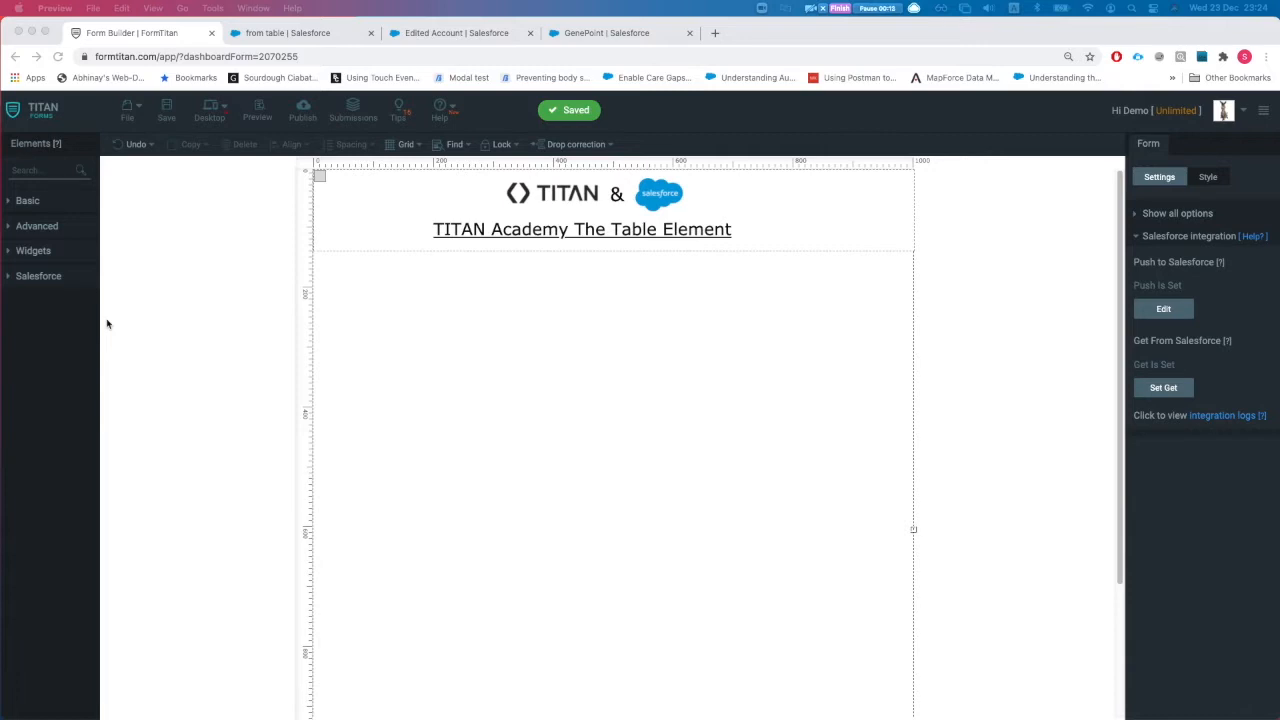
Step: Search the Elements panel for 'tabl', drop a Table below the title and enlarge it
{"action": "left_click", "coordinate": [22, 169]}
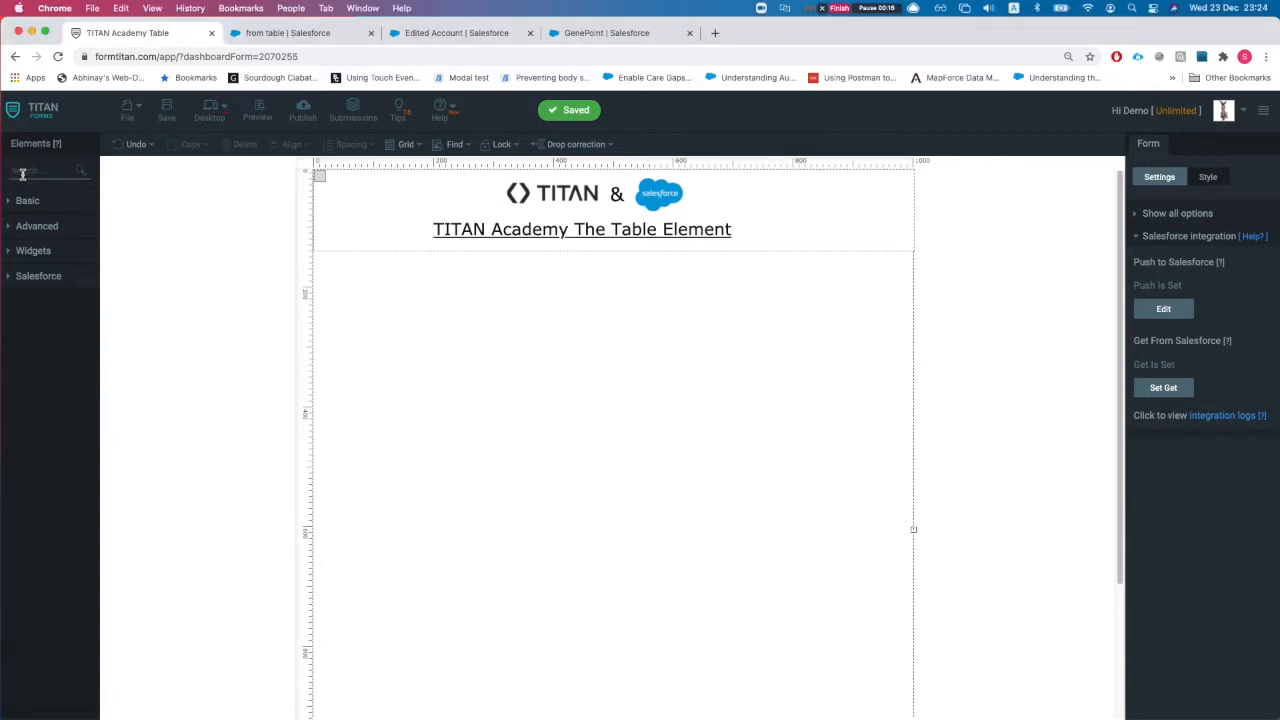
{"action": "type", "text": "table"}
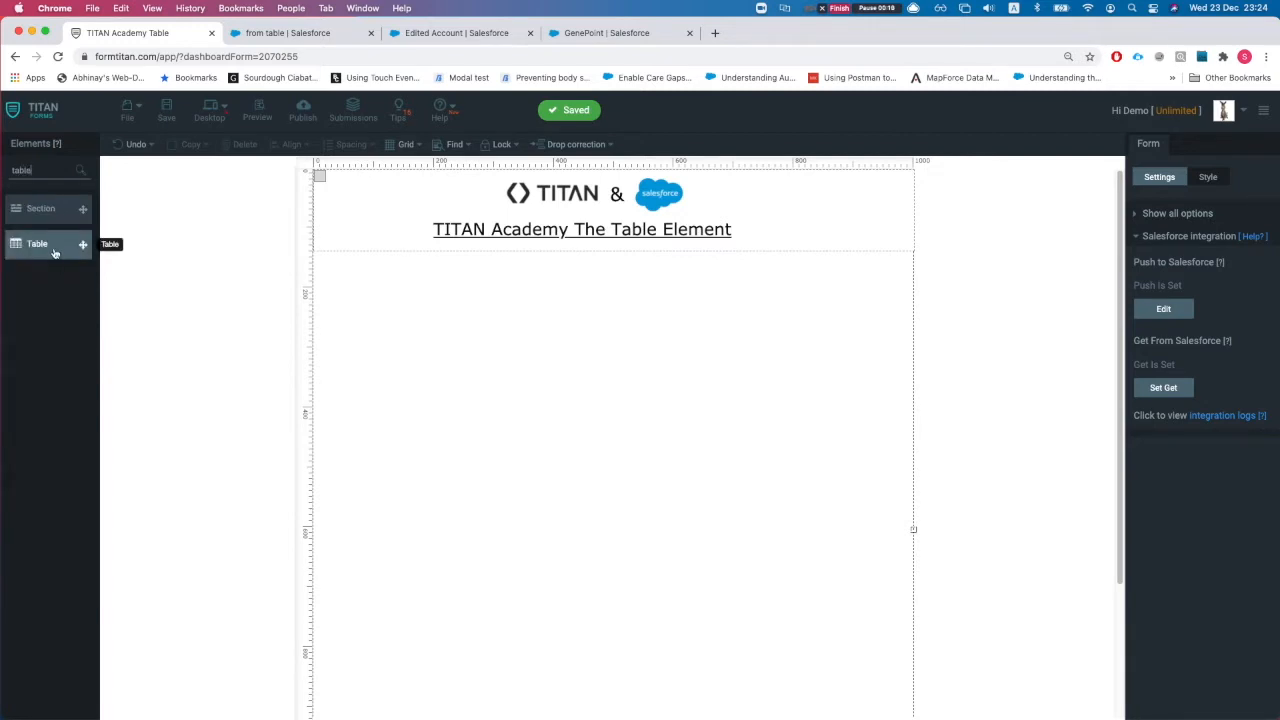
{"action": "left_click_drag", "start_coordinate": [15, 243], "coordinate": [474, 349]}
{"action": "left_click_drag", "start_coordinate": [658, 428], "coordinate": [840, 560]}
{"action": "left_click_drag", "start_coordinate": [764, 510], "coordinate": [723, 482]}
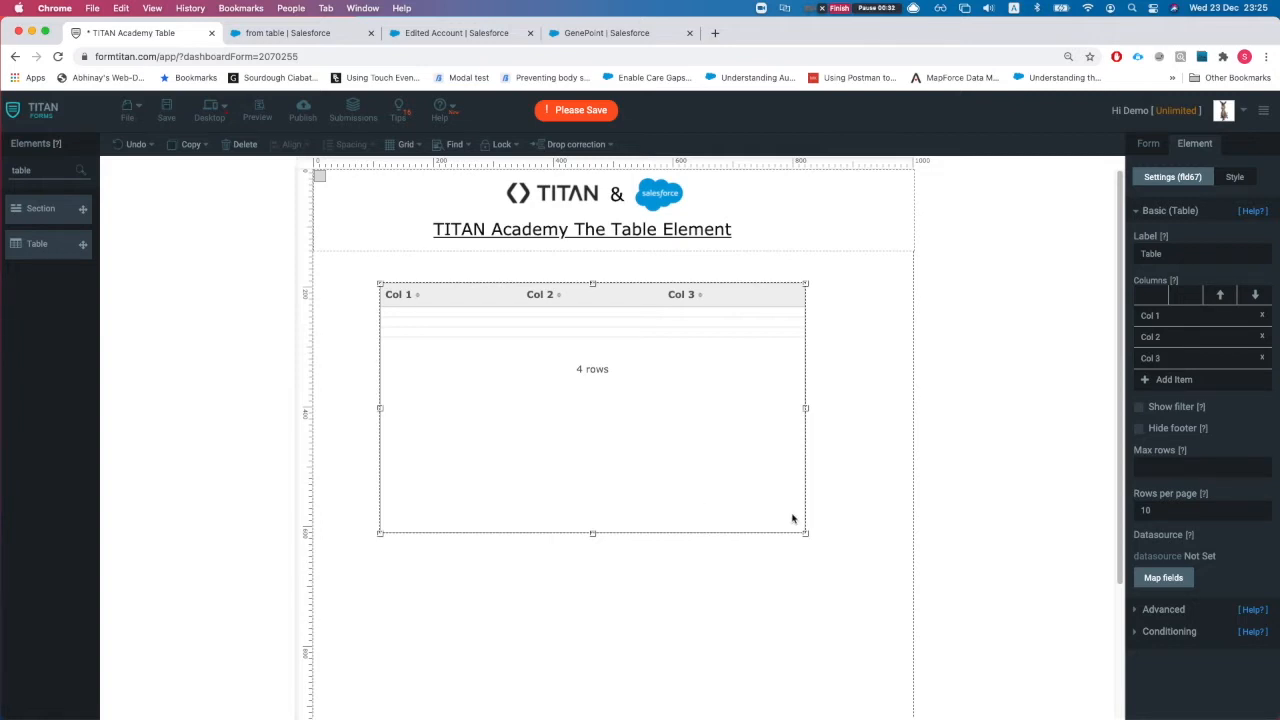
Step: Widen and reposition the table, then rename Col 1 to 'Account Name'
{"action": "left_click_drag", "start_coordinate": [805, 534], "coordinate": [865, 549]}
{"action": "left_click_drag", "start_coordinate": [728, 505], "coordinate": [731, 514]}
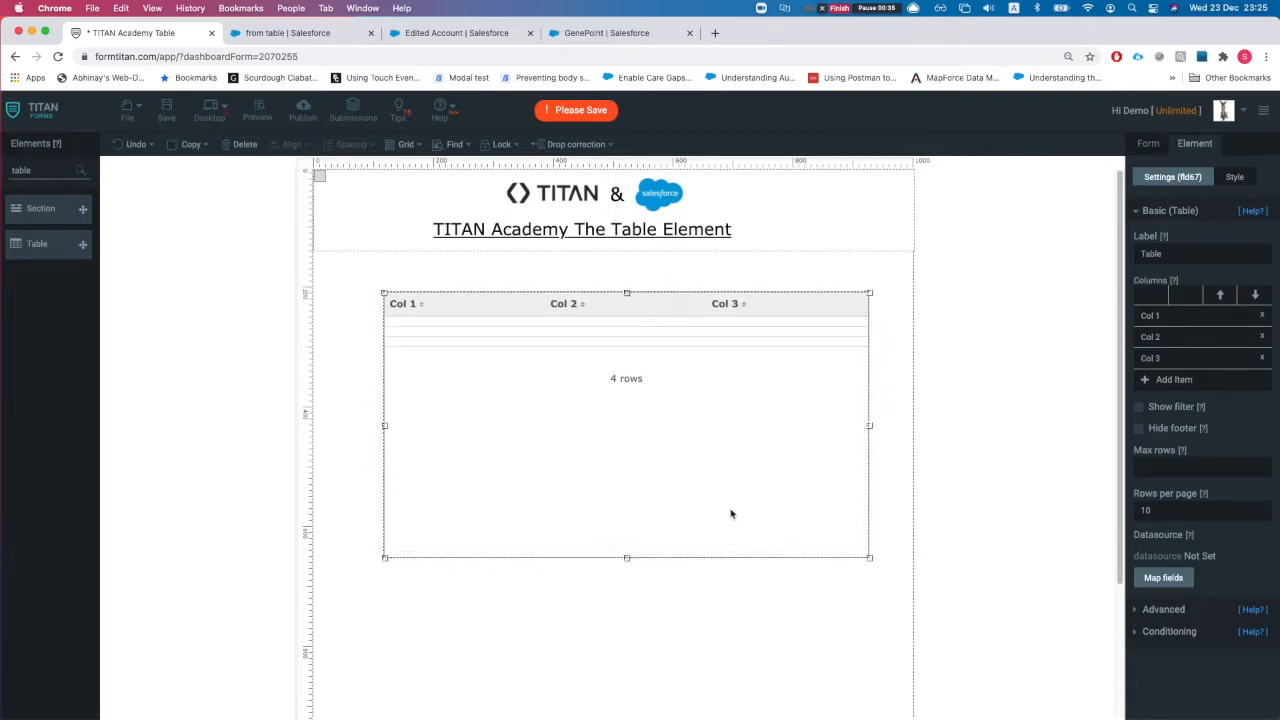
{"action": "triple_click", "coordinate": [1178, 322]}
{"action": "type", "text": "Account name"}
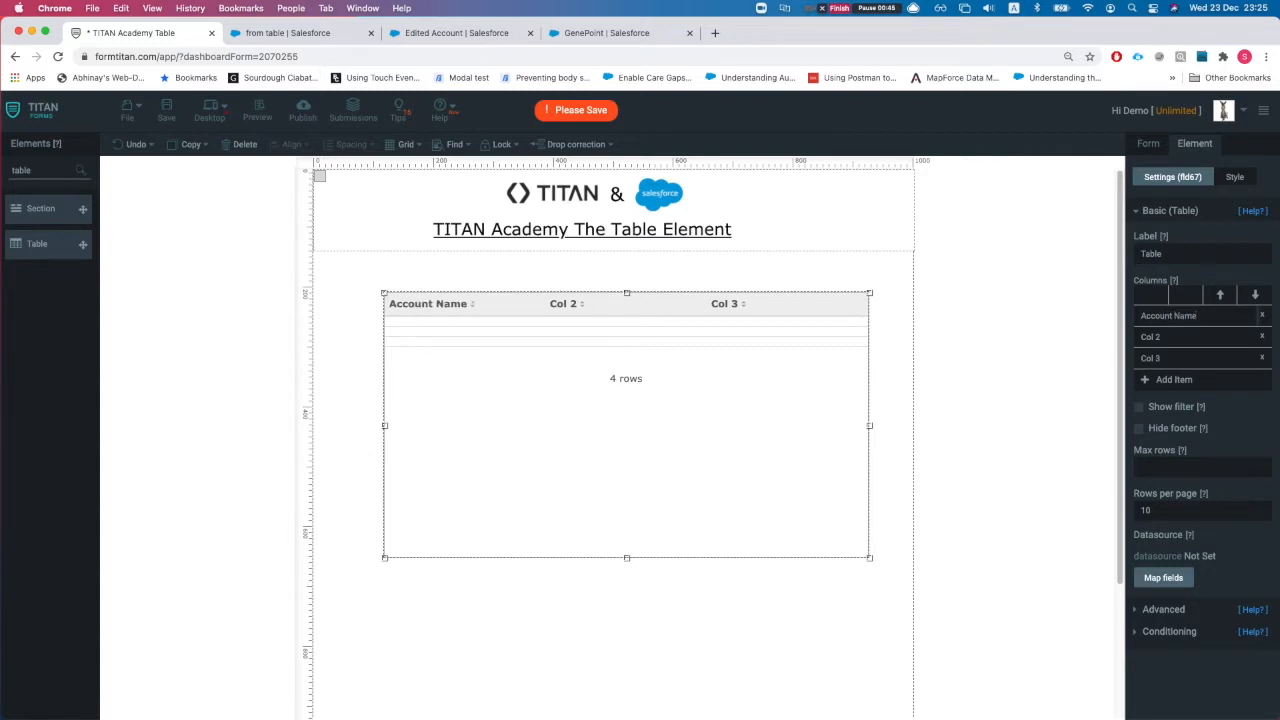
{"action": "triple_click", "coordinate": [1199, 337]}
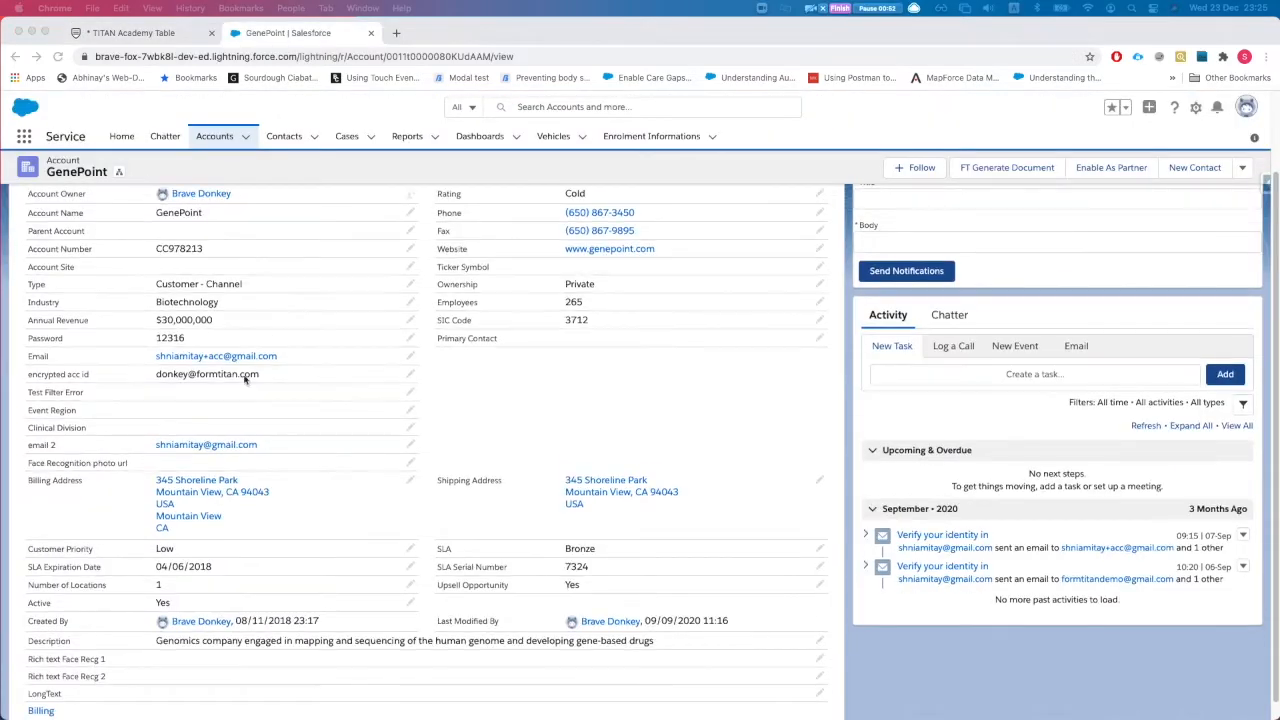
Step: Scroll through the GenePoint account's Salesforce details, then go back to the TITAN Academy Table editor
{"action": "scroll", "coordinate": [271, 337], "scroll_direction": "up", "scroll_amount": 3}
{"action": "scroll", "coordinate": [195, 396], "scroll_direction": "down", "scroll_amount": 1}
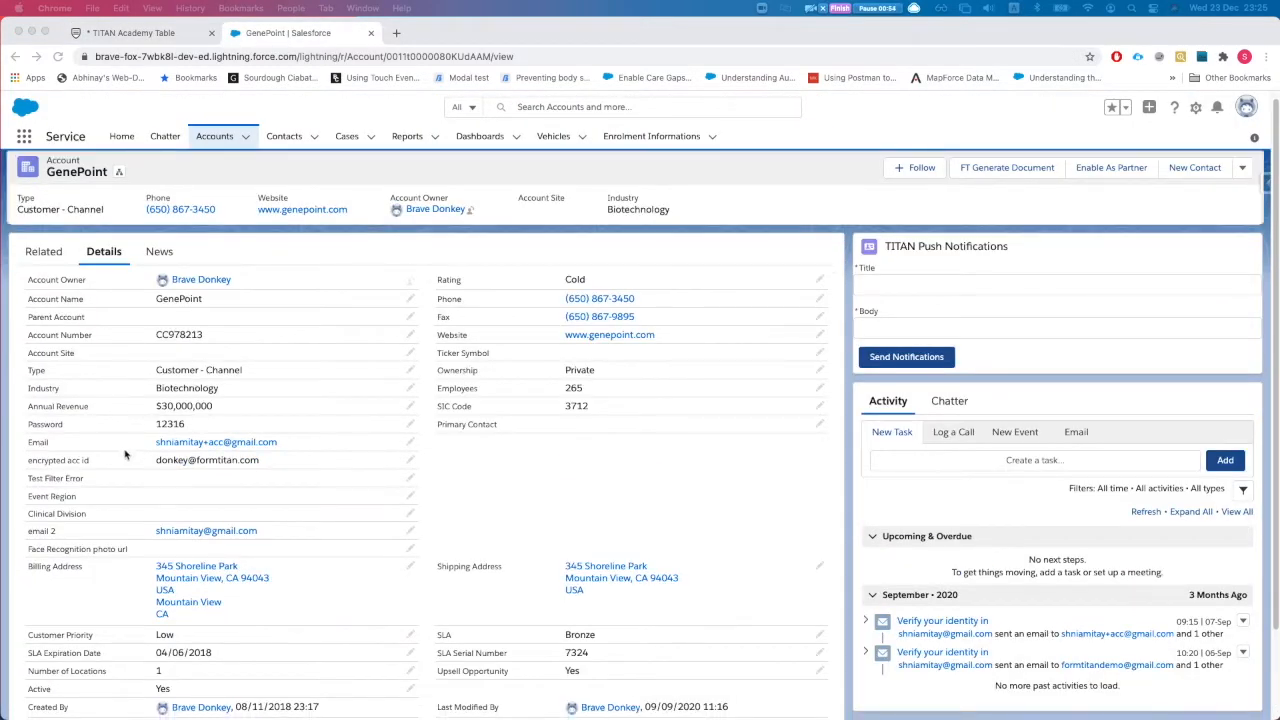
{"action": "scroll", "coordinate": [130, 450], "scroll_direction": "down", "scroll_amount": 1}
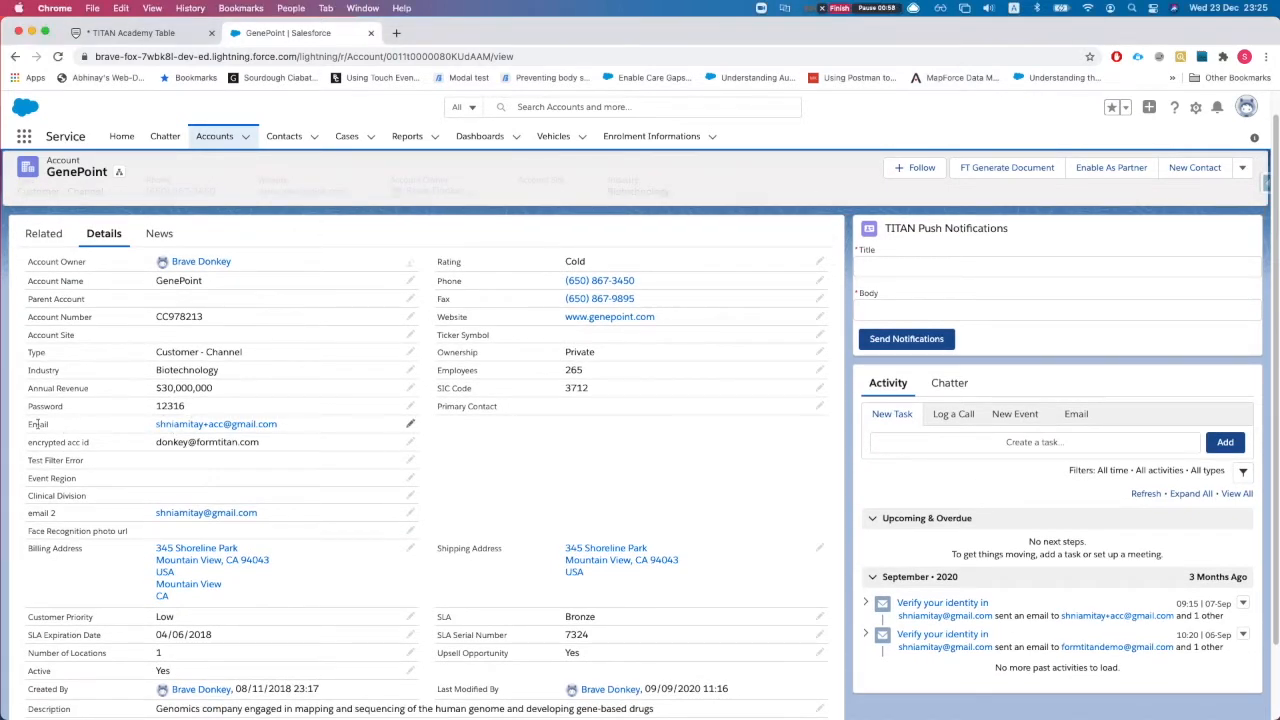
{"action": "scroll", "coordinate": [52, 368], "scroll_direction": "up", "scroll_amount": 1}
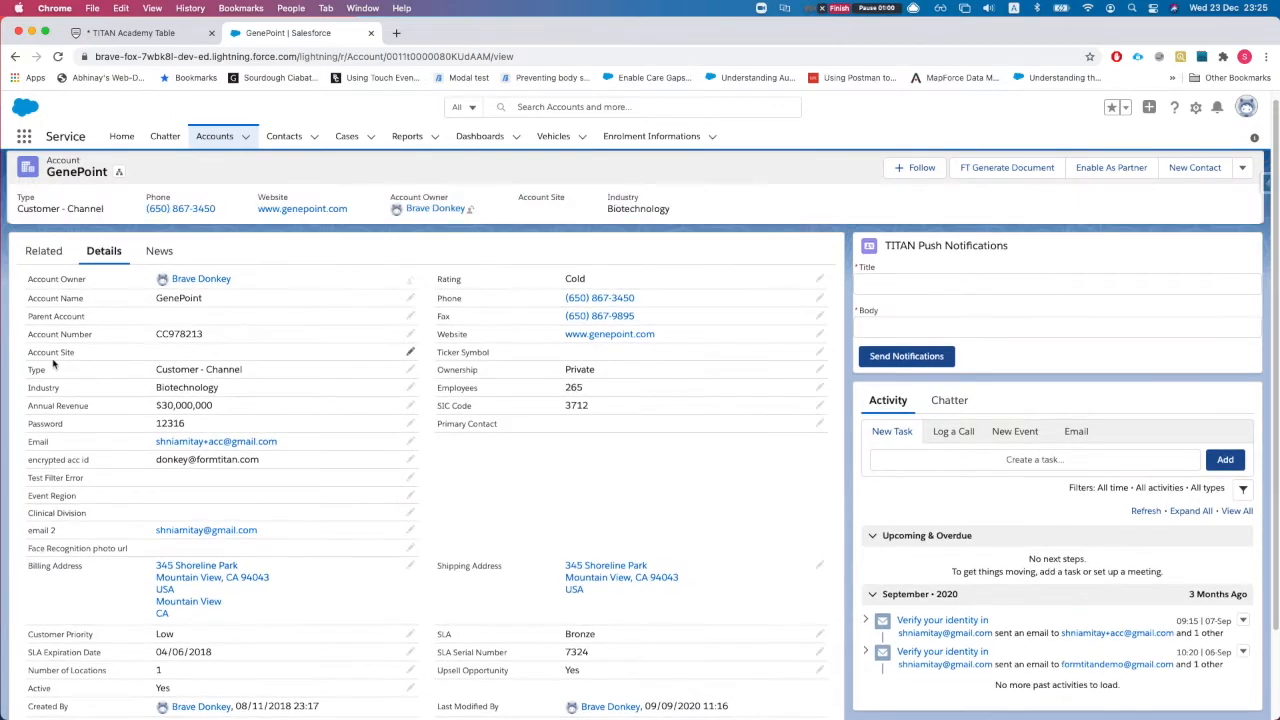
{"action": "left_click", "coordinate": [137, 33]}
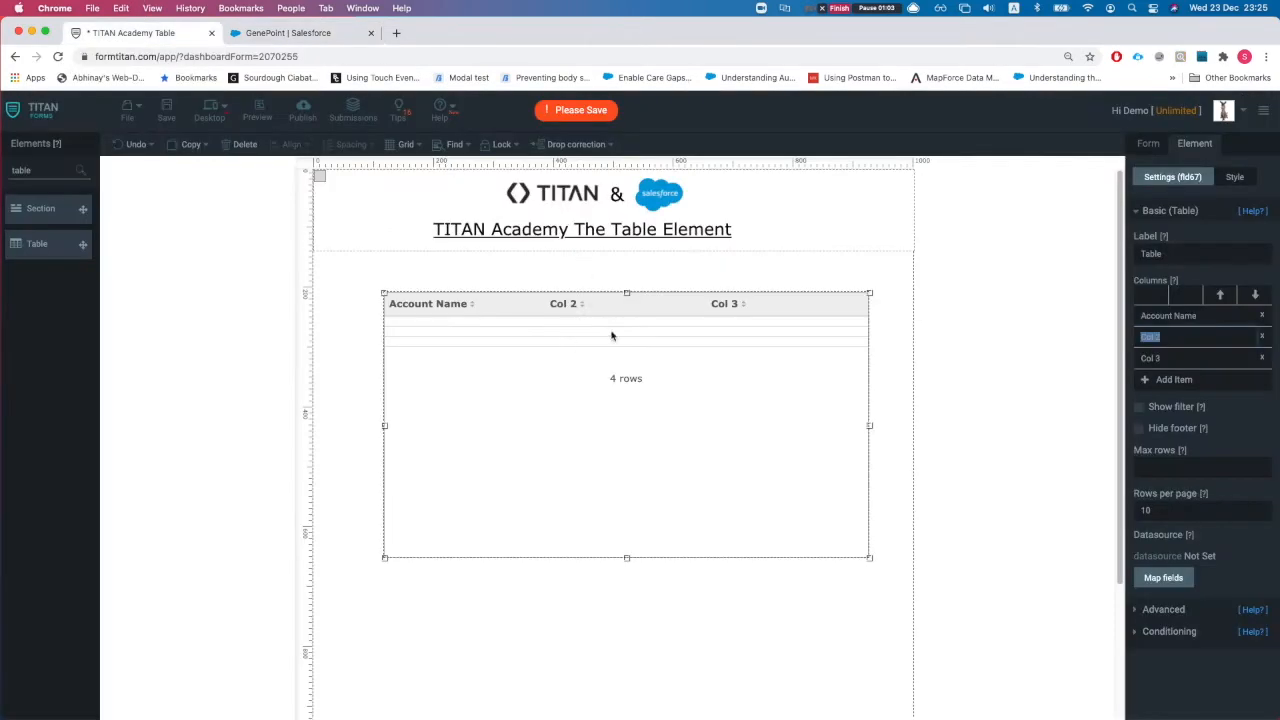
Step: Rename the table's Col 2 to 'Email' and Col 3 to 'Type'
{"action": "triple_click", "coordinate": [1171, 337]}
{"action": "type", "text": "Email"}
{"action": "triple_click", "coordinate": [1214, 362]}
{"action": "type", "text": "Type"}
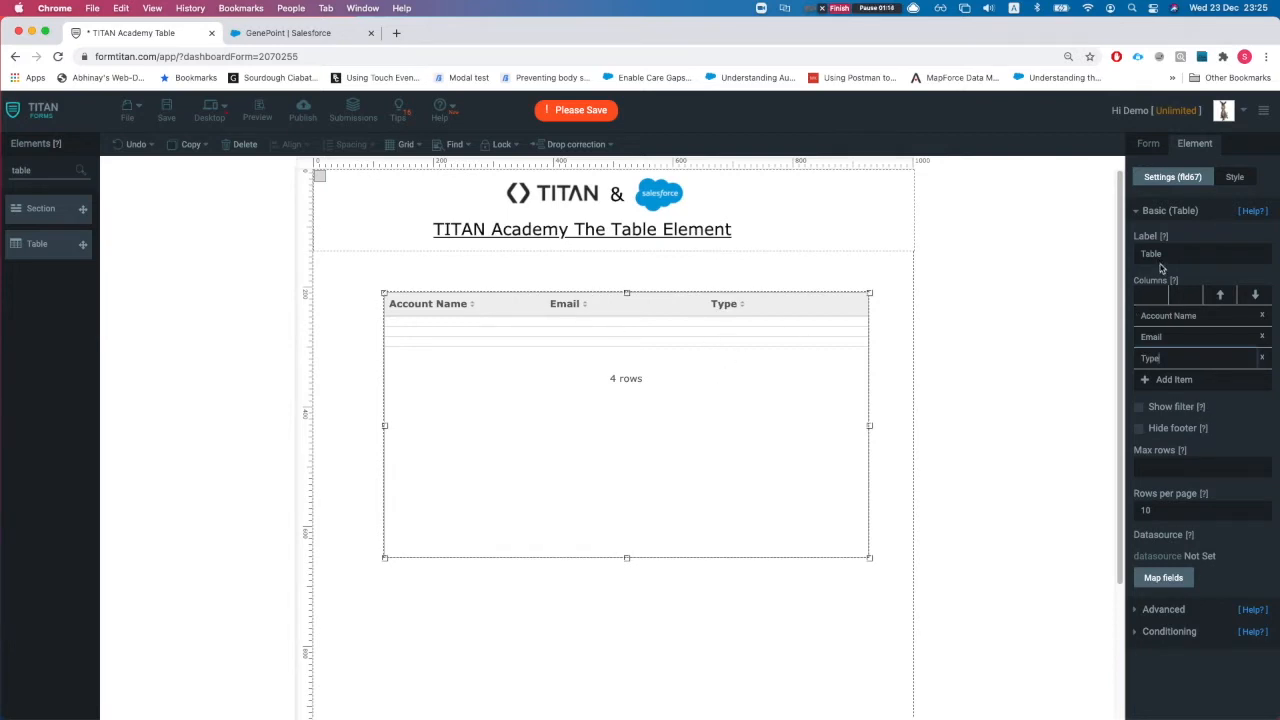
{"action": "left_click", "coordinate": [1231, 182]}
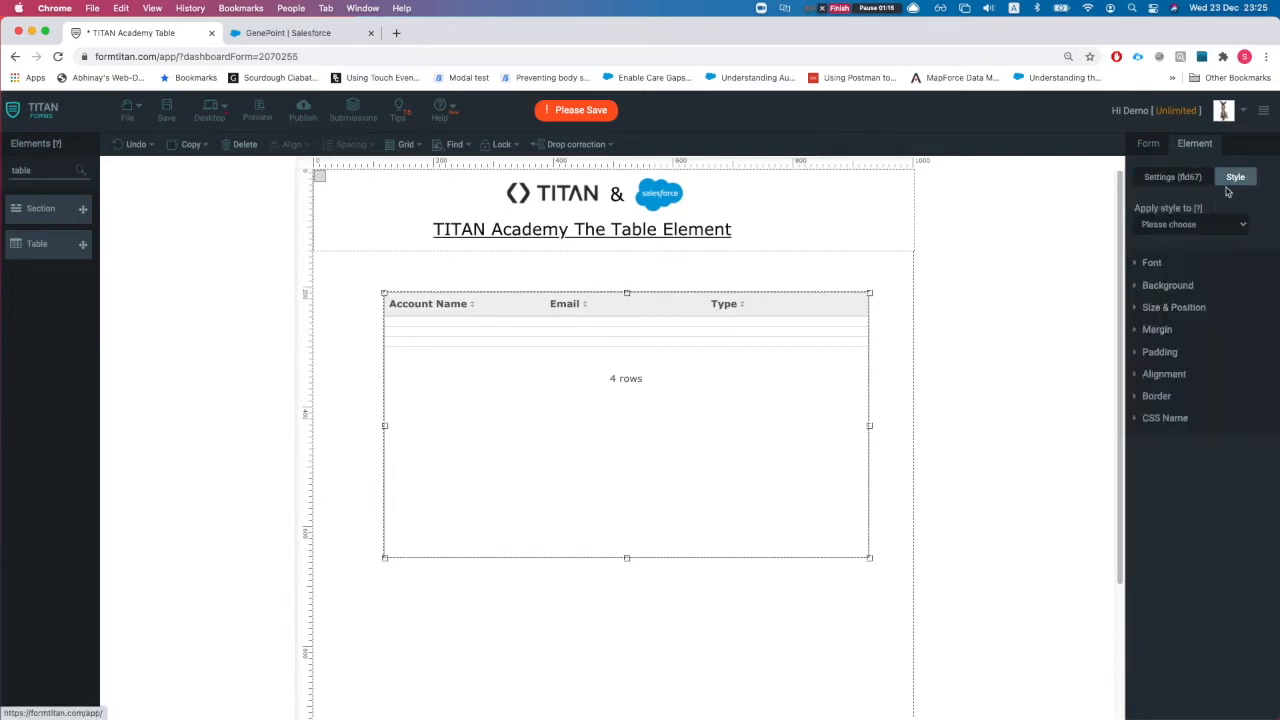
Step: Style the table Header with a near-black background and white font, nudging the table up-left
{"action": "left_click", "coordinate": [1163, 231]}
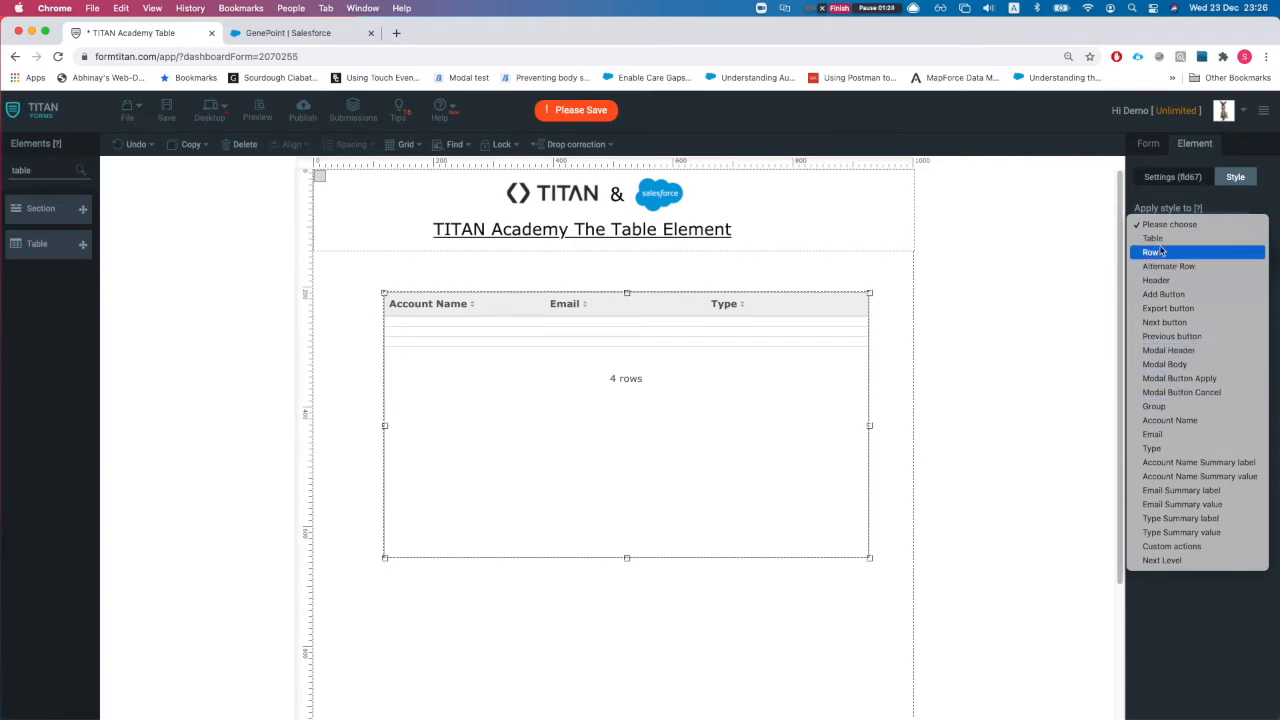
{"action": "left_click", "coordinate": [1158, 280]}
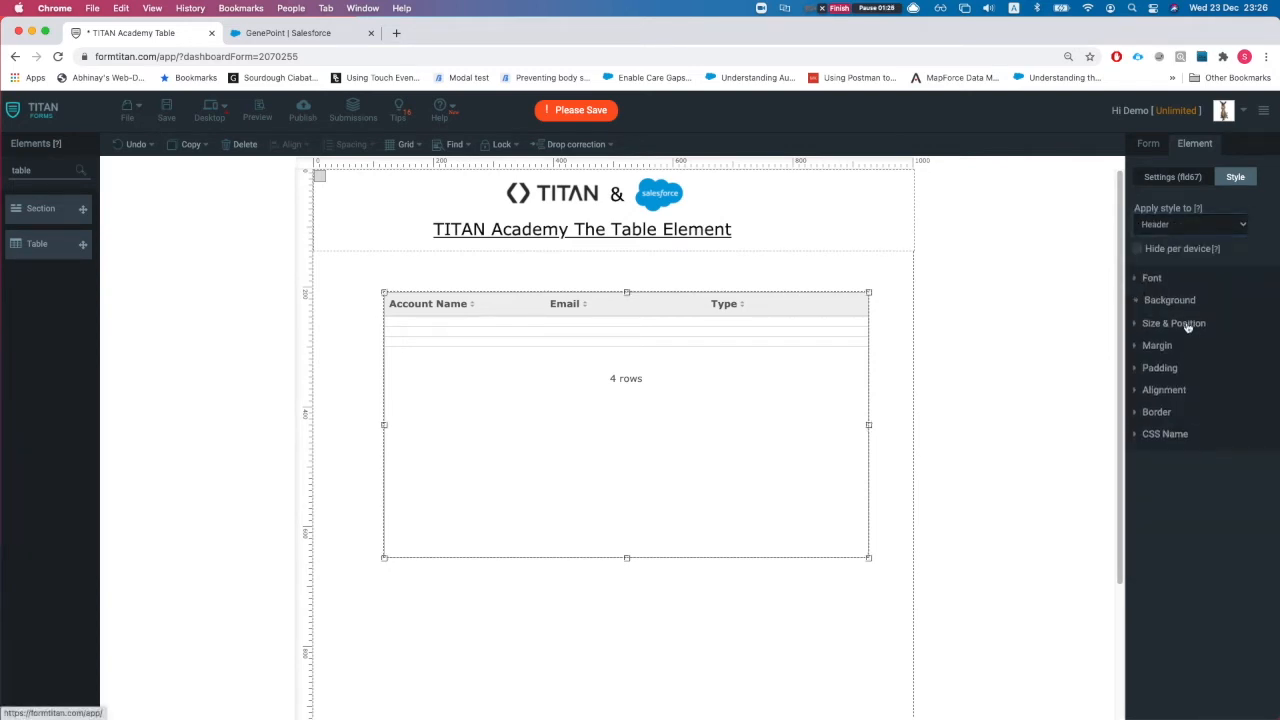
{"action": "left_click", "coordinate": [1168, 300]}
{"action": "left_click_drag", "start_coordinate": [1162, 402], "coordinate": [1193, 437]}
{"action": "left_click", "coordinate": [1168, 300]}
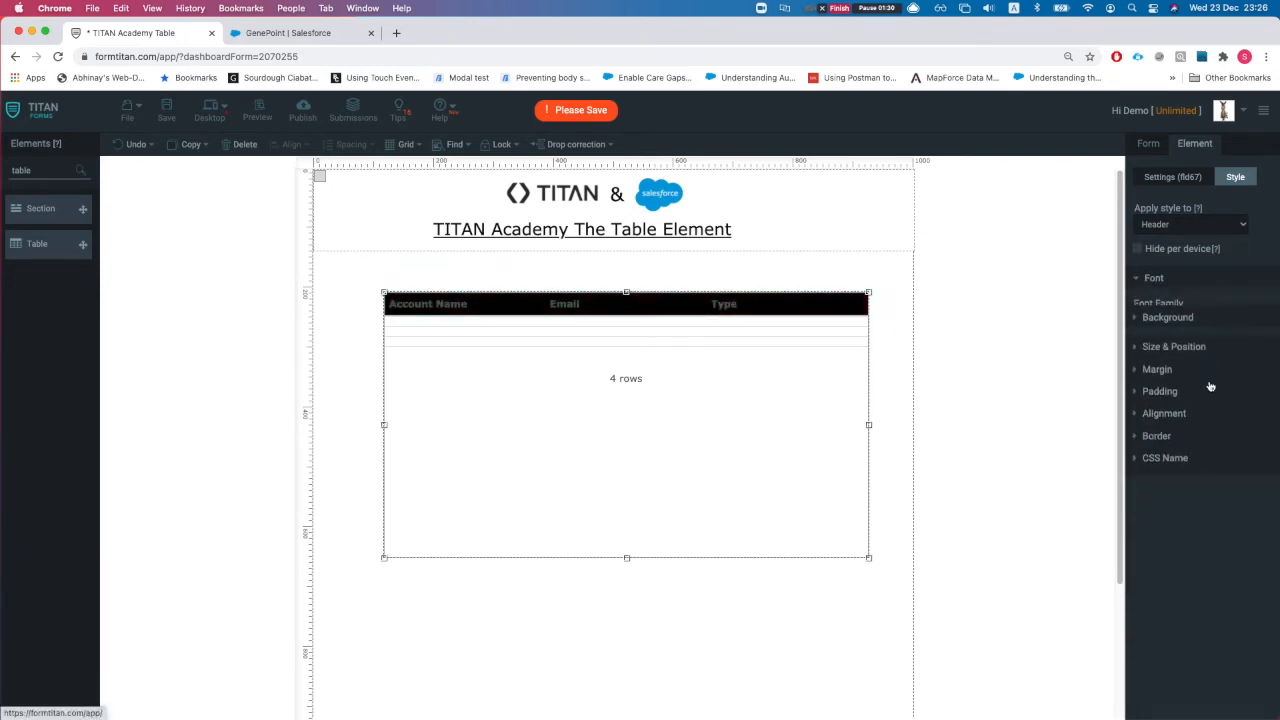
{"action": "left_click", "coordinate": [1152, 278]}
{"action": "left_click_drag", "start_coordinate": [1167, 486], "coordinate": [1136, 486]}
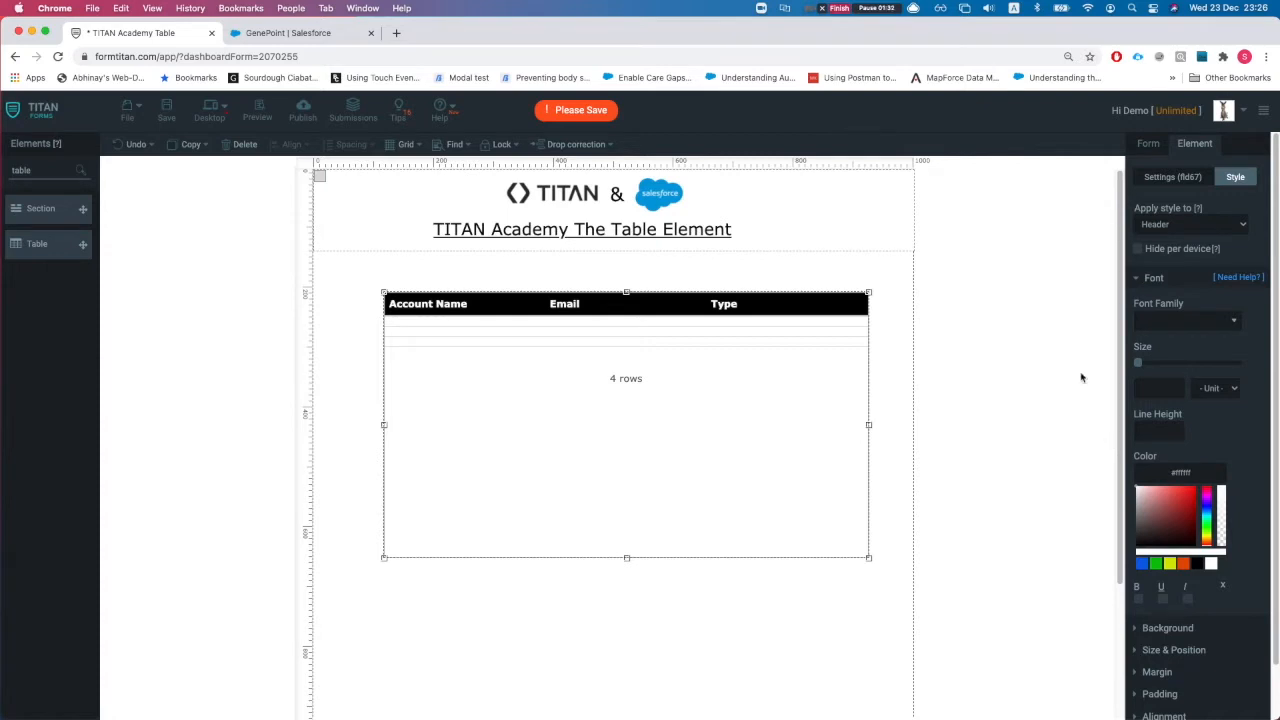
{"action": "mouse_move", "coordinate": [744, 404]}
{"action": "left_mouse_down"}
{"action": "mouse_move", "coordinate": [686, 391]}
{"action": "mouse_move", "coordinate": [720, 397]}
{"action": "left_mouse_up"}
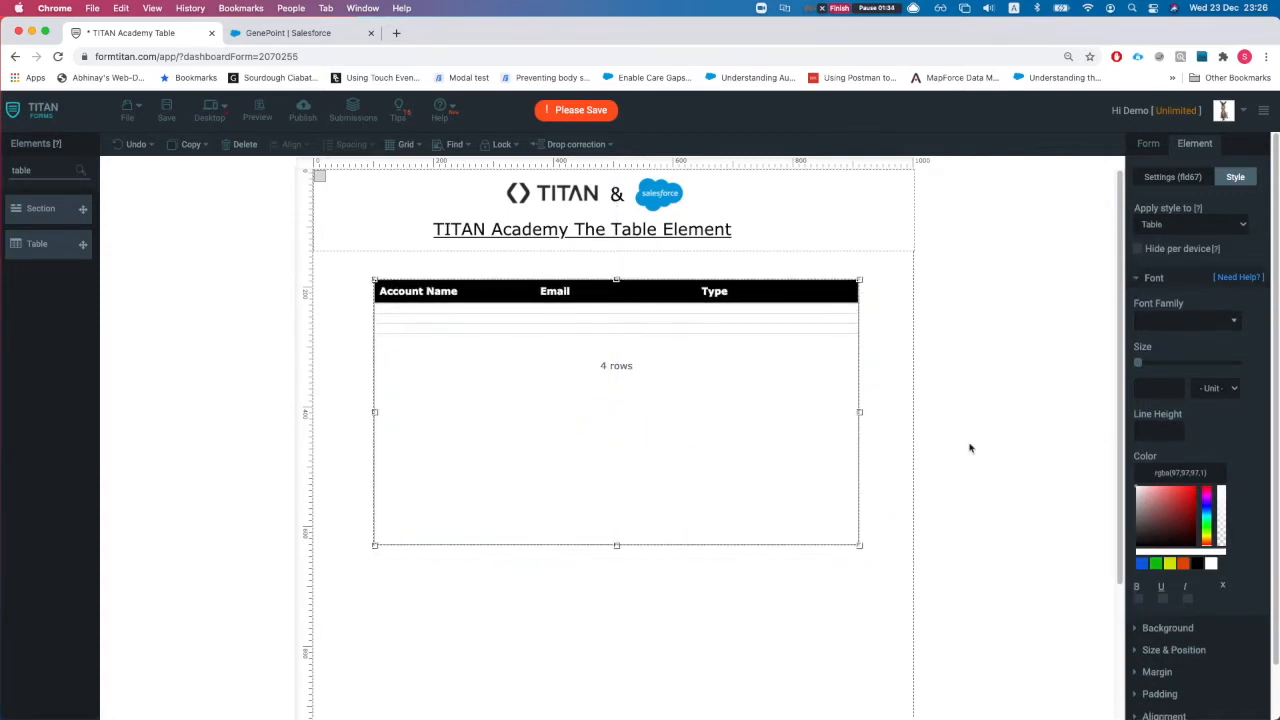
{"action": "left_click", "coordinate": [1160, 226]}
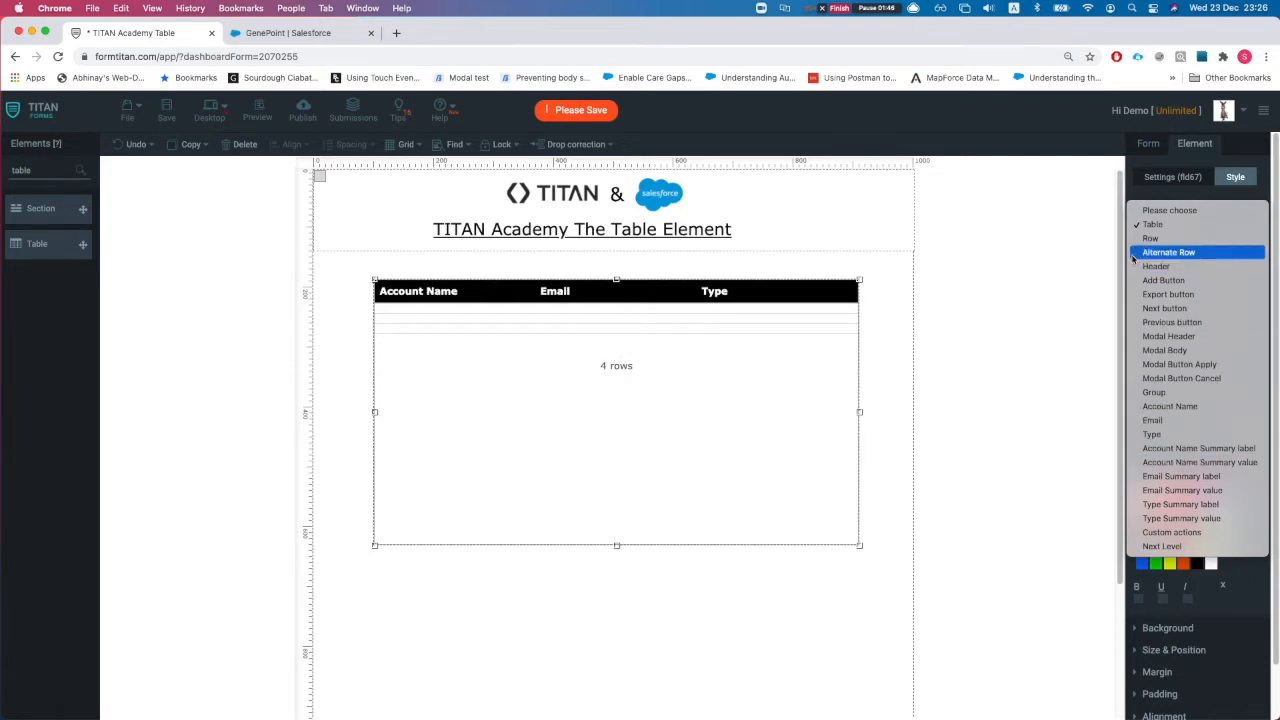
{"action": "left_click", "coordinate": [1170, 187]}
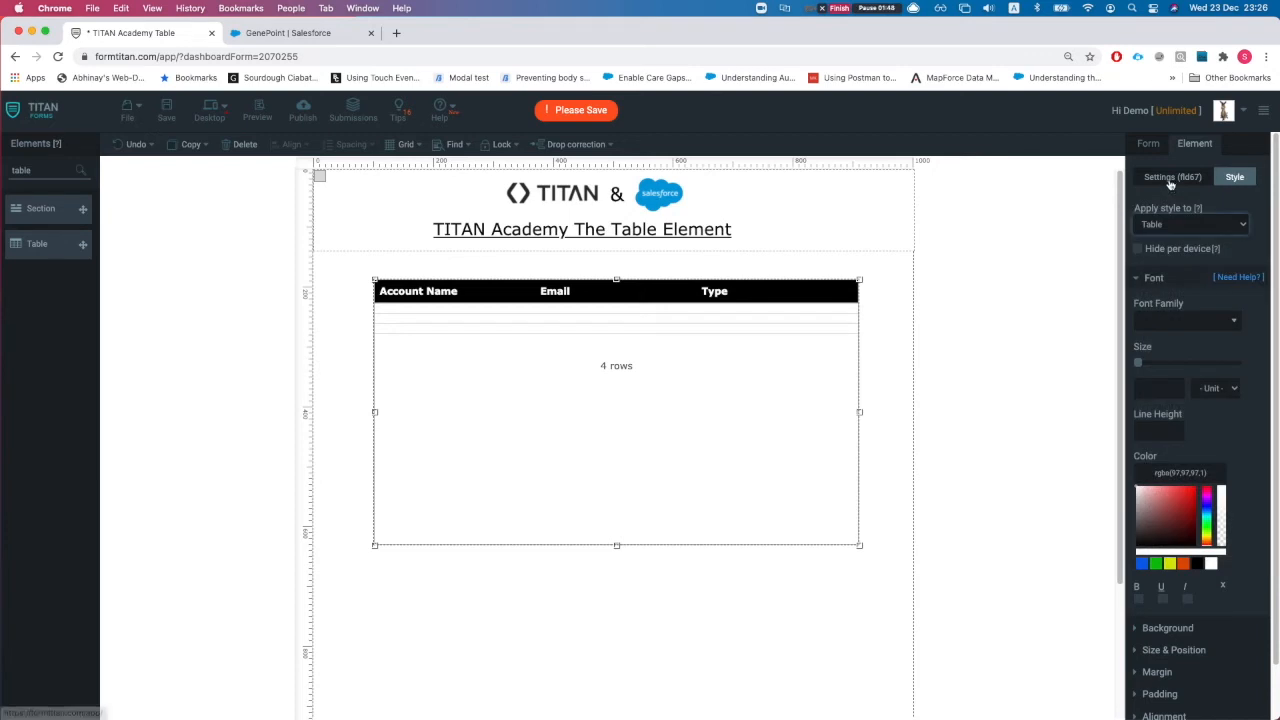
{"action": "left_click", "coordinate": [1170, 187]}
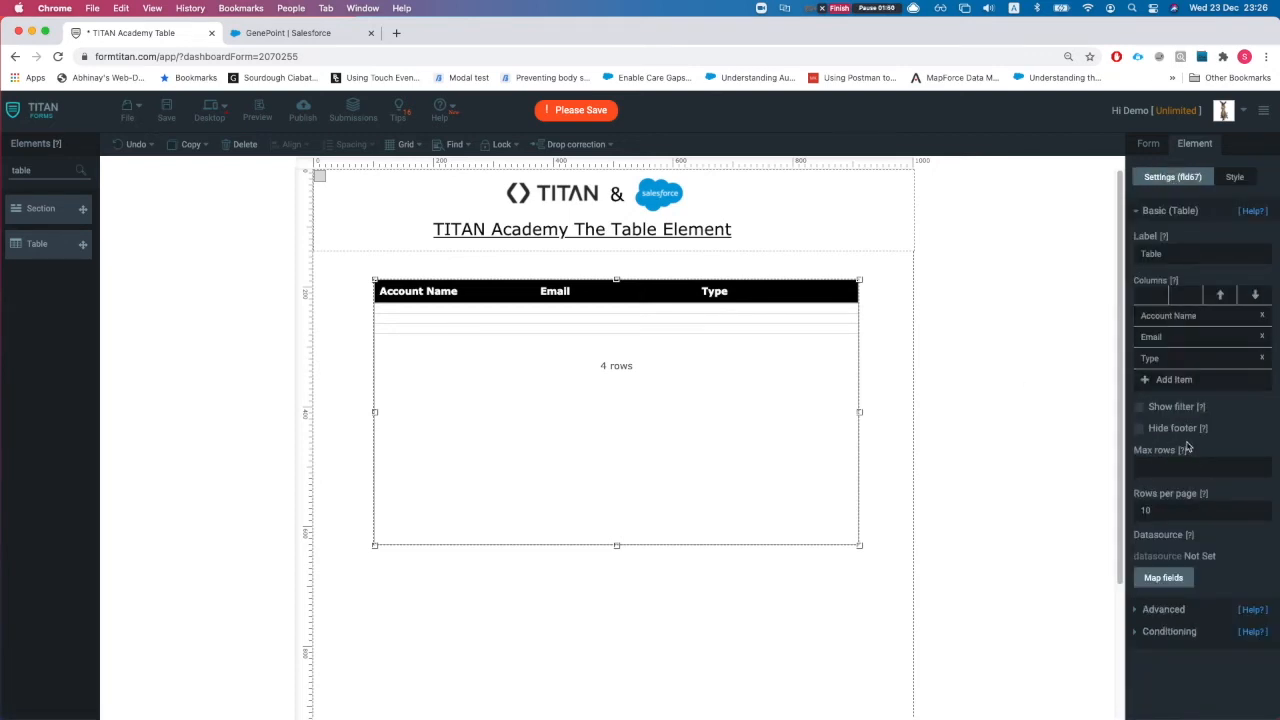
Step: Add Account as the table's Salesforce source object with the comment 'Get account info tab'
{"action": "left_click", "coordinate": [1164, 579]}
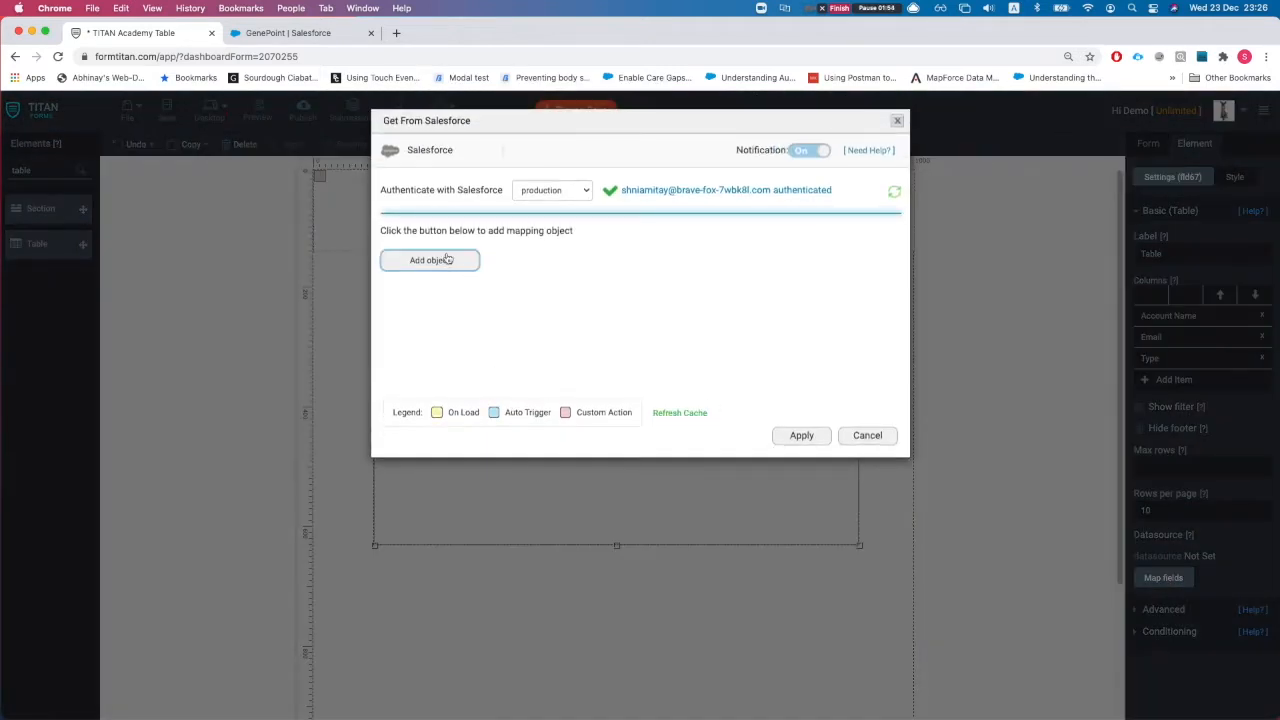
{"action": "left_click", "coordinate": [458, 261]}
{"action": "left_click", "coordinate": [421, 197]}
{"action": "type", "text": "a"}
{"action": "left_click", "coordinate": [414, 248]}
{"action": "left_click", "coordinate": [577, 197]}
{"action": "type", "text": "Get account info tab"}
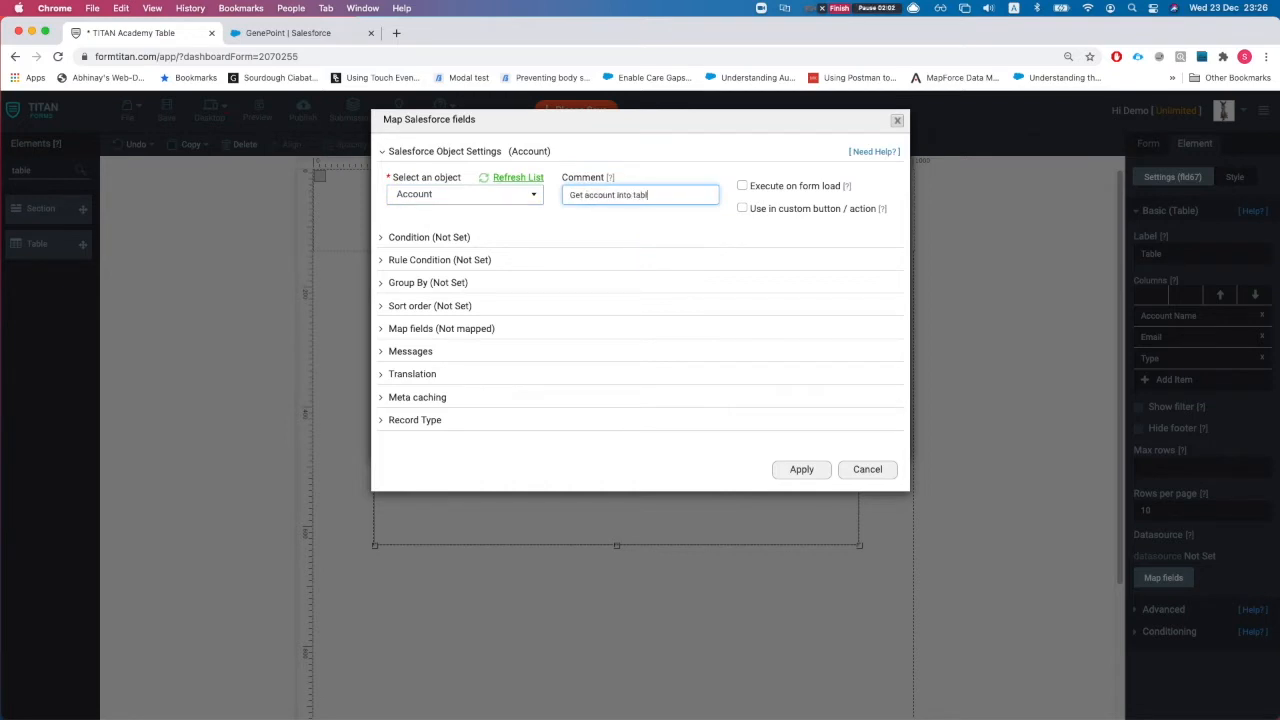
{"action": "left_click", "coordinate": [742, 187]}
Step: Run the Account retrieval on form load, returning All records with a limit of 20
{"action": "left_click", "coordinate": [741, 187]}
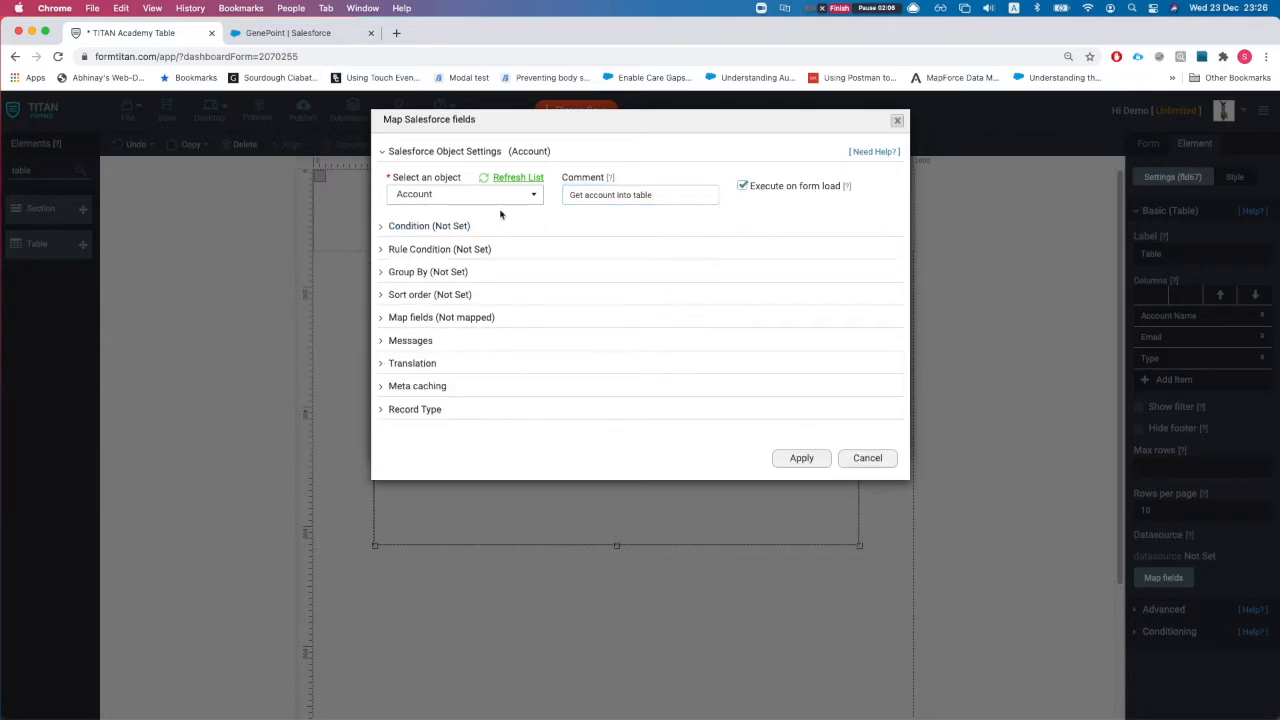
{"action": "left_click", "coordinate": [458, 226]}
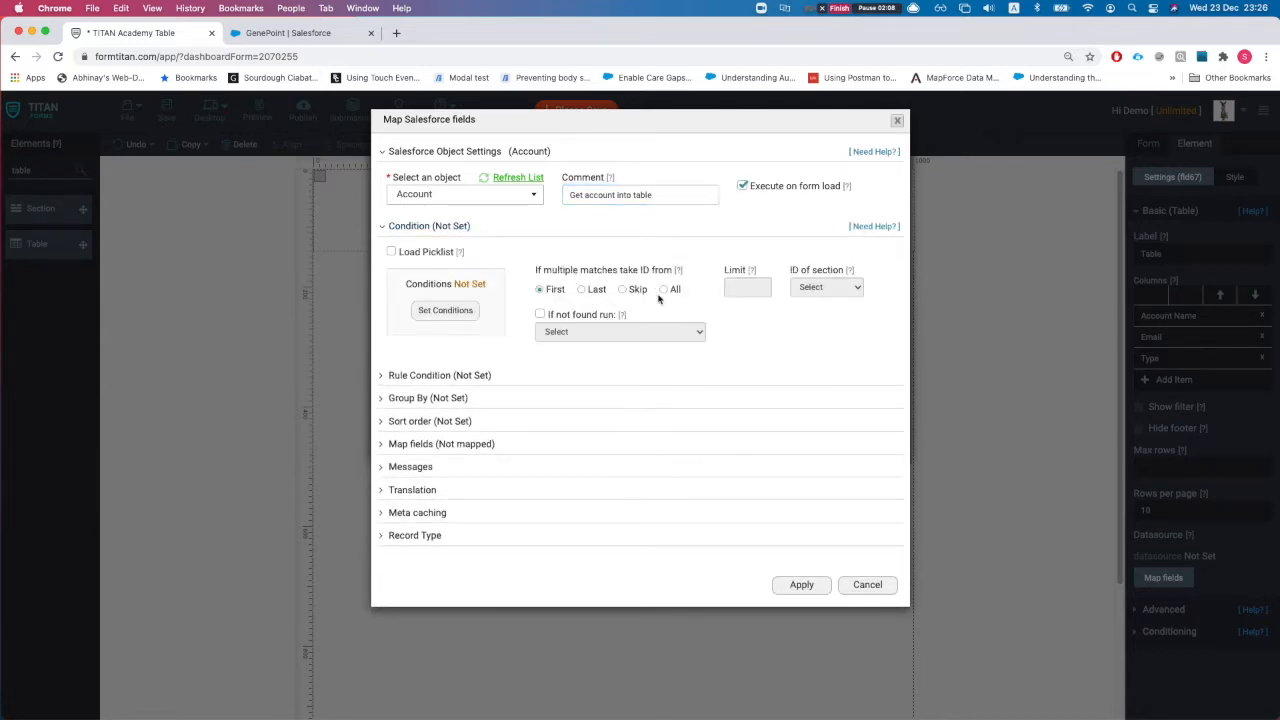
{"action": "left_click", "coordinate": [663, 289]}
{"action": "left_click", "coordinate": [755, 290]}
{"action": "type", "text": "20"}
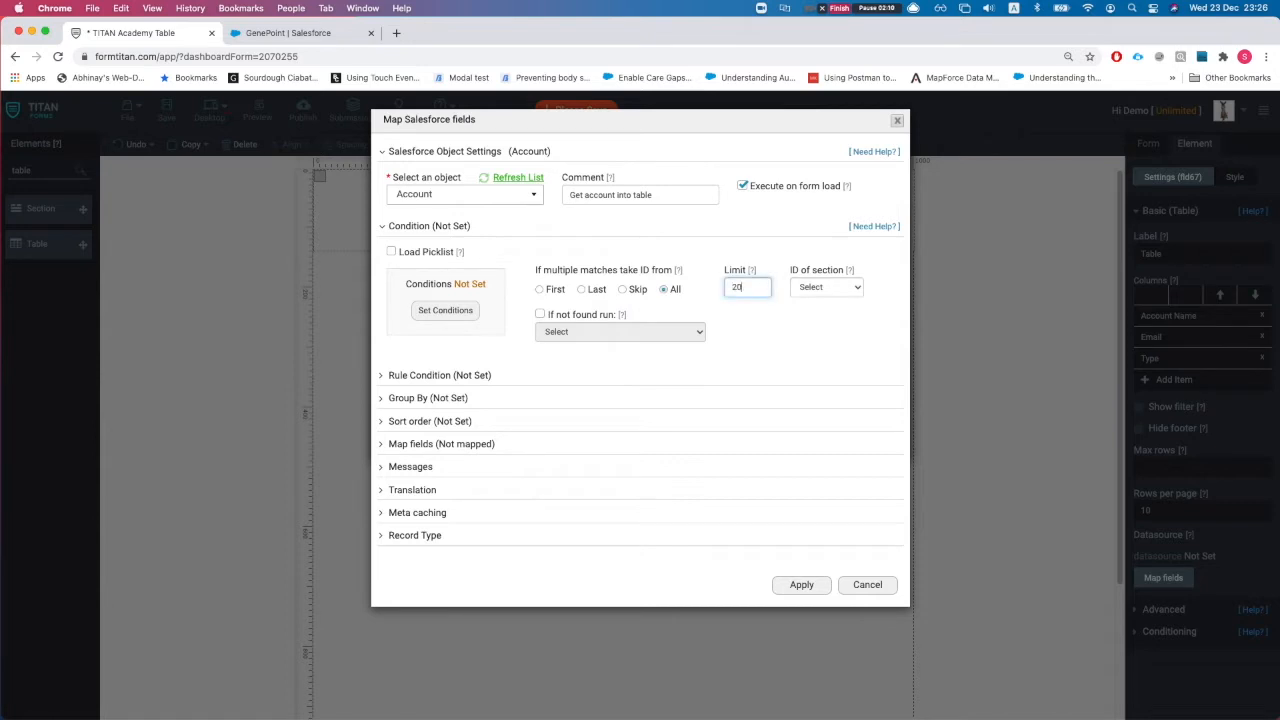
{"action": "left_click", "coordinate": [448, 446]}
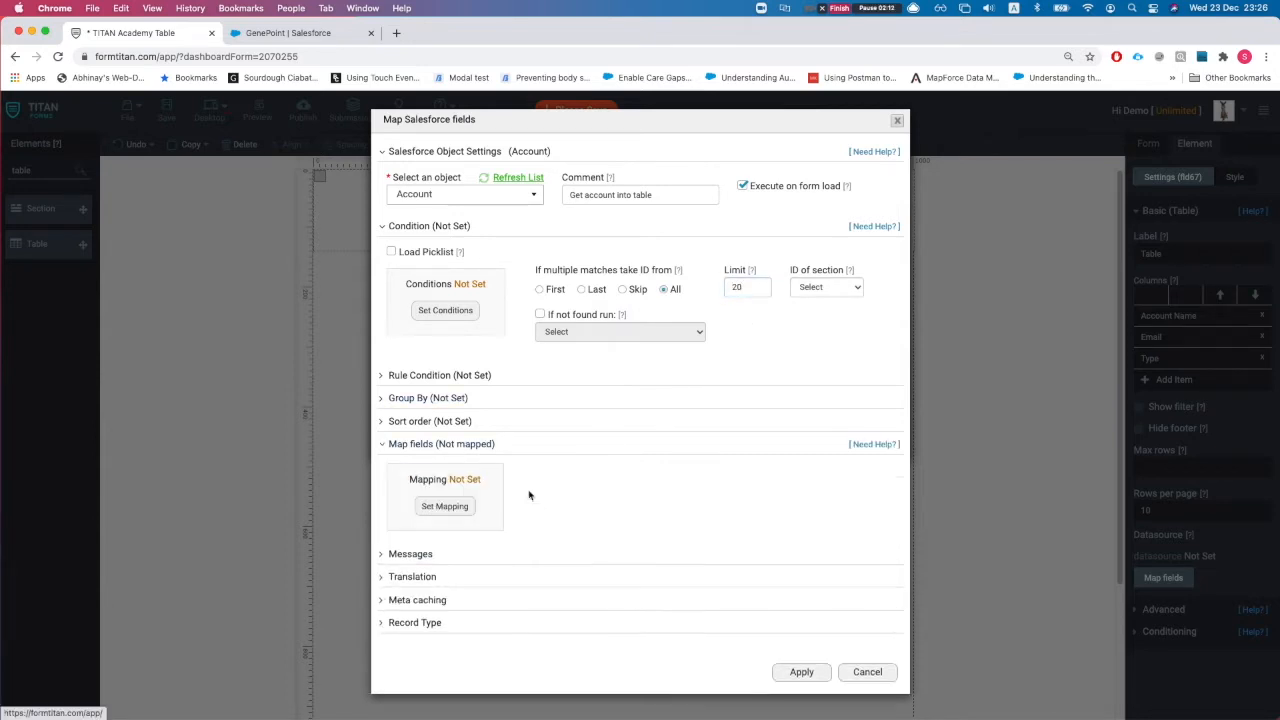
{"action": "left_click", "coordinate": [452, 514]}
{"action": "scroll", "coordinate": [400, 300], "scroll_direction": "down", "scroll_amount": 5}
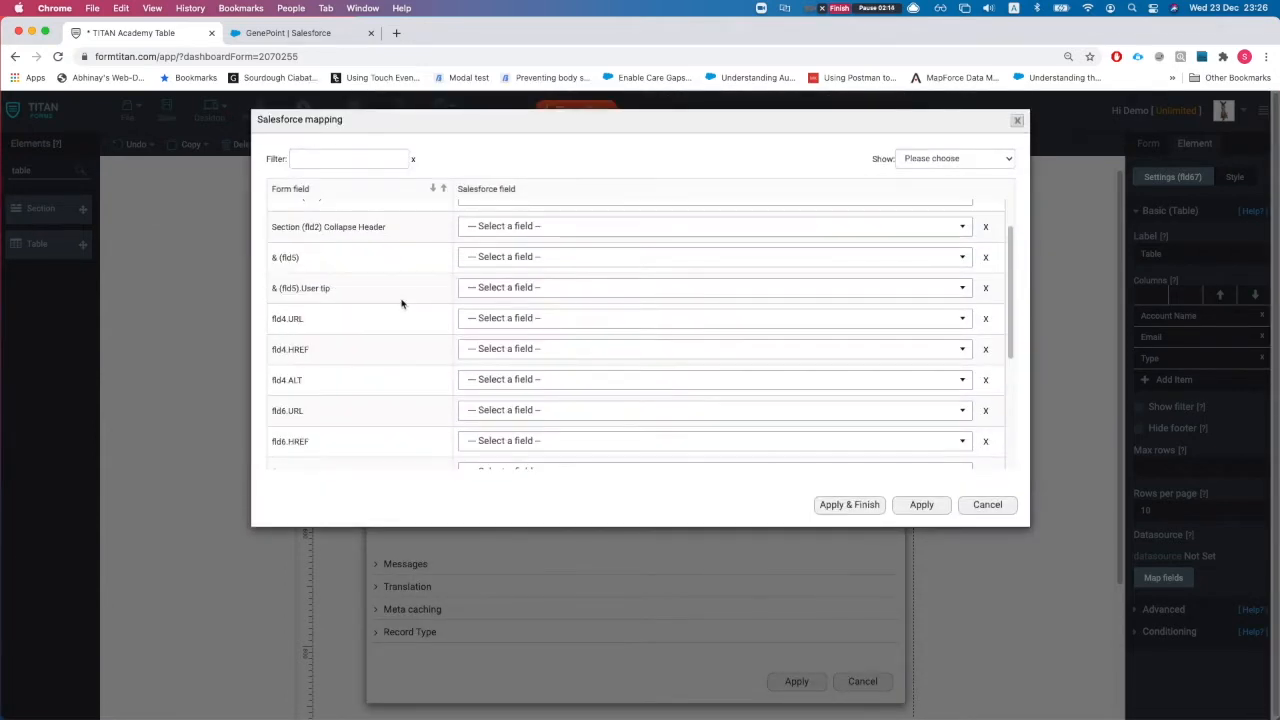
Step: Filter the form fields with 'ta' and point out the Account Name and Type rows
{"action": "left_click", "coordinate": [350, 158]}
{"action": "type", "text": "table"}
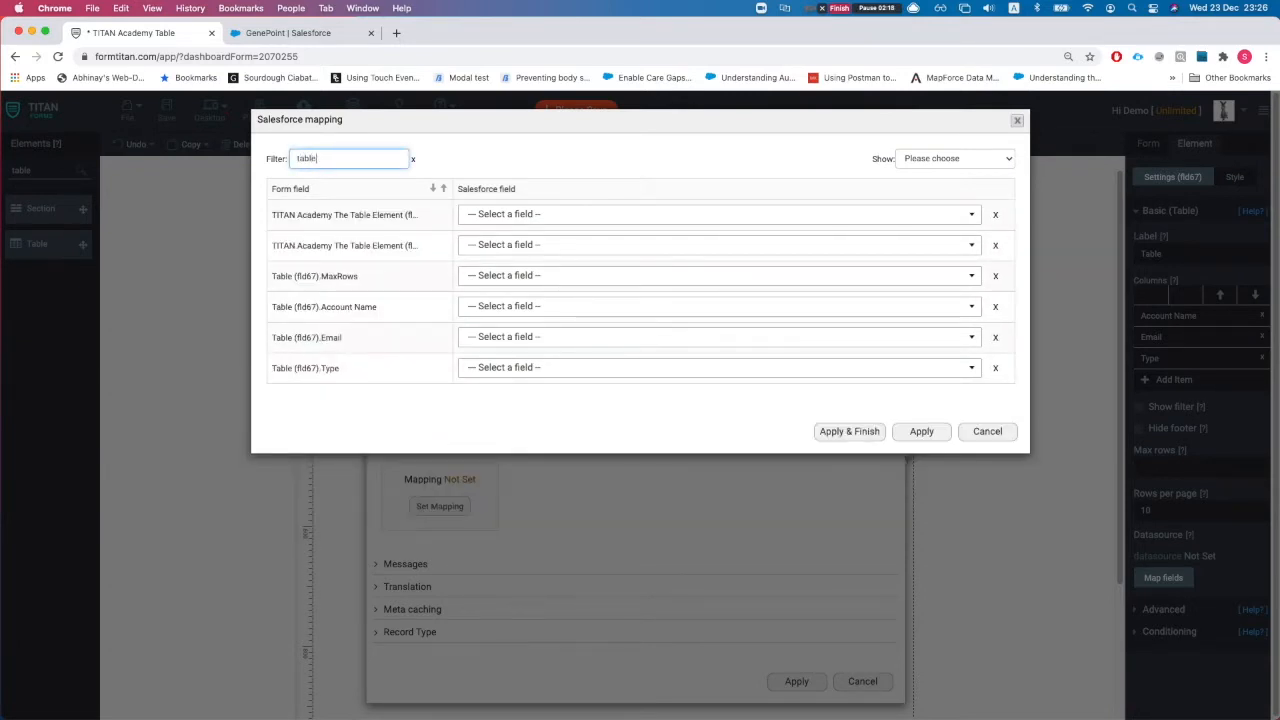
{"action": "left_click_drag", "start_coordinate": [322, 306], "coordinate": [379, 308]}
{"action": "left_click", "coordinate": [349, 340]}
{"action": "left_click_drag", "start_coordinate": [319, 366], "coordinate": [342, 368]}
{"action": "left_click", "coordinate": [397, 285]}
Step: Map the Account Name and Email columns to the Salesforce Account Name and Email fields
{"action": "left_click", "coordinate": [513, 305]}
{"action": "type", "text": "accou"}
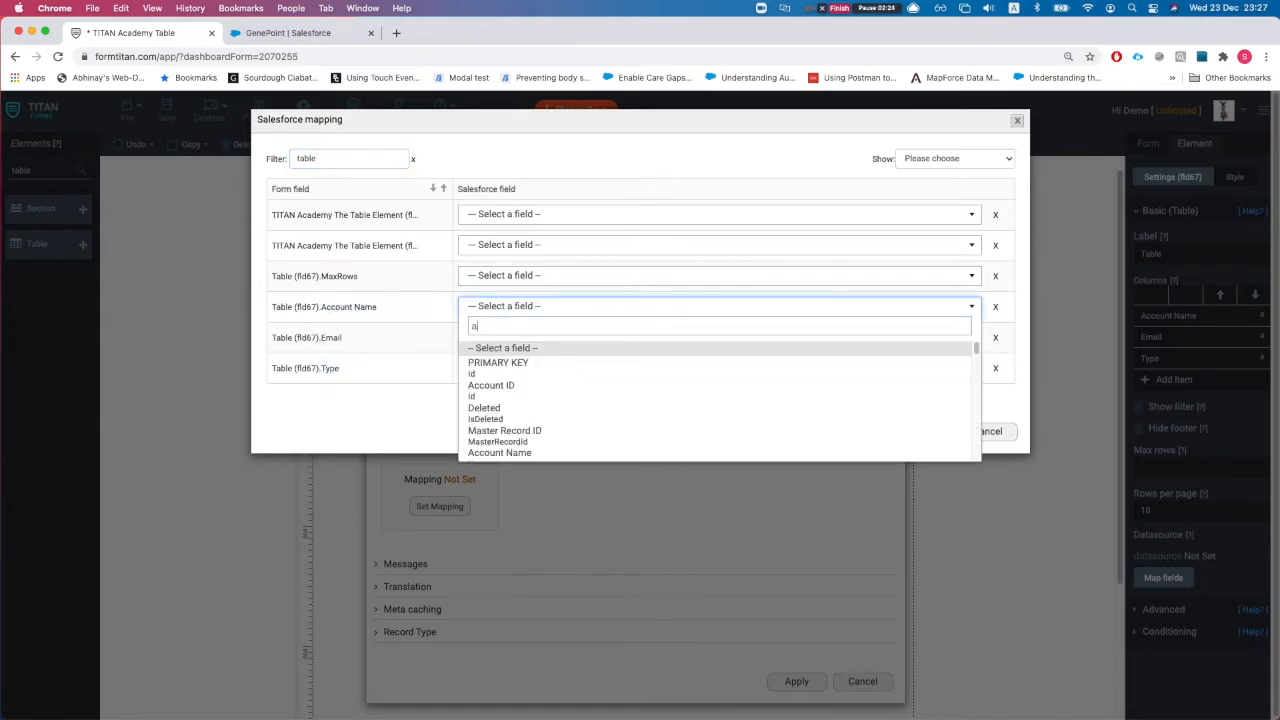
{"action": "key", "text": "BackSpace"}
{"action": "key", "text": "super+a"}
{"action": "type", "text": "name"}
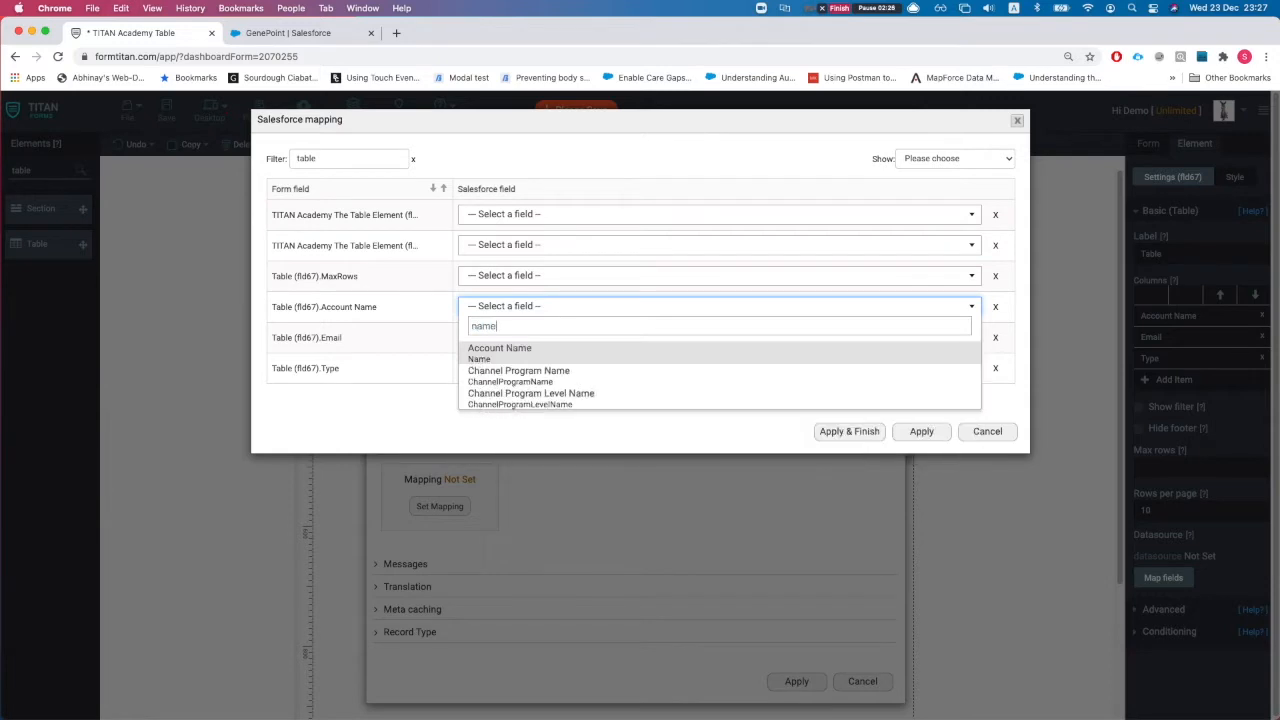
{"action": "key", "text": "Return"}
{"action": "left_click", "coordinate": [529, 337]}
{"action": "type", "text": "email"}
{"action": "key", "text": "Return"}
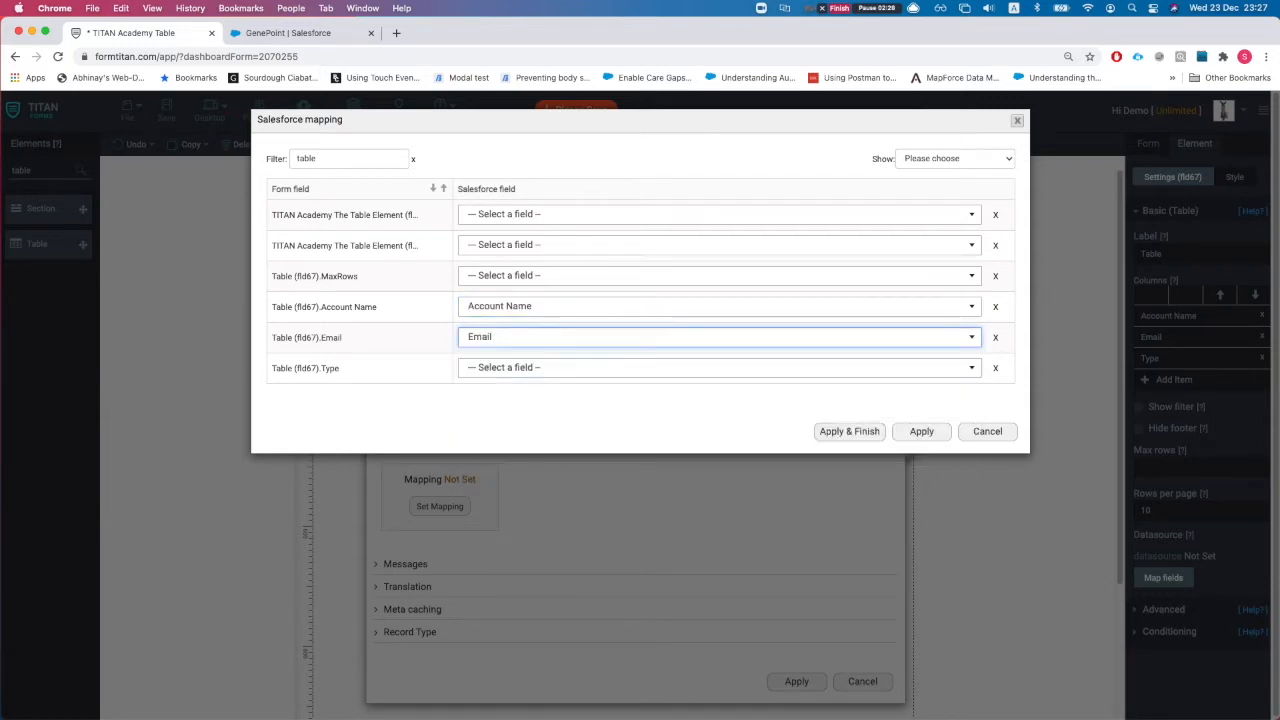
Step: Map the Type column to Account Type and apply the mapping
{"action": "left_click", "coordinate": [543, 367]}
{"action": "type", "text": "type"}
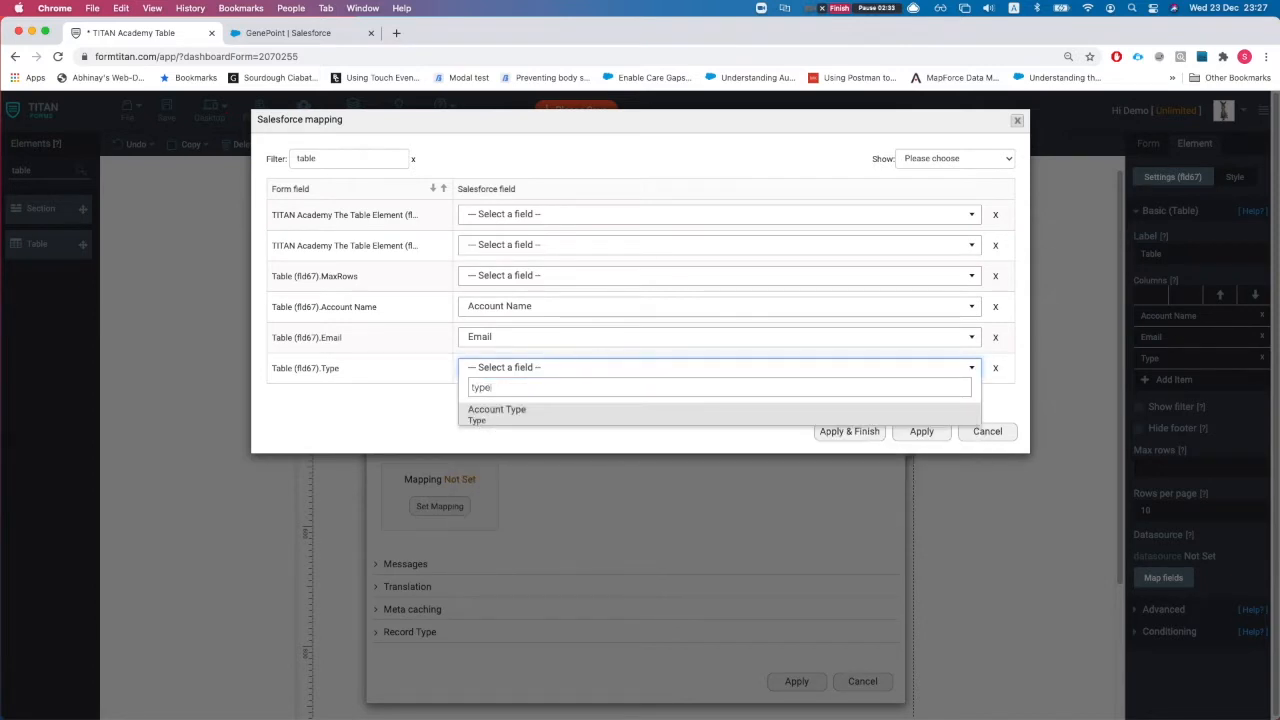
{"action": "left_click", "coordinate": [594, 422]}
{"action": "left_click", "coordinate": [849, 431]}
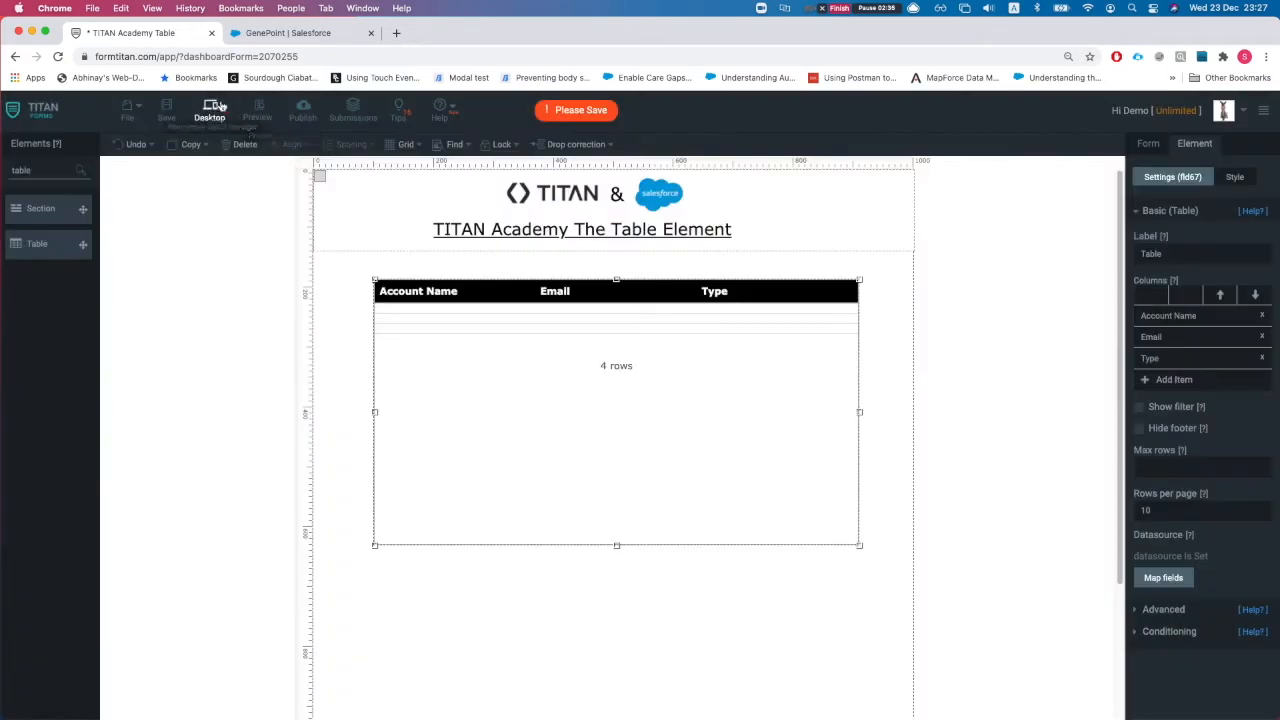
Step: Save the form and change the table's label to 'Account Table'
{"action": "left_click", "coordinate": [166, 112]}
{"action": "left_click", "coordinate": [633, 334]}
{"action": "double_click", "coordinate": [1197, 253]}
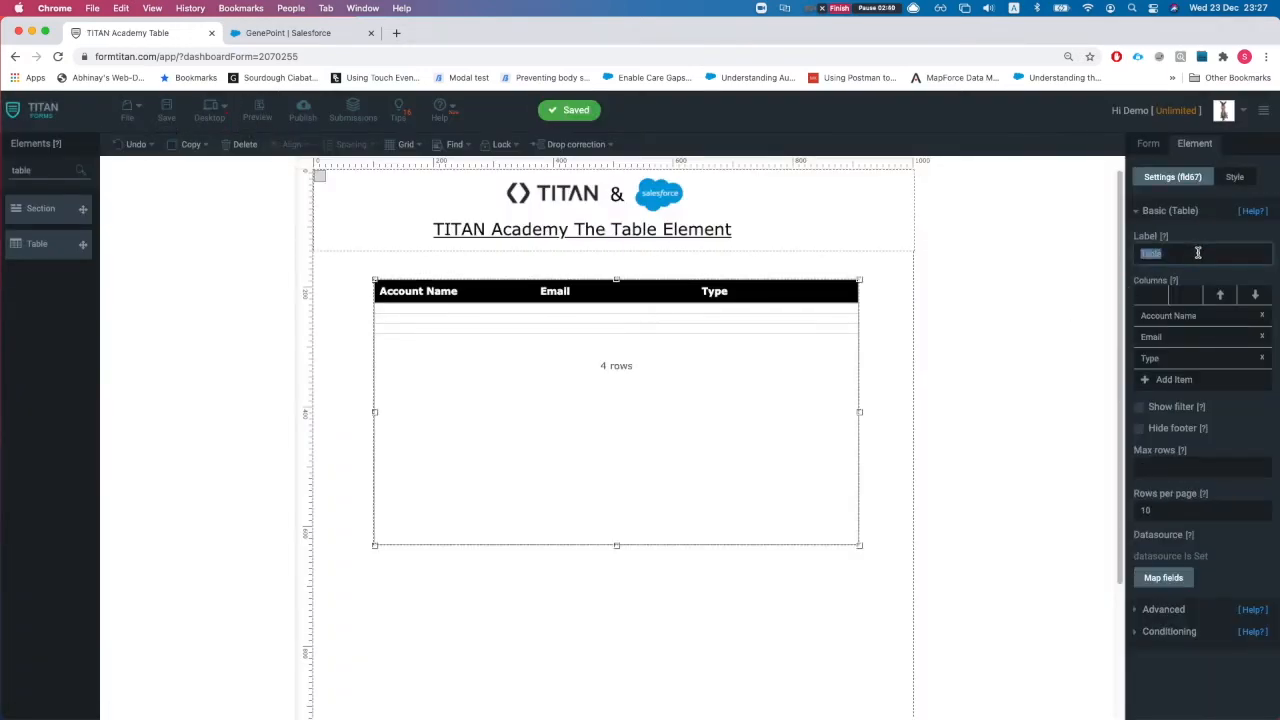
{"action": "type", "text": "Account Table"}
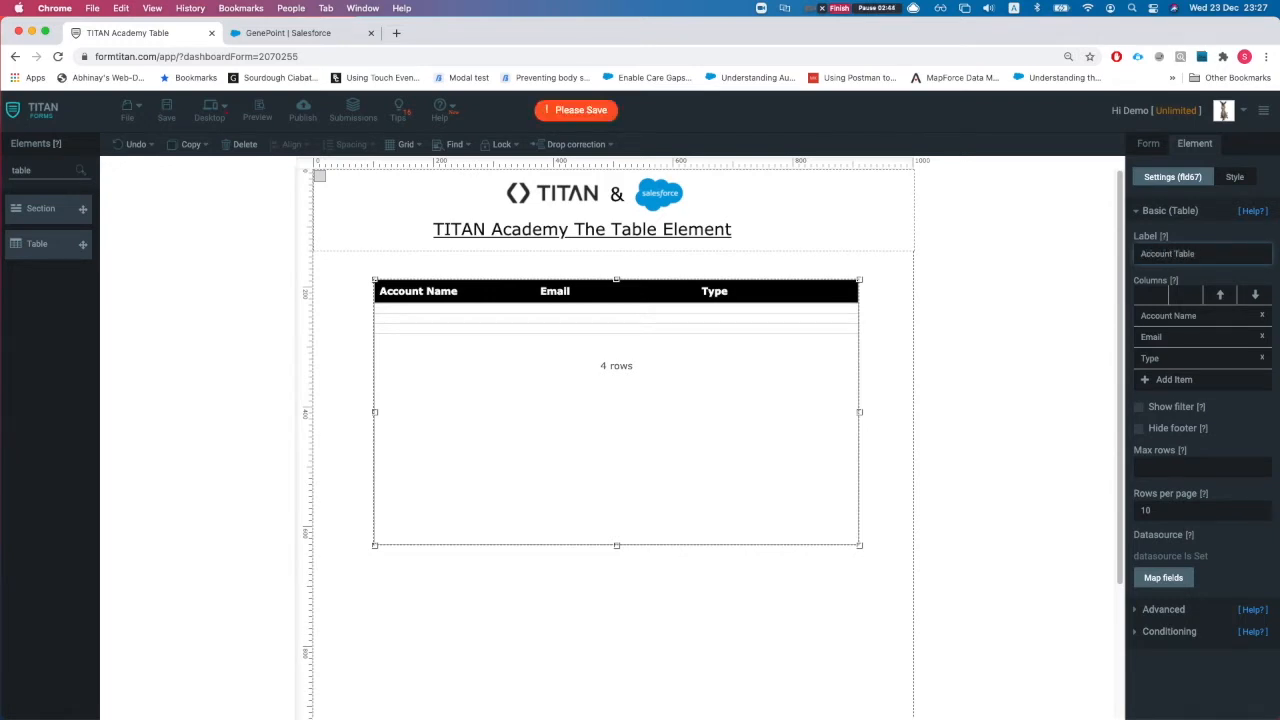
Step: Toggle the table's advanced settings, then open its Get From Salesforce data source settings
{"action": "left_click", "coordinate": [1165, 609]}
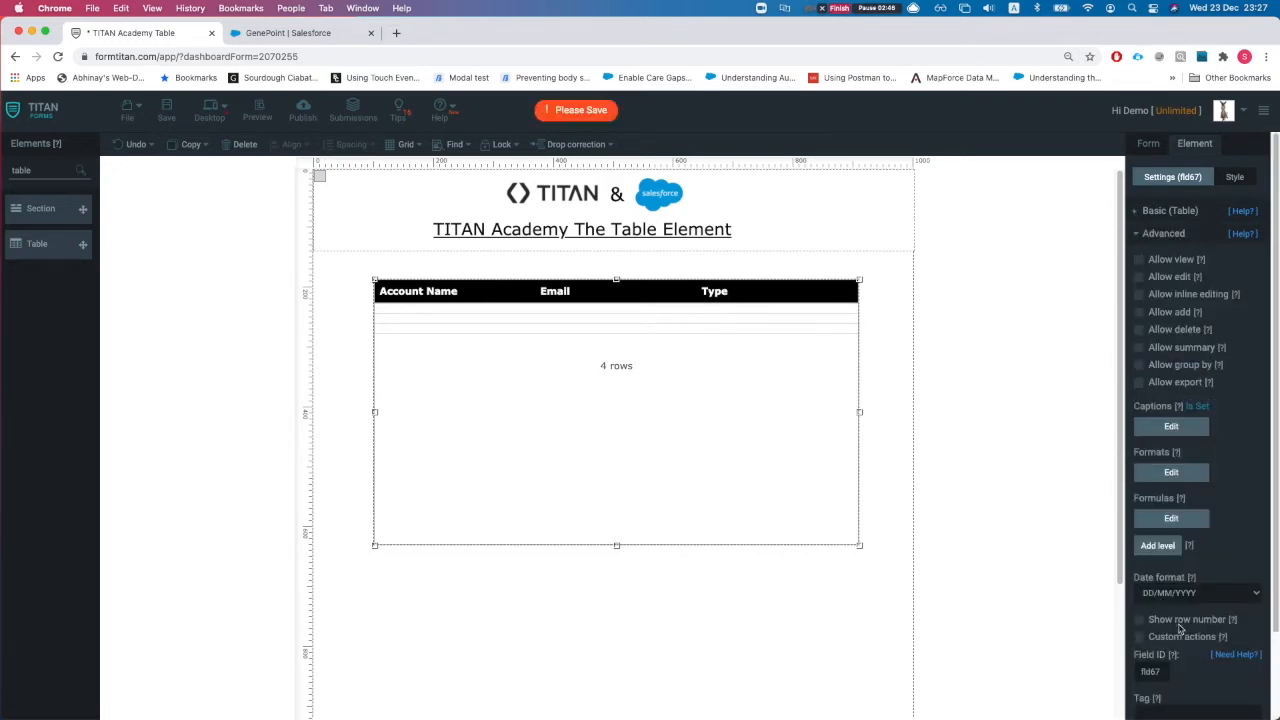
{"action": "scroll", "coordinate": [1170, 670], "scroll_direction": "down", "scroll_amount": 2}
{"action": "left_click", "coordinate": [1177, 613]}
{"action": "scroll", "coordinate": [1148, 146], "scroll_direction": "up", "scroll_amount": 2}
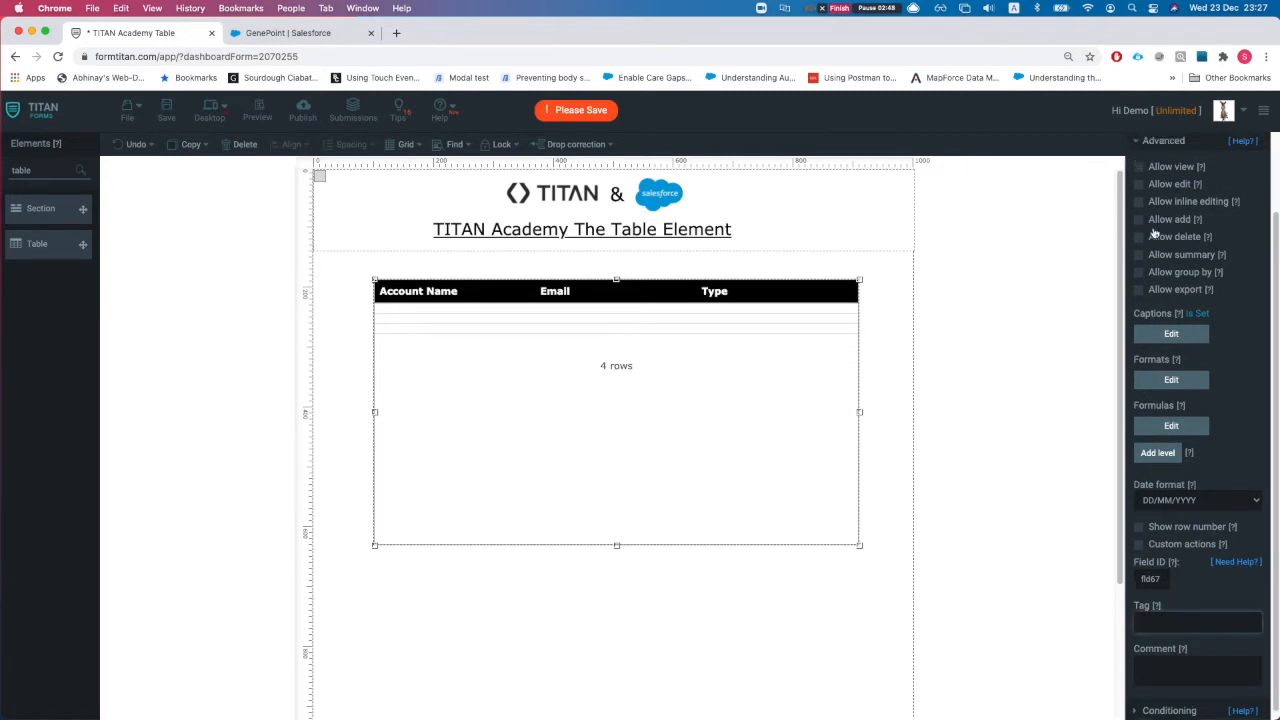
{"action": "left_click", "coordinate": [1177, 233]}
{"action": "left_click", "coordinate": [1170, 211]}
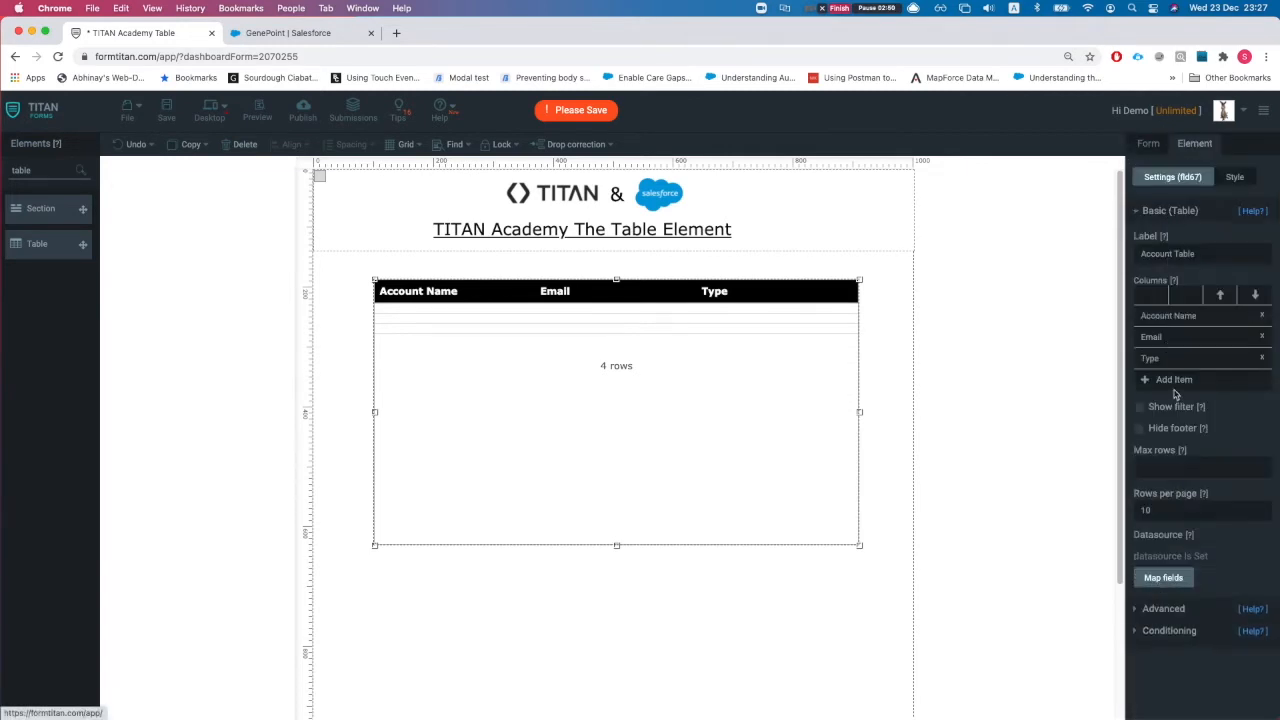
{"action": "left_click", "coordinate": [1165, 578]}
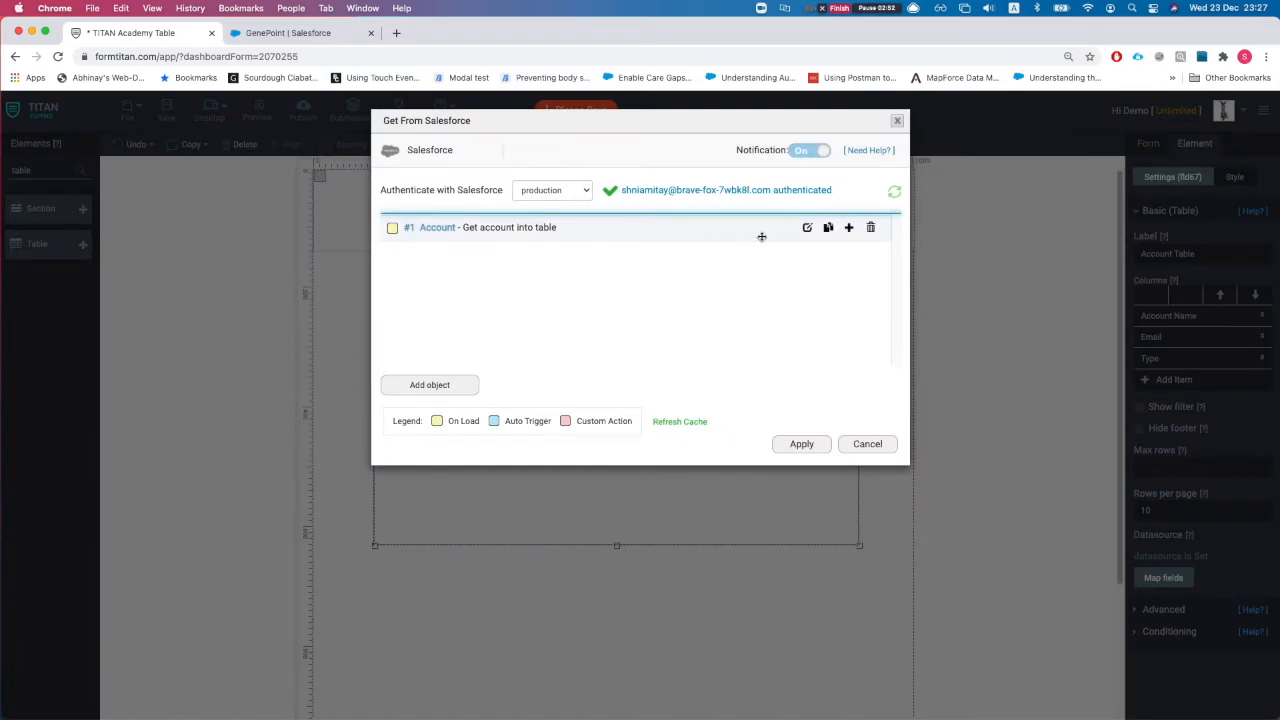
Step: Review the Account retrieval's three mapped fields with Show set to Mapped Fields, then apply
{"action": "left_click", "coordinate": [807, 228]}
{"action": "left_click", "coordinate": [432, 317]}
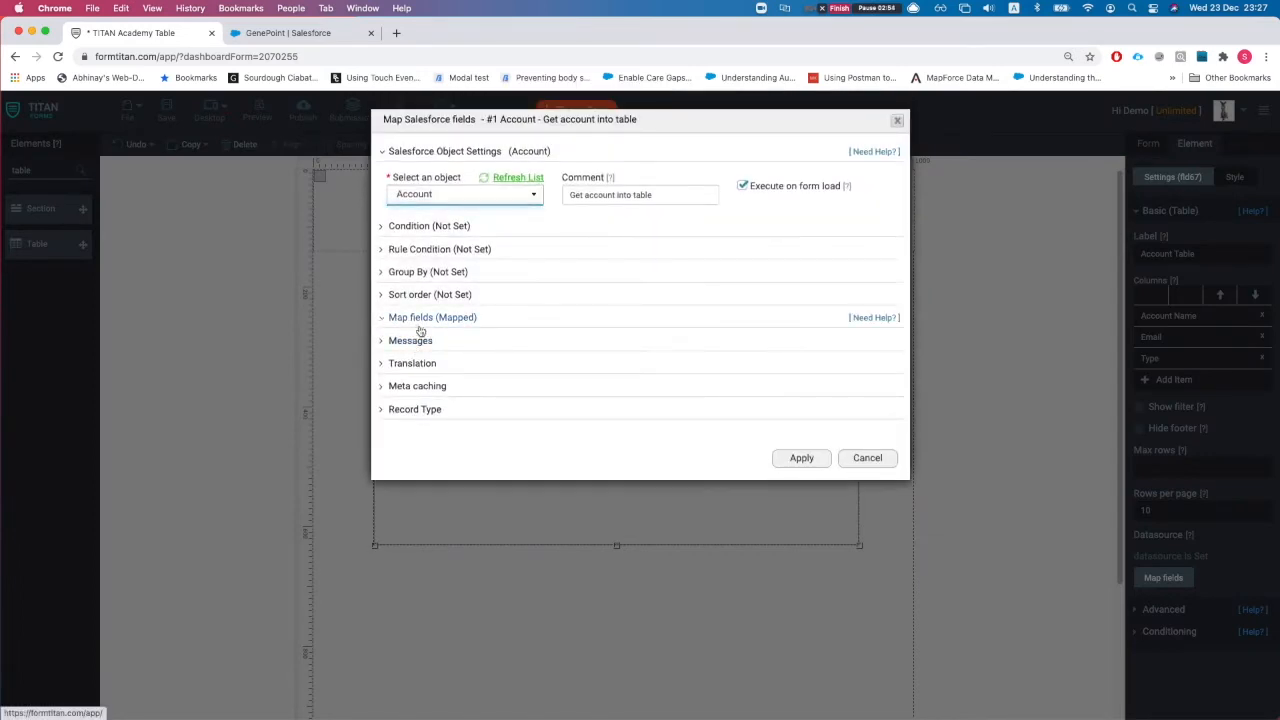
{"action": "left_click", "coordinate": [443, 372]}
{"action": "left_click", "coordinate": [960, 166]}
{"action": "left_click", "coordinate": [935, 184]}
{"action": "left_click_drag", "start_coordinate": [279, 213], "coordinate": [292, 251]}
{"action": "left_click", "coordinate": [358, 215]}
{"action": "left_click", "coordinate": [292, 251]}
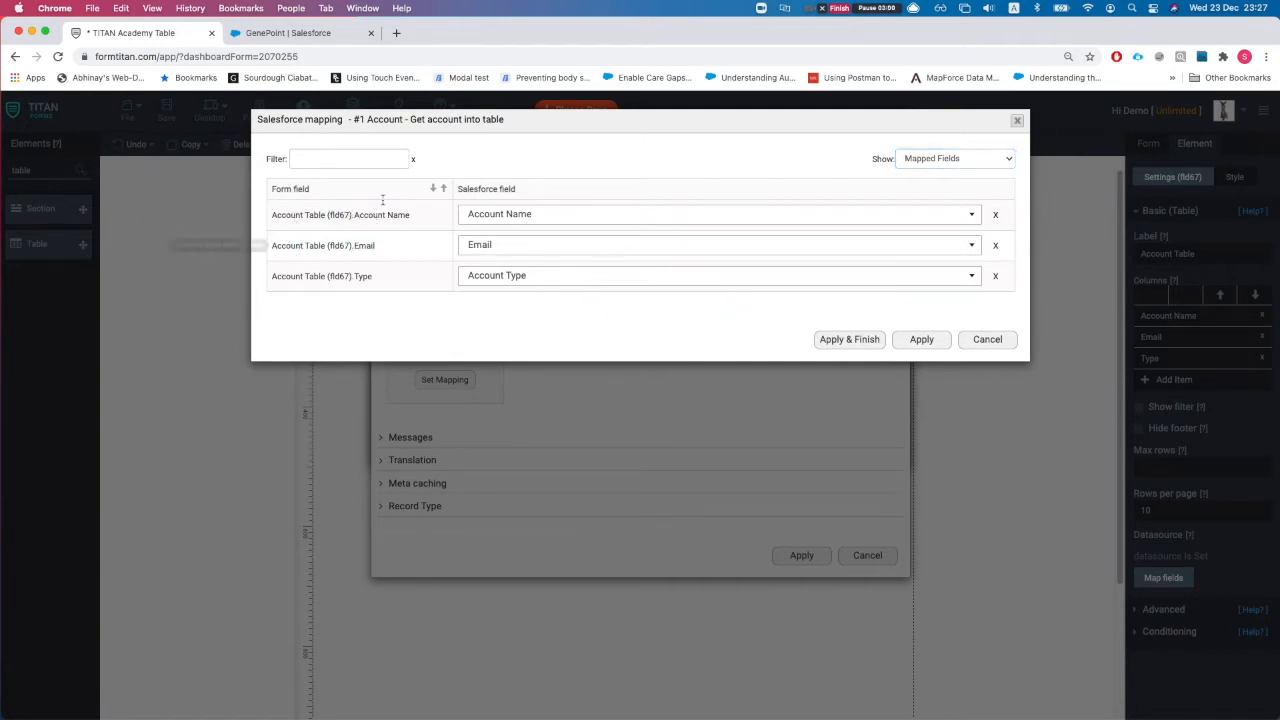
{"action": "left_click", "coordinate": [841, 340]}
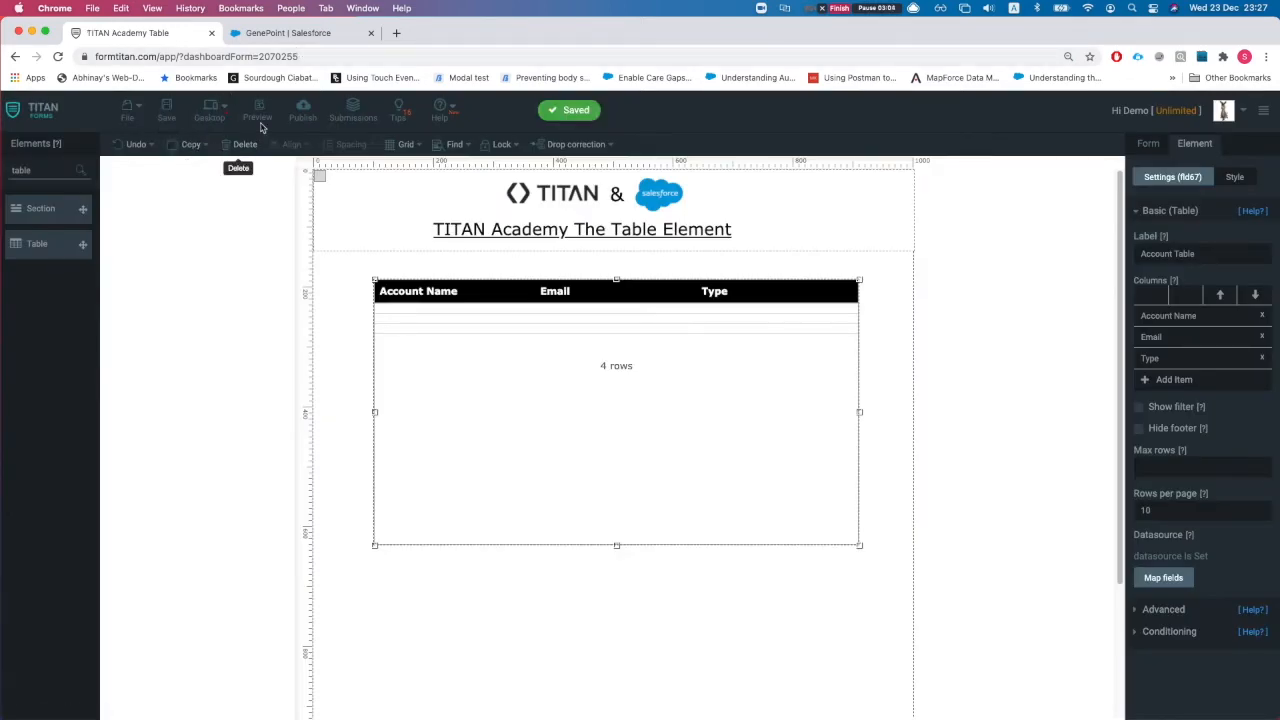
{"action": "left_click", "coordinate": [303, 110]}
Step: View the published form in a new tab, scrolling the 20 account rows, then return
{"action": "left_click", "coordinate": [807, 170]}
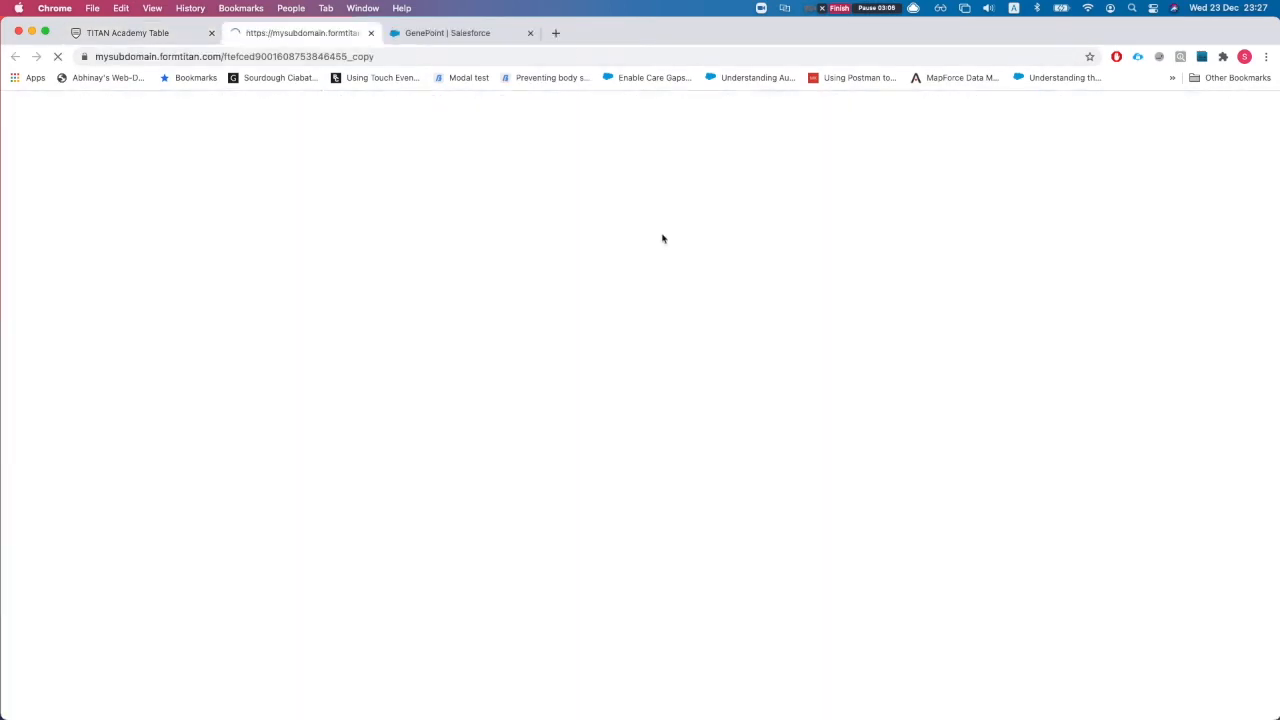
{"action": "scroll", "coordinate": [645, 360], "scroll_direction": "down", "scroll_amount": 5}
{"action": "scroll", "coordinate": [634, 369], "scroll_direction": "up", "scroll_amount": 5}
{"action": "scroll", "coordinate": [645, 354], "scroll_direction": "down", "scroll_amount": 1}
{"action": "scroll", "coordinate": [645, 354], "scroll_direction": "down", "scroll_amount": 2}
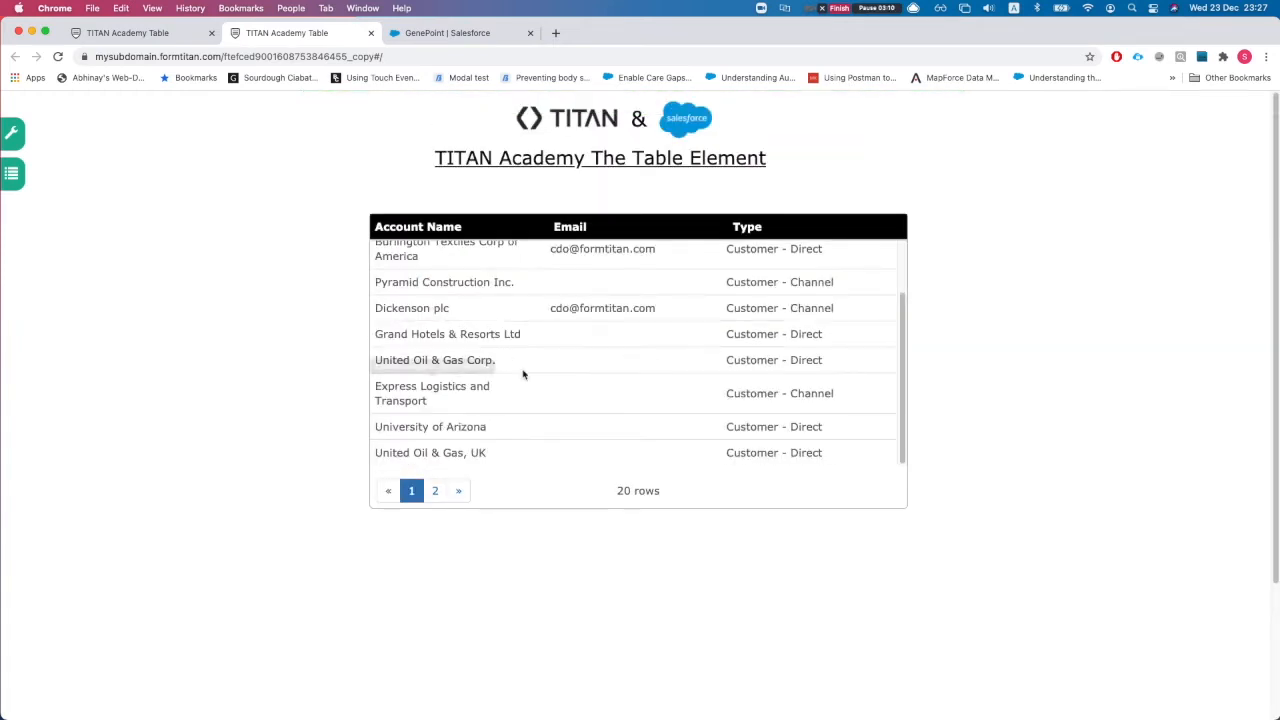
{"action": "left_click", "coordinate": [143, 40]}
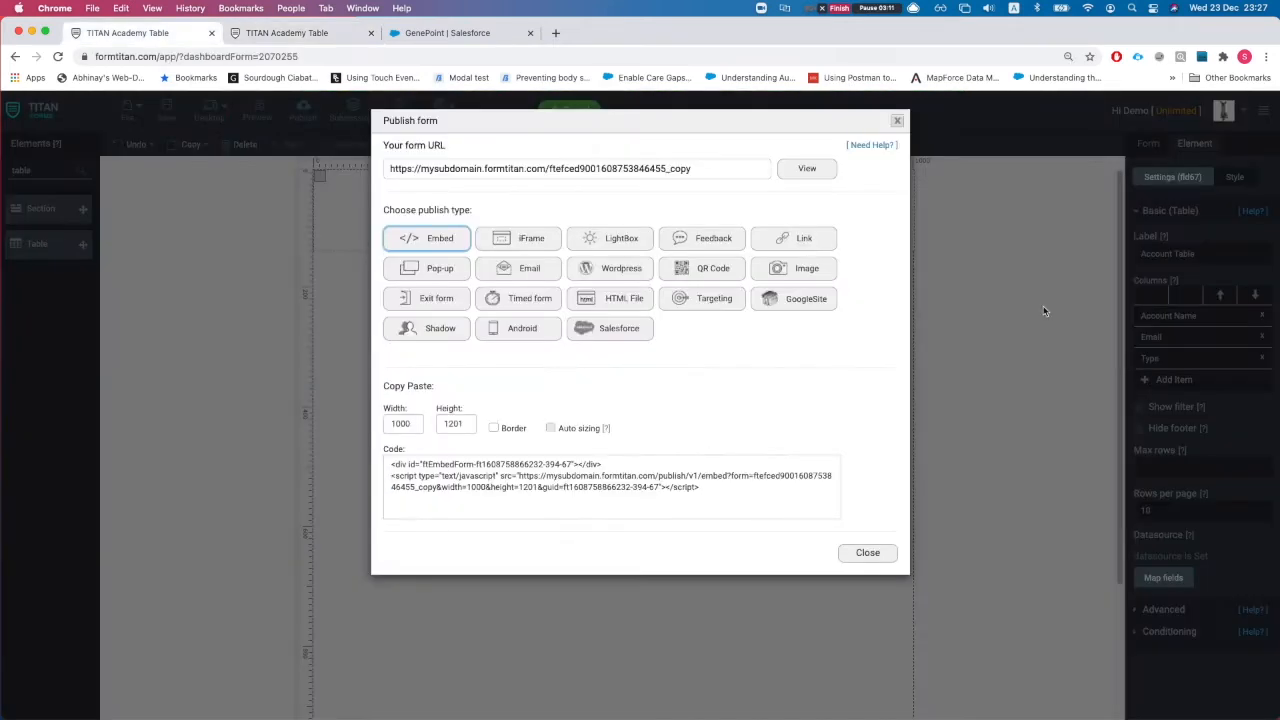
Step: Set the Account Table's rows per page to 20
{"action": "left_click", "coordinate": [897, 120]}
{"action": "left_click", "coordinate": [1176, 511]}
{"action": "type", "text": "20"}
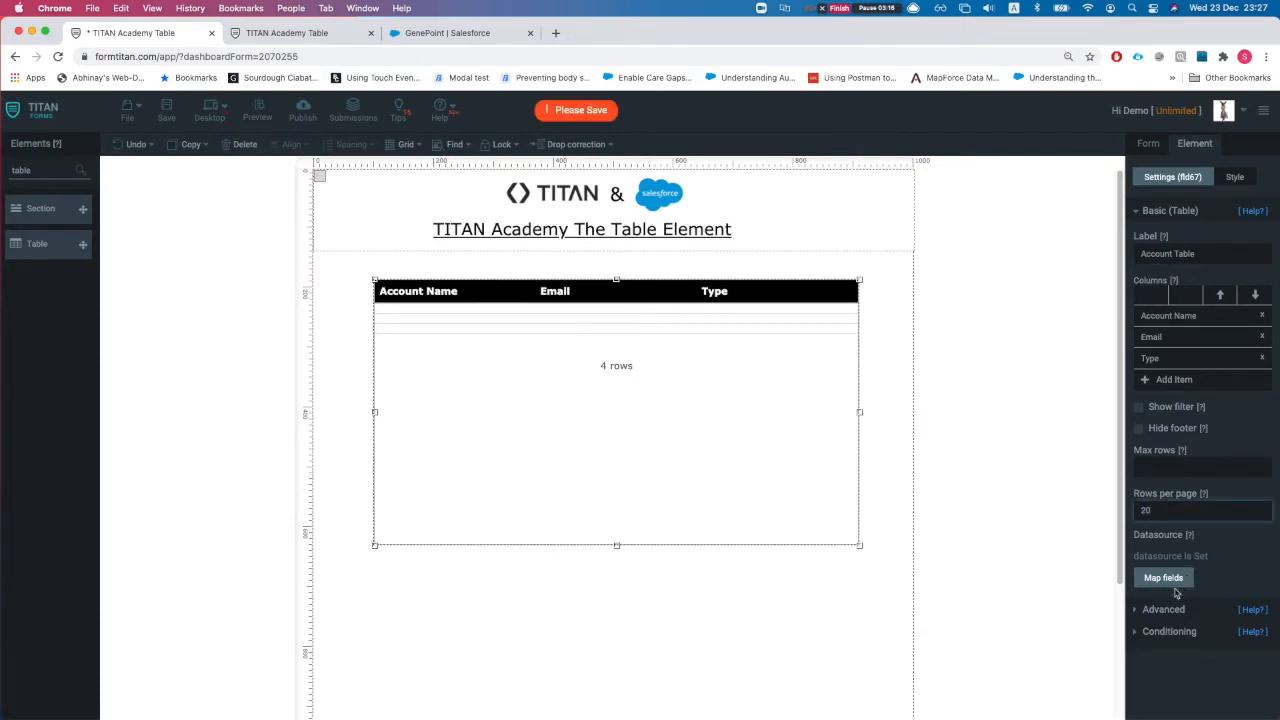
Step: Commit the rows-per-page value and drag the Account Table's bottom edge down to make it taller
{"action": "left_click", "coordinate": [761, 526]}
{"action": "left_click_drag", "start_coordinate": [617, 546], "coordinate": [623, 707]}
{"action": "scroll", "coordinate": [633, 579], "scroll_direction": "down", "scroll_amount": 3}
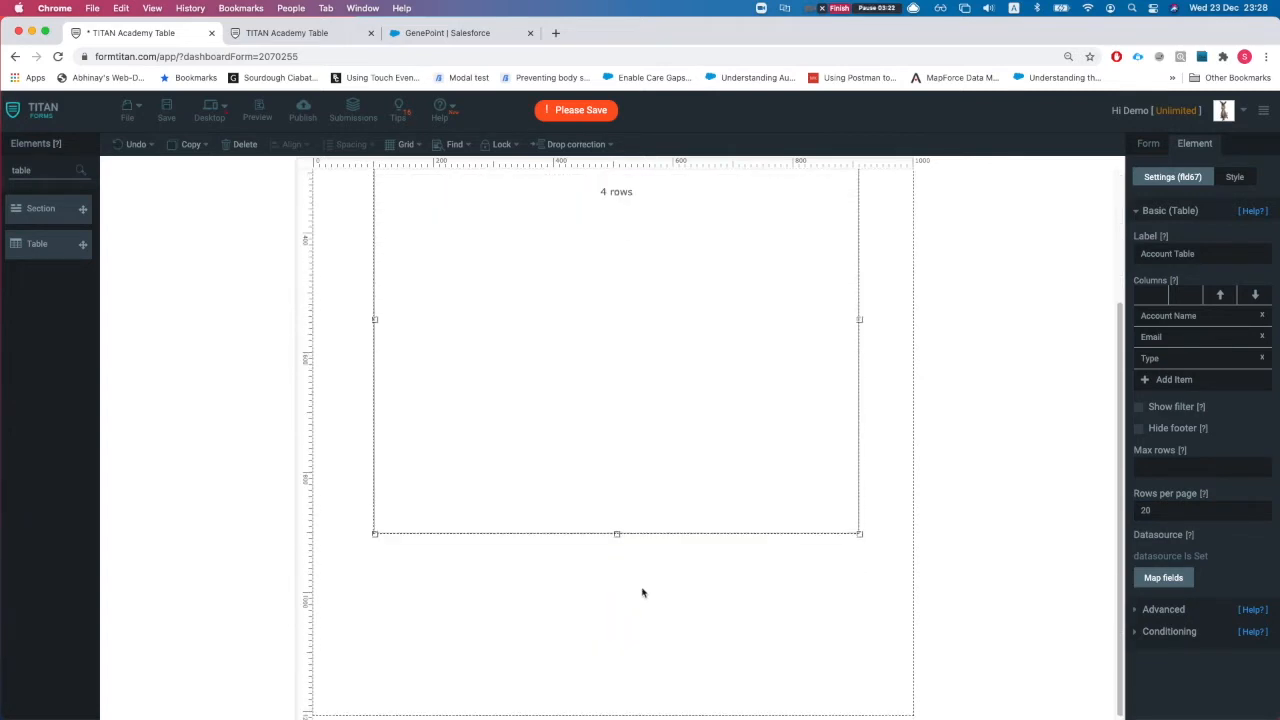
{"action": "left_click_drag", "start_coordinate": [615, 532], "coordinate": [616, 549]}
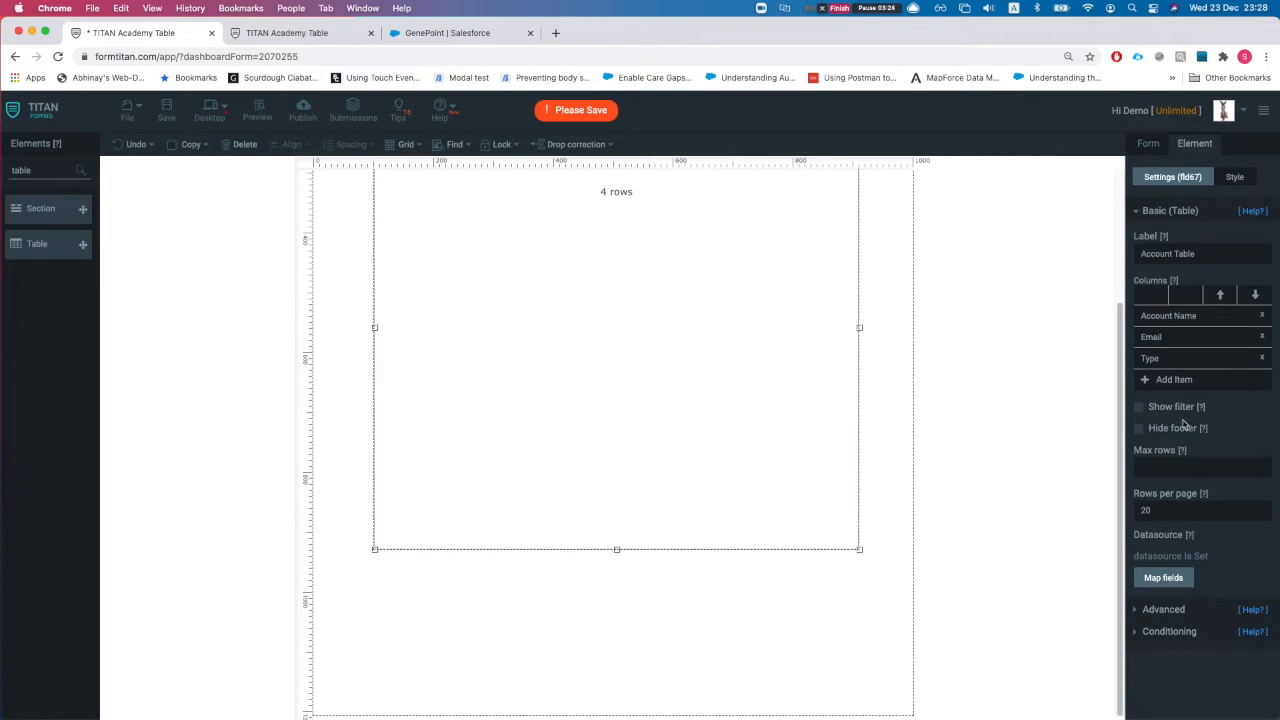
Step: Turn on Show filter and Hide footer for the Account Table
{"action": "left_click", "coordinate": [1139, 407]}
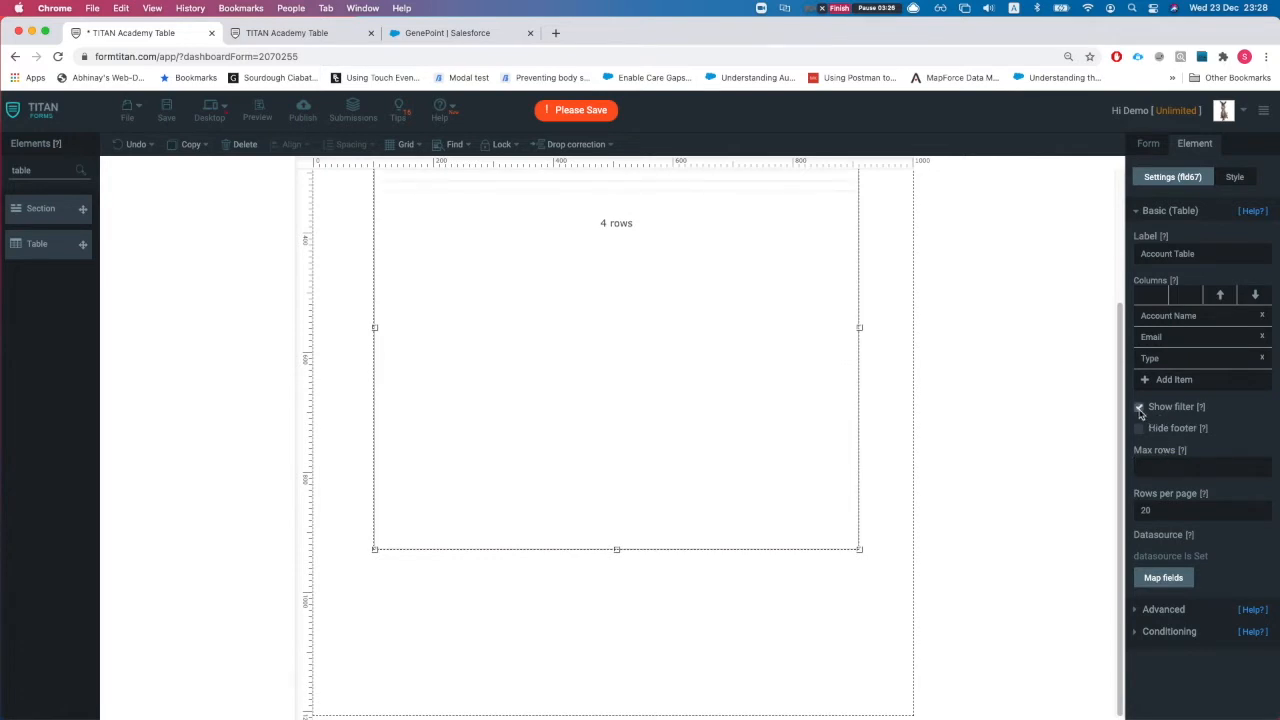
{"action": "scroll", "coordinate": [836, 402], "scroll_direction": "up", "scroll_amount": 3}
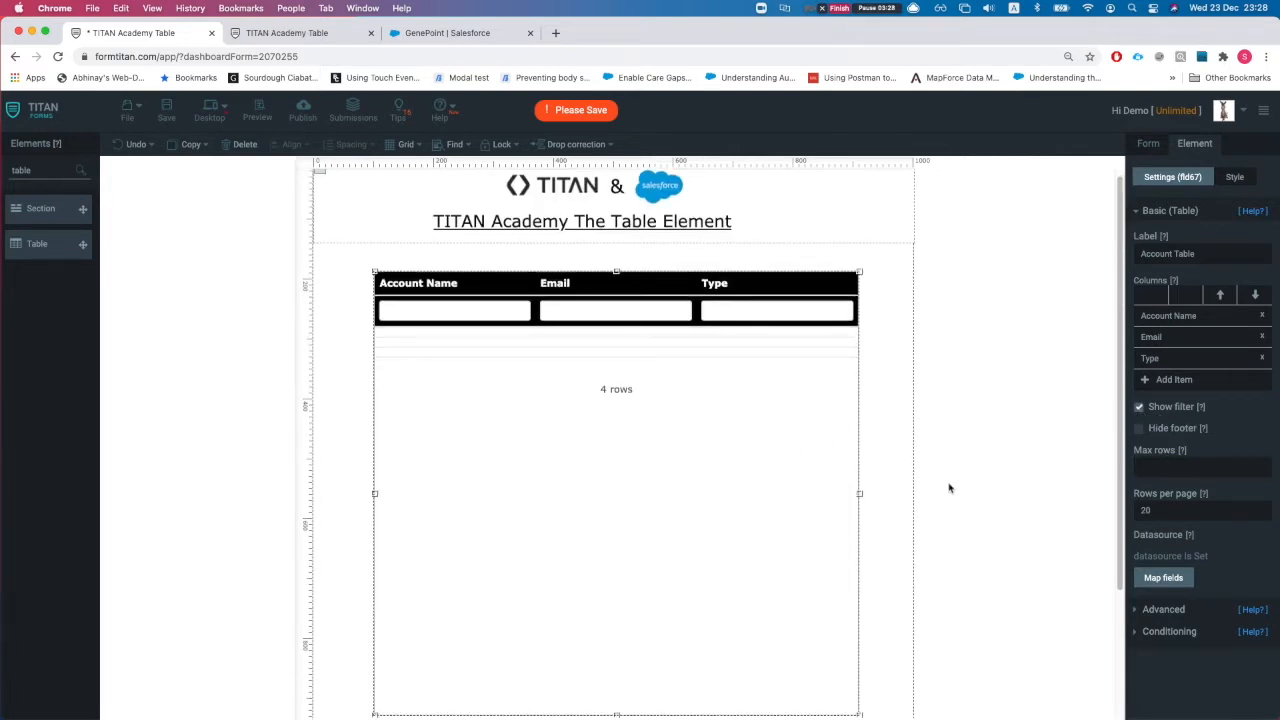
{"action": "left_click", "coordinate": [1139, 429]}
Step: Save the form, reload the live form, and test the Account Name filter with 'edge'
{"action": "left_click", "coordinate": [166, 110]}
{"action": "left_click", "coordinate": [270, 33]}
{"action": "key", "text": "super+r"}
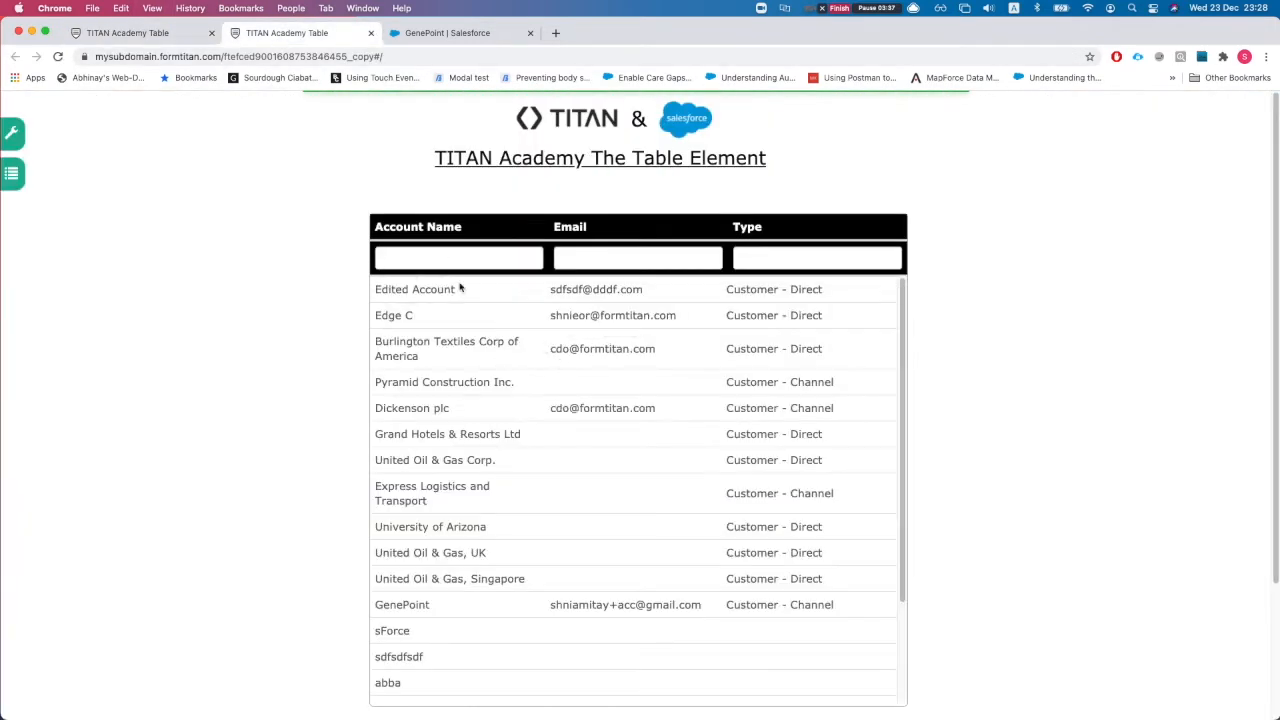
{"action": "left_click", "coordinate": [437, 251]}
{"action": "type", "text": "edge"}
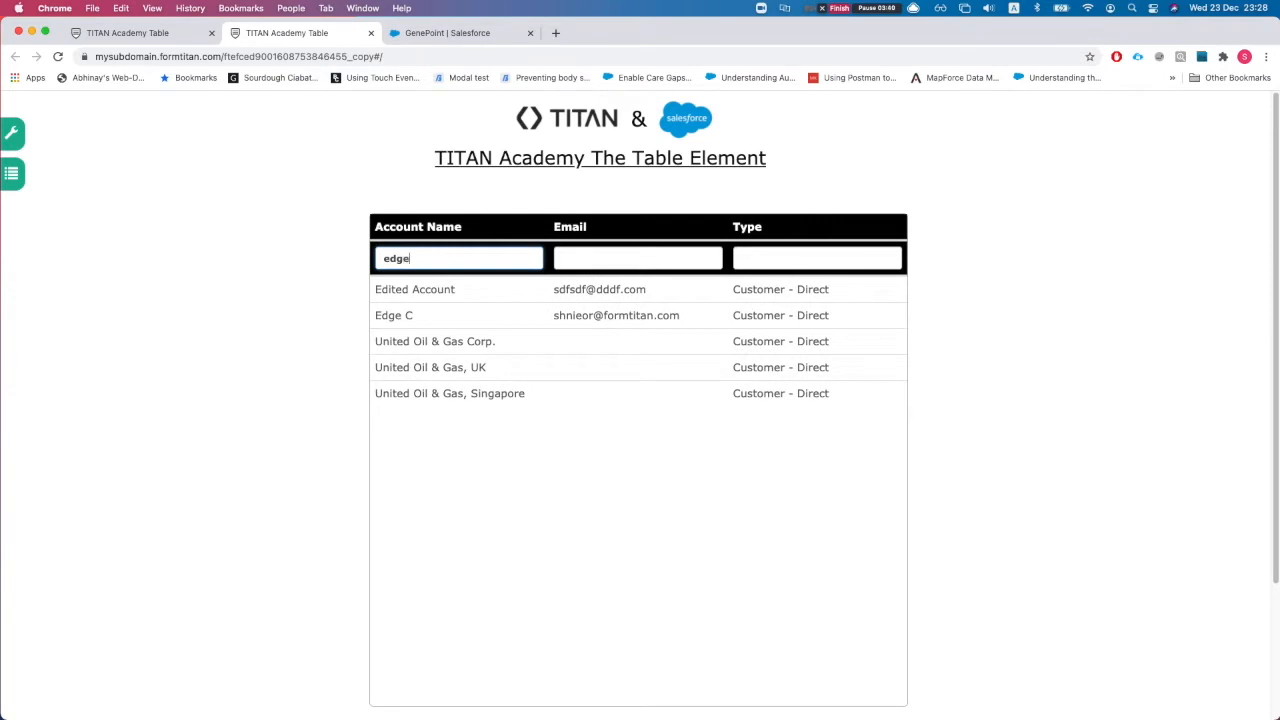
{"action": "key", "text": "super+a"}
{"action": "key", "text": "BackSpace"}
{"action": "left_click", "coordinate": [651, 257]}
Step: Filter the Type column by 'dire' to show only Customer - Direct accounts
{"action": "left_click", "coordinate": [773, 254]}
{"action": "type", "text": "te"}
{"action": "type", "text": "pe"}
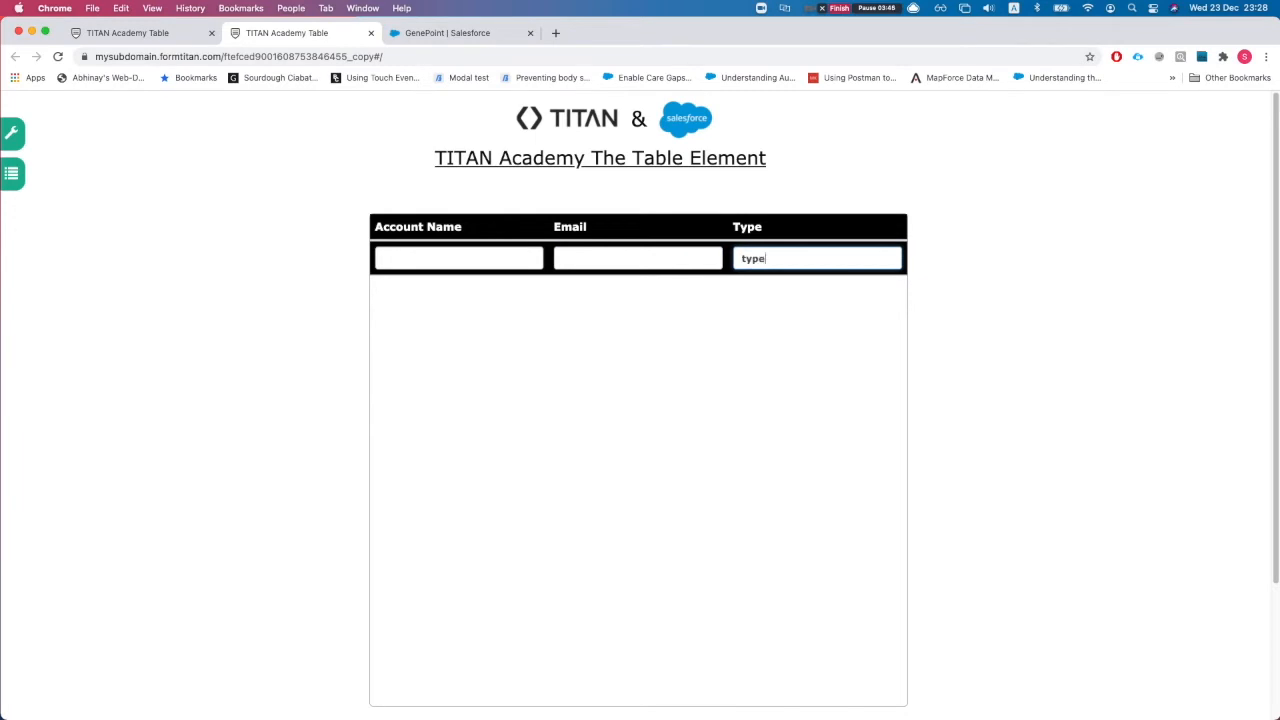
{"action": "key", "text": "BackSpace"}
{"action": "type", "text": "dire"}
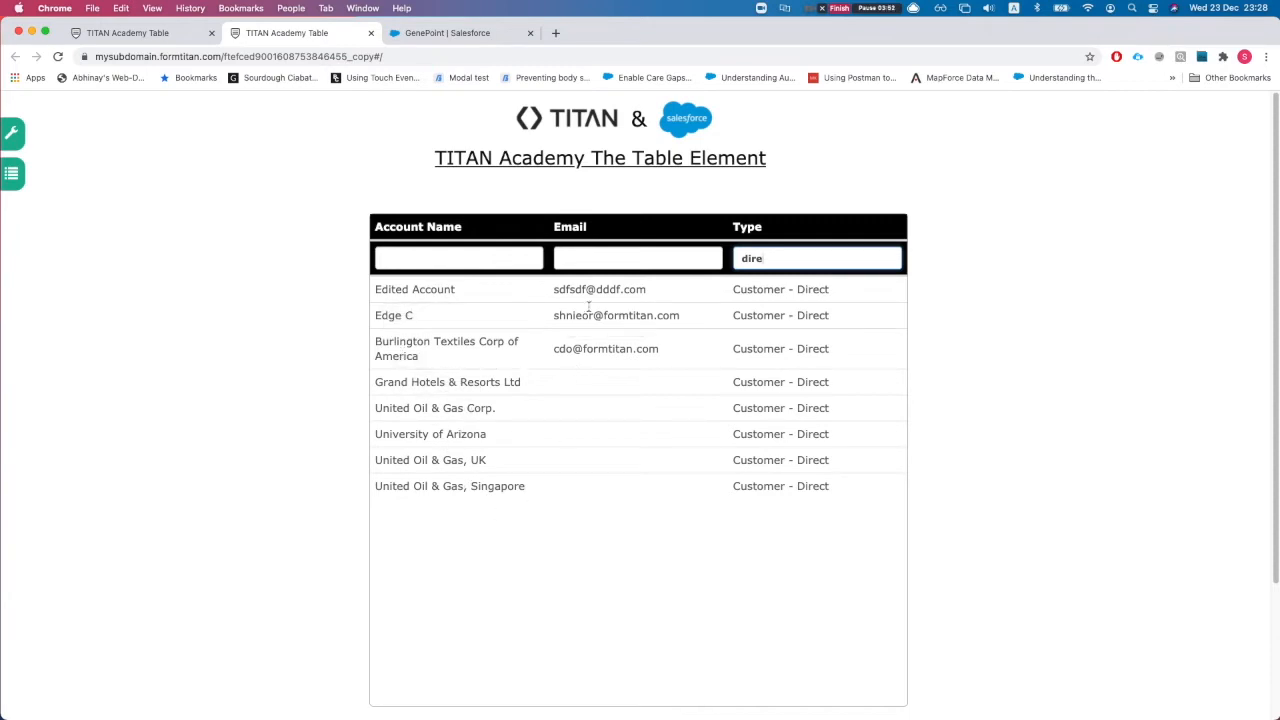
{"action": "left_click", "coordinate": [152, 33]}
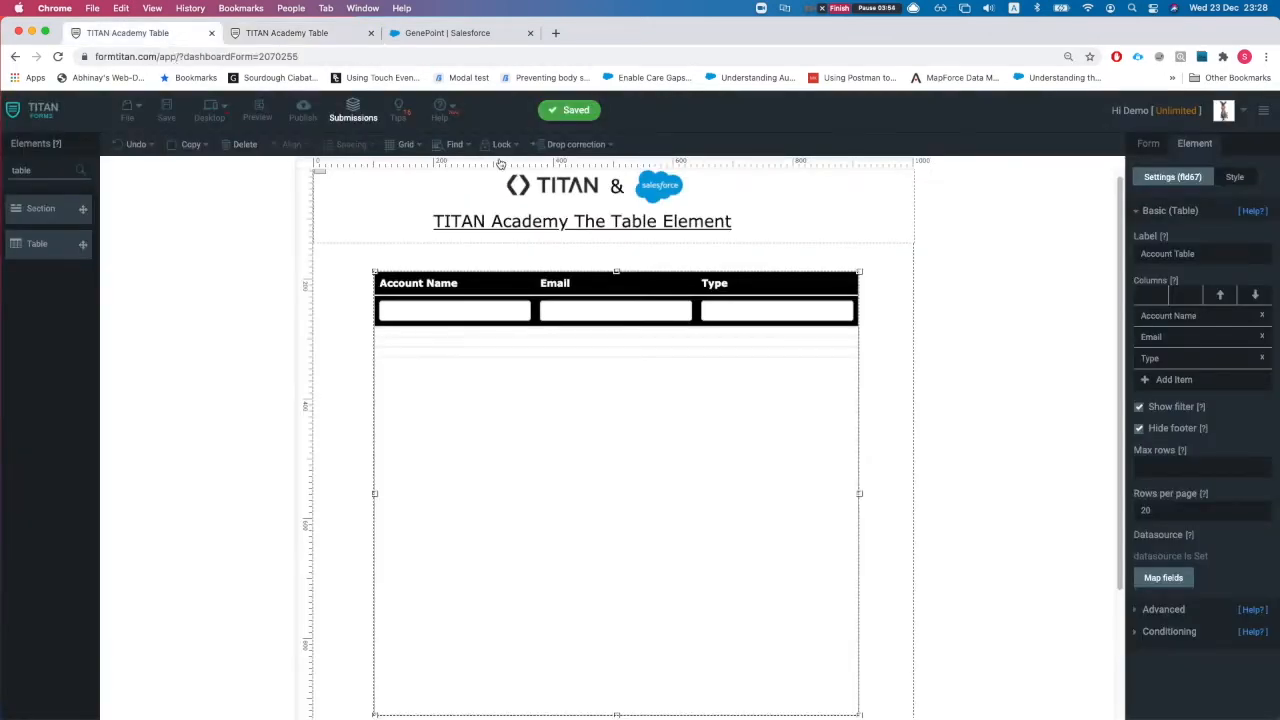
Step: Turn off the Account Table's filter boxes and save the form
{"action": "left_click", "coordinate": [1139, 408]}
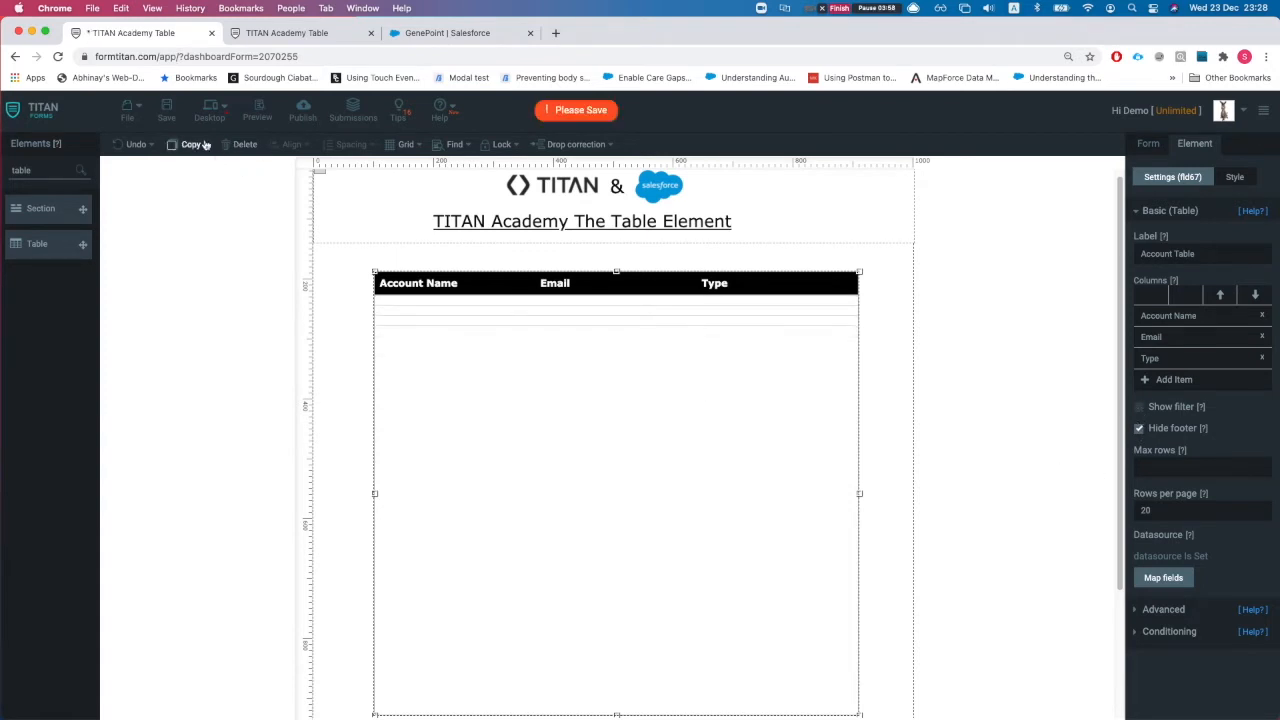
{"action": "left_click", "coordinate": [167, 117]}
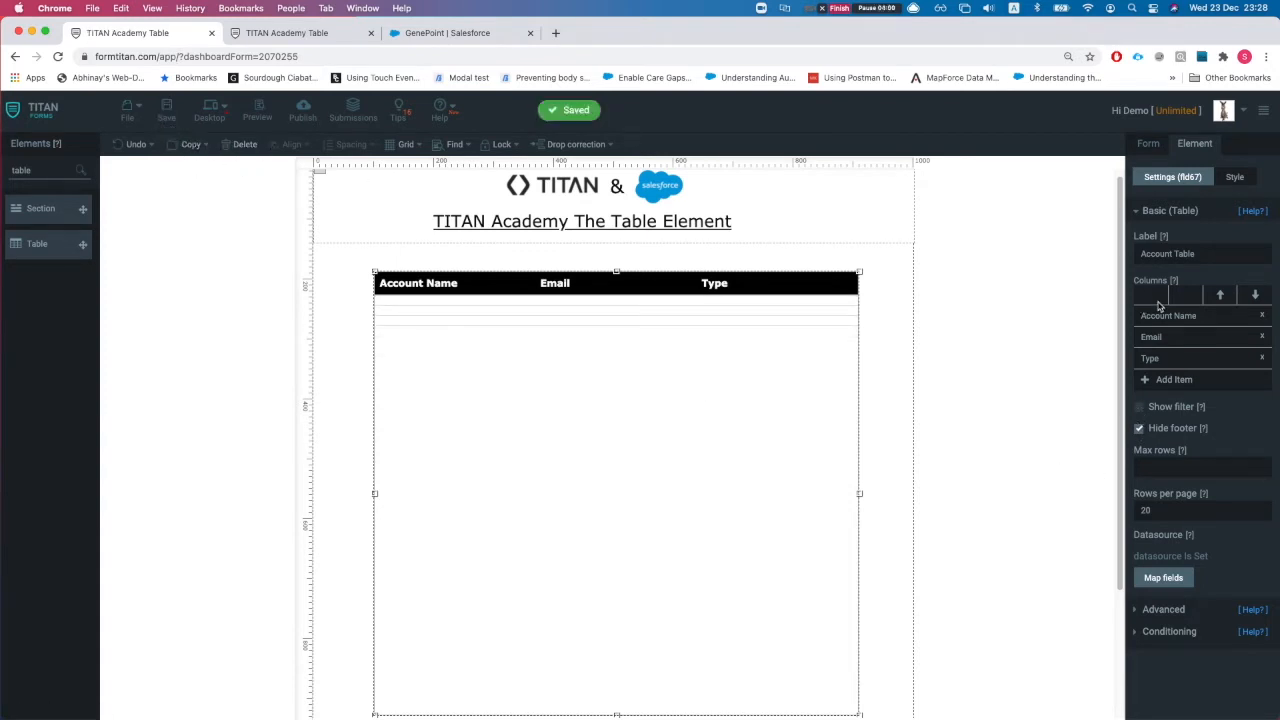
{"action": "left_click", "coordinate": [1146, 211]}
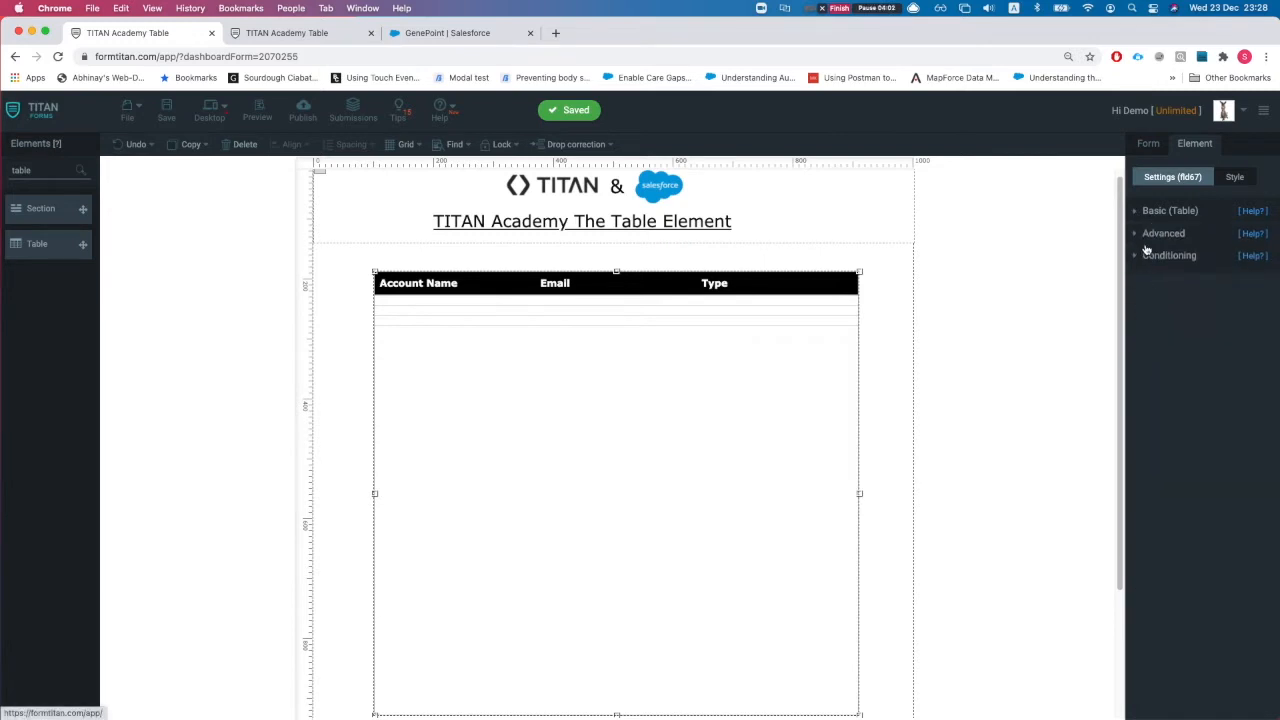
{"action": "left_click", "coordinate": [1147, 140]}
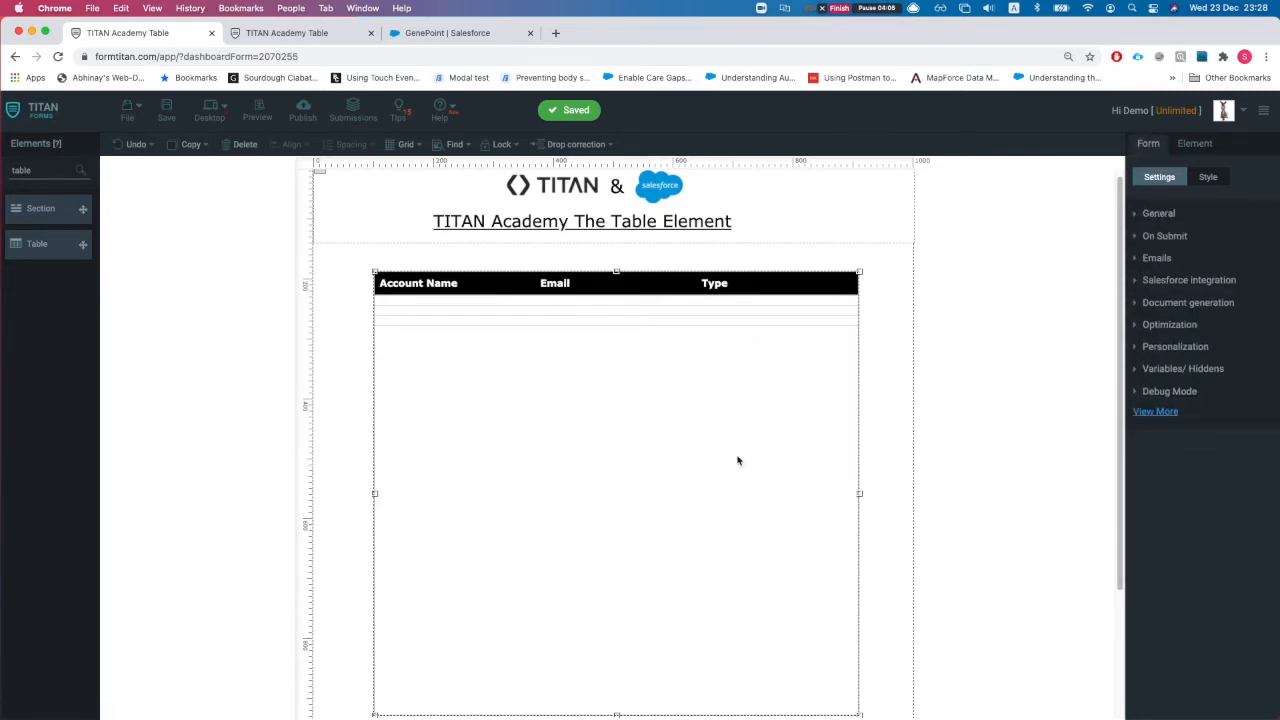
{"action": "left_click", "coordinate": [1197, 146]}
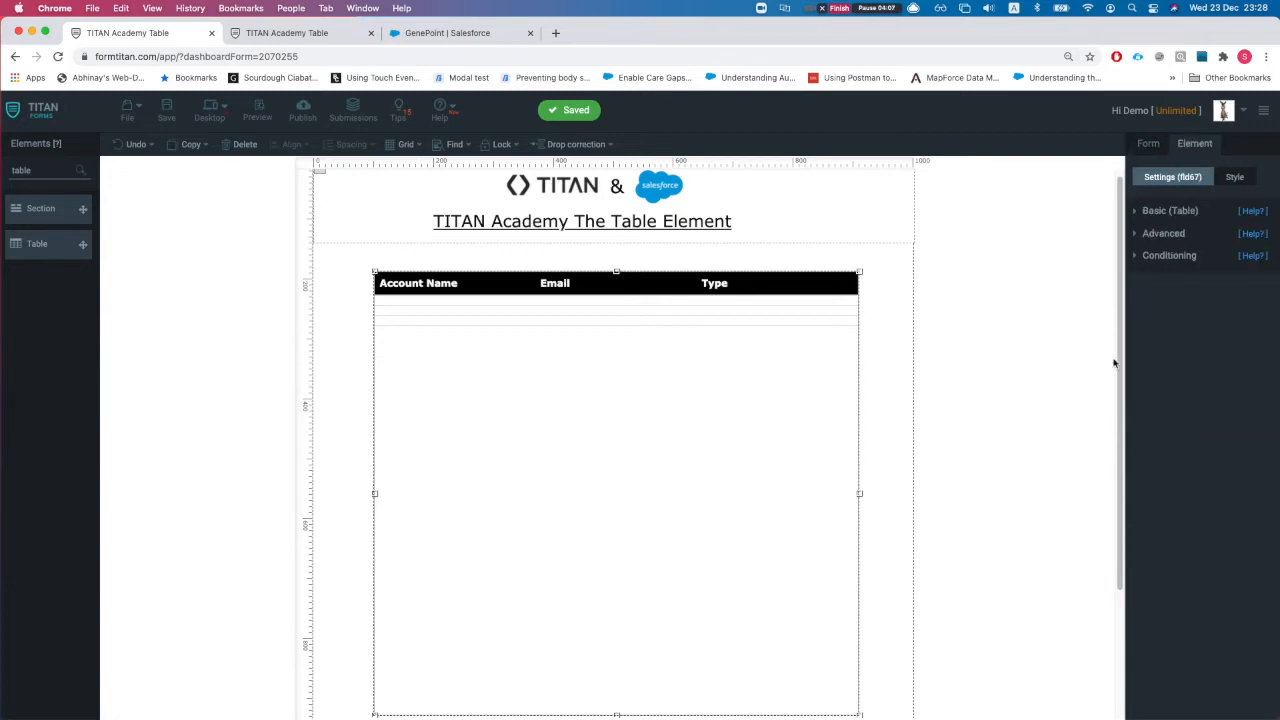
Step: Enable Allow view in the table's Advanced settings and open its Configure parameters
{"action": "left_click", "coordinate": [1160, 234]}
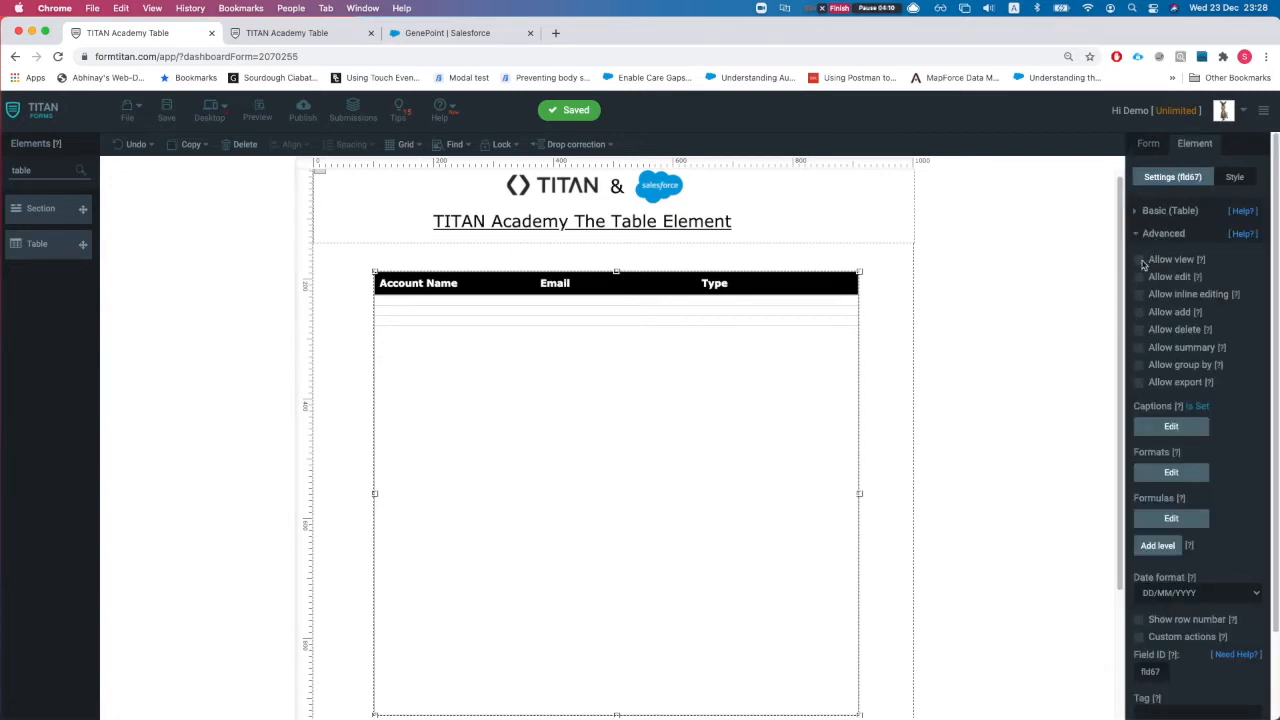
{"action": "left_click", "coordinate": [1140, 261]}
{"action": "left_click", "coordinate": [1158, 304]}
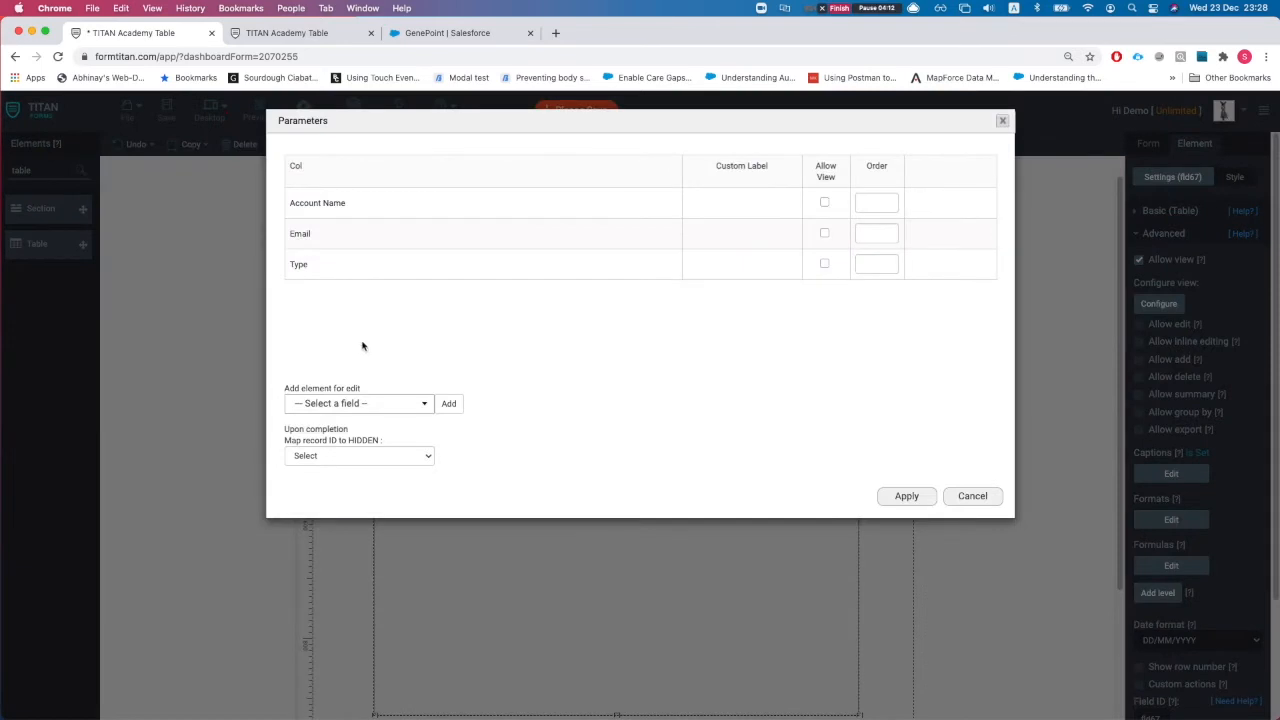
Step: Tick Allow View for the Account Name and Email columns
{"action": "left_click", "coordinate": [372, 403]}
{"action": "scroll", "coordinate": [357, 500], "scroll_direction": "down", "scroll_amount": 1}
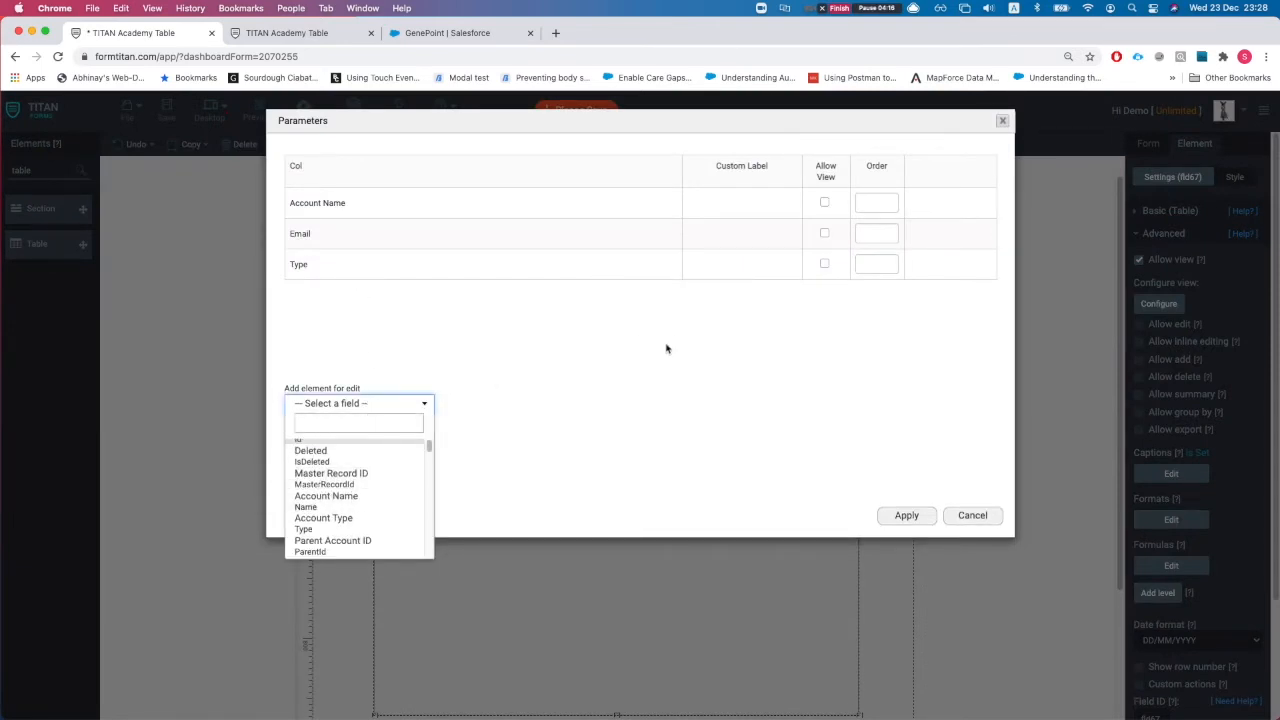
{"action": "scroll", "coordinate": [338, 497], "scroll_direction": "down", "scroll_amount": 1}
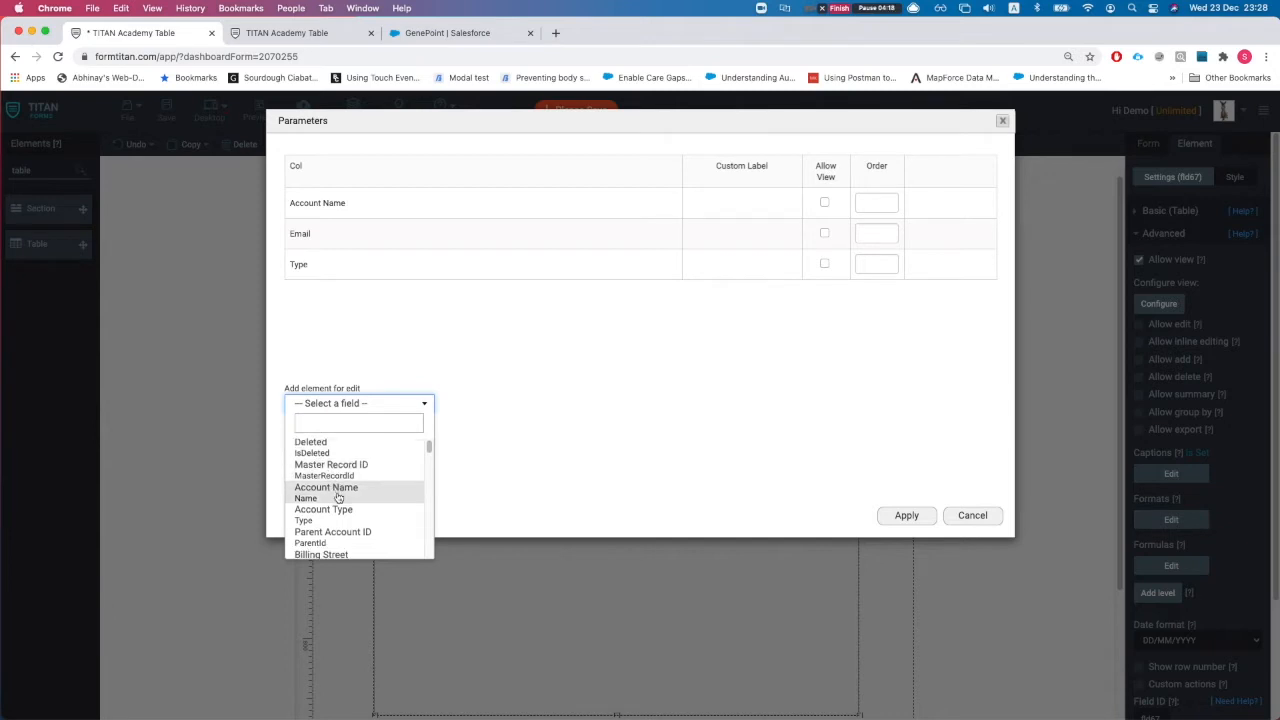
{"action": "scroll", "coordinate": [340, 490], "scroll_direction": "down", "scroll_amount": 1}
{"action": "scroll", "coordinate": [340, 502], "scroll_direction": "down", "scroll_amount": 1}
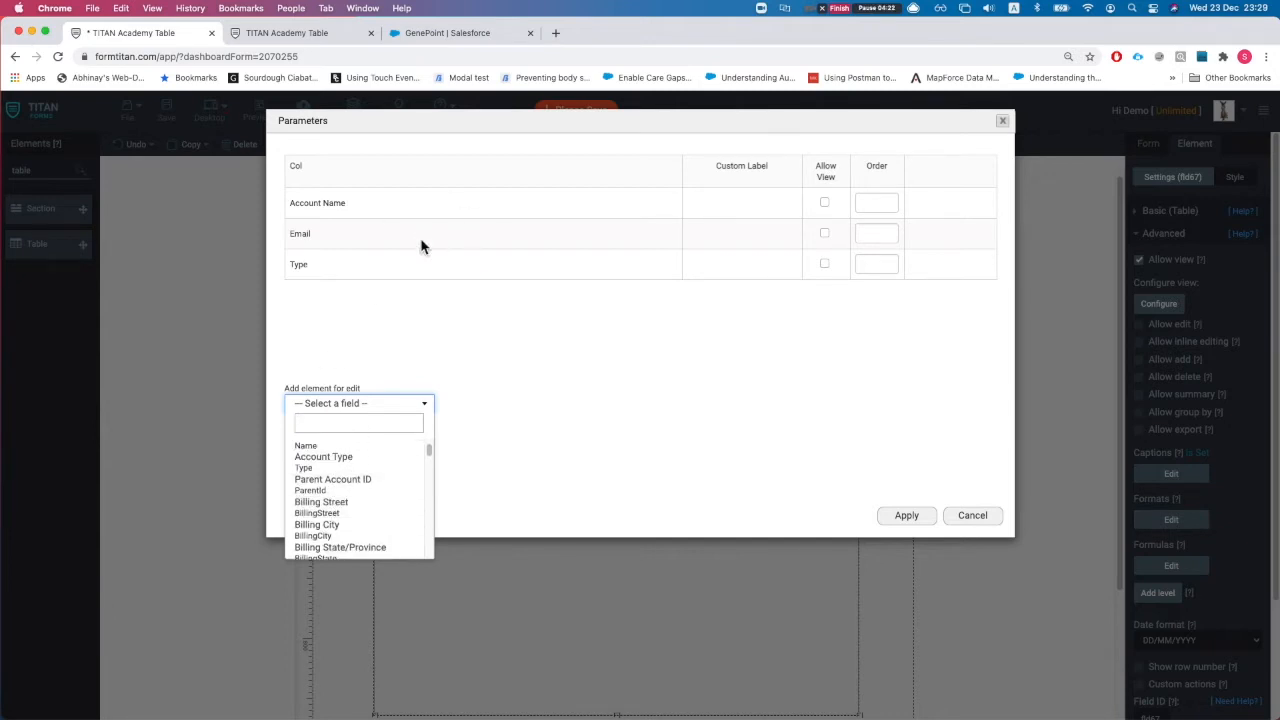
{"action": "left_click", "coordinate": [825, 203]}
{"action": "left_click", "coordinate": [824, 233]}
Step: Browse the addable fields, comparing against the live table and the Salesforce account record
{"action": "left_click", "coordinate": [372, 403]}
{"action": "scroll", "coordinate": [360, 465], "scroll_direction": "down", "scroll_amount": 5}
{"action": "scroll", "coordinate": [357, 508], "scroll_direction": "down", "scroll_amount": 5}
{"action": "scroll", "coordinate": [357, 508], "scroll_direction": "up", "scroll_amount": 6}
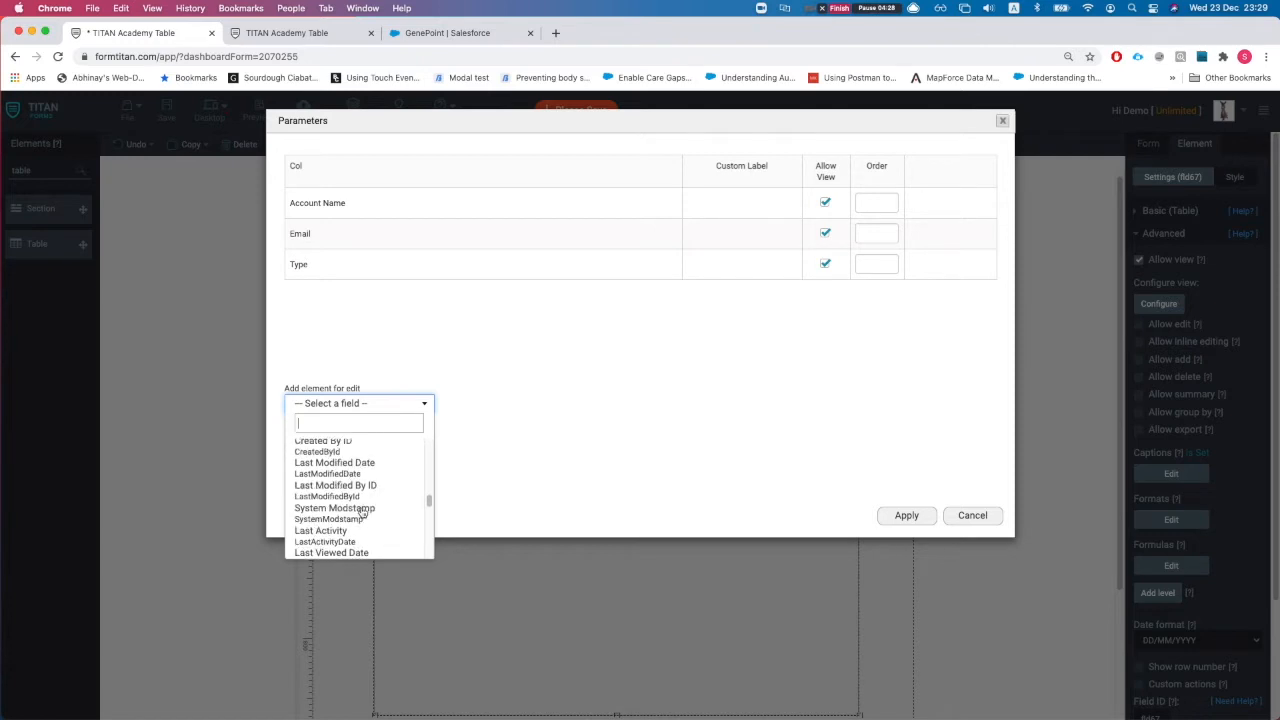
{"action": "left_click", "coordinate": [280, 33]}
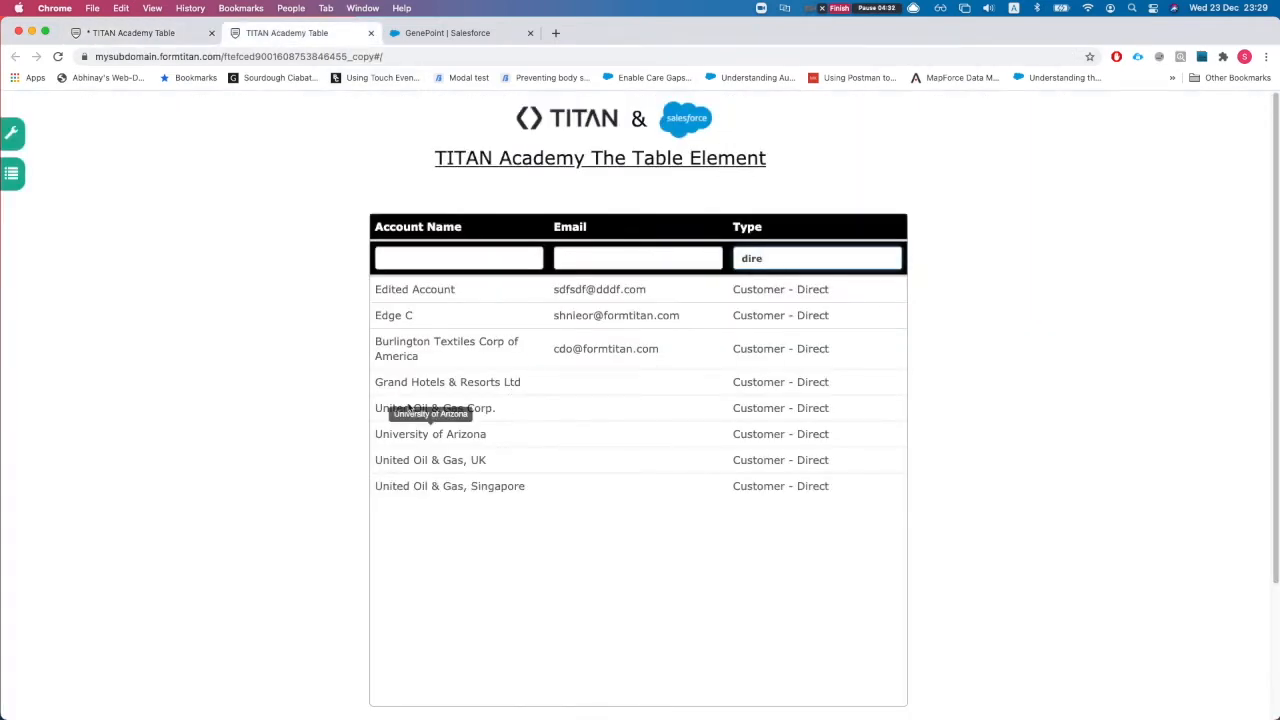
{"action": "left_click", "coordinate": [455, 33]}
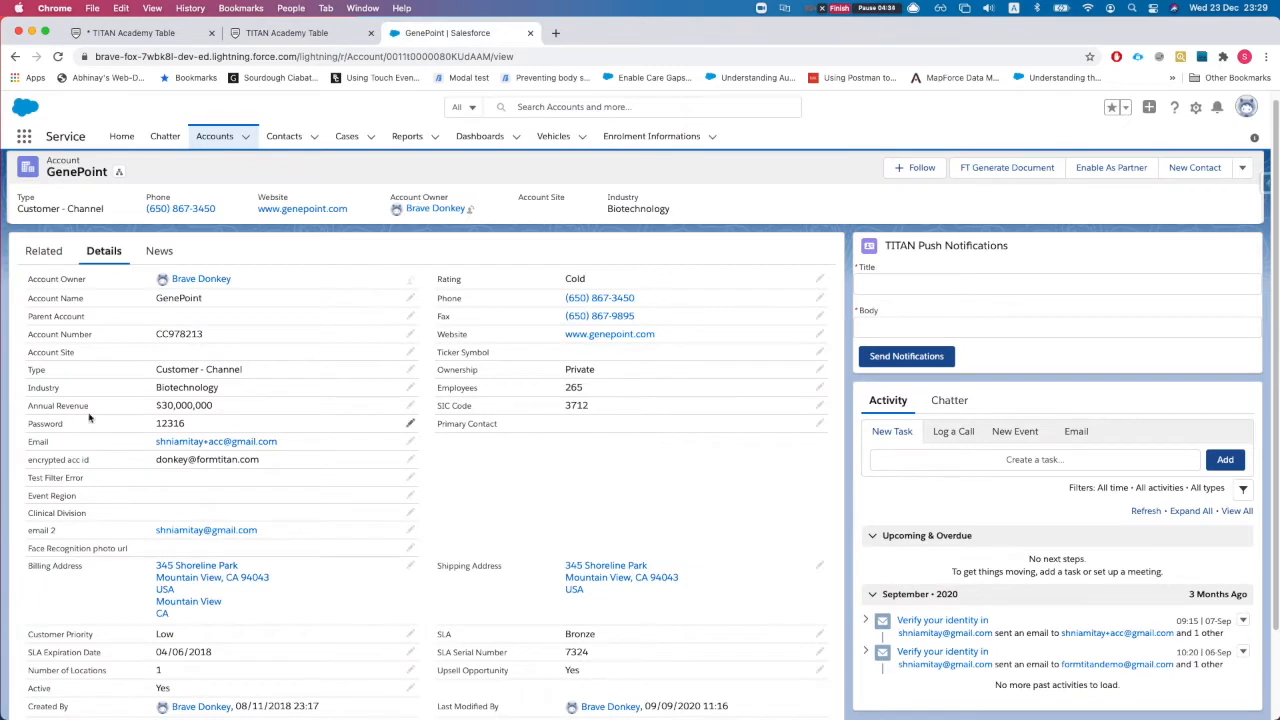
{"action": "left_click", "coordinate": [132, 33]}
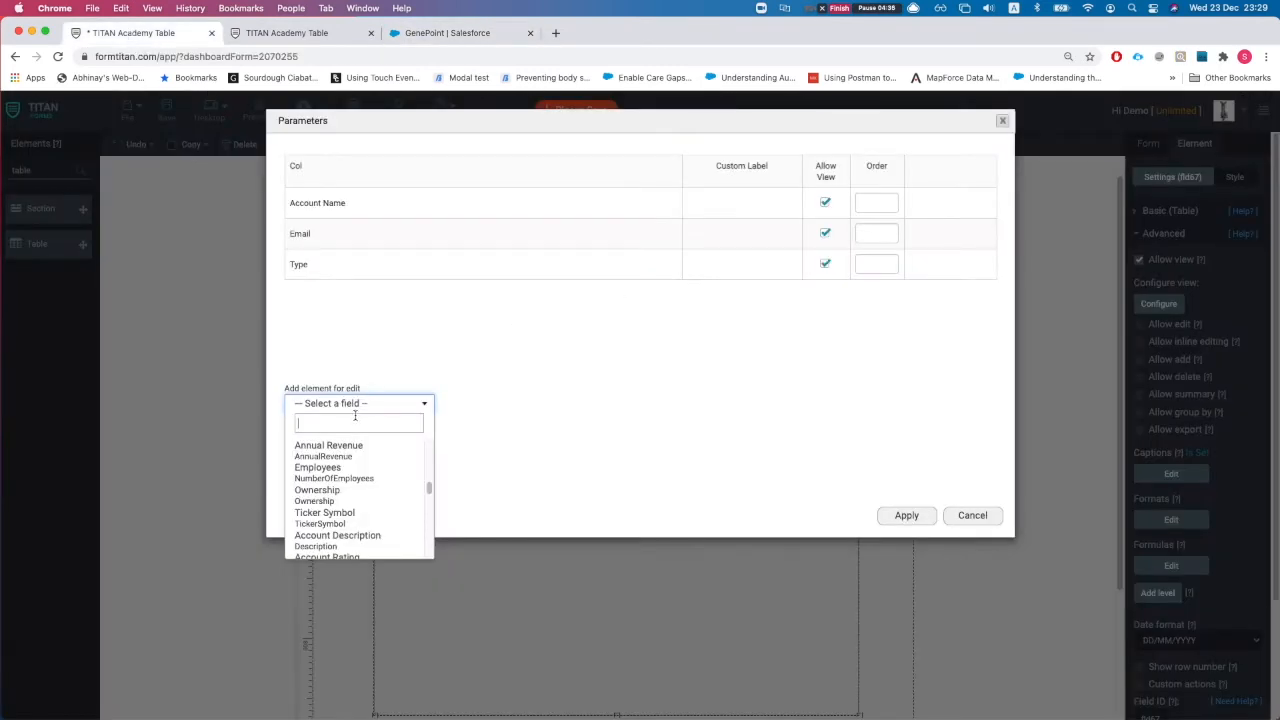
Step: Add Annual Revenue and Industry to the record view fields
{"action": "type", "text": "n"}
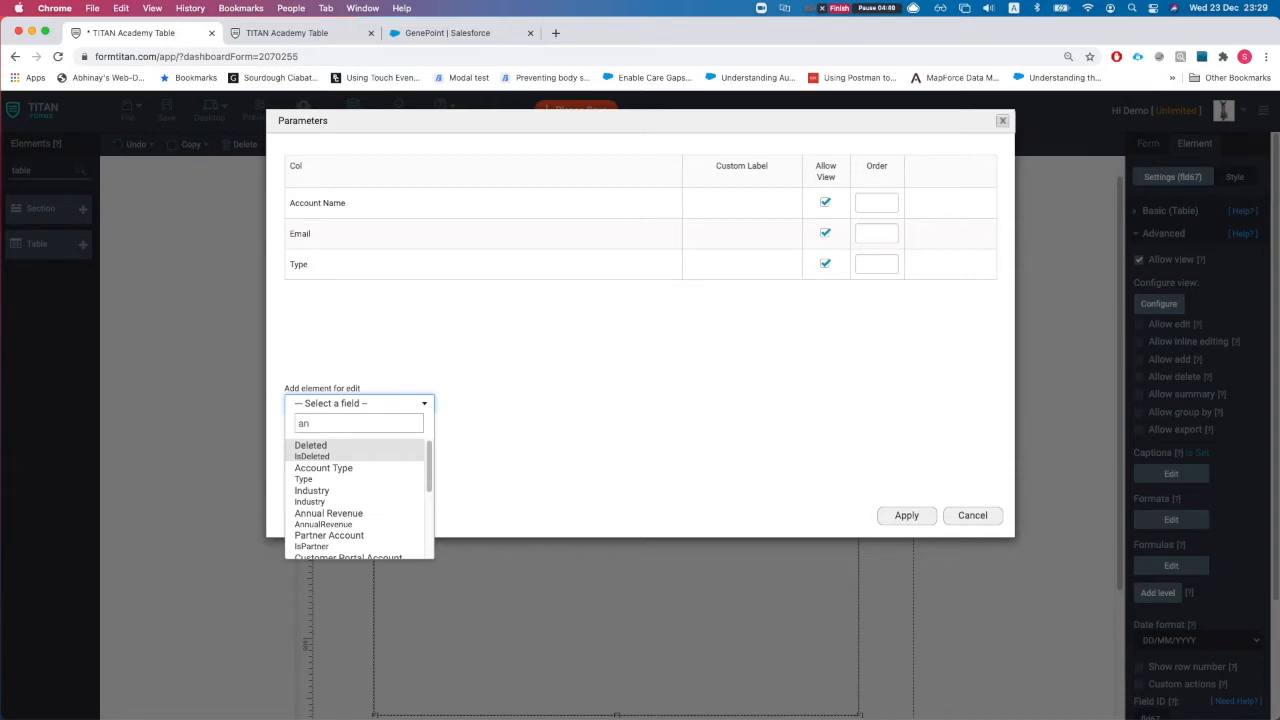
{"action": "type", "text": "nu"}
{"action": "key", "text": "Return"}
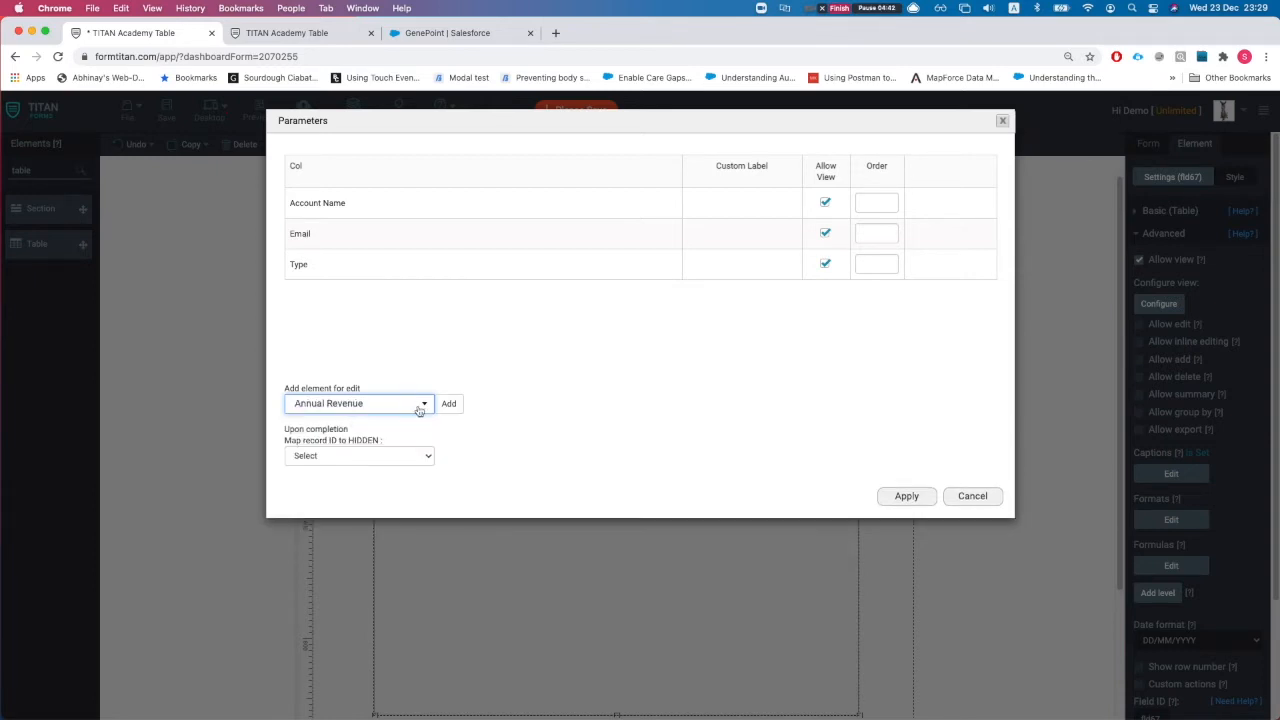
{"action": "left_click", "coordinate": [420, 403]}
{"action": "left_click", "coordinate": [449, 412]}
{"action": "left_click", "coordinate": [449, 405]}
{"action": "left_click", "coordinate": [386, 408]}
{"action": "type", "text": "ind"}
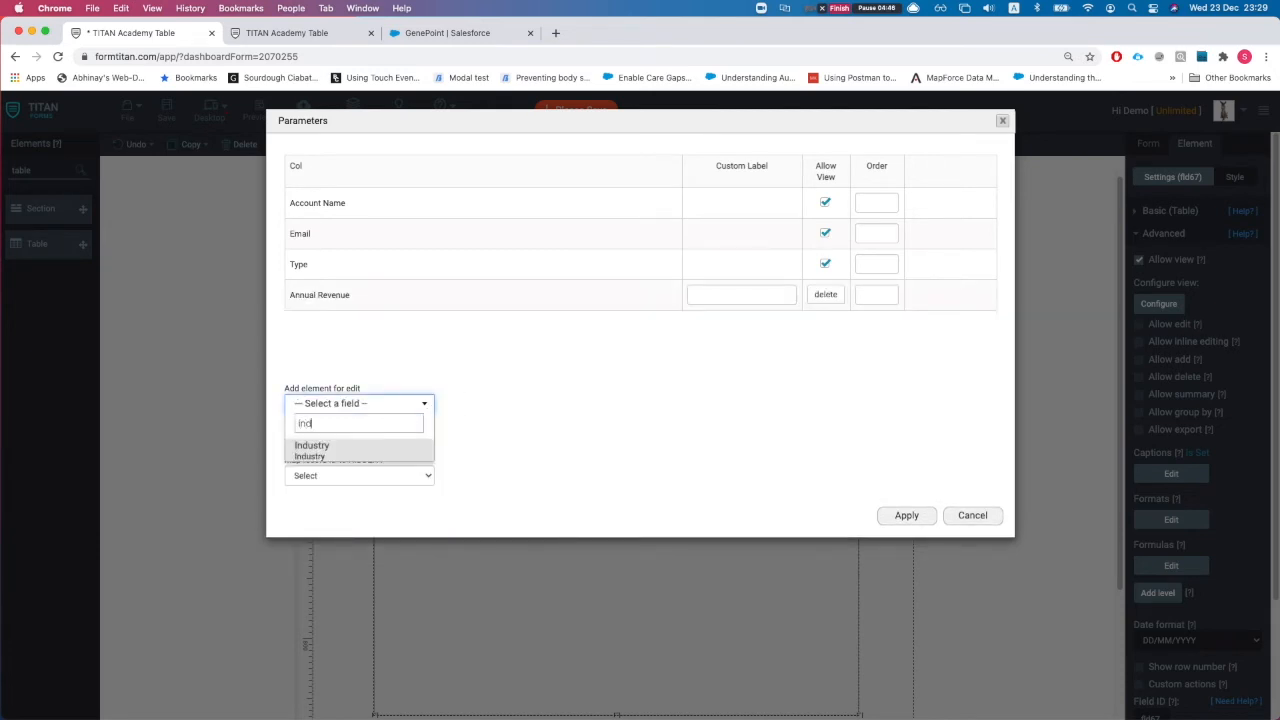
{"action": "key", "text": "Return"}
{"action": "left_click", "coordinate": [449, 403]}
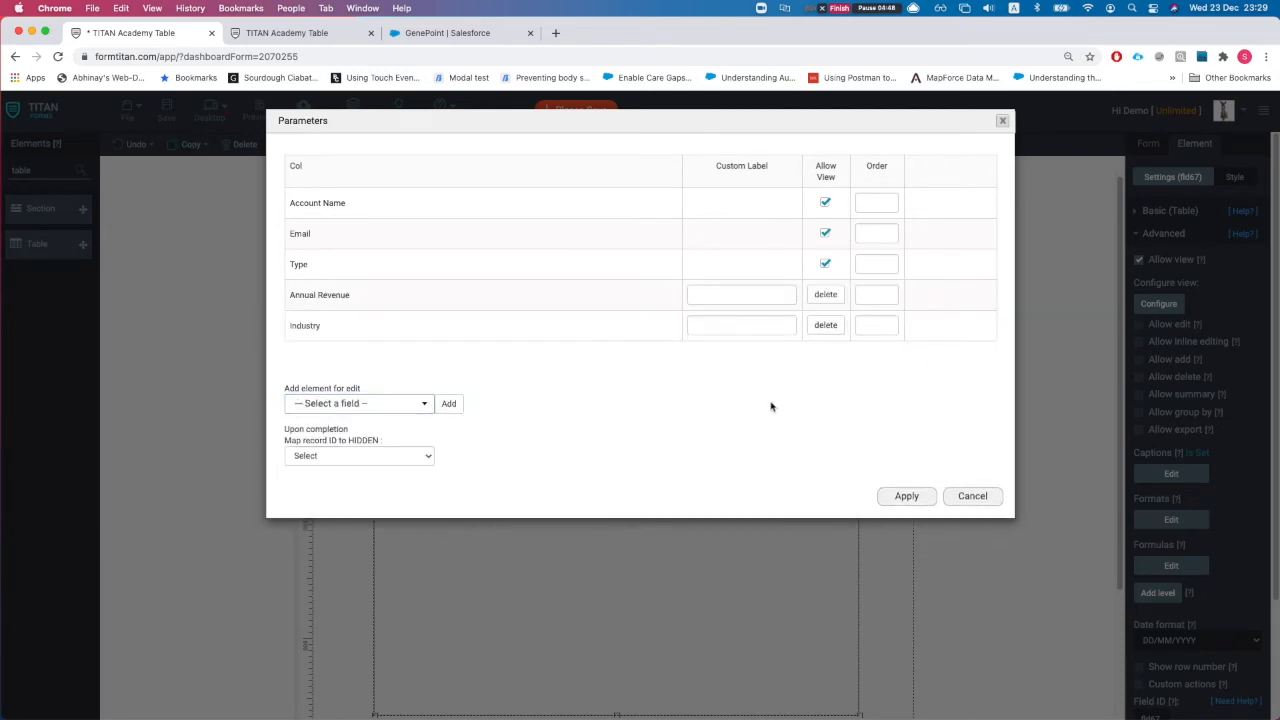
Step: Apply the view settings, save the form, and reload the live table preview
{"action": "left_click", "coordinate": [724, 294]}
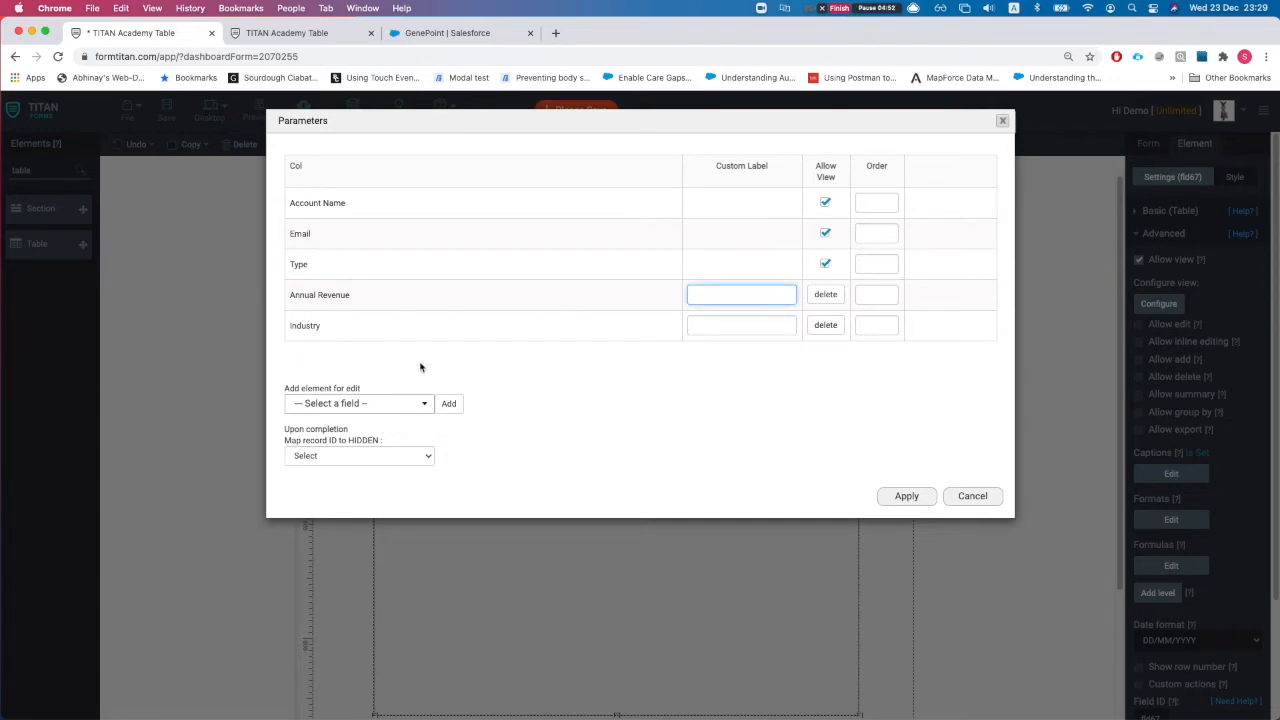
{"action": "left_click", "coordinate": [903, 497]}
{"action": "left_click", "coordinate": [167, 110]}
{"action": "left_click", "coordinate": [297, 31]}
{"action": "key", "text": "super+r"}
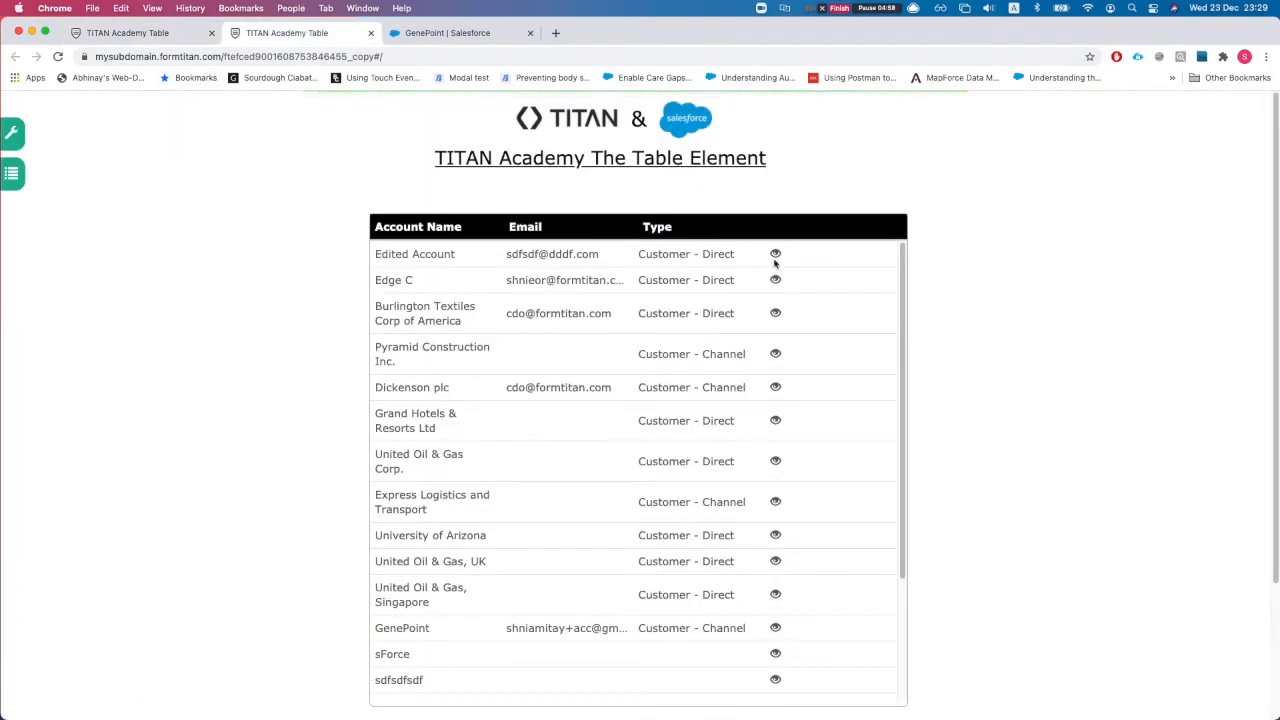
Step: View and close the record details for the Edited Account and Edge C rows
{"action": "left_click", "coordinate": [775, 253]}
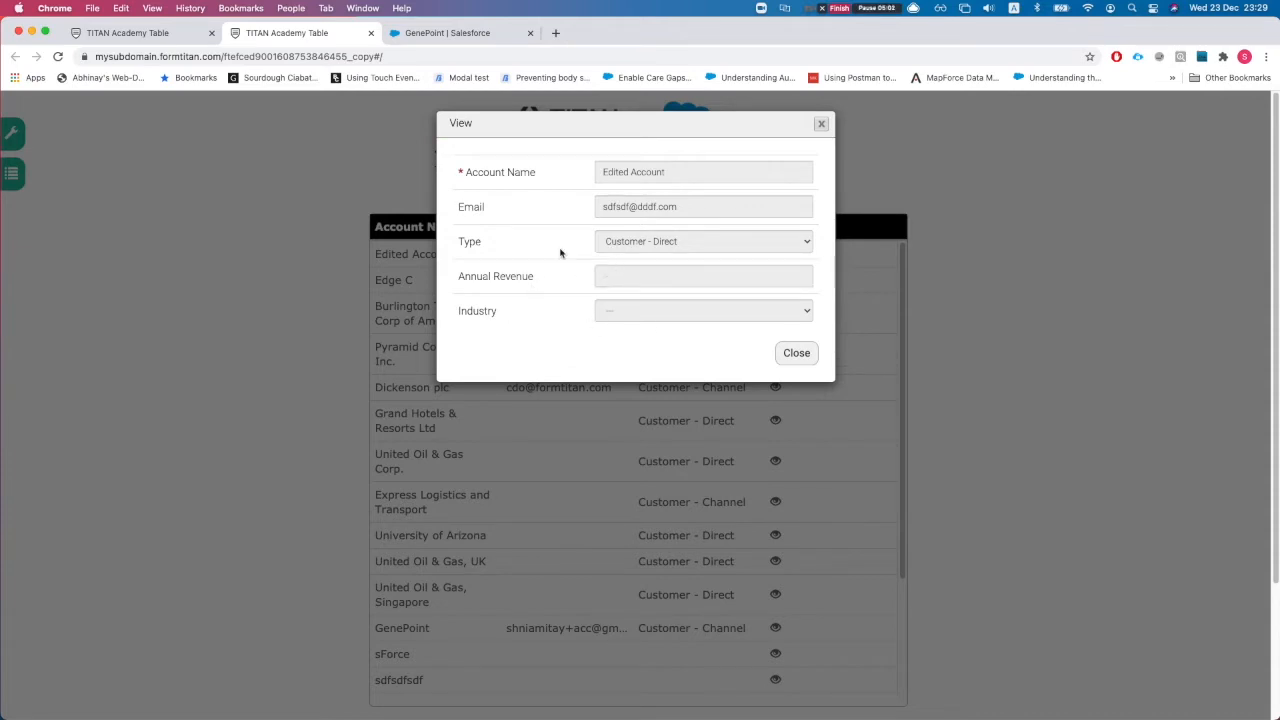
{"action": "left_click", "coordinate": [820, 124]}
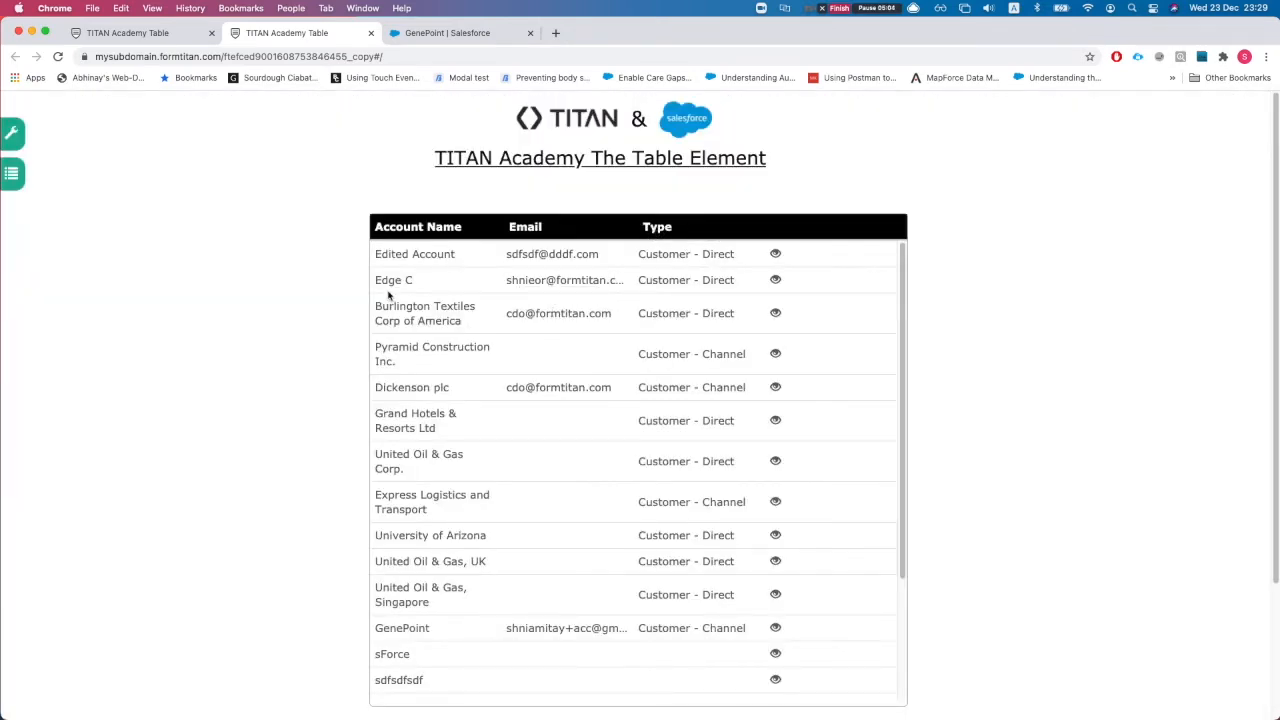
{"action": "left_click", "coordinate": [775, 280]}
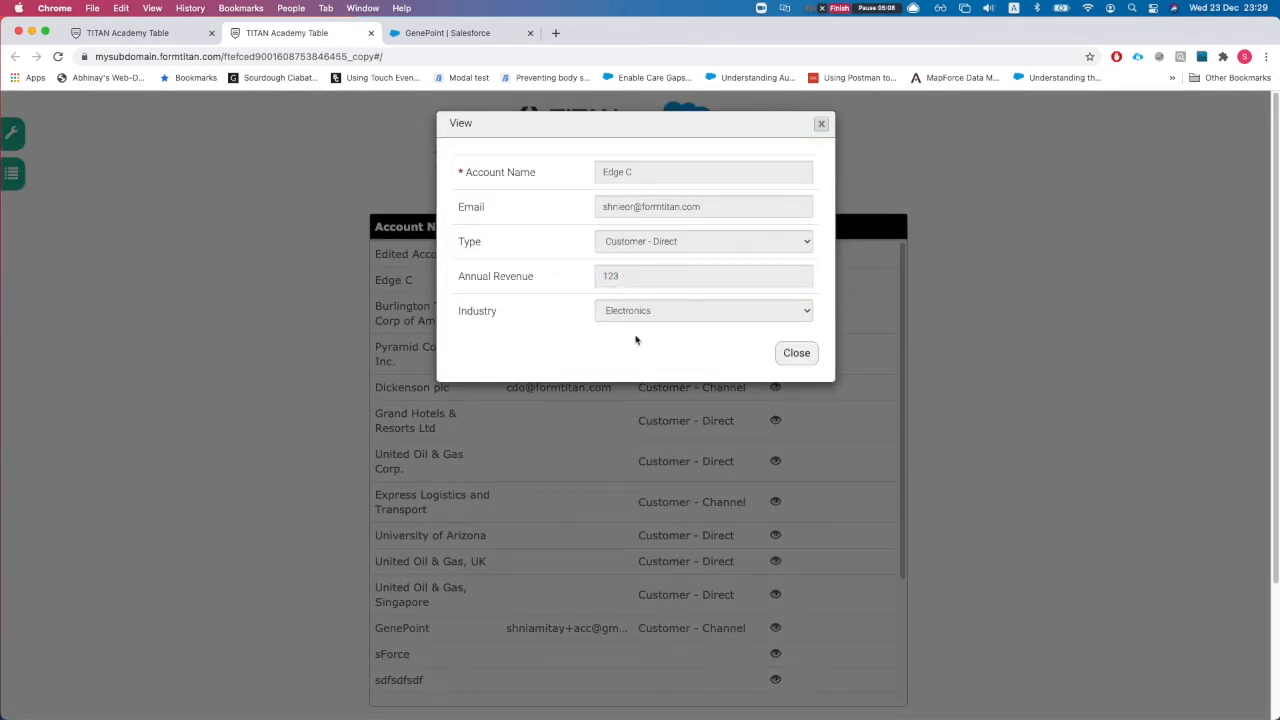
{"action": "left_click", "coordinate": [797, 354]}
{"action": "left_click", "coordinate": [170, 34]}
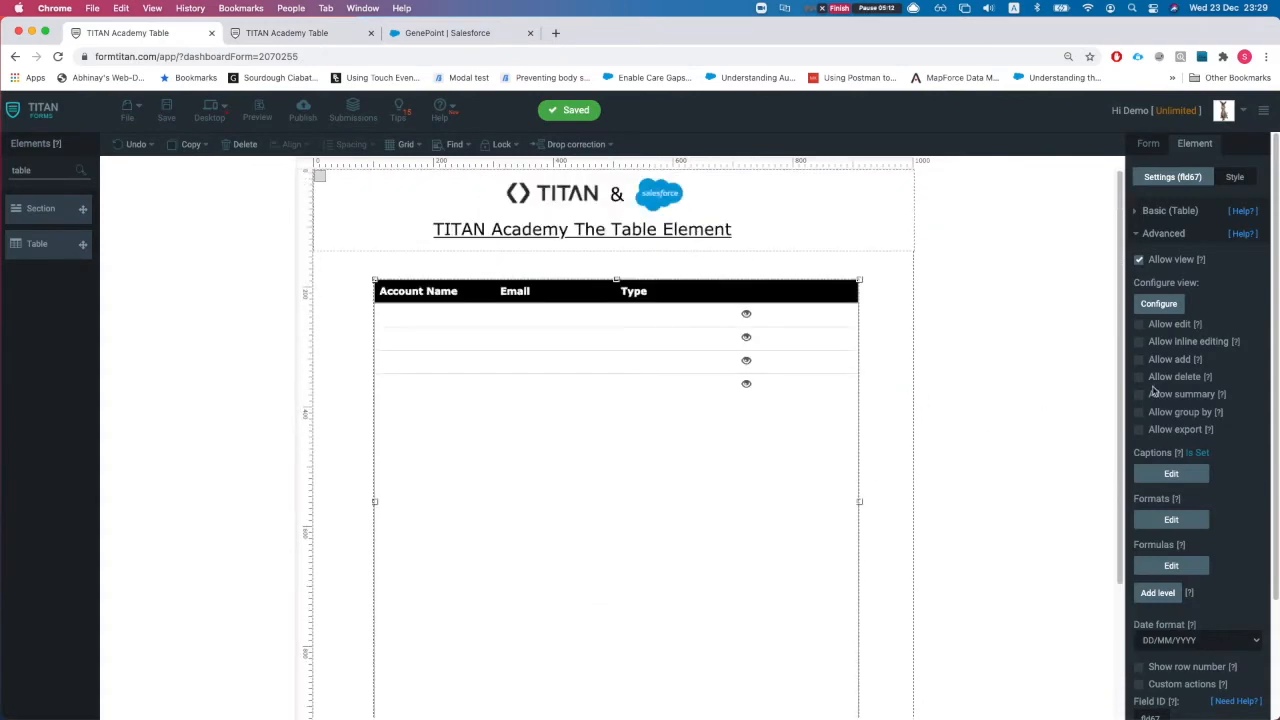
{"action": "left_click", "coordinate": [1221, 398]}
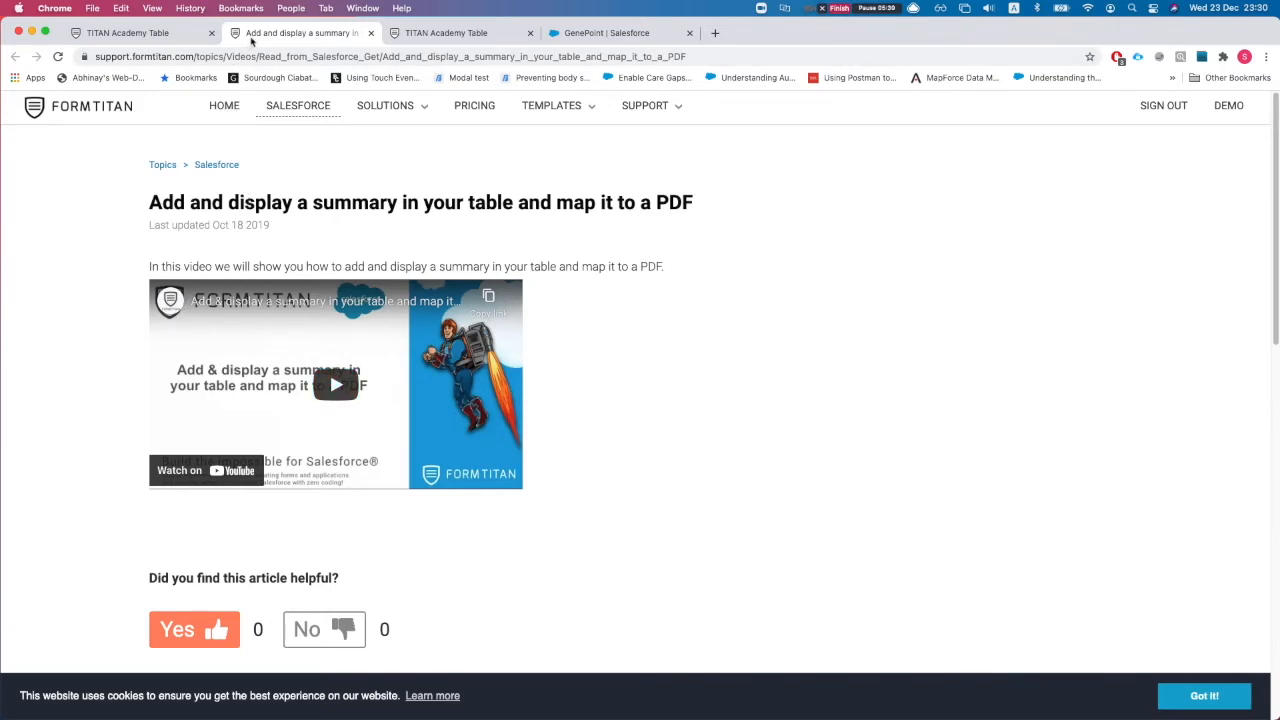
{"action": "key", "text": "super+w"}
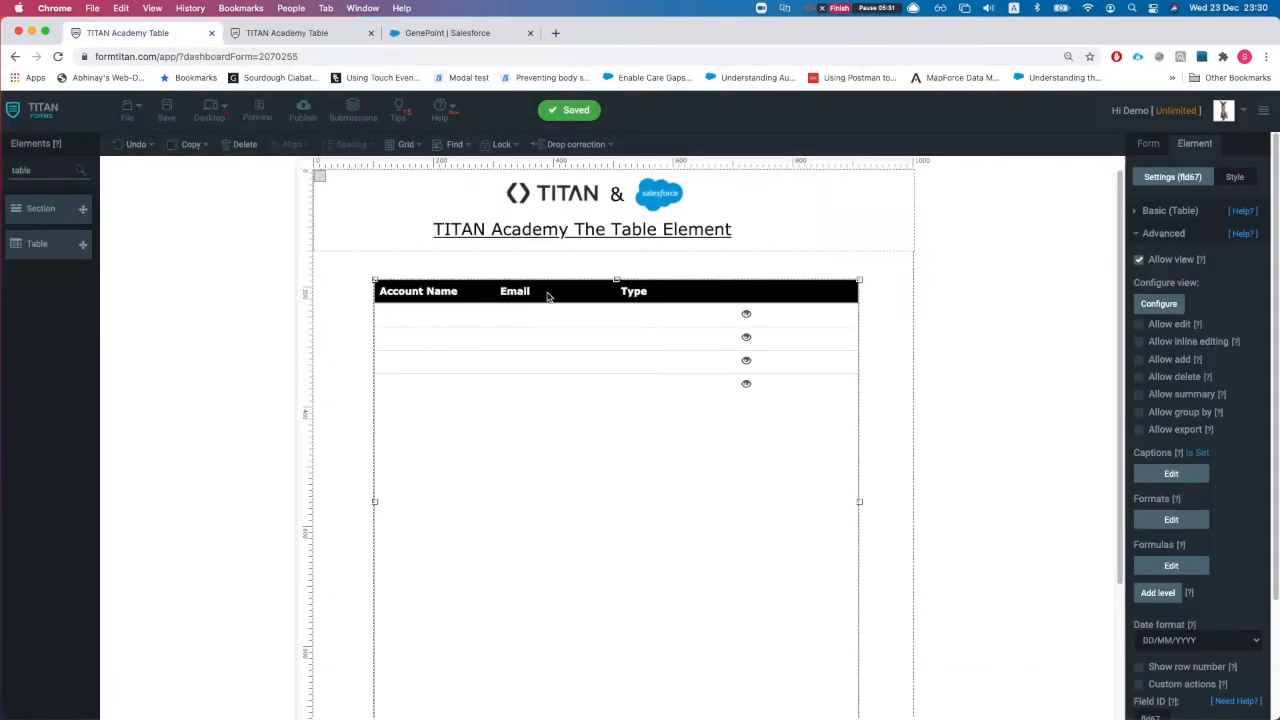
{"action": "left_click", "coordinate": [883, 12]}
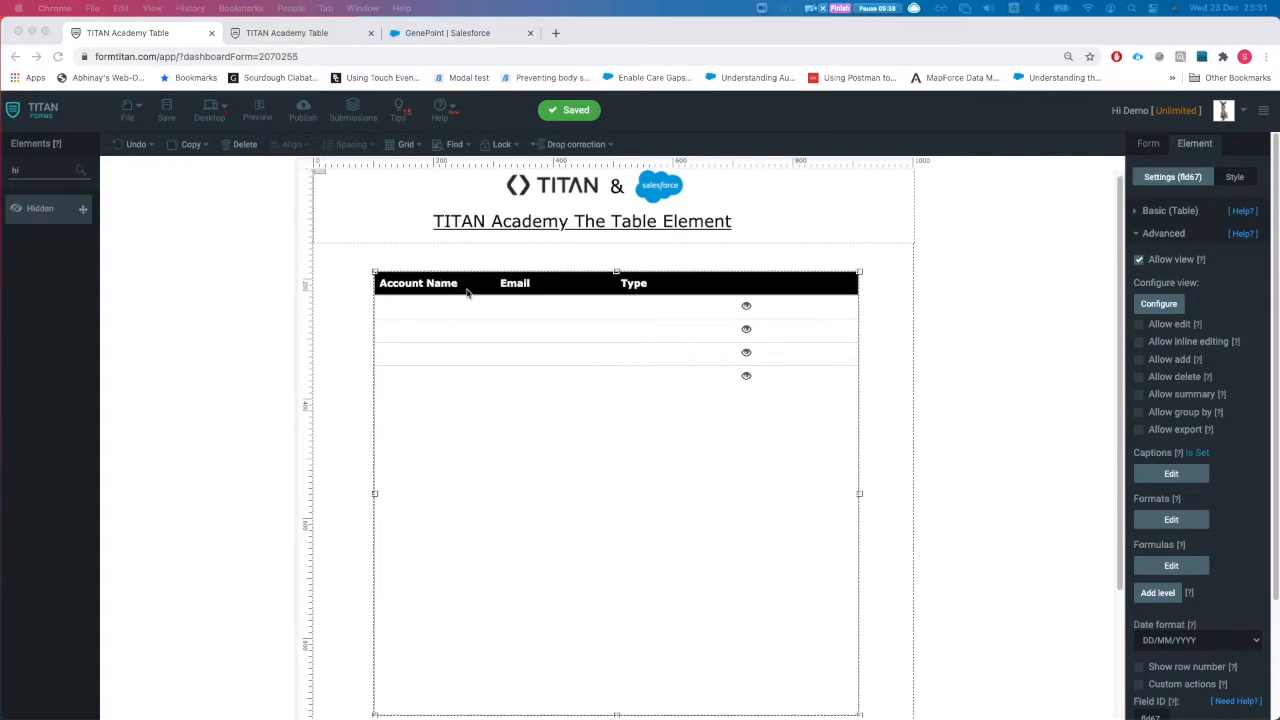
Step: Open the Account Table's Configure view parameters to check them, then close unchanged
{"action": "scroll", "coordinate": [566, 324], "scroll_direction": "down", "scroll_amount": 1}
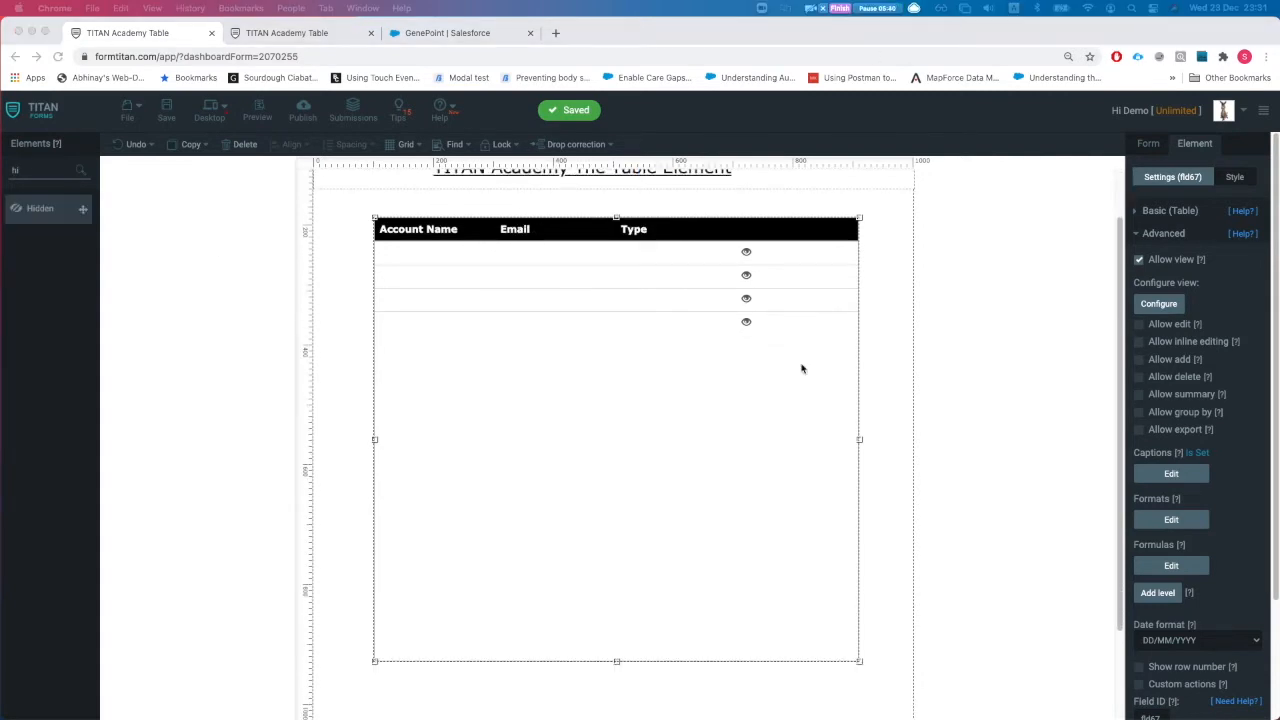
{"action": "left_click", "coordinate": [1155, 306]}
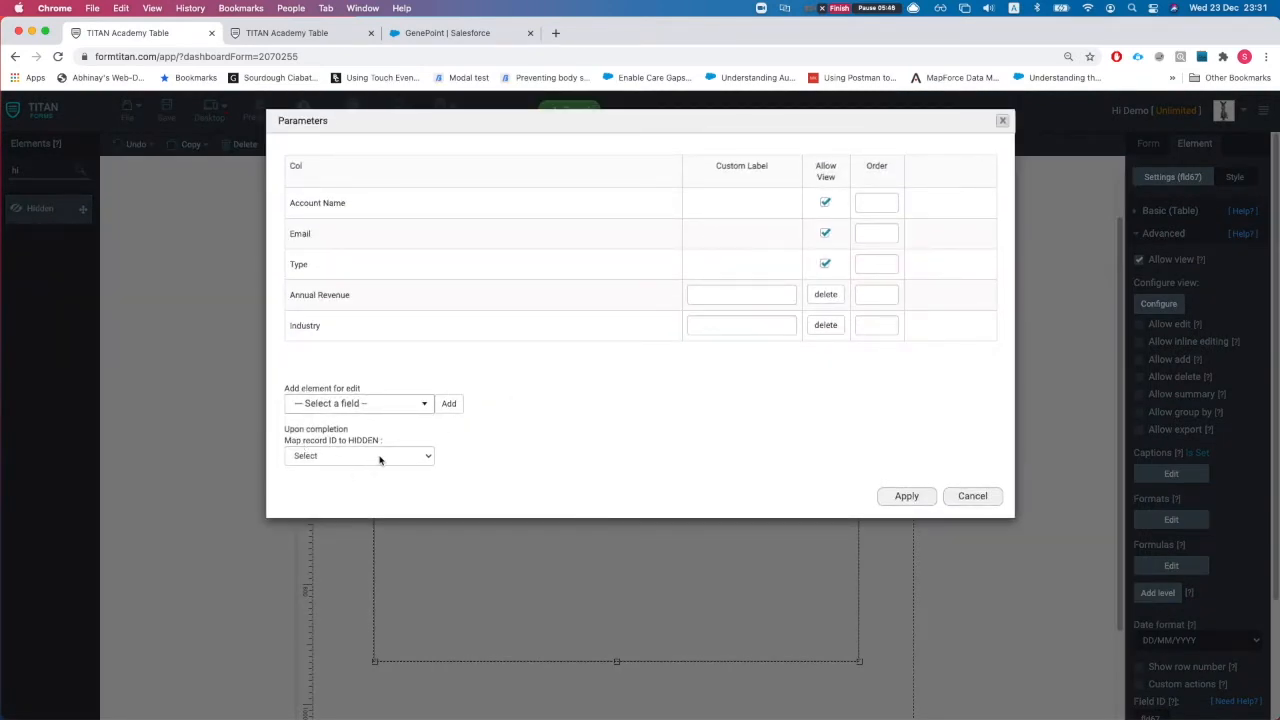
{"action": "left_click", "coordinate": [996, 498]}
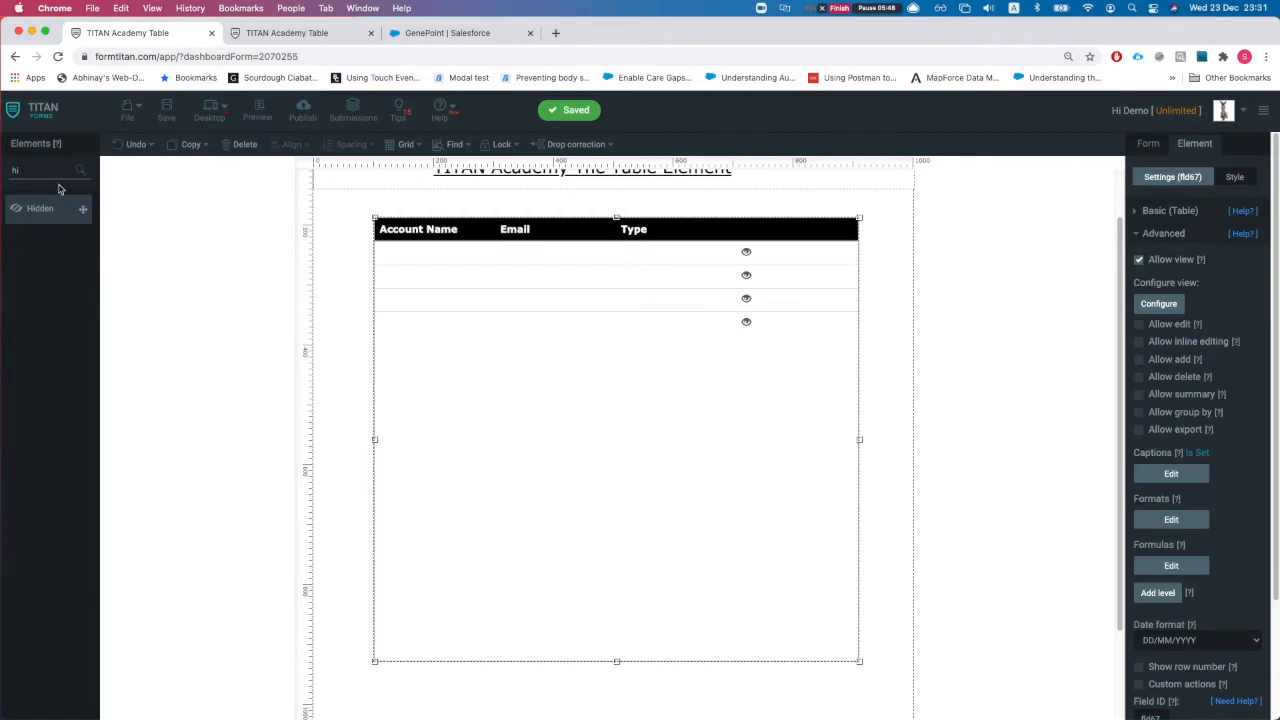
Step: Place a Hidden element above the table, rename it to 'viewd', and widen it
{"action": "left_click_drag", "start_coordinate": [395, 222], "coordinate": [497, 417]}
{"action": "left_click_drag", "start_coordinate": [397, 212], "coordinate": [418, 226]}
{"action": "left_click", "coordinate": [1171, 246]}
{"action": "double_click", "coordinate": [1171, 246]}
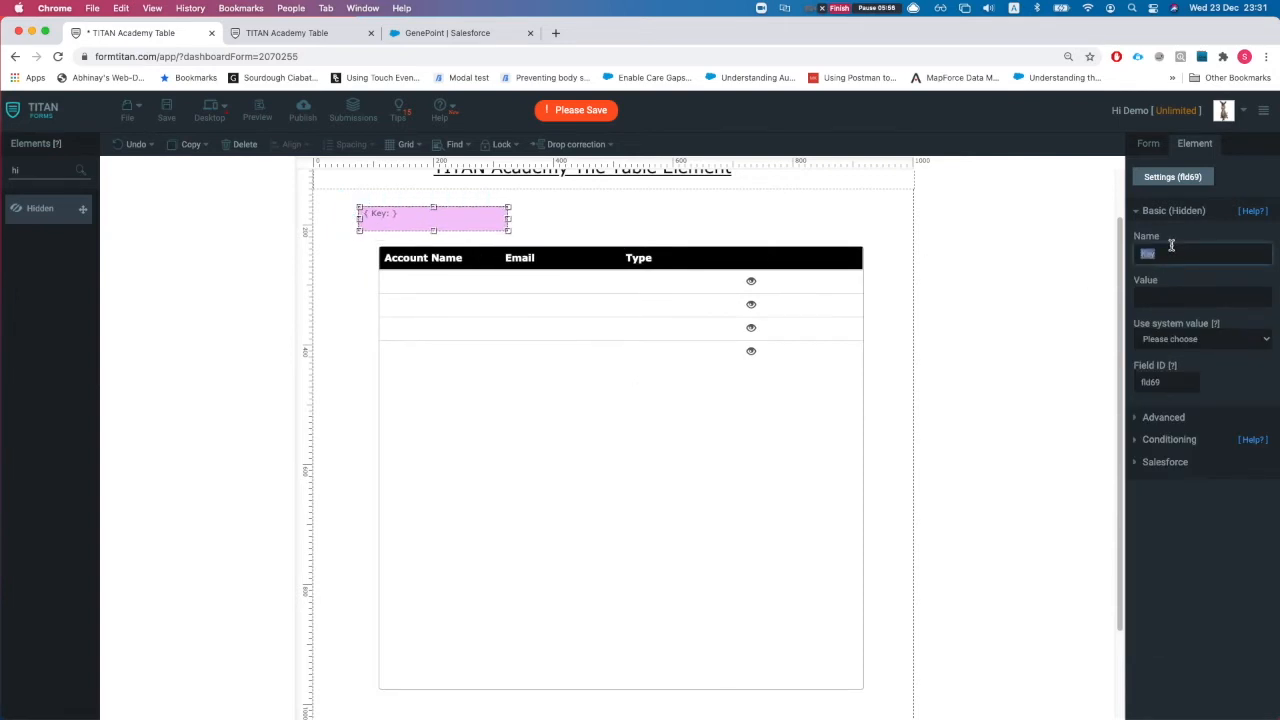
{"action": "type", "text": "viewd acc id"}
{"action": "left_click_drag", "start_coordinate": [509, 218], "coordinate": [584, 218]}
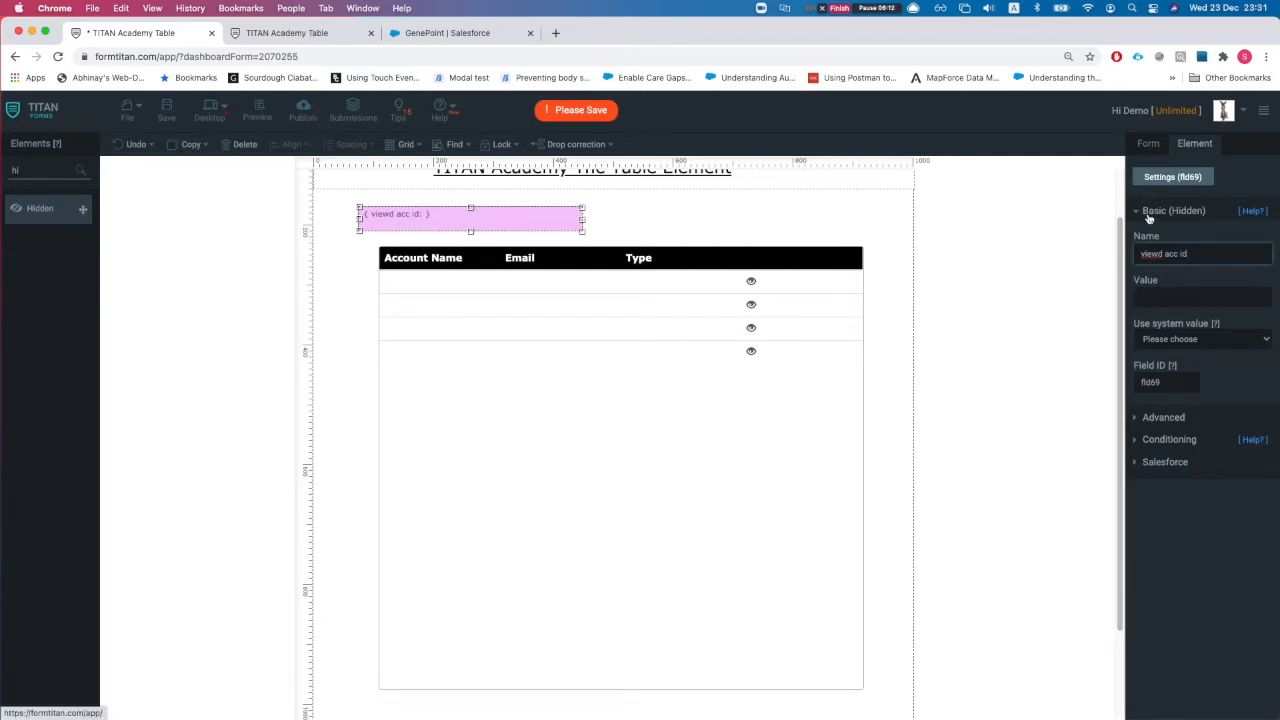
Step: Map the viewed record ID to viewd acc id in the table's view parameters, apply, and save
{"action": "left_click", "coordinate": [1150, 146]}
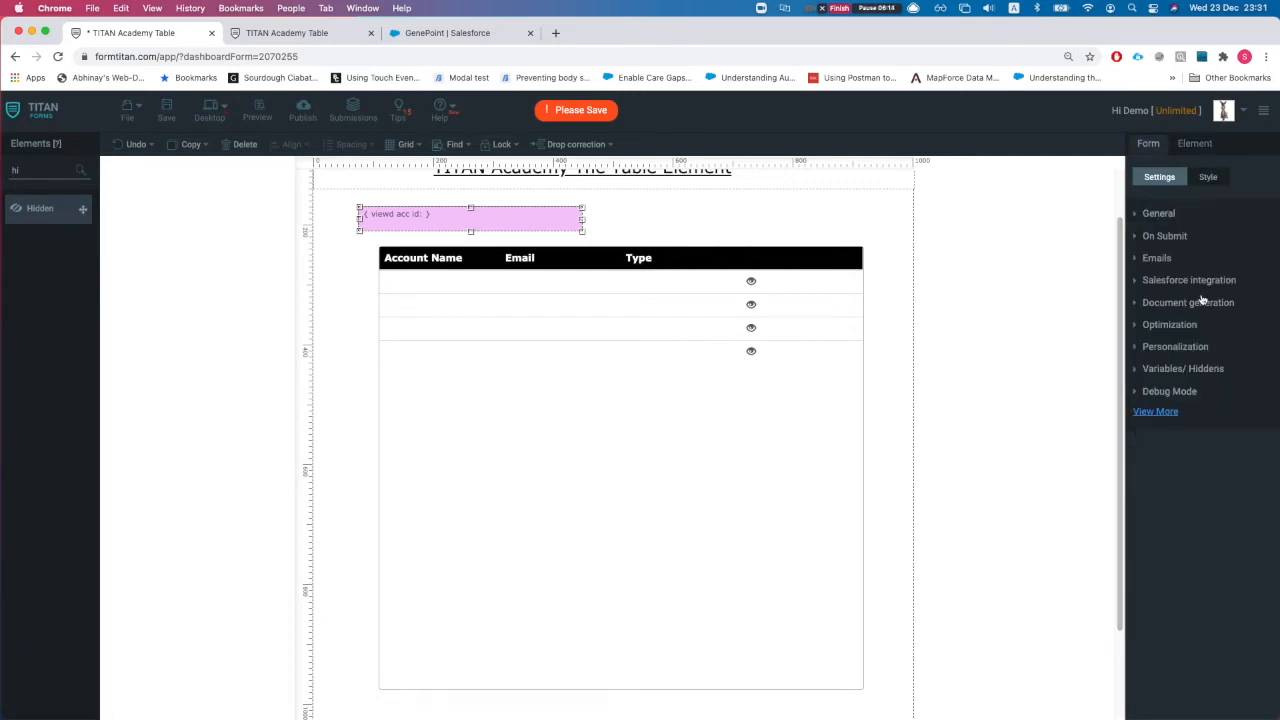
{"action": "left_click", "coordinate": [1185, 283]}
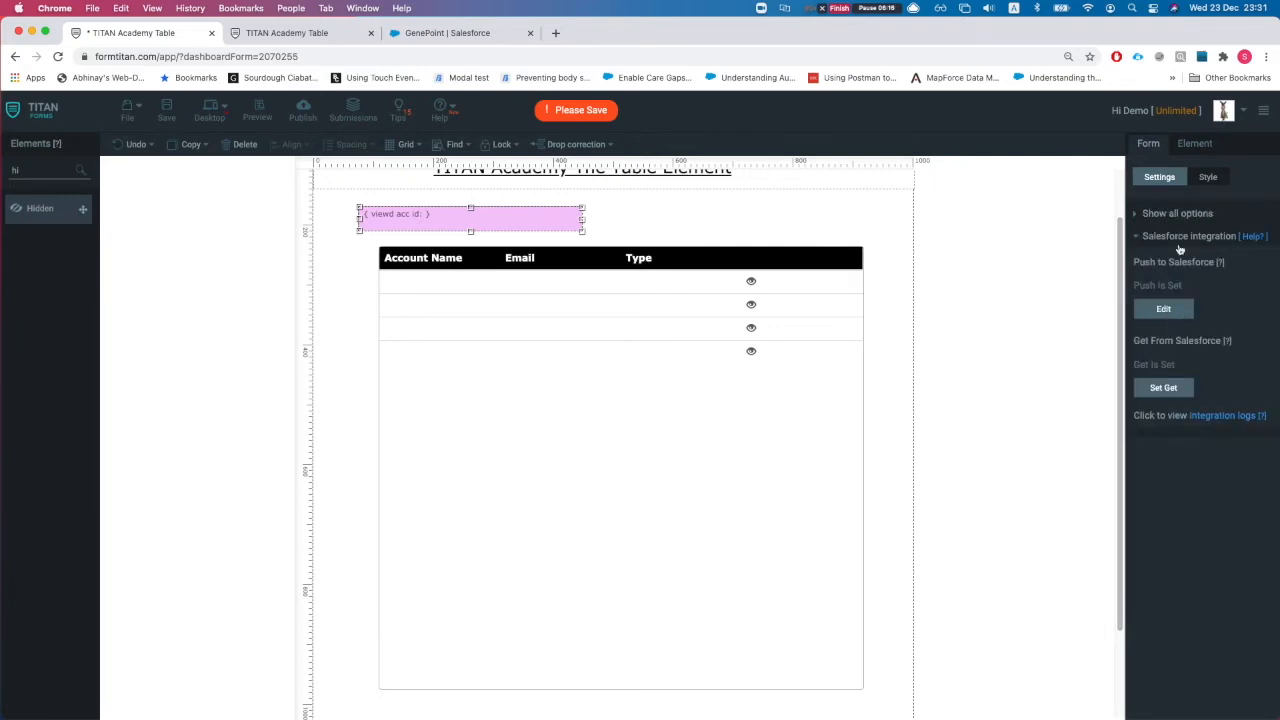
{"action": "left_click", "coordinate": [851, 386]}
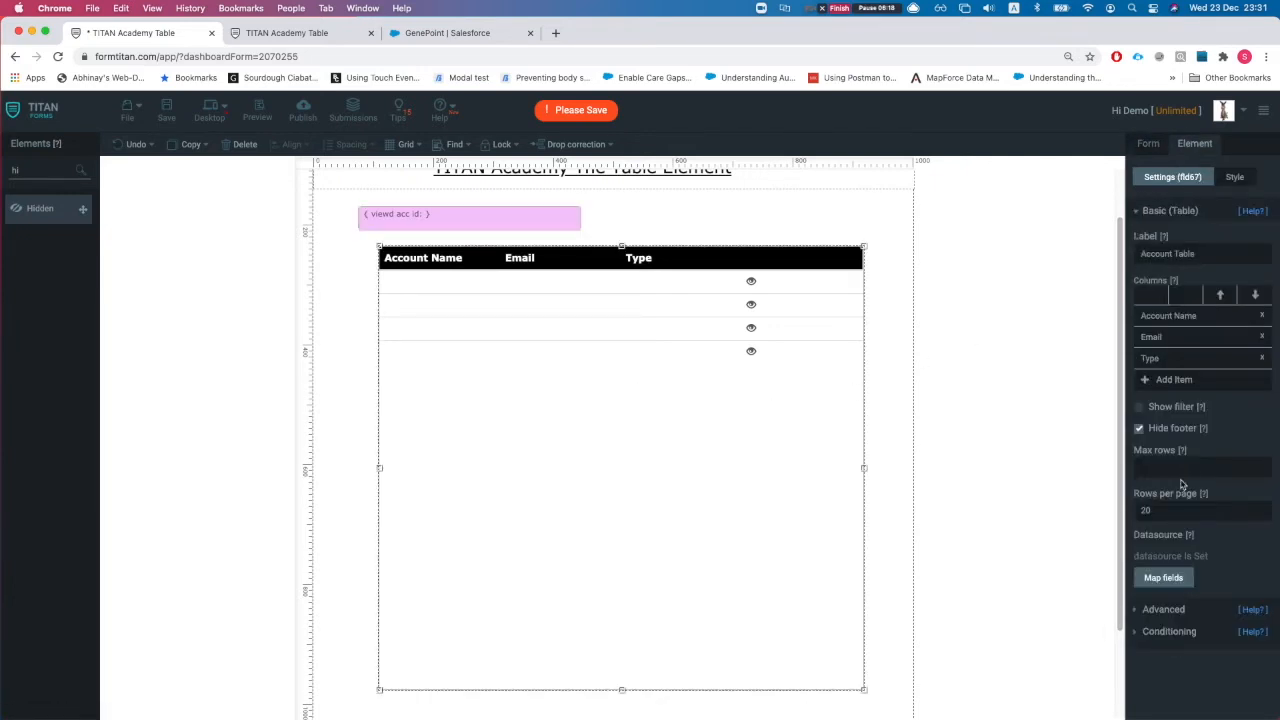
{"action": "left_click", "coordinate": [1170, 608]}
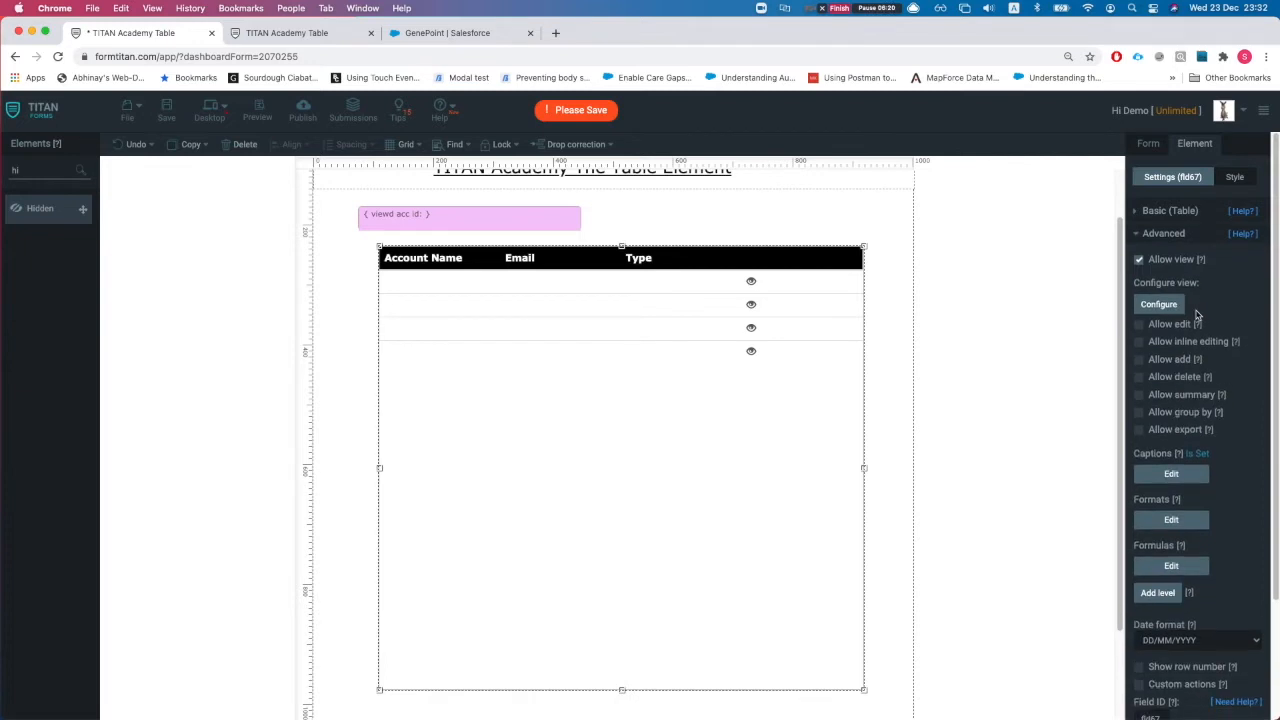
{"action": "left_click", "coordinate": [1159, 303]}
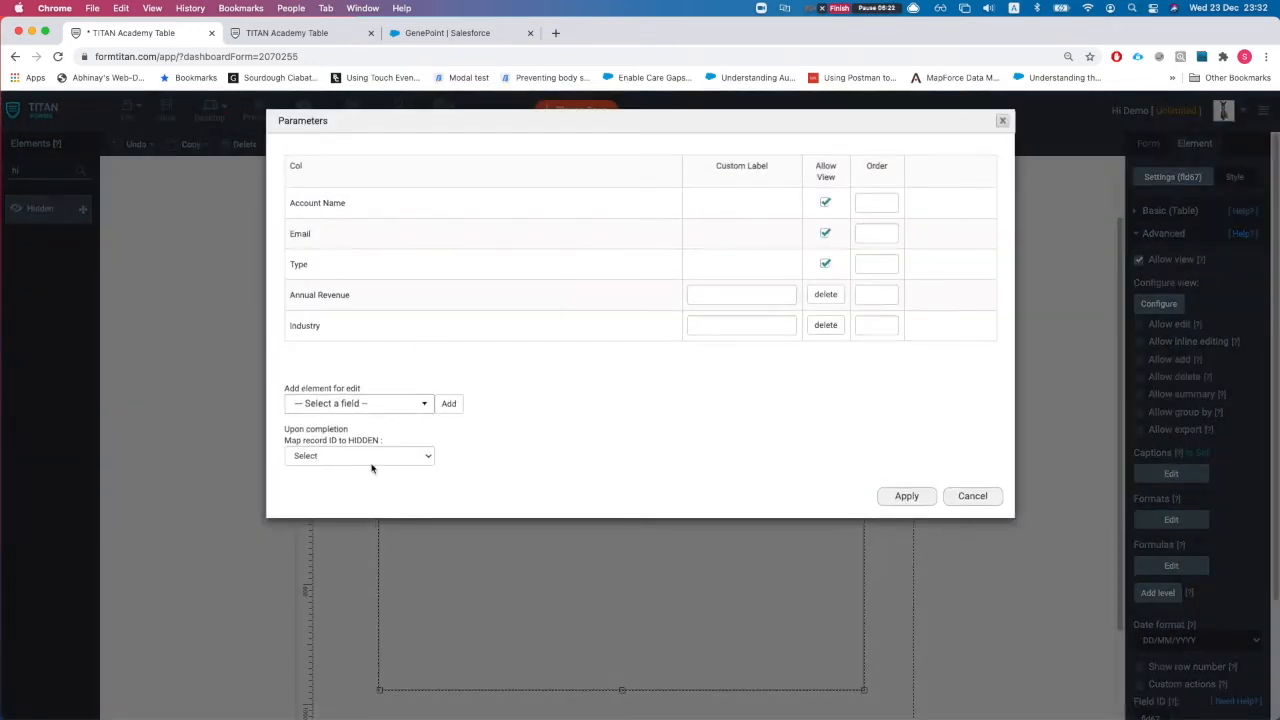
{"action": "left_click", "coordinate": [340, 456]}
{"action": "left_click", "coordinate": [357, 473]}
{"action": "left_click", "coordinate": [906, 496]}
{"action": "left_click", "coordinate": [163, 112]}
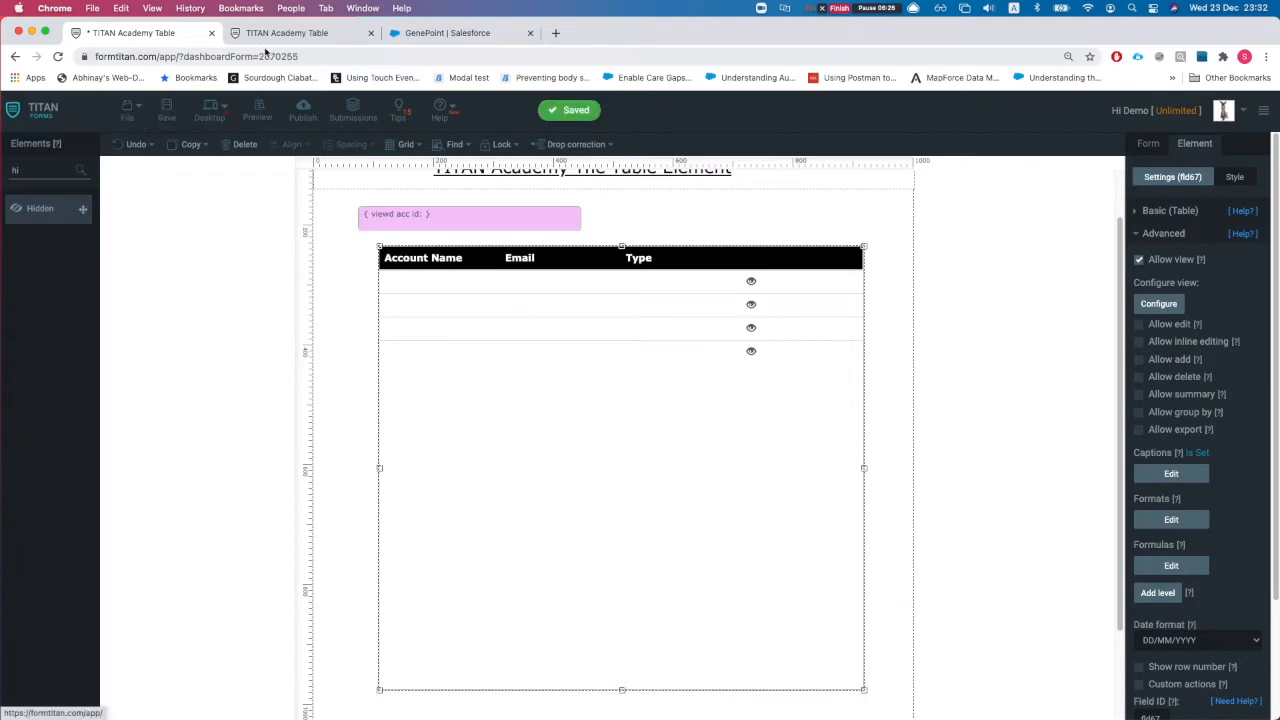
{"action": "left_click", "coordinate": [273, 37]}
{"action": "key", "text": "super+r"}
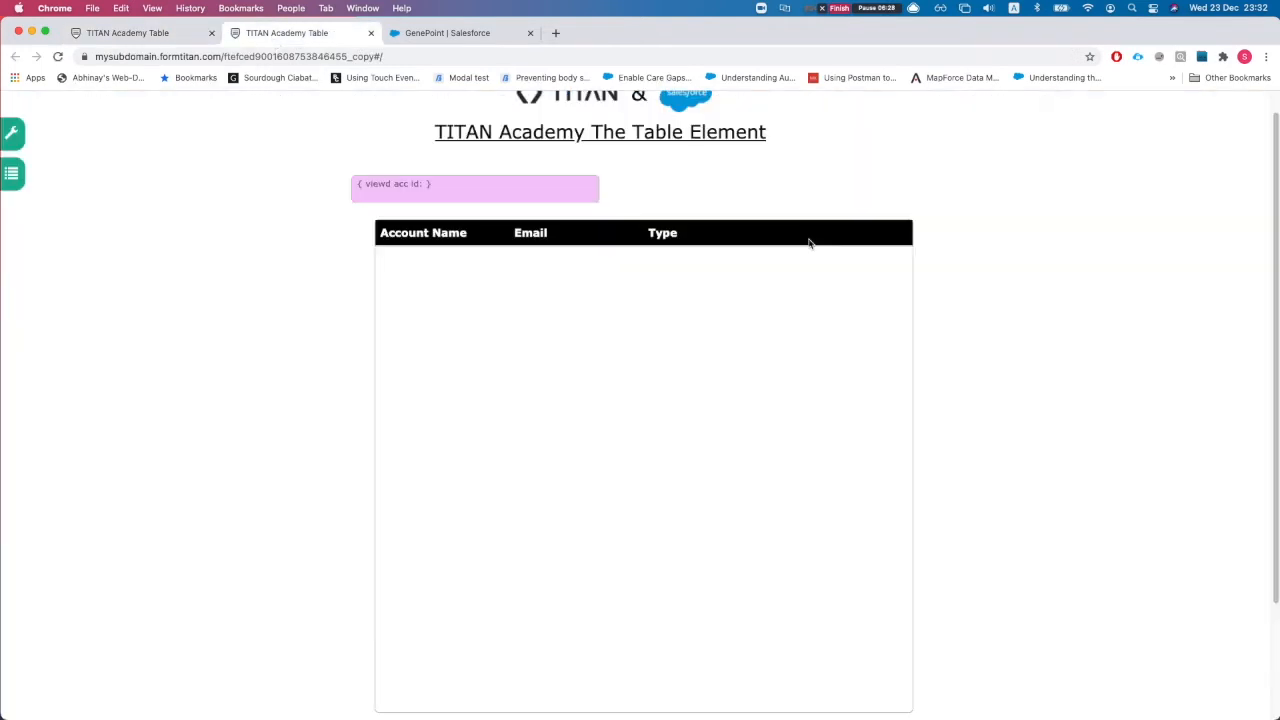
{"action": "left_click", "coordinate": [781, 262]}
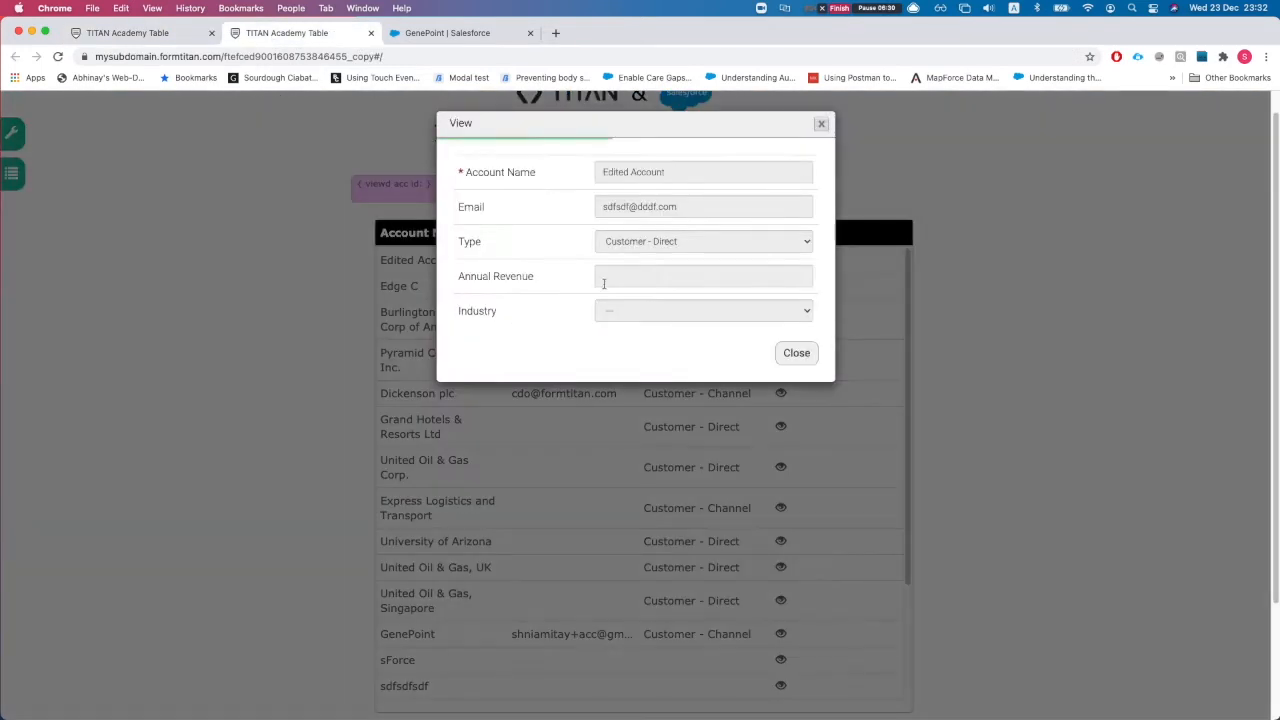
{"action": "left_click", "coordinate": [796, 352]}
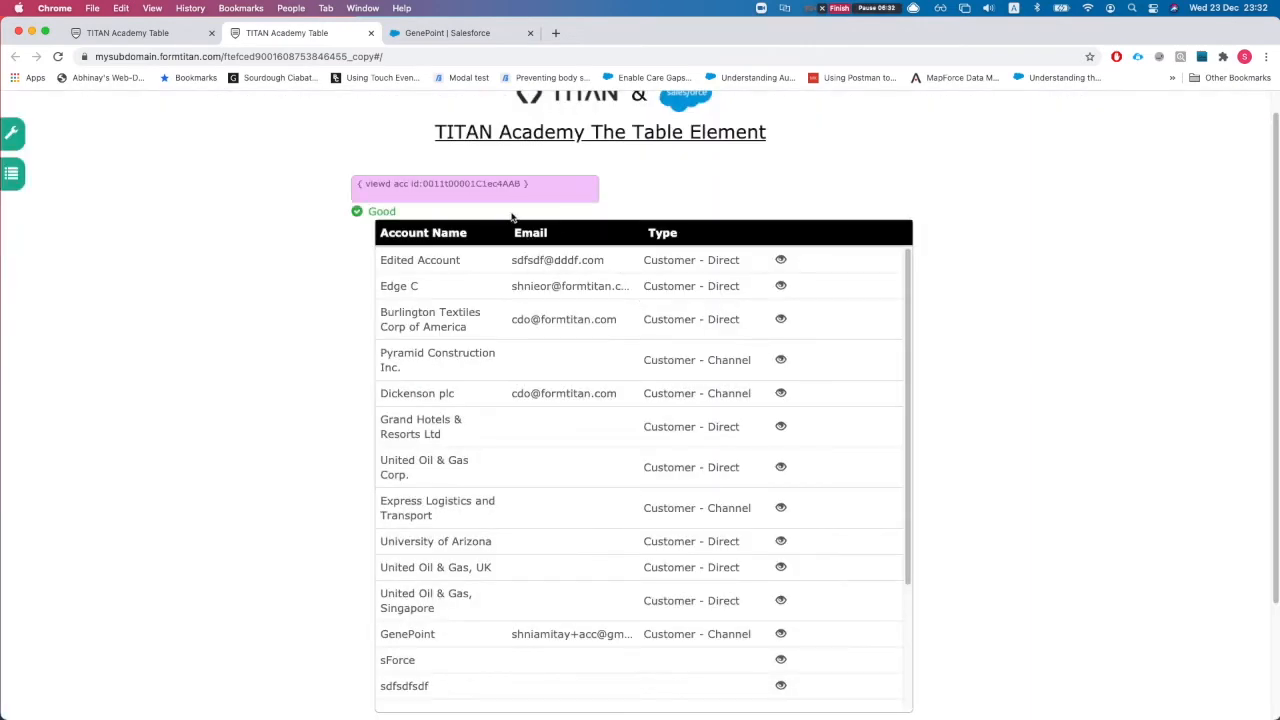
{"action": "left_click_drag", "start_coordinate": [426, 184], "coordinate": [506, 193]}
{"action": "left_click", "coordinate": [508, 192]}
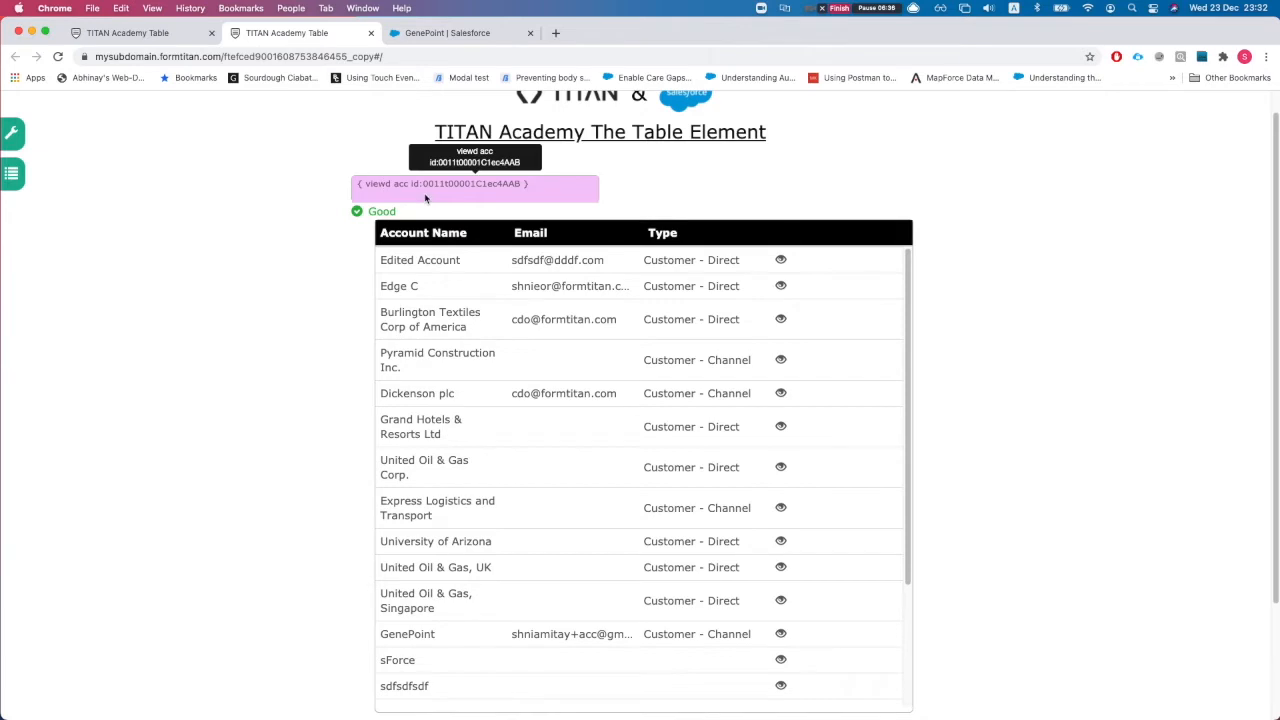
{"action": "left_click", "coordinate": [128, 33]}
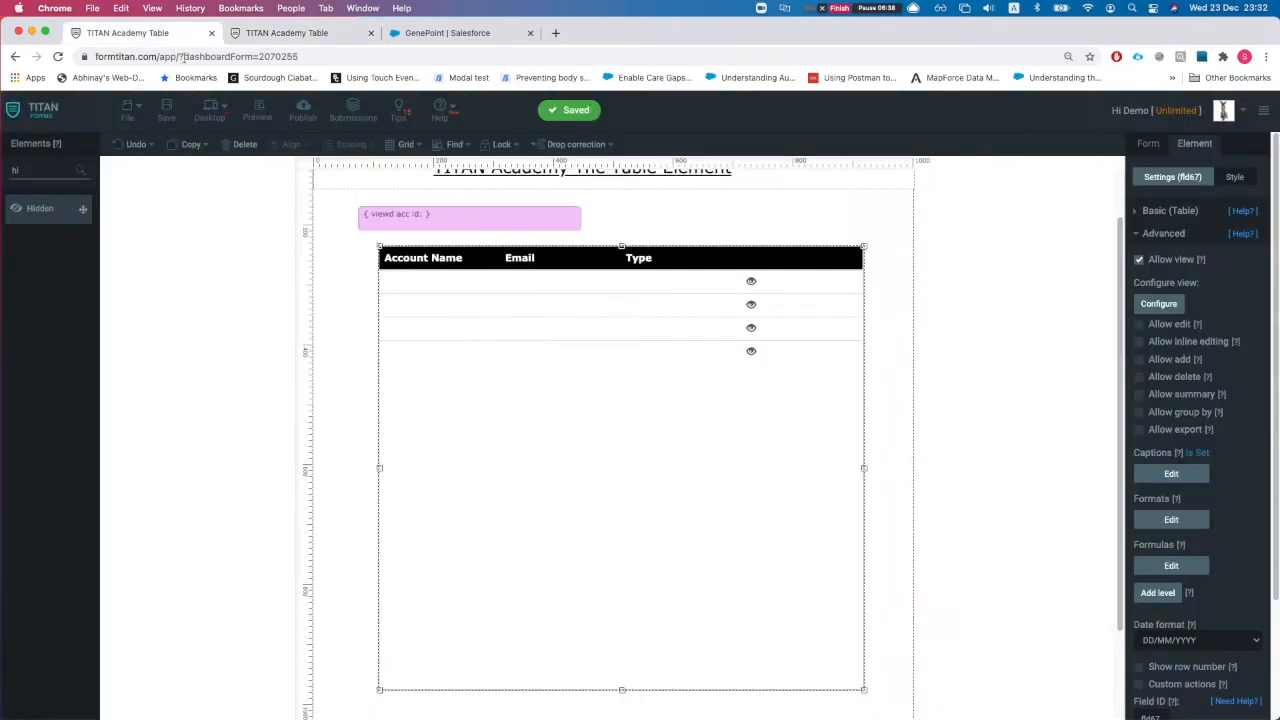
Step: Reveal hidden fields via Debug Mode and delete the pink viewd acc id field above the table
{"action": "scroll", "coordinate": [1137, 238], "scroll_direction": "down", "scroll_amount": 1}
{"action": "scroll", "coordinate": [1161, 188], "scroll_direction": "up", "scroll_amount": 1}
{"action": "left_click", "coordinate": [1156, 150]}
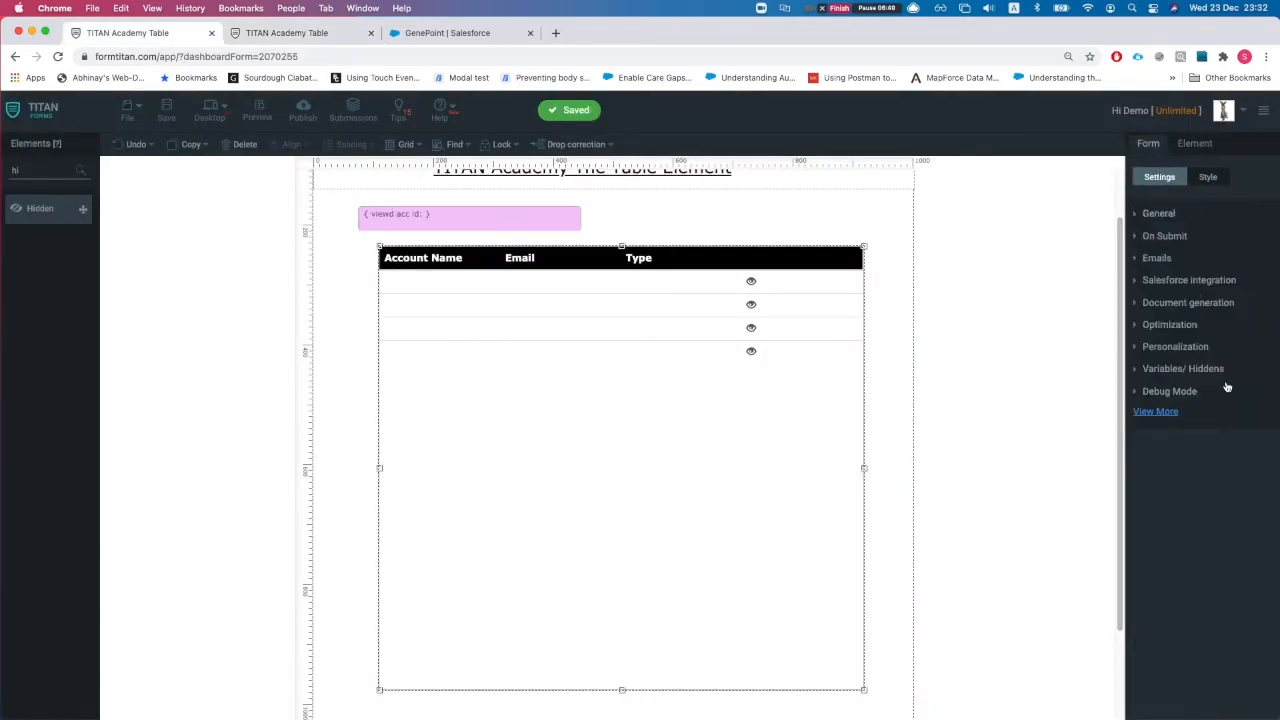
{"action": "left_click", "coordinate": [1170, 394]}
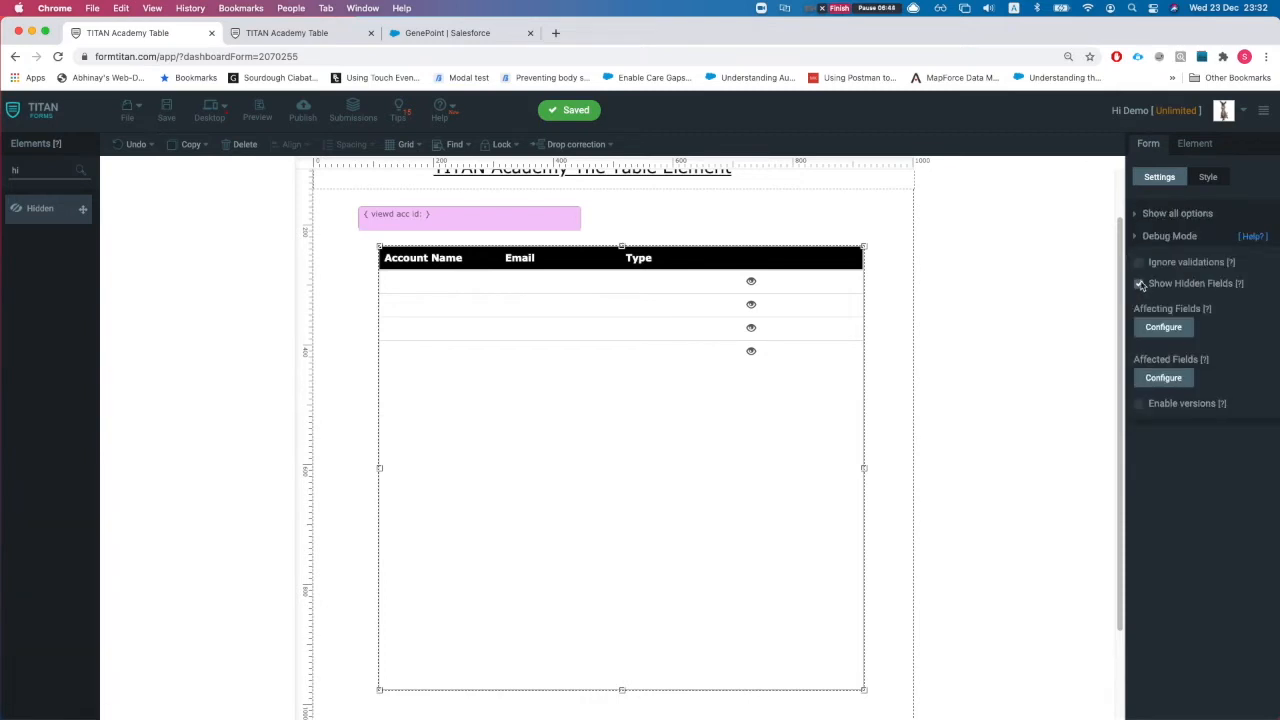
{"action": "left_click", "coordinate": [450, 229]}
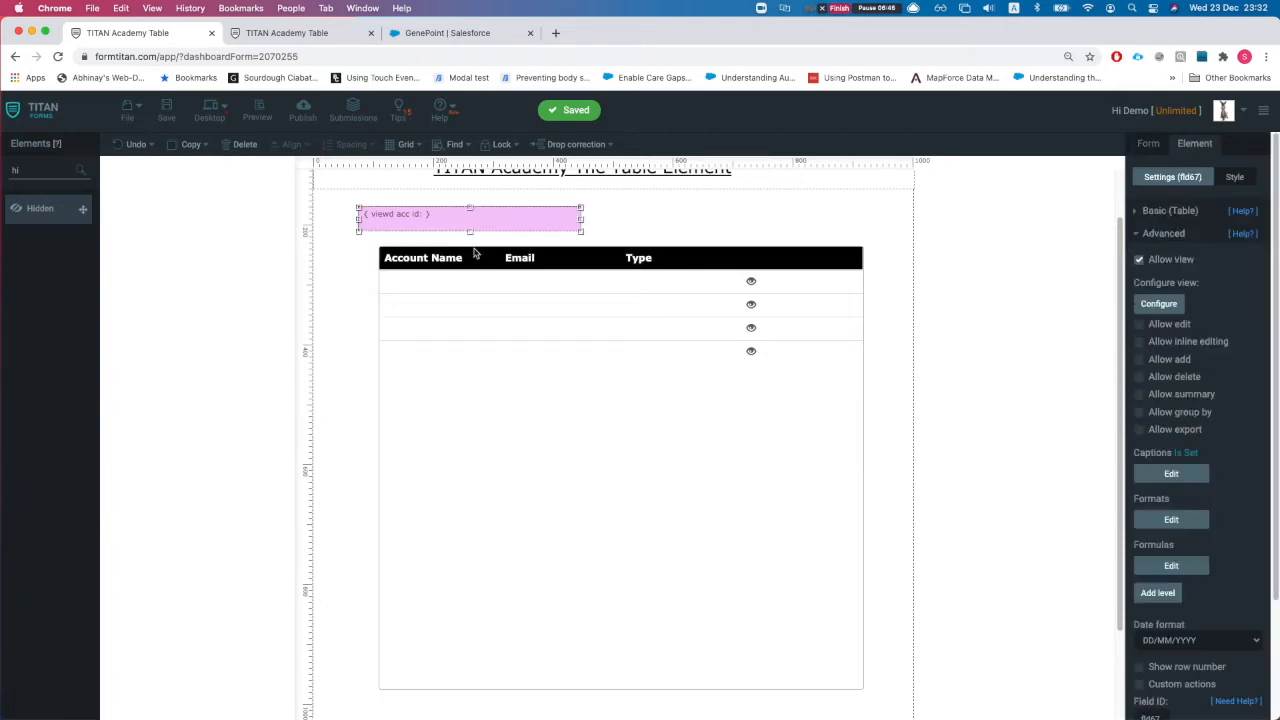
{"action": "left_click", "coordinate": [232, 144]}
{"action": "left_click", "coordinate": [637, 504]}
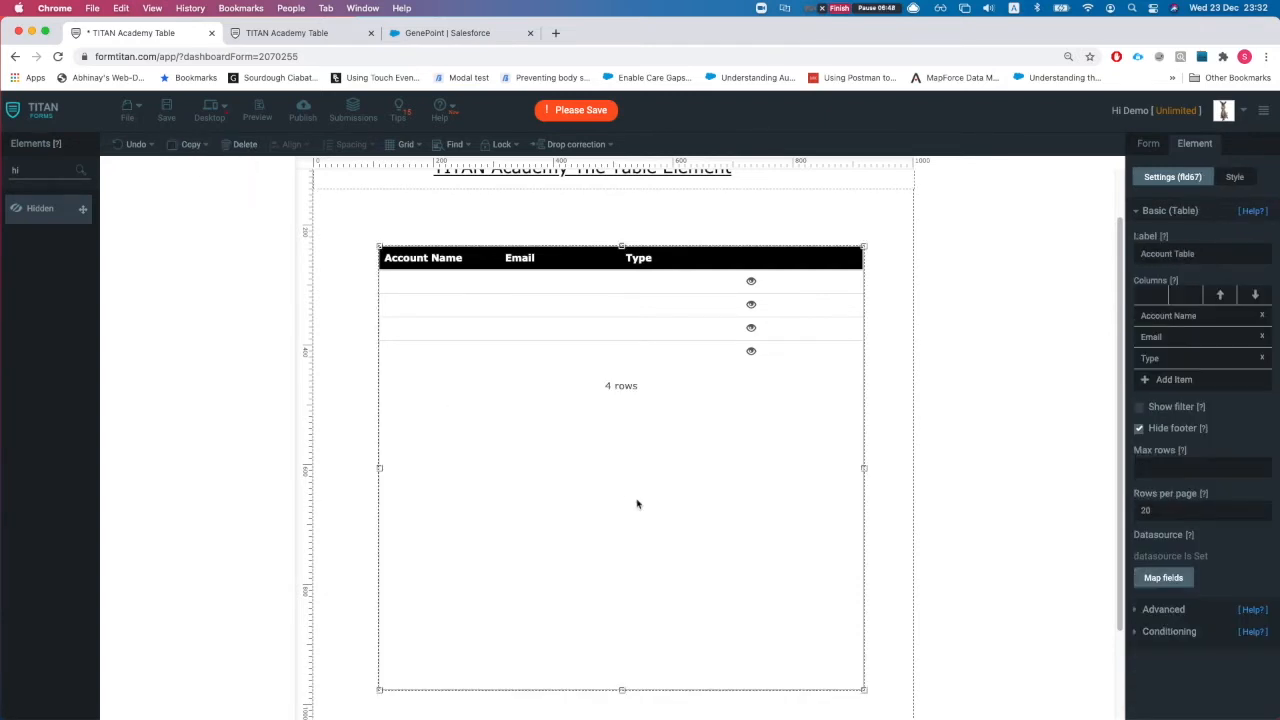
{"action": "left_click", "coordinate": [1164, 611]}
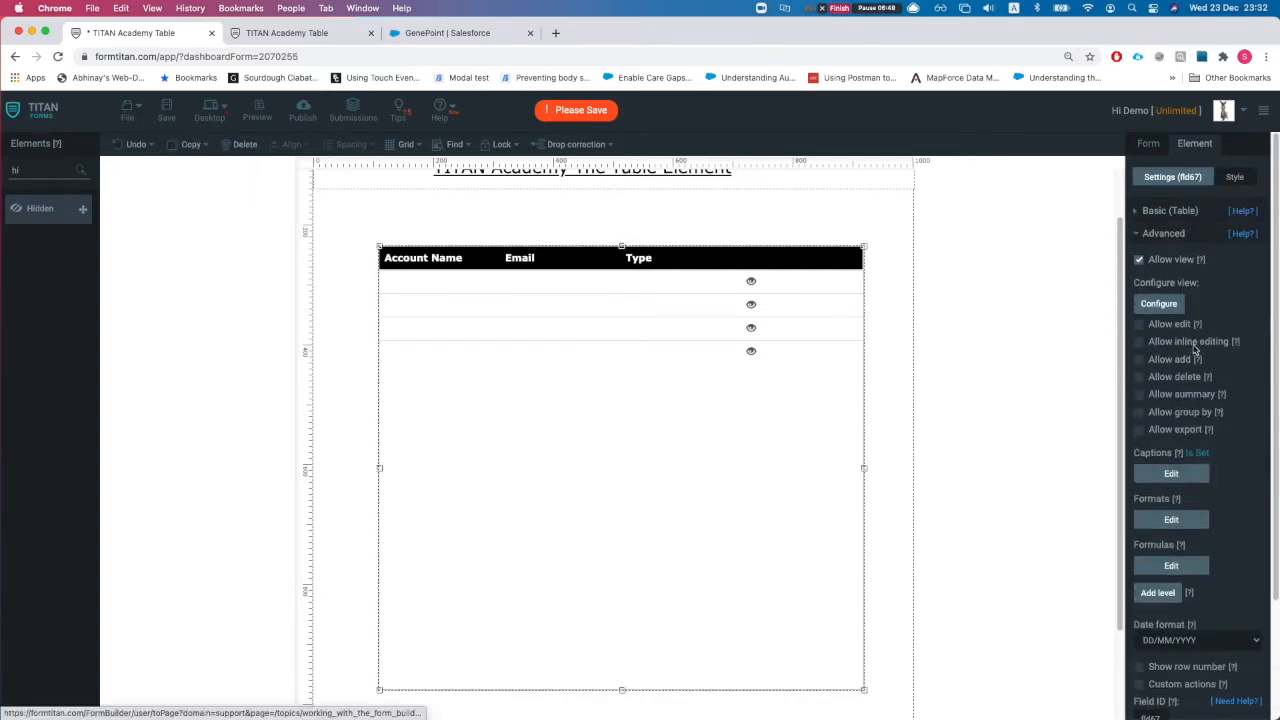
Step: Enable Allow edit on the table and make the Email column editable
{"action": "left_click", "coordinate": [1138, 326]}
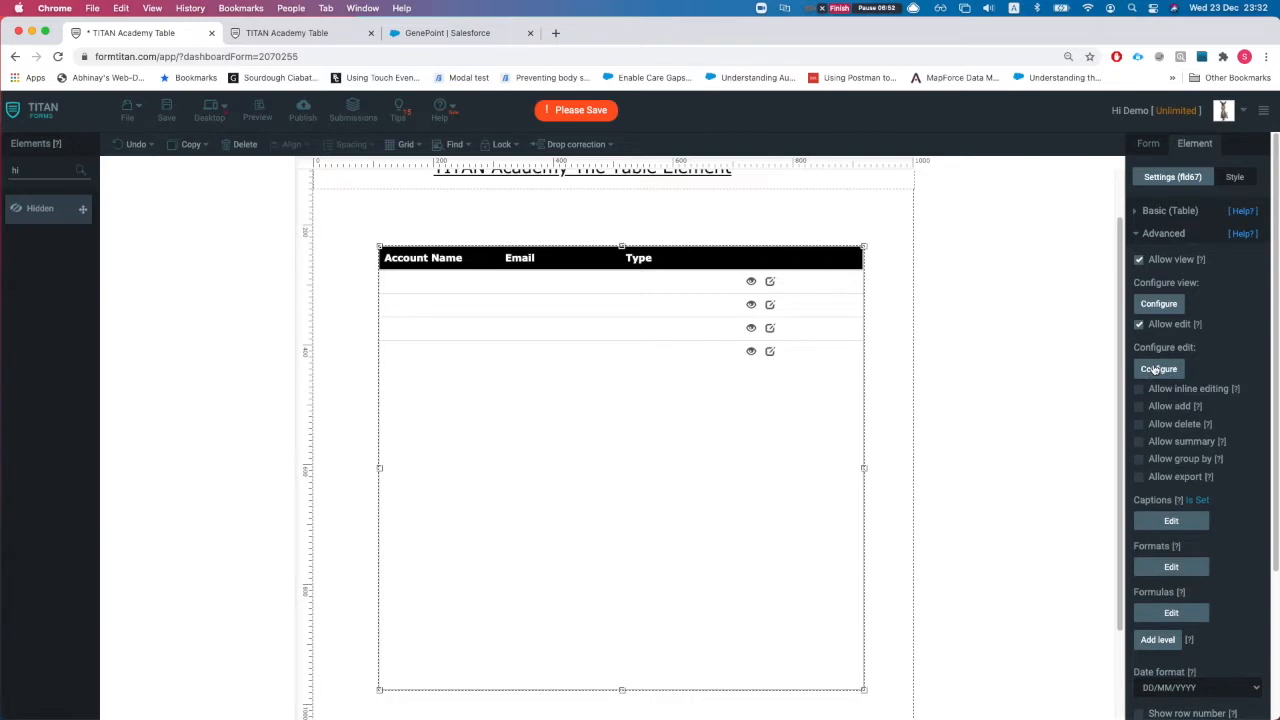
{"action": "left_click", "coordinate": [1156, 370]}
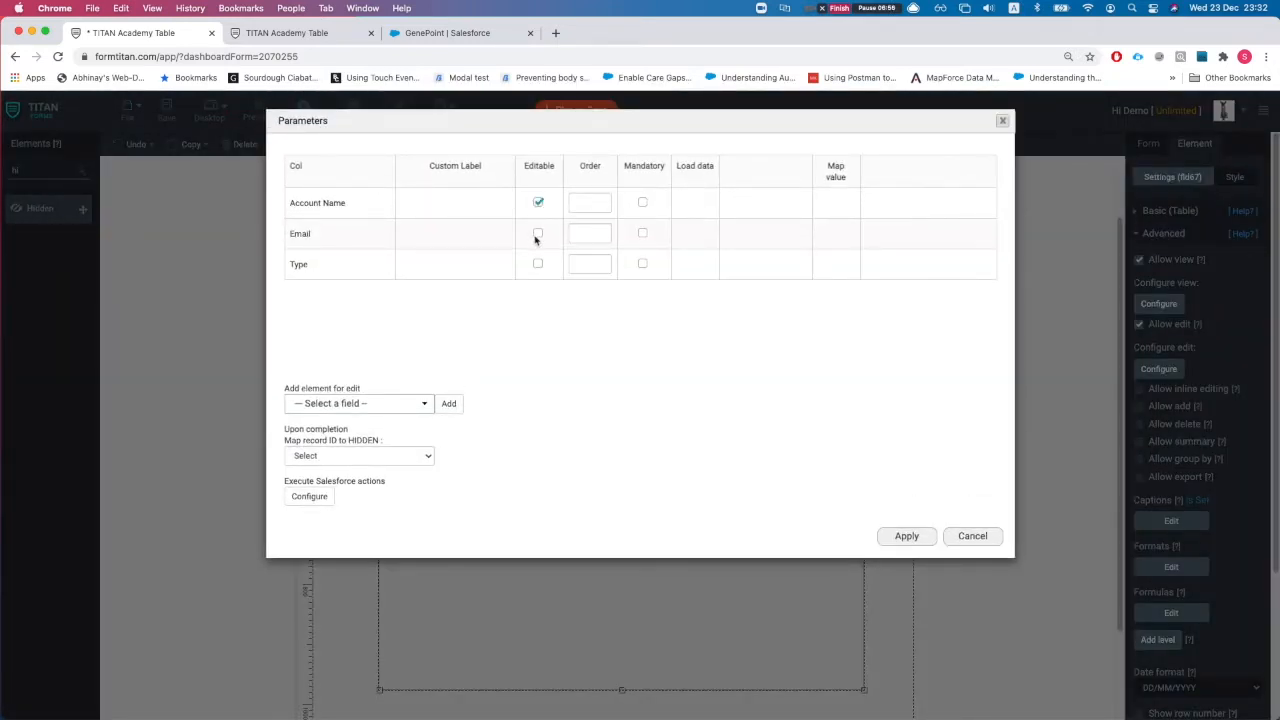
{"action": "left_click", "coordinate": [538, 234]}
Step: Add the email 2 field to the table's edit parameters
{"action": "left_click", "coordinate": [359, 405]}
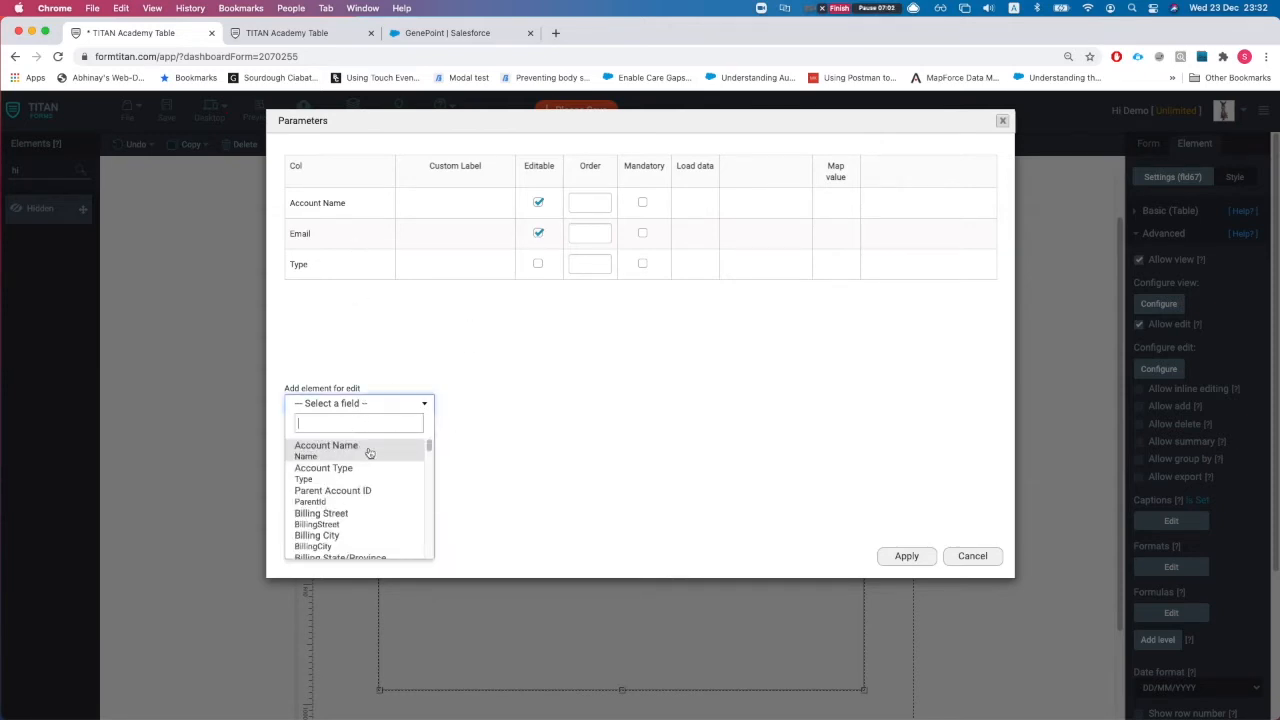
{"action": "scroll", "coordinate": [375, 470], "scroll_direction": "down", "scroll_amount": 5}
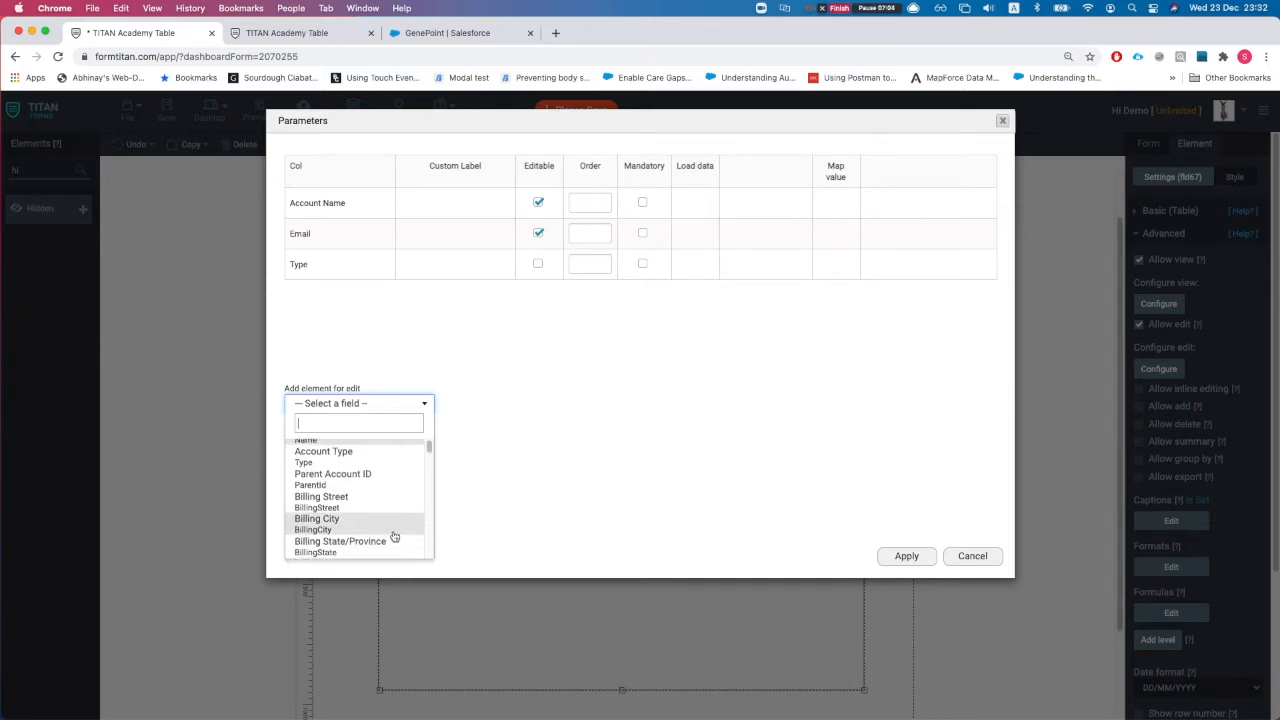
{"action": "scroll", "coordinate": [379, 490], "scroll_direction": "down", "scroll_amount": 10}
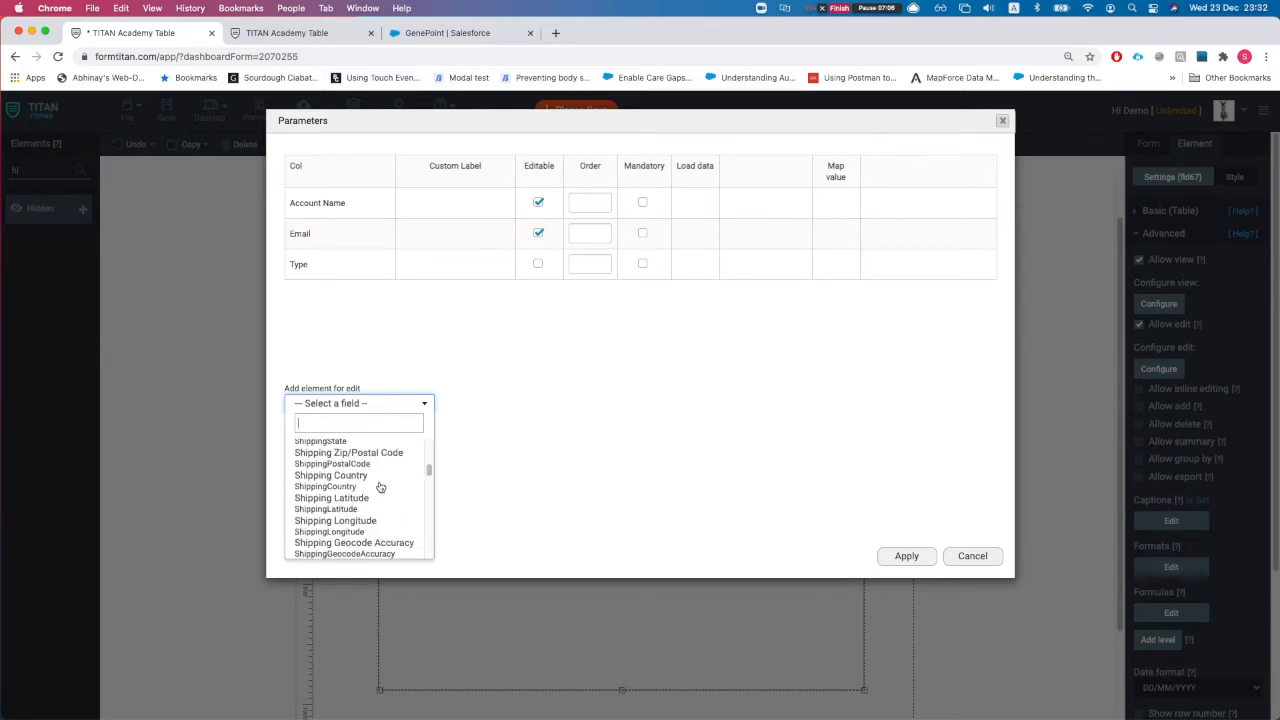
{"action": "scroll", "coordinate": [375, 490], "scroll_direction": "down", "scroll_amount": 5}
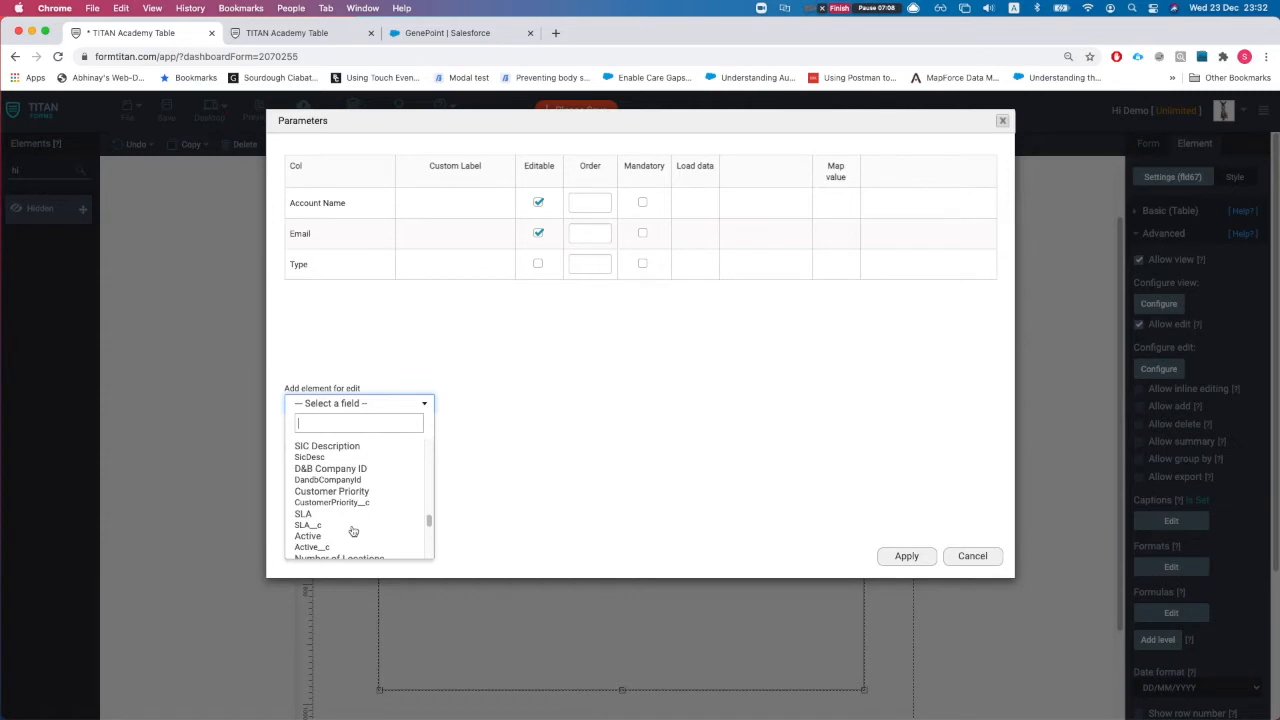
{"action": "scroll", "coordinate": [348, 534], "scroll_direction": "down", "scroll_amount": 1}
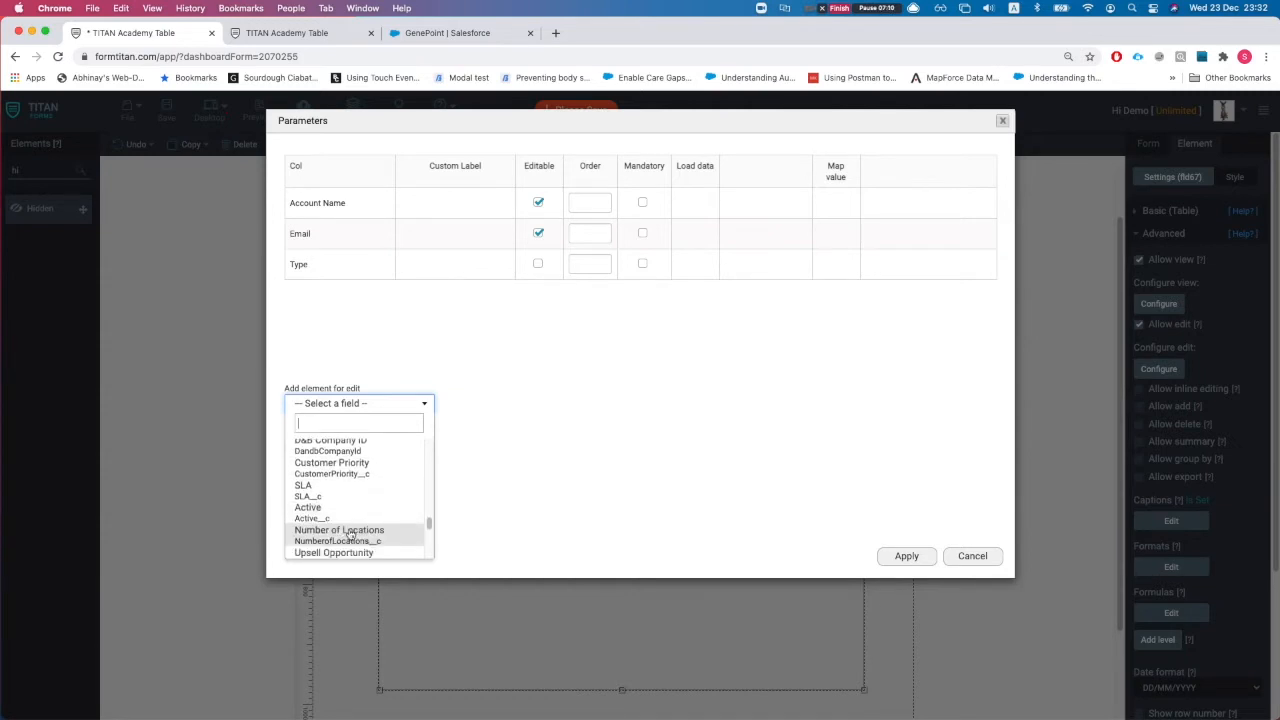
{"action": "scroll", "coordinate": [343, 512], "scroll_direction": "down", "scroll_amount": 2}
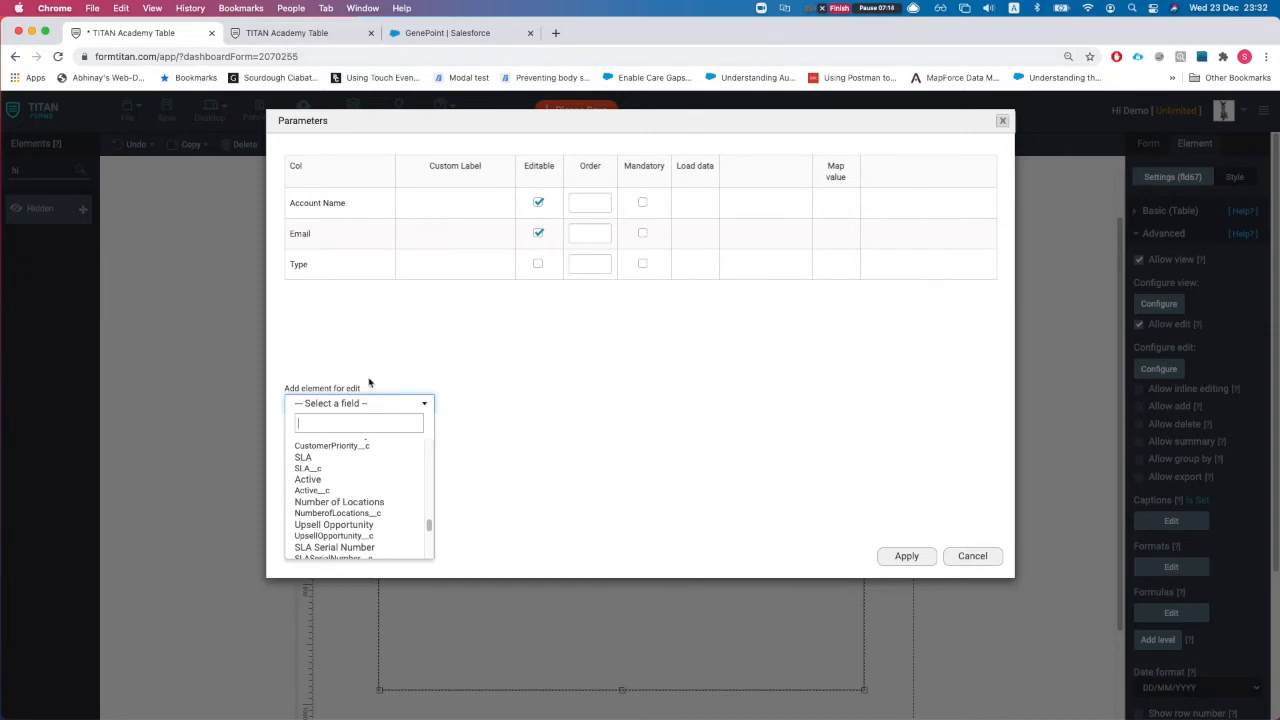
{"action": "type", "text": "mal"}
{"action": "key", "text": "Down"}
{"action": "key", "text": "Return"}
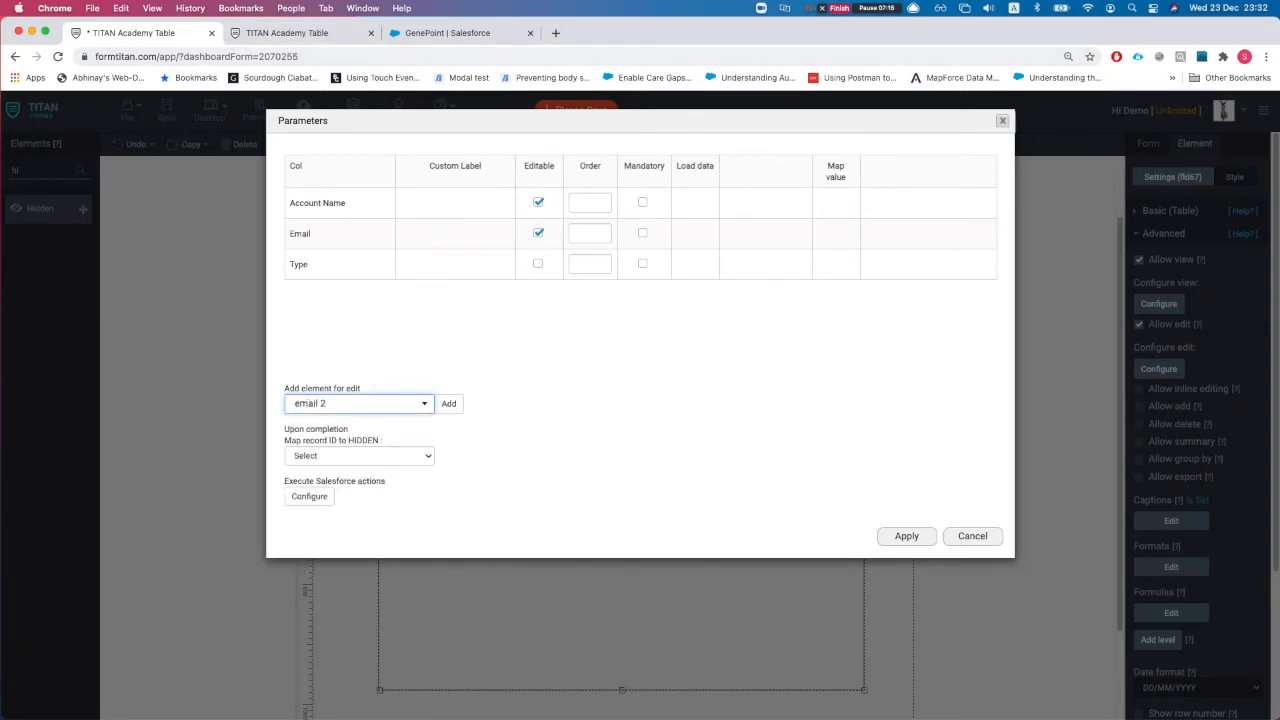
{"action": "left_click", "coordinate": [449, 403]}
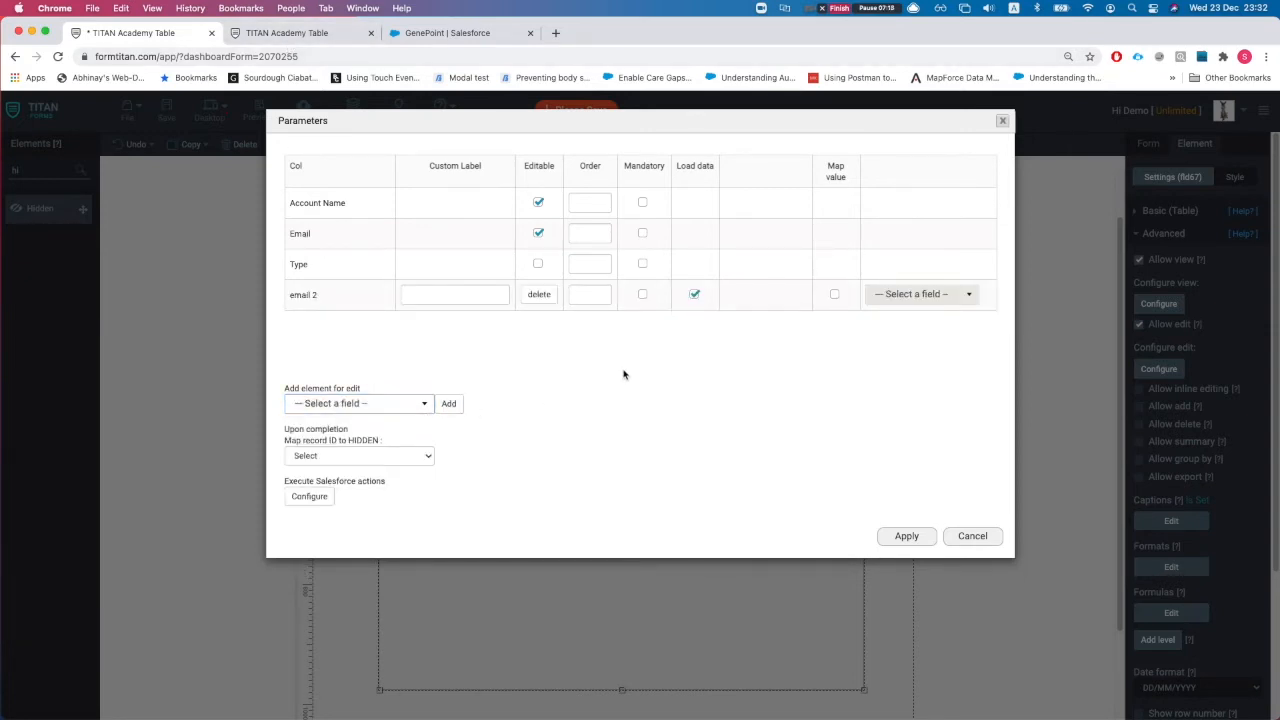
Step: Label email 2 'Secondary email', make it mandatory, and apply the edit parameters
{"action": "type", "text": "Secondery"}
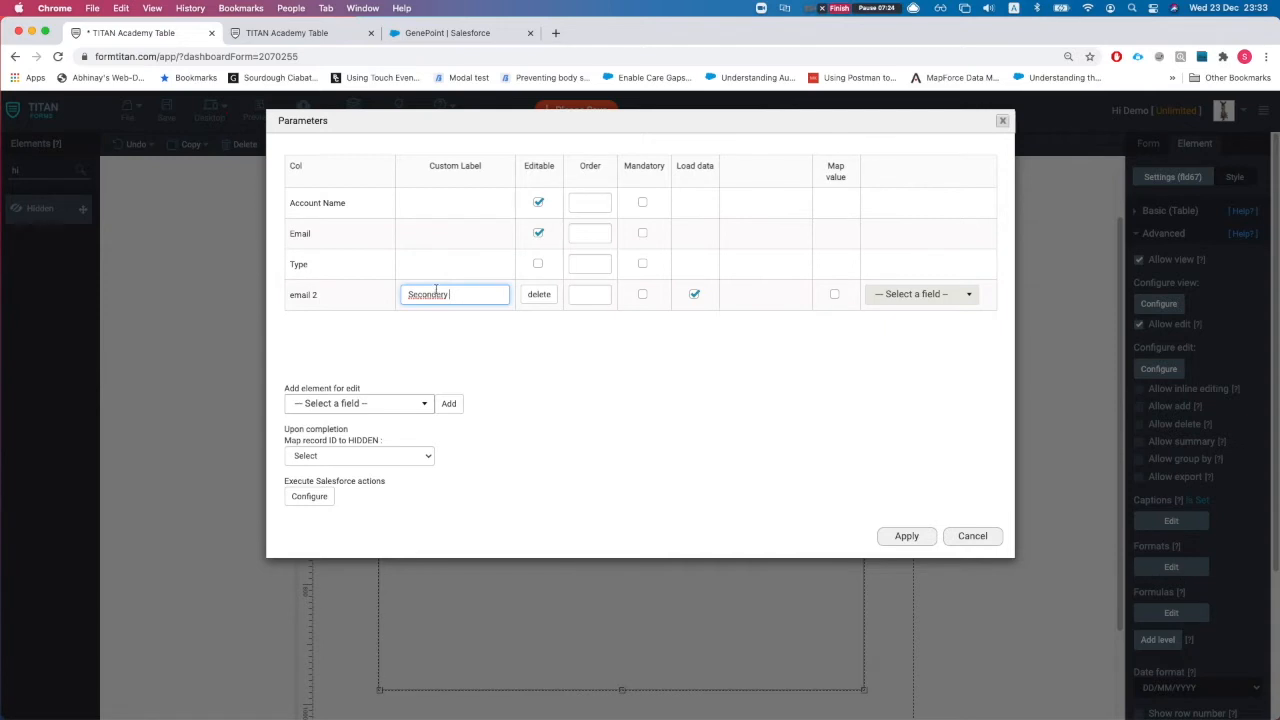
{"action": "right_click", "coordinate": [436, 291]}
{"action": "left_click", "coordinate": [449, 302]}
{"action": "left_click", "coordinate": [643, 294]}
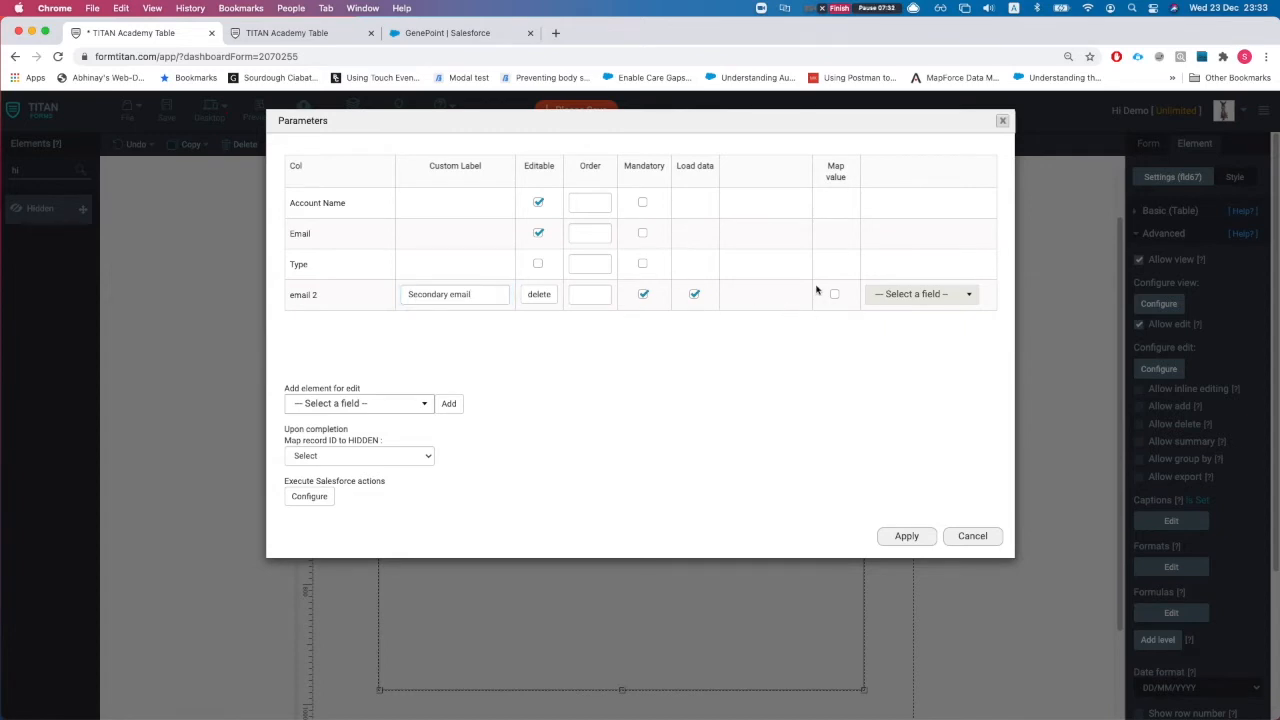
{"action": "left_click", "coordinate": [906, 539]}
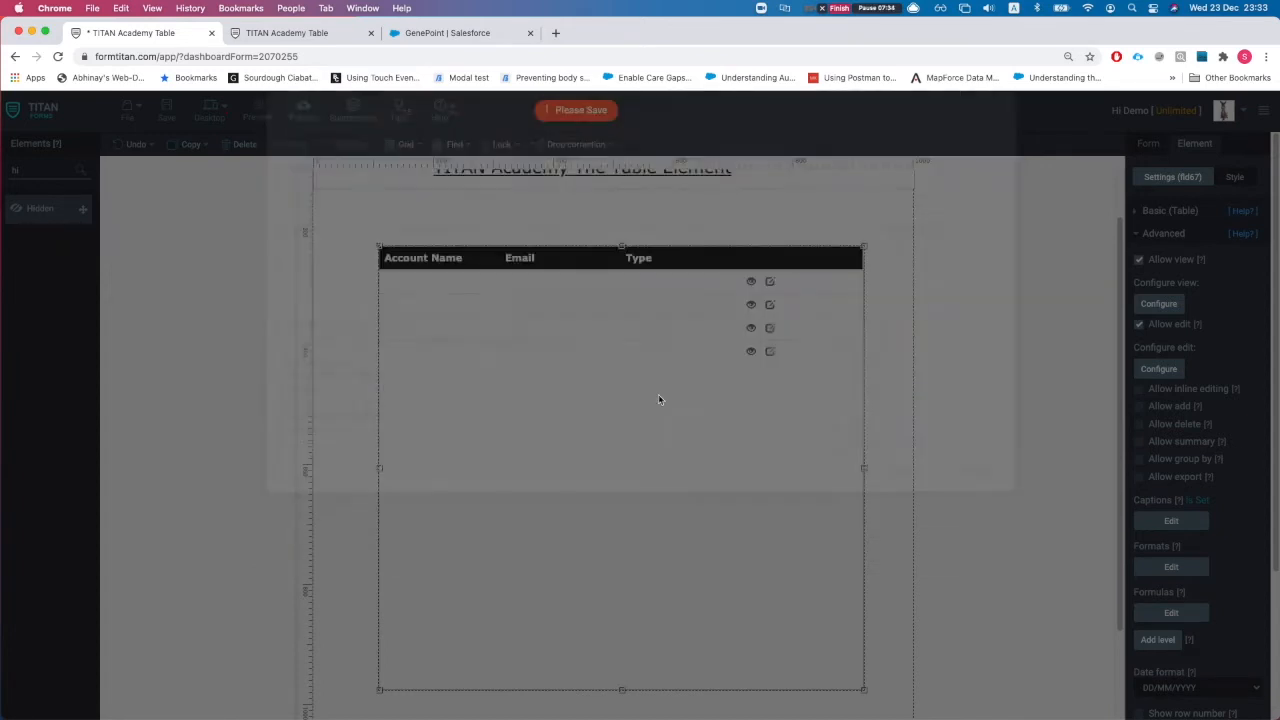
Step: Save the form and review the push-to-Salesforce settings without changing them
{"action": "left_click", "coordinate": [167, 114]}
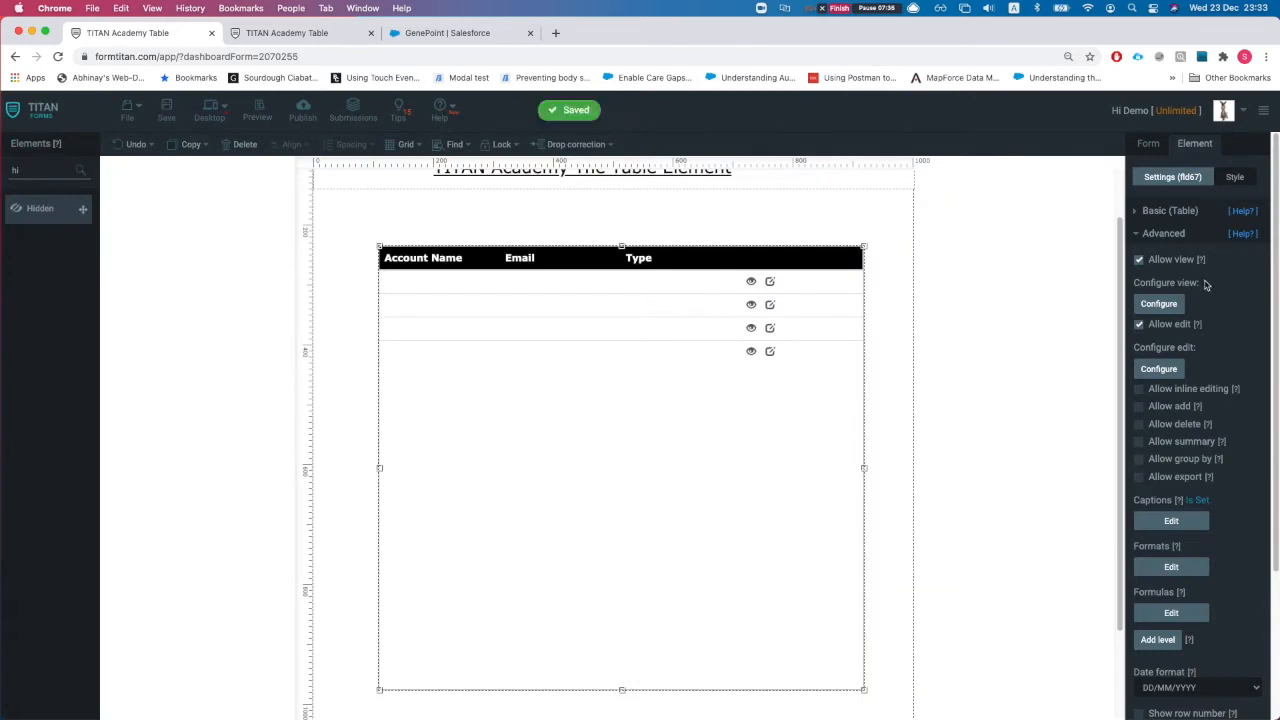
{"action": "left_click", "coordinate": [1186, 234]}
{"action": "left_click", "coordinate": [1152, 146]}
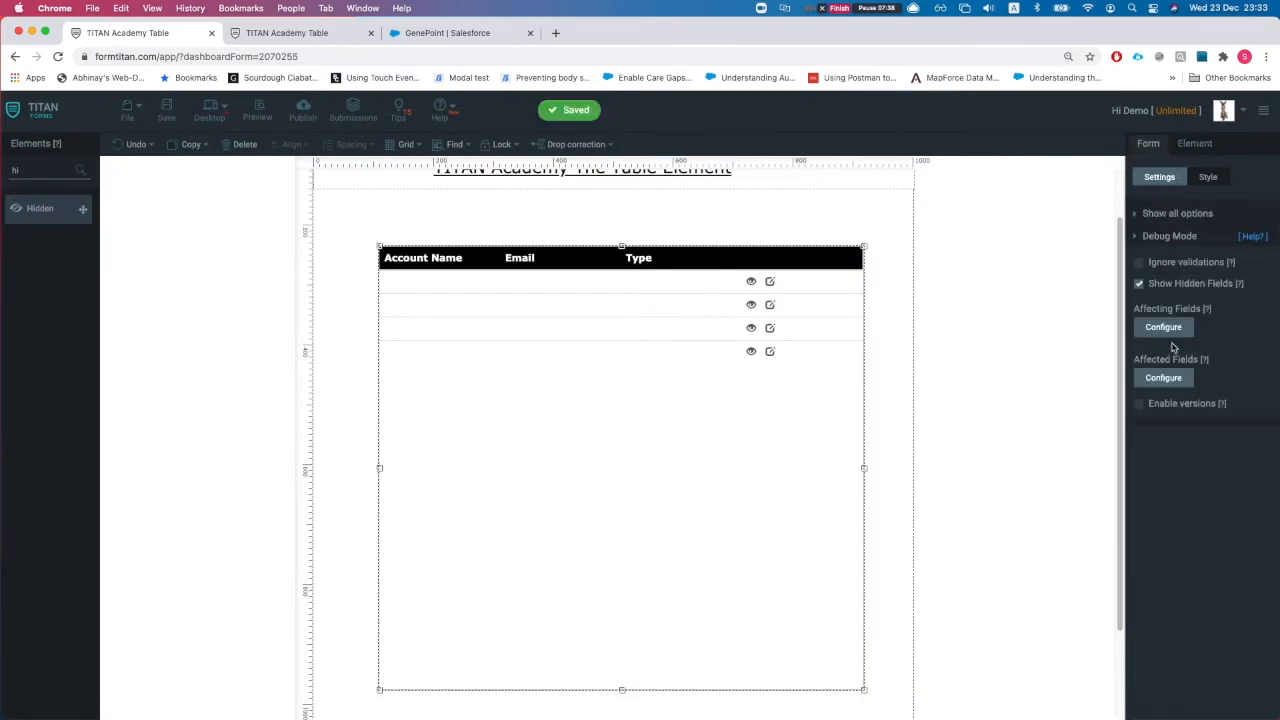
{"action": "left_click", "coordinate": [1157, 218]}
{"action": "left_click", "coordinate": [1178, 279]}
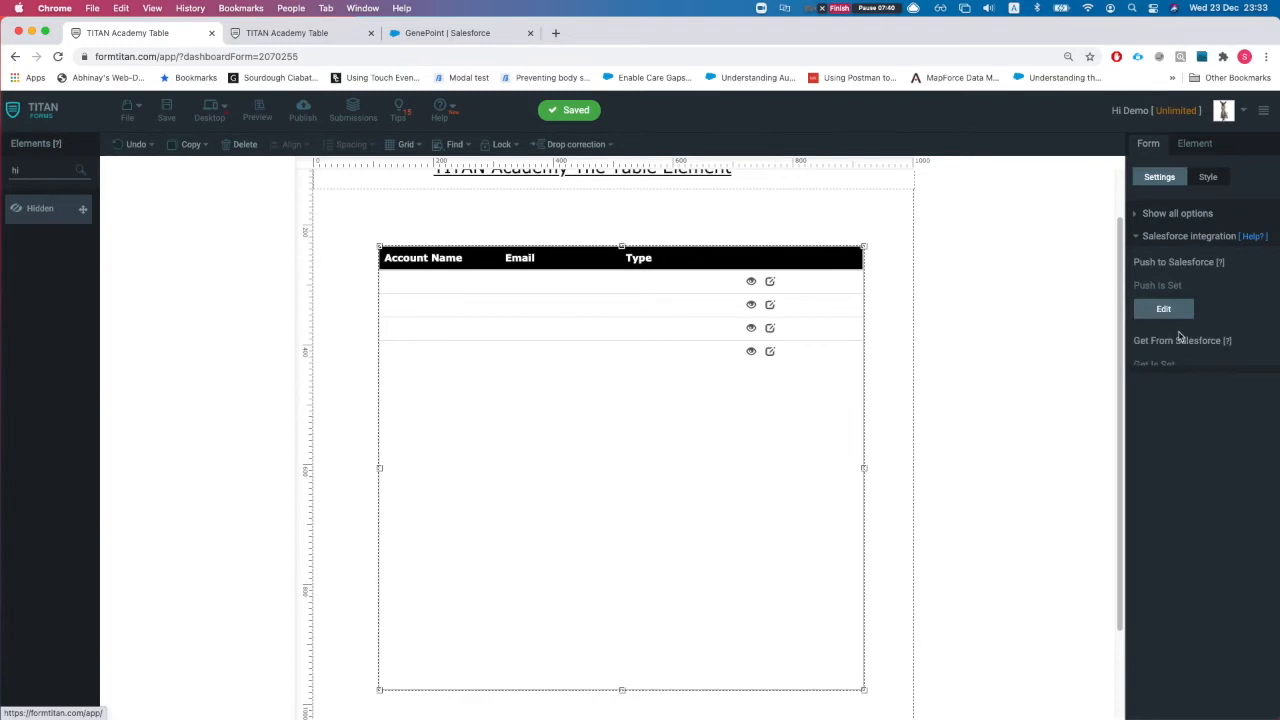
{"action": "left_click", "coordinate": [1165, 312]}
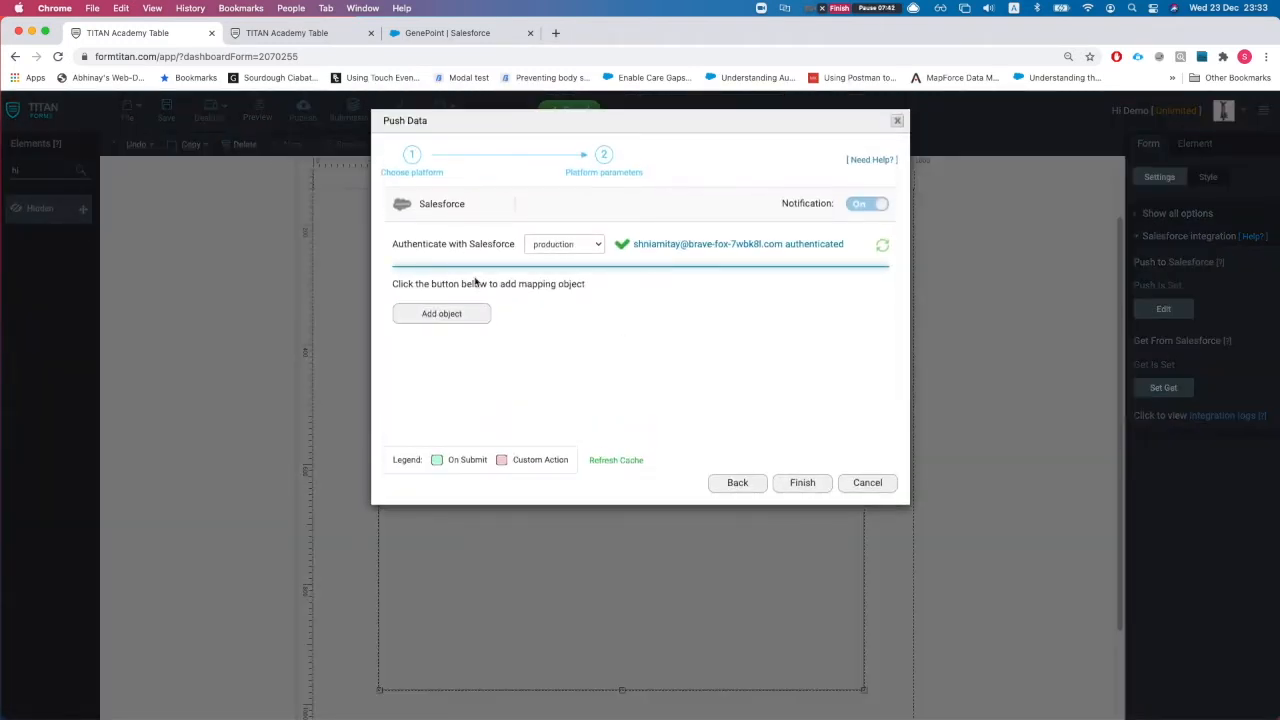
{"action": "left_click", "coordinate": [862, 483]}
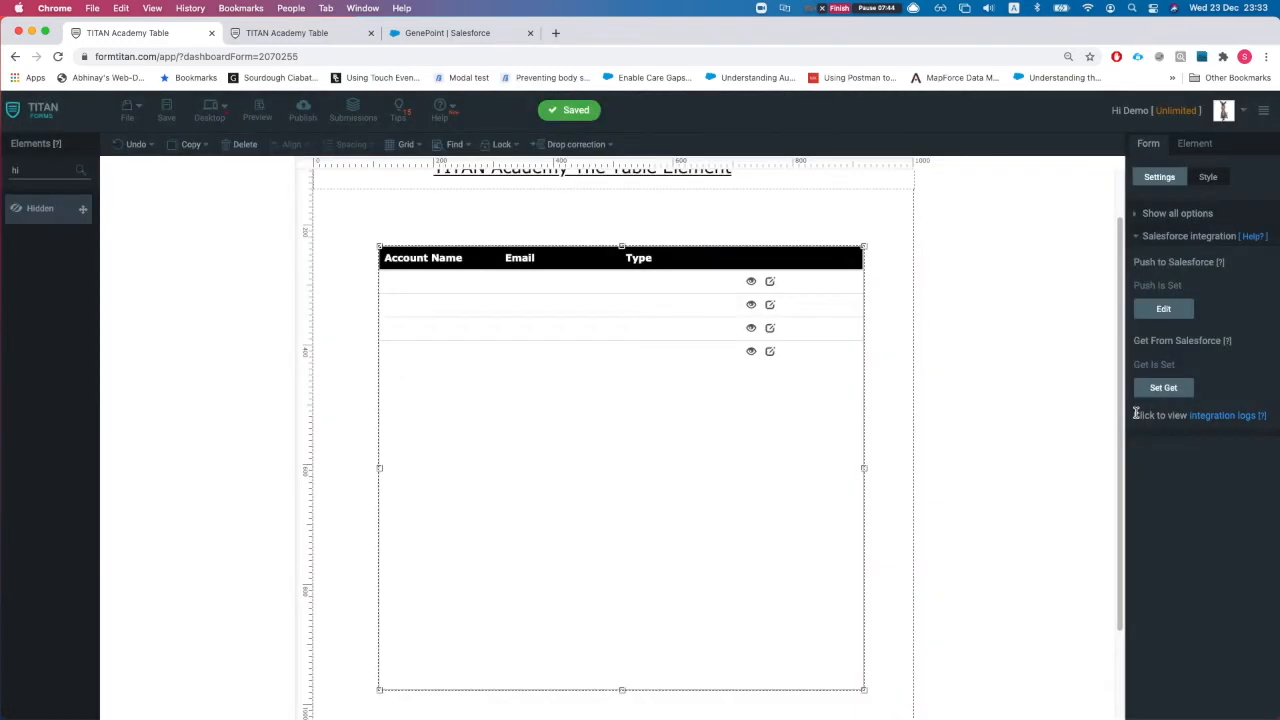
Step: Review the mapped fields of the Get From Salesforce Account step, close it unchanged, and view the live table
{"action": "left_click", "coordinate": [1163, 387]}
{"action": "left_click", "coordinate": [808, 228]}
{"action": "left_click", "coordinate": [431, 317]}
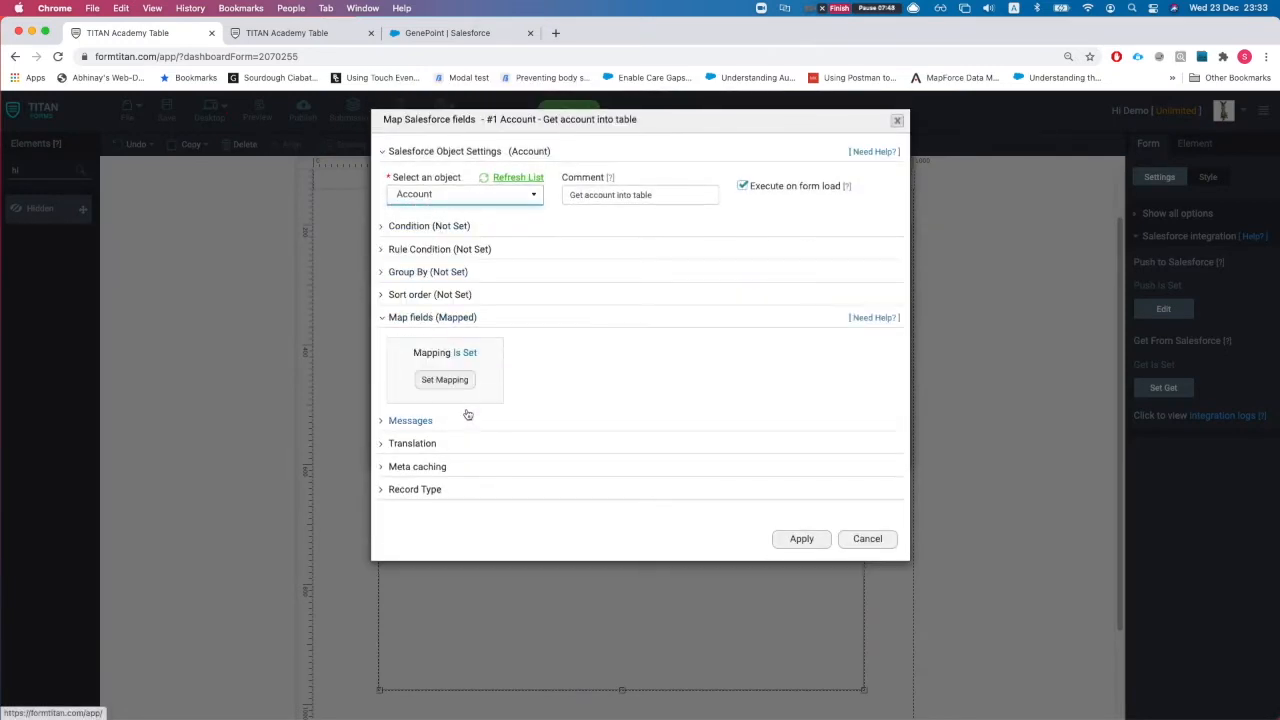
{"action": "left_click", "coordinate": [444, 379]}
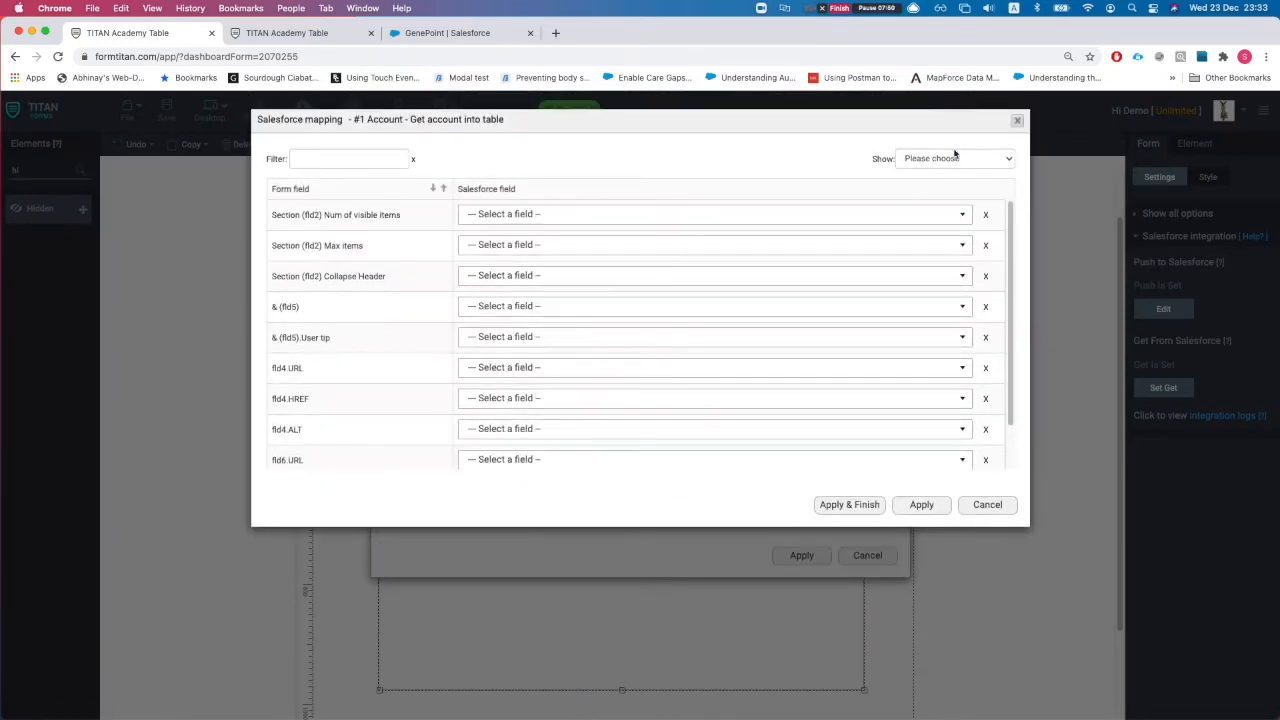
{"action": "left_click", "coordinate": [955, 157]}
{"action": "left_click", "coordinate": [935, 187]}
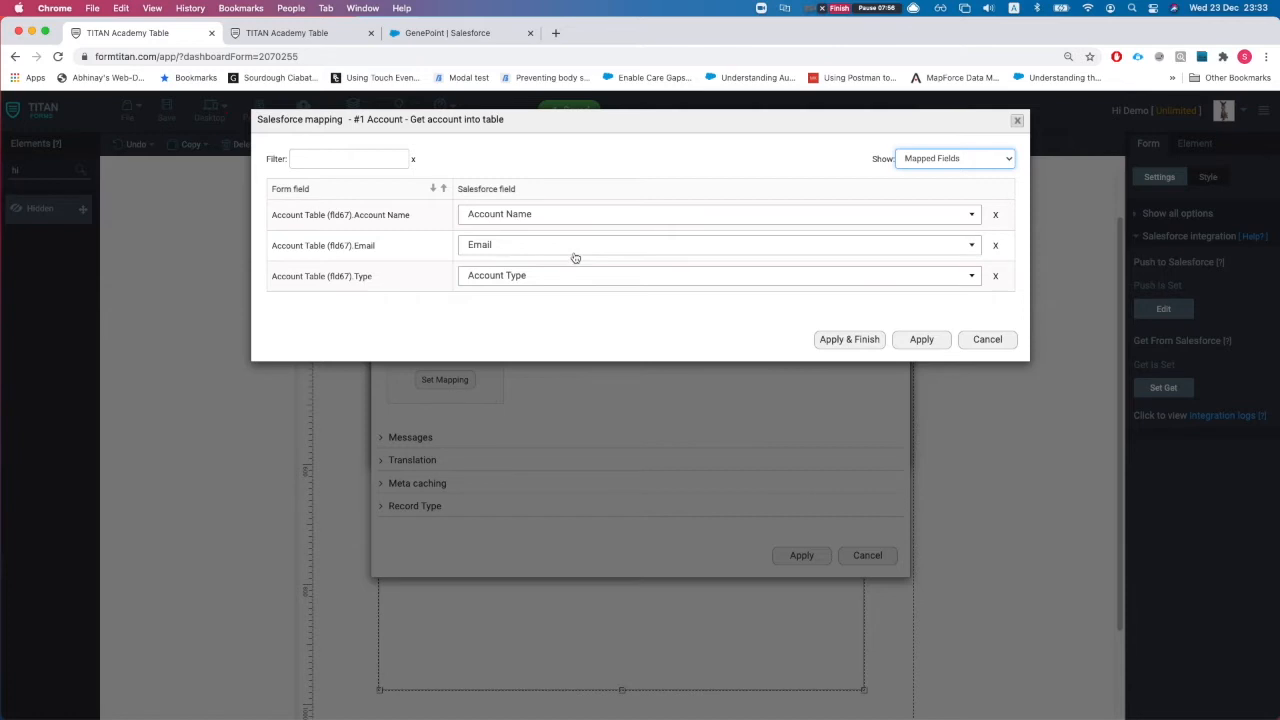
{"action": "left_click", "coordinate": [988, 342]}
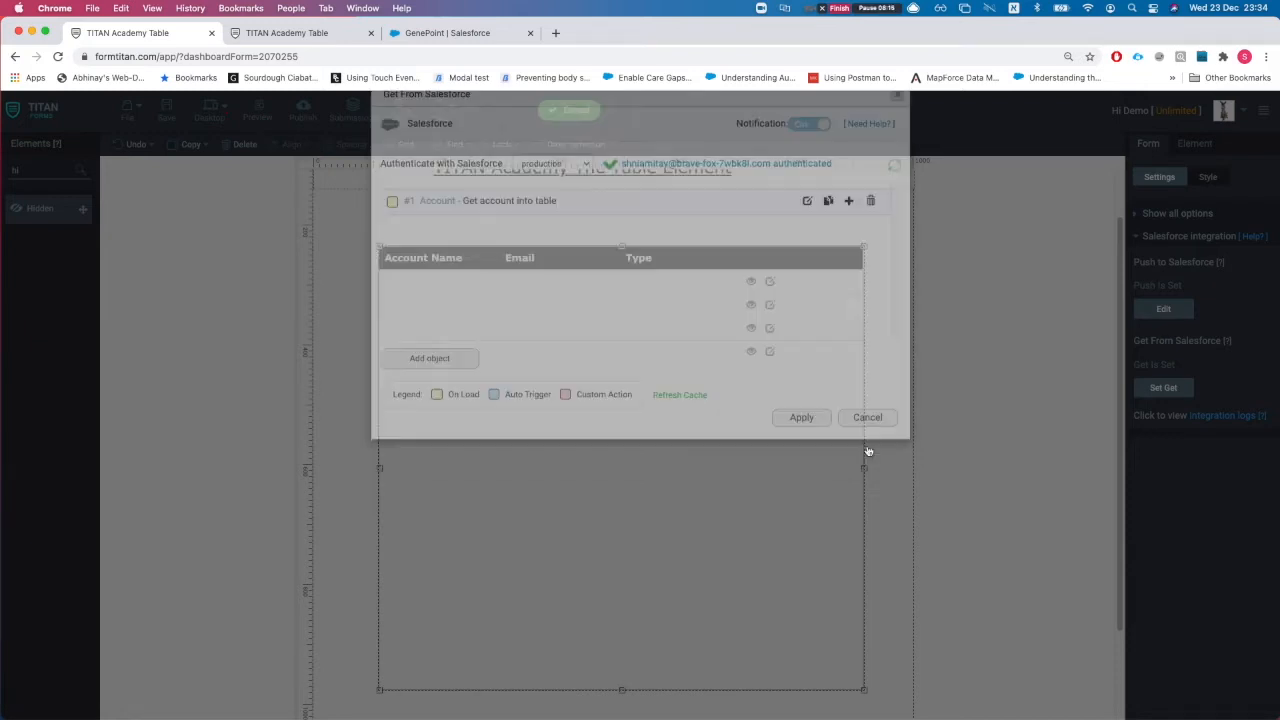
{"action": "left_click", "coordinate": [866, 446]}
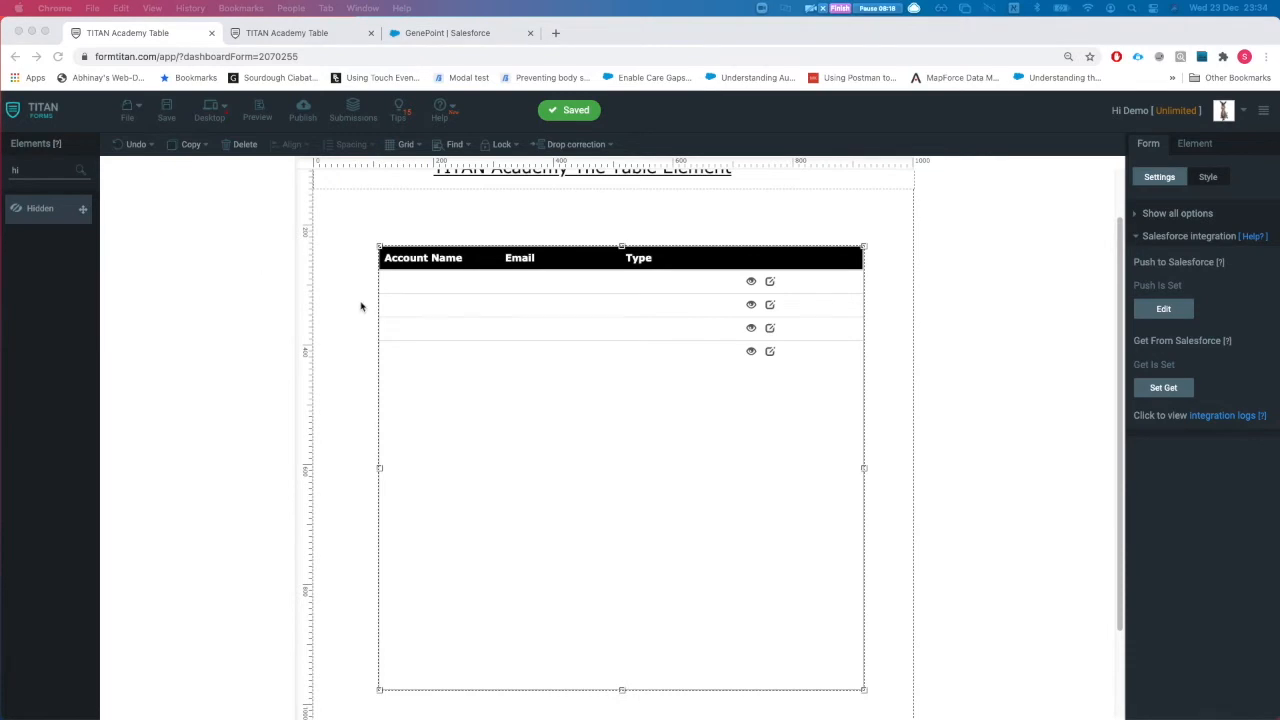
{"action": "scroll", "coordinate": [361, 306], "scroll_direction": "down", "scroll_amount": 1}
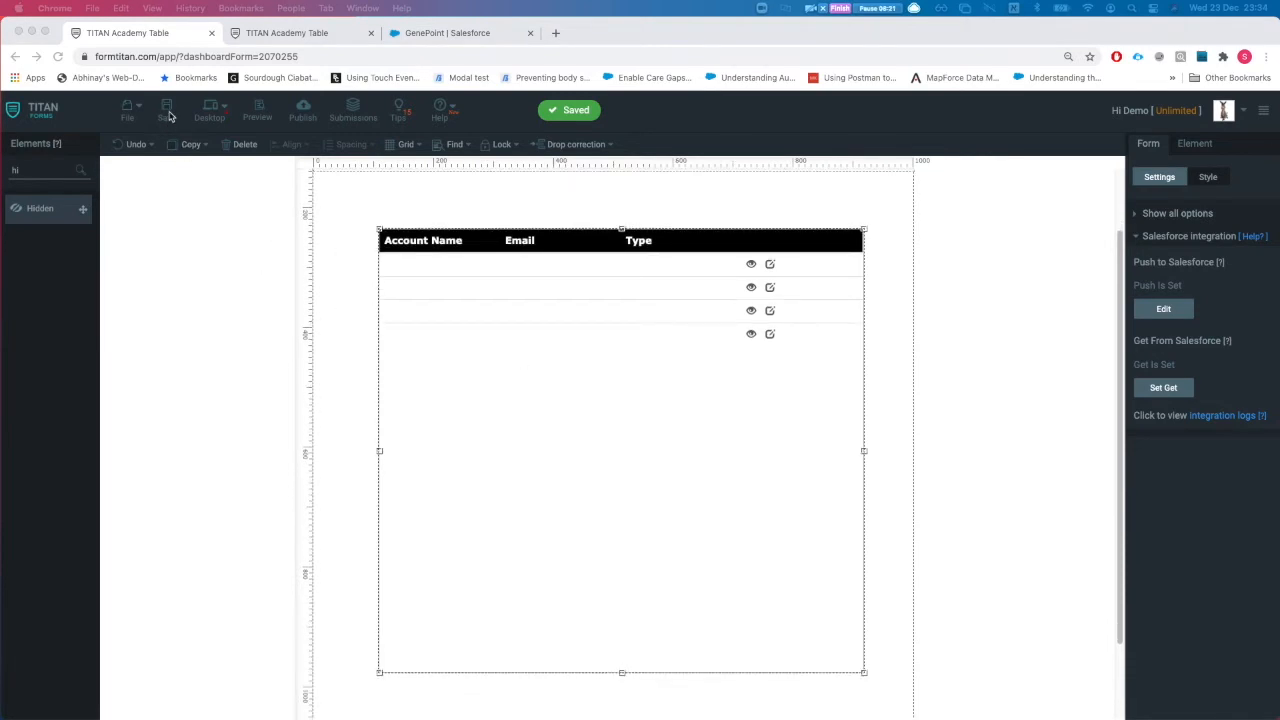
{"action": "left_click", "coordinate": [276, 36]}
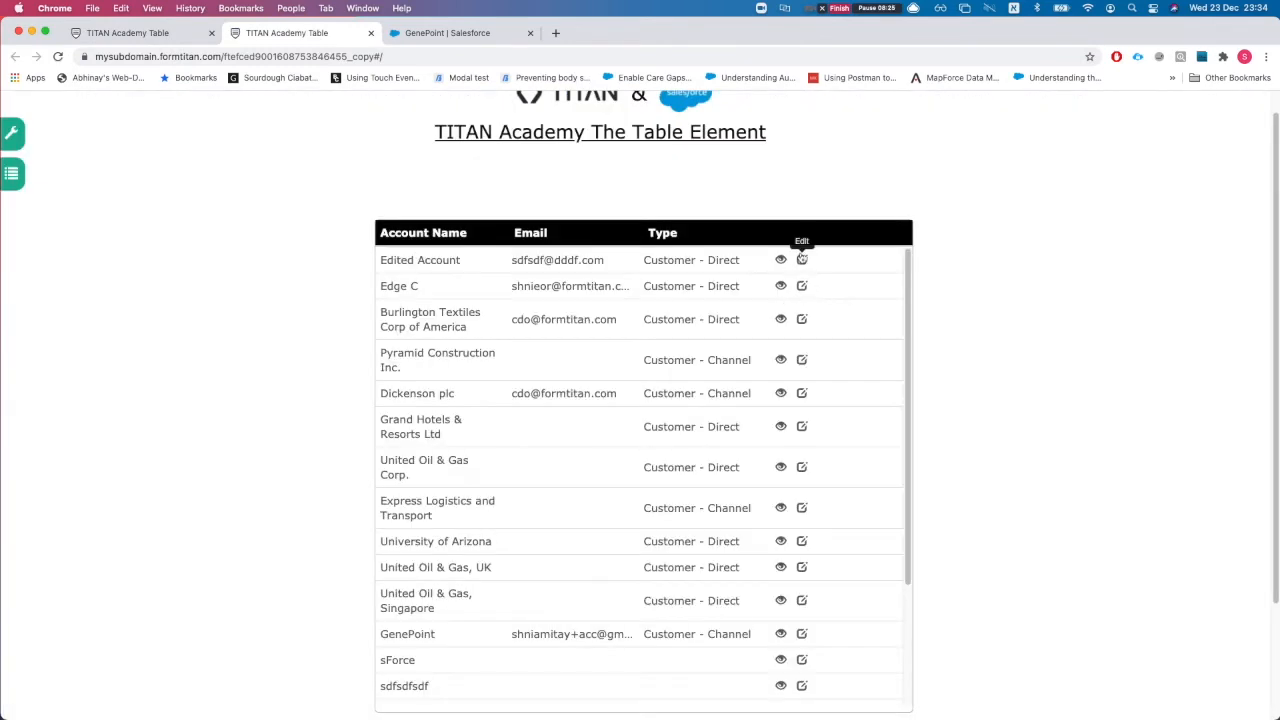
Step: Open the first account's edit form and append 11 to make the name Edited Account11
{"action": "left_click", "coordinate": [802, 258]}
{"action": "left_click", "coordinate": [655, 251]}
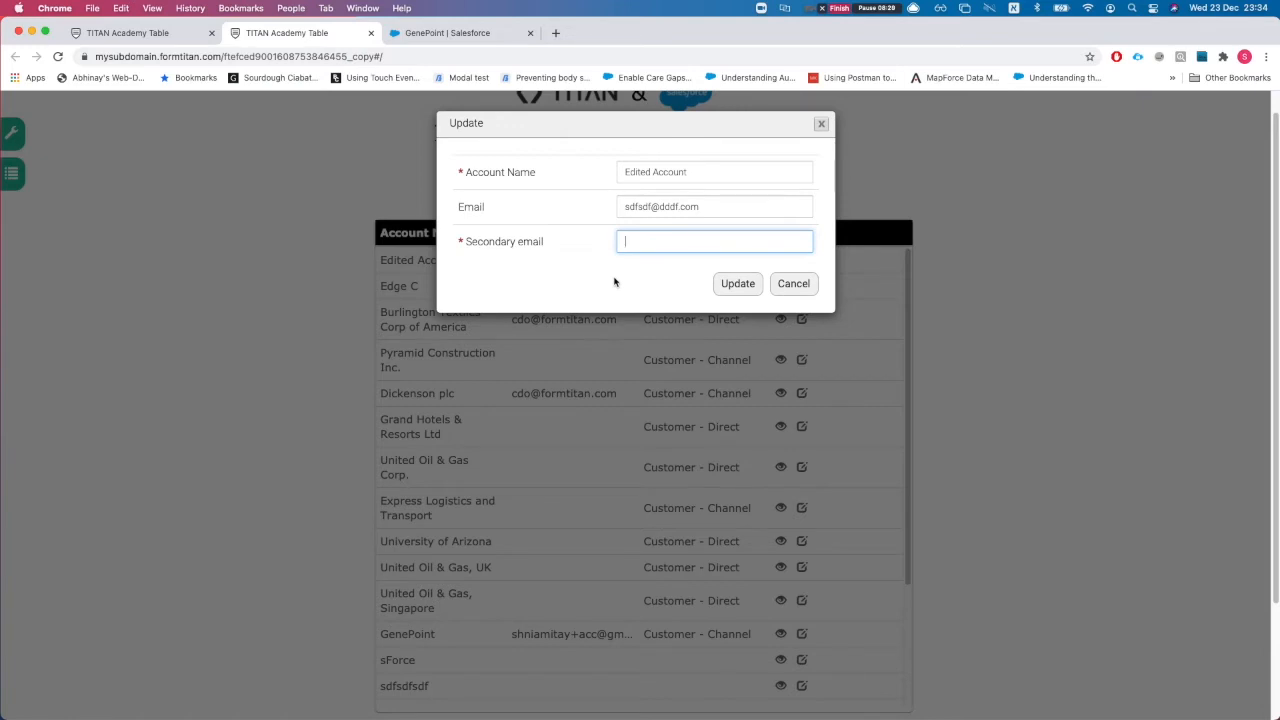
{"action": "left_click", "coordinate": [672, 216]}
{"action": "double_click", "coordinate": [671, 222]}
{"action": "left_click", "coordinate": [672, 224]}
{"action": "left_click", "coordinate": [686, 175]}
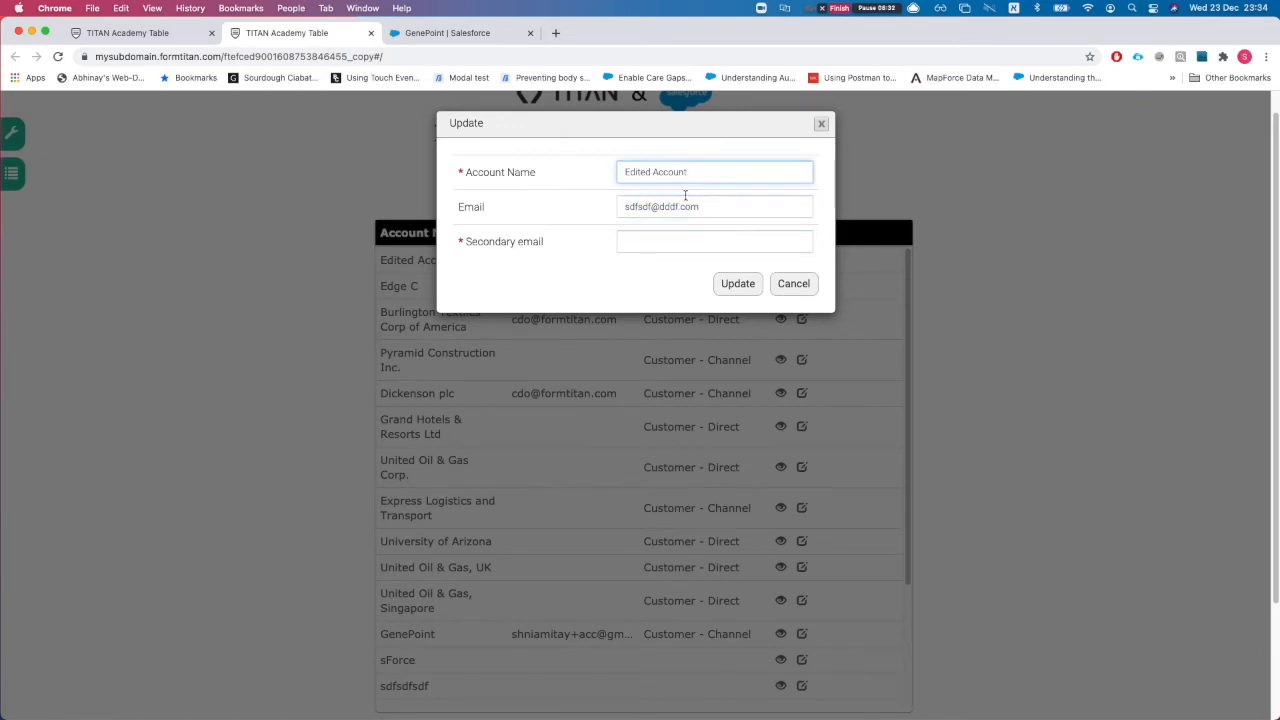
{"action": "left_click", "coordinate": [647, 238]}
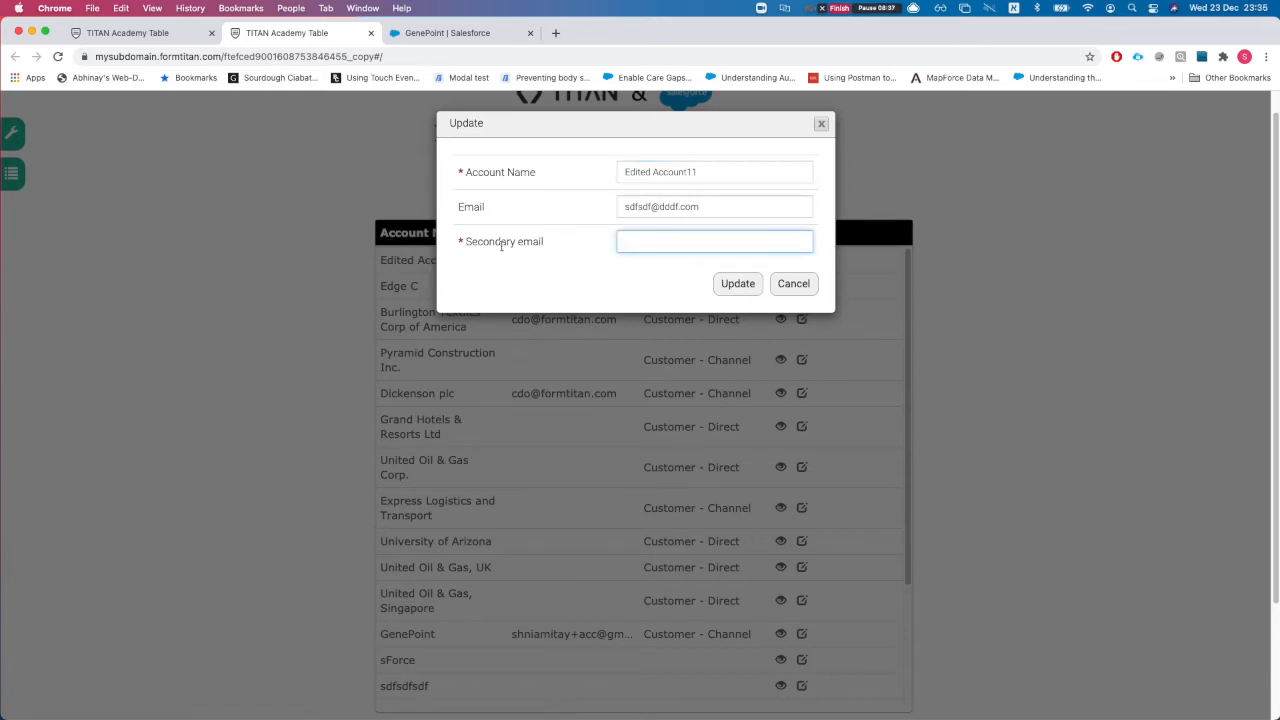
Step: Copy the Email into Secondary email, alter the part before the @, and Update
{"action": "triple_click", "coordinate": [664, 213]}
{"action": "key", "text": "super+c"}
{"action": "left_click", "coordinate": [656, 249]}
{"action": "key", "text": "super+v"}
{"action": "left_click_drag", "start_coordinate": [651, 242], "coordinate": [622, 245]}
{"action": "type", "text": "ttttt"}
{"action": "key", "text": "BackSpace"}
{"action": "key", "text": "BackSpace"}
{"action": "key", "text": "BackSpace"}
{"action": "key", "text": "BackSpace"}
{"action": "key", "text": "BackSpace"}
{"action": "type", "text": "ssss"}
{"action": "left_click", "coordinate": [738, 283]}
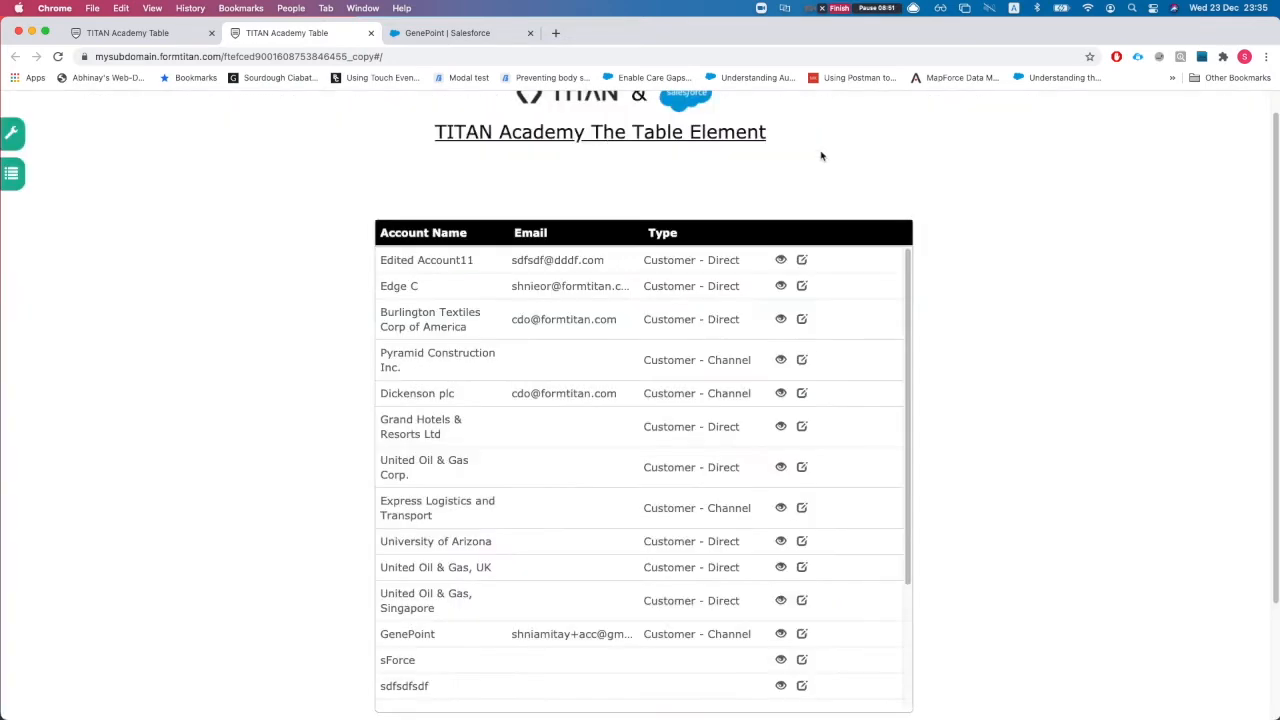
{"action": "left_click", "coordinate": [150, 33]}
Step: Open the integration logs and follow the latest Account update's Record ID into Salesforce
{"action": "left_click", "coordinate": [1212, 415]}
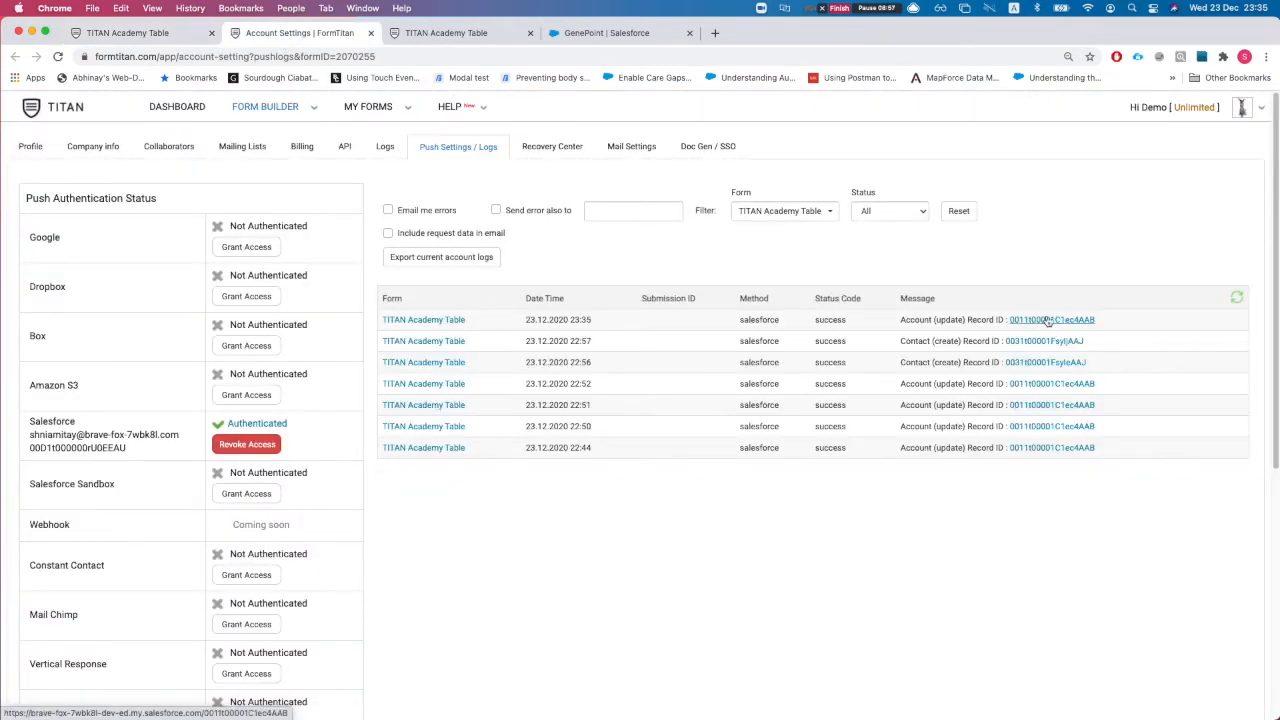
{"action": "left_click", "coordinate": [1050, 320]}
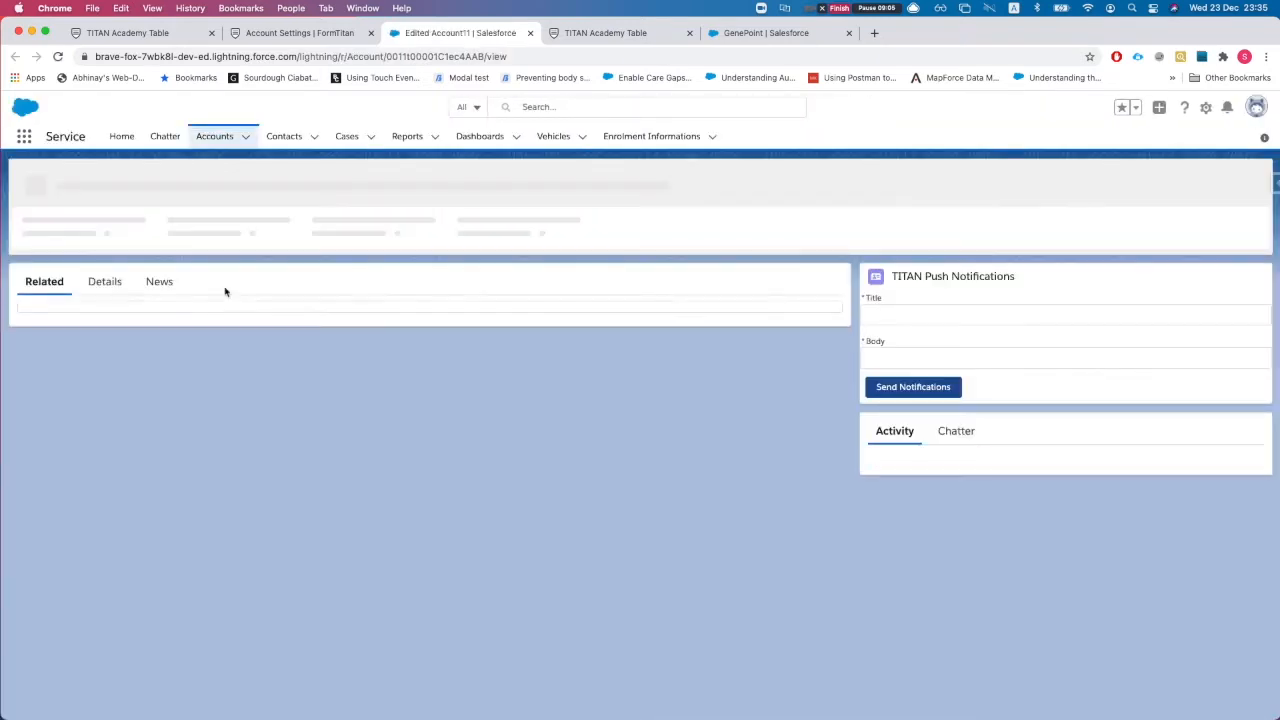
Step: Check Edited Account11's Details in Salesforce for the filled email 2 field, then return to the editor
{"action": "left_click", "coordinate": [104, 259]}
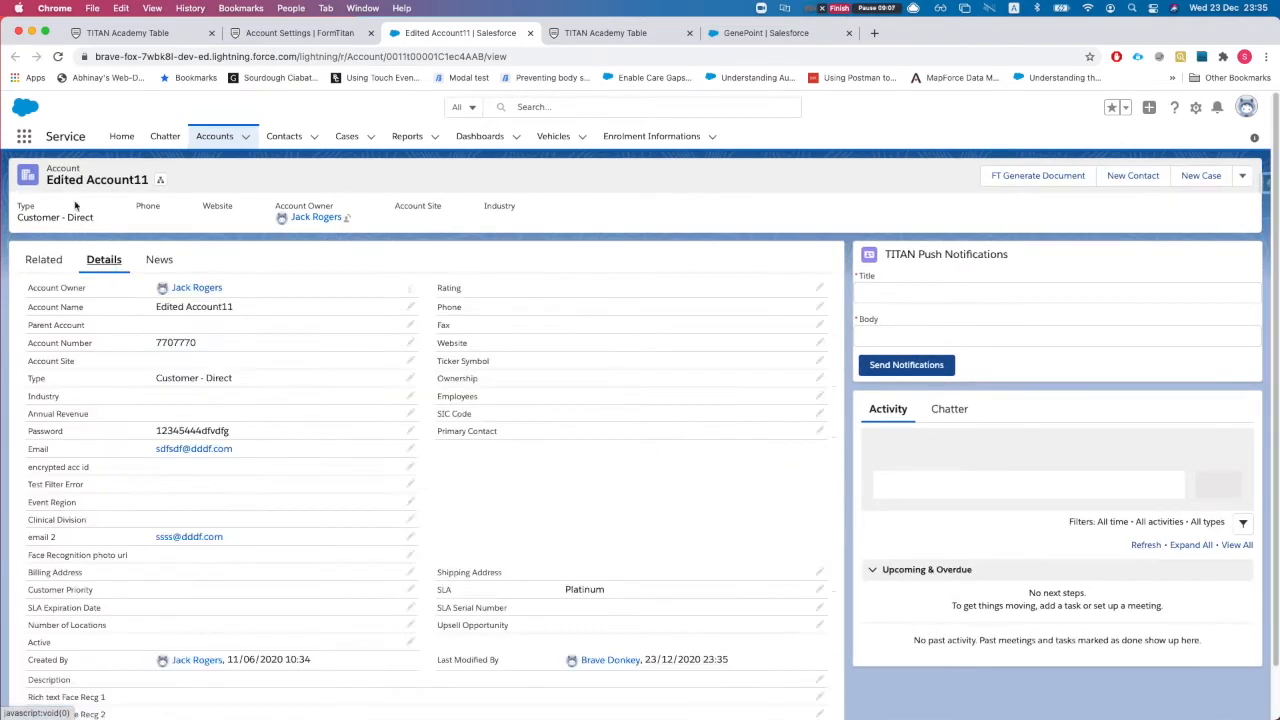
{"action": "scroll", "coordinate": [203, 481], "scroll_direction": "down", "scroll_amount": 1}
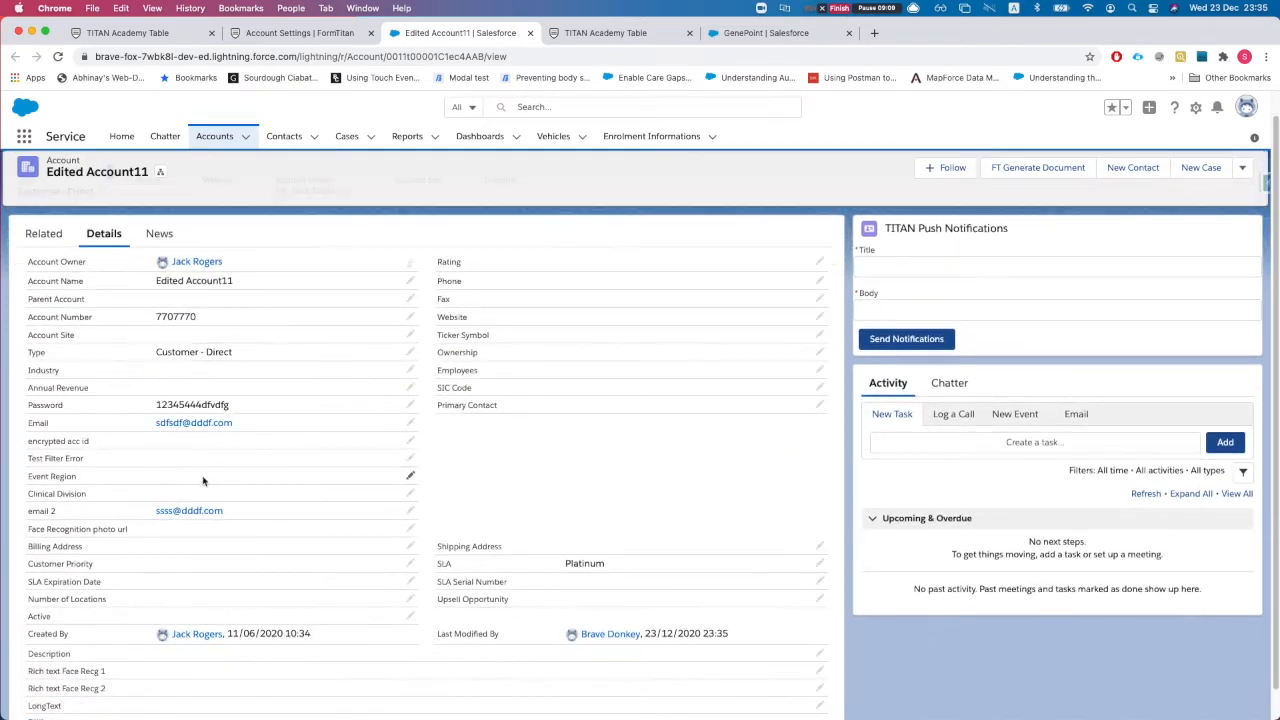
{"action": "scroll", "coordinate": [148, 536], "scroll_direction": "down", "scroll_amount": 1}
{"action": "left_click_drag", "start_coordinate": [151, 503], "coordinate": [242, 502]}
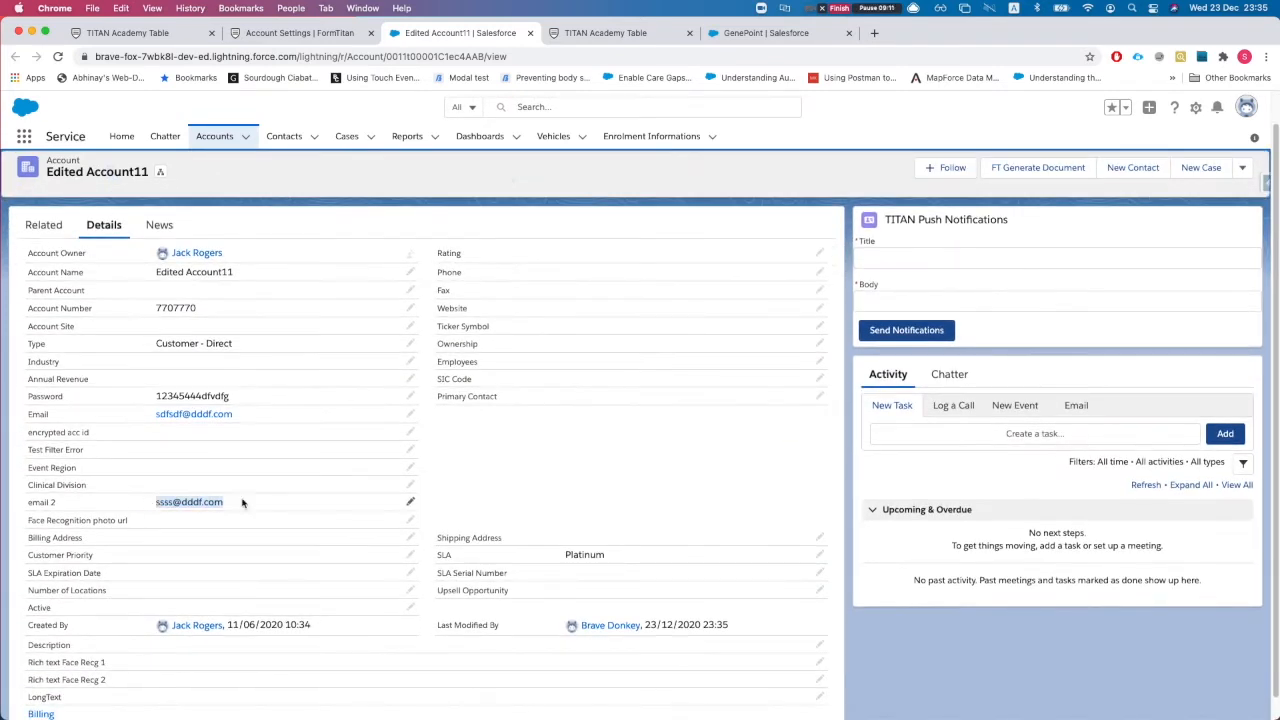
{"action": "left_click", "coordinate": [160, 35]}
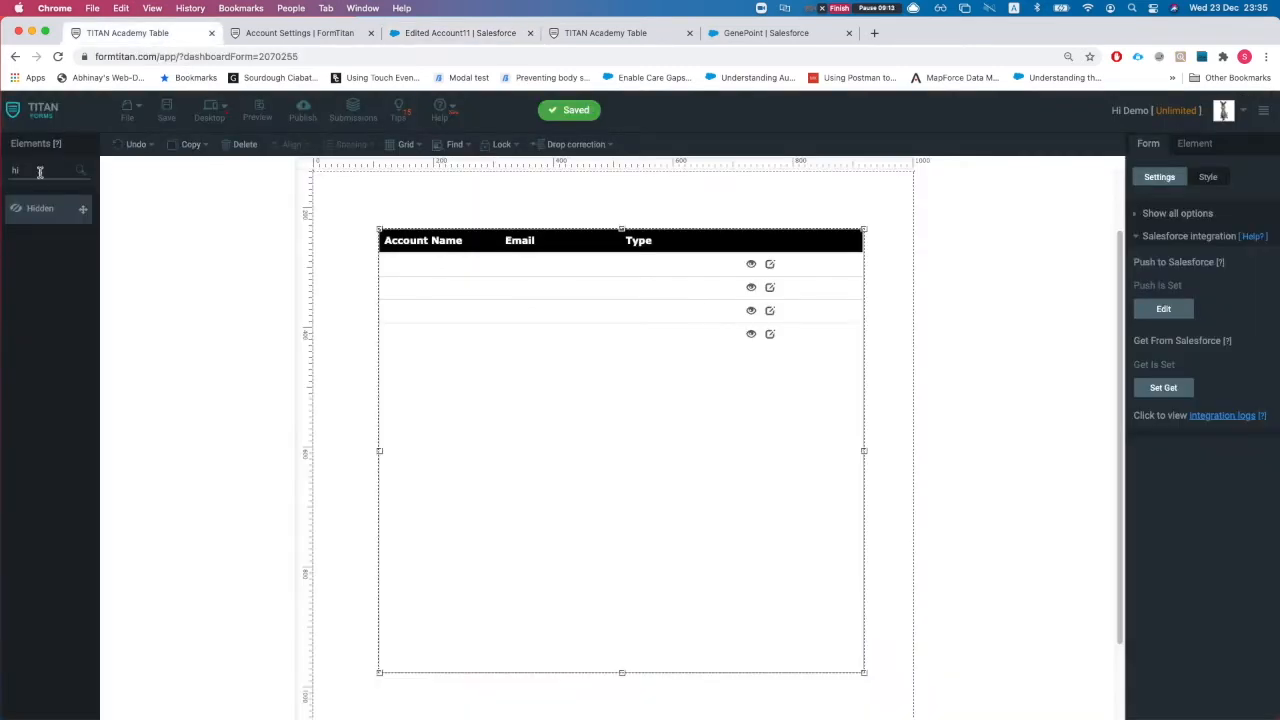
Step: Drop a Hidden element above the Account Table, name it 'edited acc', and drag it wider
{"action": "left_click_drag", "start_coordinate": [40, 209], "coordinate": [472, 212]}
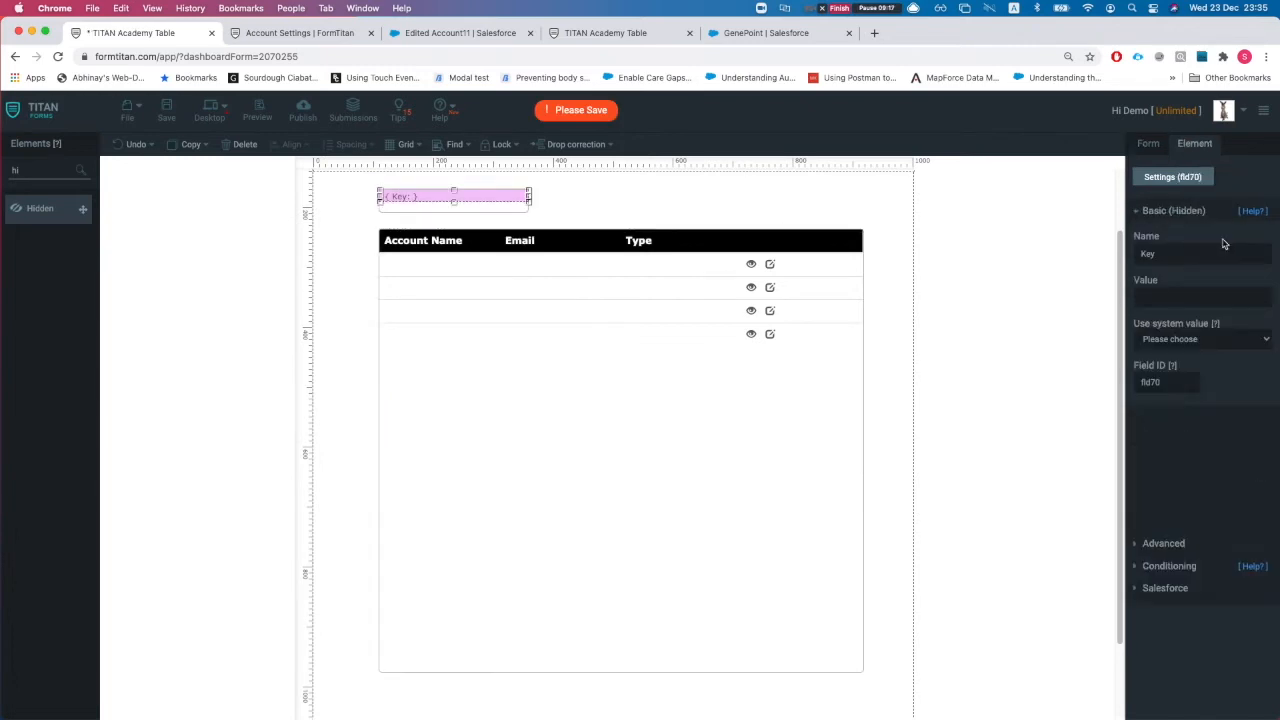
{"action": "double_click", "coordinate": [1166, 254]}
{"action": "type", "text": "edited acc"}
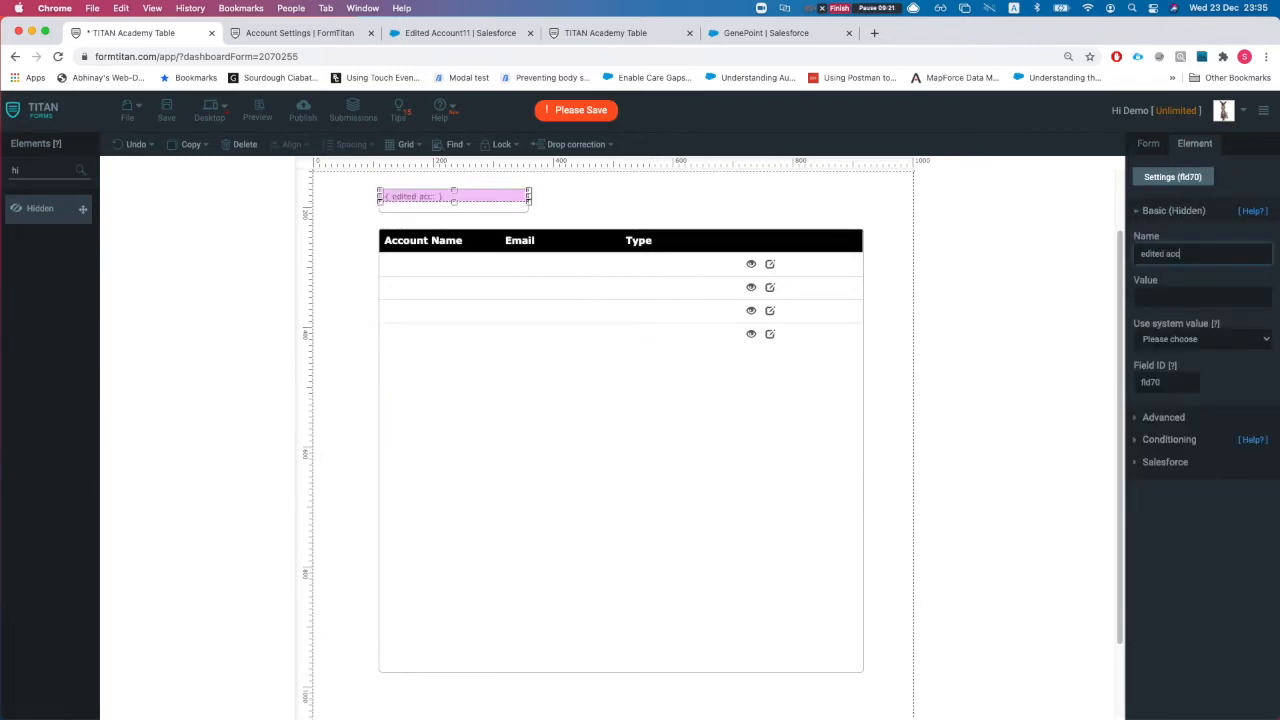
{"action": "left_click", "coordinate": [1152, 148]}
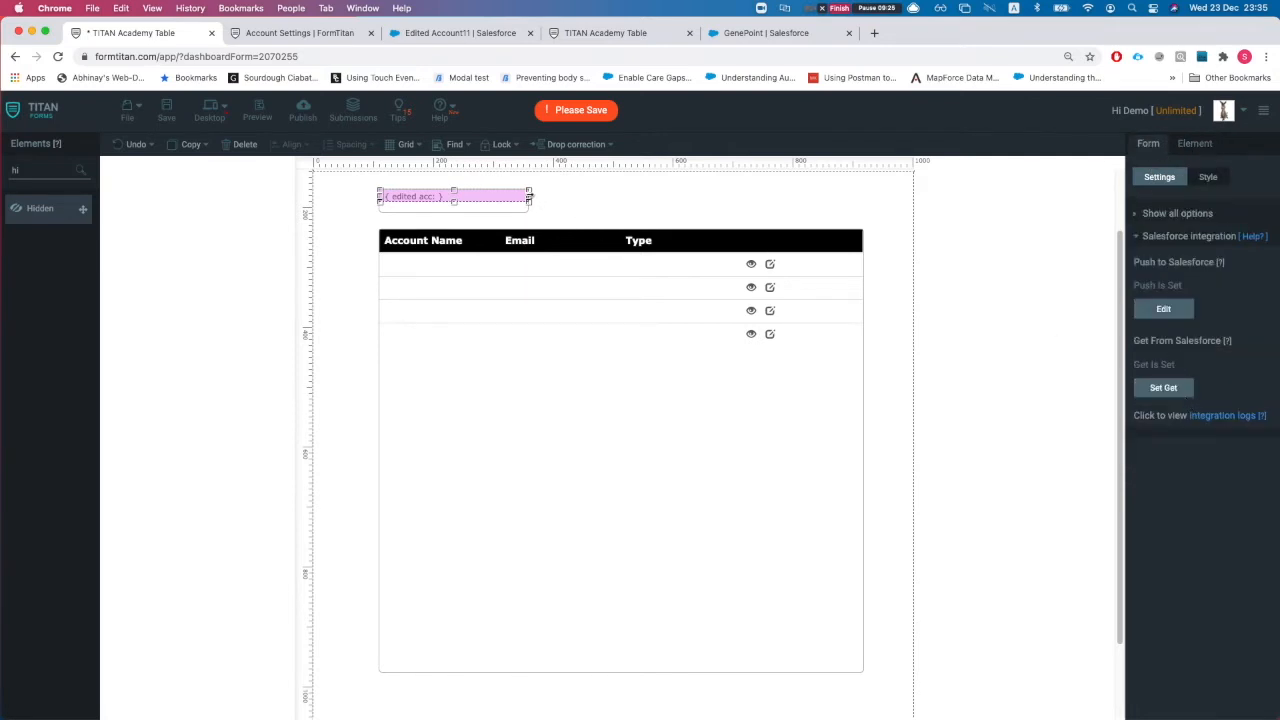
{"action": "left_click_drag", "start_coordinate": [529, 198], "coordinate": [616, 198]}
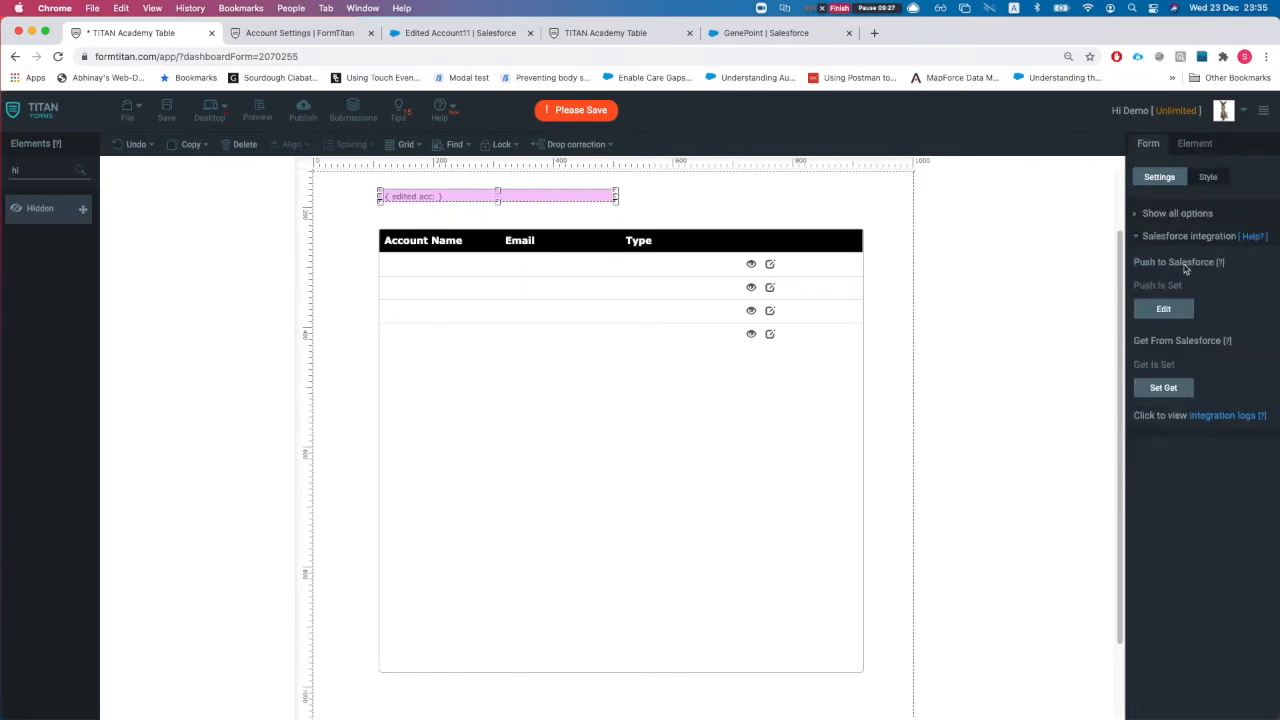
{"action": "left_click", "coordinate": [797, 349]}
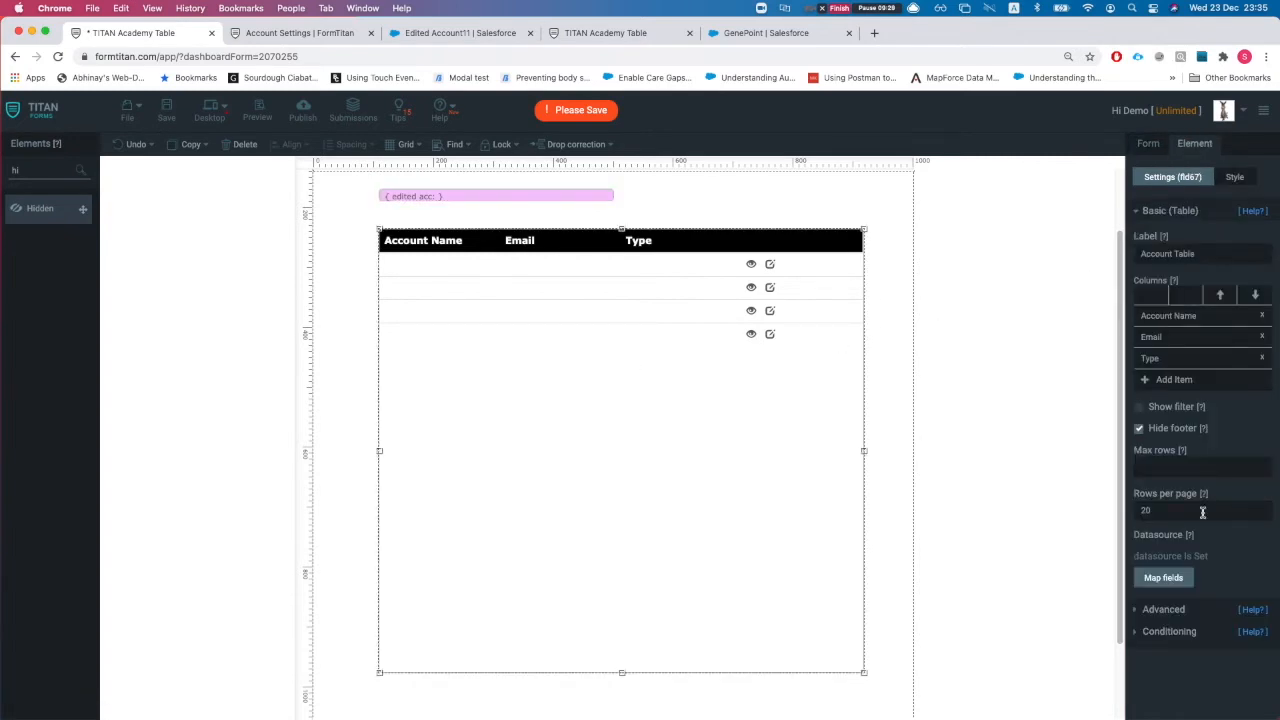
Step: In the table's edit form configuration, map the record ID to 'edited acc' and apply
{"action": "left_click", "coordinate": [1162, 609]}
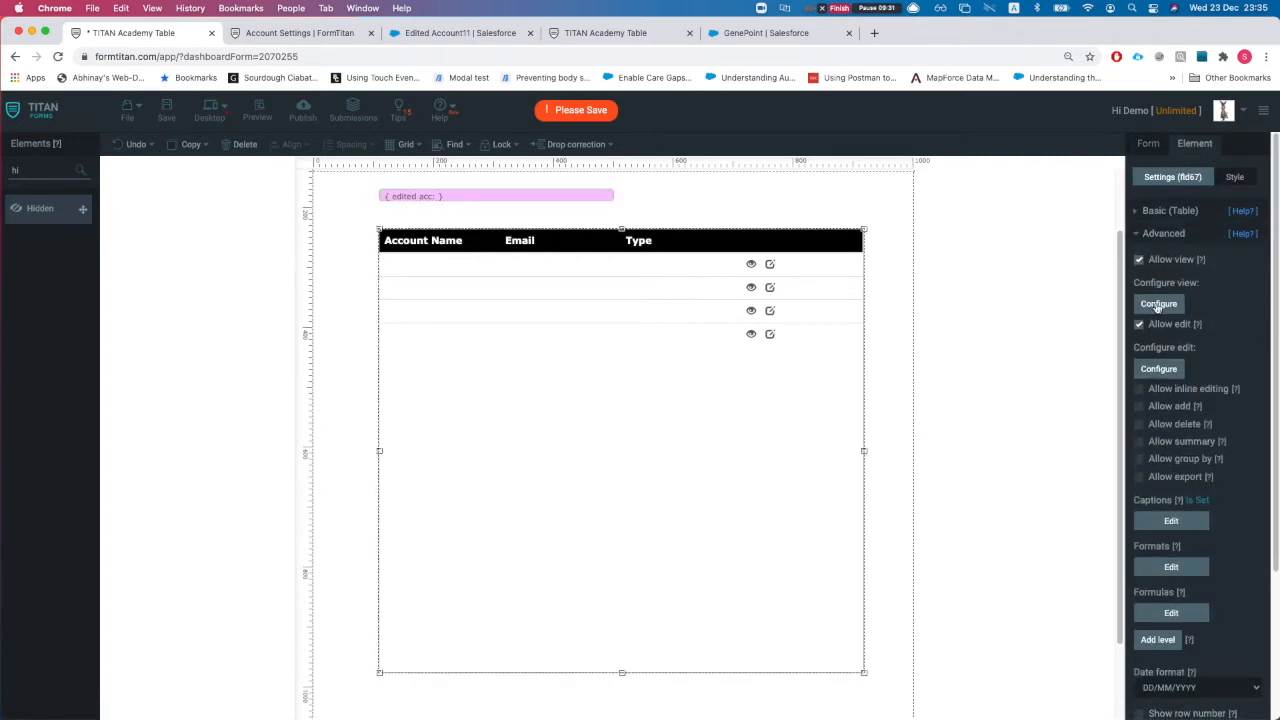
{"action": "left_click", "coordinate": [1158, 370]}
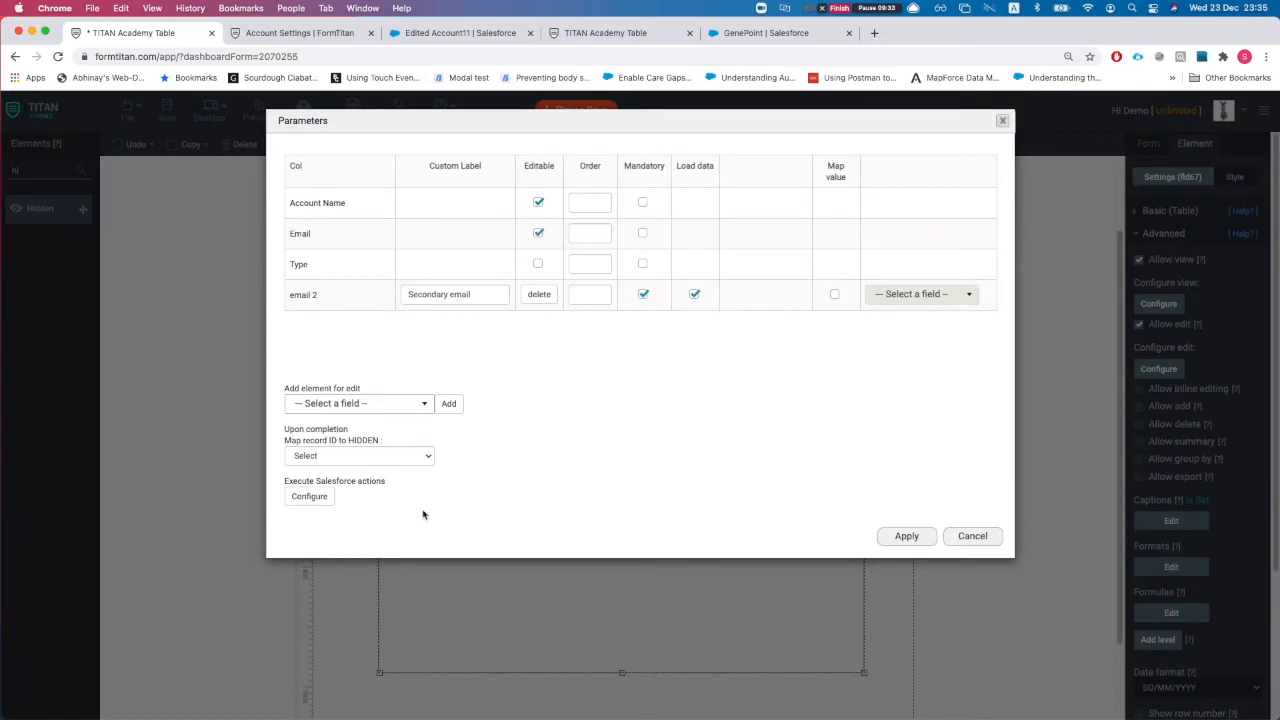
{"action": "left_click", "coordinate": [355, 455]}
{"action": "left_click", "coordinate": [340, 471]}
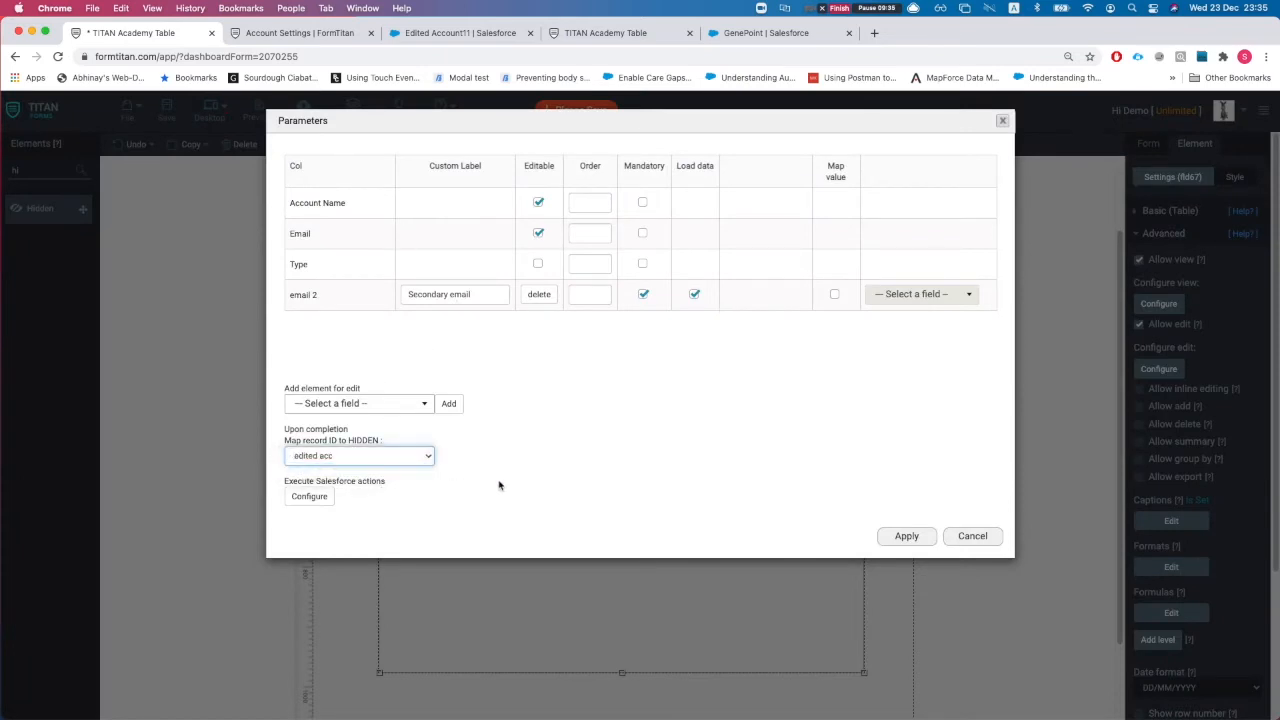
{"action": "left_click", "coordinate": [906, 537]}
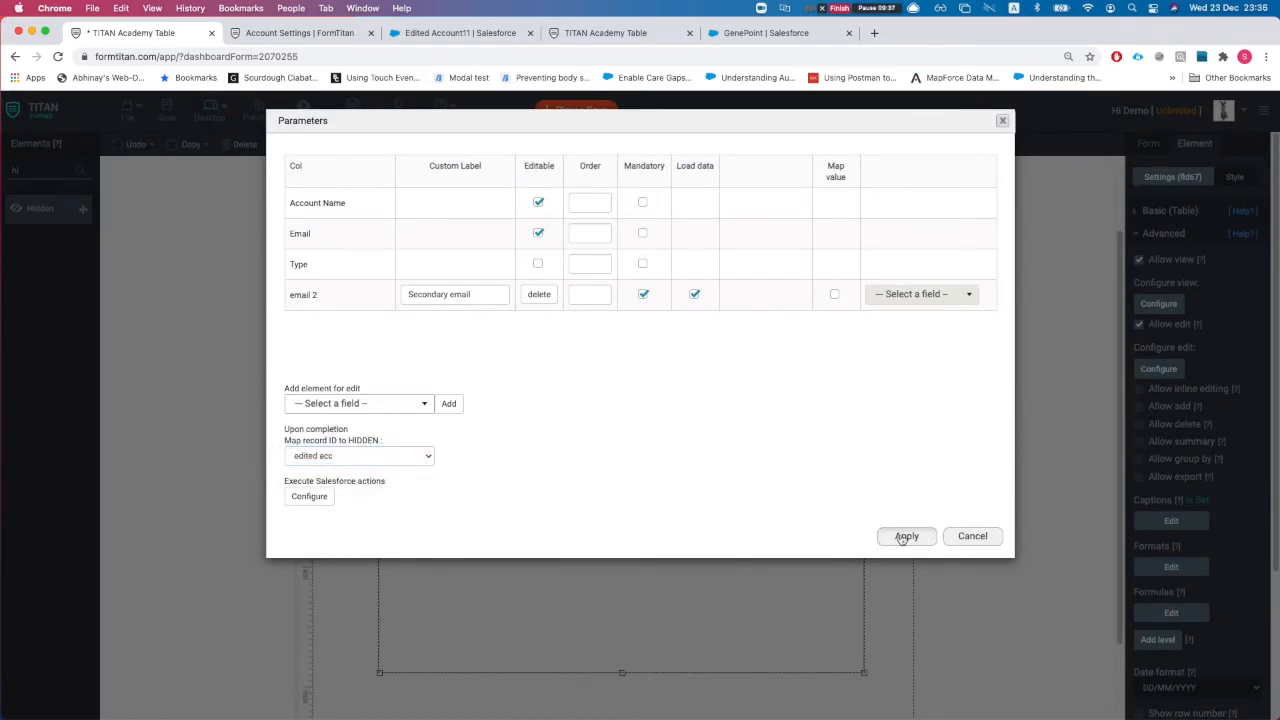
Step: Enable inline editing with record ID mapped to 'edited acc', Account Name and Email editable, then save
{"action": "scroll", "coordinate": [1172, 432], "scroll_direction": "down", "scroll_amount": 1}
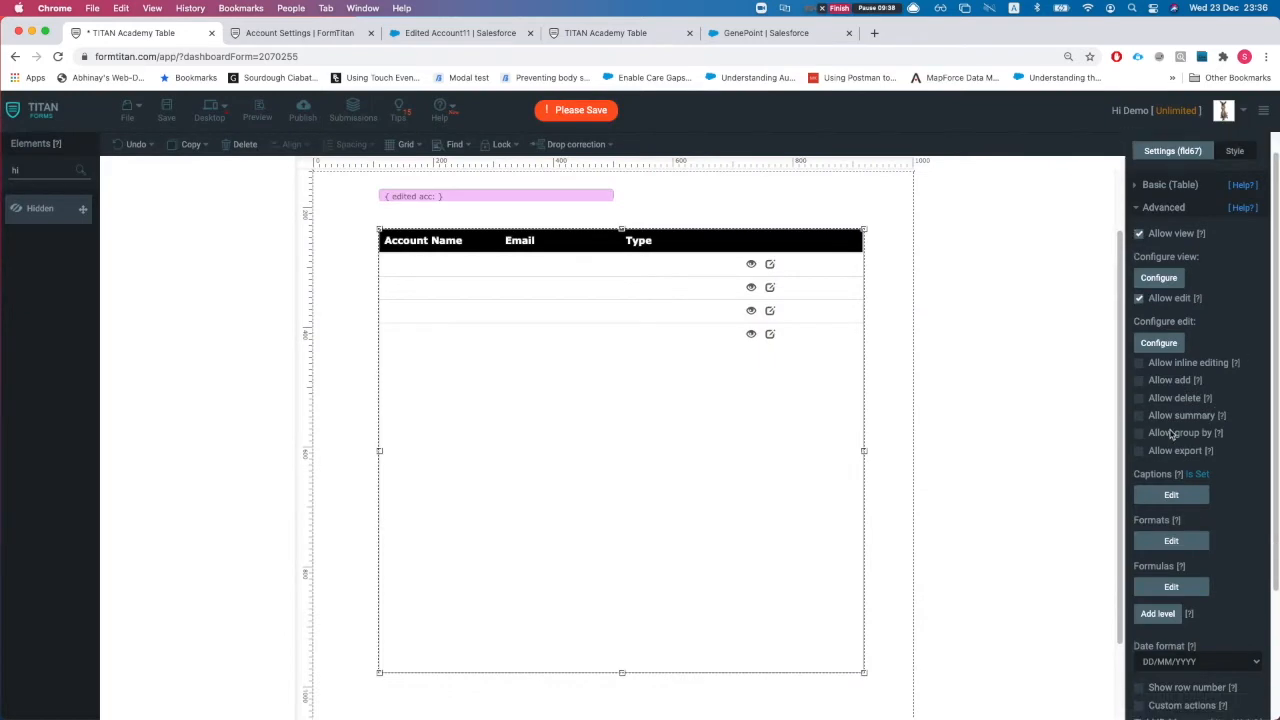
{"action": "left_click", "coordinate": [1138, 363]}
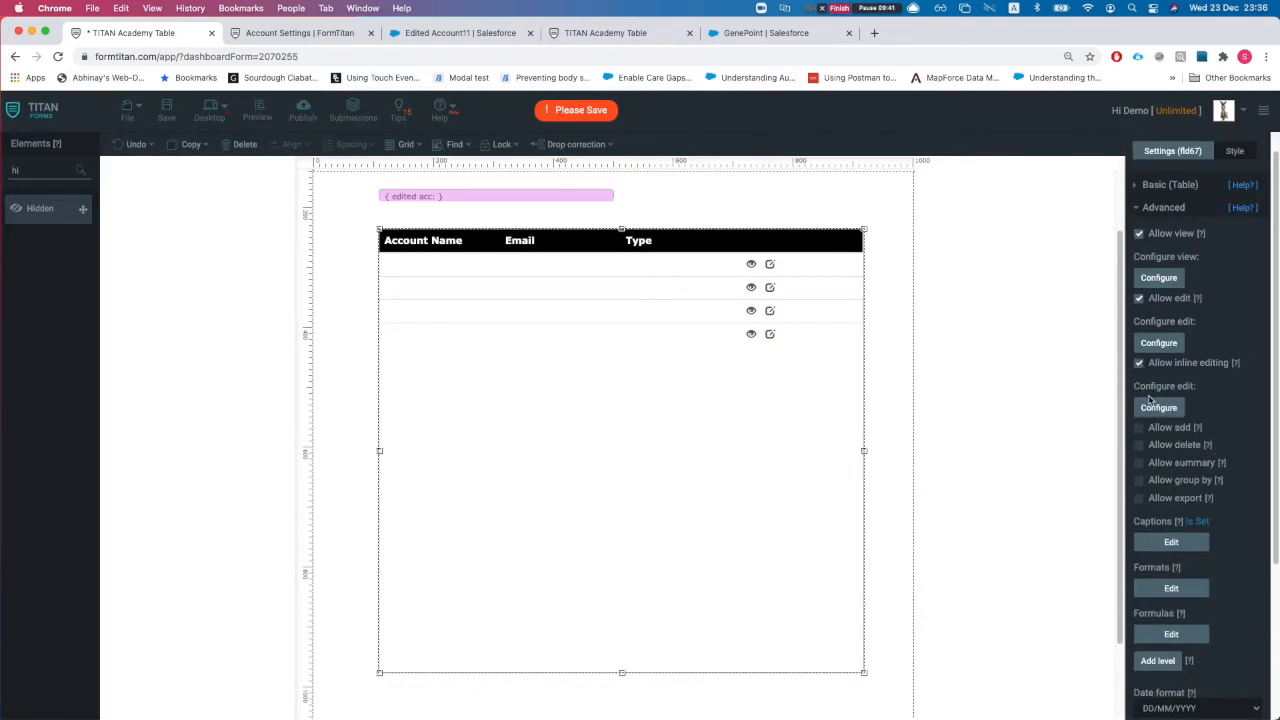
{"action": "left_click", "coordinate": [1158, 407]}
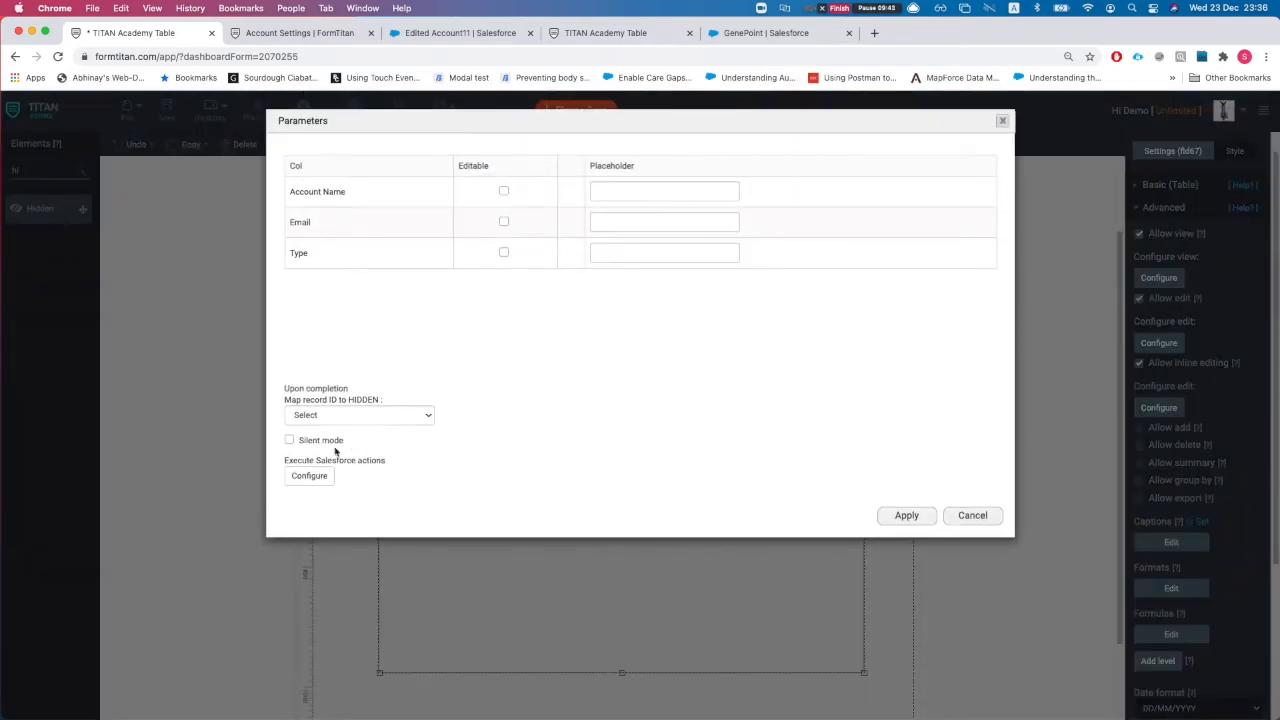
{"action": "left_click", "coordinate": [355, 416]}
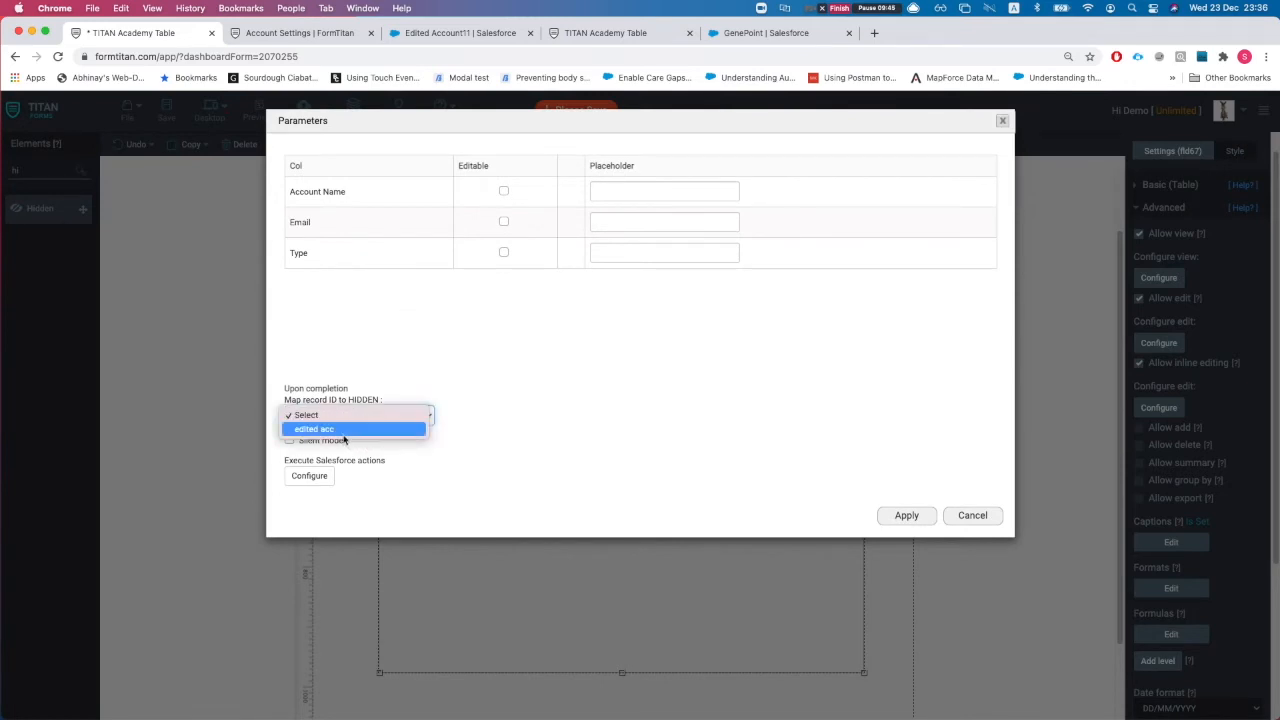
{"action": "left_click", "coordinate": [345, 427]}
{"action": "left_click", "coordinate": [445, 215]}
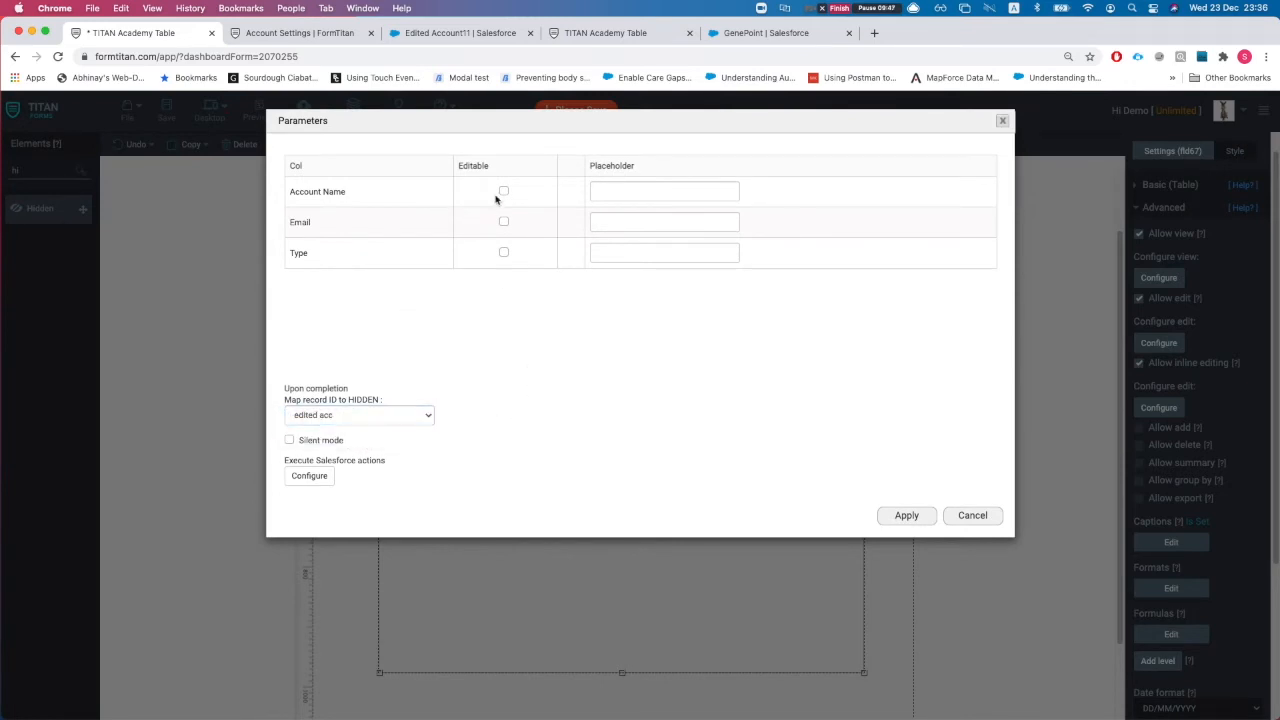
{"action": "left_click", "coordinate": [503, 192]}
{"action": "left_click", "coordinate": [505, 223]}
{"action": "left_click", "coordinate": [889, 518]}
{"action": "left_click", "coordinate": [166, 117]}
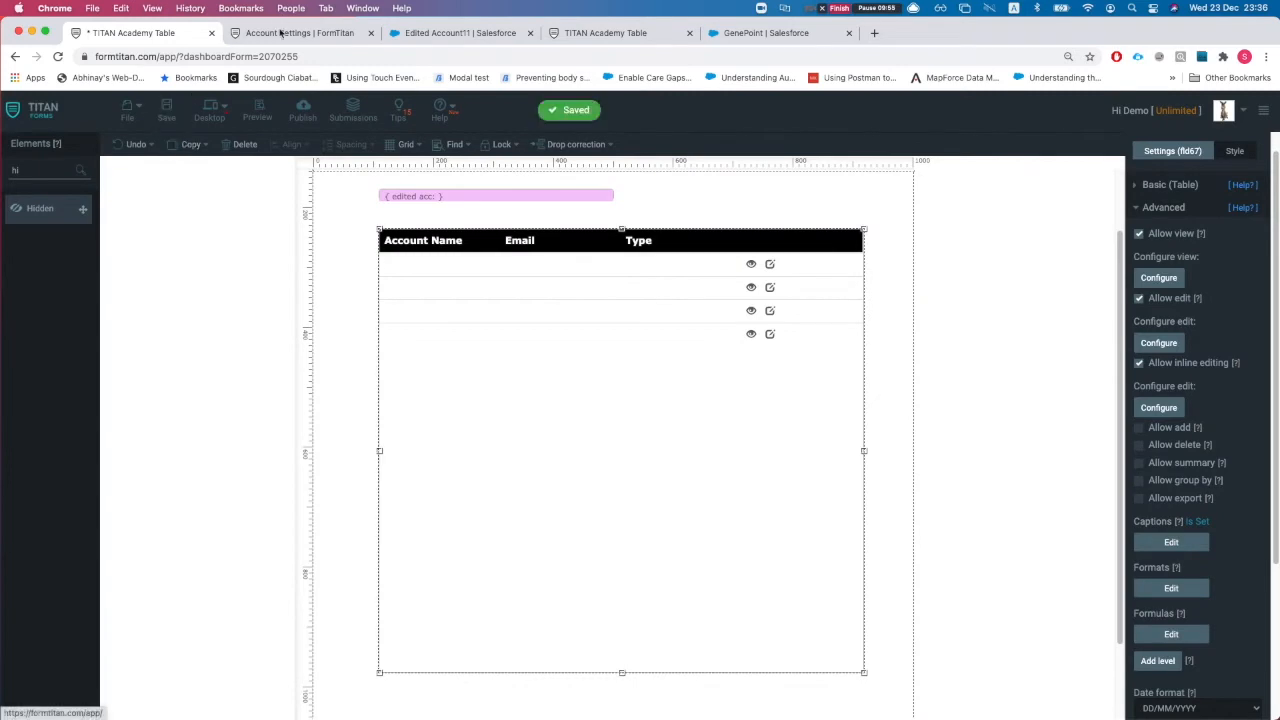
Step: Reload the live table and inline-rename Edited Account11 to Edited Account
{"action": "left_click", "coordinate": [298, 33]}
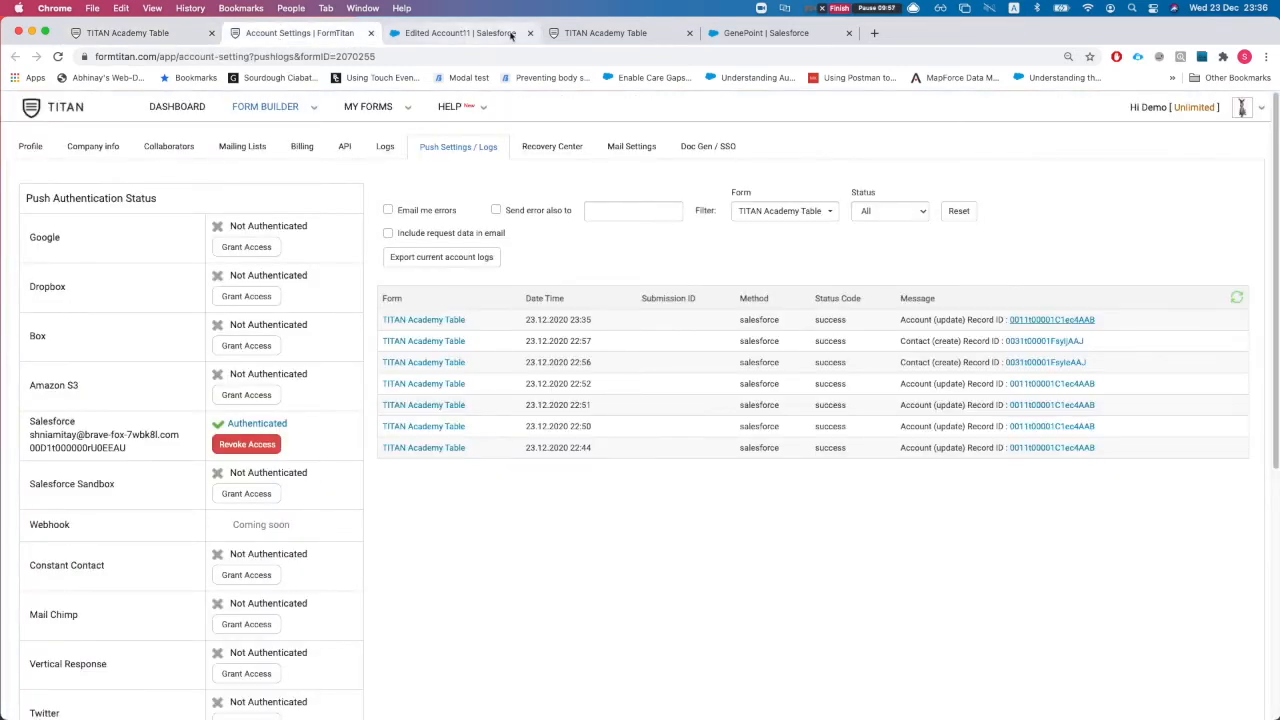
{"action": "left_click_drag", "start_coordinate": [620, 33], "coordinate": [321, 40]}
{"action": "key", "text": "super+r"}
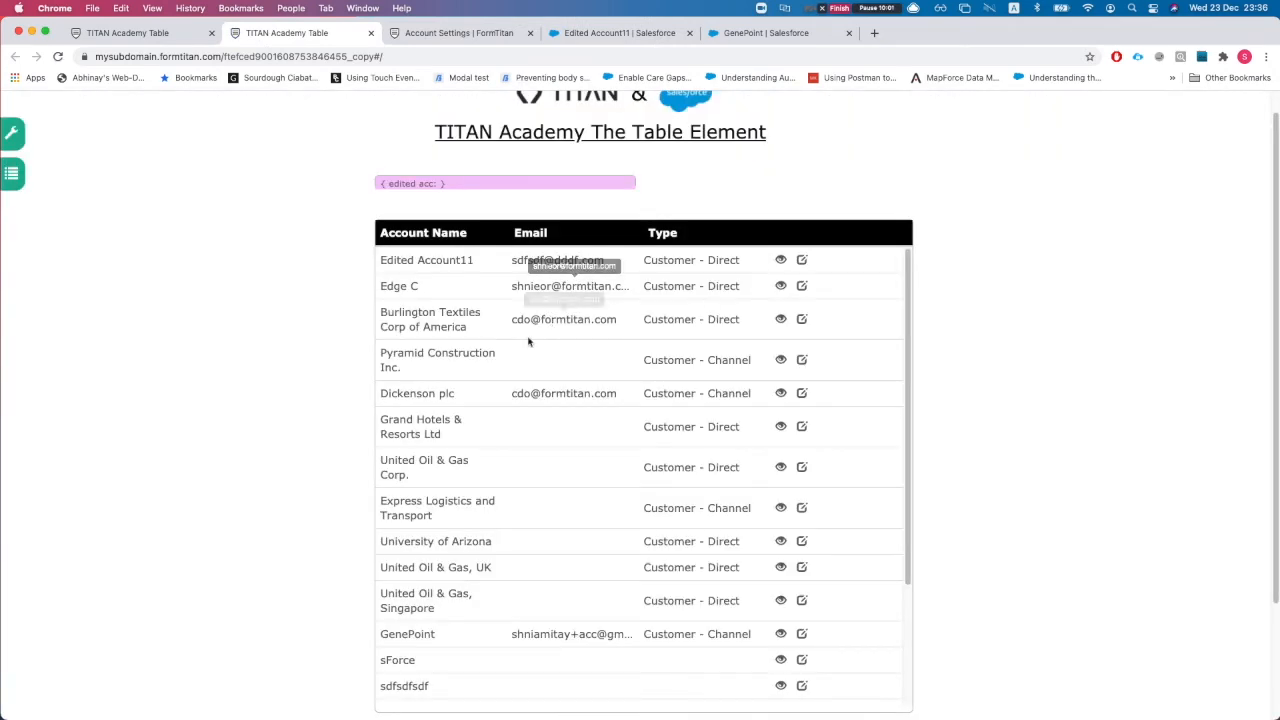
{"action": "double_click", "coordinate": [457, 272]}
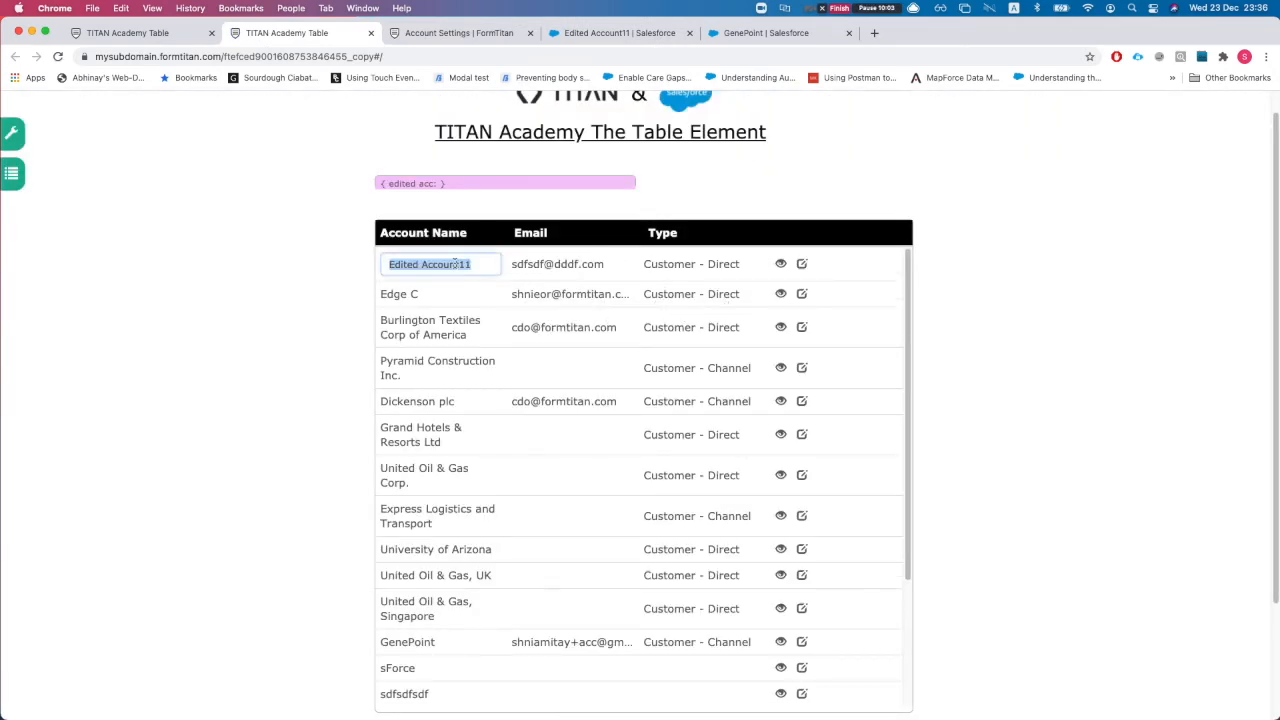
{"action": "key", "text": "Right"}
{"action": "key", "text": "BackSpace"}
{"action": "key", "text": "BackSpace"}
{"action": "key", "text": "Return"}
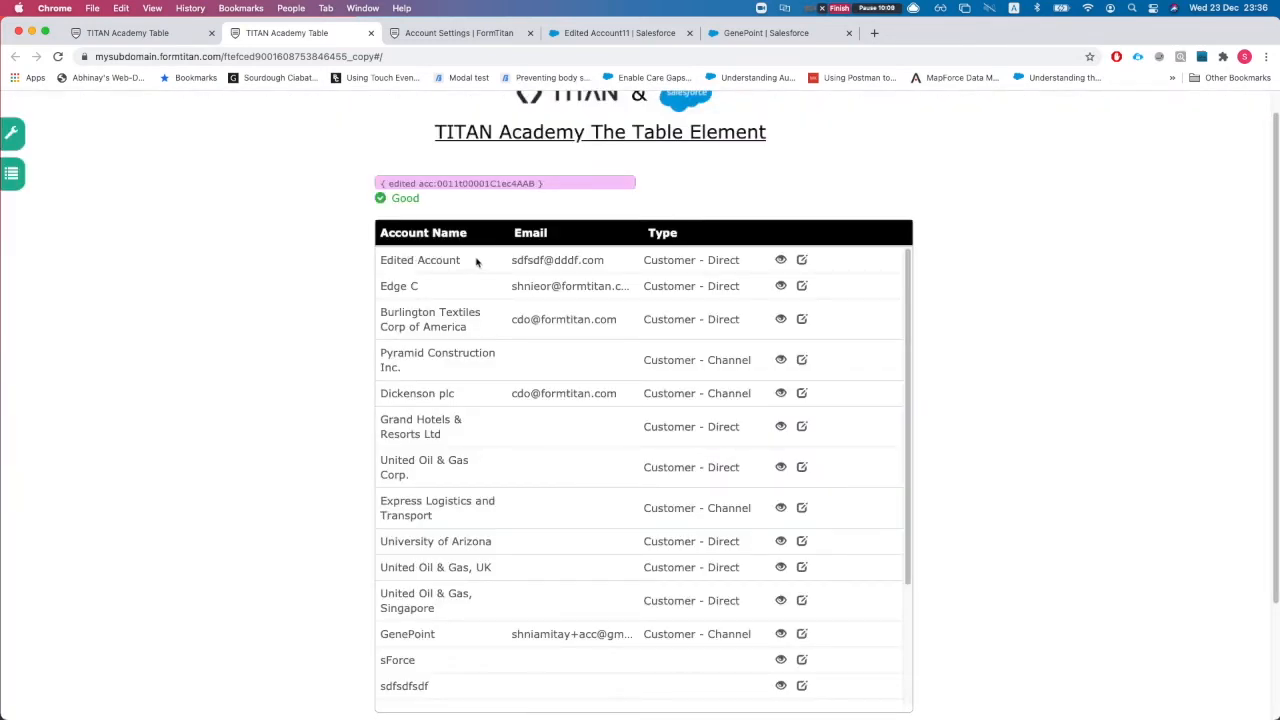
Step: Copy the returned record ID, reload the Salesforce account to verify its Details, then return to the builder
{"action": "double_click", "coordinate": [477, 181]}
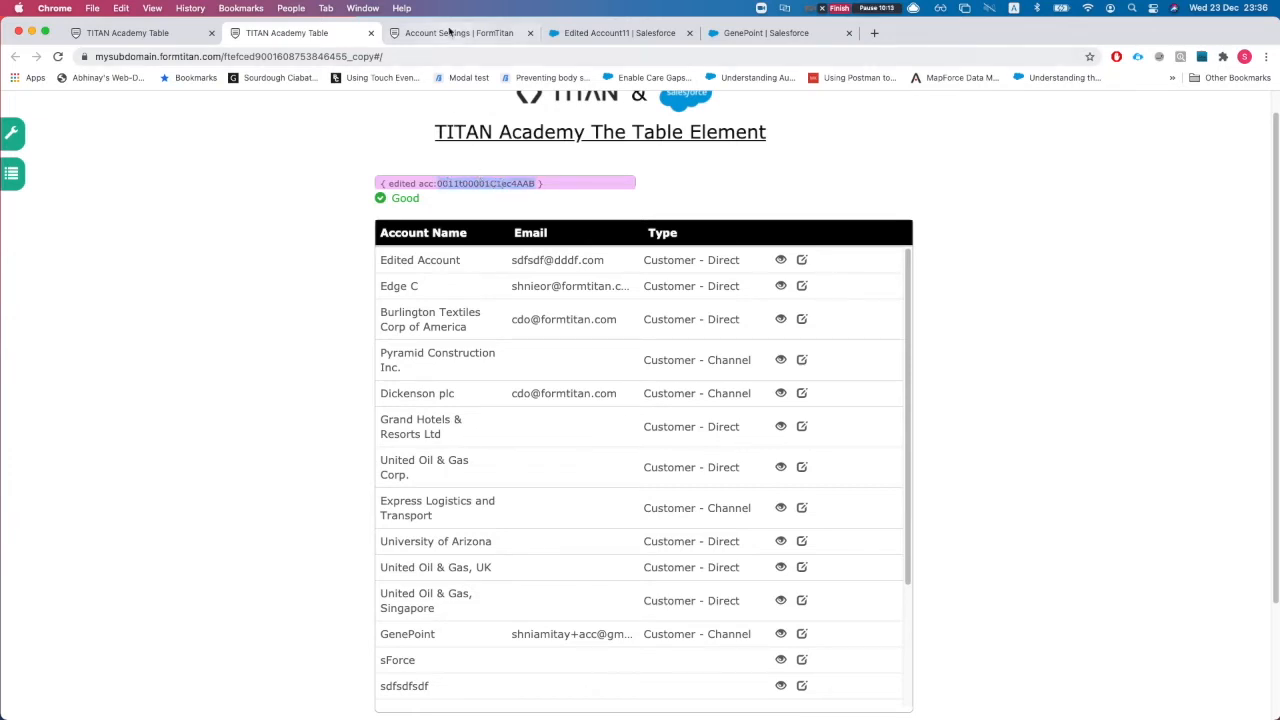
{"action": "left_click", "coordinate": [465, 36]}
{"action": "left_click_drag", "start_coordinate": [629, 38], "coordinate": [457, 43]}
{"action": "key", "text": "super+r"}
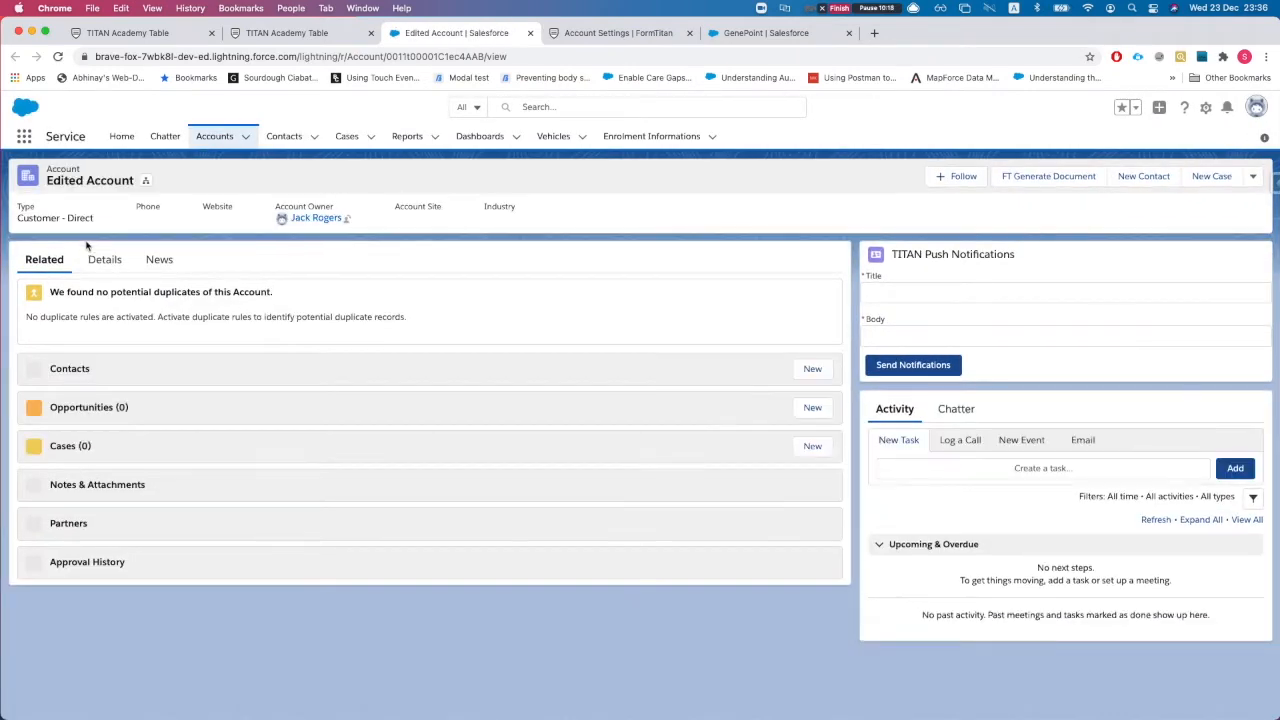
{"action": "left_click", "coordinate": [104, 260]}
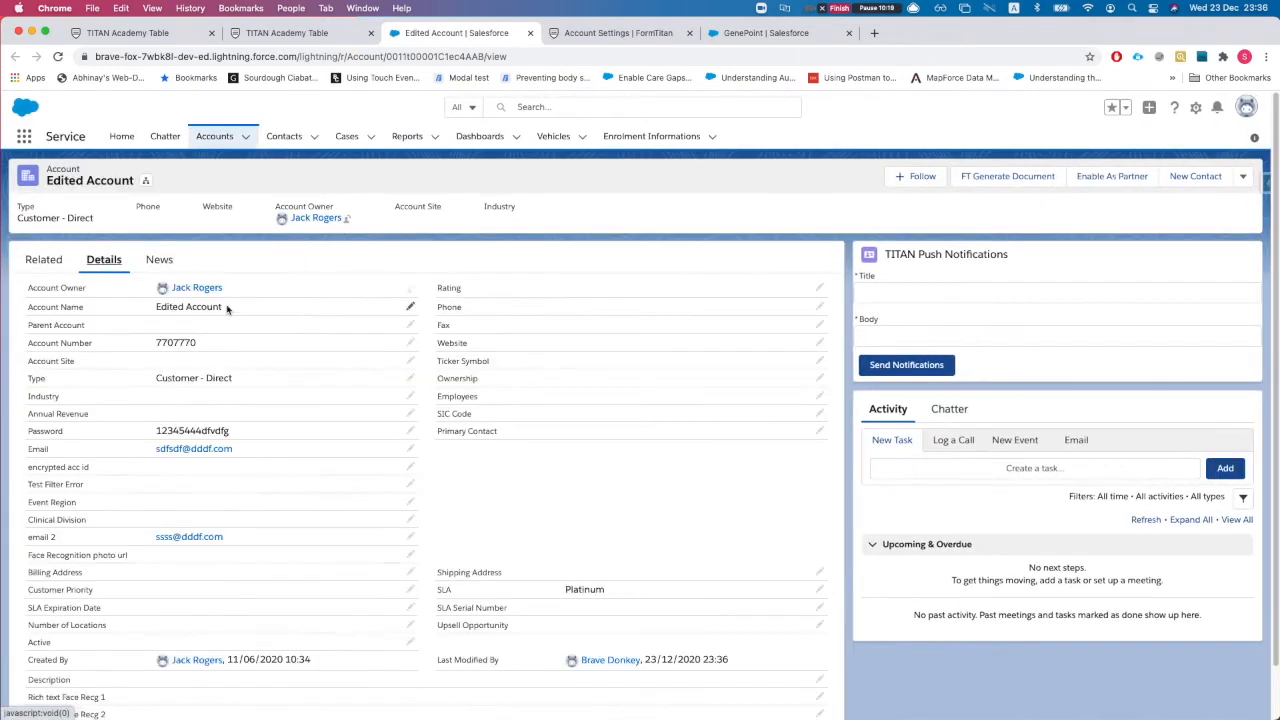
{"action": "left_click", "coordinate": [140, 33]}
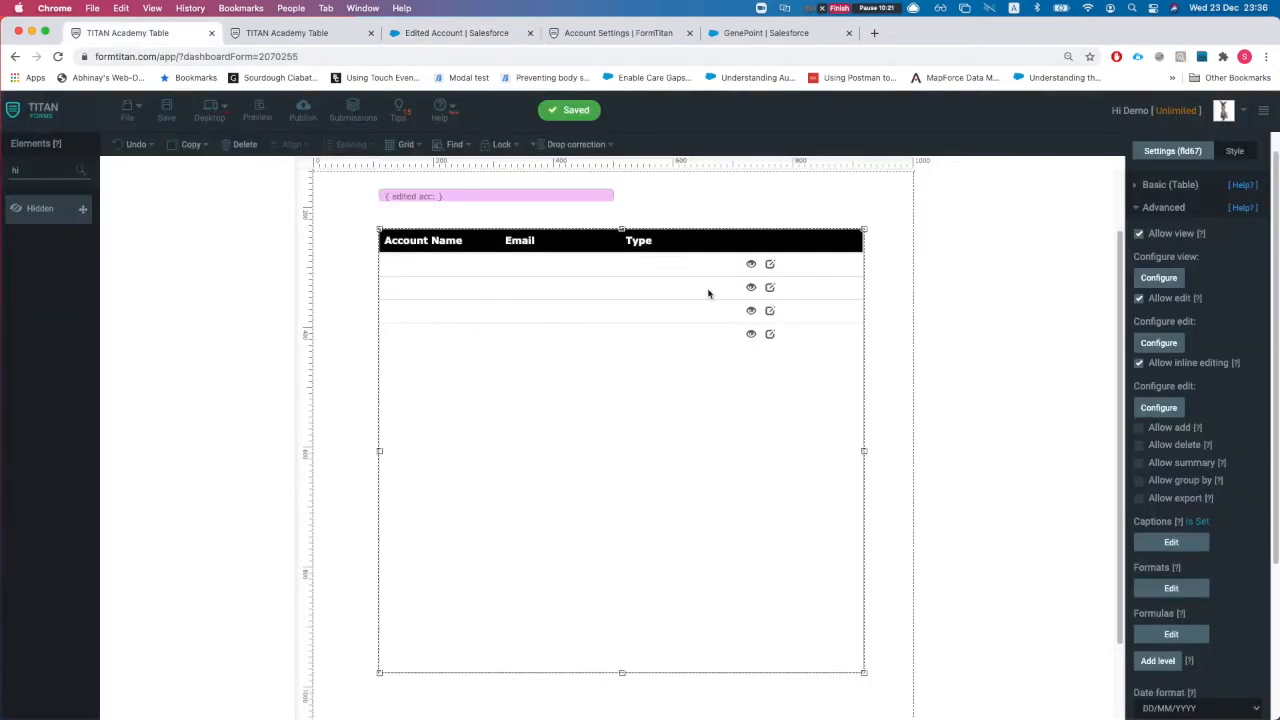
Step: Review the inline-editing parameters and Salesforce actions, apply them, and nudge the account table left
{"action": "left_click", "coordinate": [1158, 408]}
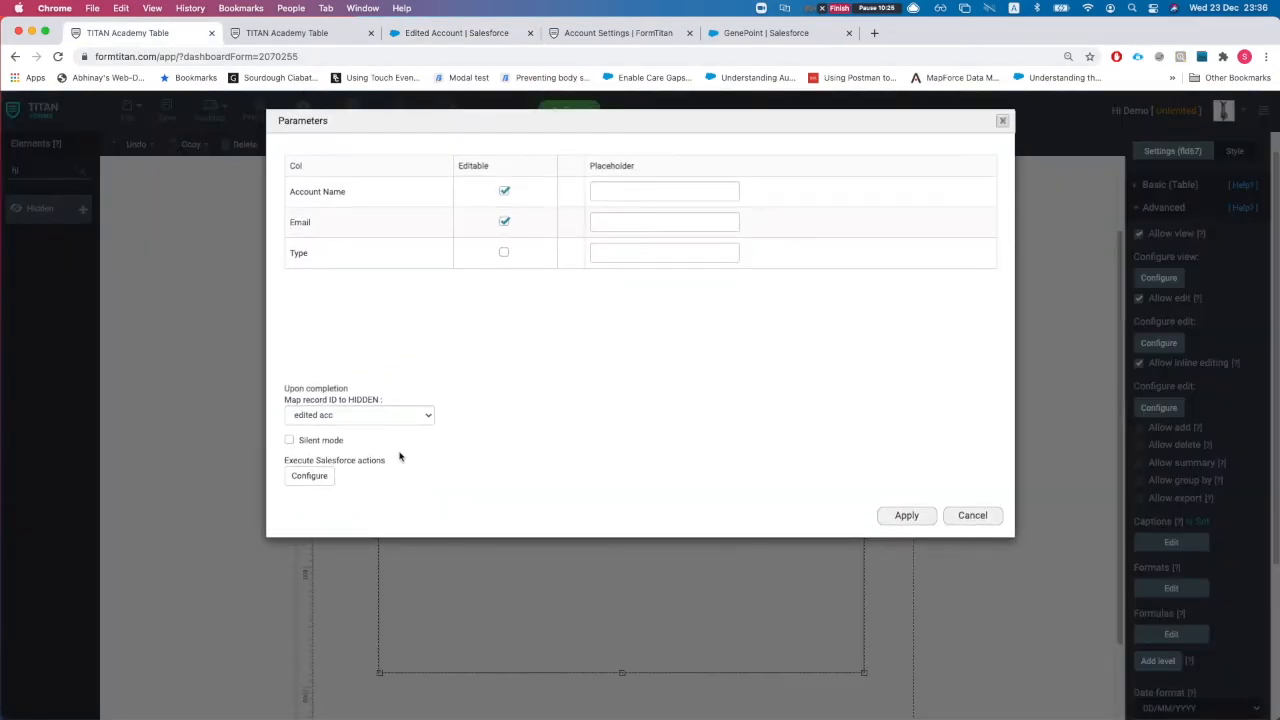
{"action": "left_click", "coordinate": [309, 475]}
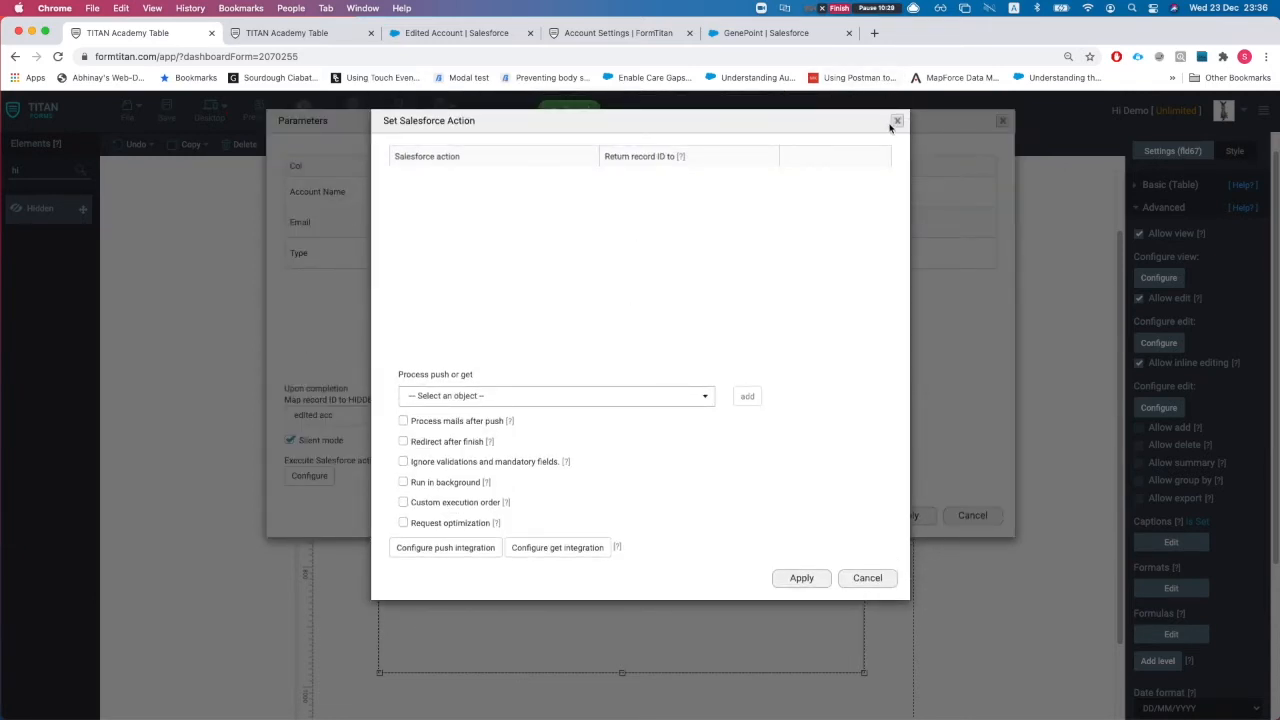
{"action": "left_click", "coordinate": [896, 121]}
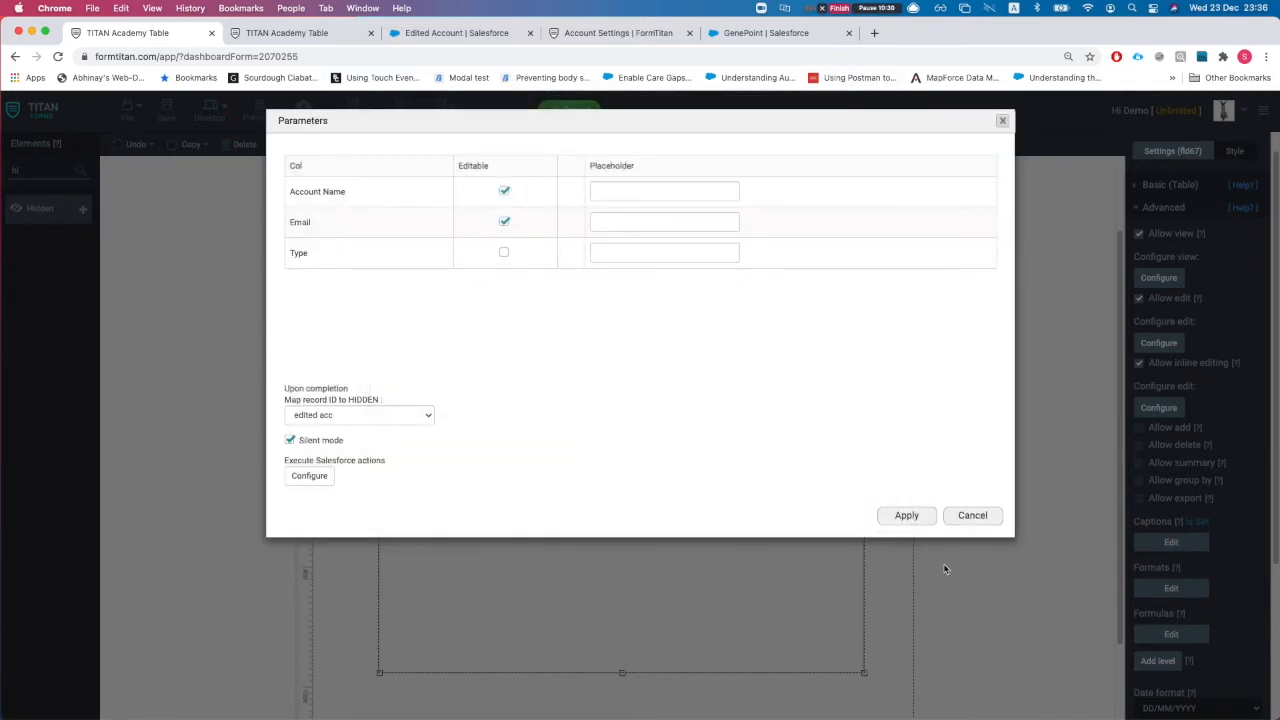
{"action": "left_click", "coordinate": [906, 515]}
{"action": "left_click_drag", "start_coordinate": [723, 452], "coordinate": [688, 451]}
Step: Widen the account table to the right, save the form, and reload the published form
{"action": "left_click_drag", "start_coordinate": [817, 450], "coordinate": [895, 450]}
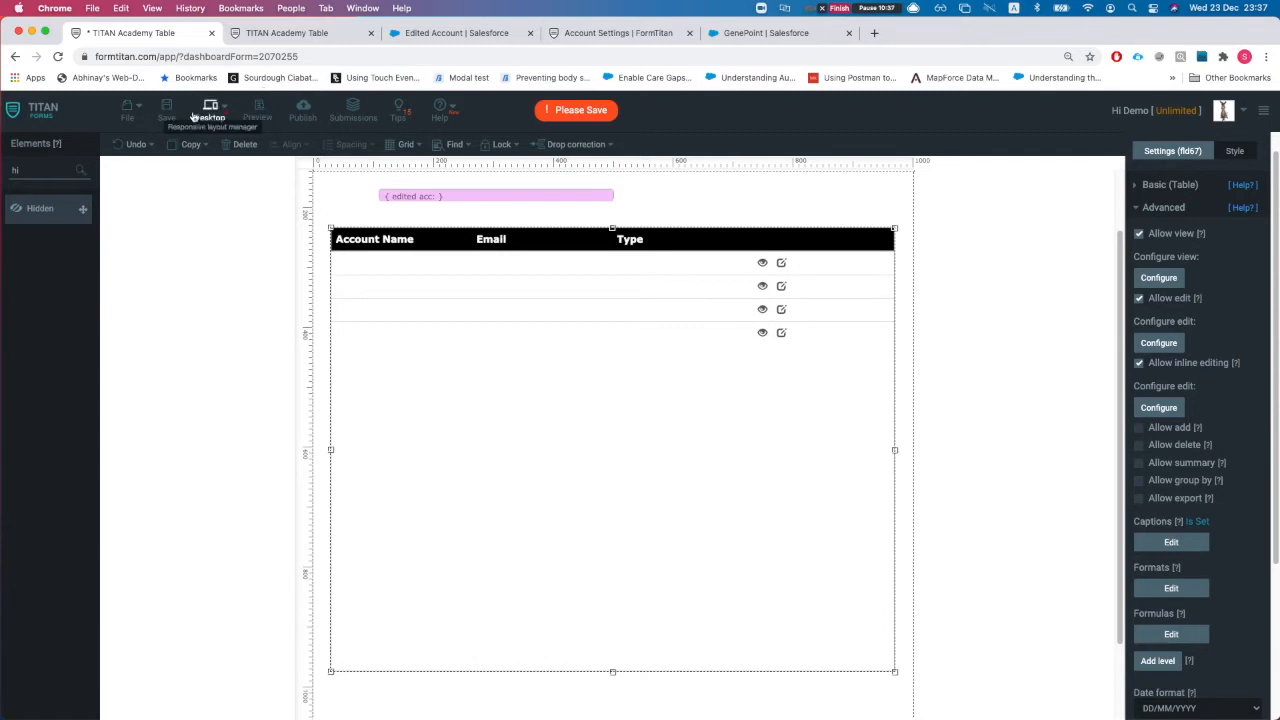
{"action": "left_click", "coordinate": [166, 110]}
{"action": "left_click", "coordinate": [285, 33]}
{"action": "key", "text": "super+r"}
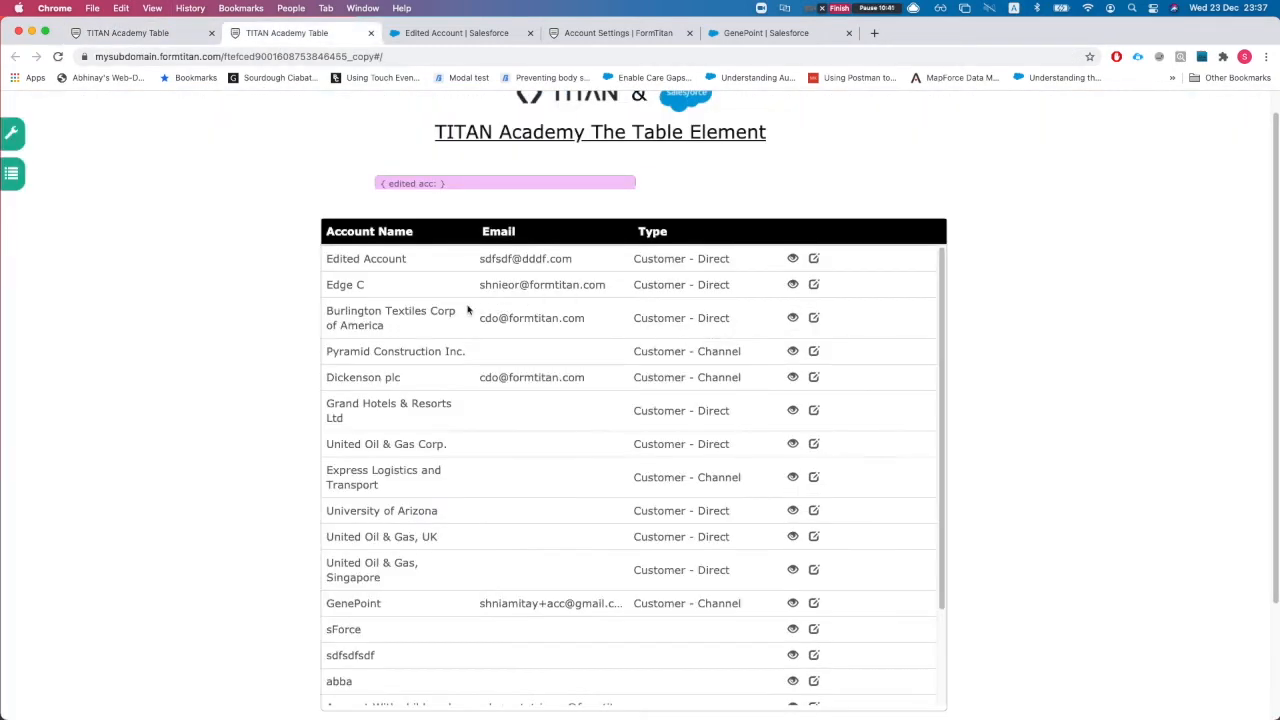
Step: Inline-rename the first account to Edited Account111 in the live table, then return to the builder
{"action": "left_click", "coordinate": [407, 261]}
{"action": "left_click", "coordinate": [443, 260]}
{"action": "type", "text": "111"}
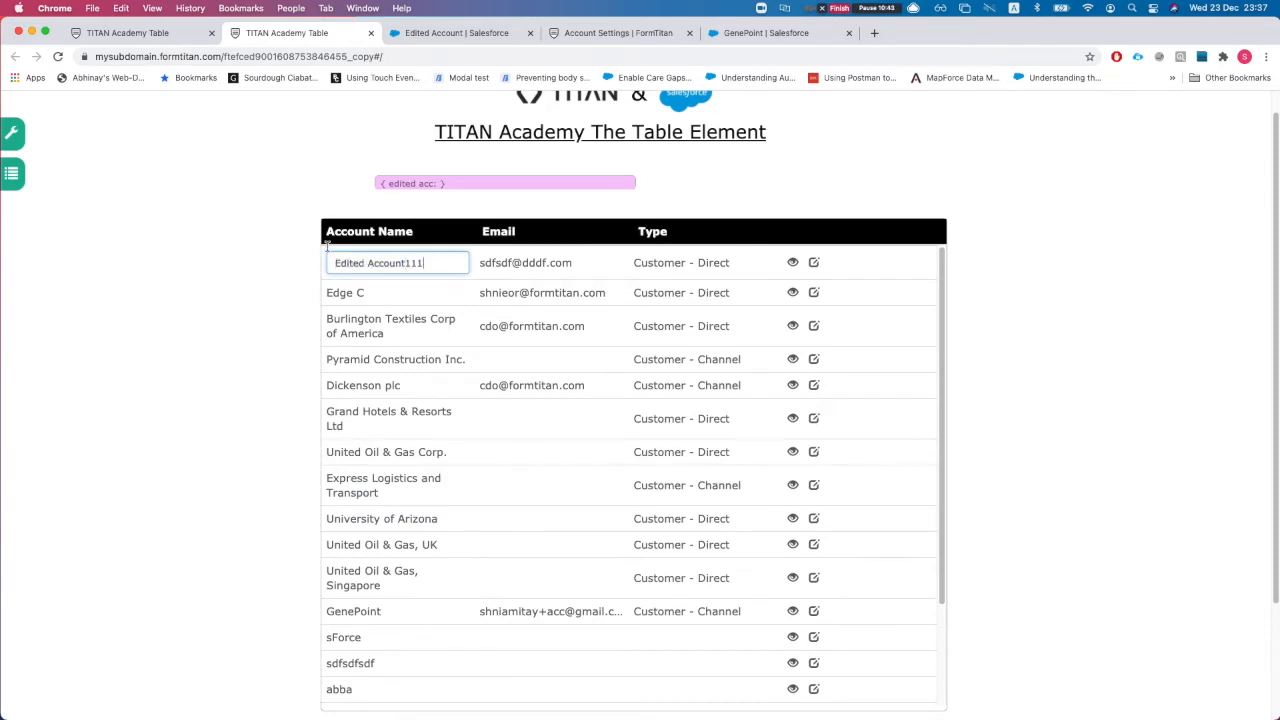
{"action": "left_click", "coordinate": [289, 255]}
{"action": "scroll", "coordinate": [474, 340], "scroll_direction": "down", "scroll_amount": 3}
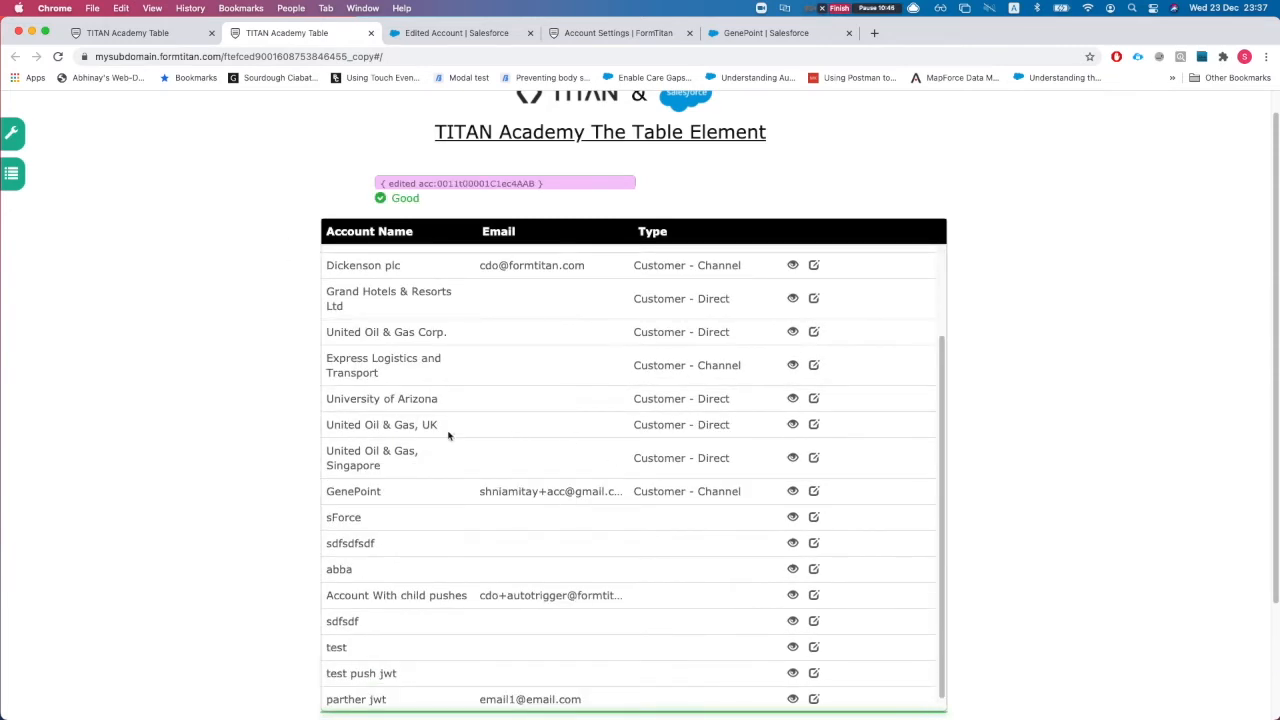
{"action": "scroll", "coordinate": [456, 376], "scroll_direction": "up", "scroll_amount": 1}
{"action": "scroll", "coordinate": [480, 245], "scroll_direction": "up", "scroll_amount": 1}
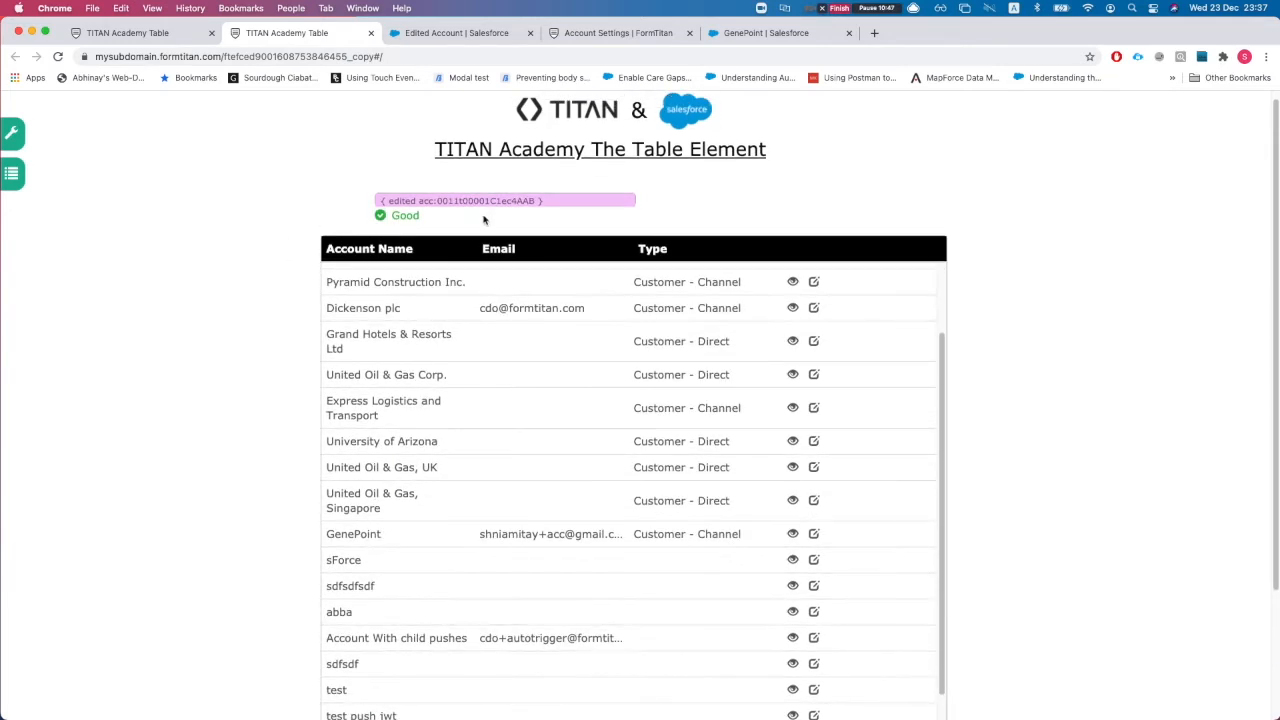
{"action": "scroll", "coordinate": [440, 368], "scroll_direction": "up", "scroll_amount": 3}
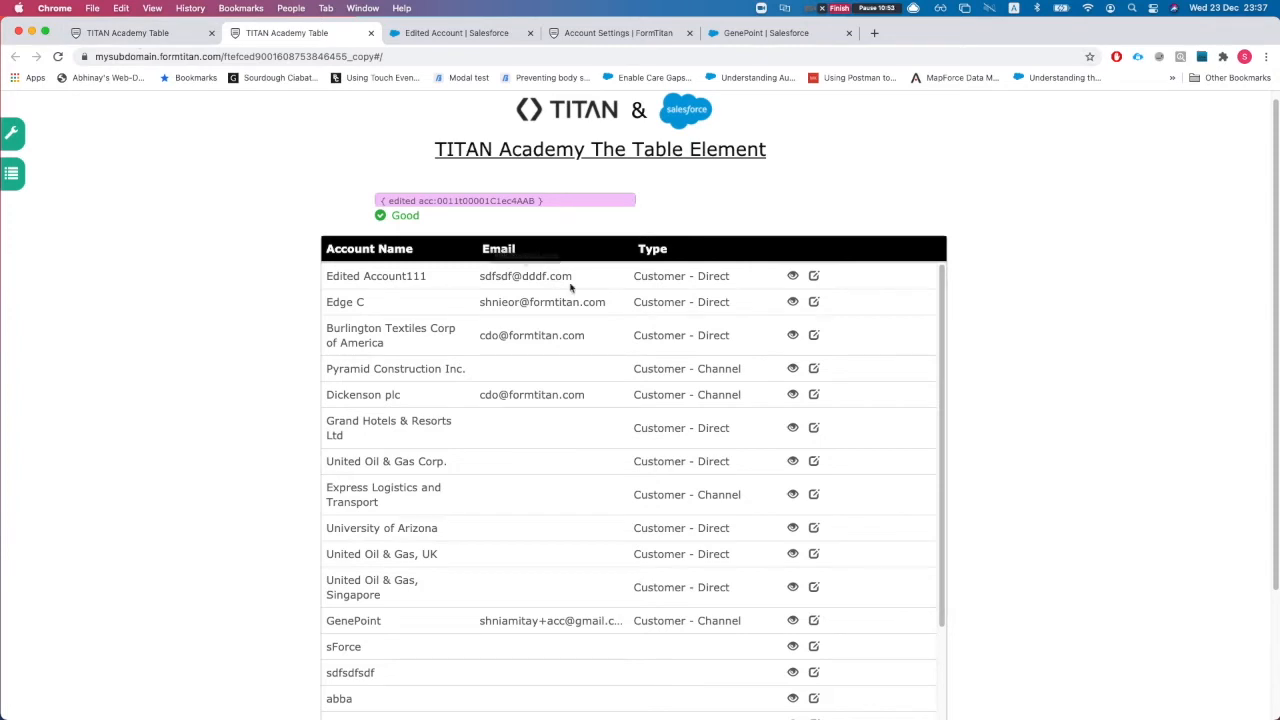
{"action": "left_click", "coordinate": [120, 36]}
{"action": "scroll", "coordinate": [891, 503], "scroll_direction": "down", "scroll_amount": 2}
{"action": "scroll", "coordinate": [1136, 451], "scroll_direction": "up", "scroll_amount": 1}
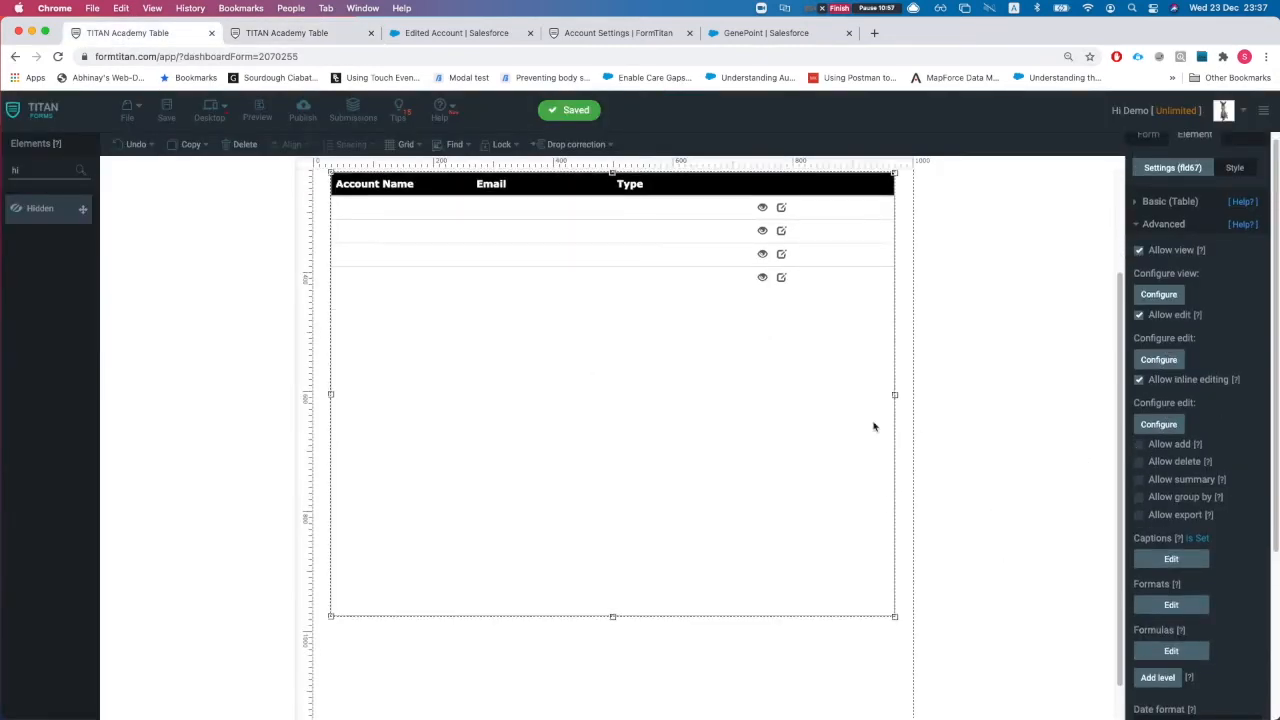
Step: Use Add level in the table's Advanced settings to create level 2 with Col 1, Col 2, Col 3
{"action": "scroll", "coordinate": [874, 428], "scroll_direction": "up", "scroll_amount": 1}
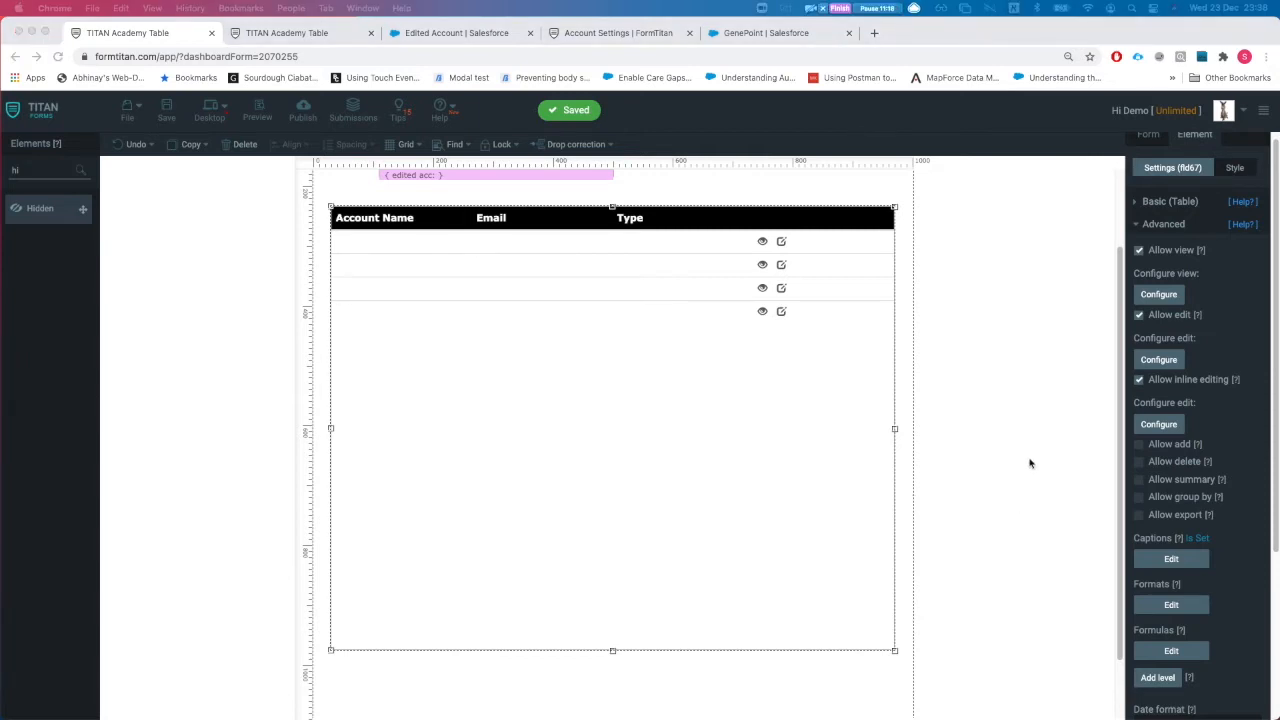
{"action": "scroll", "coordinate": [1215, 493], "scroll_direction": "down", "scroll_amount": 5}
{"action": "scroll", "coordinate": [1190, 400], "scroll_direction": "up", "scroll_amount": 4}
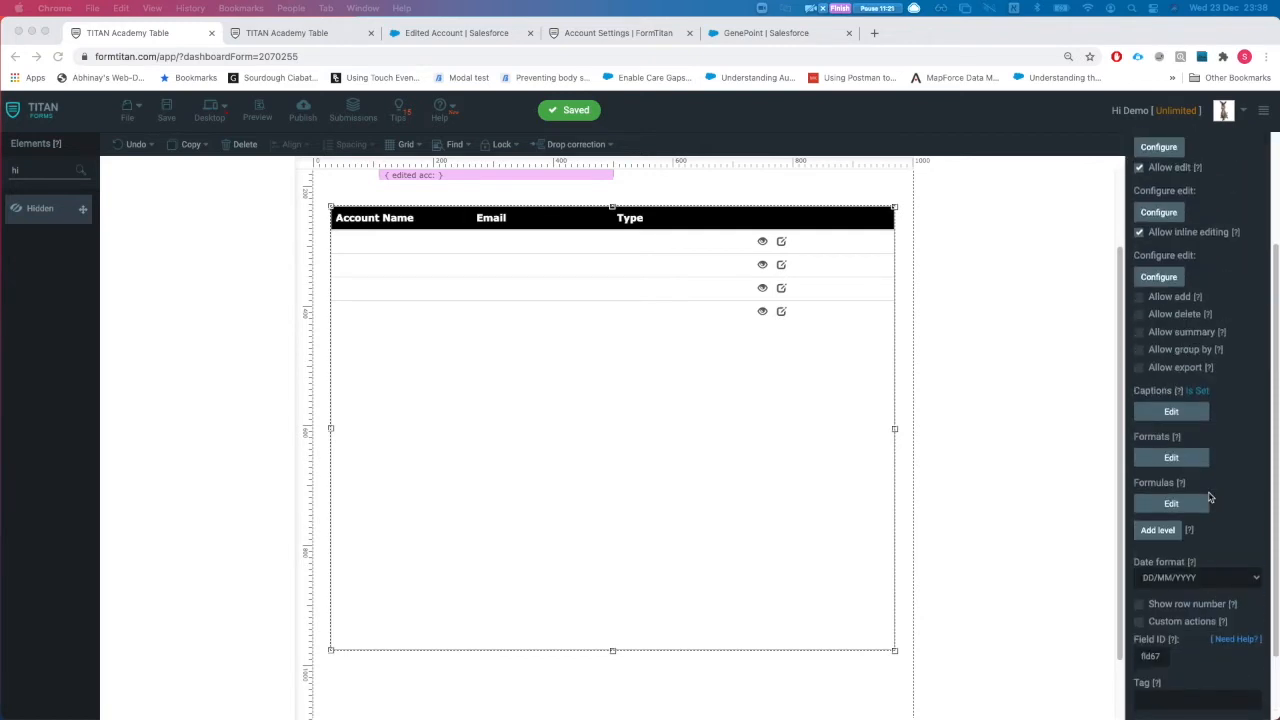
{"action": "scroll", "coordinate": [1190, 420], "scroll_direction": "down", "scroll_amount": 3}
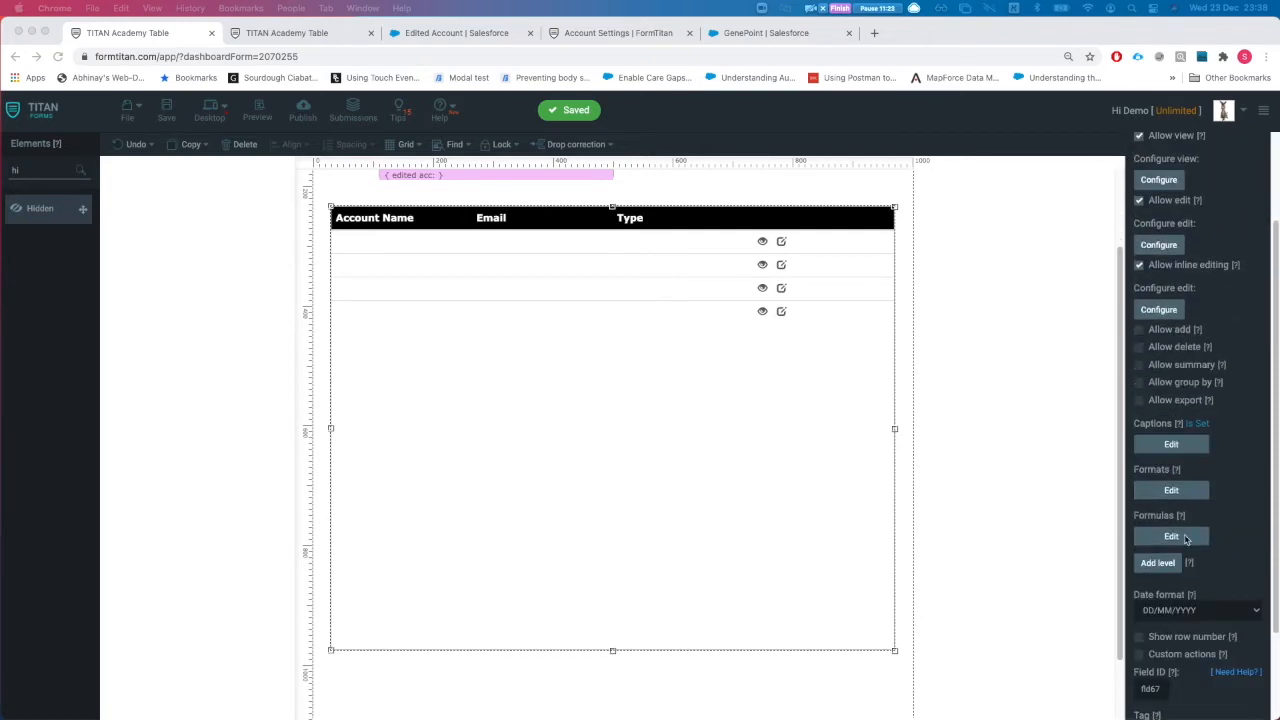
{"action": "left_click", "coordinate": [1160, 564]}
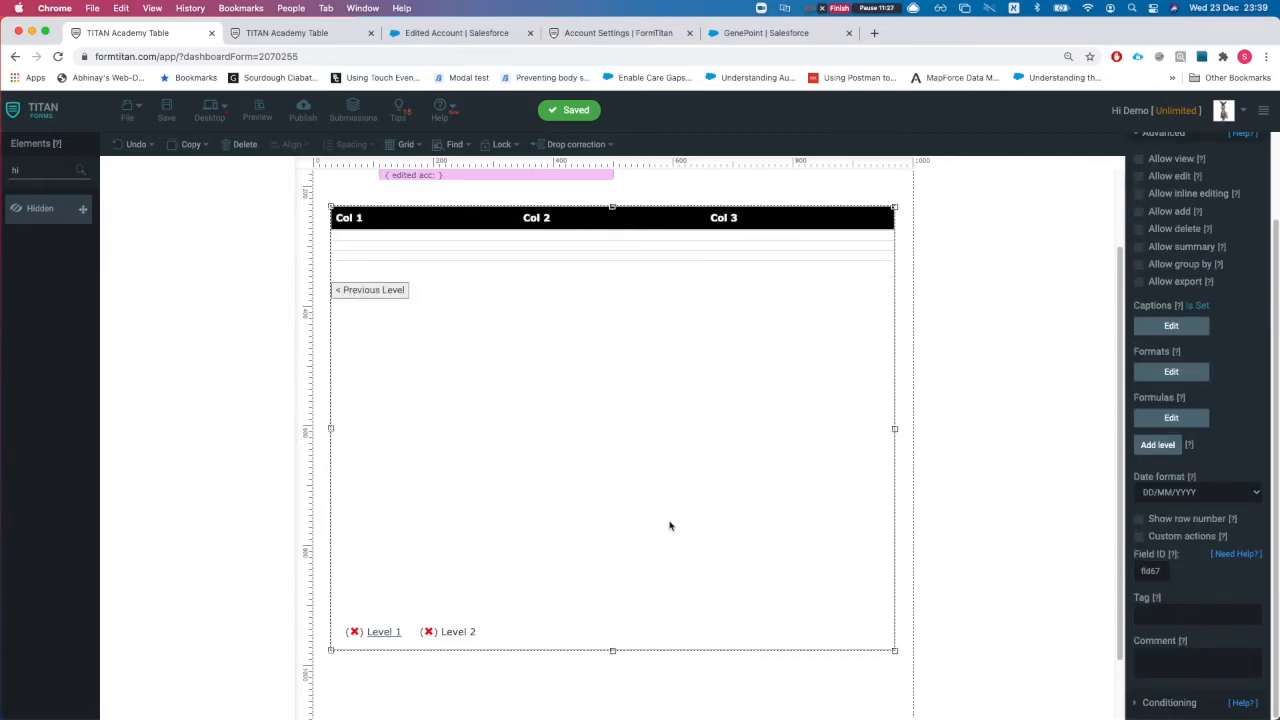
Step: Switch to the table's Level 2 and expand its Basic (Table) settings
{"action": "left_click", "coordinate": [378, 632]}
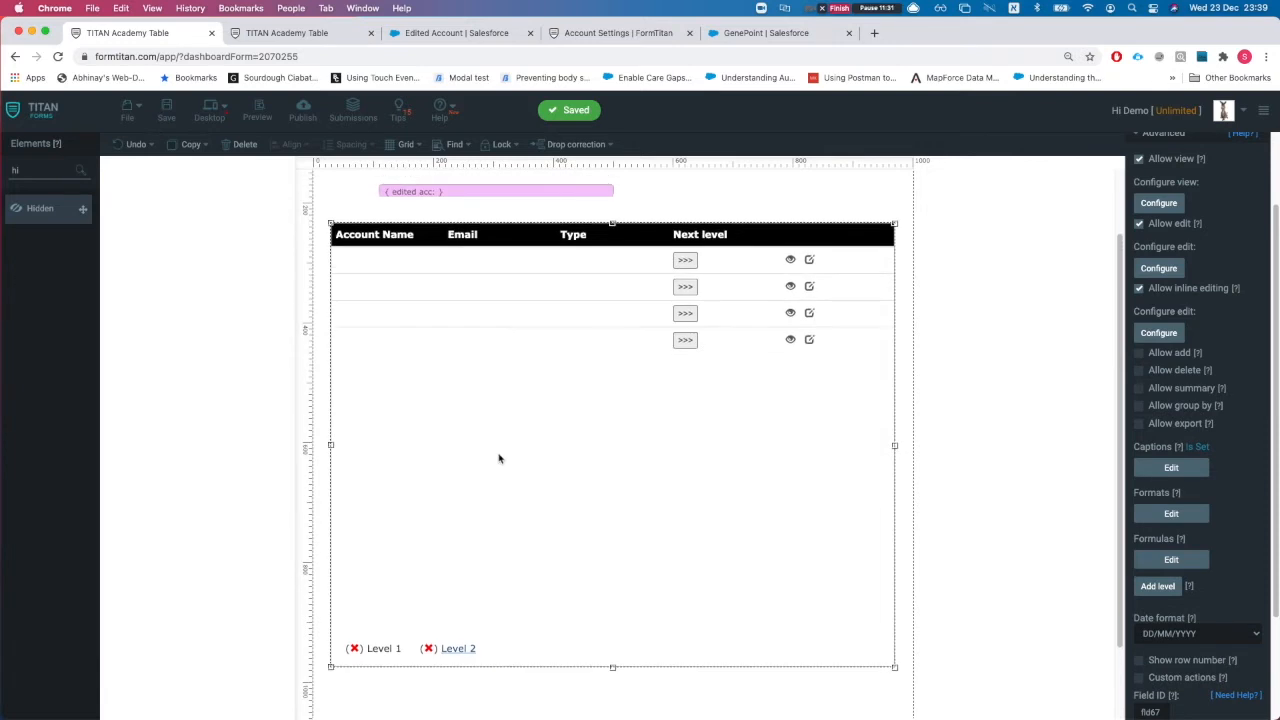
{"action": "scroll", "coordinate": [500, 459], "scroll_direction": "up", "scroll_amount": 1}
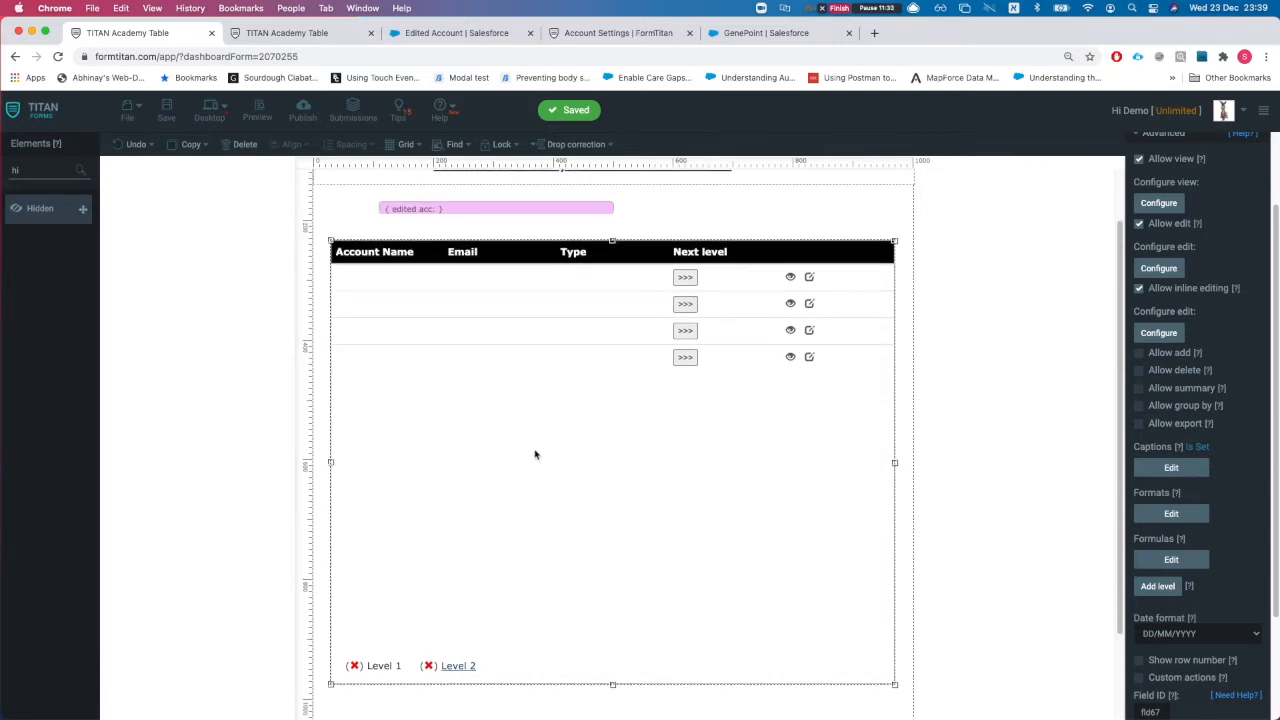
{"action": "scroll", "coordinate": [1186, 240], "scroll_direction": "up", "scroll_amount": 3}
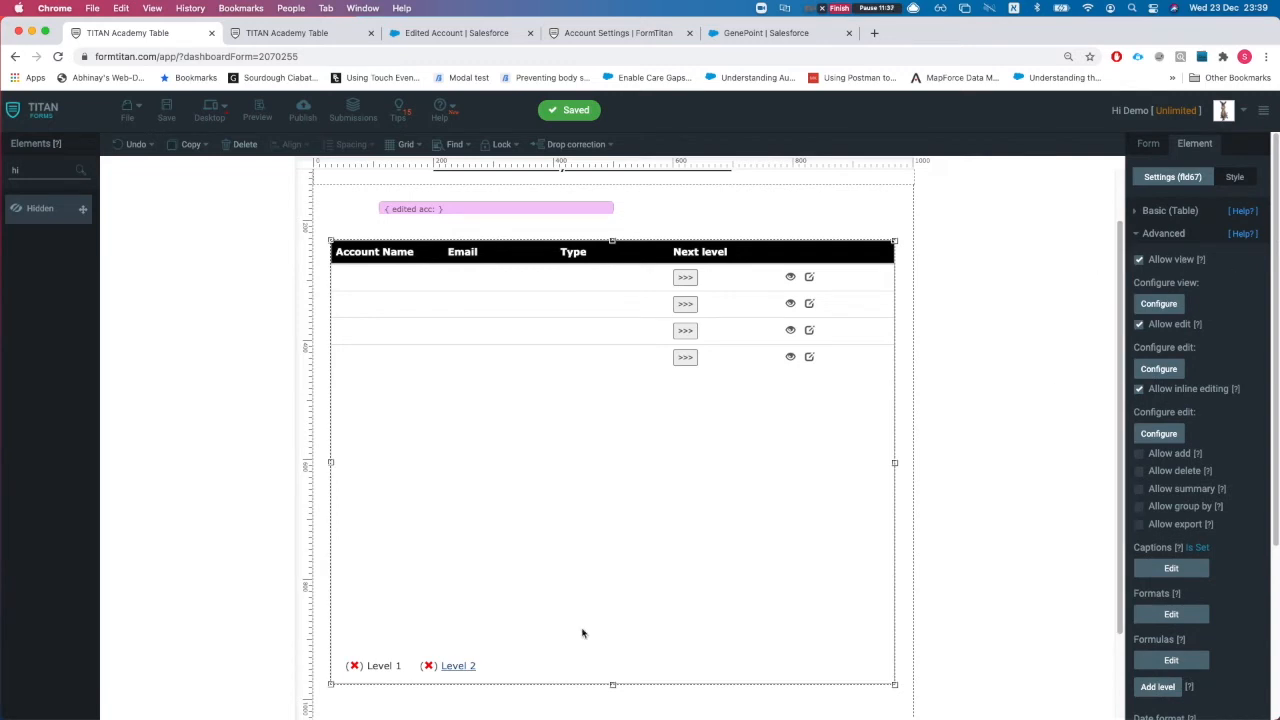
{"action": "left_click", "coordinate": [466, 668]}
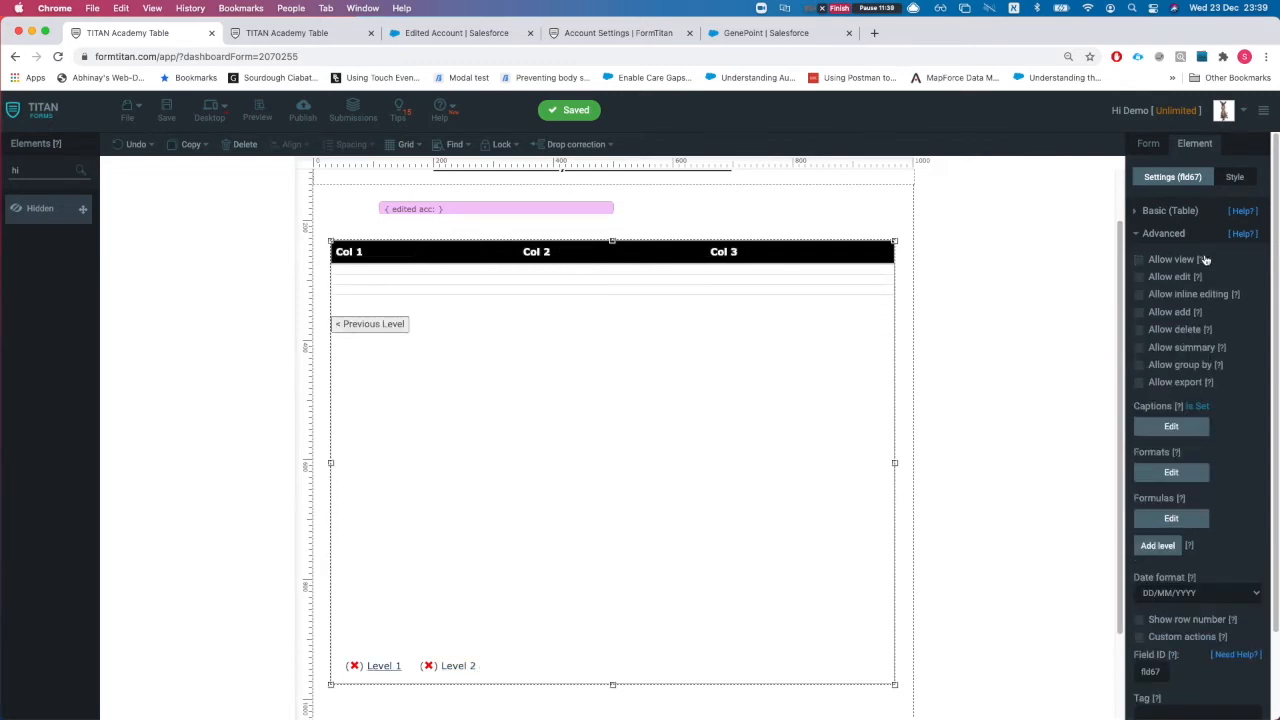
{"action": "left_click", "coordinate": [1170, 212]}
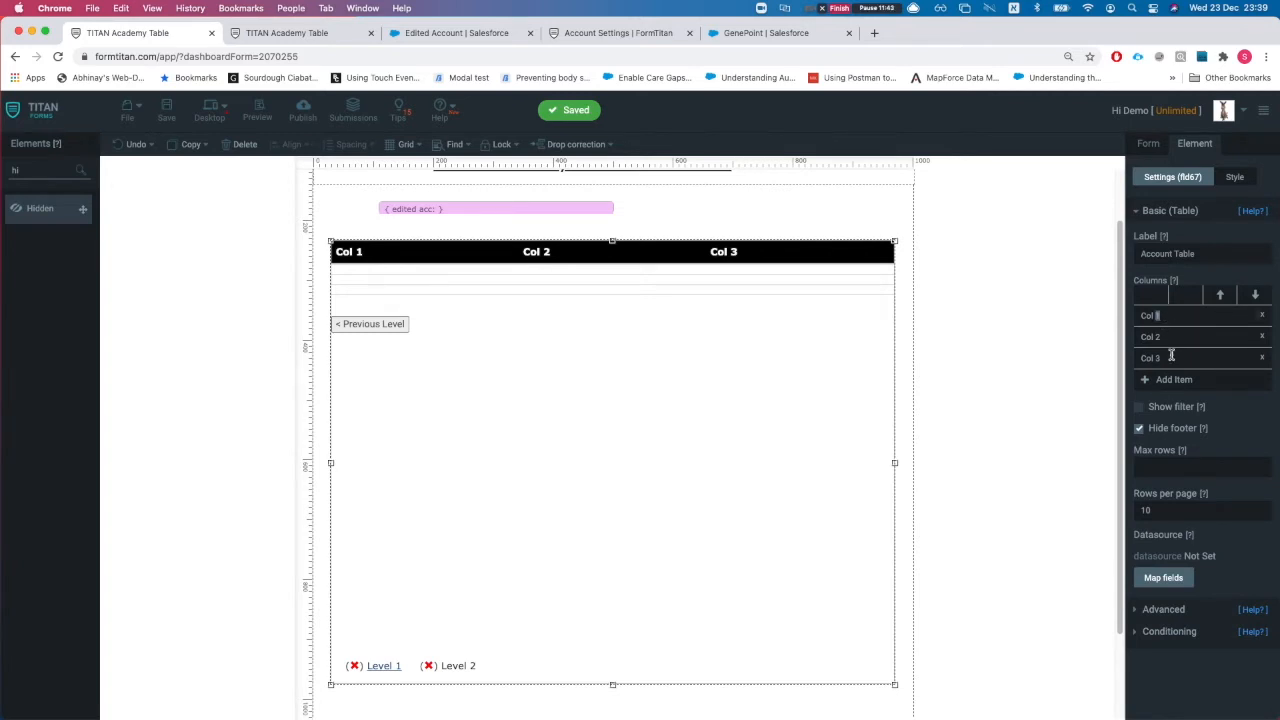
Step: Rename Level 2 columns to First Name, Last Name and Email, then open Map fields
{"action": "triple_click", "coordinate": [1189, 322]}
{"action": "type", "text": "T"}
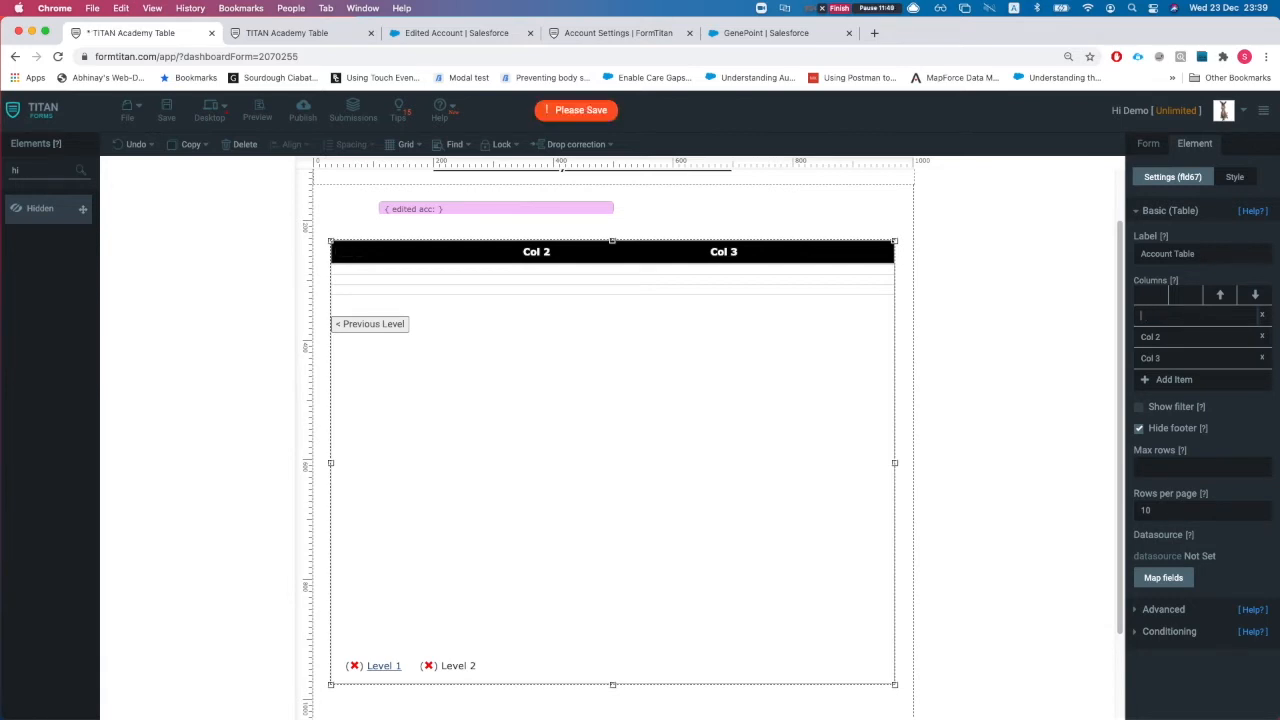
{"action": "key", "text": "Tab"}
{"action": "type", "text": "Last Na"}
{"action": "key", "text": "Tab"}
{"action": "type", "text": "Emai"}
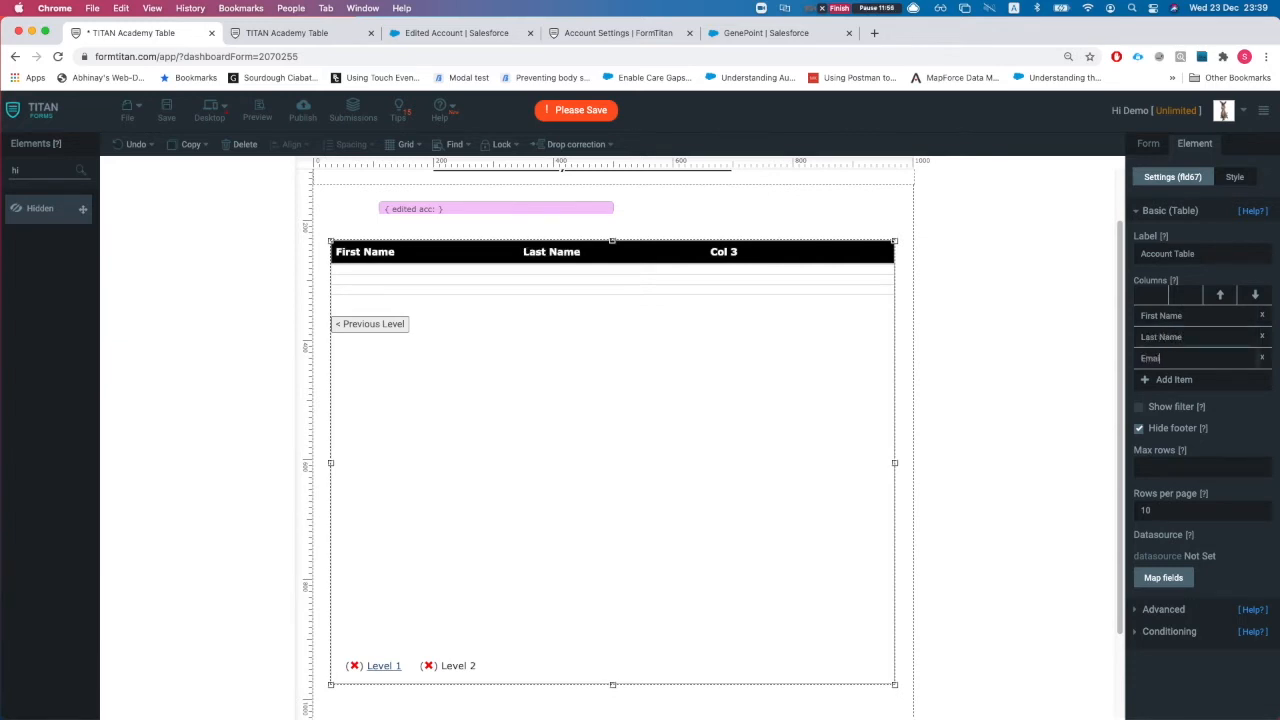
{"action": "type", "text": "l"}
{"action": "scroll", "coordinate": [609, 473], "scroll_direction": "down", "scroll_amount": 1}
{"action": "scroll", "coordinate": [718, 518], "scroll_direction": "down", "scroll_amount": 1}
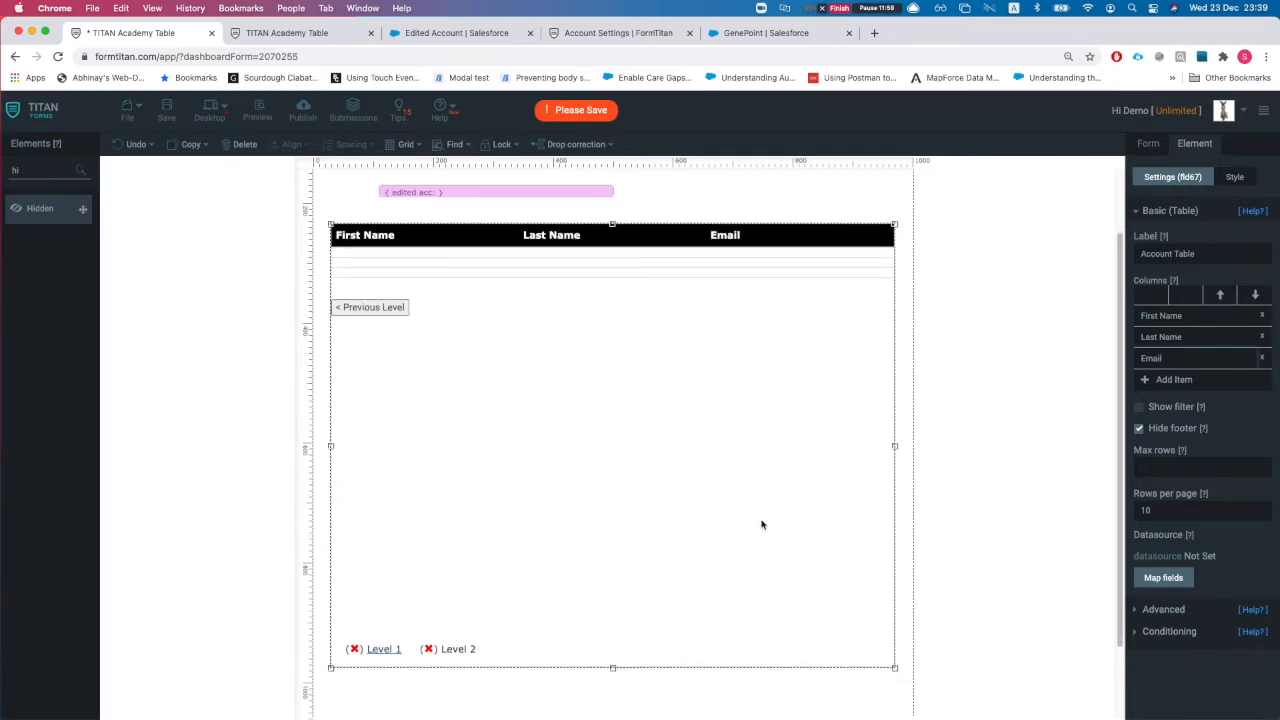
{"action": "left_click", "coordinate": [1163, 578]}
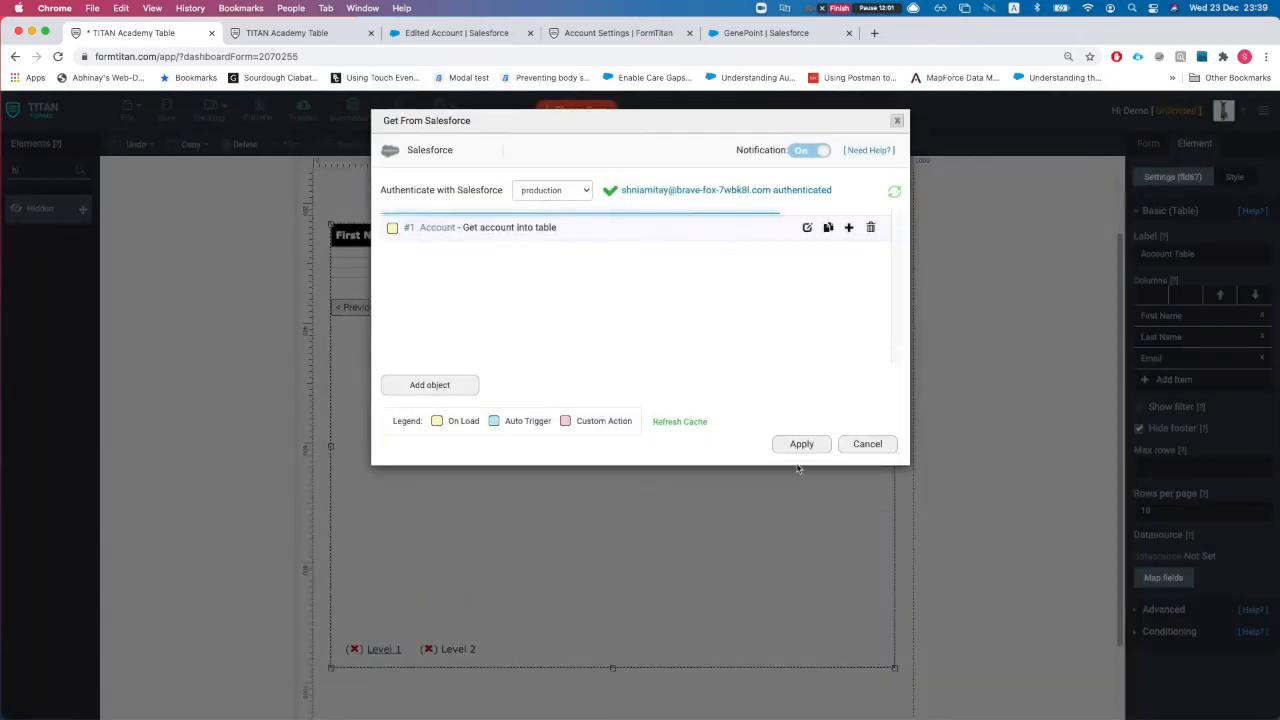
Step: Add Contact as a new Salesforce object to retrieve
{"action": "left_click", "coordinate": [425, 388]}
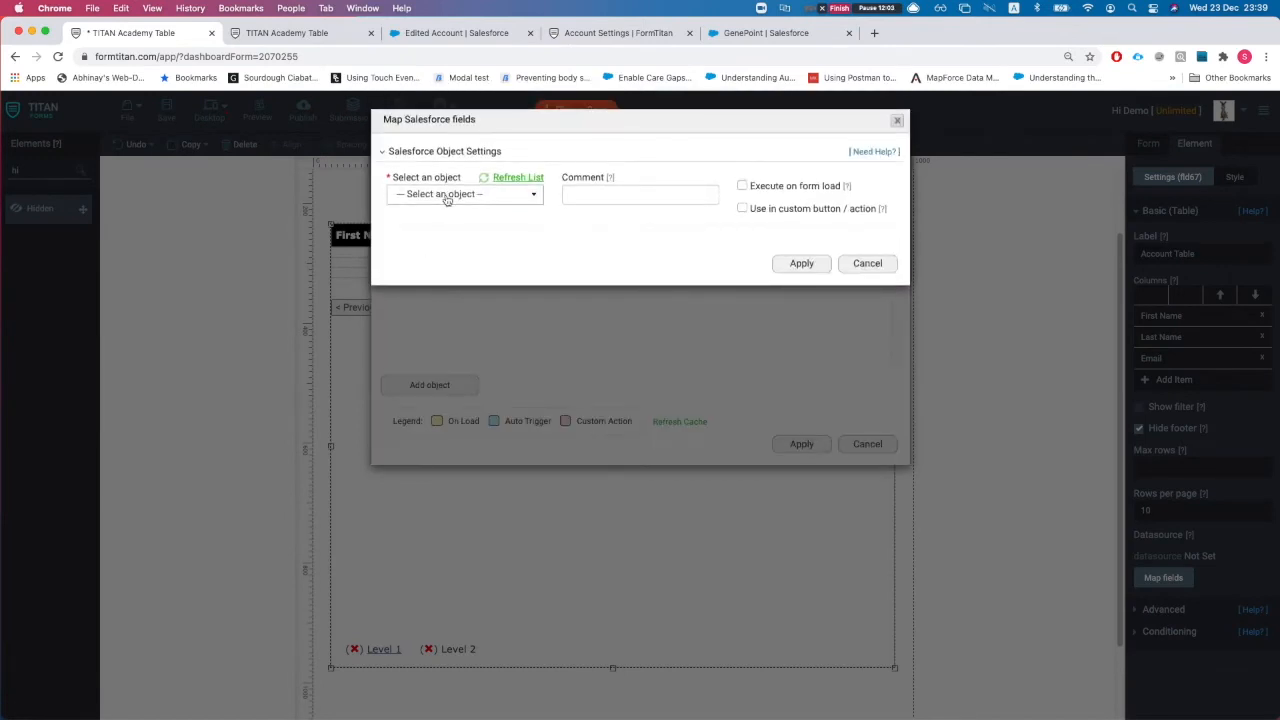
{"action": "left_click", "coordinate": [442, 197]}
{"action": "type", "text": "contact"}
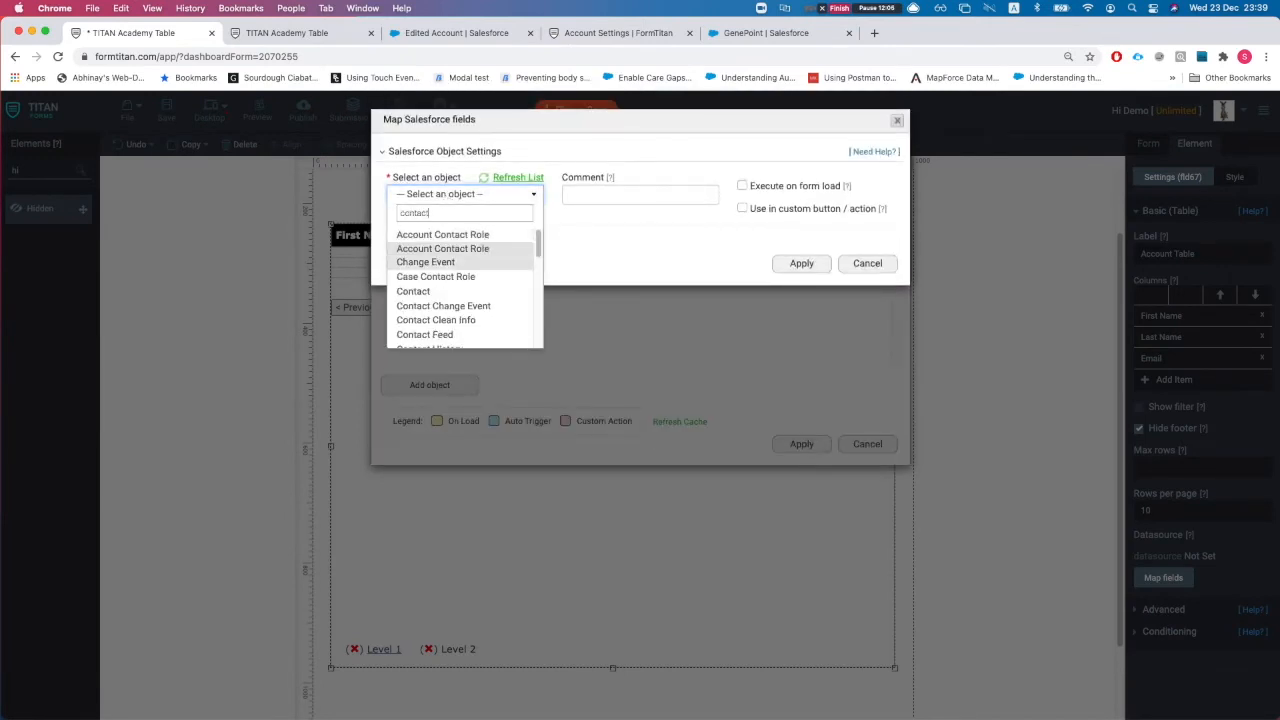
{"action": "left_click", "coordinate": [450, 291]}
Step: Comment the Contact query 'get contact for account in table' and open its condition field list
{"action": "left_click", "coordinate": [602, 195]}
{"action": "type", "text": "get contact"}
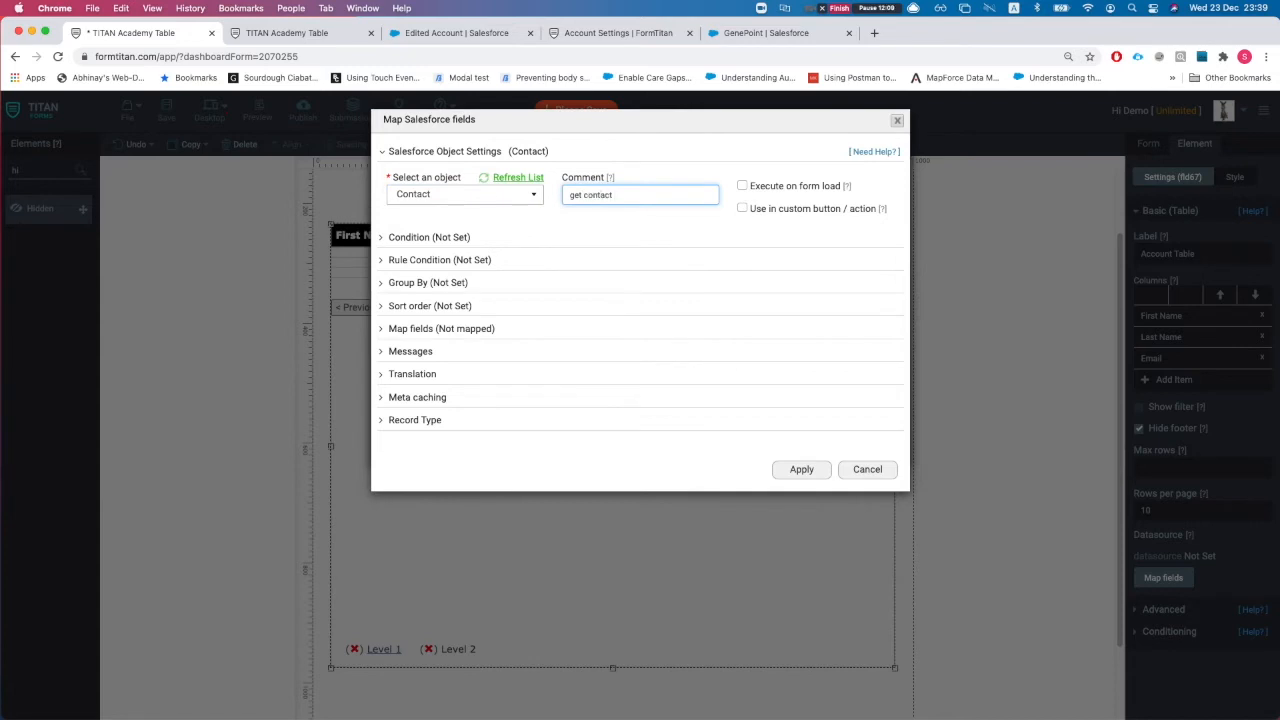
{"action": "type", "text": " for first"}
{"action": "left_click", "coordinate": [470, 238]}
{"action": "left_click", "coordinate": [452, 321]}
{"action": "left_click", "coordinate": [388, 158]}
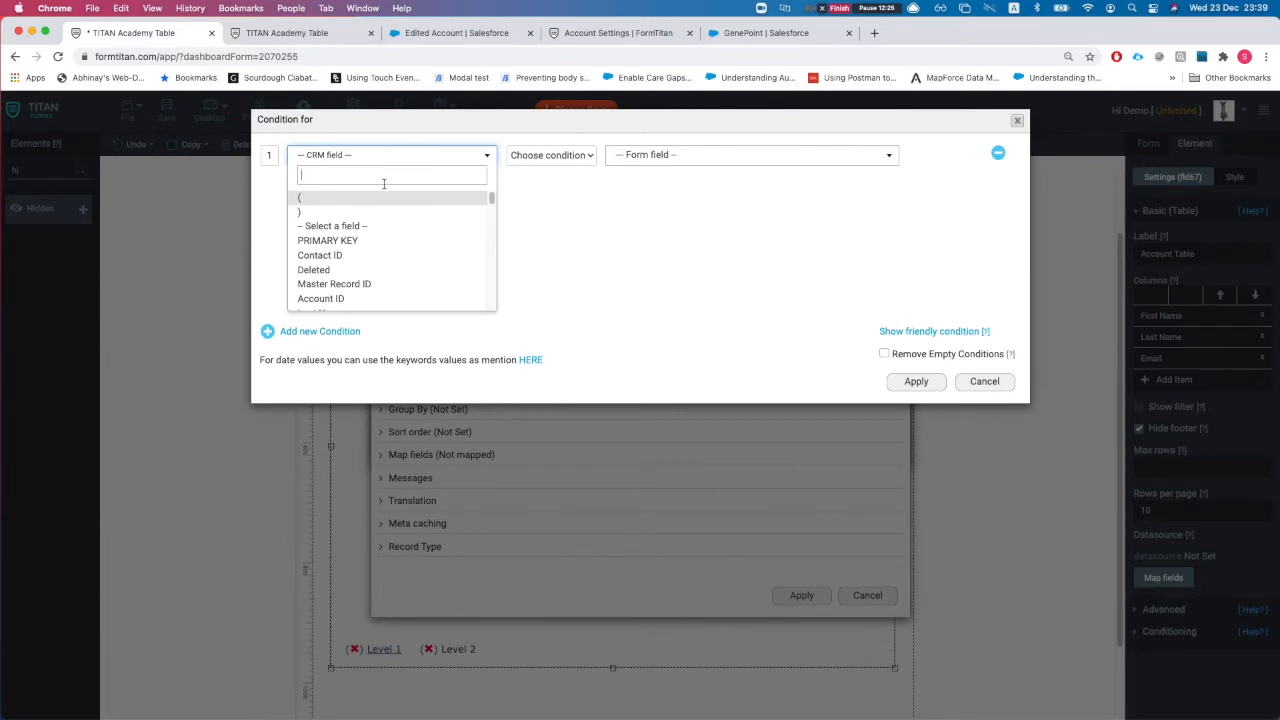
Step: Filter Contacts where Account ID equals fld67.Level 1.RecordID, then open the field mapping
{"action": "type", "text": "acc"}
{"action": "left_click", "coordinate": [380, 199]}
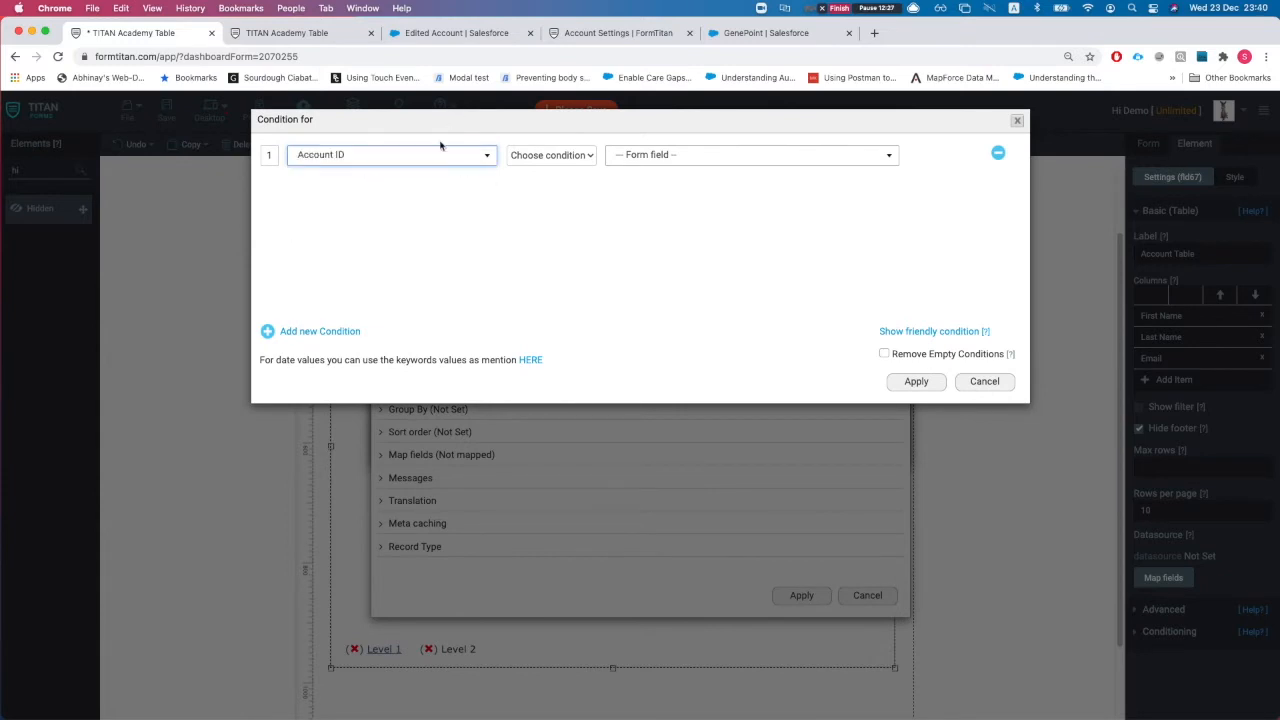
{"action": "left_click", "coordinate": [542, 155]}
{"action": "left_click", "coordinate": [545, 171]}
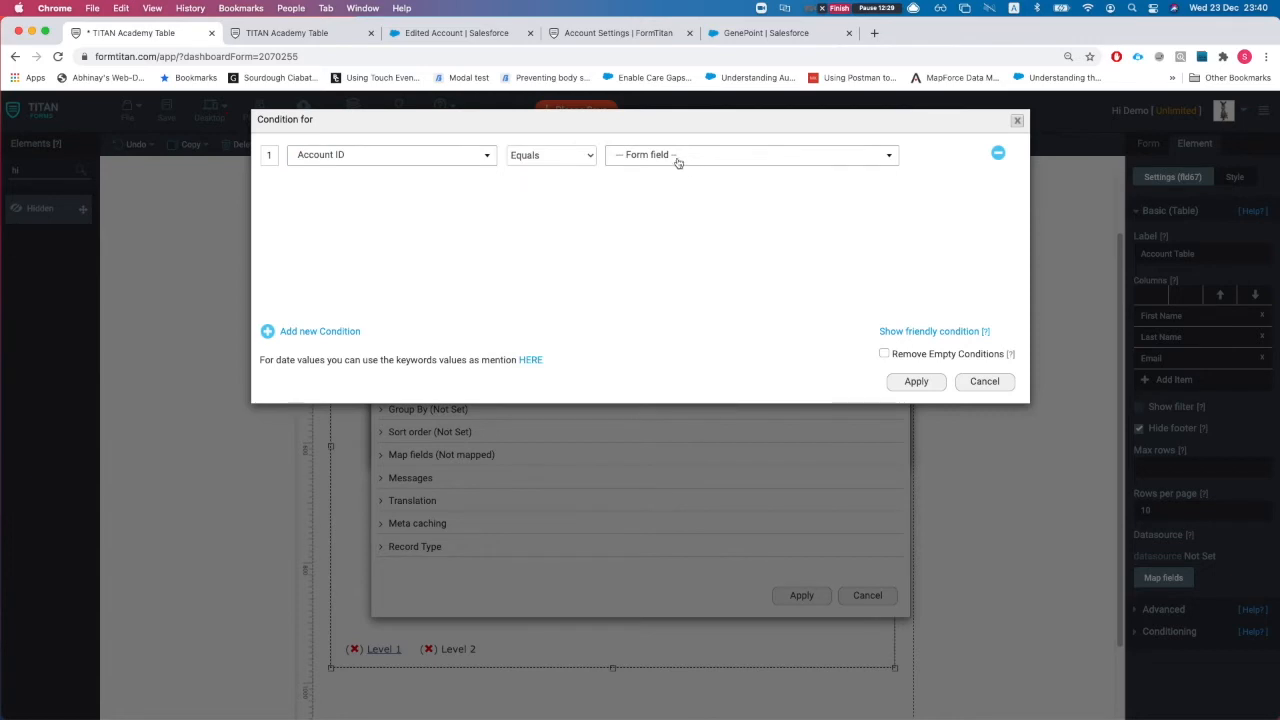
{"action": "left_click", "coordinate": [678, 158]}
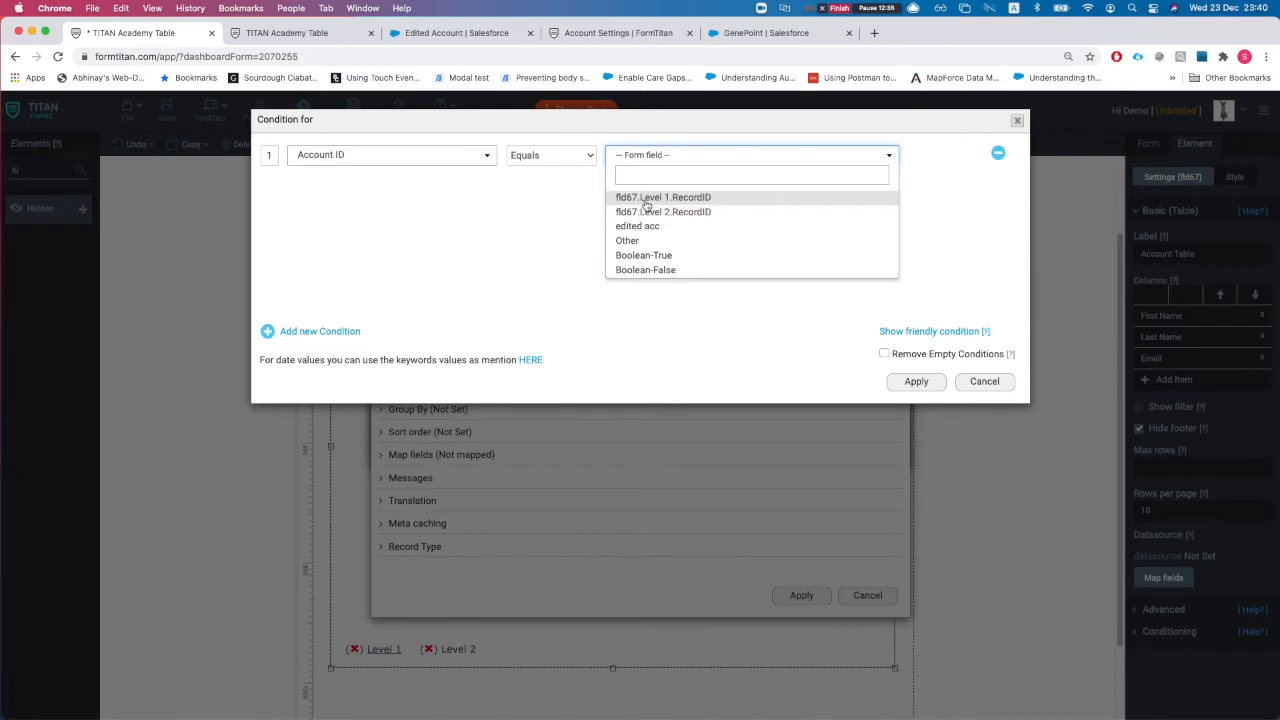
{"action": "left_click", "coordinate": [668, 200]}
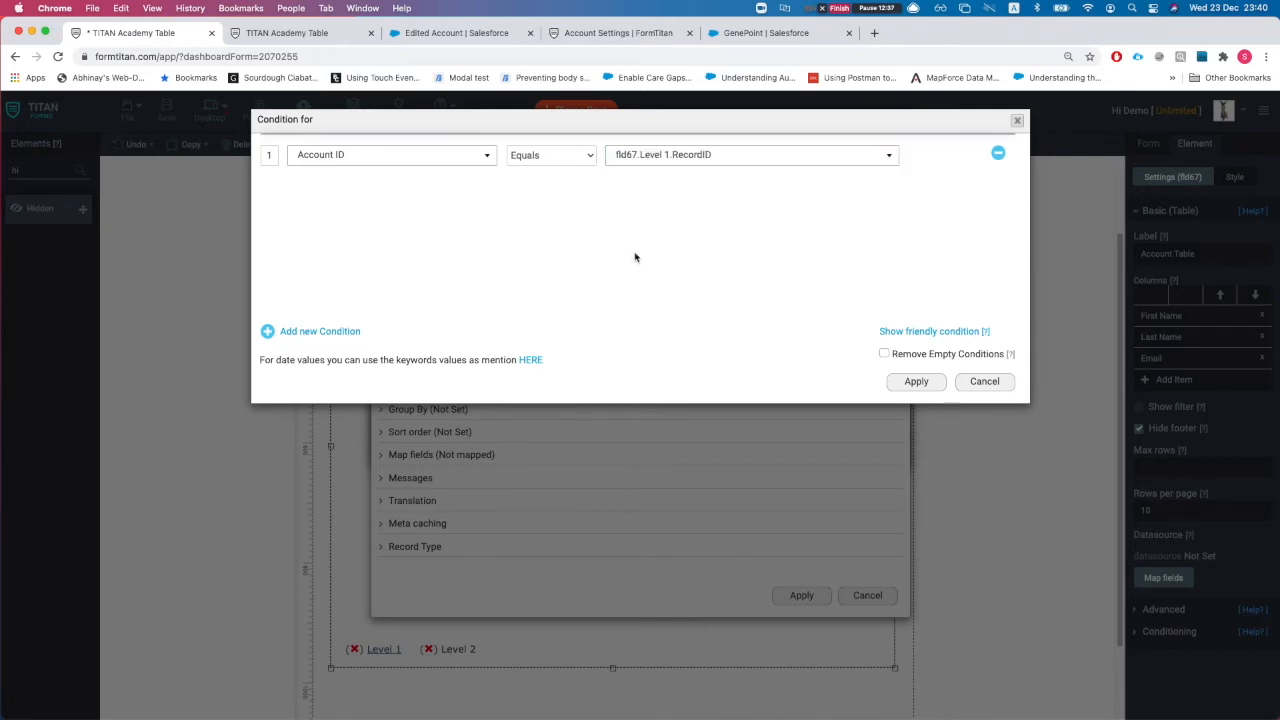
{"action": "left_click", "coordinate": [899, 381]}
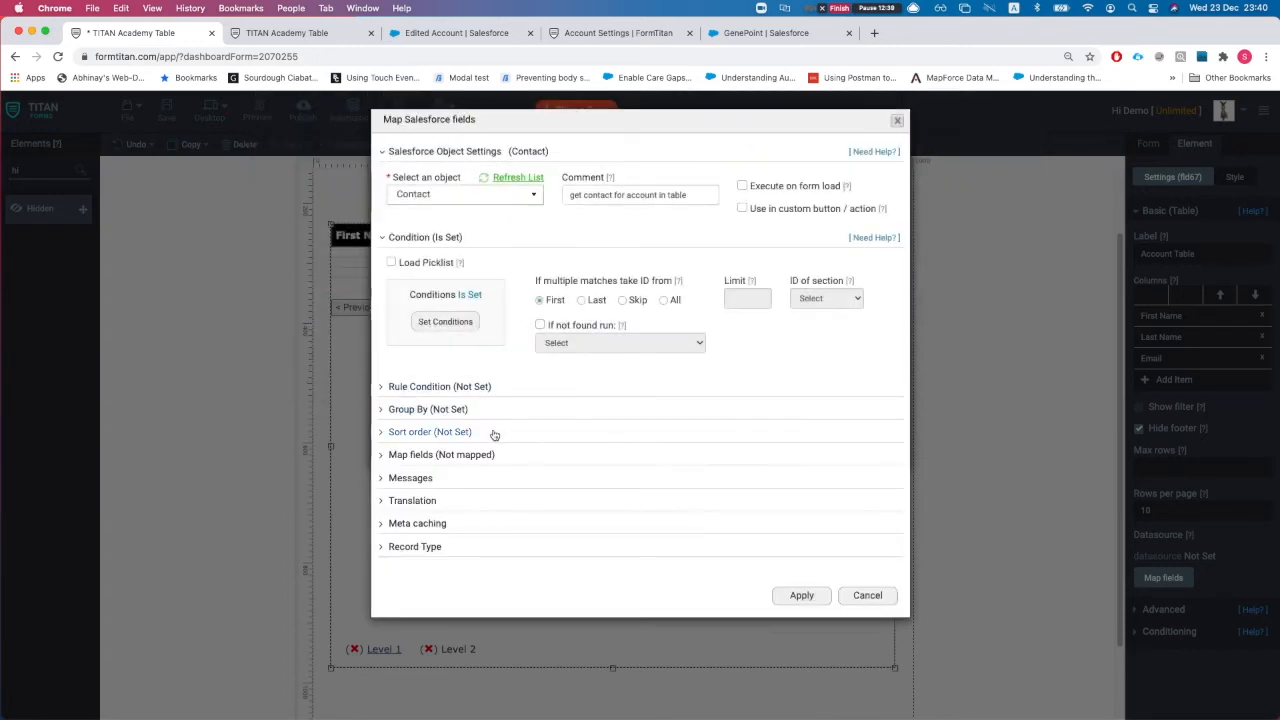
{"action": "left_click", "coordinate": [429, 462]}
{"action": "left_click", "coordinate": [447, 518]}
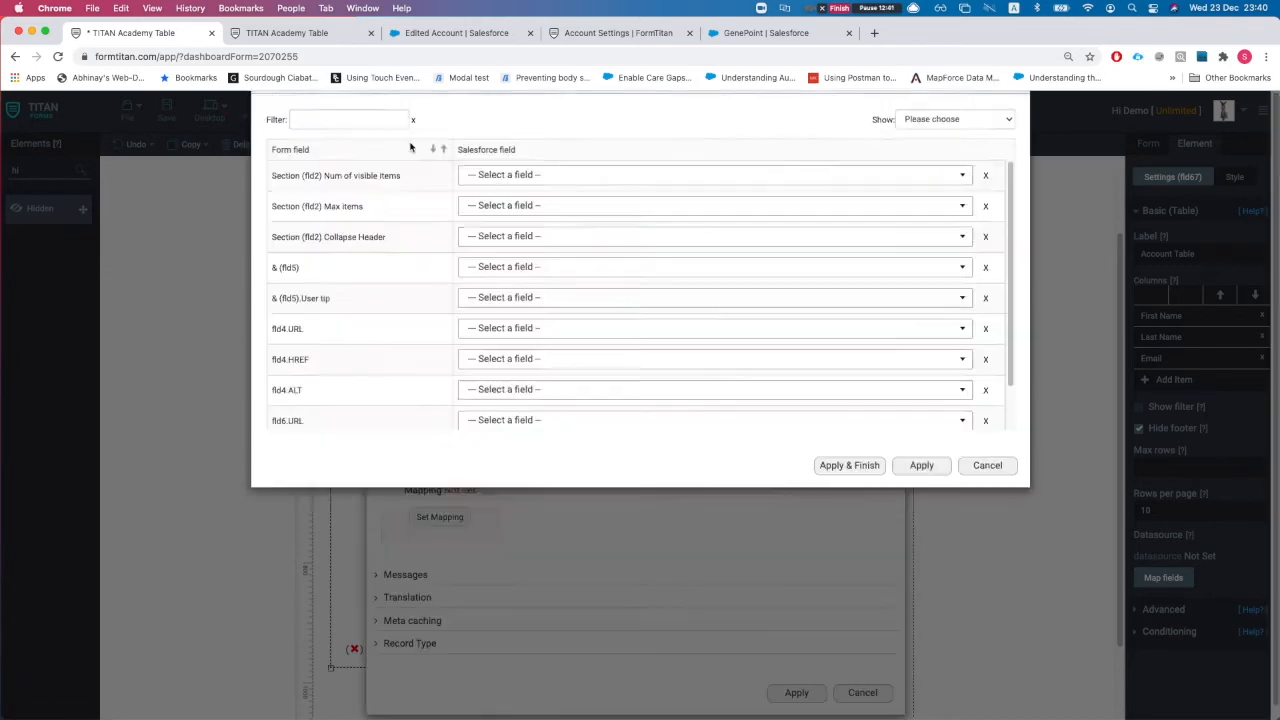
Step: Filter the mapping rows by 'level' to show the Level 2 columns
{"action": "left_click", "coordinate": [360, 160]}
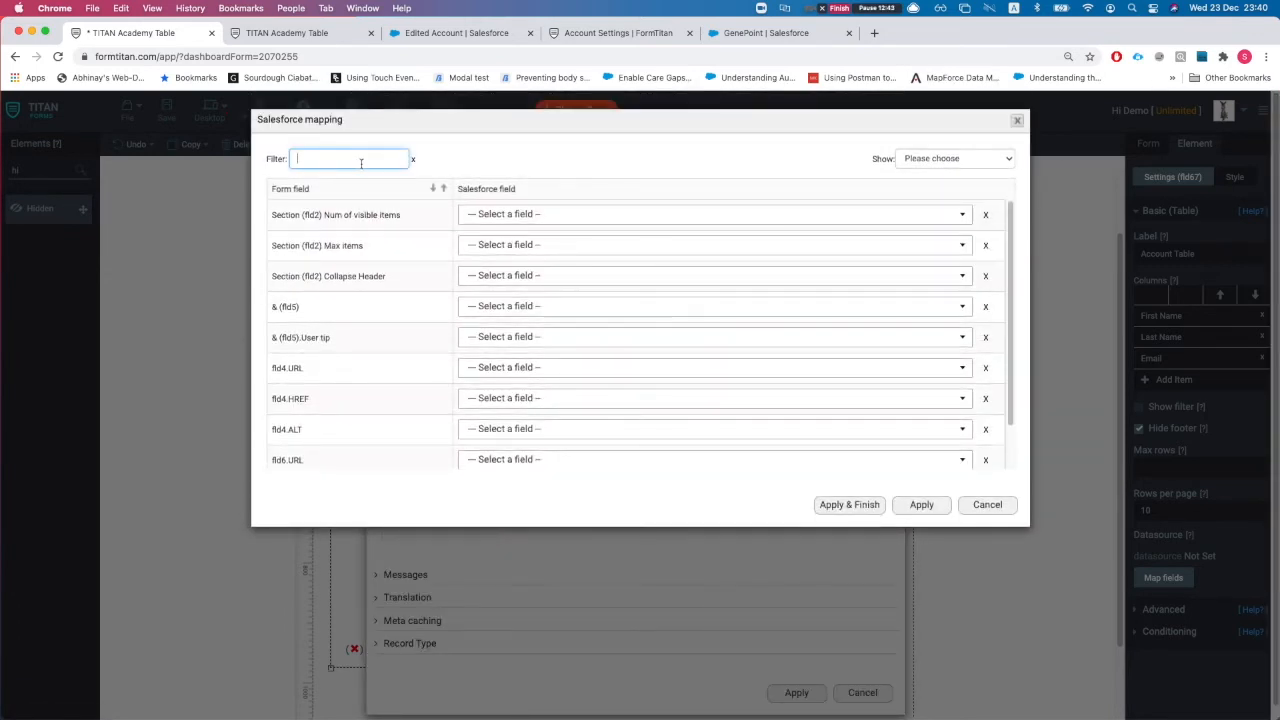
{"action": "type", "text": "first"}
{"action": "left_click", "coordinate": [546, 216]}
{"action": "double_click", "coordinate": [365, 158]}
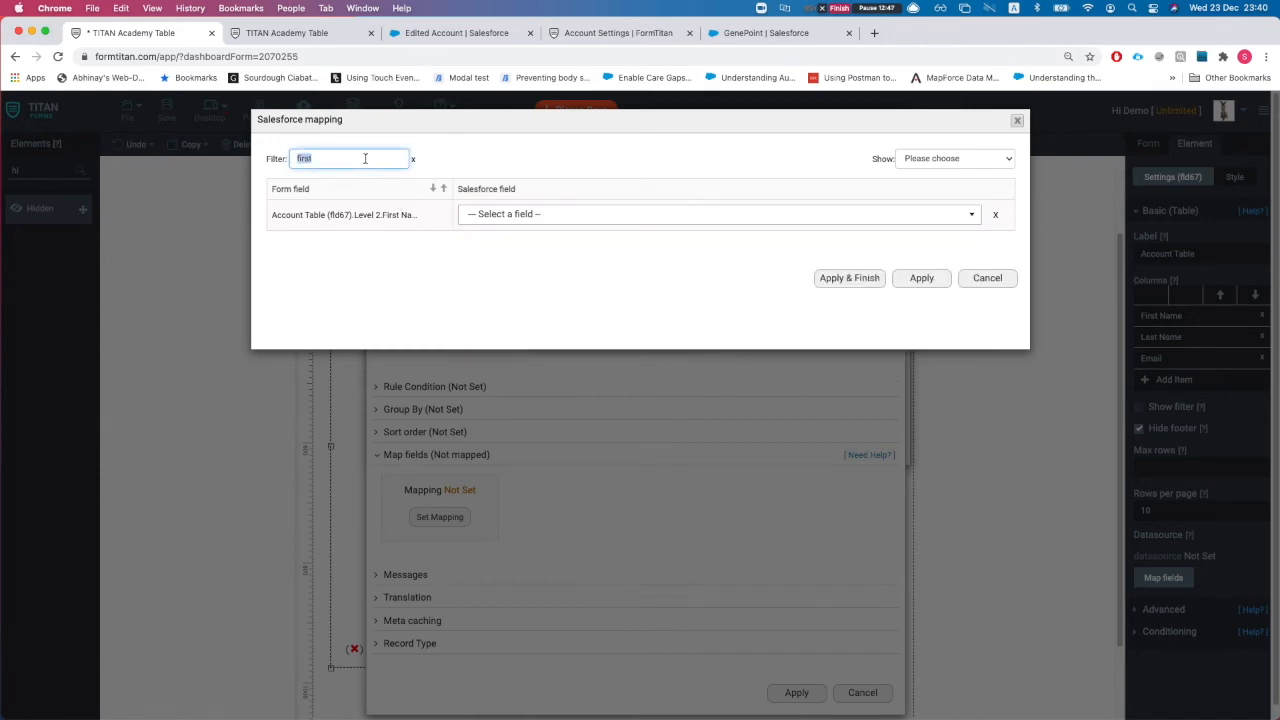
{"action": "type", "text": "level"}
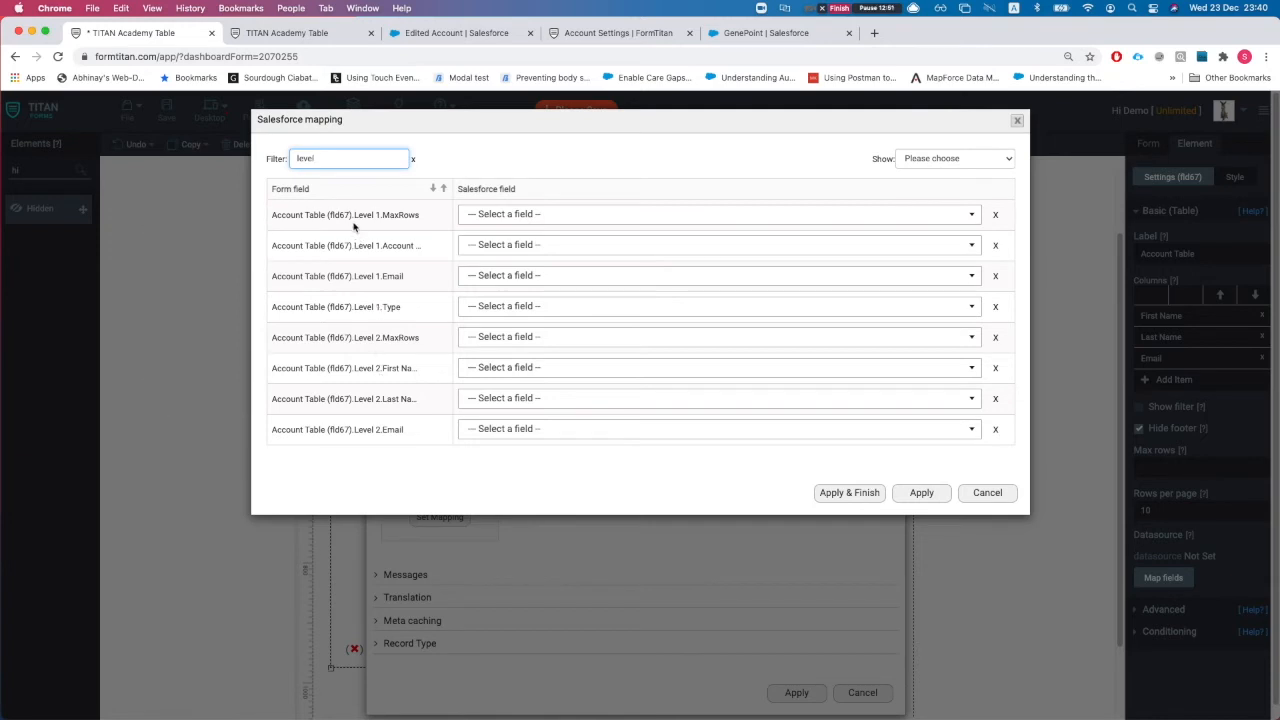
{"action": "left_click_drag", "start_coordinate": [297, 215], "coordinate": [344, 215]}
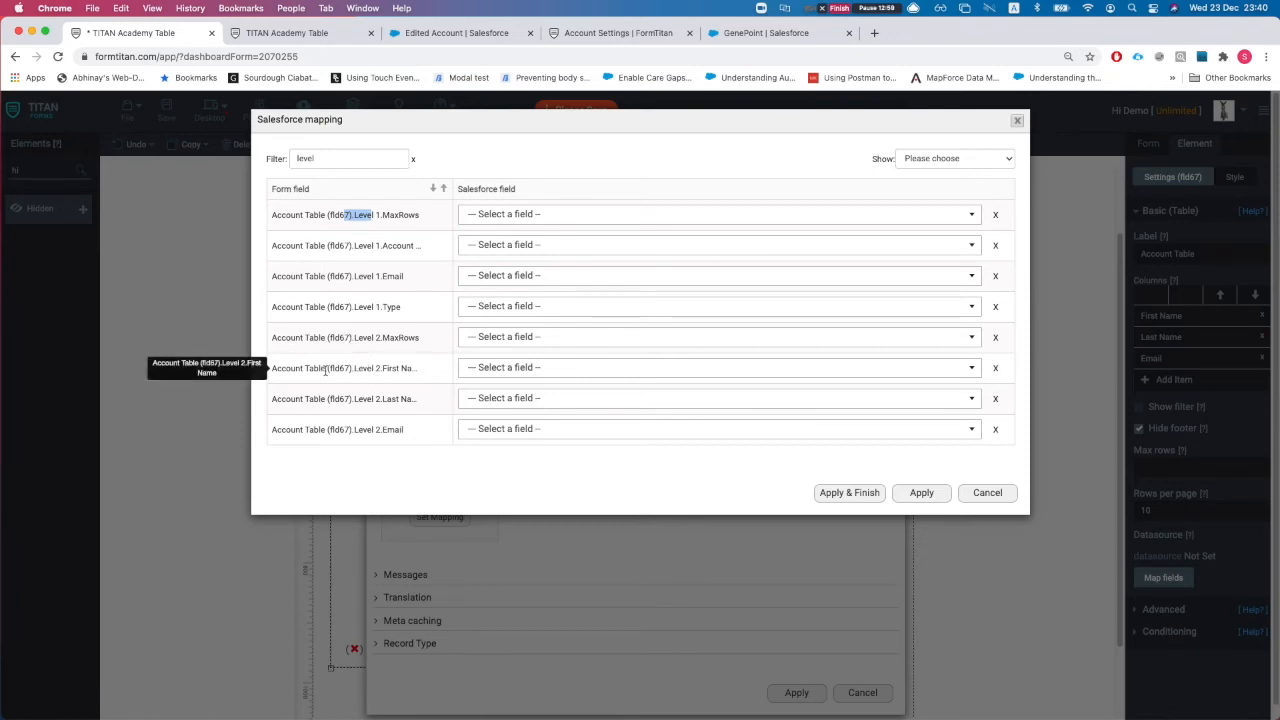
{"action": "left_click_drag", "start_coordinate": [325, 370], "coordinate": [274, 371]}
{"action": "left_click", "coordinate": [289, 373]}
{"action": "left_click", "coordinate": [331, 164]}
{"action": "double_click", "coordinate": [335, 161]}
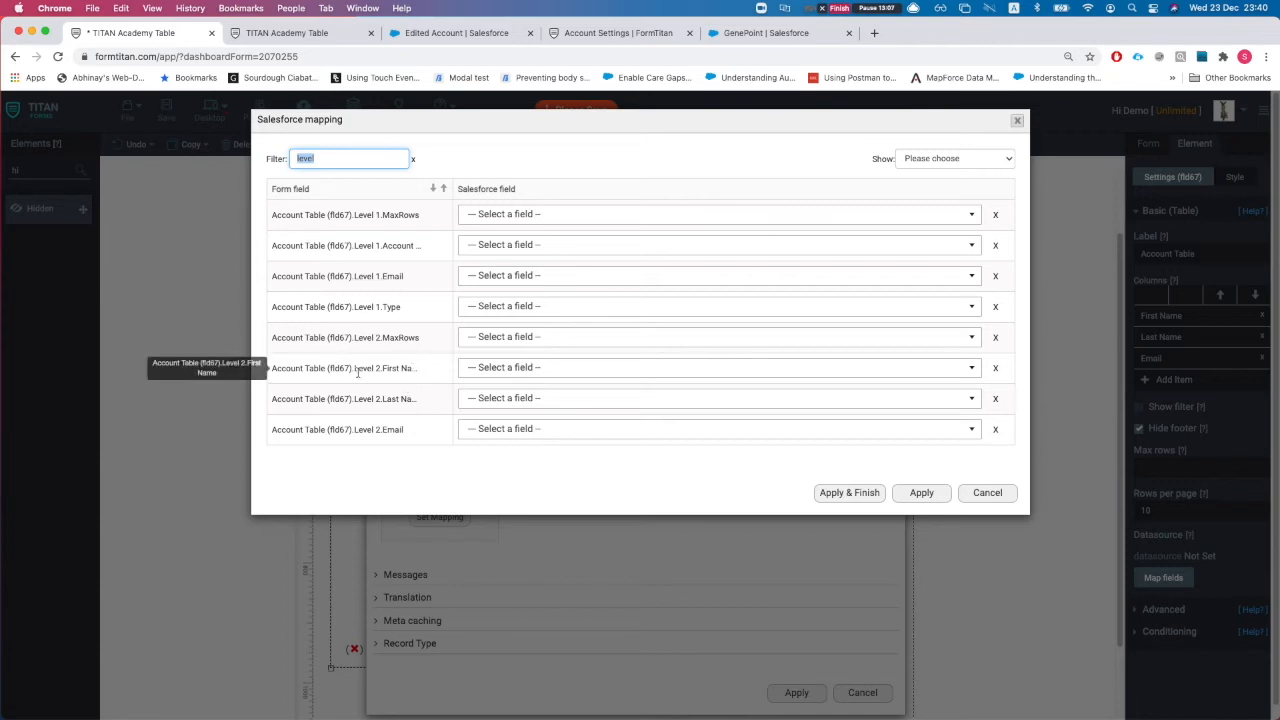
Step: Map Level 2 First Name, Last Name and Email to the Contact fields and apply
{"action": "left_click", "coordinate": [476, 370]}
{"action": "type", "text": "fir"}
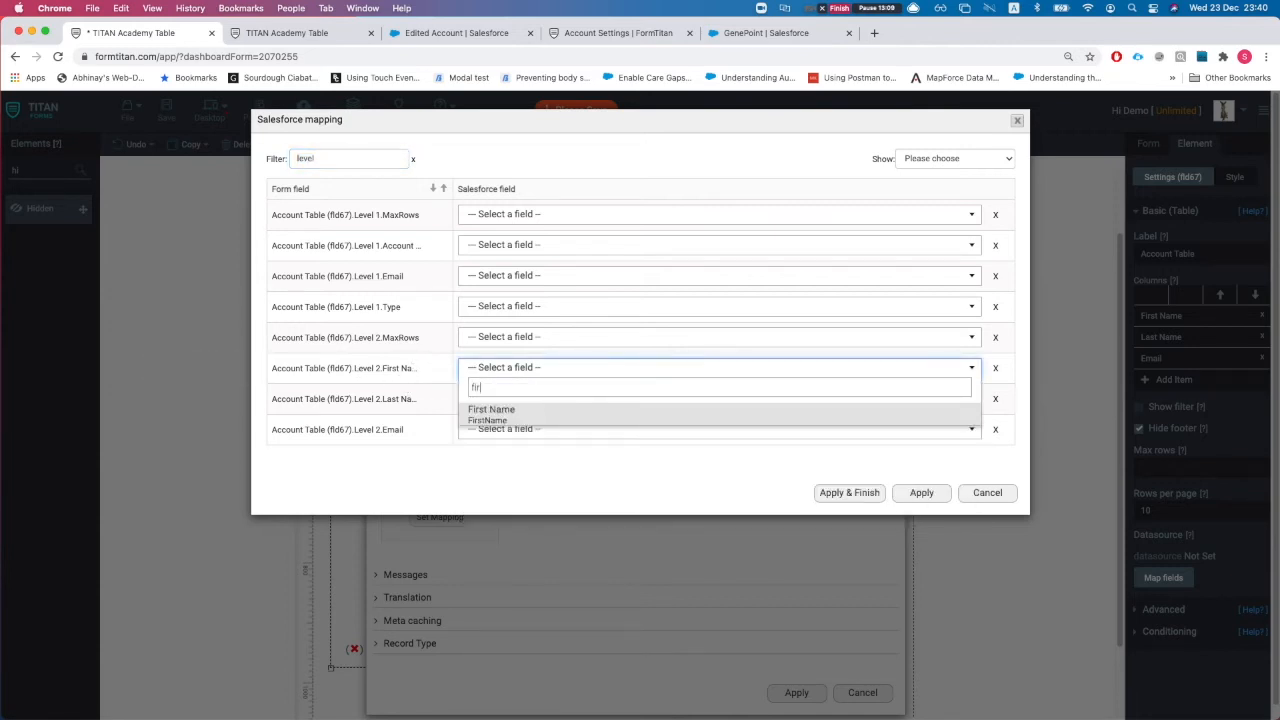
{"action": "key", "text": "Return"}
{"action": "left_click", "coordinate": [516, 402]}
{"action": "left_click", "coordinate": [516, 402]}
{"action": "type", "text": "las"}
{"action": "key", "text": "Return"}
{"action": "left_click", "coordinate": [523, 431]}
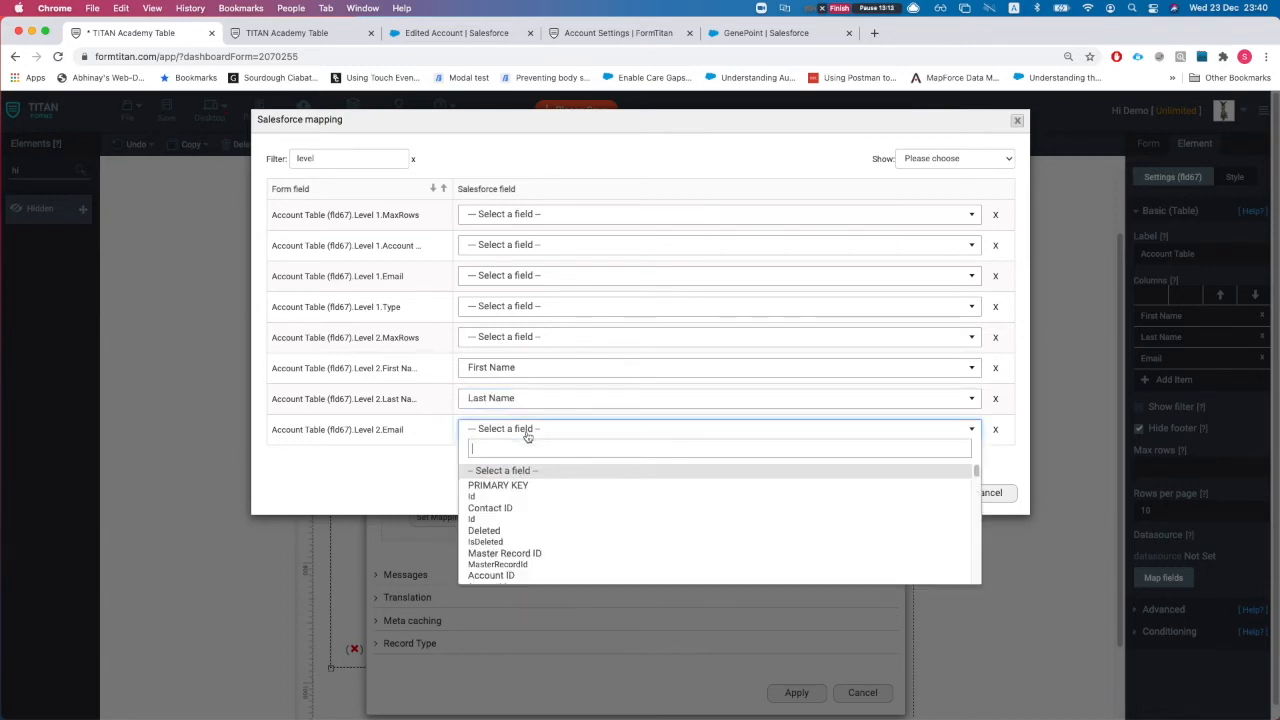
{"action": "type", "text": "email"}
{"action": "key", "text": "Return"}
{"action": "left_click", "coordinate": [648, 461]}
{"action": "left_click", "coordinate": [843, 500]}
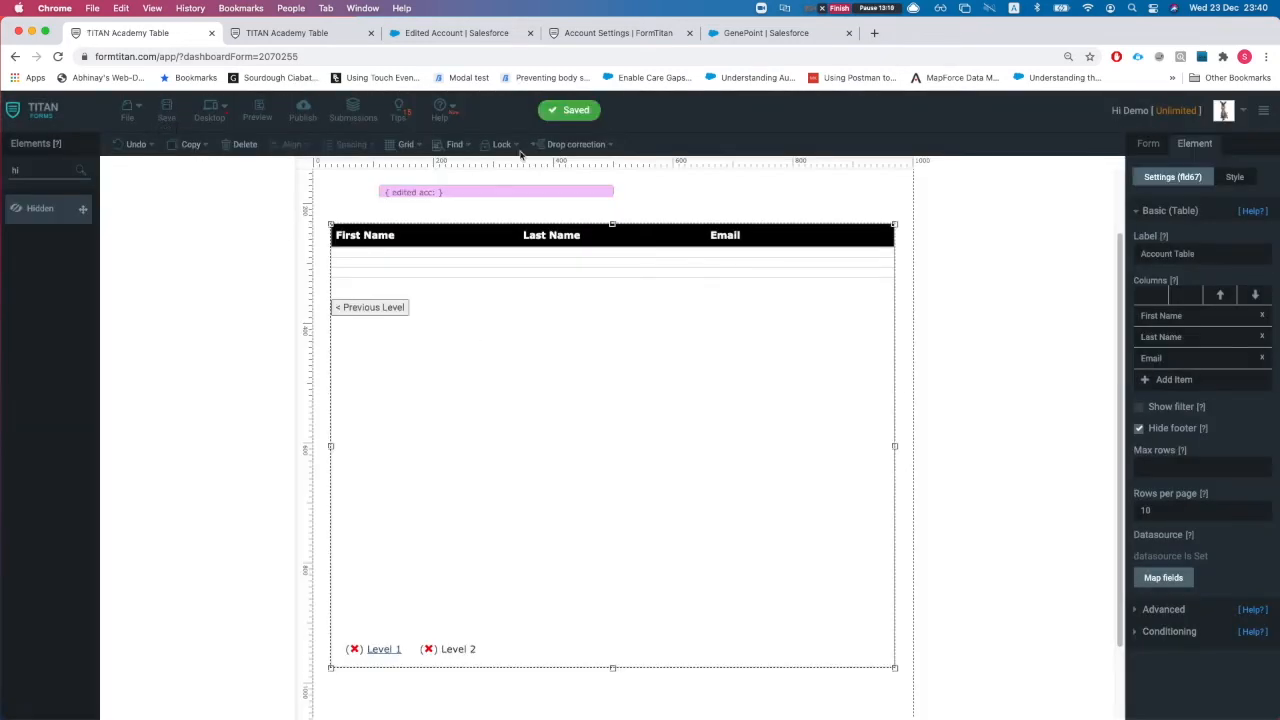
Step: Reload the live form and drill into Edge C's contacts to check the single result
{"action": "left_click", "coordinate": [301, 38]}
{"action": "key", "text": "super+r"}
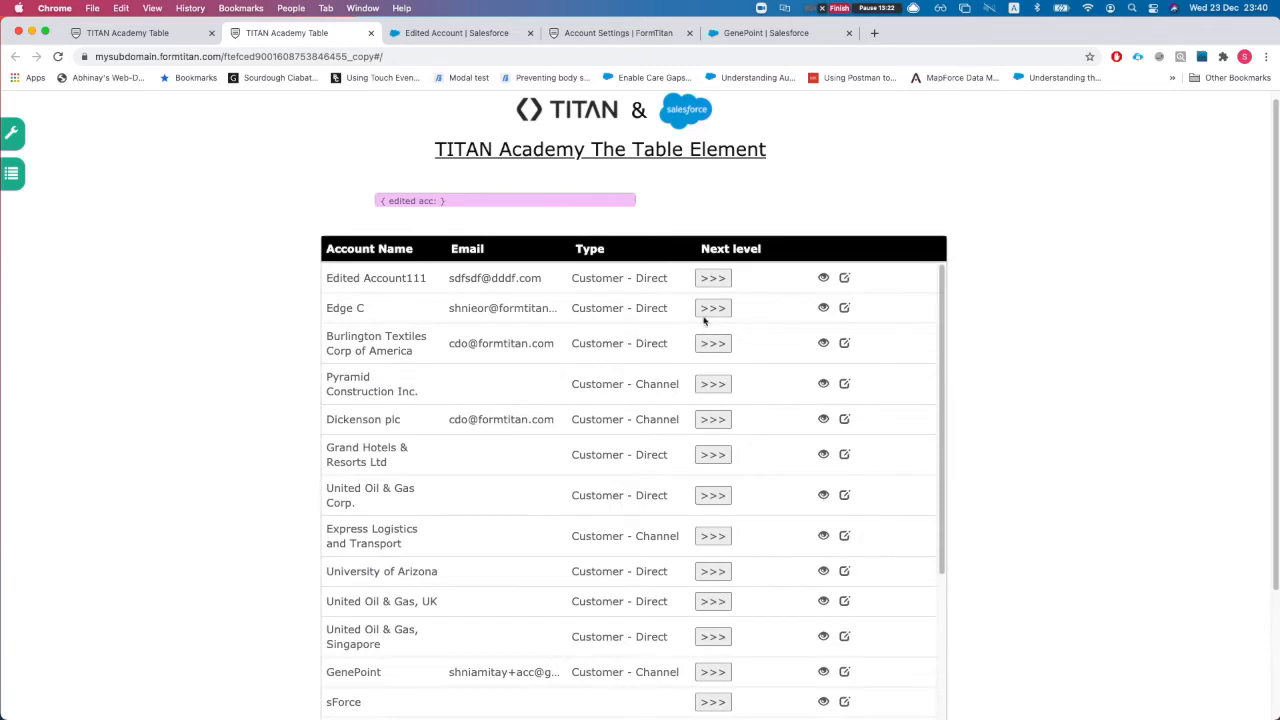
{"action": "left_click", "coordinate": [708, 310]}
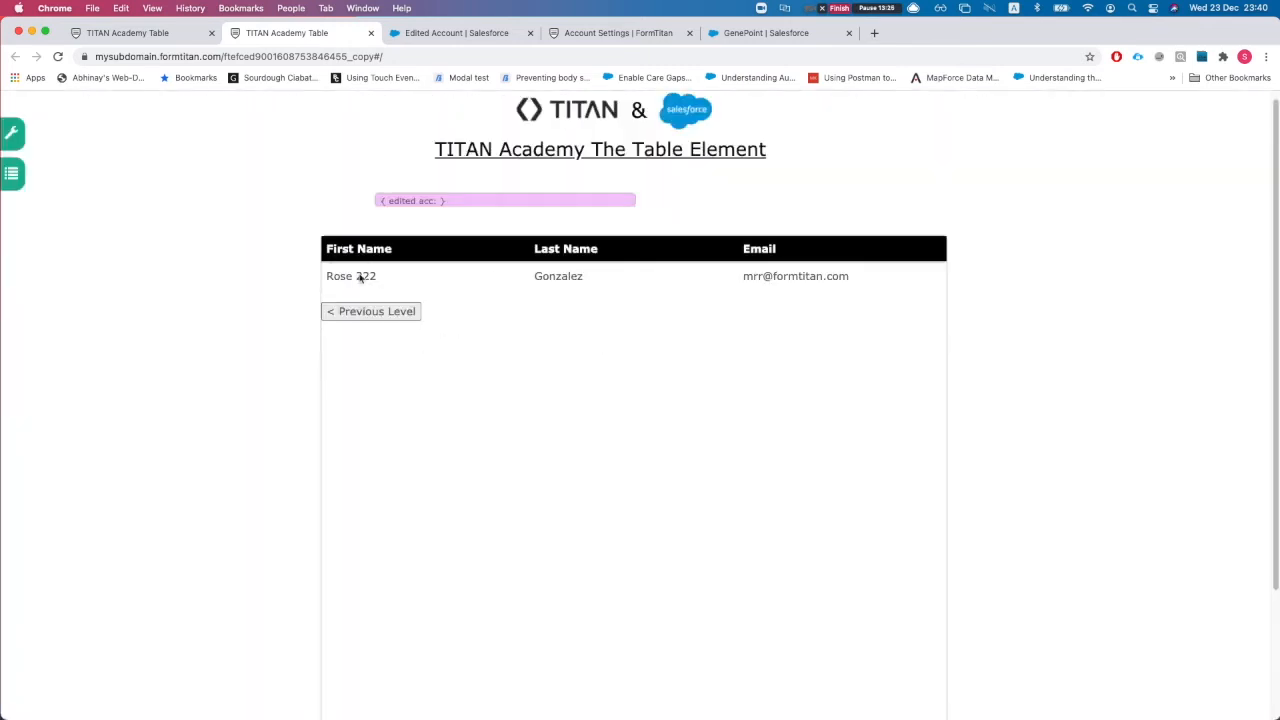
{"action": "left_click", "coordinate": [127, 32]}
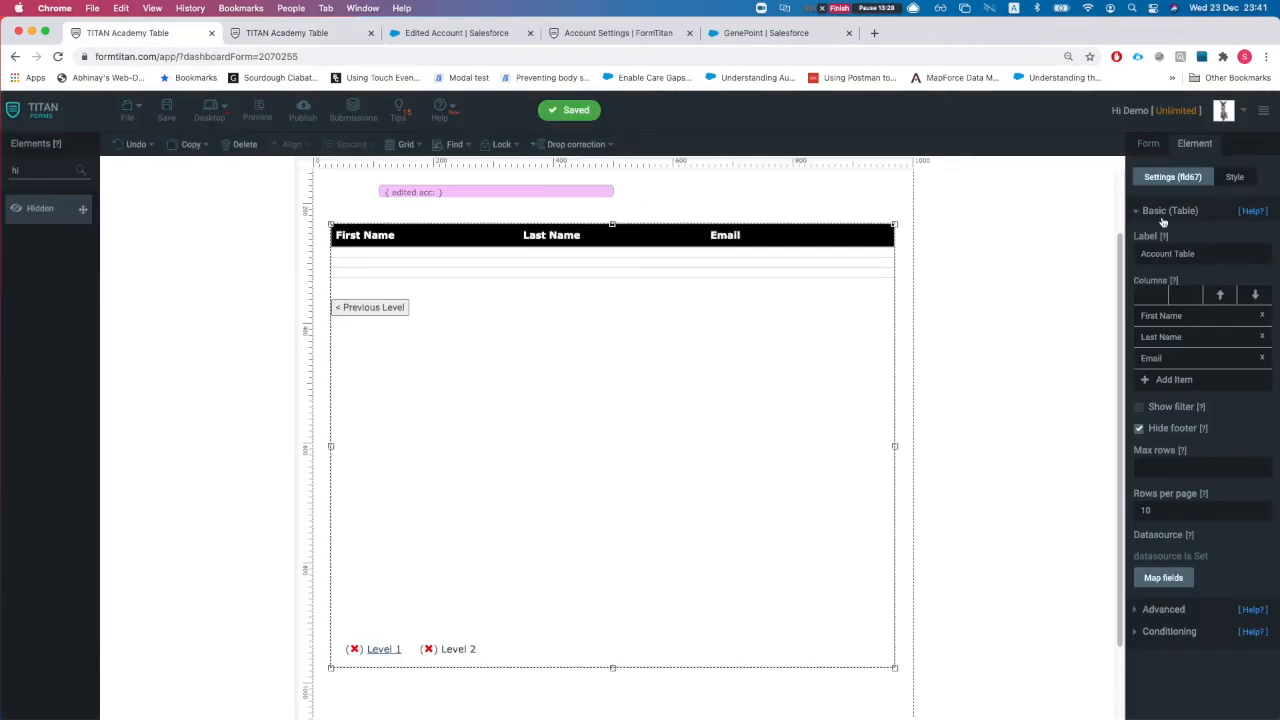
Step: Set the #2 Contact retrieval to return All matches with a limit of 20 and save
{"action": "left_click", "coordinate": [1150, 146]}
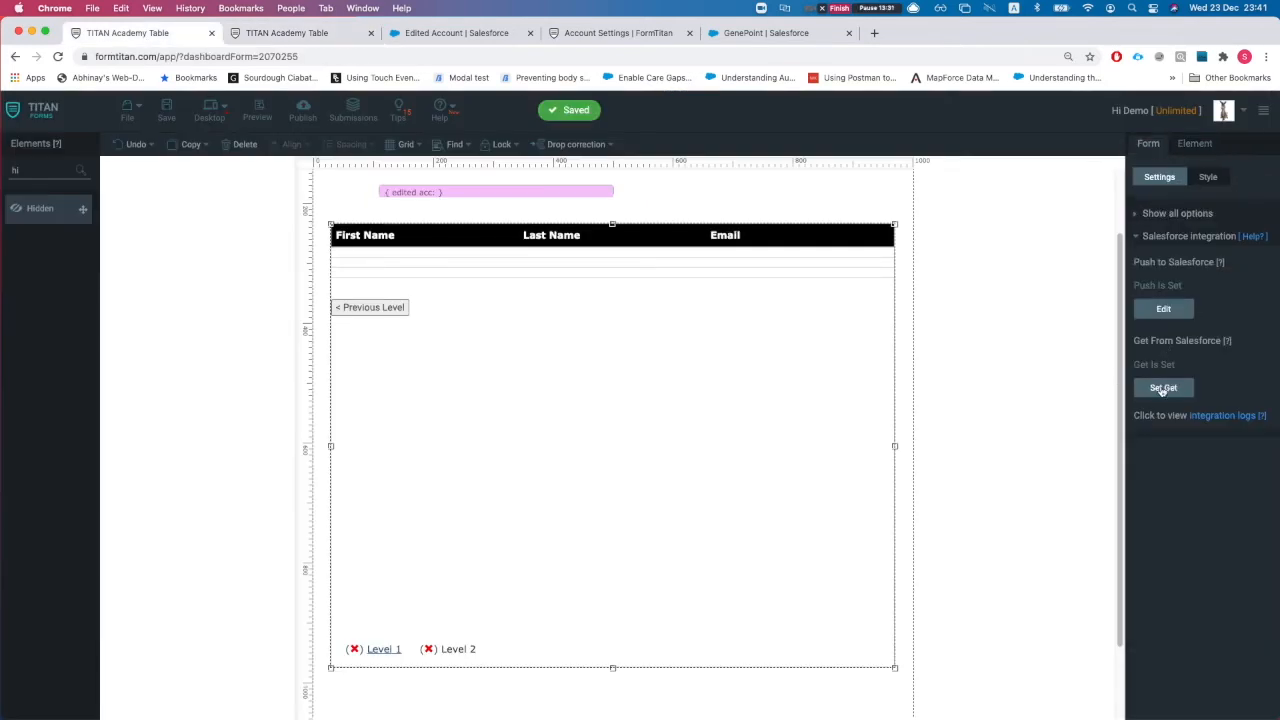
{"action": "left_click", "coordinate": [1163, 388]}
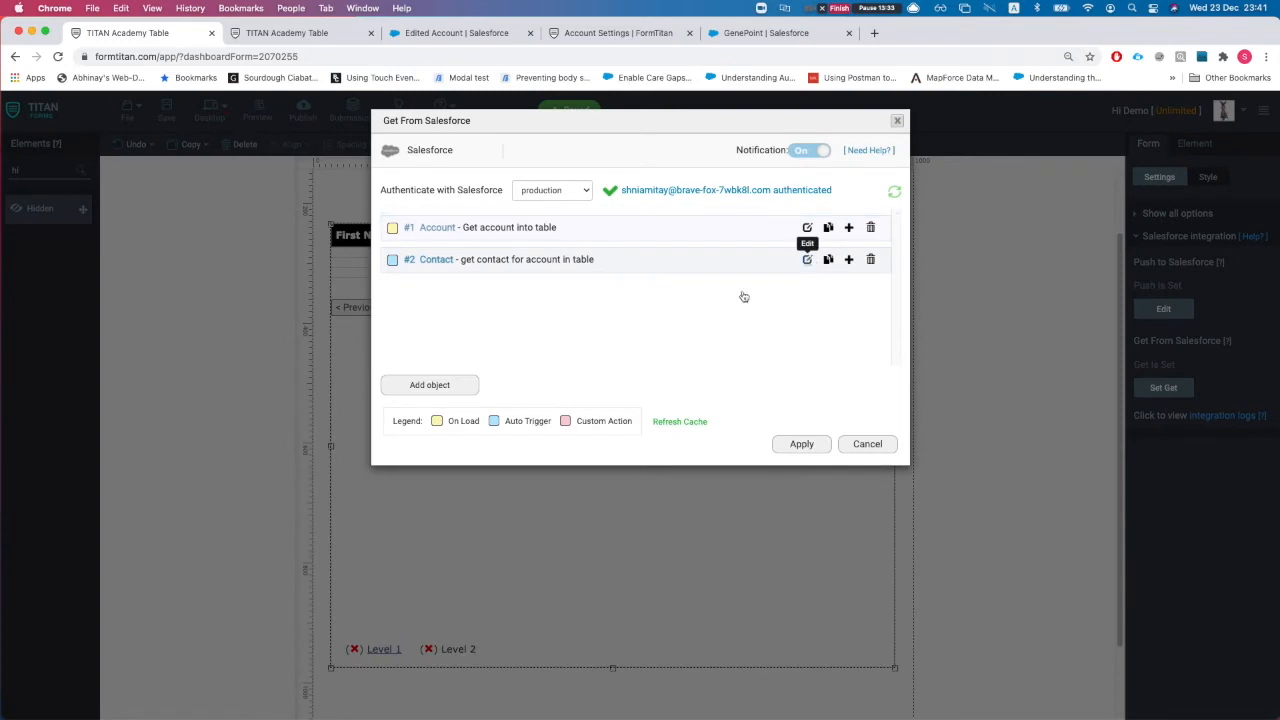
{"action": "left_click", "coordinate": [807, 259]}
{"action": "left_click", "coordinate": [420, 238]}
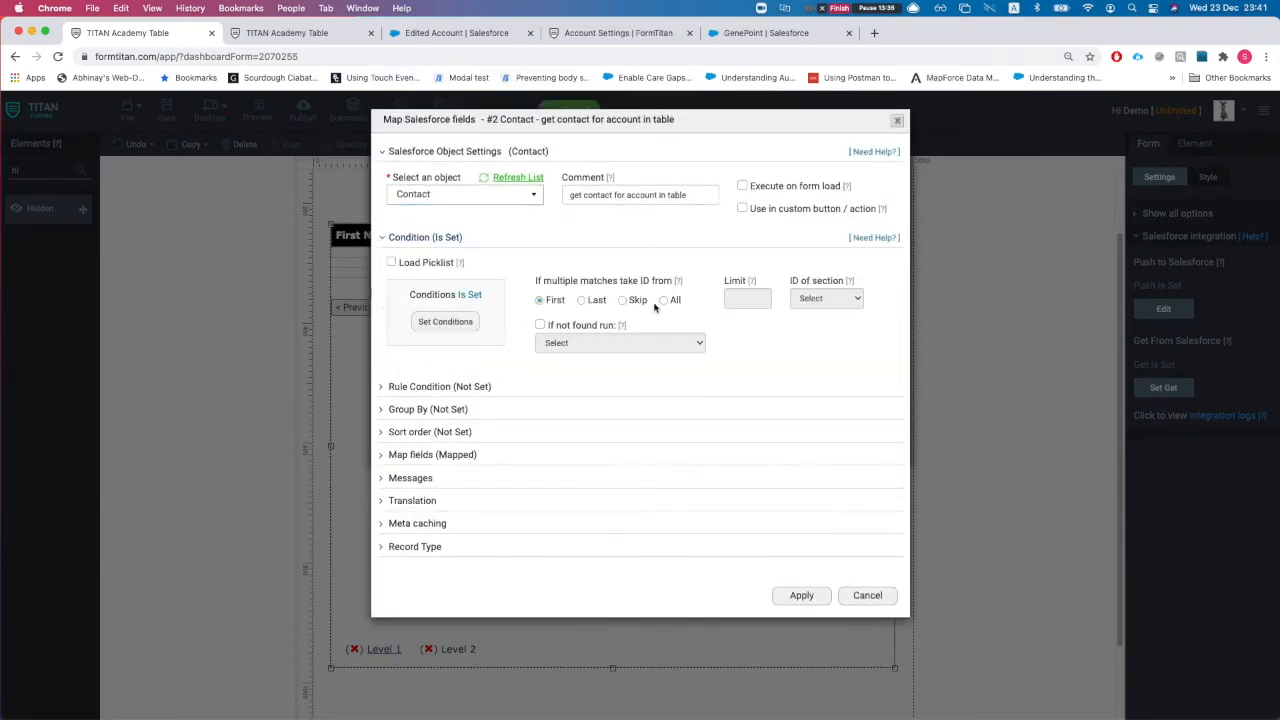
{"action": "left_click", "coordinate": [662, 302]}
{"action": "left_click", "coordinate": [764, 304]}
{"action": "type", "text": "20"}
{"action": "left_click", "coordinate": [801, 595]}
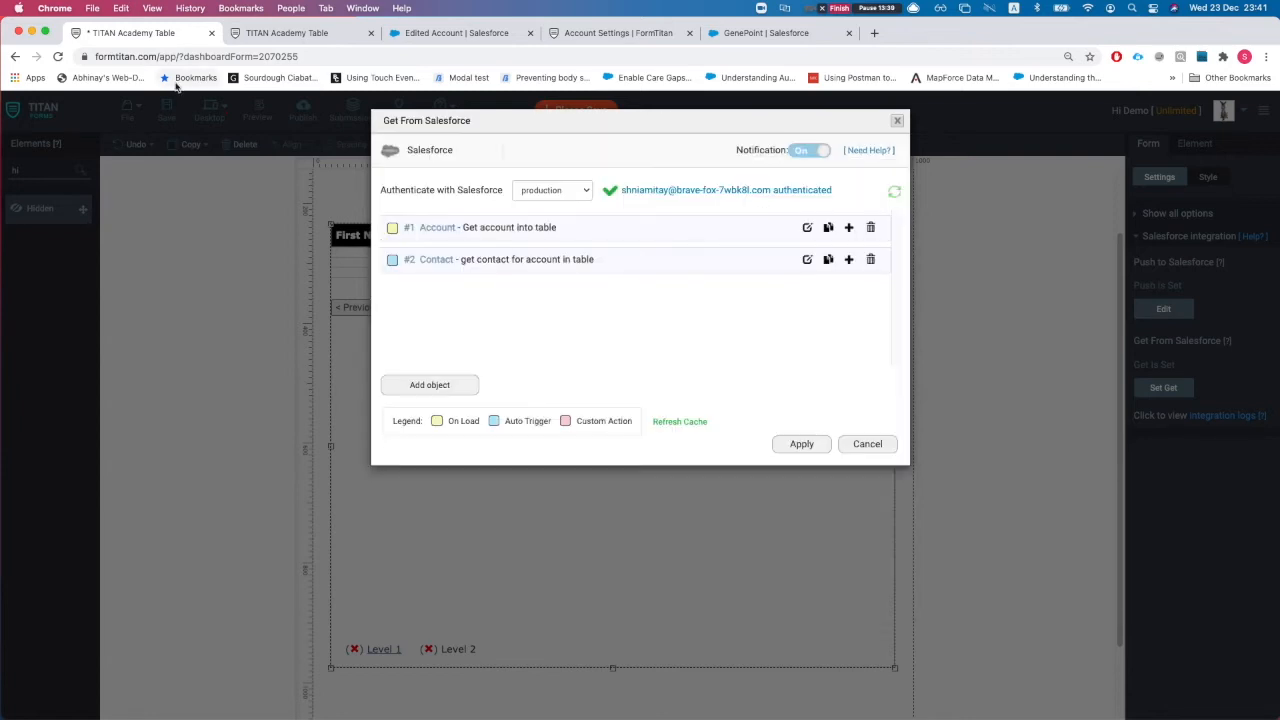
{"action": "left_click", "coordinate": [804, 442]}
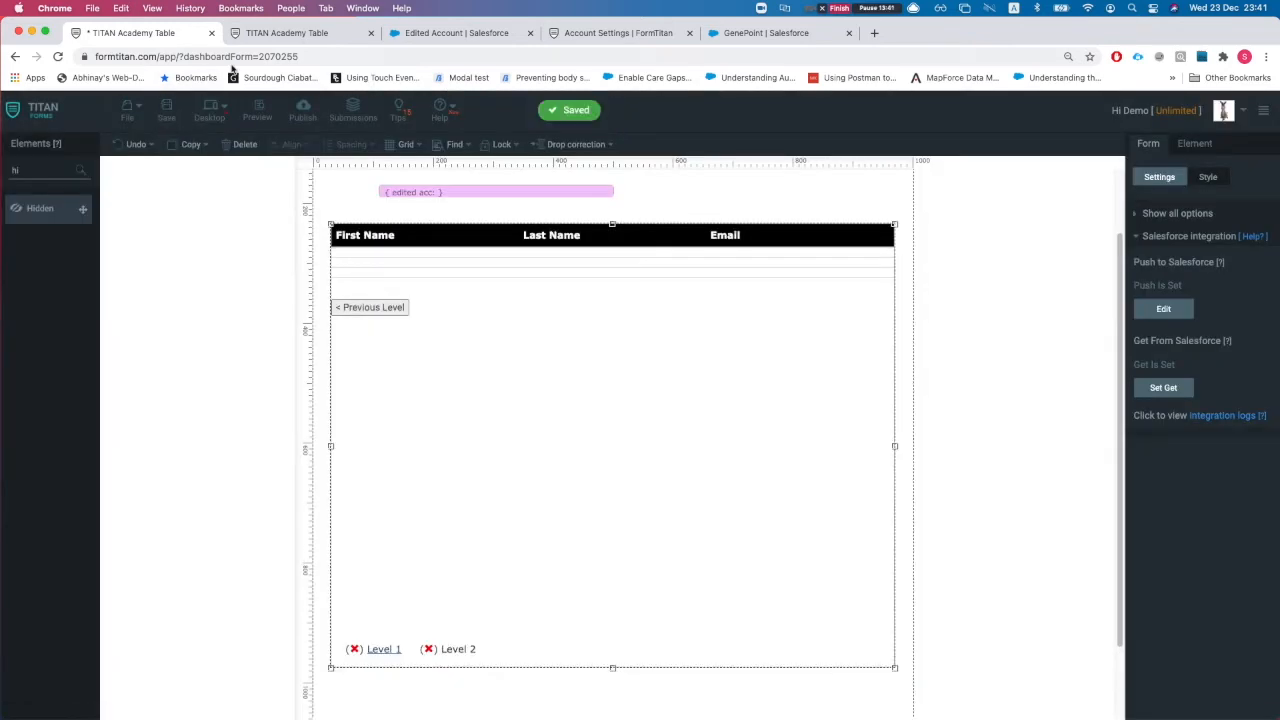
{"action": "left_click", "coordinate": [268, 38]}
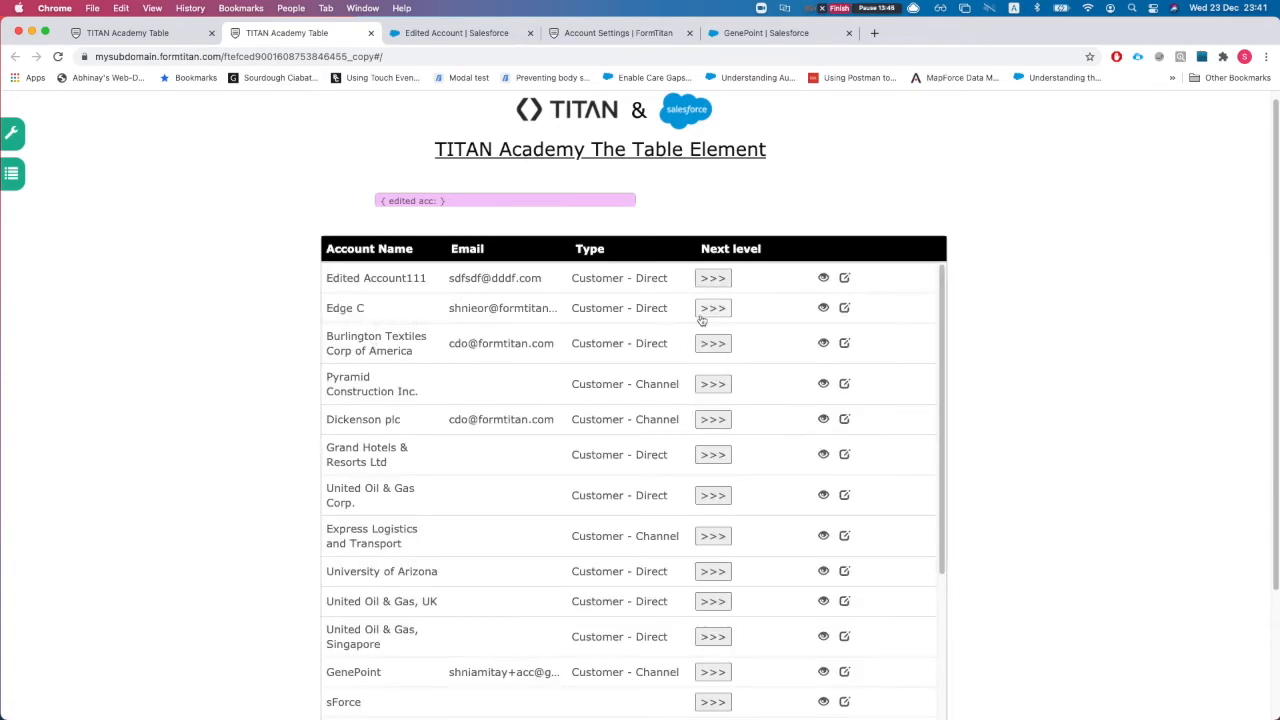
Step: Check that Edge C and Dickenson plc each drill down to a full contacts list
{"action": "left_click", "coordinate": [713, 310]}
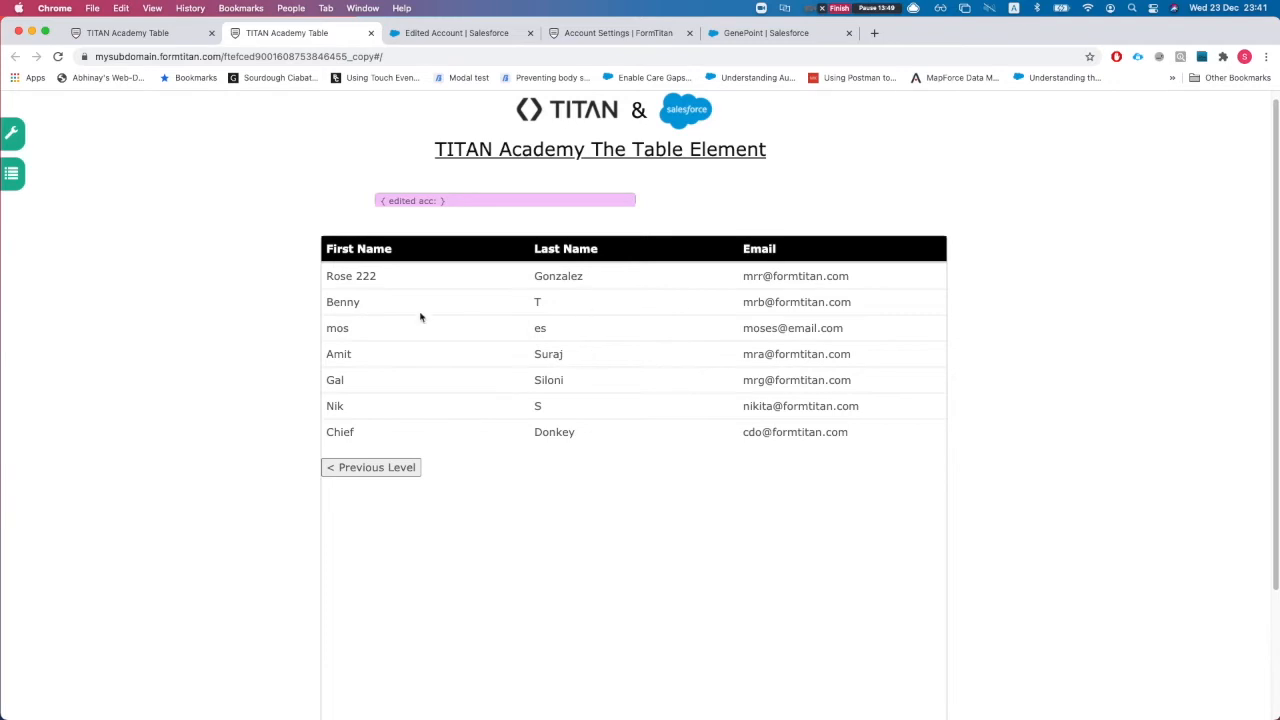
{"action": "left_click", "coordinate": [370, 467]}
{"action": "scroll", "coordinate": [584, 405], "scroll_direction": "down", "scroll_amount": 1}
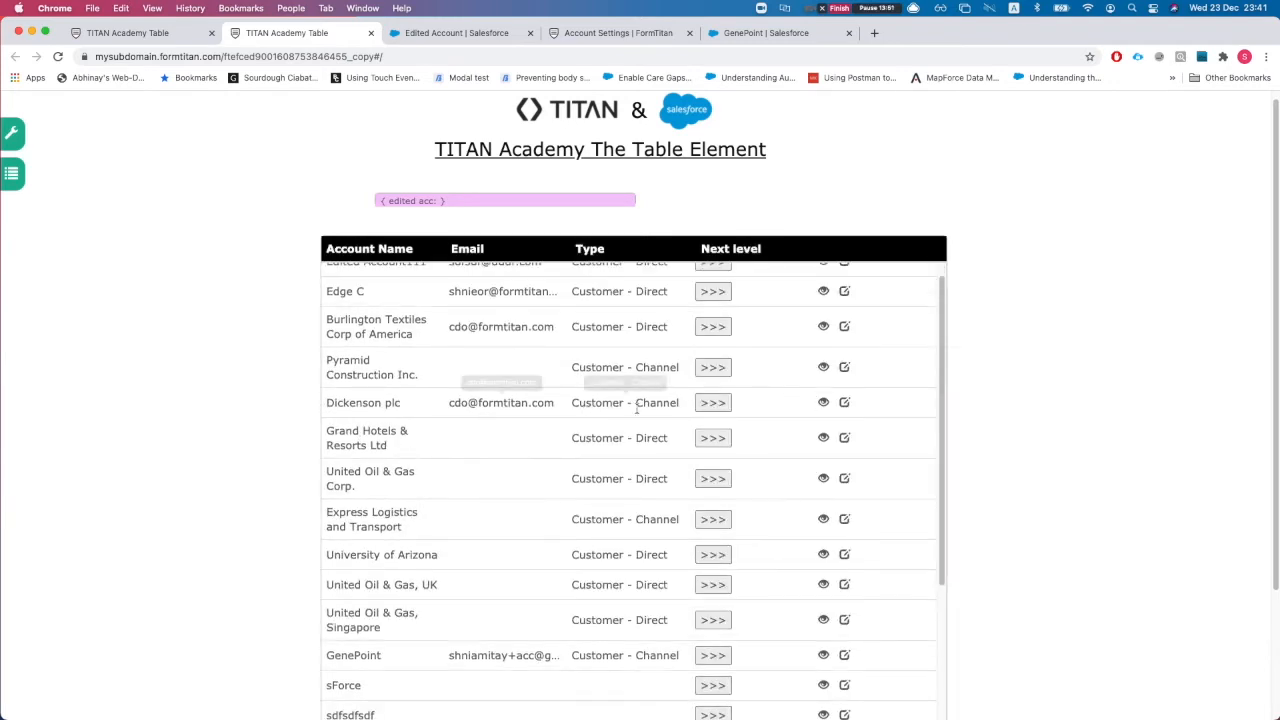
{"action": "left_click", "coordinate": [713, 402]}
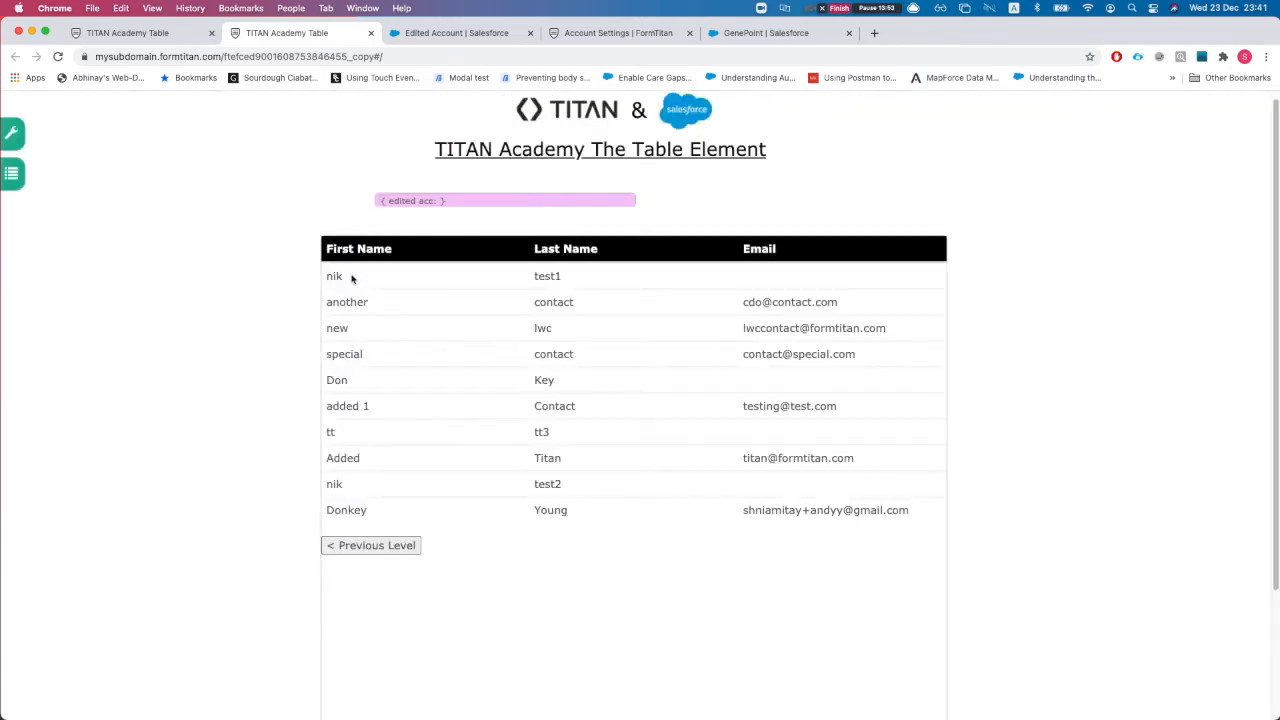
{"action": "left_click", "coordinate": [370, 545]}
{"action": "scroll", "coordinate": [440, 390], "scroll_direction": "down", "scroll_amount": 3}
{"action": "scroll", "coordinate": [471, 409], "scroll_direction": "up", "scroll_amount": 3}
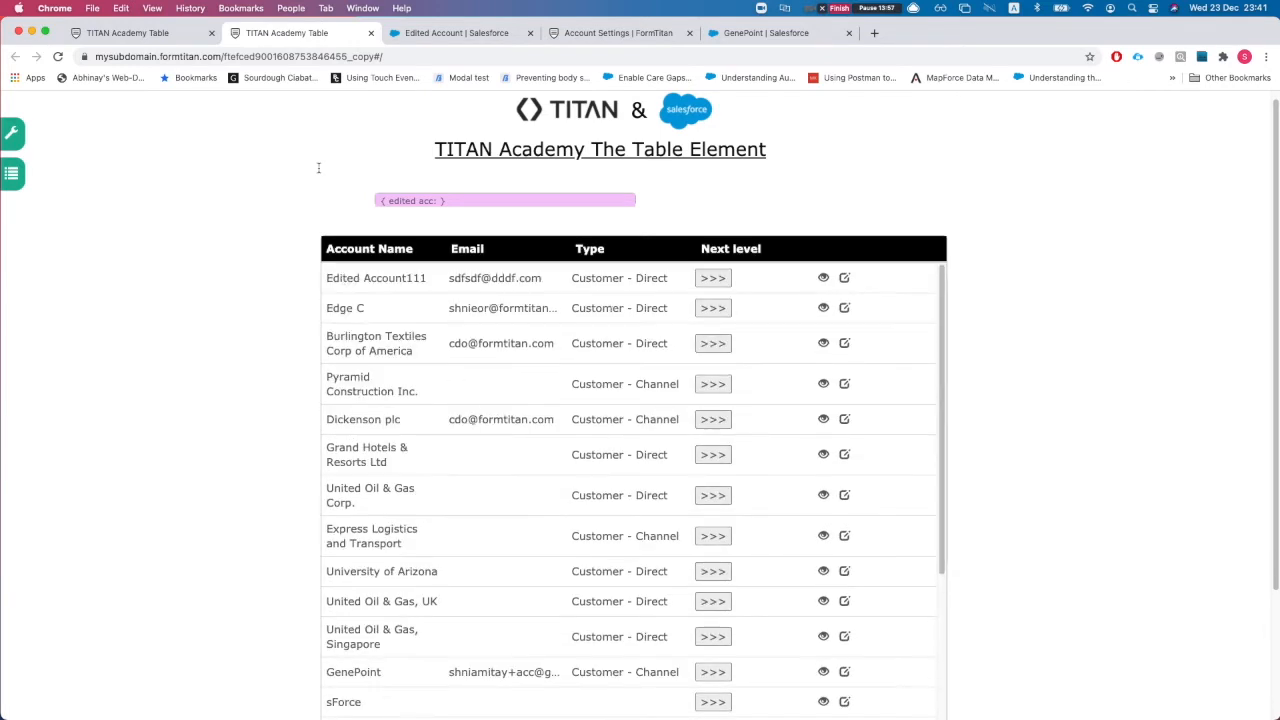
{"action": "left_click", "coordinate": [175, 35]}
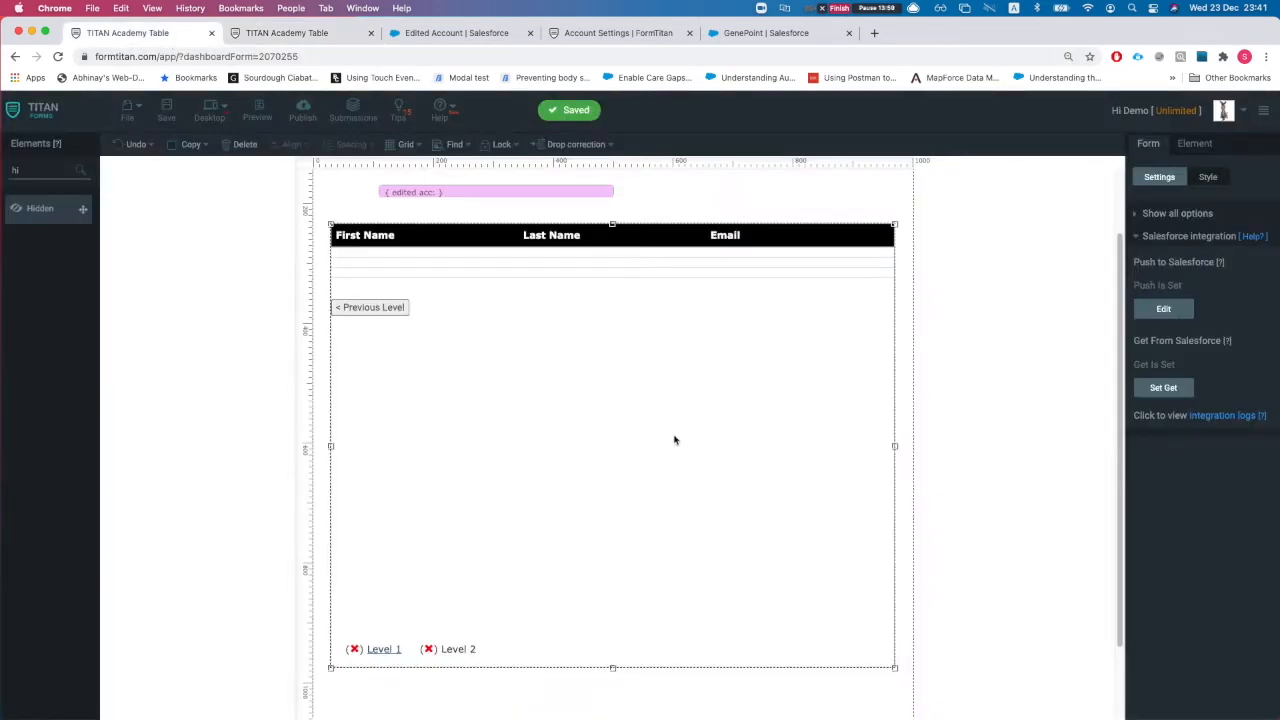
Step: Turn on Allow add in the contacts table's Advanced options and open the add form Parameters
{"action": "left_click", "coordinate": [1181, 147]}
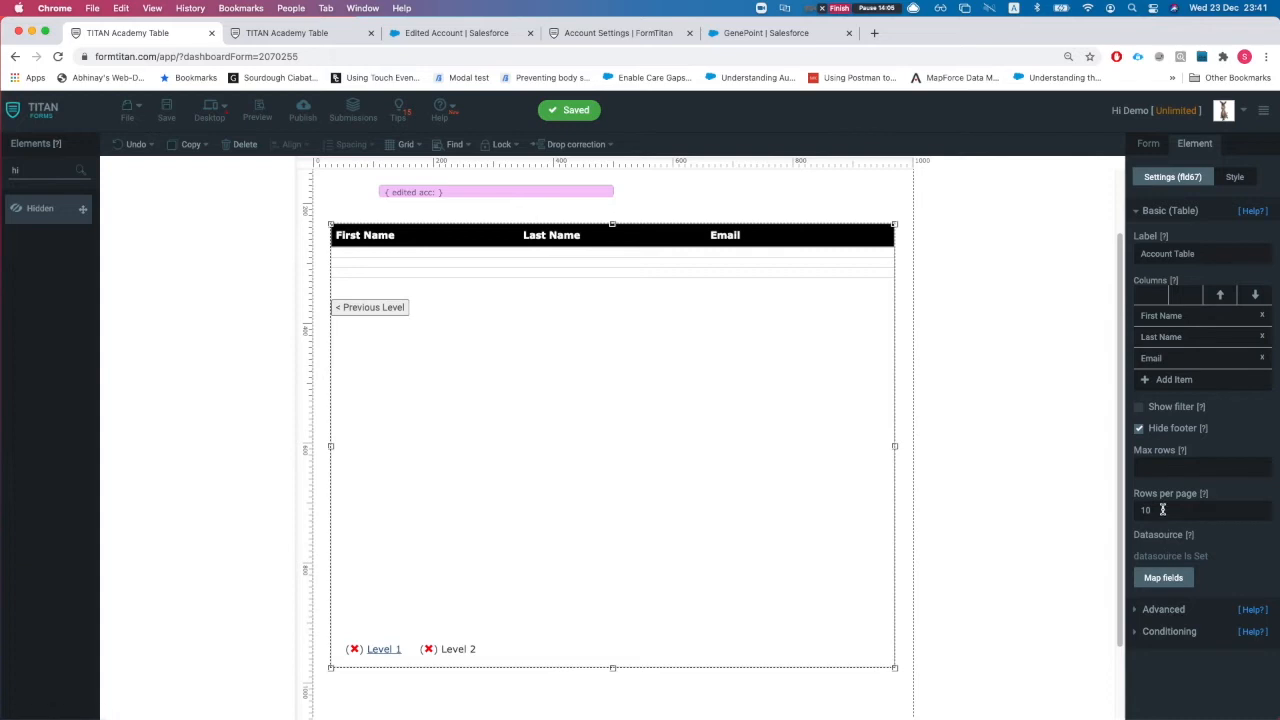
{"action": "left_click", "coordinate": [1166, 610]}
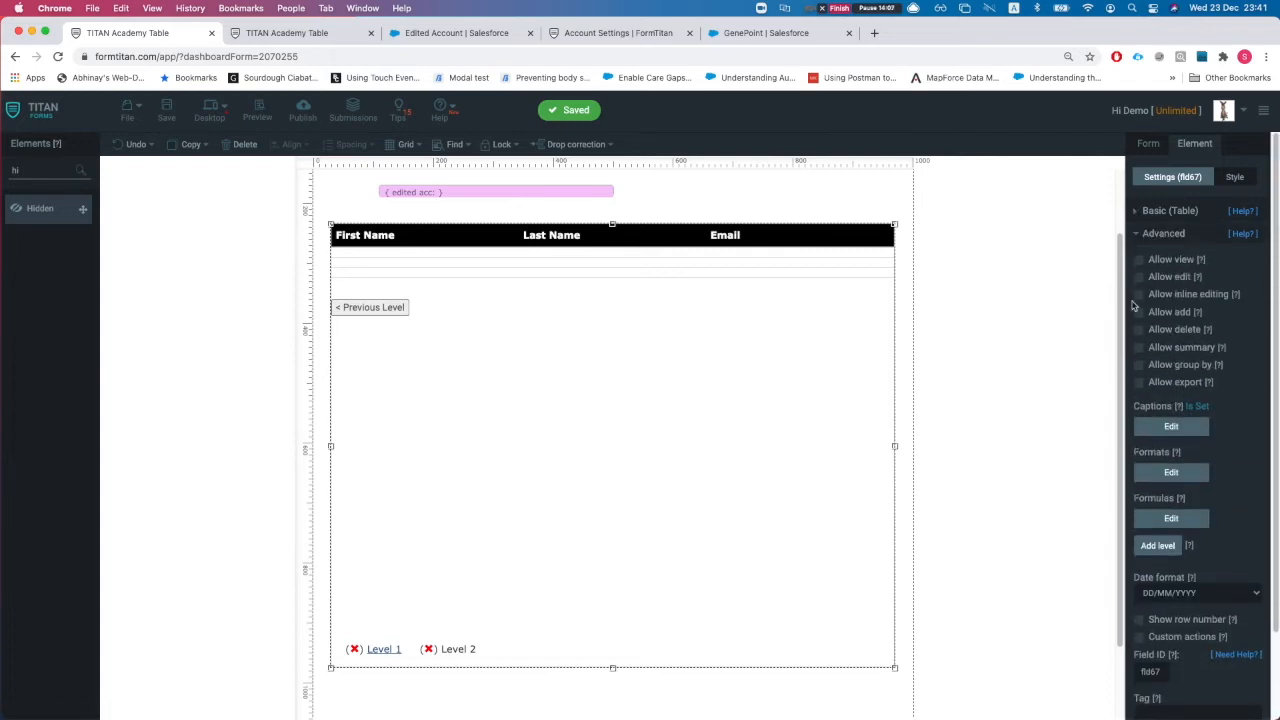
{"action": "left_click", "coordinate": [1137, 313]}
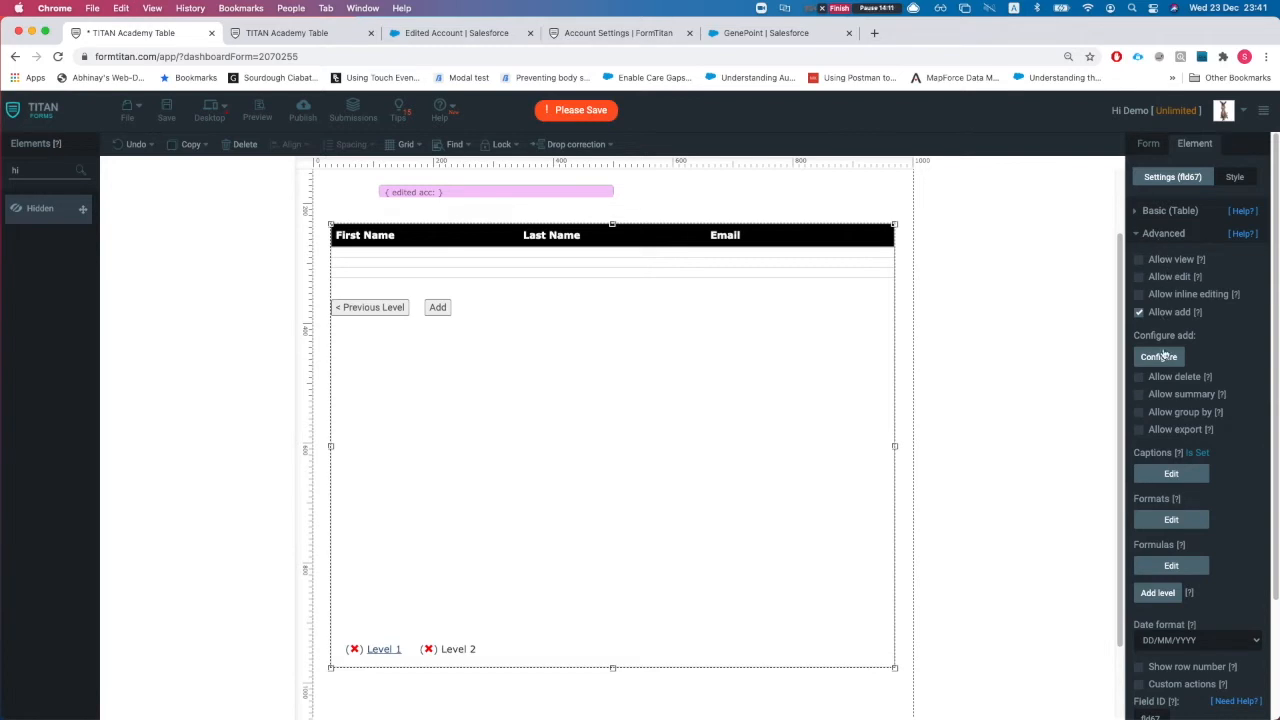
{"action": "left_click", "coordinate": [1159, 358]}
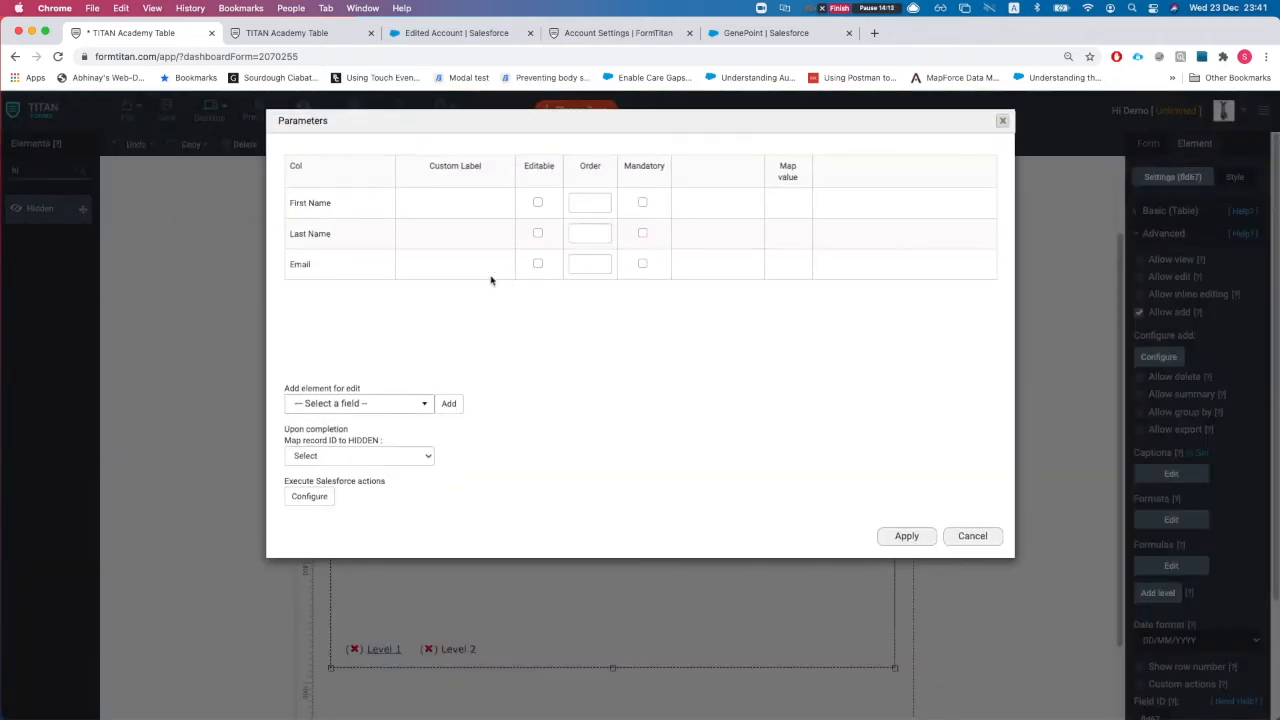
Step: Make First Name editable, Email mandatory, and add Business Phone to the add form
{"action": "left_click", "coordinate": [538, 204]}
{"action": "left_click", "coordinate": [642, 264]}
{"action": "left_click", "coordinate": [388, 408]}
{"action": "scroll", "coordinate": [340, 497], "scroll_direction": "down", "scroll_amount": 1}
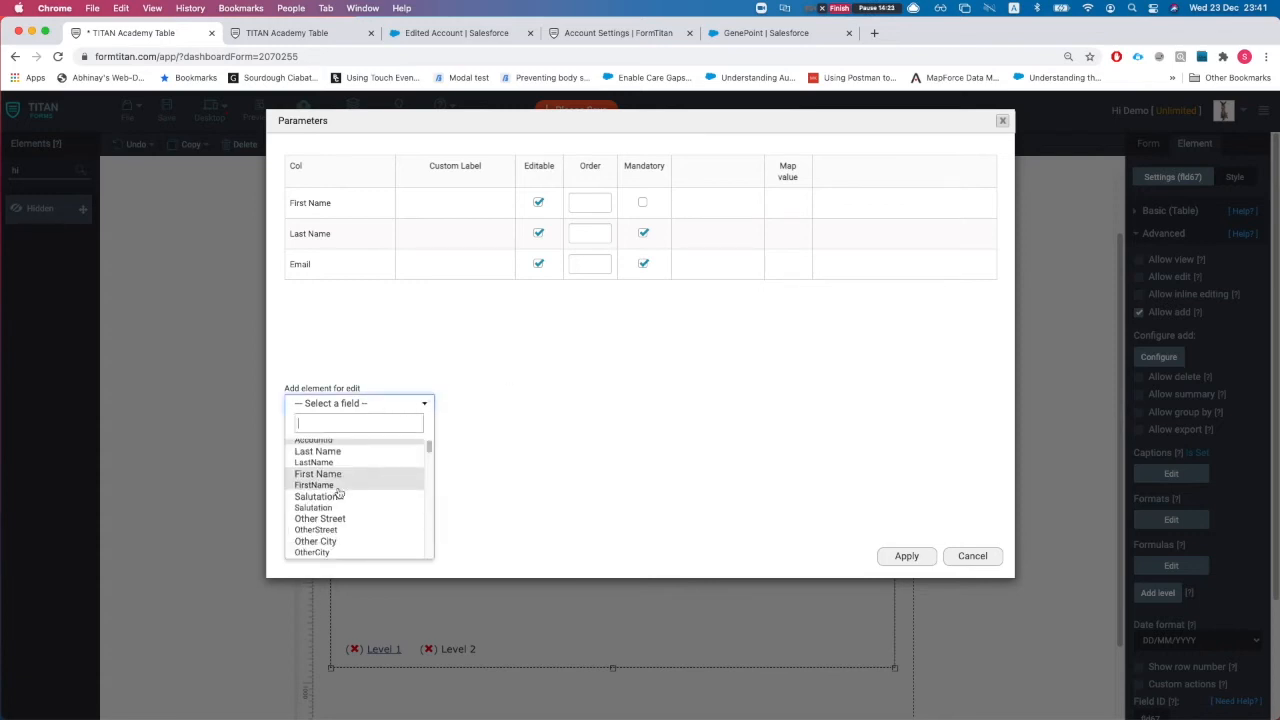
{"action": "scroll", "coordinate": [345, 500], "scroll_direction": "down", "scroll_amount": 4}
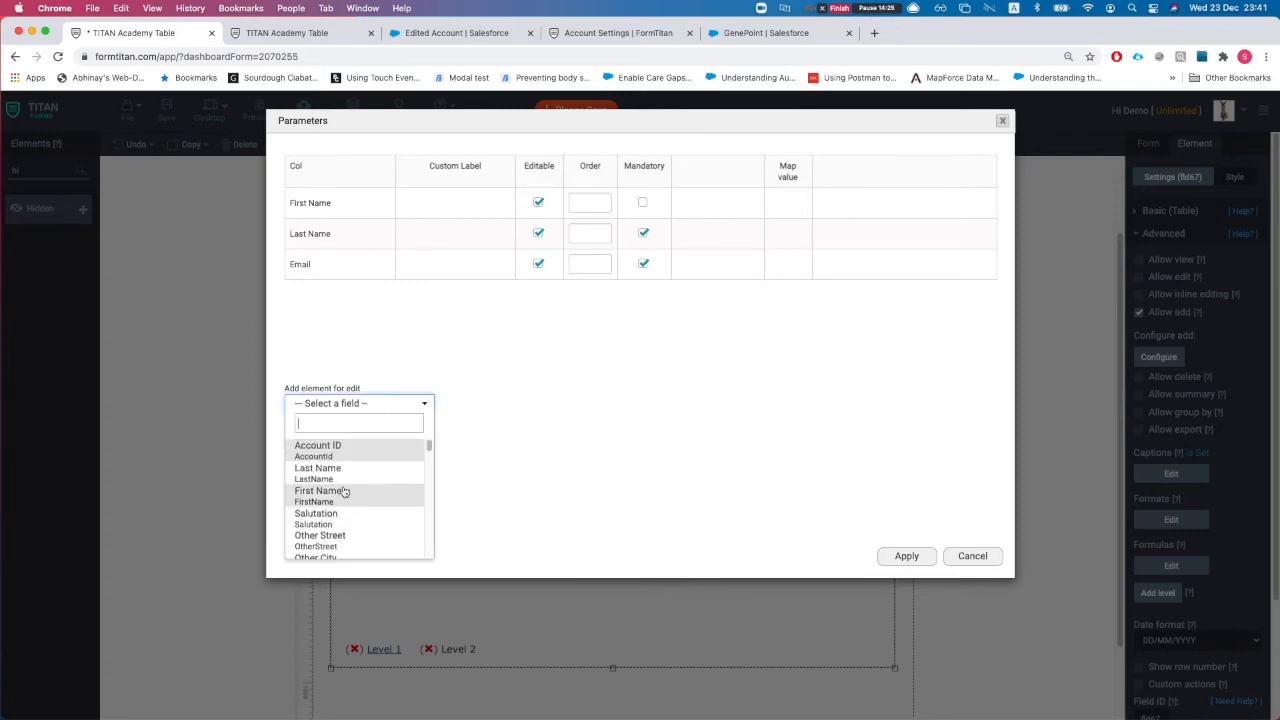
{"action": "scroll", "coordinate": [345, 505], "scroll_direction": "down", "scroll_amount": 10}
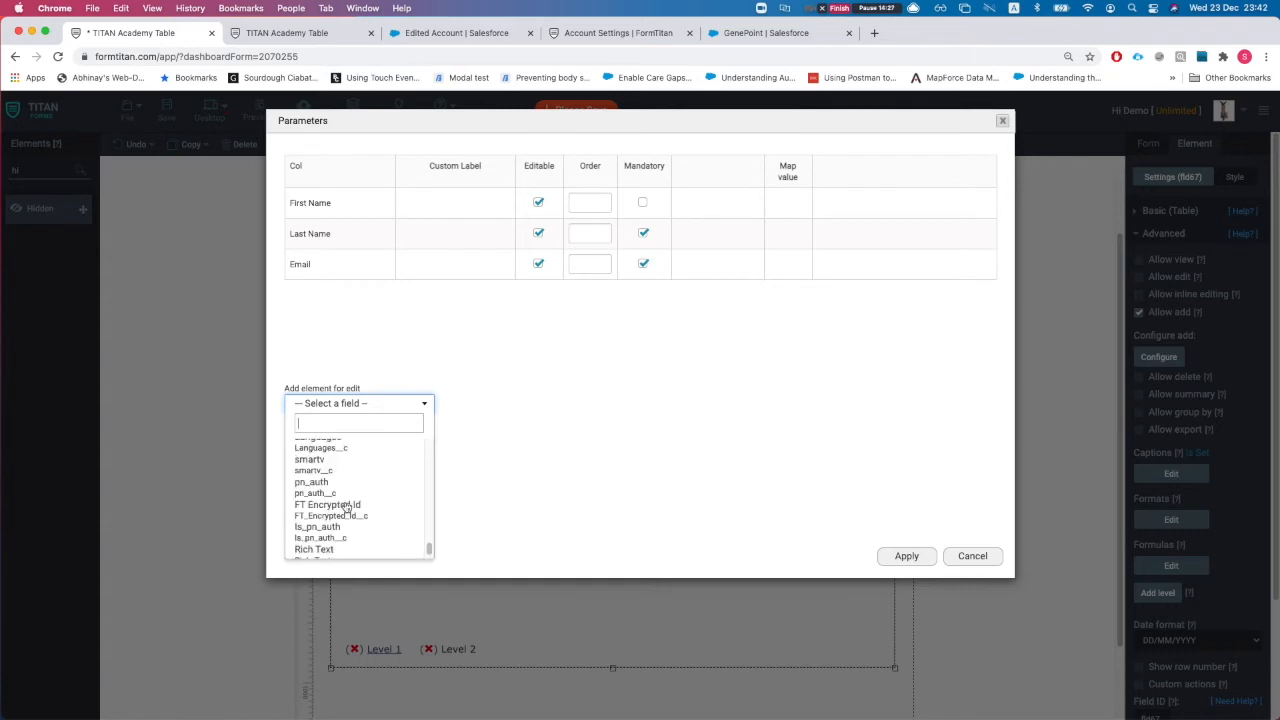
{"action": "scroll", "coordinate": [350, 522], "scroll_direction": "up", "scroll_amount": 10}
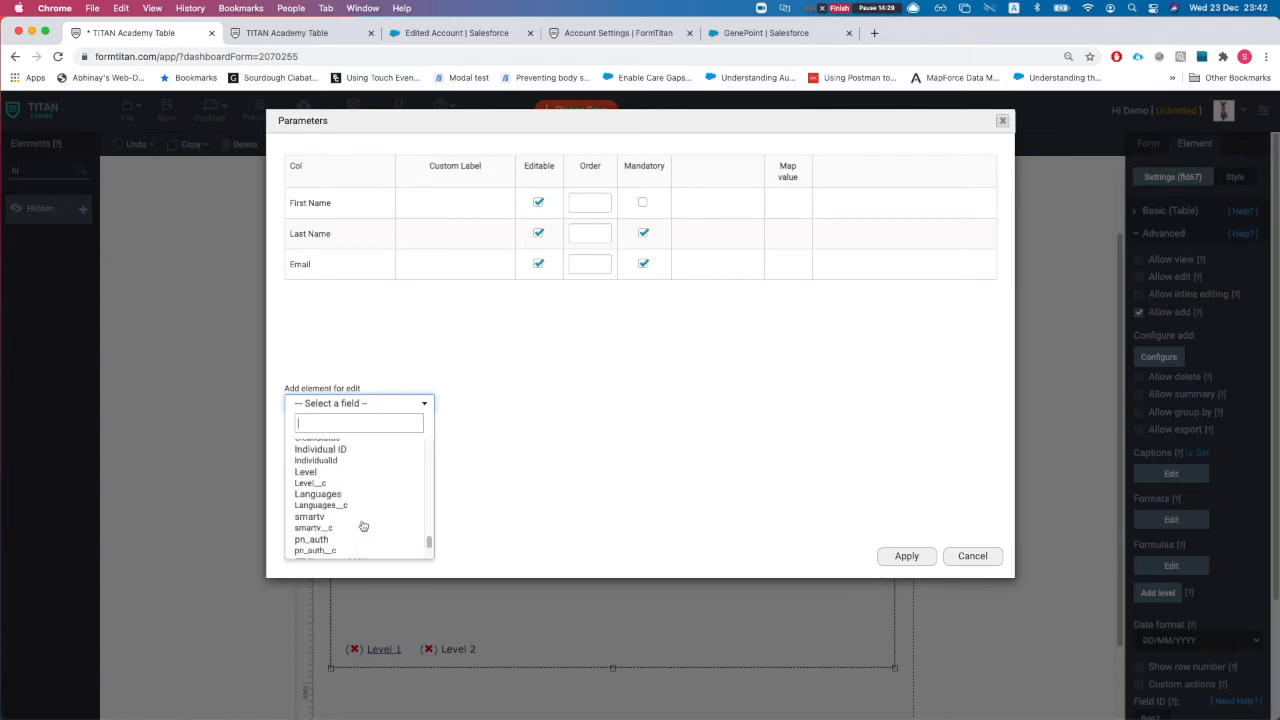
{"action": "scroll", "coordinate": [362, 526], "scroll_direction": "up", "scroll_amount": 10}
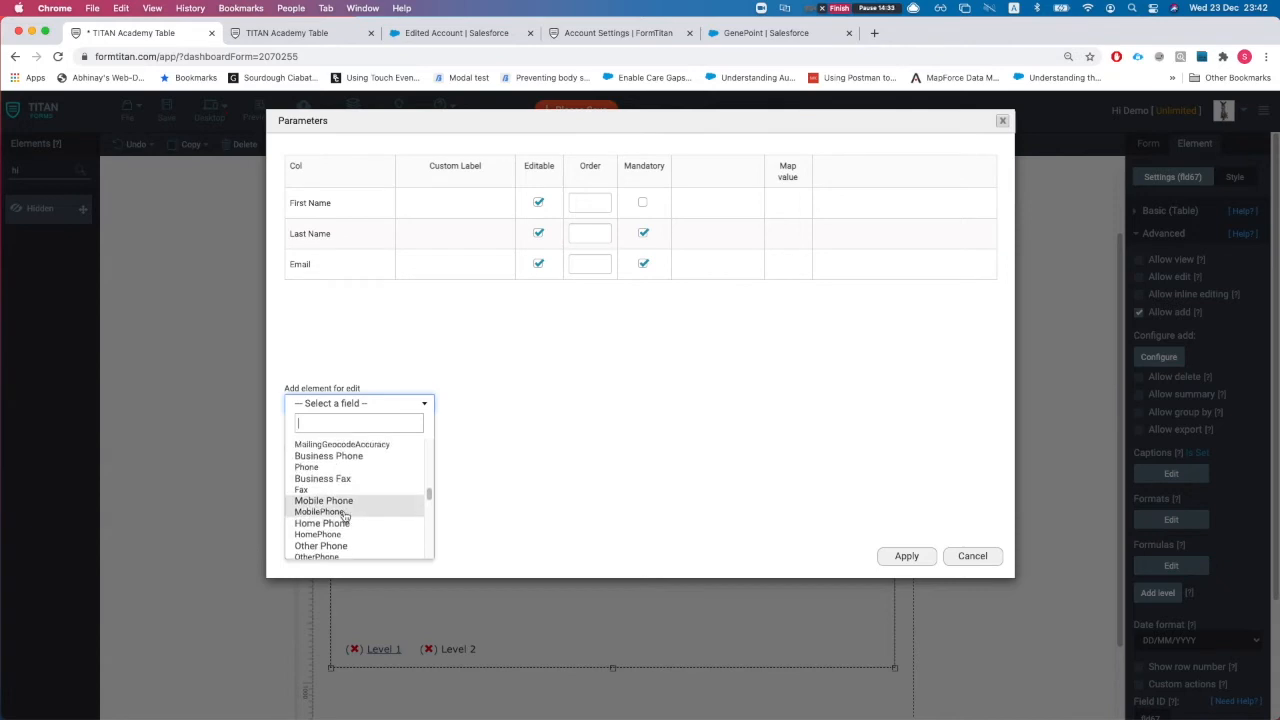
{"action": "type", "text": "phone"}
{"action": "key", "text": "Return"}
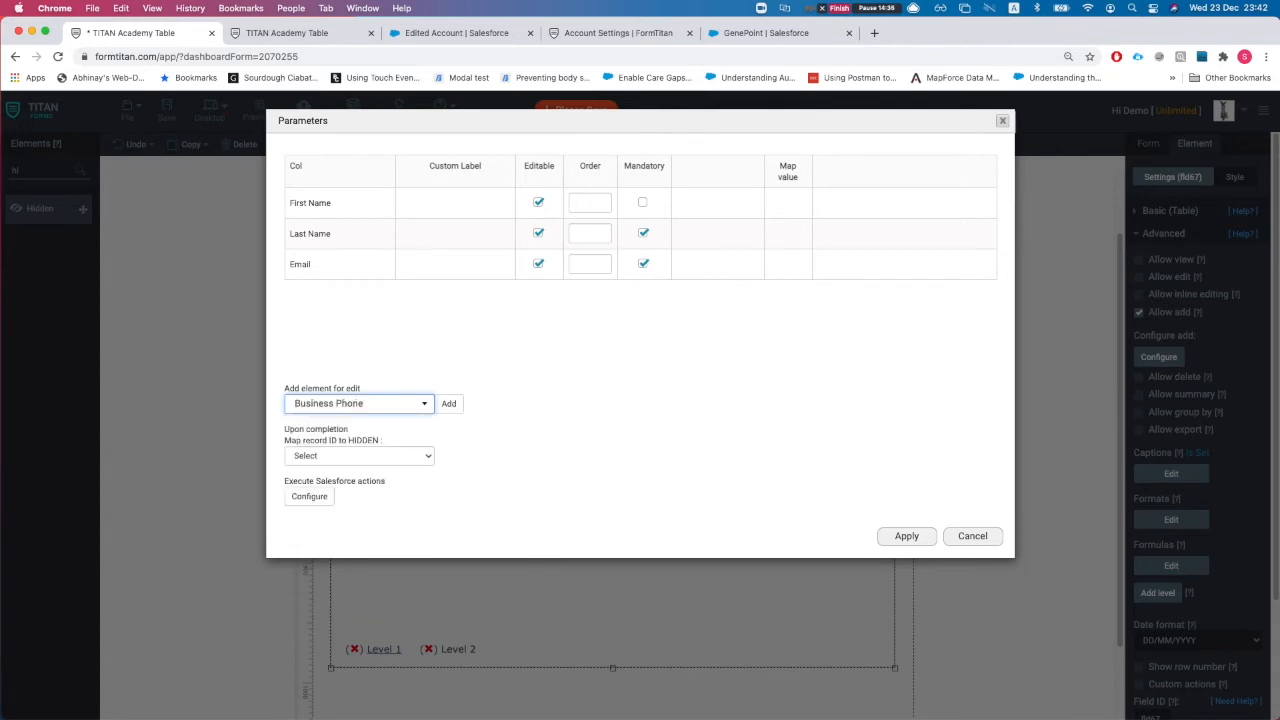
{"action": "left_click", "coordinate": [446, 404]}
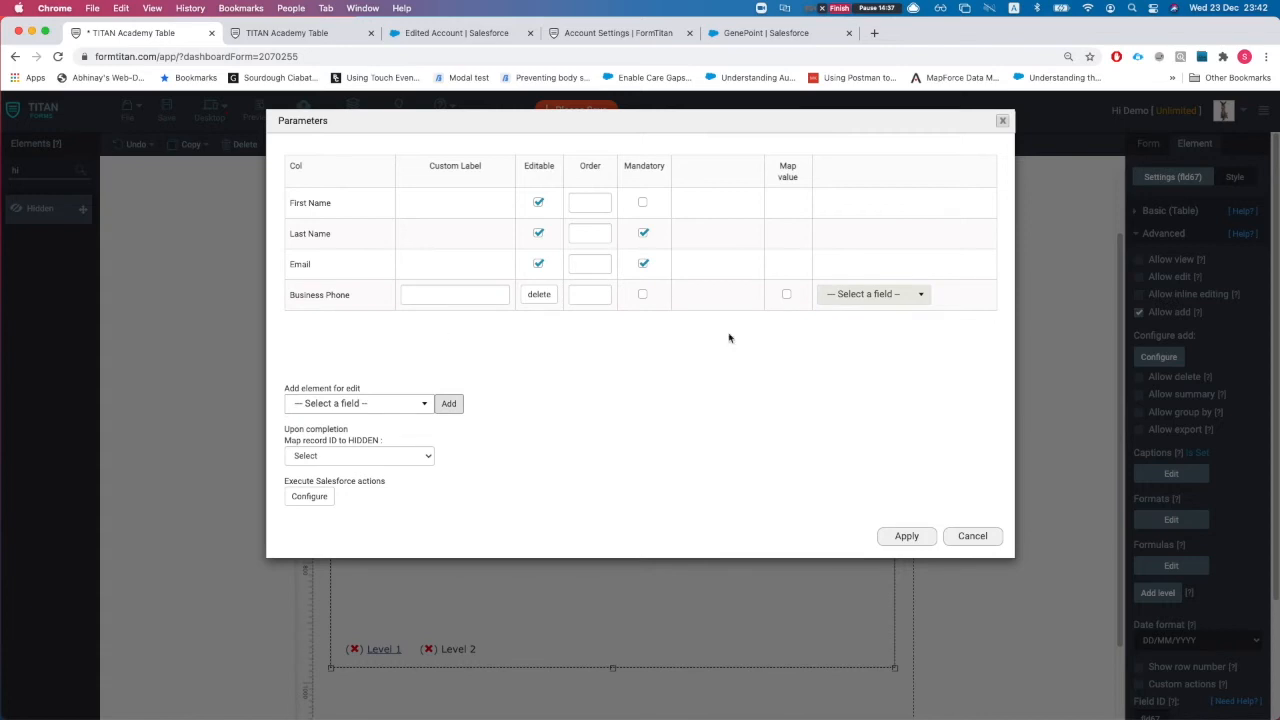
Step: Adjust the Business Phone label settings, apply the Parameters and save the form
{"action": "left_click_drag", "start_coordinate": [306, 296], "coordinate": [354, 301]}
{"action": "left_click", "coordinate": [638, 335]}
{"action": "left_click", "coordinate": [444, 294]}
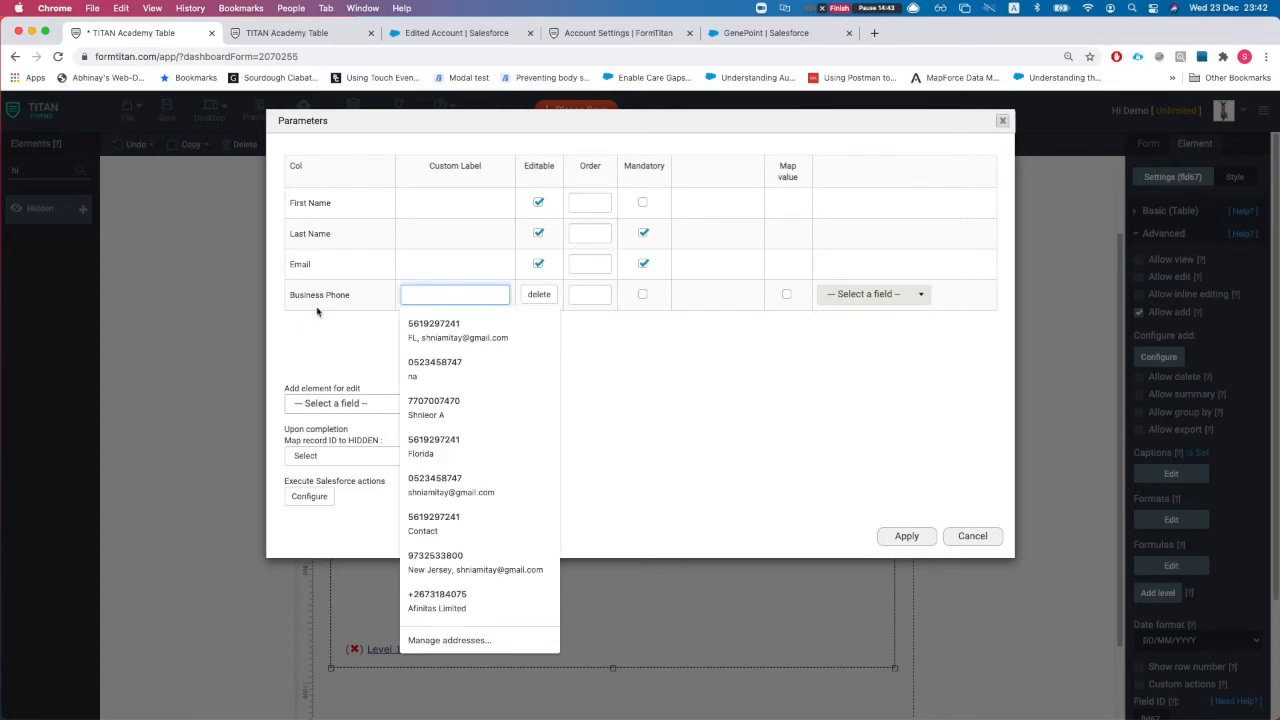
{"action": "left_click", "coordinate": [352, 358]}
{"action": "left_click", "coordinate": [591, 207]}
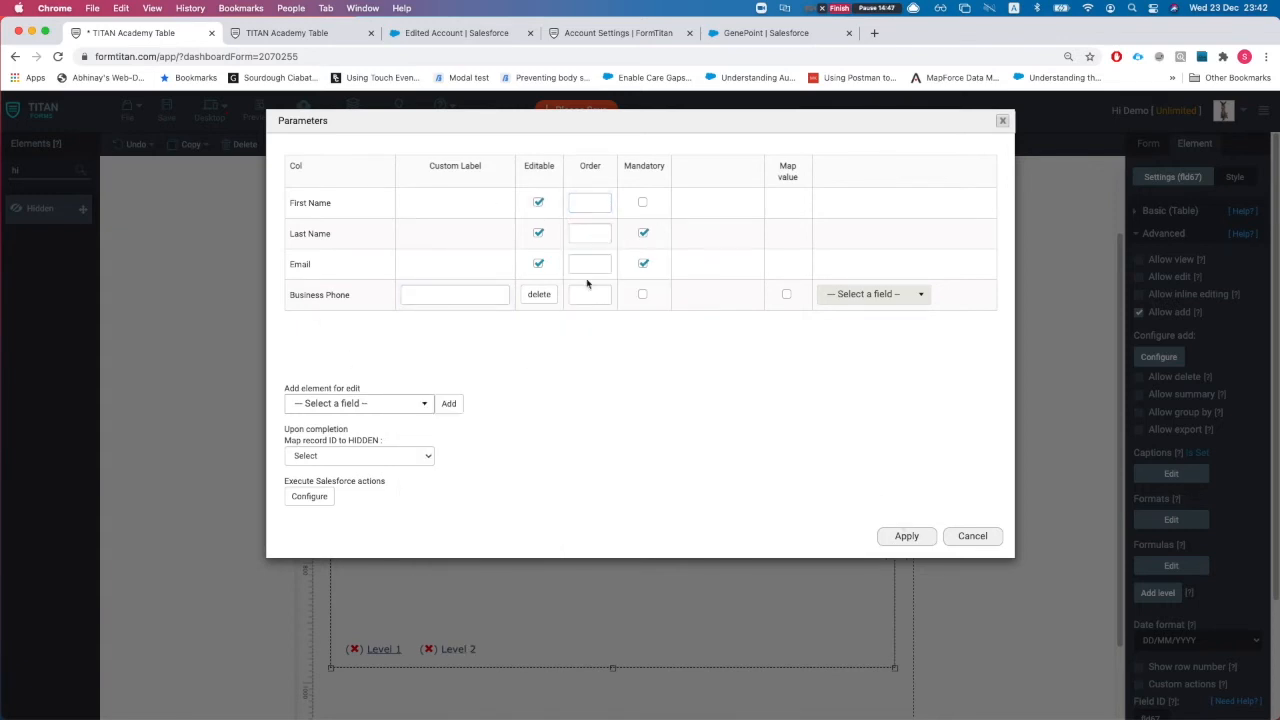
{"action": "left_click", "coordinate": [893, 537]}
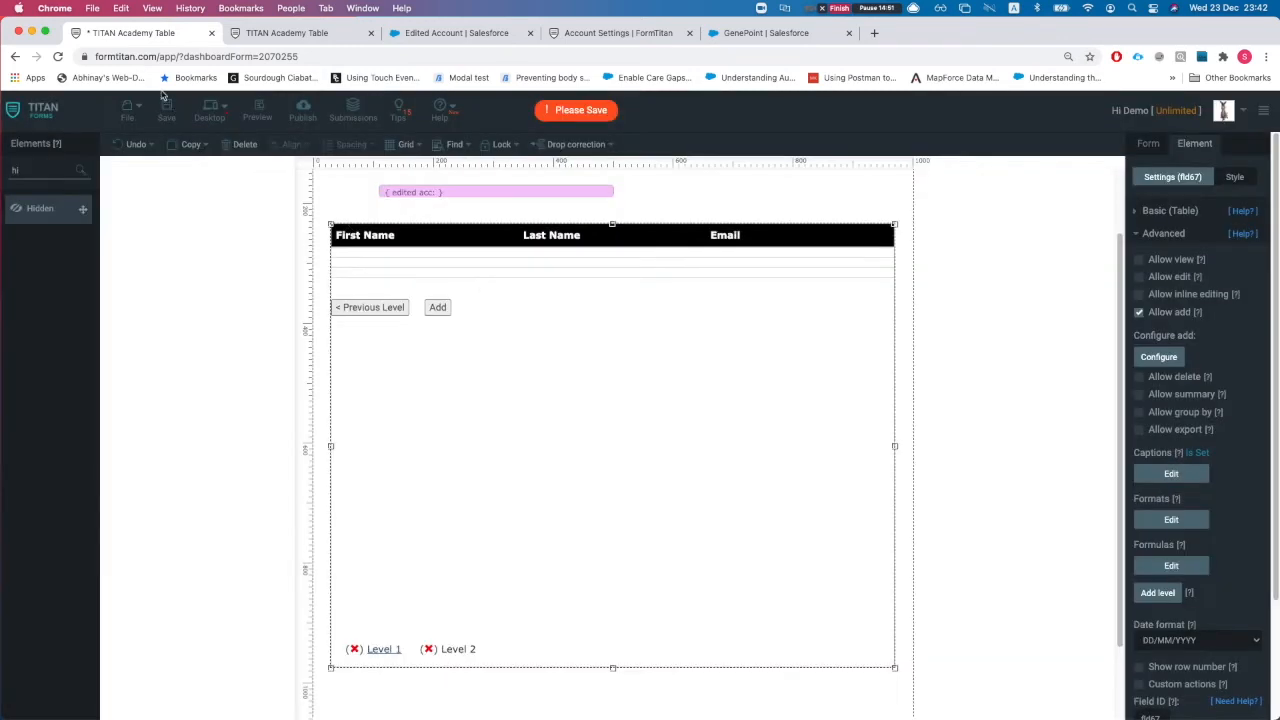
{"action": "left_click", "coordinate": [165, 112]}
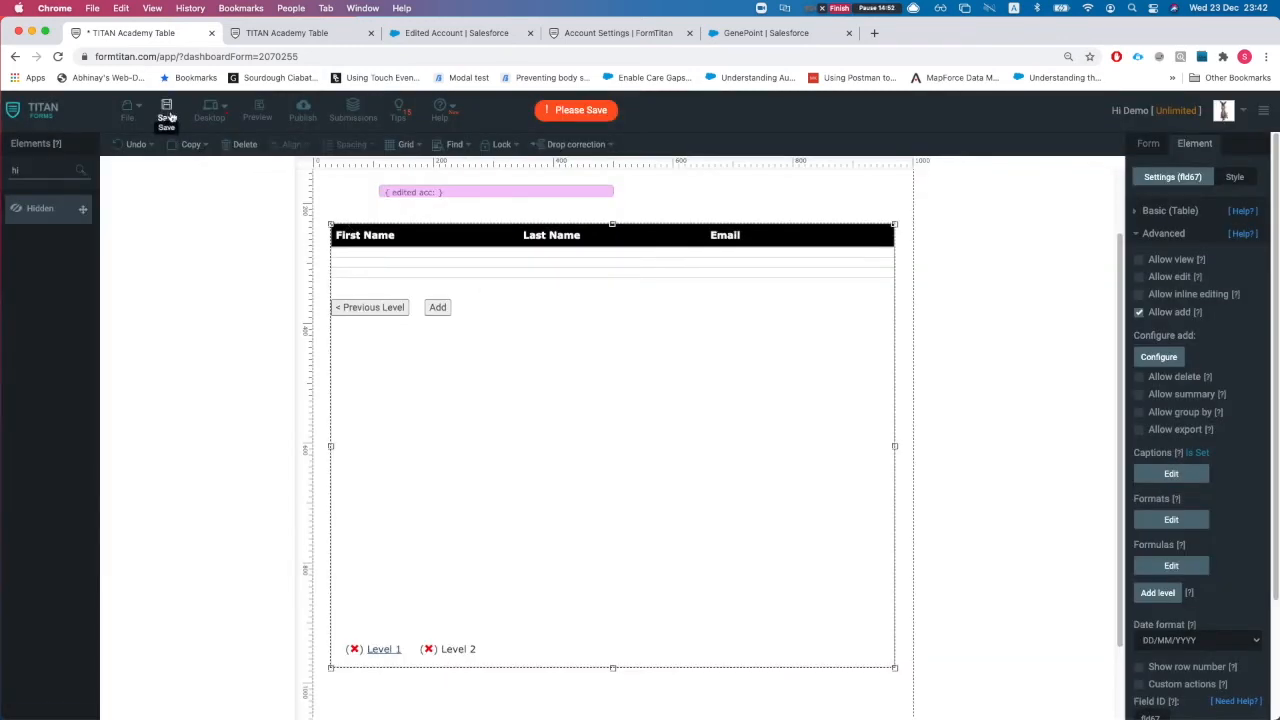
Step: Reload the live table and drill into the first account's contacts level
{"action": "left_click", "coordinate": [297, 35]}
{"action": "key", "text": "super+r"}
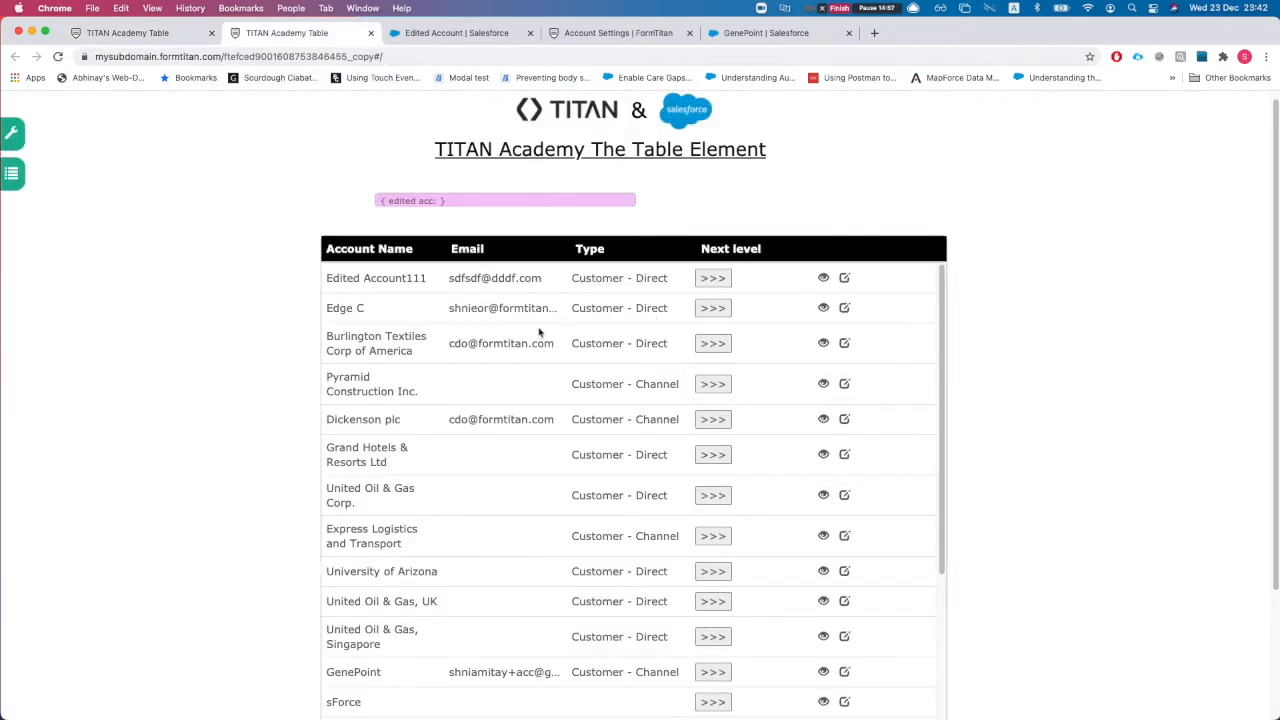
{"action": "left_click", "coordinate": [710, 280]}
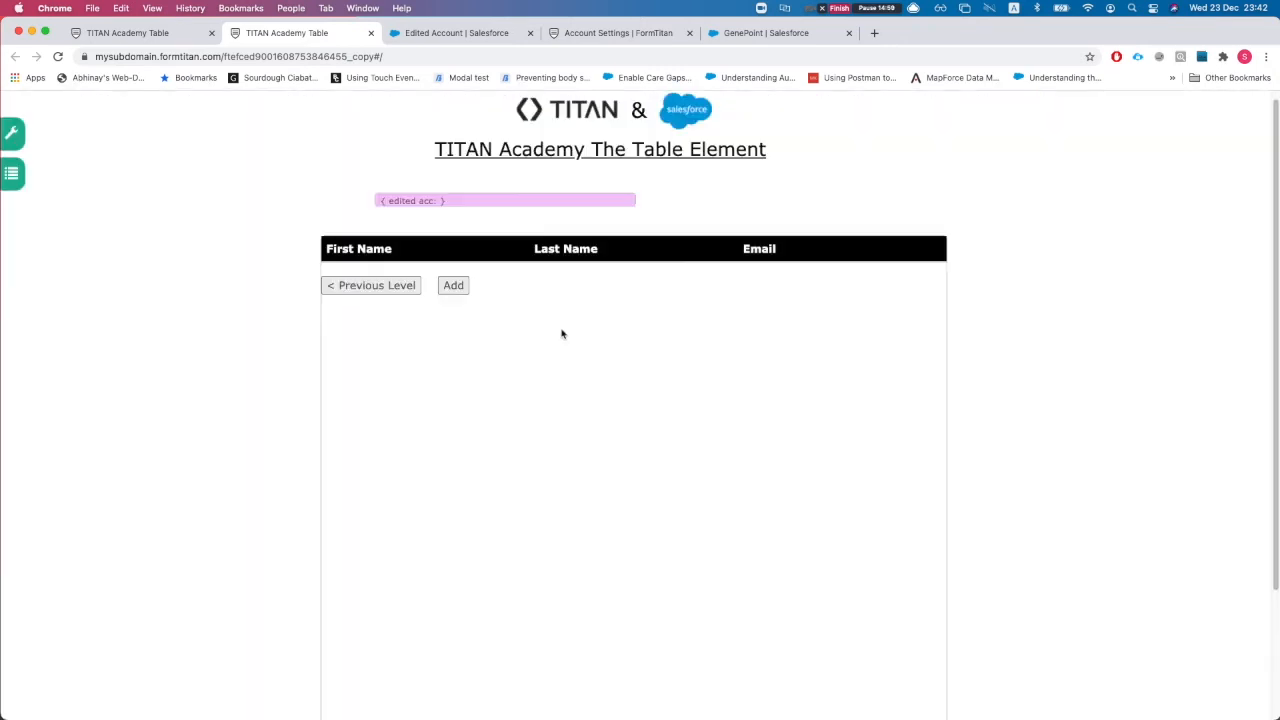
Step: Add a new test contact with first name, last name, email address and business phone number
{"action": "left_click", "coordinate": [452, 312]}
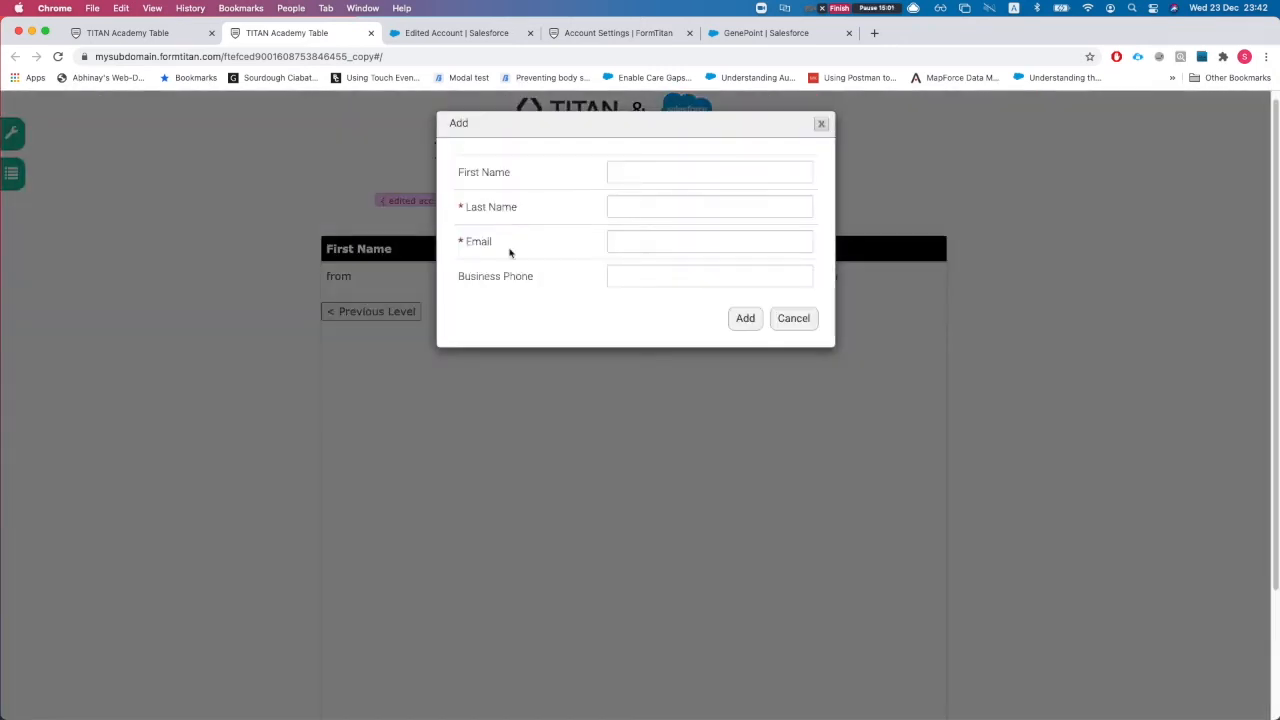
{"action": "left_click", "coordinate": [643, 172]}
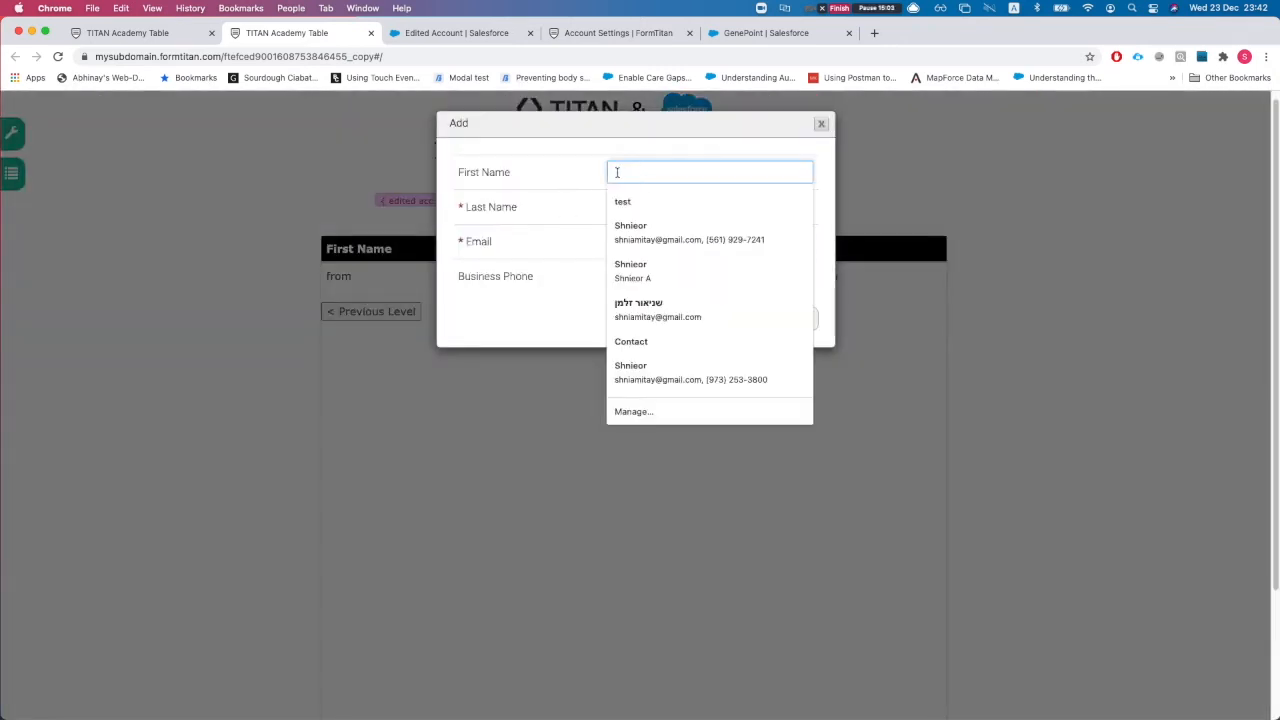
{"action": "type", "text": "added"}
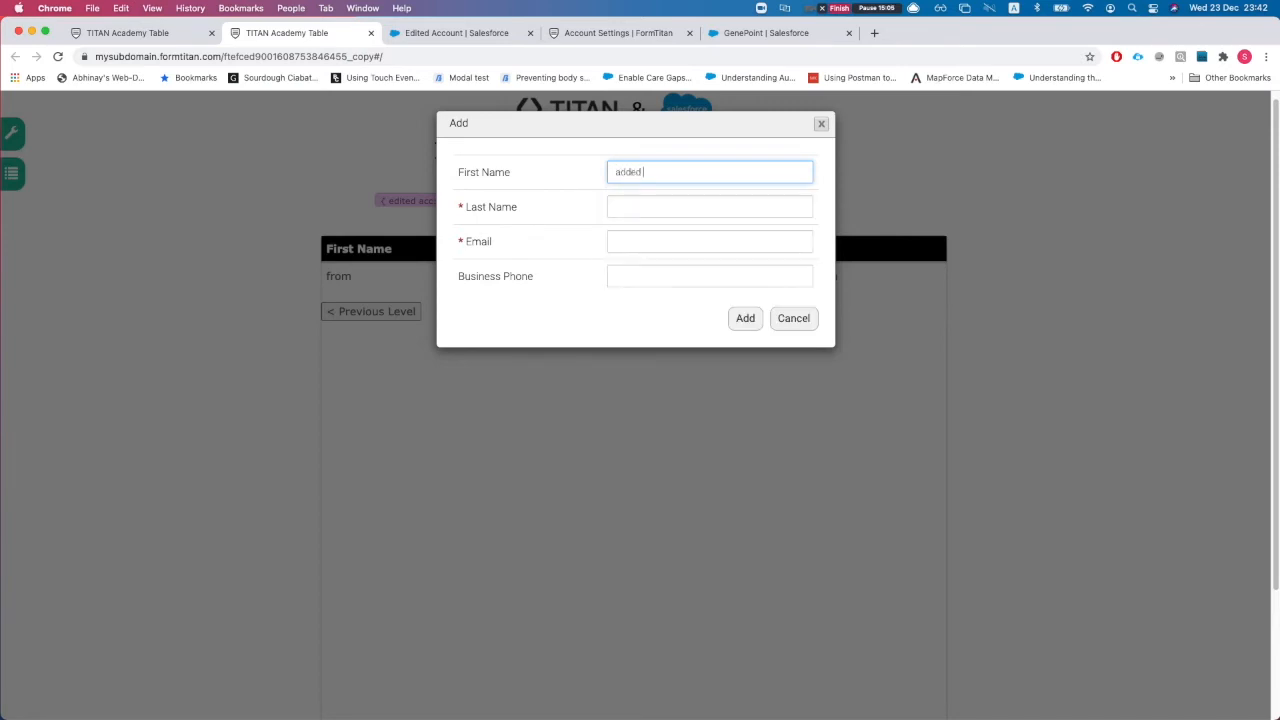
{"action": "key", "text": "Tab"}
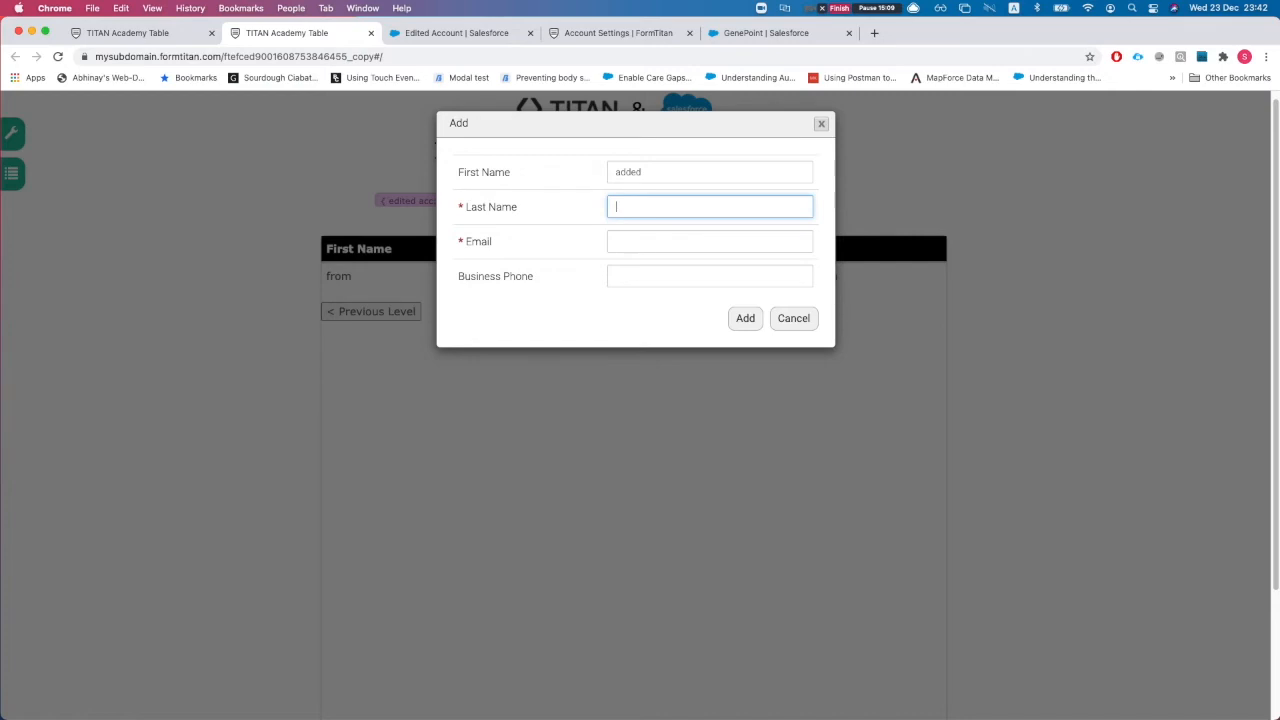
{"action": "left_click", "coordinate": [653, 172]}
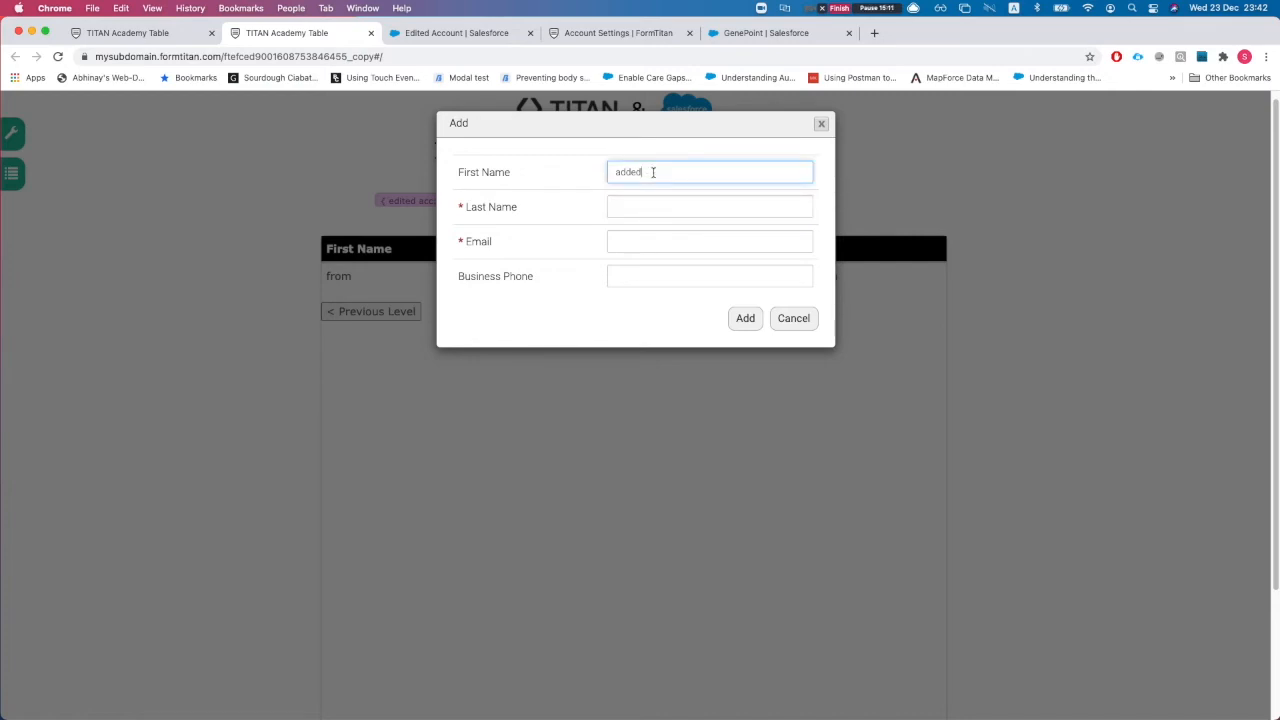
{"action": "key", "text": "Tab"}
{"action": "type", "text": "tab"}
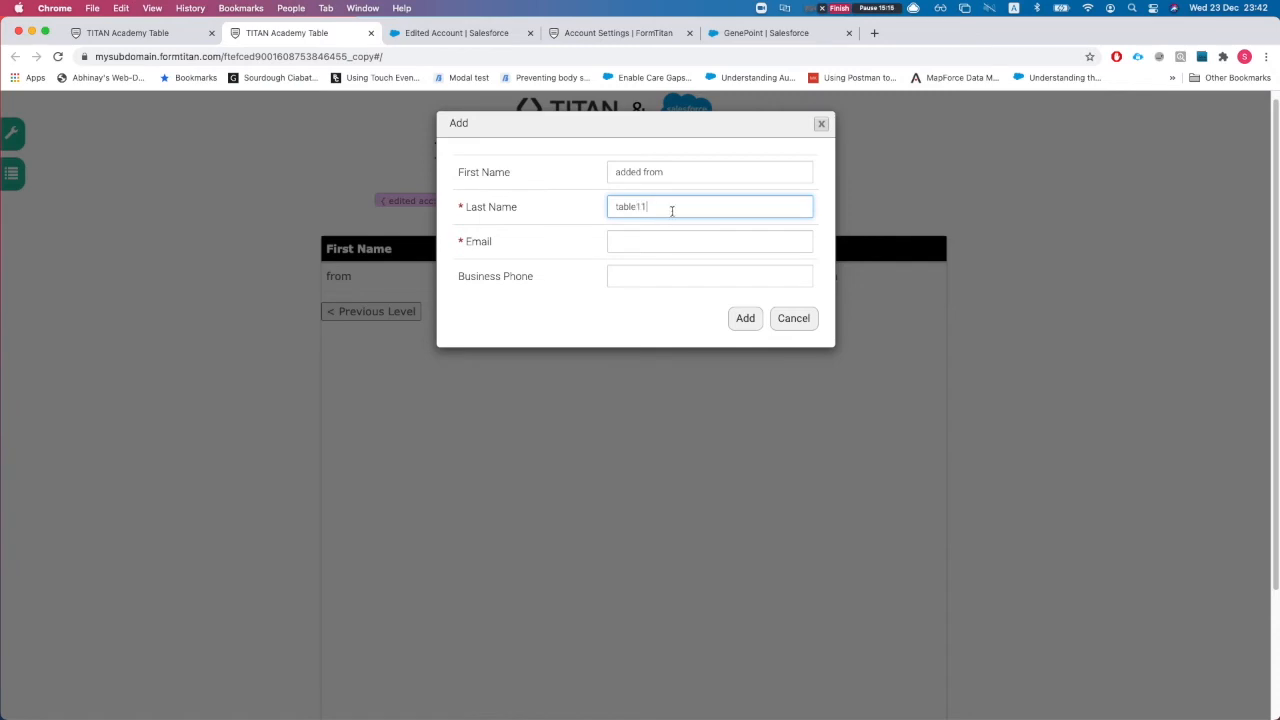
{"action": "type", "text": "le11"}
{"action": "left_click", "coordinate": [656, 243]}
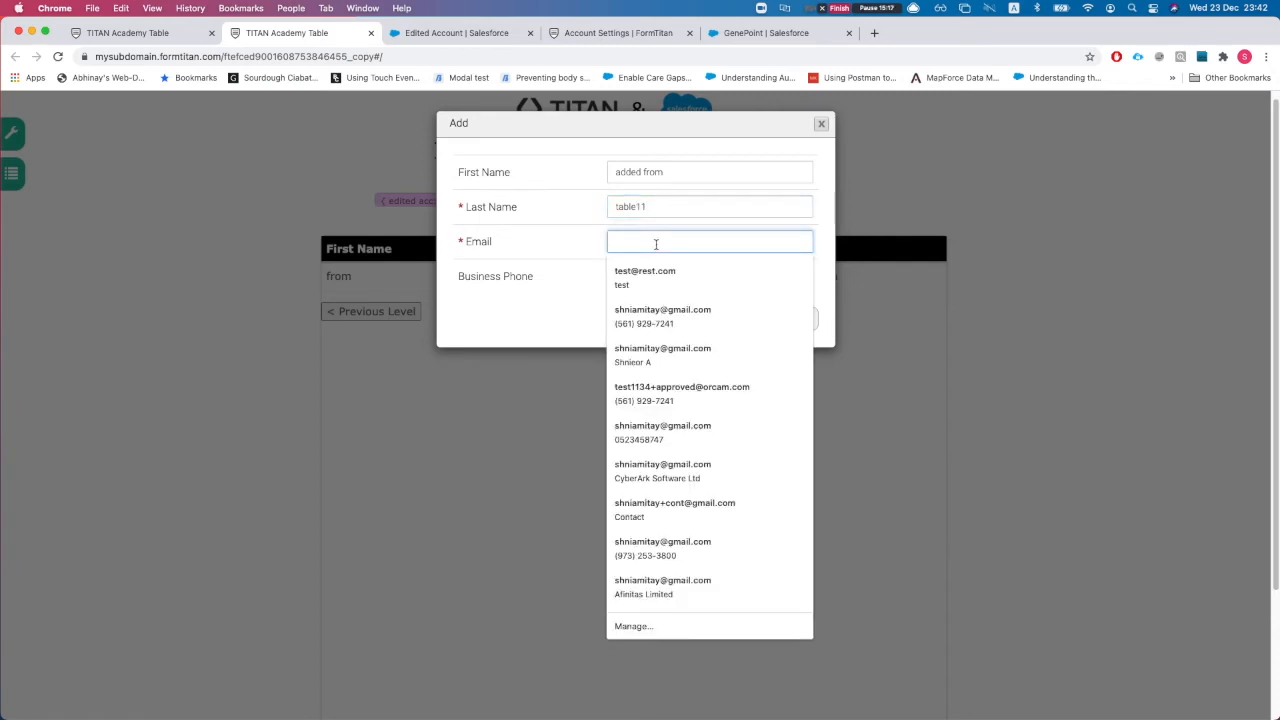
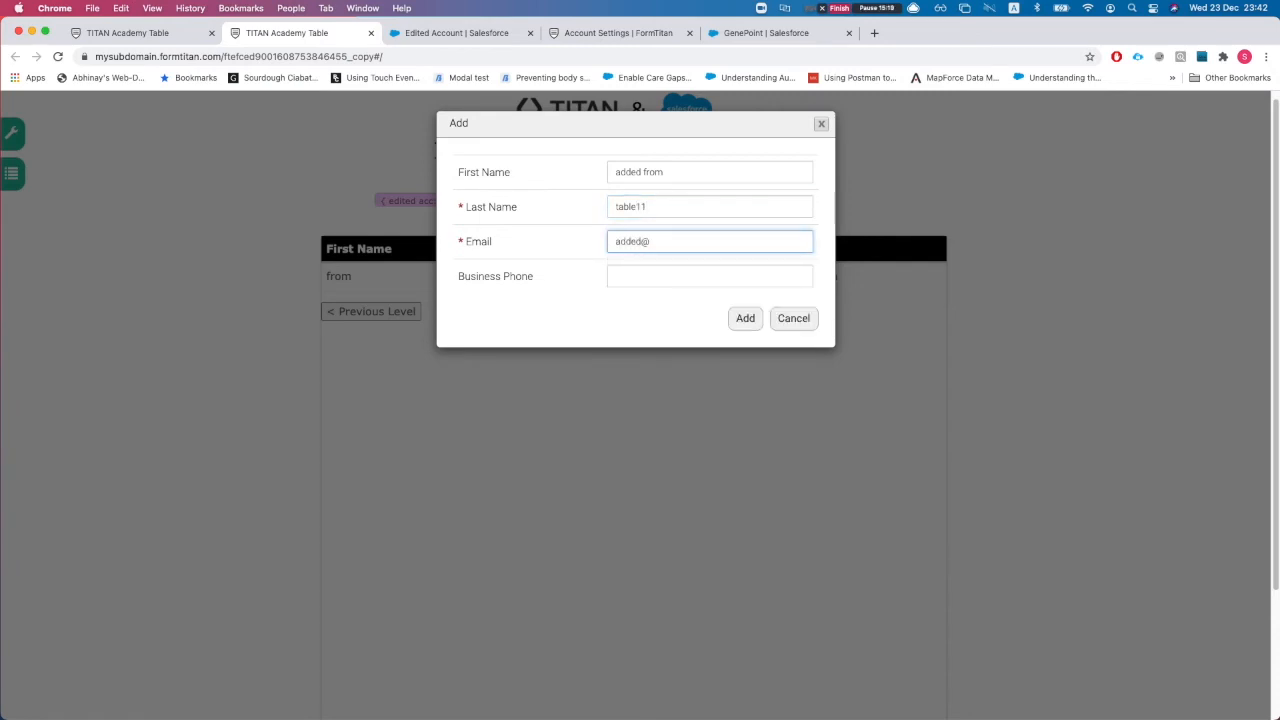
{"action": "key", "text": "Tab"}
{"action": "type", "text": "234324"}
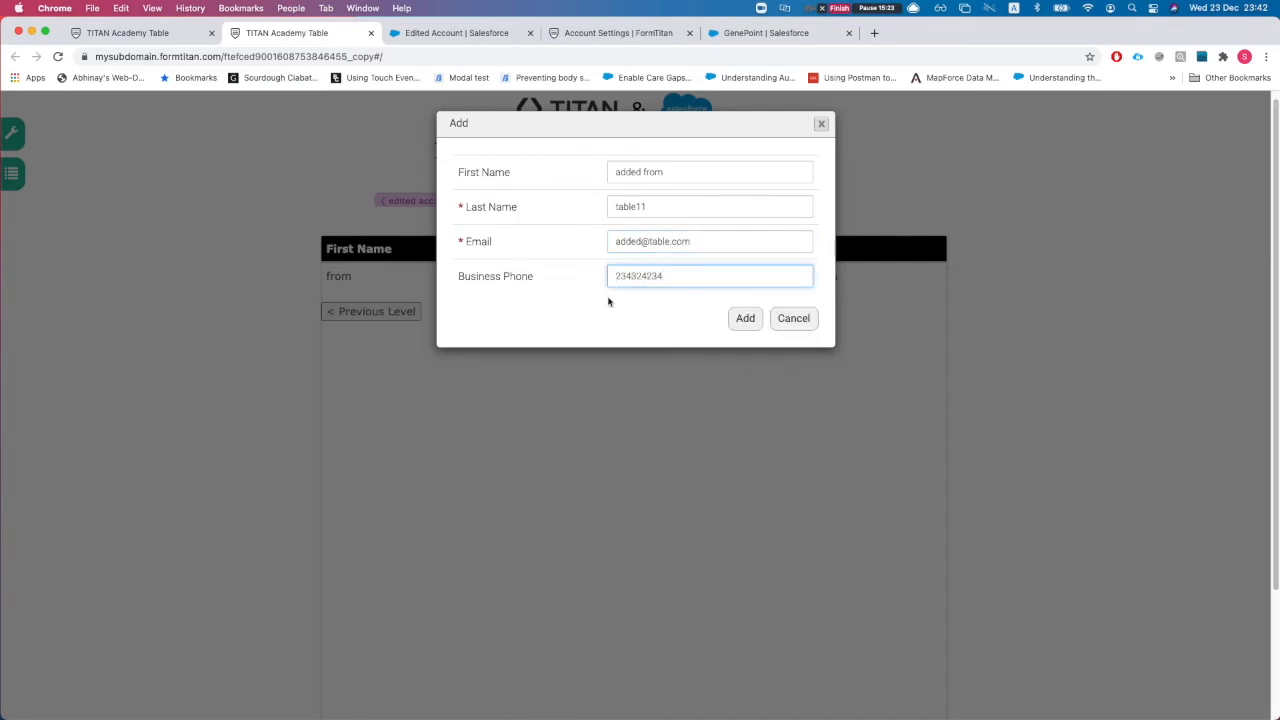
{"action": "left_click", "coordinate": [737, 325]}
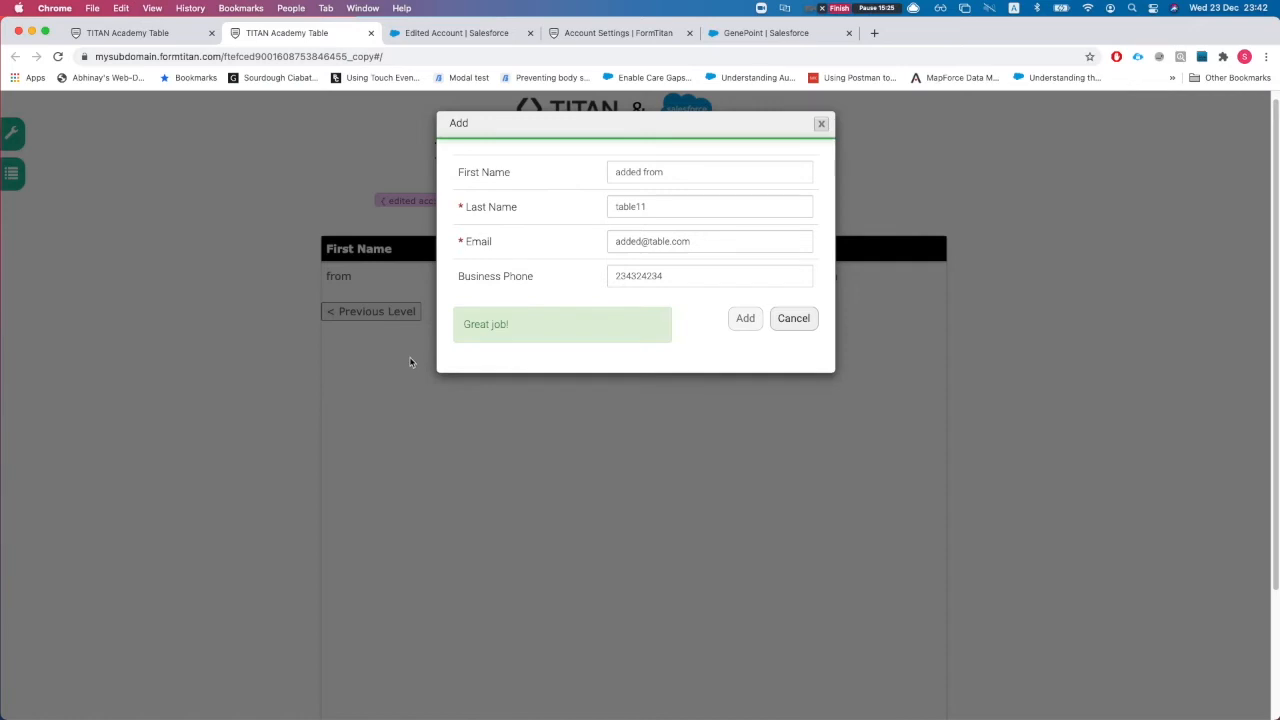
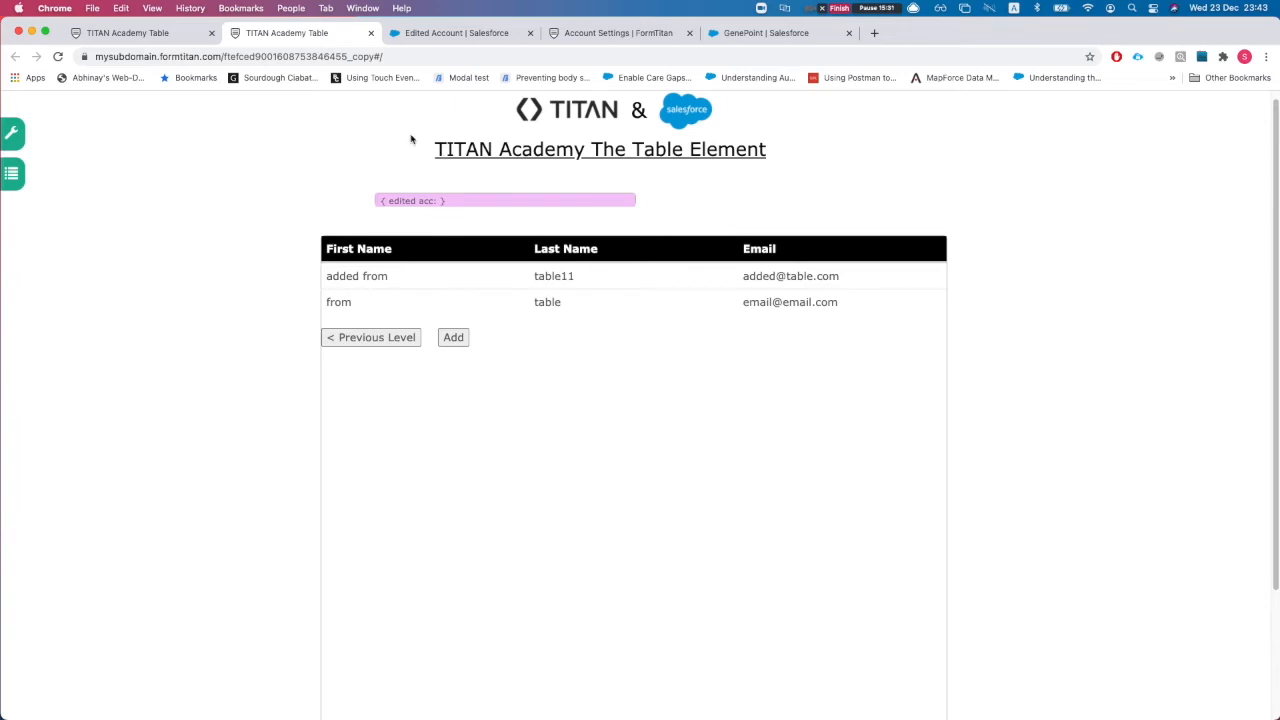
Step: Refresh the form's push logs and open the newest logged Salesforce record in a new tab
{"action": "left_click_drag", "start_coordinate": [588, 33], "coordinate": [450, 33]}
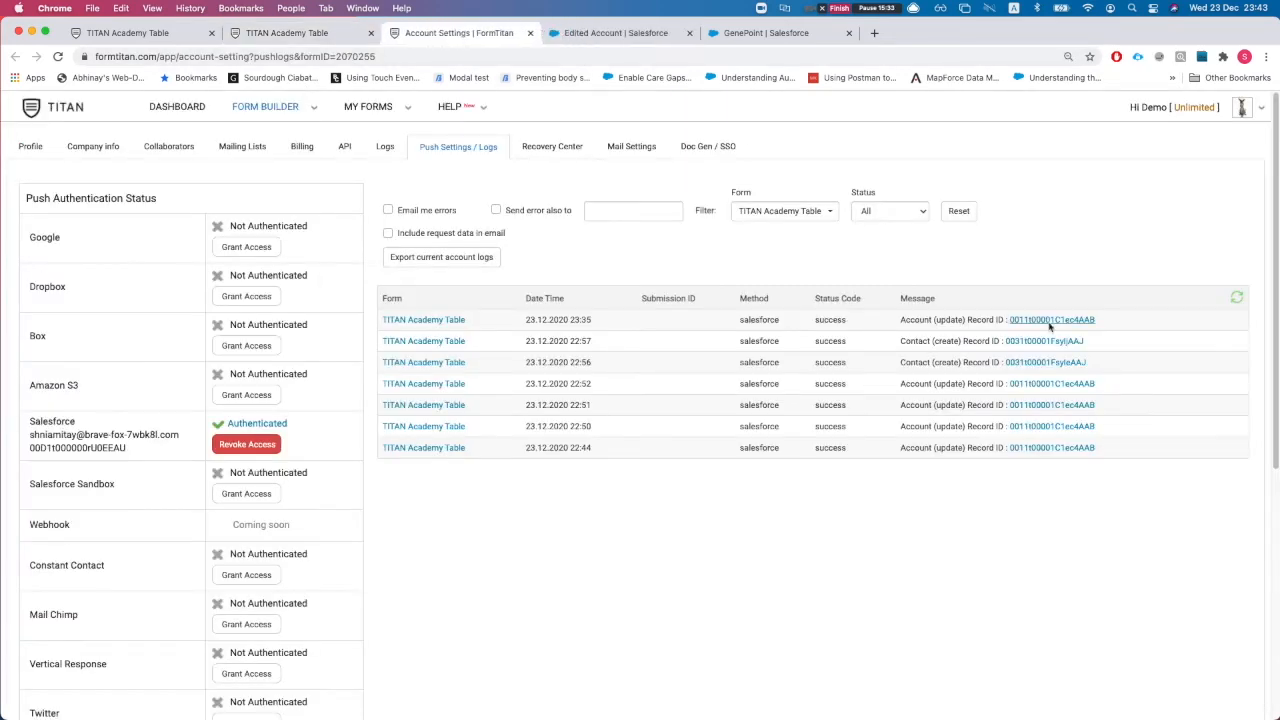
{"action": "key", "text": "super+r"}
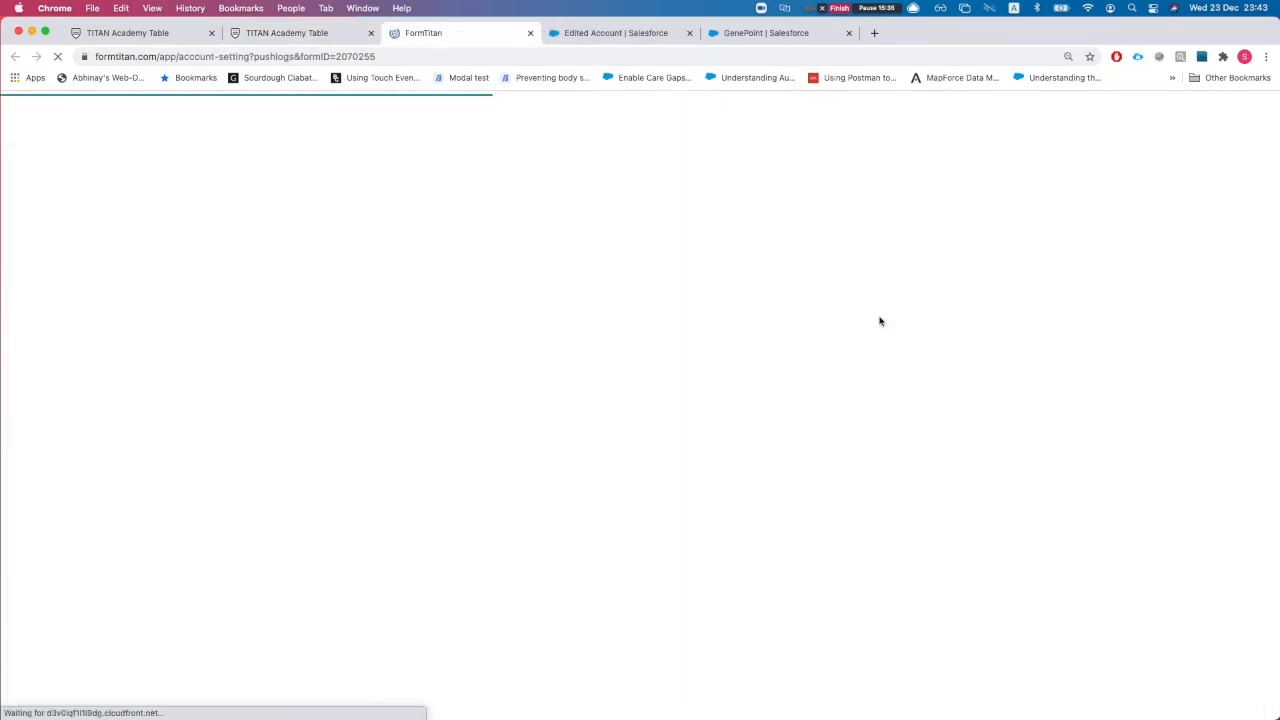
{"action": "left_click", "coordinate": [1020, 320], "text": "super"}
{"action": "key", "text": "ctrl+Tab"}
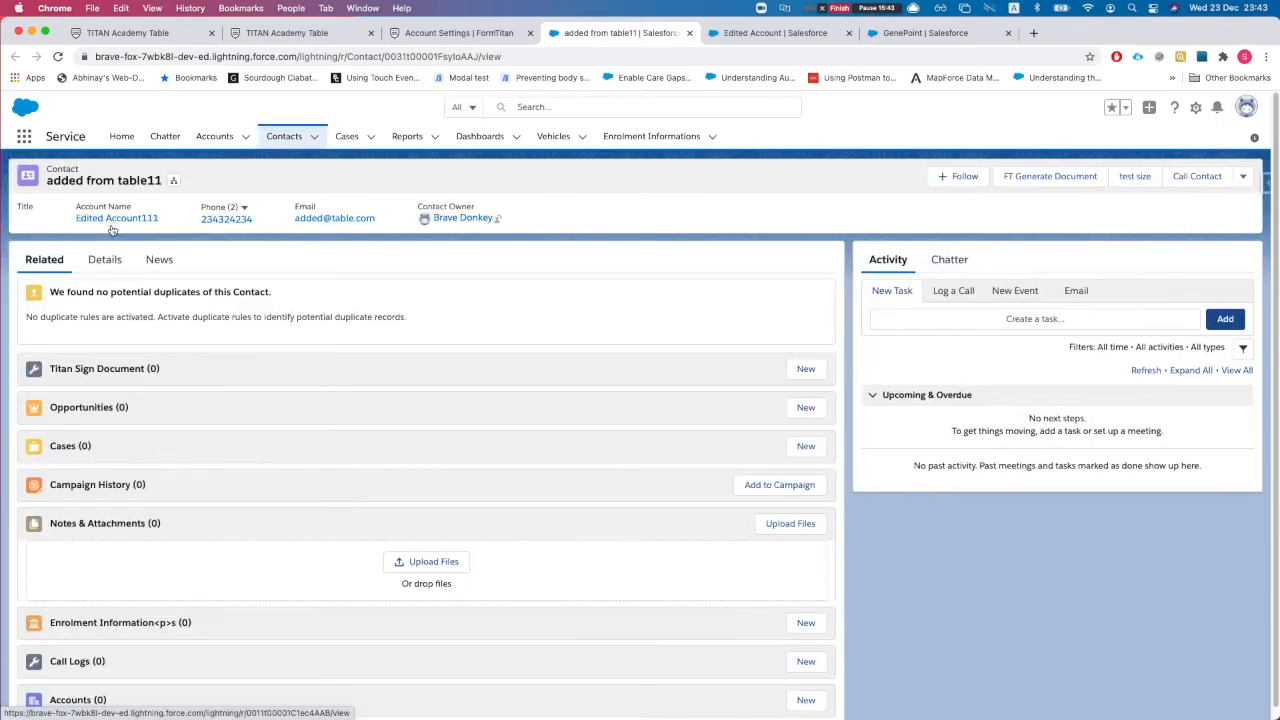
Step: Check the new contact's Details and its Edited Account111 link, then return to the TITAN editor
{"action": "left_click", "coordinate": [93, 261]}
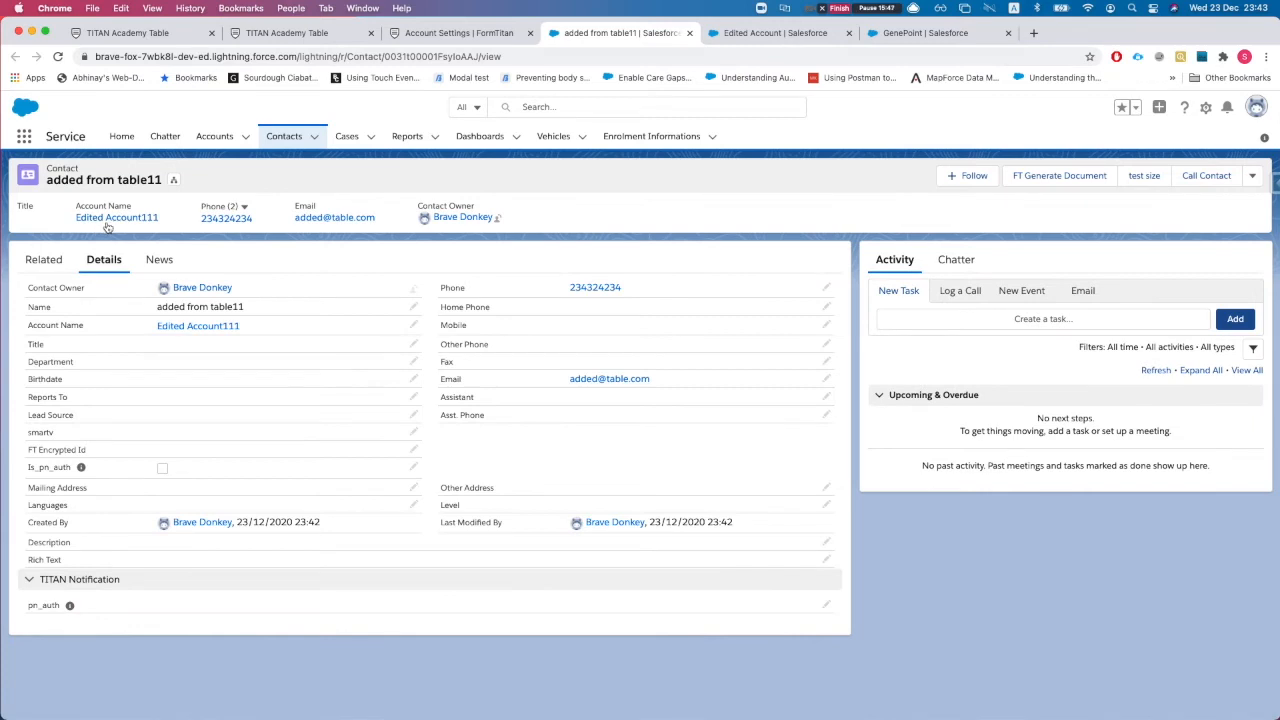
{"action": "mouse_move", "coordinate": [109, 227]}
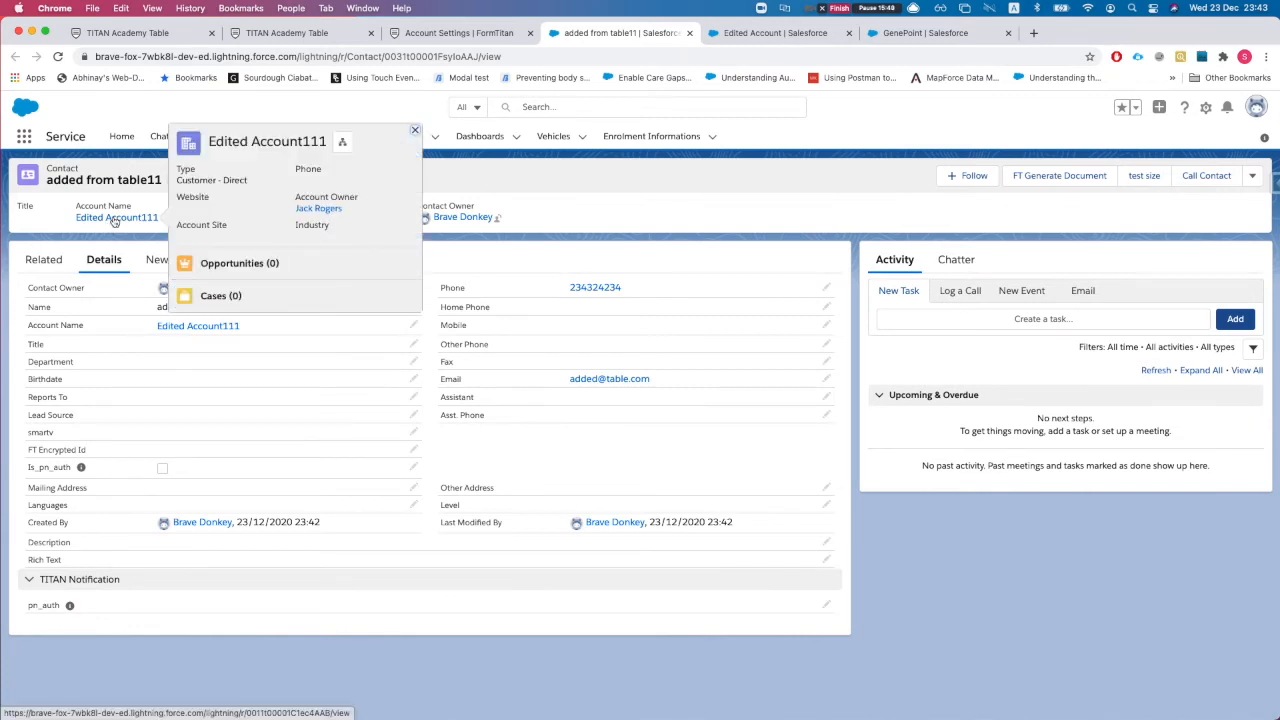
{"action": "left_click", "coordinate": [130, 33]}
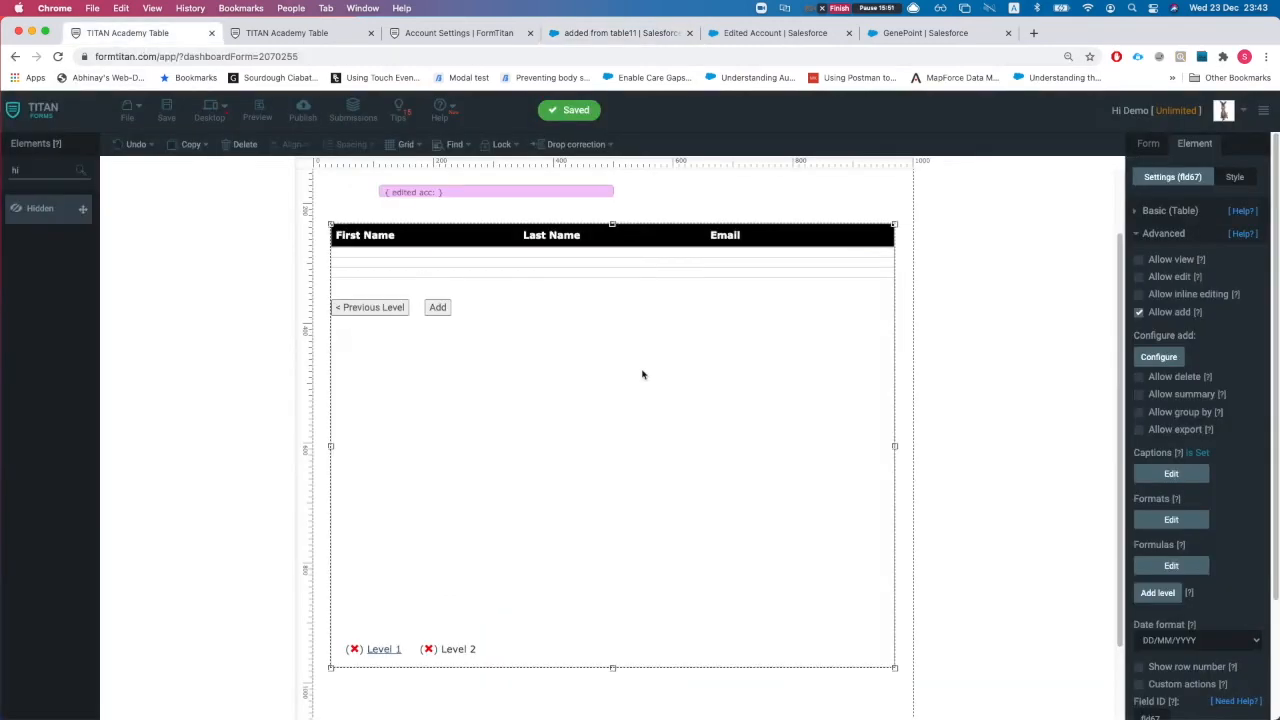
{"action": "left_click", "coordinate": [1157, 356]}
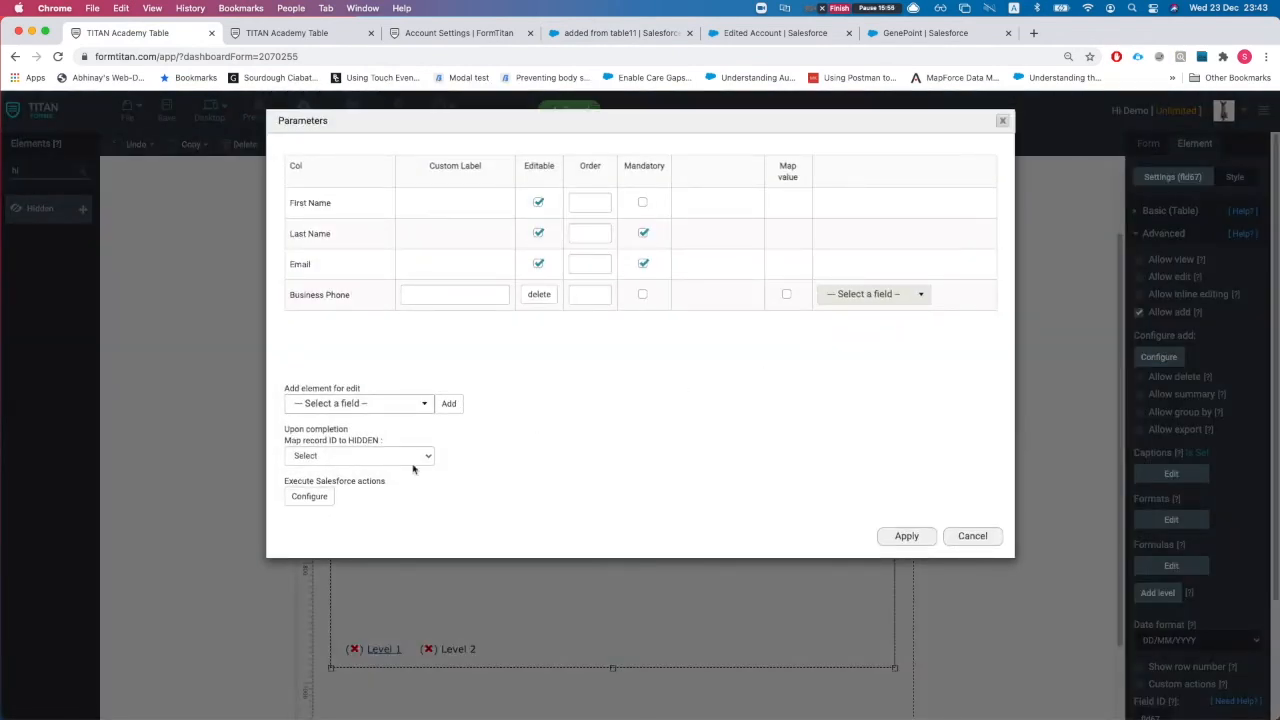
{"action": "left_click", "coordinate": [388, 406]}
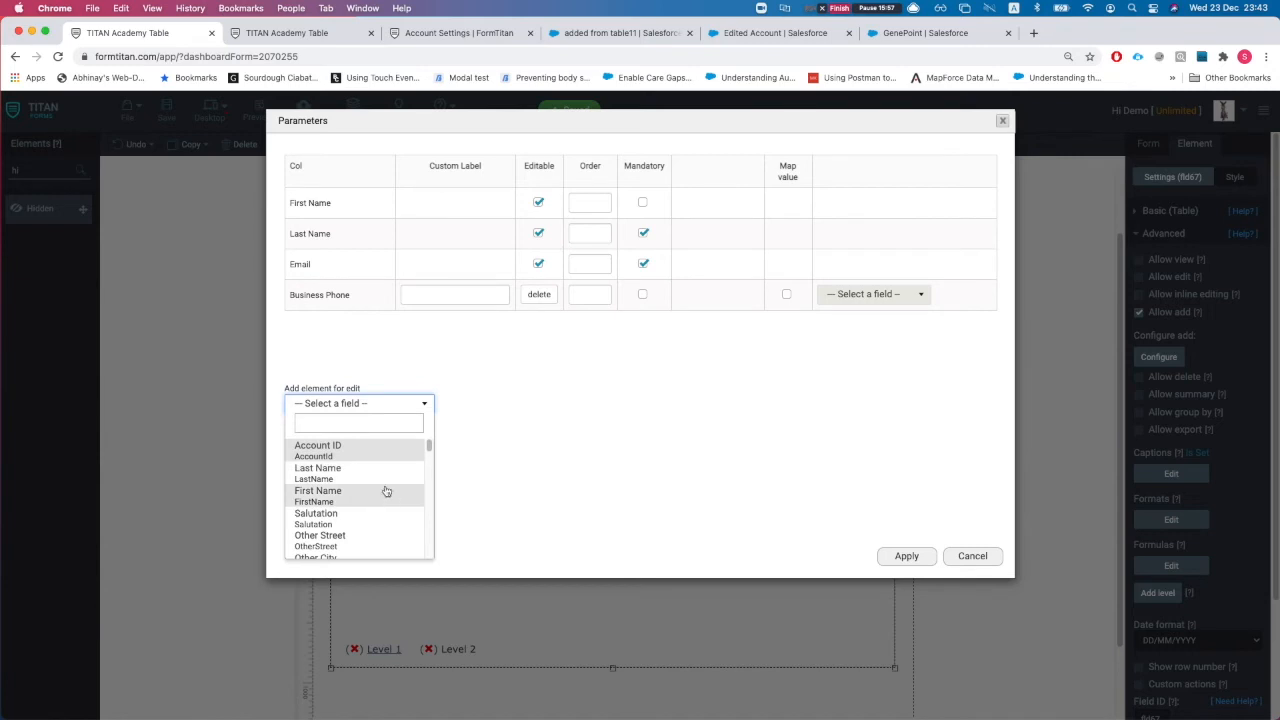
{"action": "scroll", "coordinate": [381, 450], "scroll_direction": "down", "scroll_amount": 10}
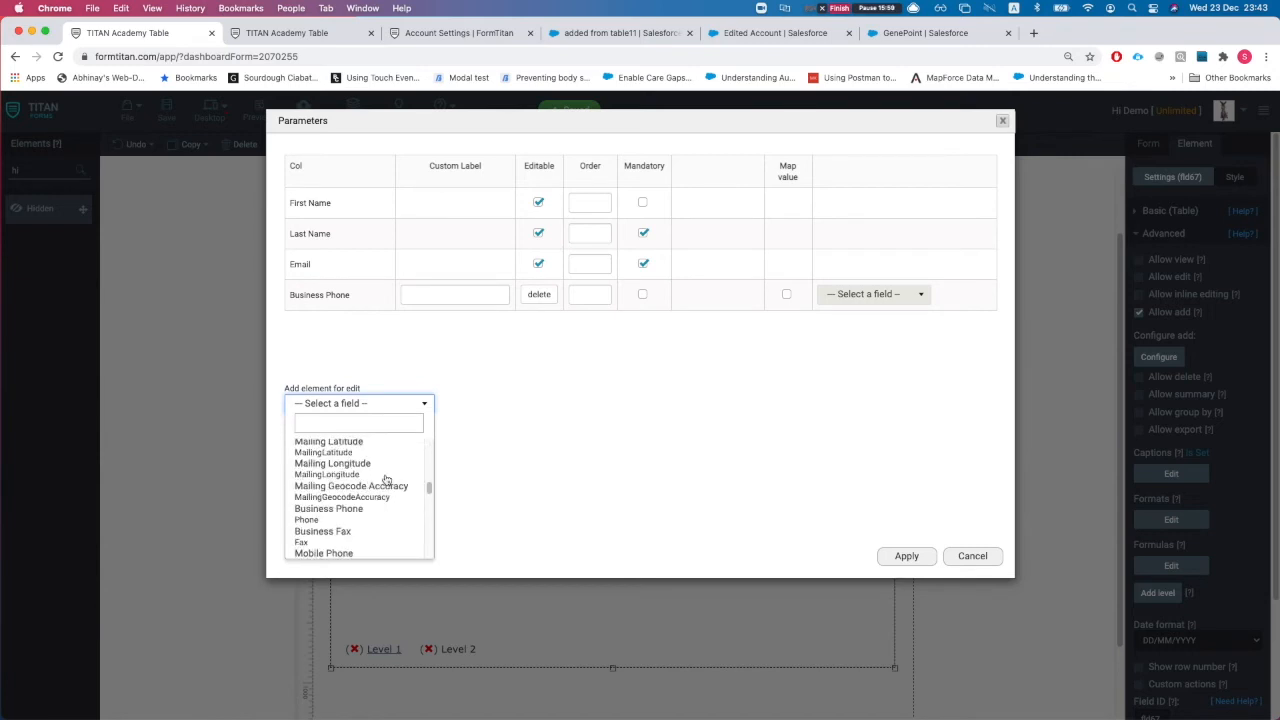
{"action": "scroll", "coordinate": [387, 482], "scroll_direction": "up", "scroll_amount": 10}
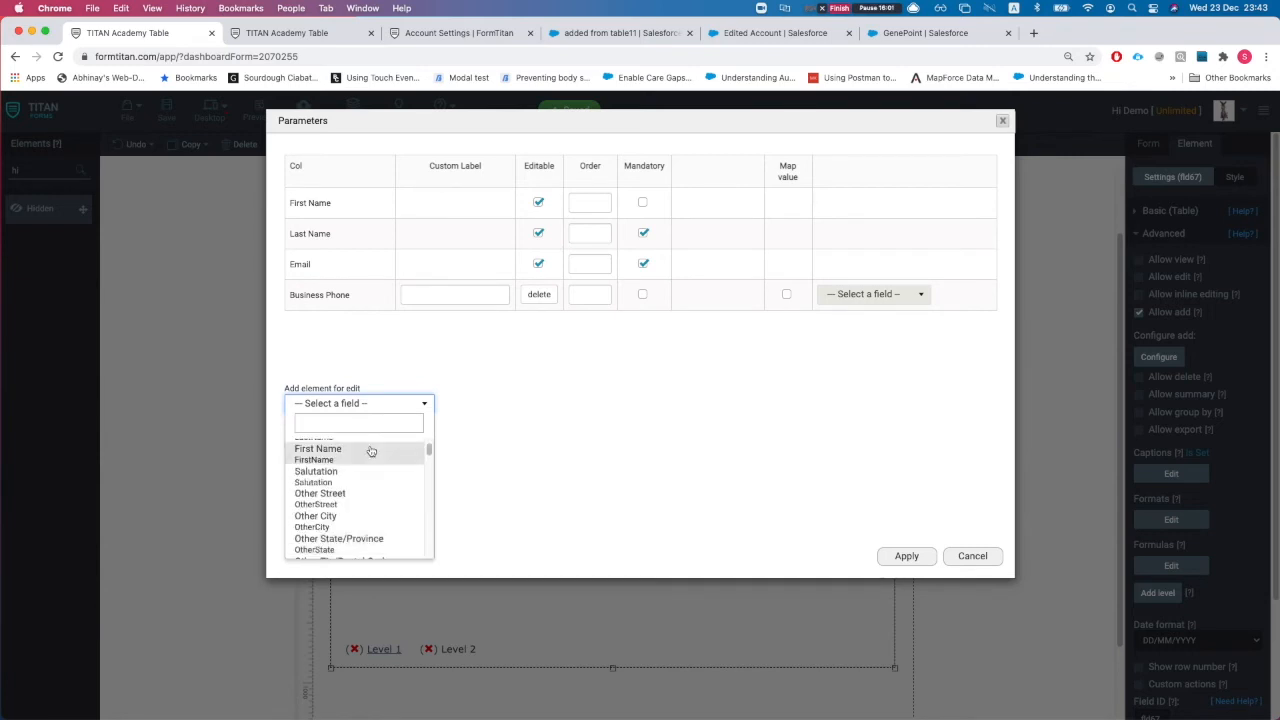
{"action": "scroll", "coordinate": [365, 472], "scroll_direction": "down", "scroll_amount": 15}
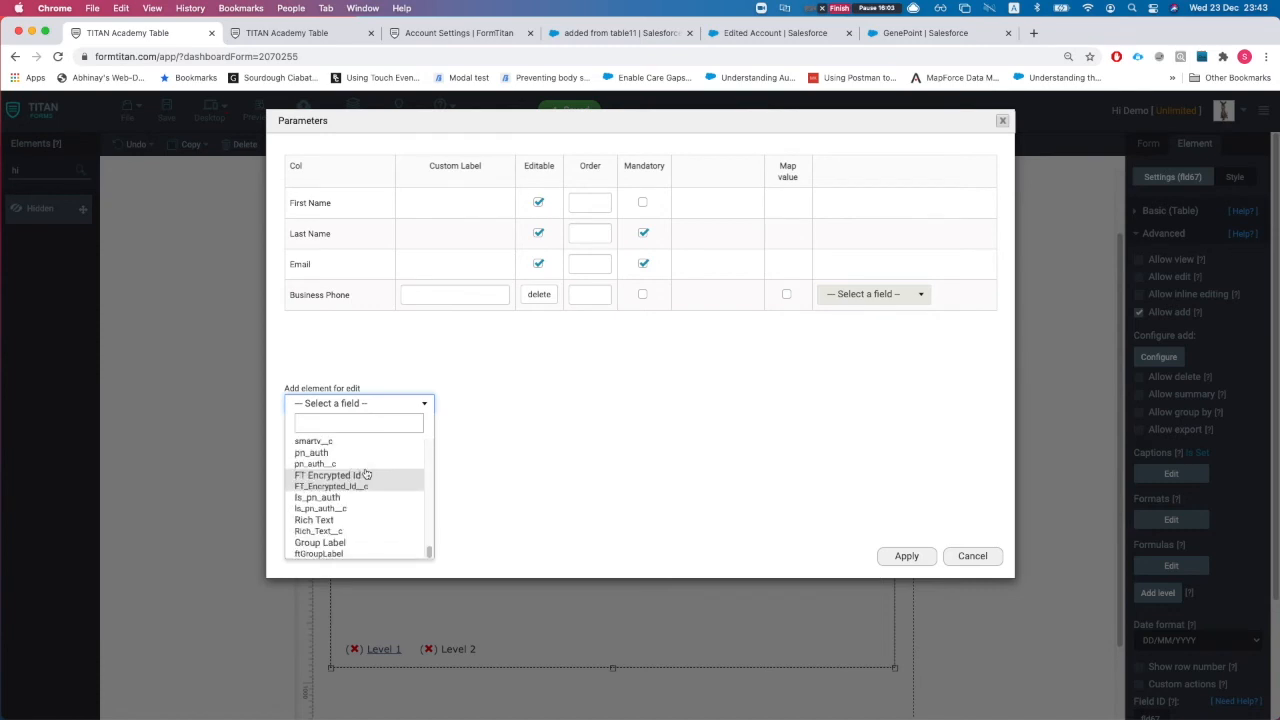
{"action": "scroll", "coordinate": [360, 478], "scroll_direction": "up", "scroll_amount": 15}
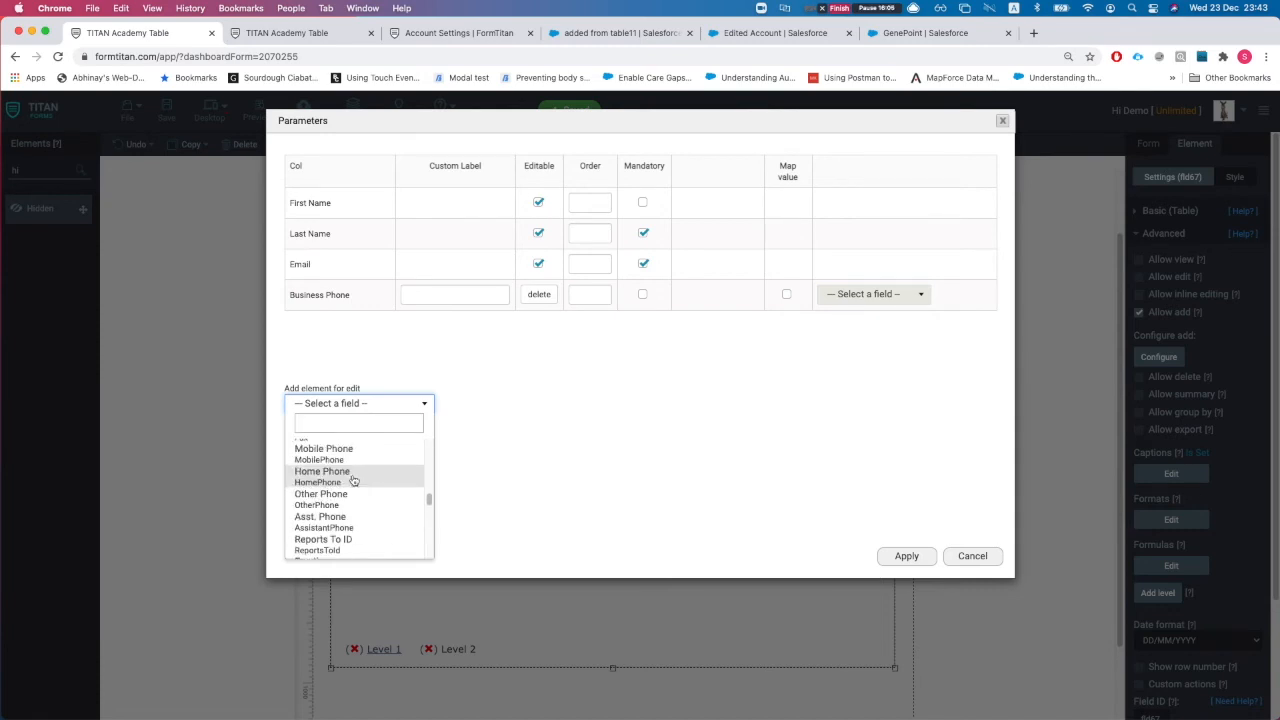
{"action": "scroll", "coordinate": [350, 481], "scroll_direction": "up", "scroll_amount": 2}
{"action": "left_click", "coordinate": [350, 452]}
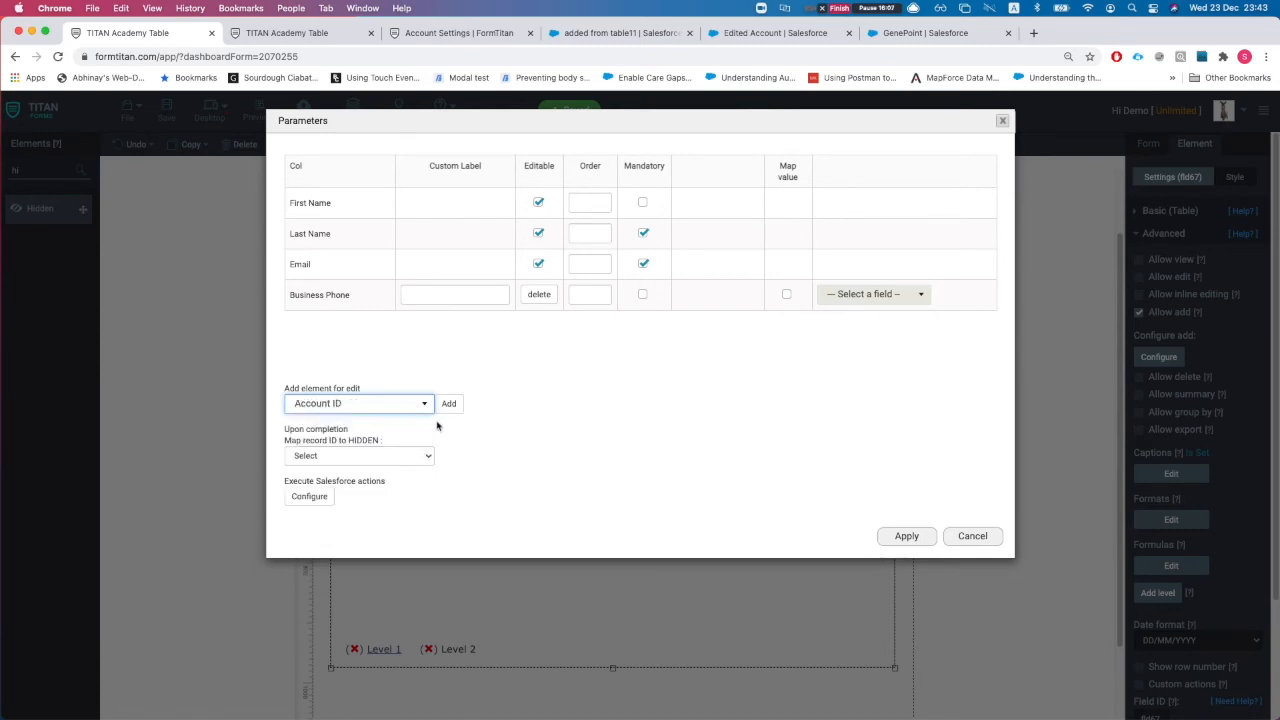
{"action": "left_click", "coordinate": [448, 404]}
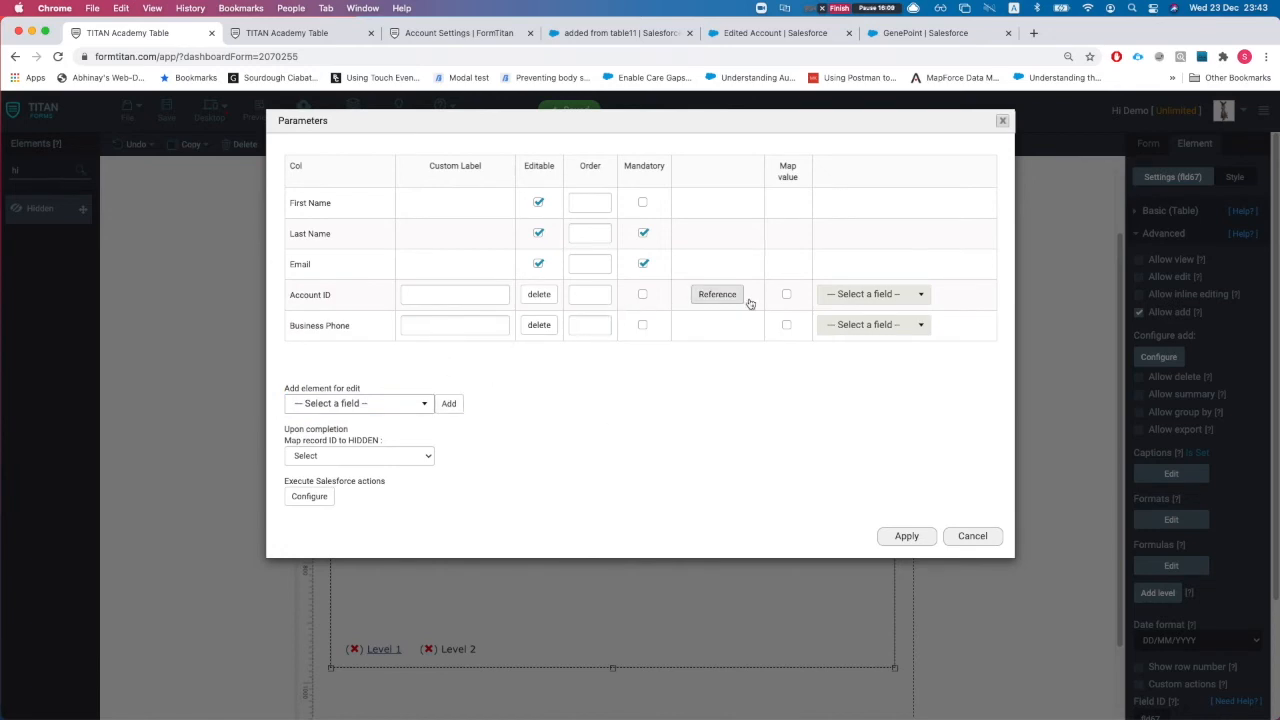
{"action": "left_click", "coordinate": [787, 294]}
{"action": "left_click", "coordinate": [870, 298]}
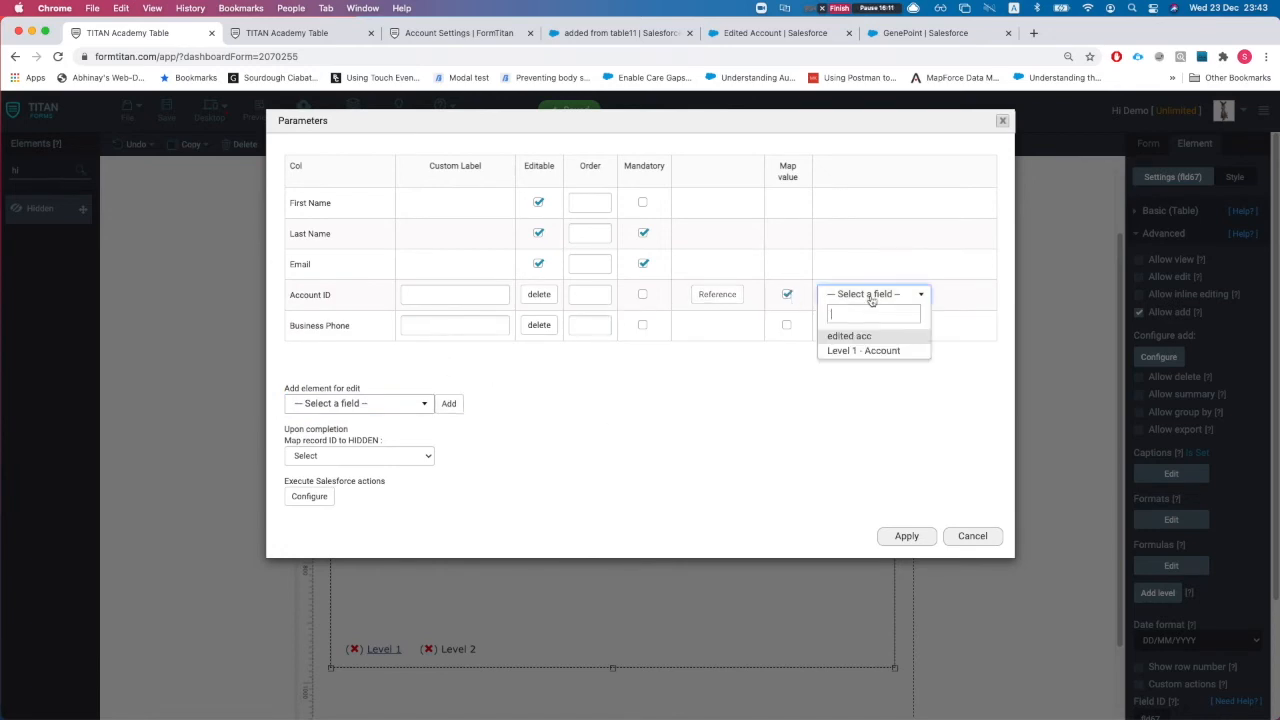
{"action": "left_click", "coordinate": [854, 351]}
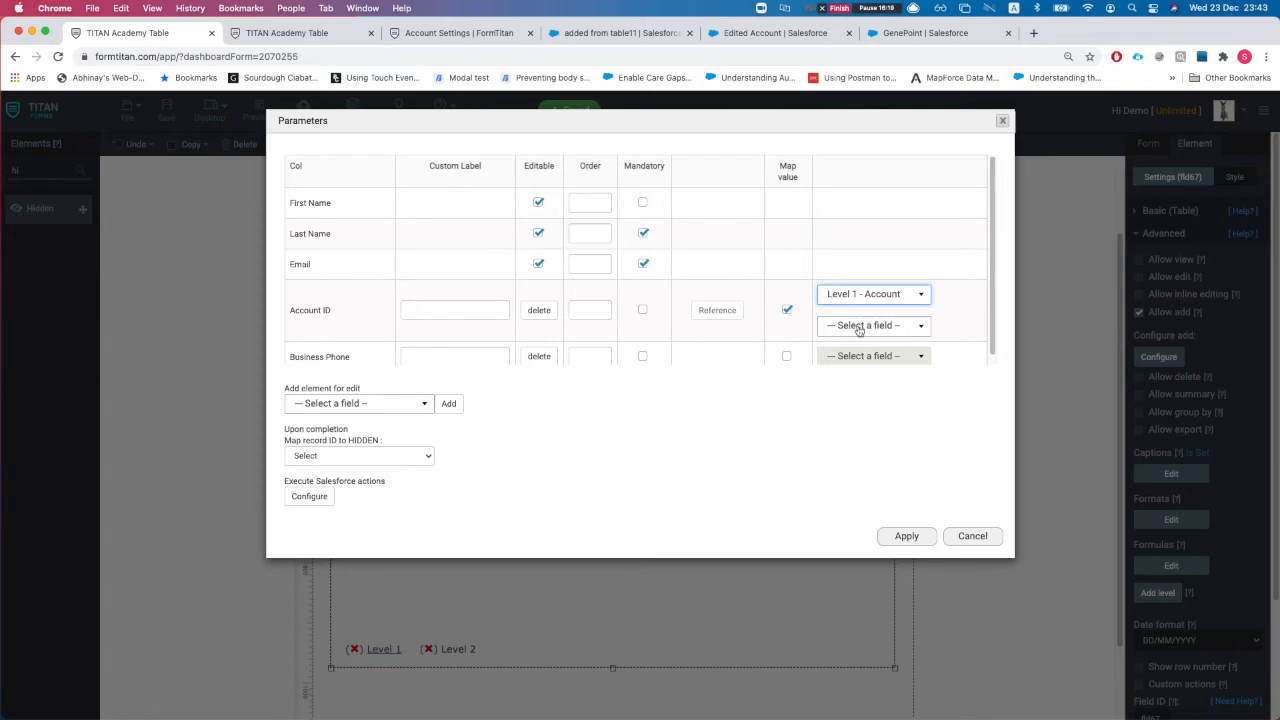
{"action": "left_click", "coordinate": [860, 328]}
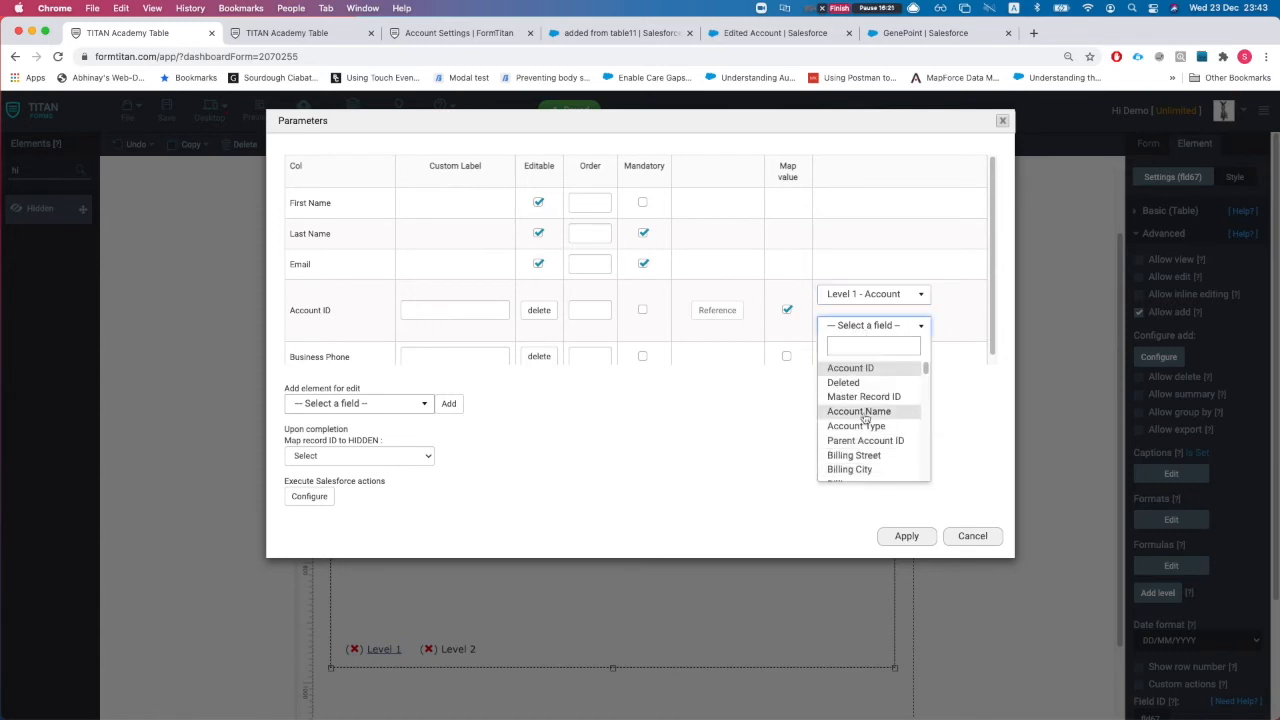
{"action": "left_click", "coordinate": [732, 434]}
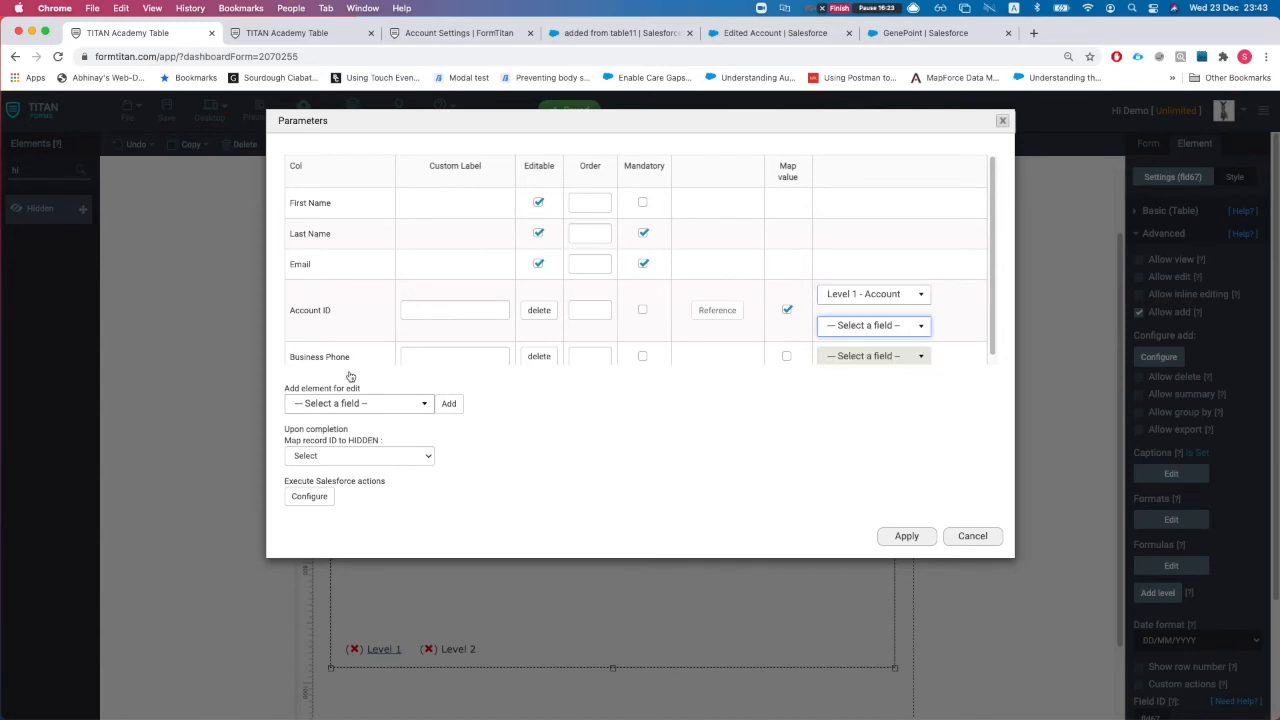
{"action": "left_click", "coordinate": [585, 38]}
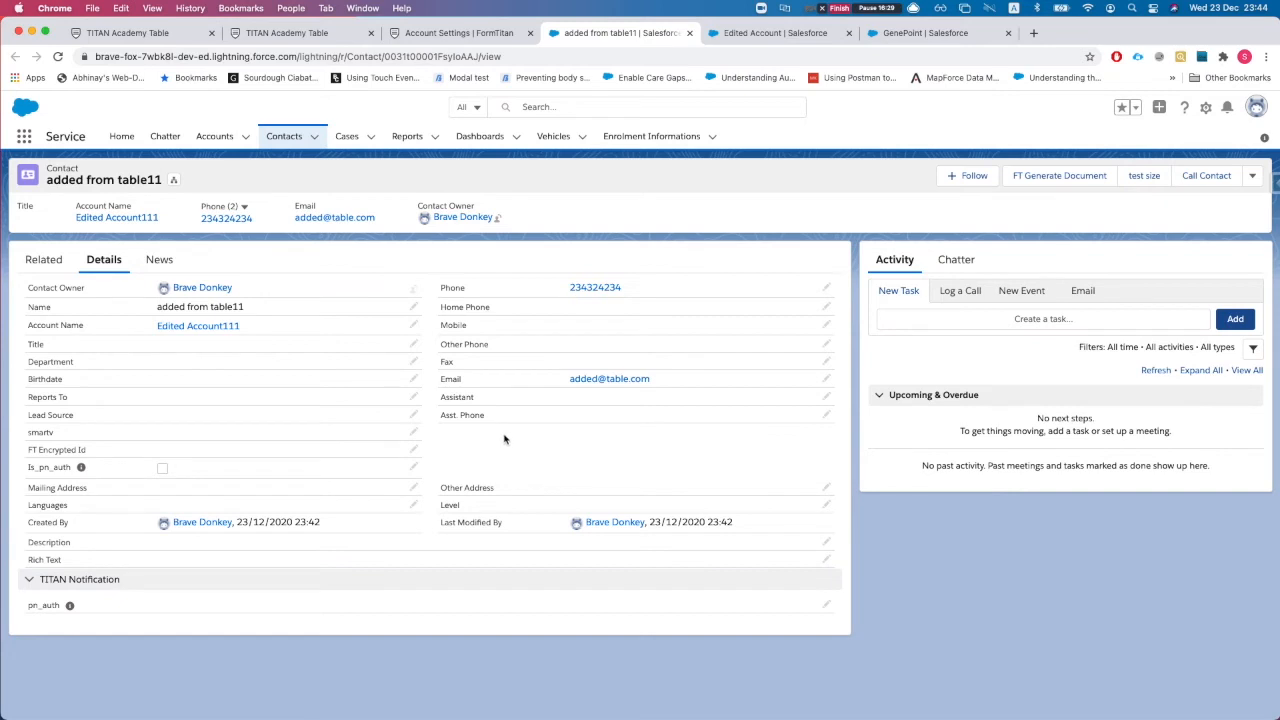
{"action": "left_click", "coordinate": [127, 38]}
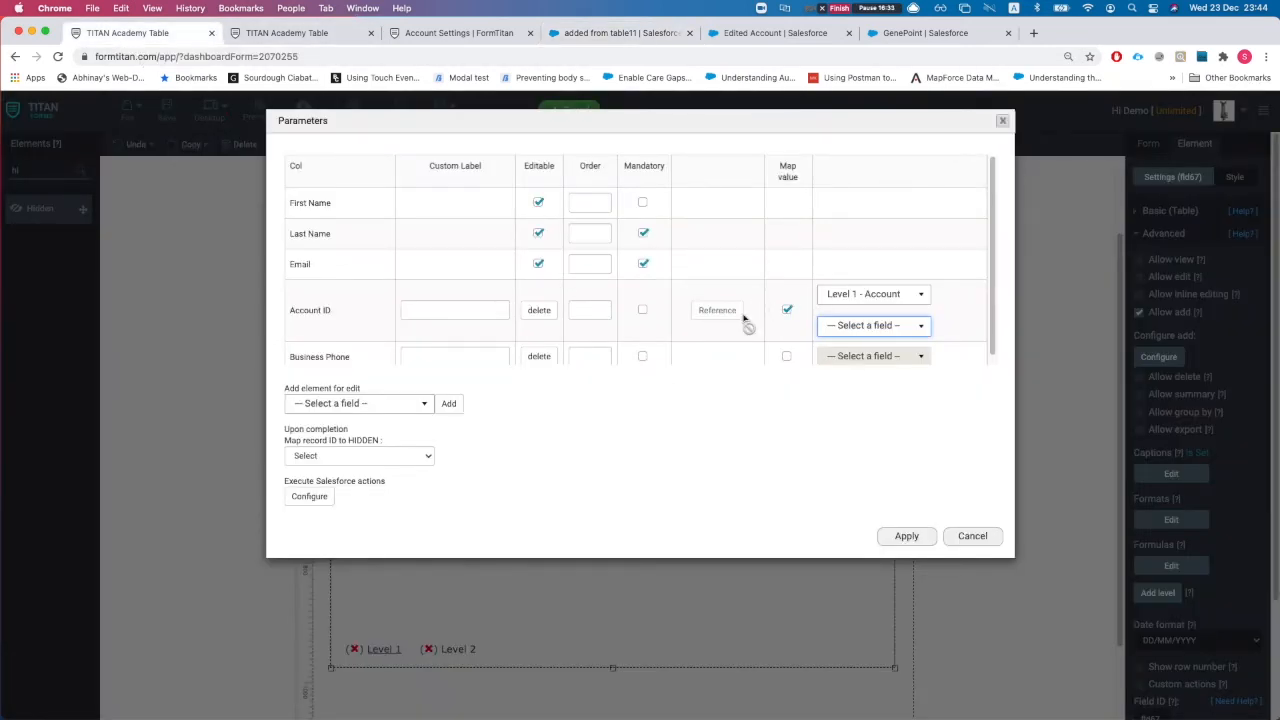
{"action": "left_click", "coordinate": [537, 310]}
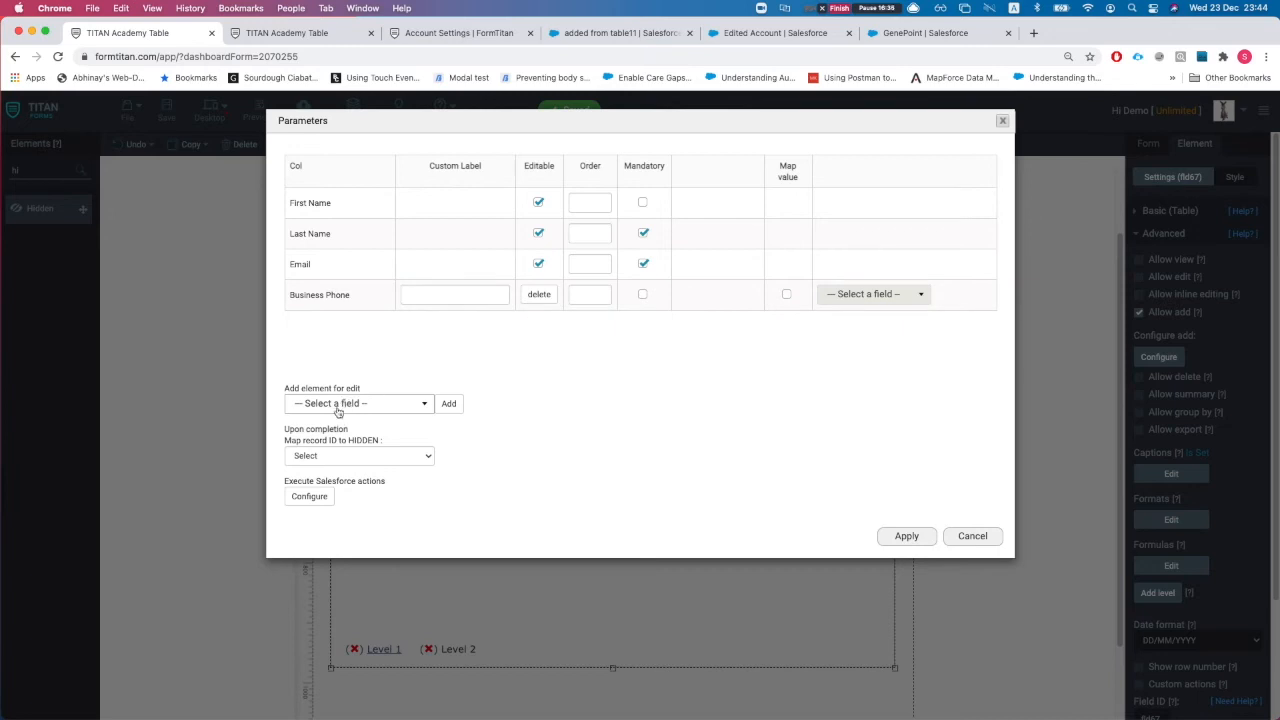
{"action": "left_click", "coordinate": [340, 404]}
{"action": "scroll", "coordinate": [350, 515], "scroll_direction": "down", "scroll_amount": 10}
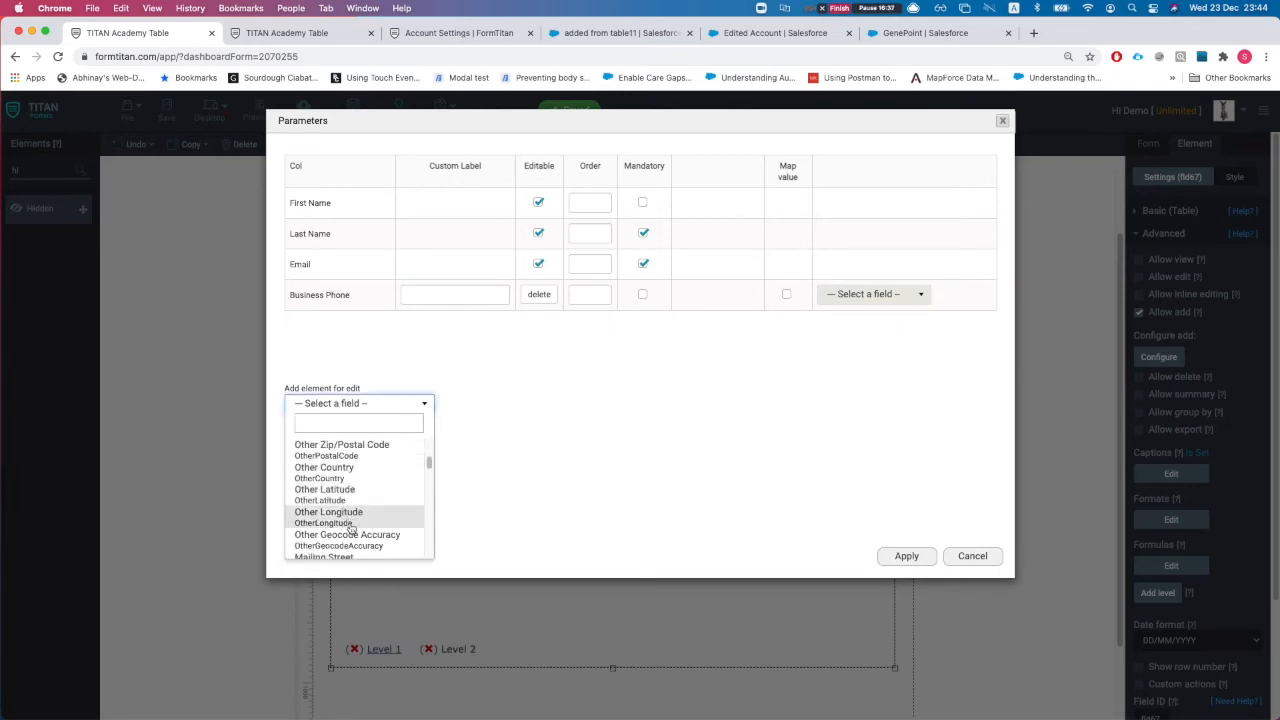
{"action": "left_click", "coordinate": [338, 519]}
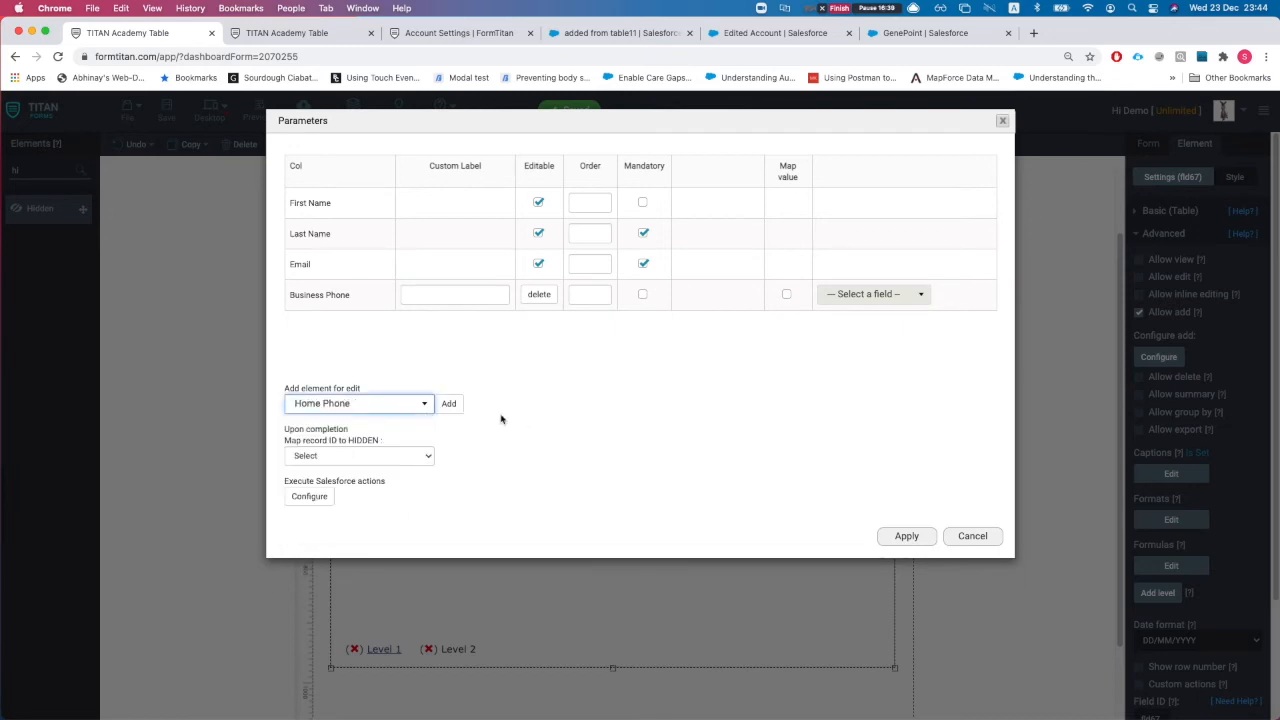
{"action": "left_click", "coordinate": [449, 403]}
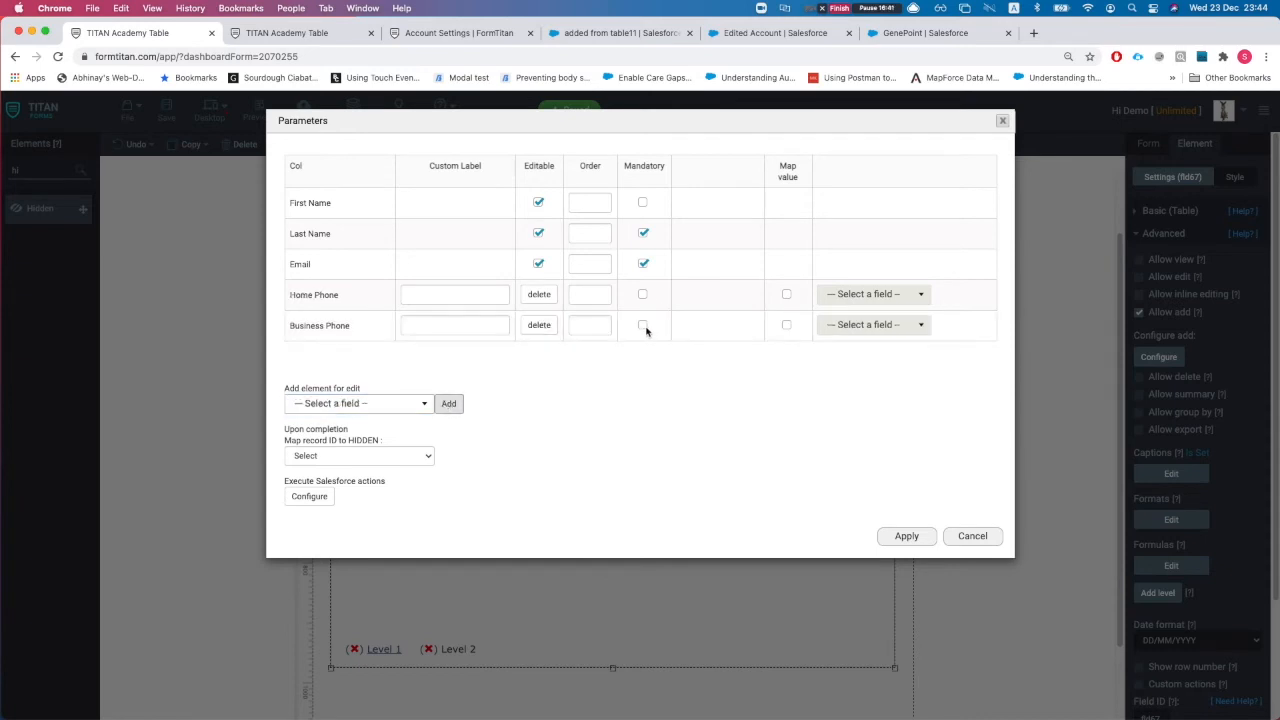
{"action": "left_click", "coordinate": [643, 295]}
{"action": "left_click", "coordinate": [643, 295]}
{"action": "left_click", "coordinate": [786, 295]}
{"action": "left_click", "coordinate": [870, 294]}
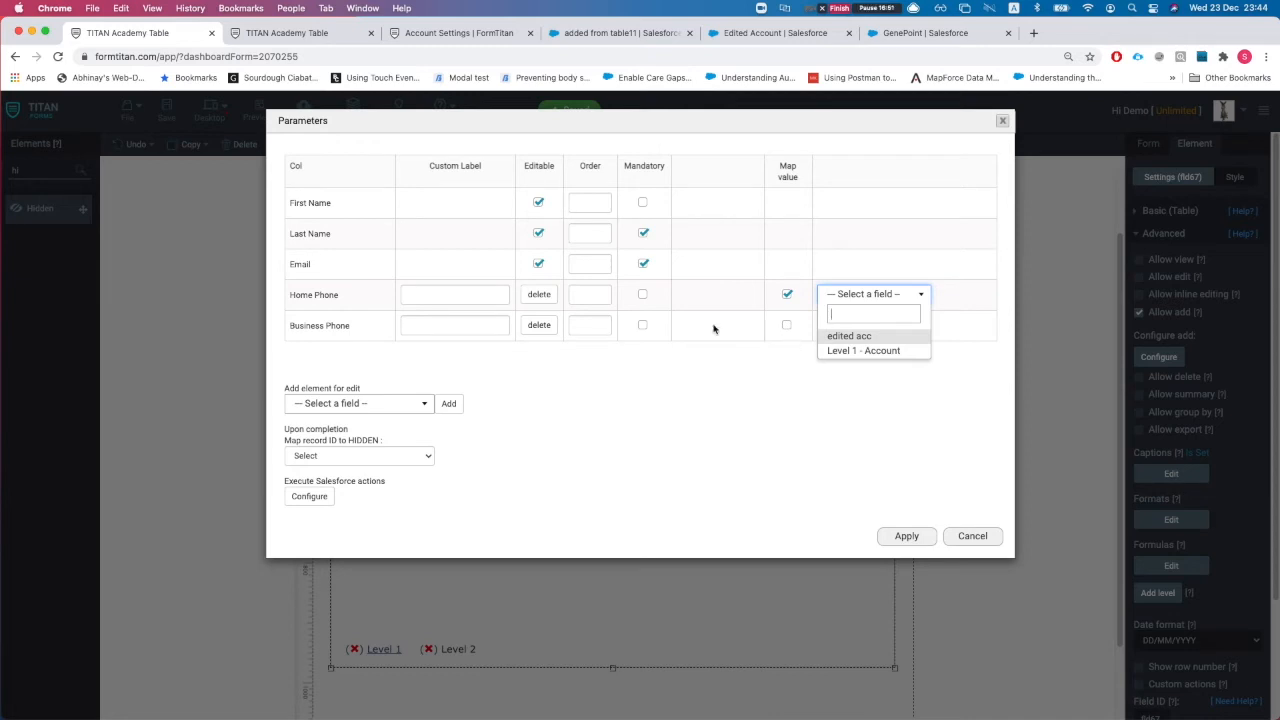
{"action": "left_click", "coordinate": [743, 413]}
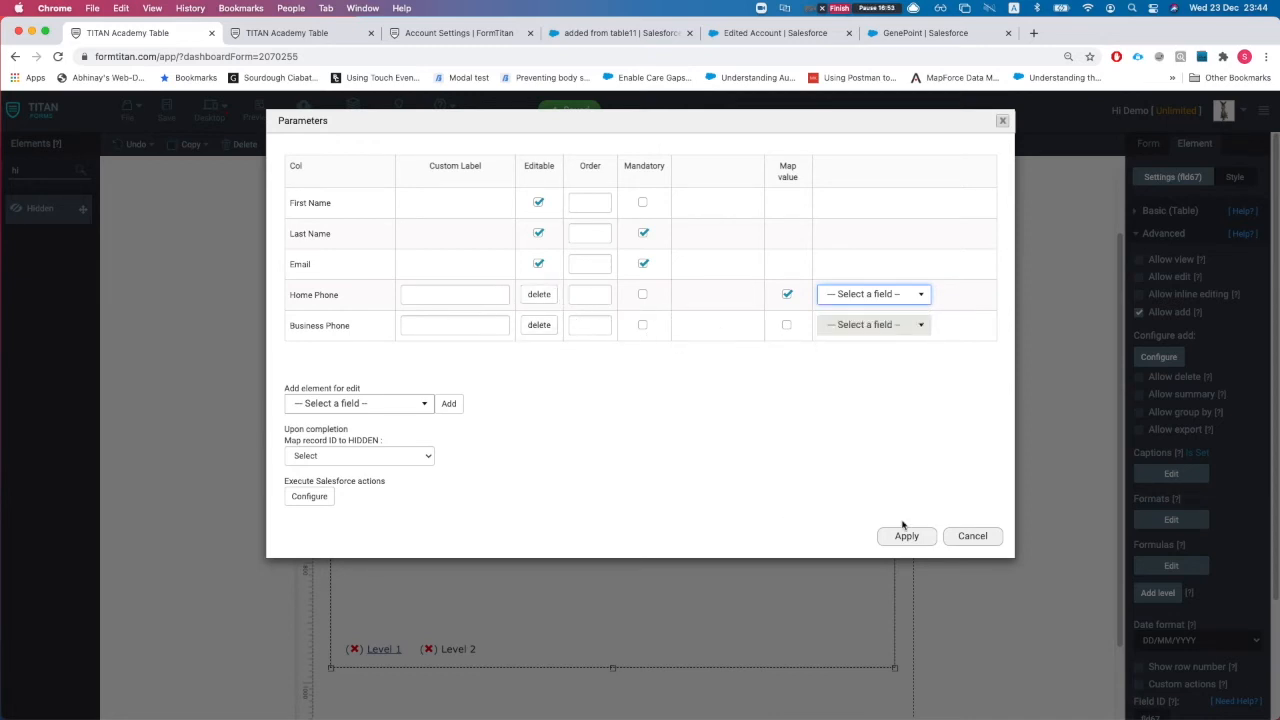
{"action": "left_click", "coordinate": [985, 538]}
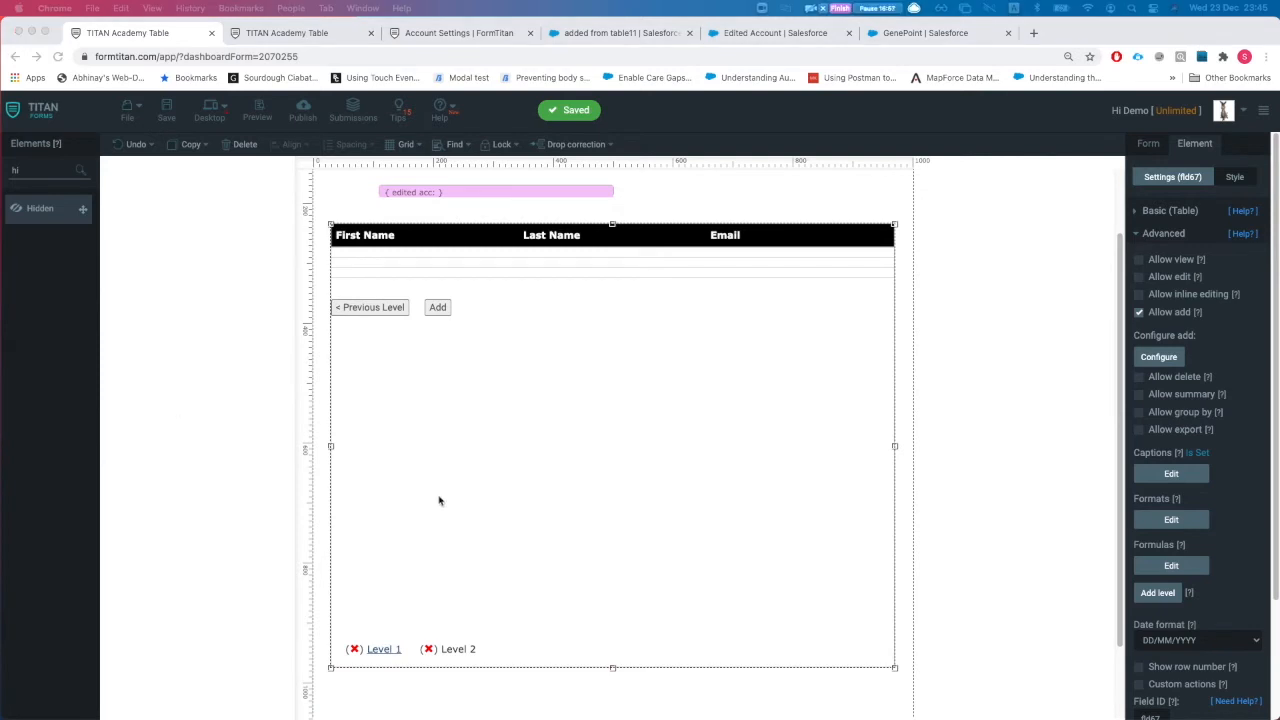
Step: Show the Account table's Level 1 view and turn on Custom actions
{"action": "scroll", "coordinate": [438, 500], "scroll_direction": "down", "scroll_amount": 2}
{"action": "left_click", "coordinate": [385, 559]}
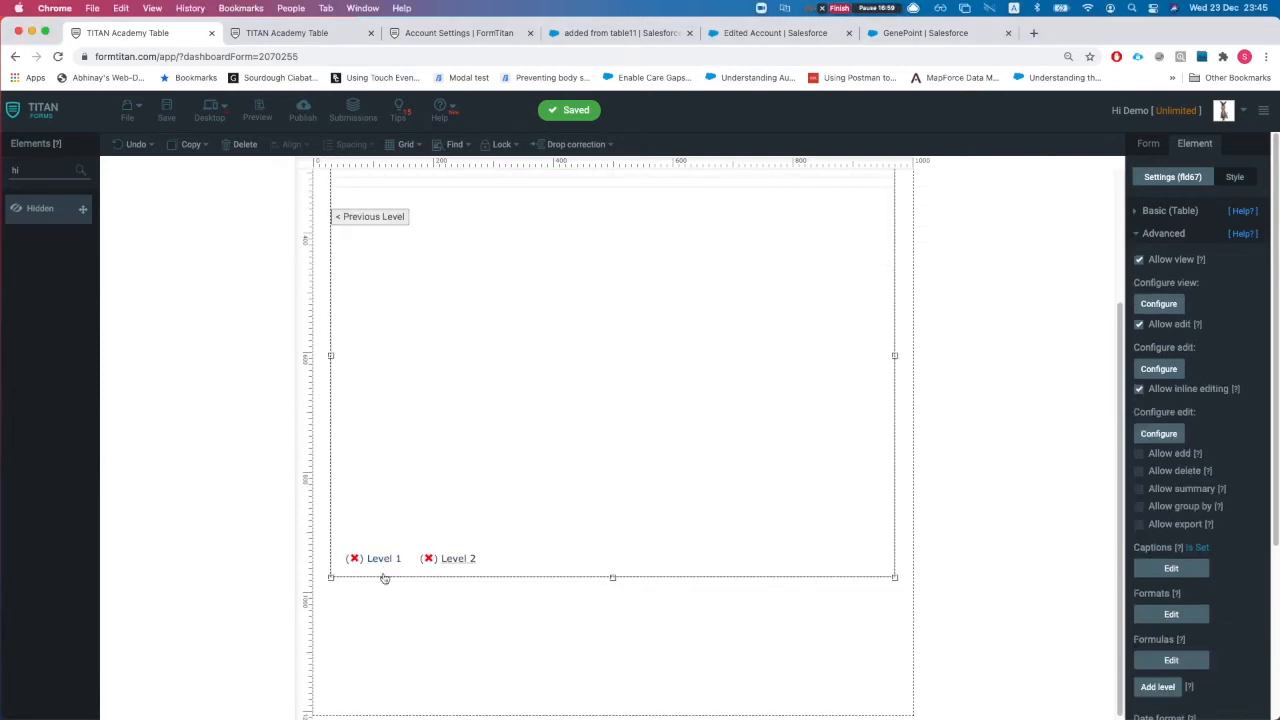
{"action": "scroll", "coordinate": [1173, 558], "scroll_direction": "down", "scroll_amount": 1}
{"action": "scroll", "coordinate": [1175, 560], "scroll_direction": "down", "scroll_amount": 3}
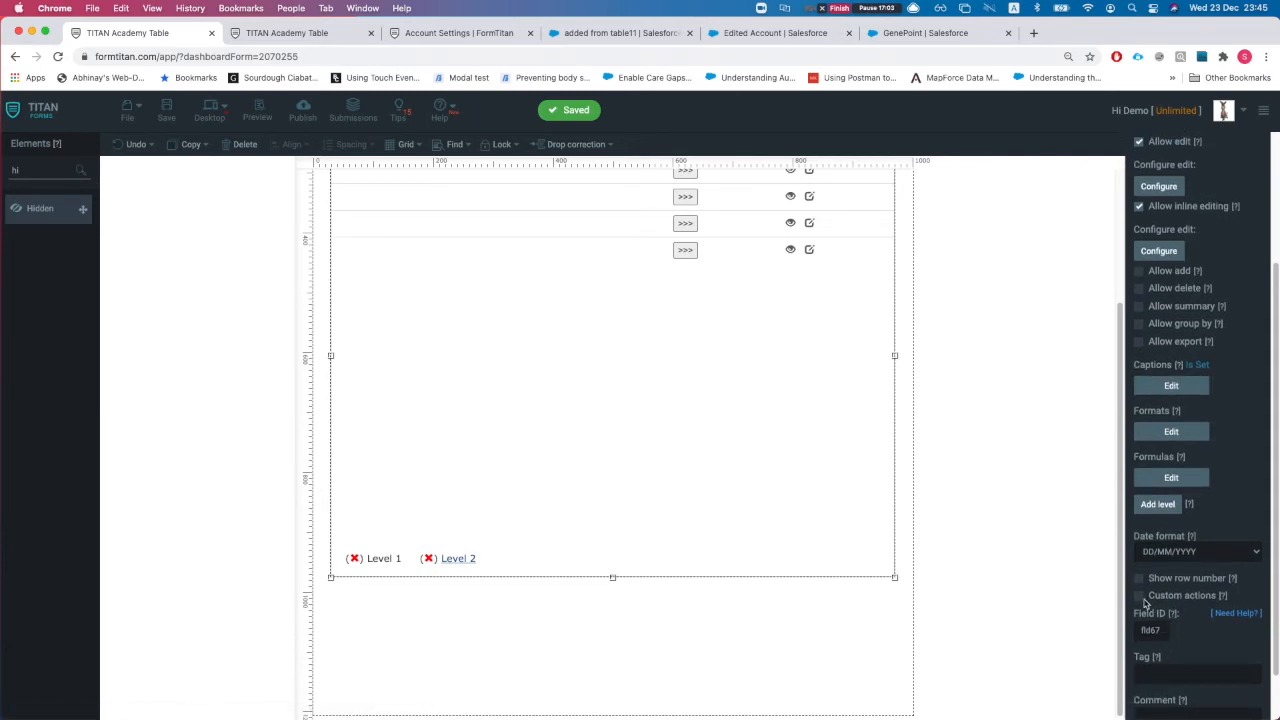
{"action": "left_click", "coordinate": [1139, 596]}
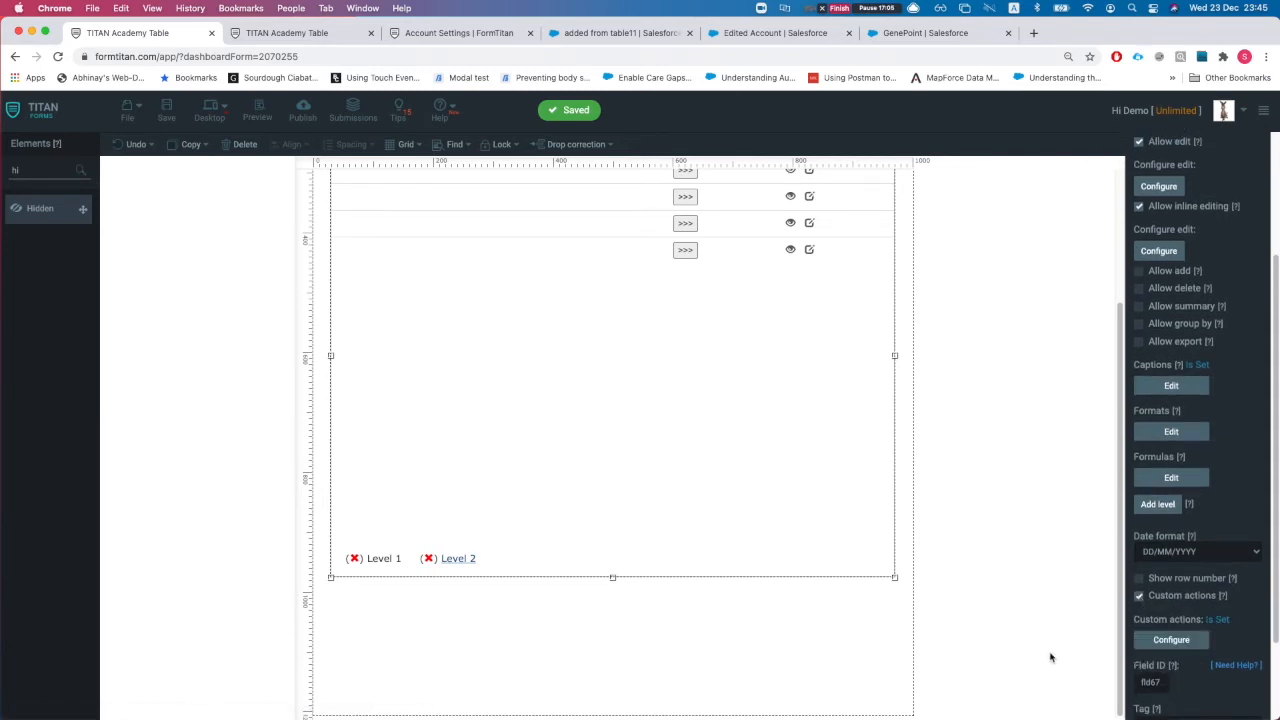
Step: Name the new custom action 'Click me' and copy the same text into its Tooltip
{"action": "left_click", "coordinate": [1171, 640]}
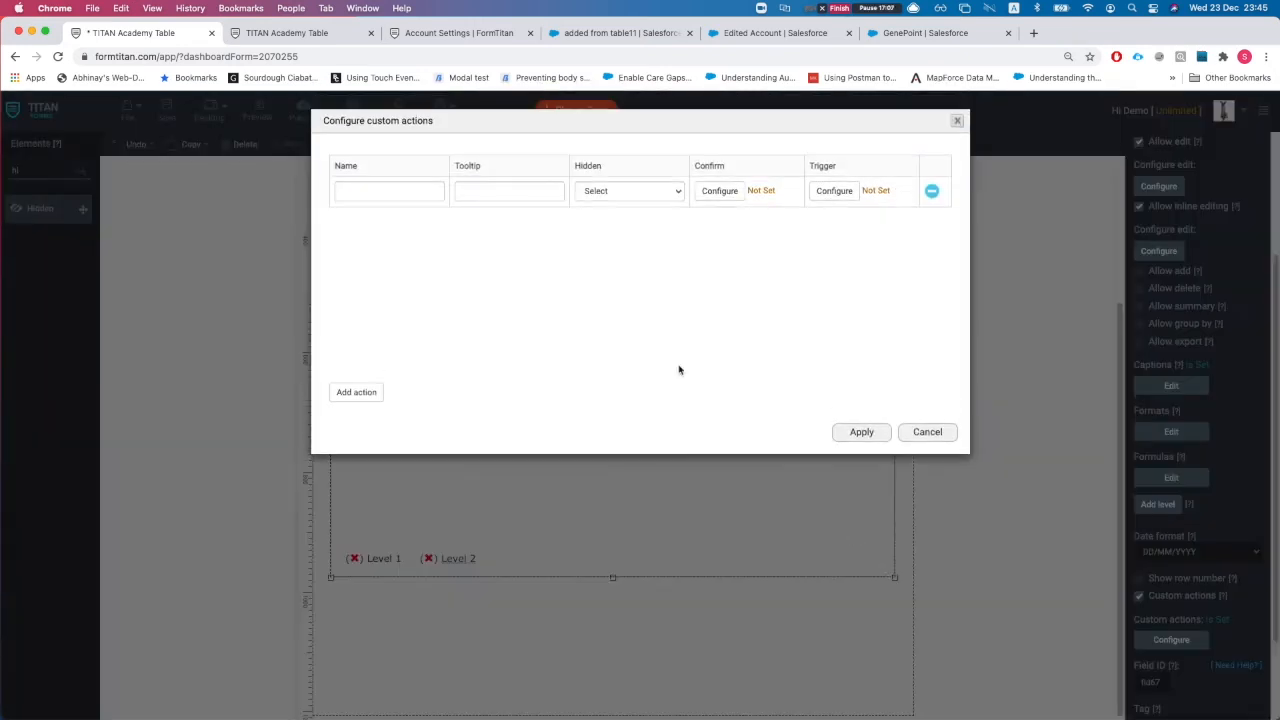
{"action": "left_click", "coordinate": [384, 193]}
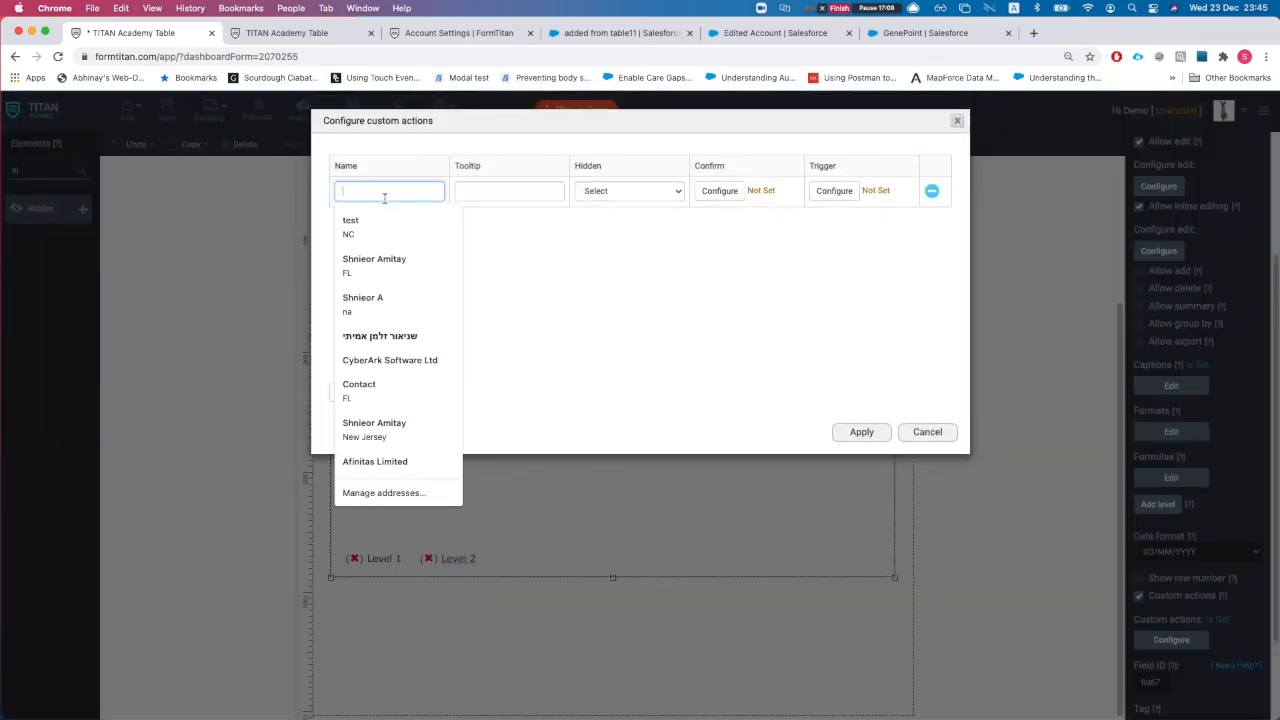
{"action": "left_click", "coordinate": [766, 369]}
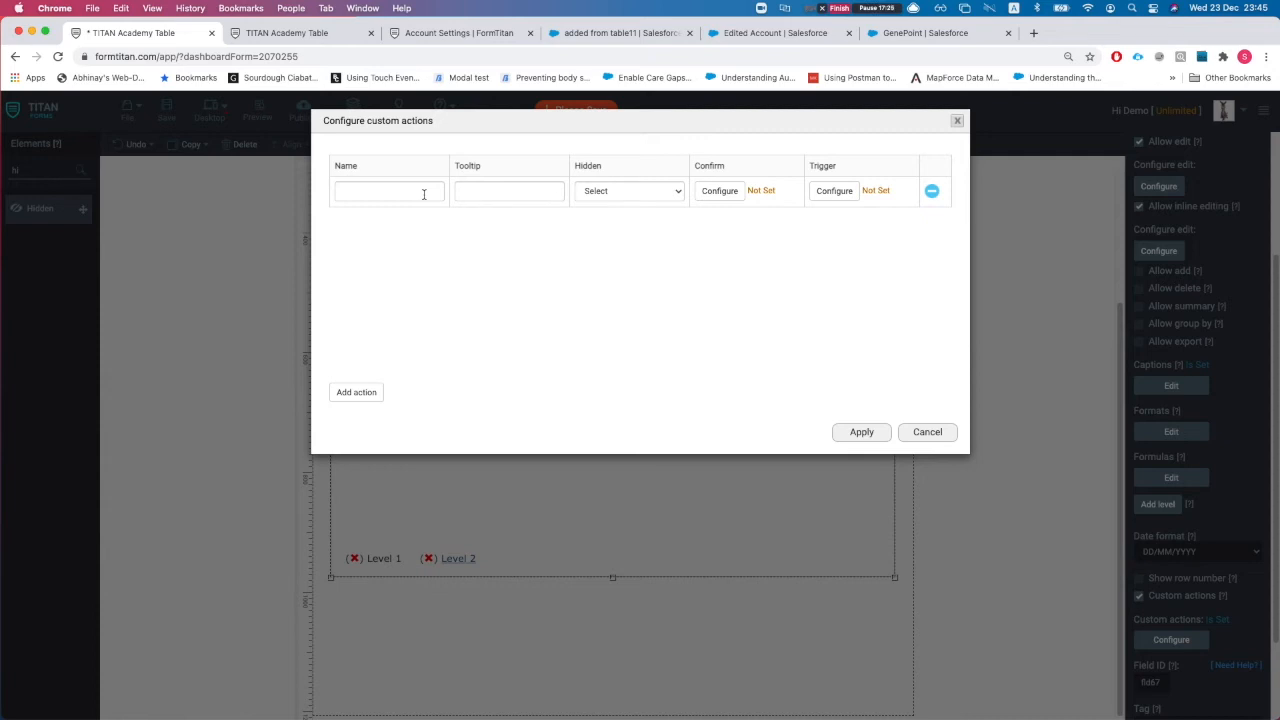
{"action": "type", "text": "cL"}
{"action": "key", "text": "BackSpace"}
{"action": "key", "text": "Tab"}
{"action": "triple_click", "coordinate": [391, 191]}
{"action": "key", "text": "super+c"}
{"action": "left_click", "coordinate": [506, 193]}
{"action": "key", "text": "super+v"}
{"action": "left_click", "coordinate": [550, 214]}
{"action": "left_click", "coordinate": [610, 191]}
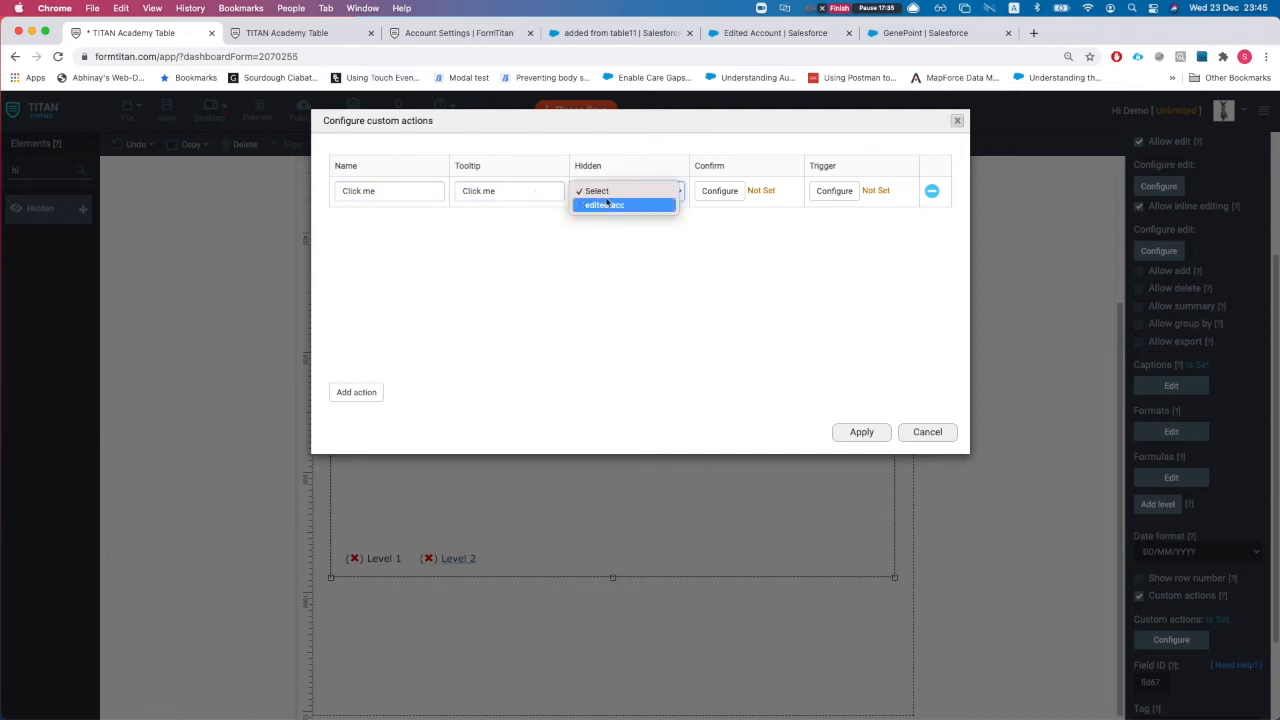
{"action": "left_click", "coordinate": [566, 240]}
{"action": "left_click", "coordinate": [719, 191]}
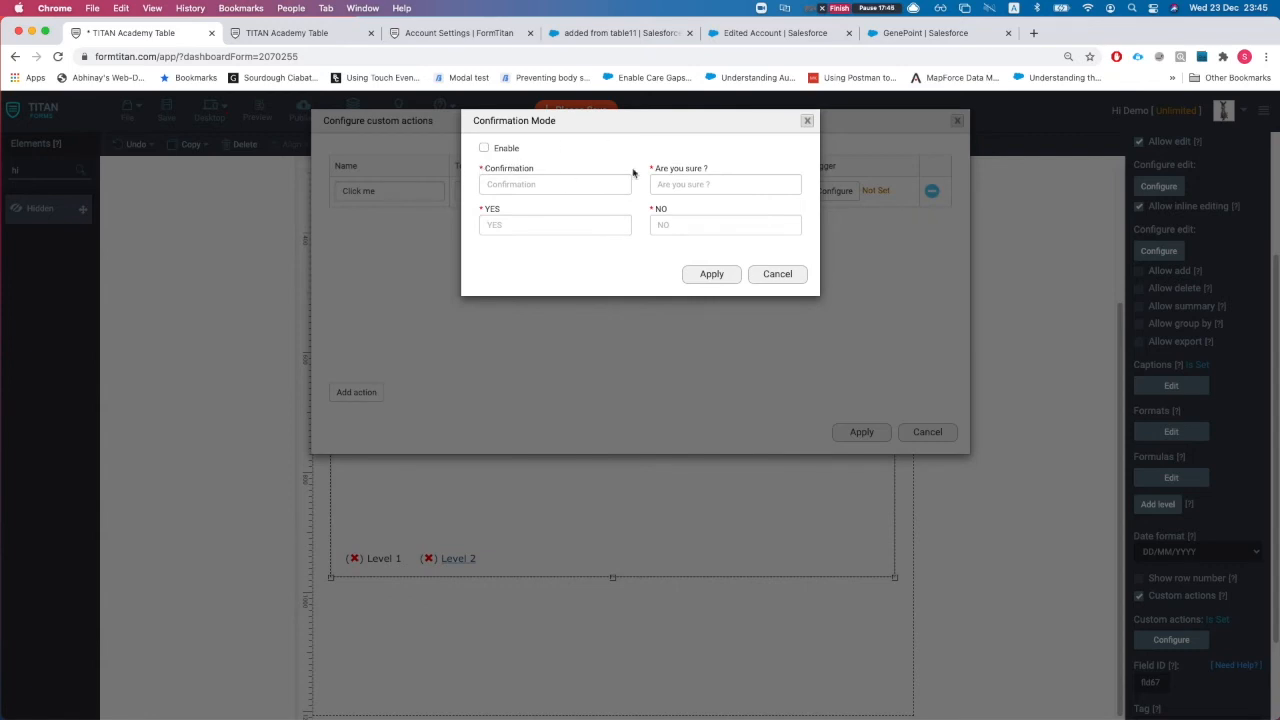
{"action": "left_click", "coordinate": [510, 184]}
{"action": "key", "text": "Tab"}
{"action": "key", "text": "Tab"}
{"action": "key", "text": "Tab"}
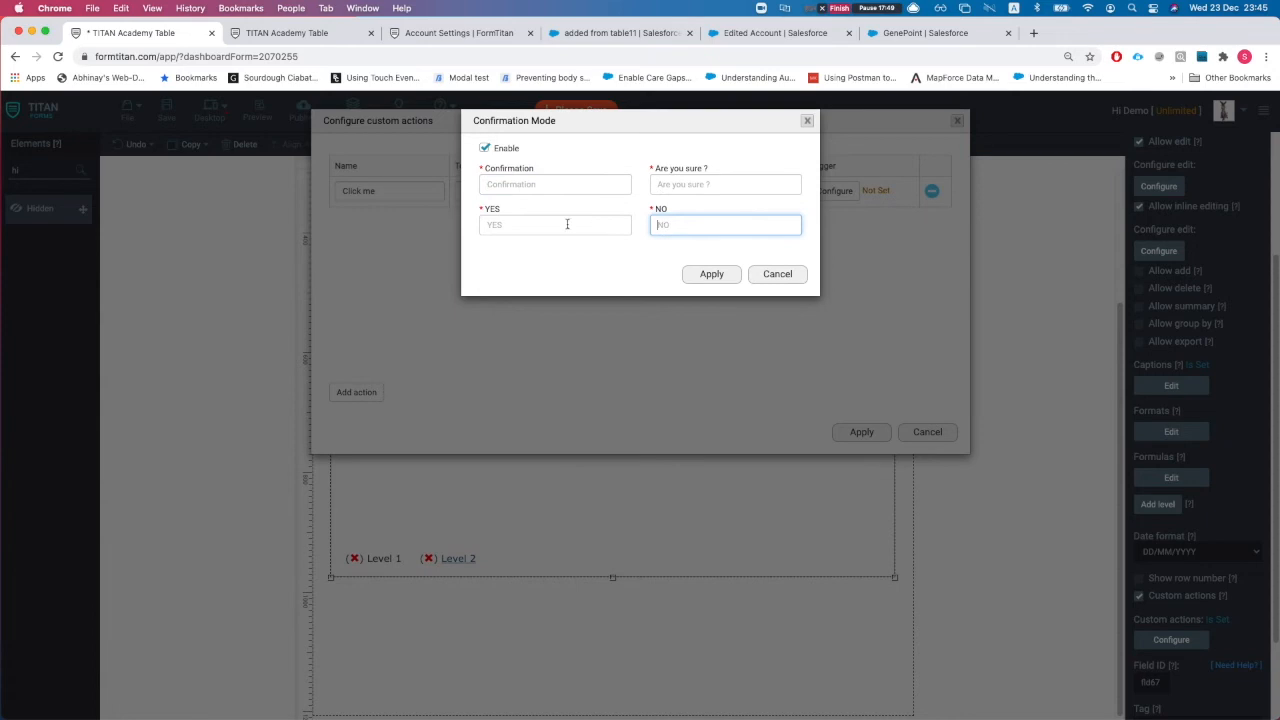
{"action": "left_click", "coordinate": [540, 219]}
{"action": "left_click", "coordinate": [746, 251]}
{"action": "left_click", "coordinate": [499, 147]}
{"action": "left_click", "coordinate": [777, 275]}
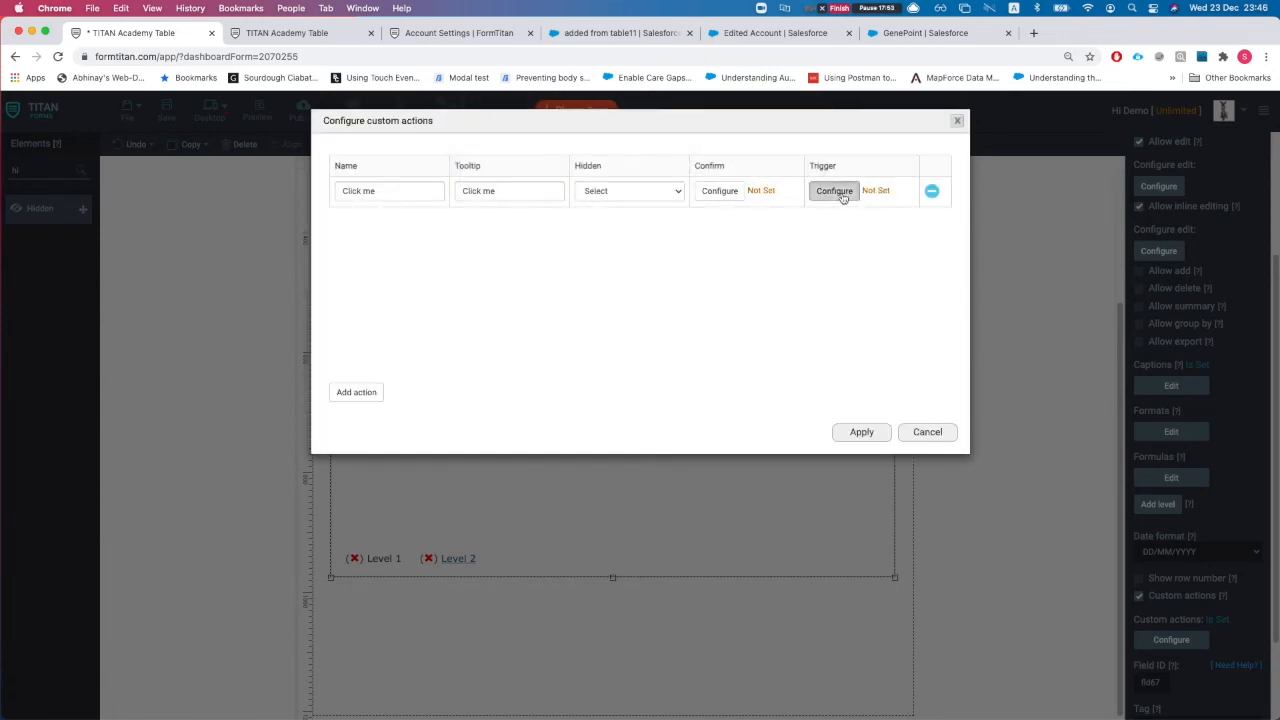
{"action": "left_click", "coordinate": [840, 192]}
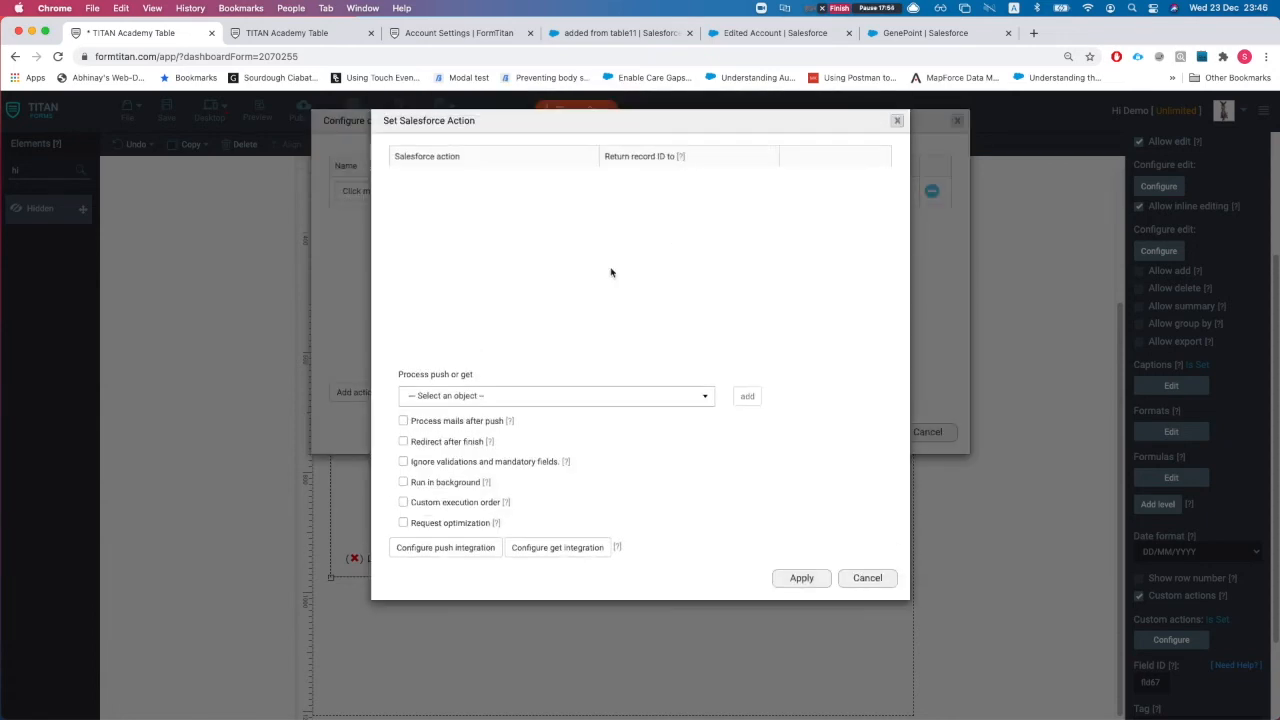
{"action": "left_click", "coordinate": [467, 400]}
{"action": "left_click", "coordinate": [509, 338]}
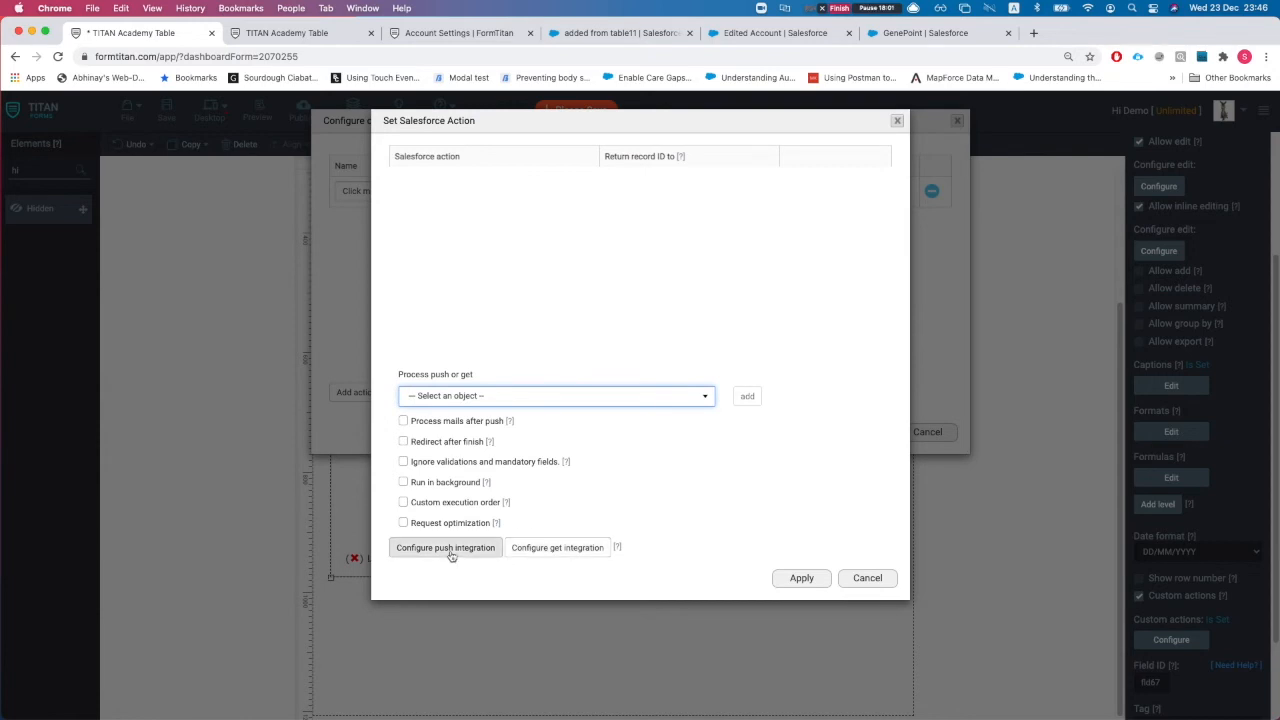
{"action": "left_click", "coordinate": [726, 474]}
{"action": "left_click", "coordinate": [846, 580]}
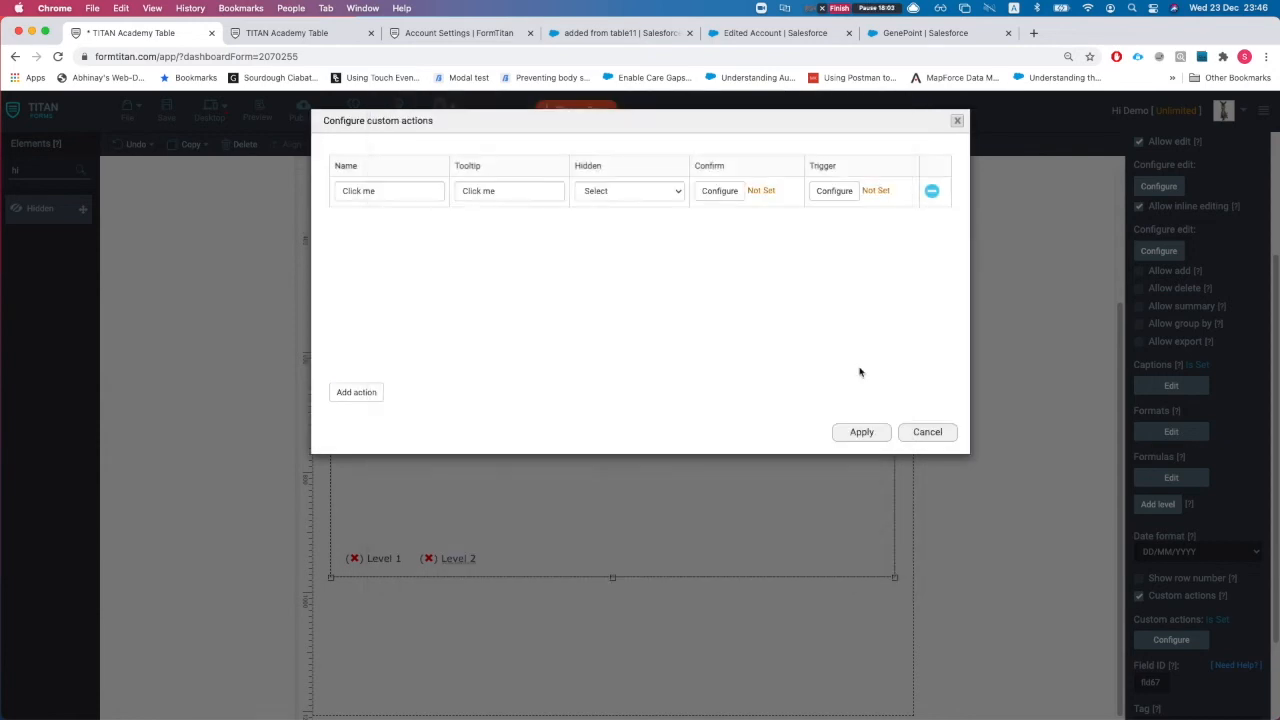
Step: Apply the Click me custom action to the Account table's rows
{"action": "left_click", "coordinate": [858, 432]}
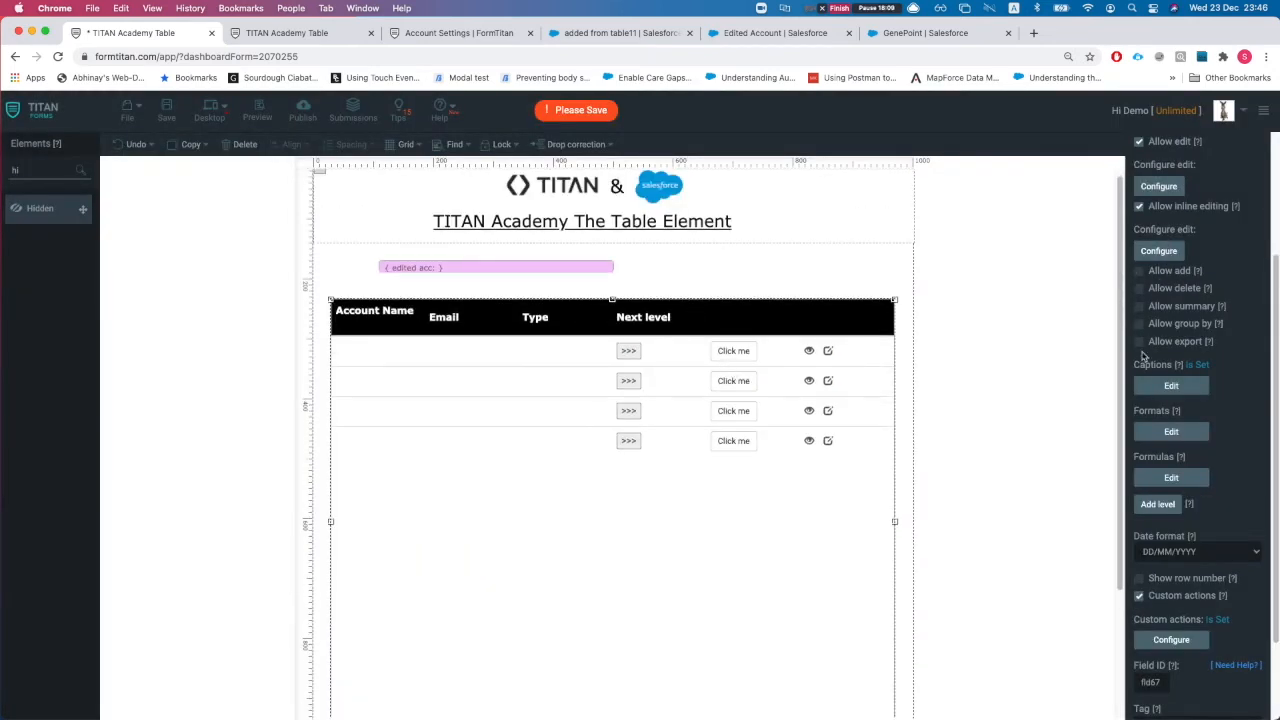
{"action": "scroll", "coordinate": [1248, 326], "scroll_direction": "up", "scroll_amount": 1}
{"action": "scroll", "coordinate": [1248, 326], "scroll_direction": "up", "scroll_amount": 3}
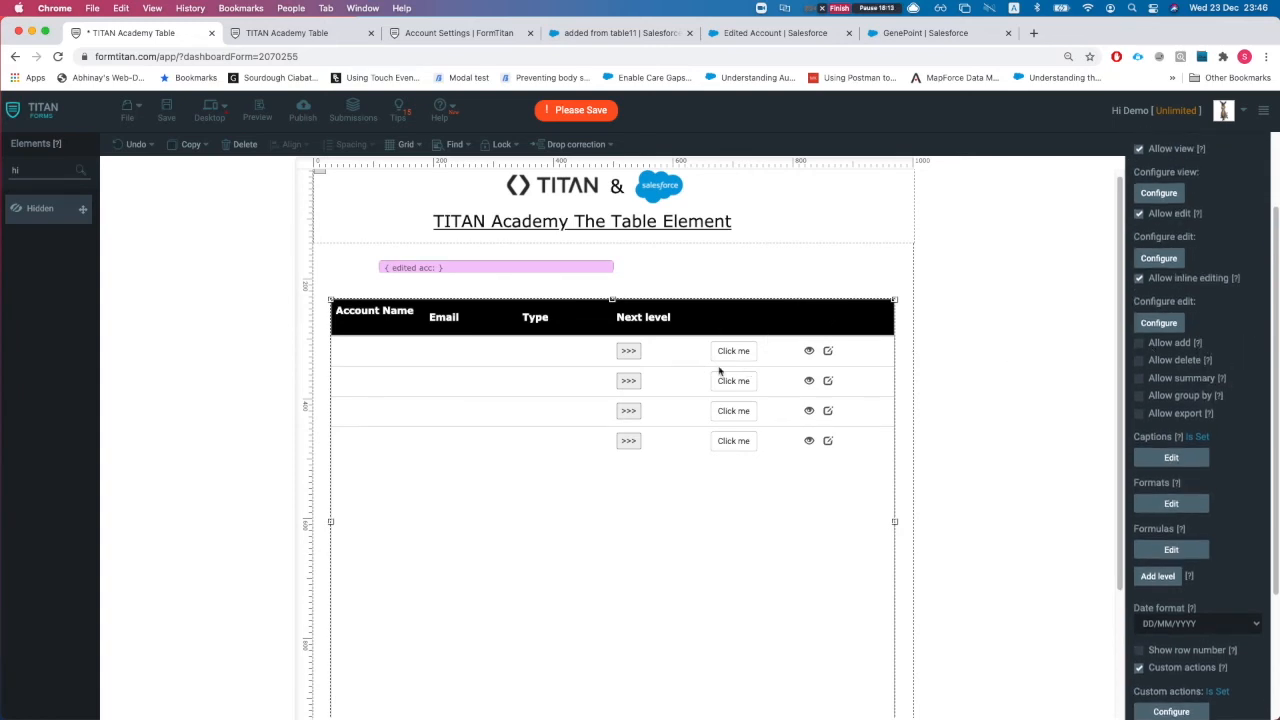
{"action": "scroll", "coordinate": [520, 420], "scroll_direction": "down", "scroll_amount": 1}
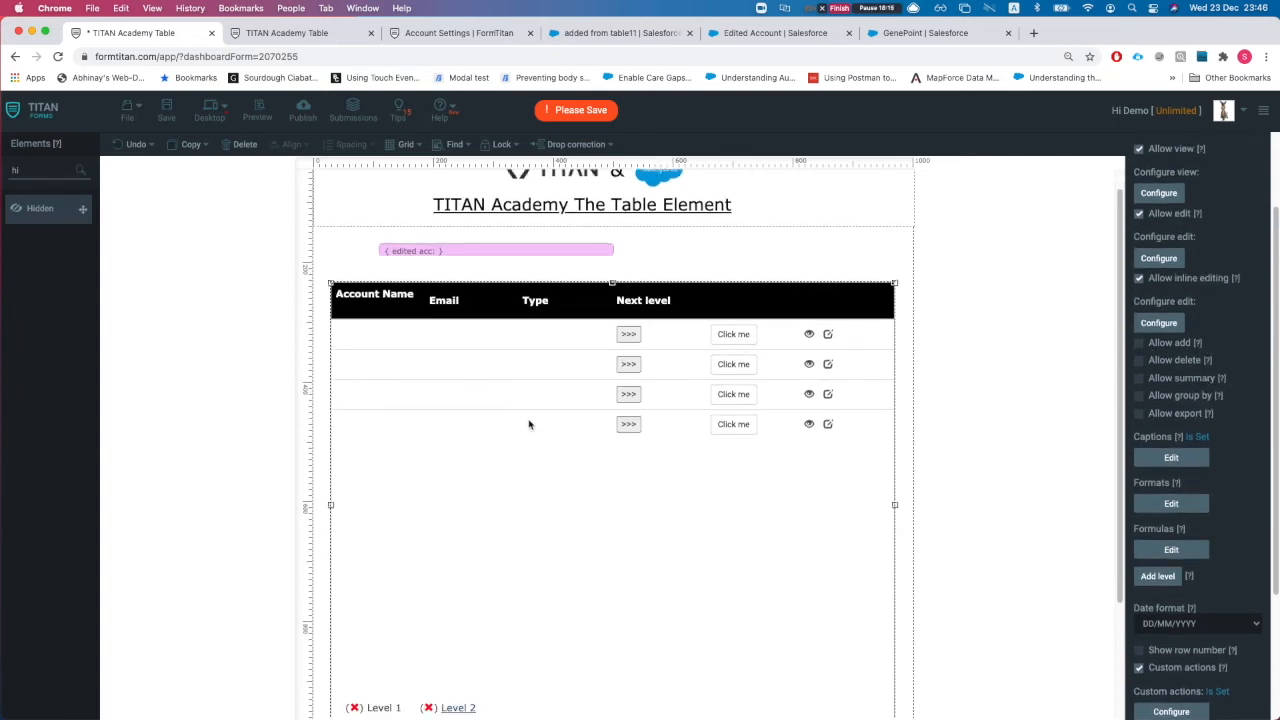
Step: Add a widened hidden field named ClickMe_customAction beside edited acc, aligning edited acc left
{"action": "left_click_drag", "start_coordinate": [40, 208], "coordinate": [718, 248]}
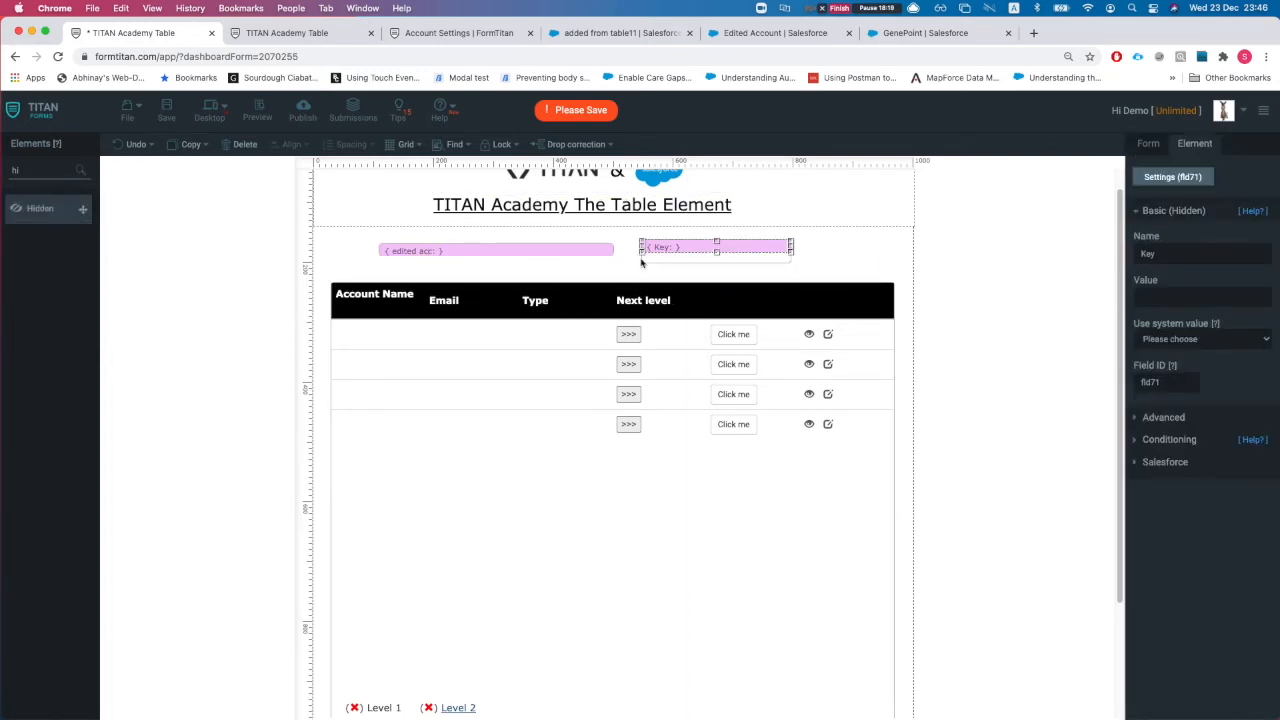
{"action": "left_click_drag", "start_coordinate": [504, 251], "coordinate": [455, 257]}
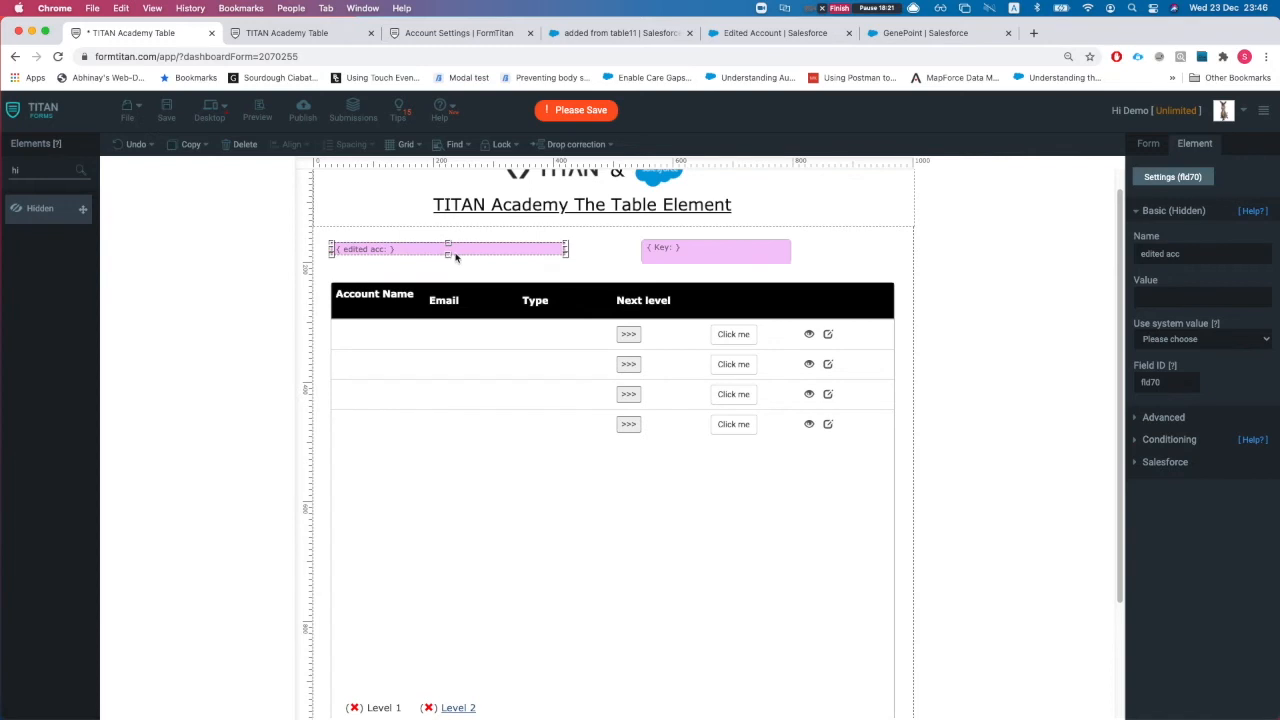
{"action": "left_click", "coordinate": [751, 251]}
{"action": "left_click", "coordinate": [1202, 257]}
{"action": "double_click", "coordinate": [1202, 257]}
{"action": "type", "text": "CL"}
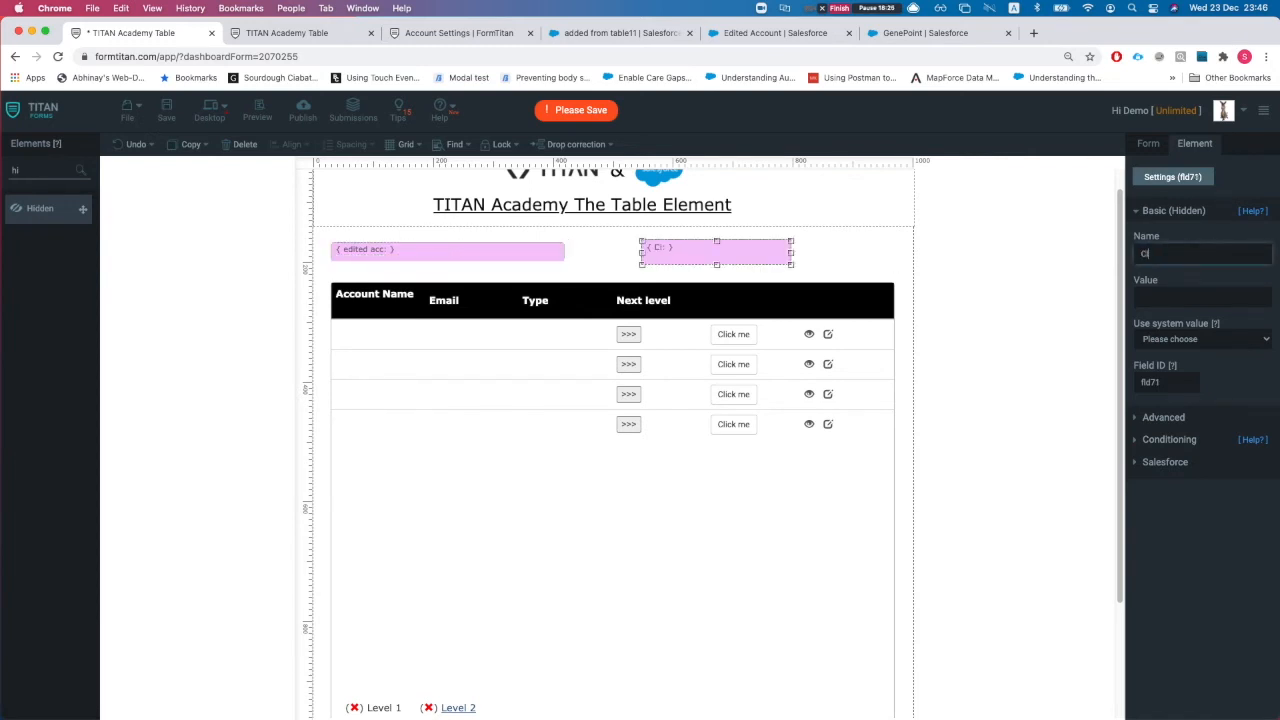
{"action": "type", "text": "lickMe_customAction"}
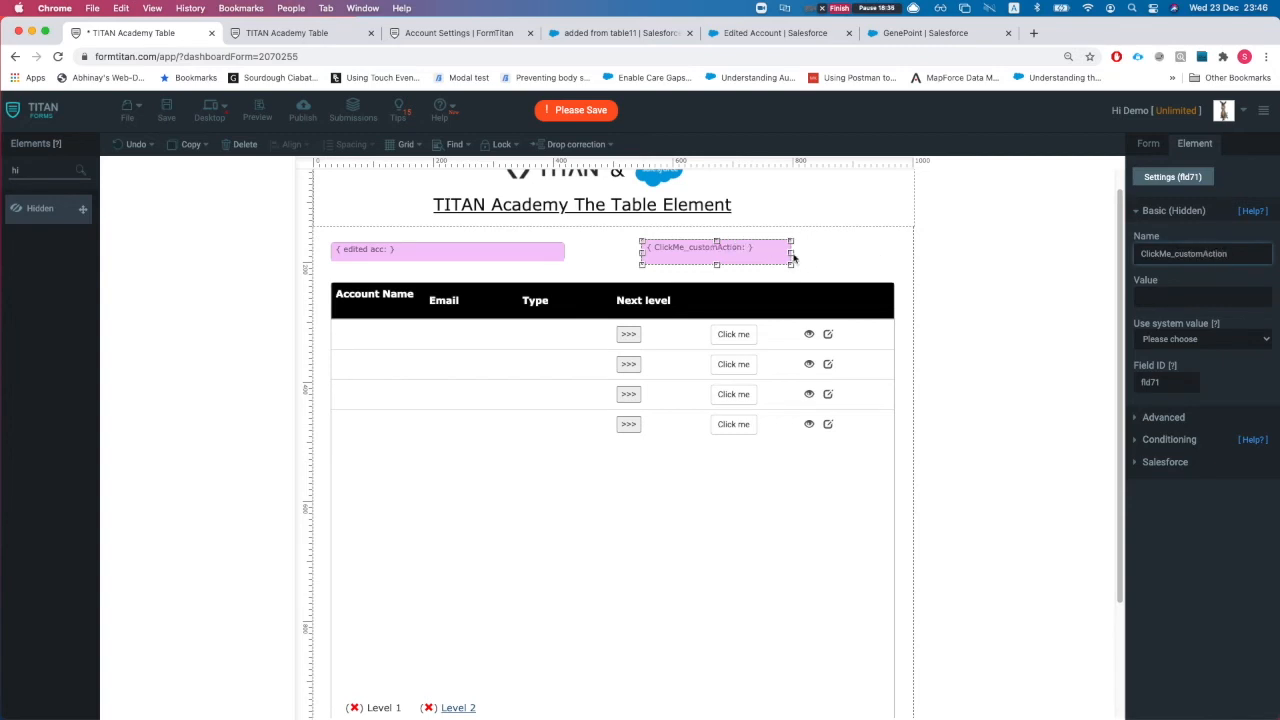
{"action": "left_click_drag", "start_coordinate": [795, 257], "coordinate": [853, 257]}
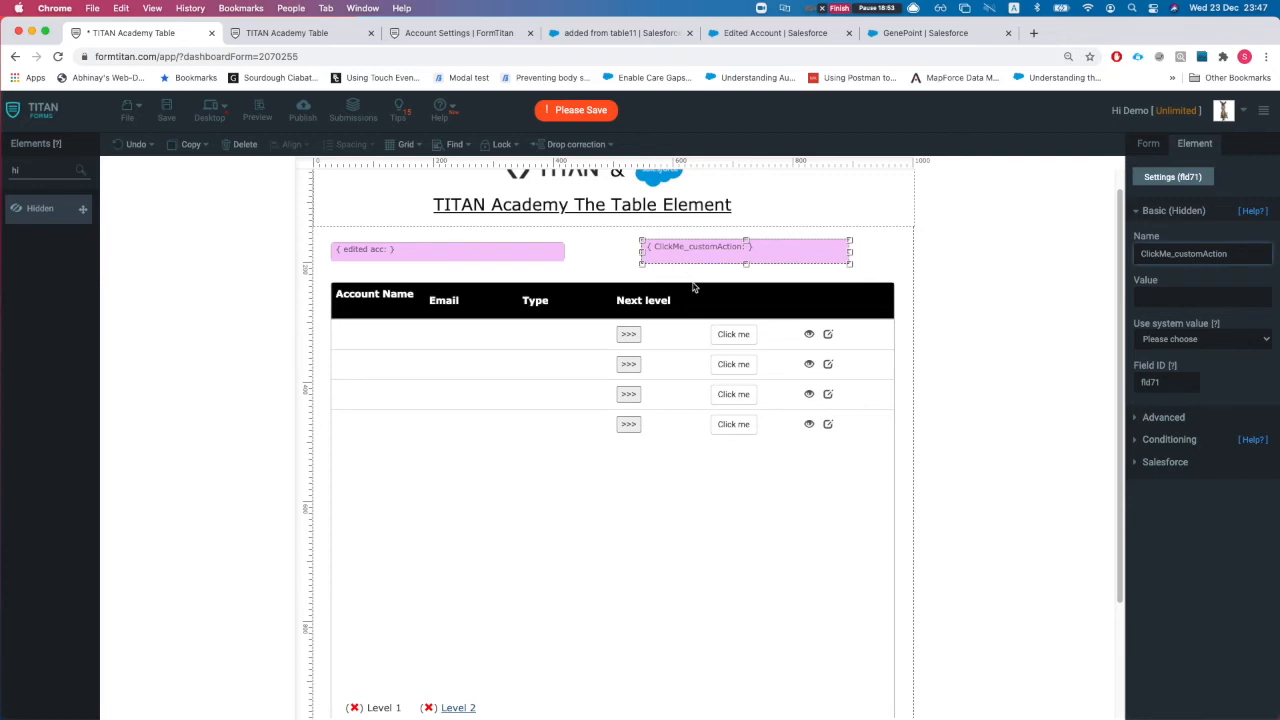
{"action": "scroll", "coordinate": [802, 507], "scroll_direction": "down", "scroll_amount": 1}
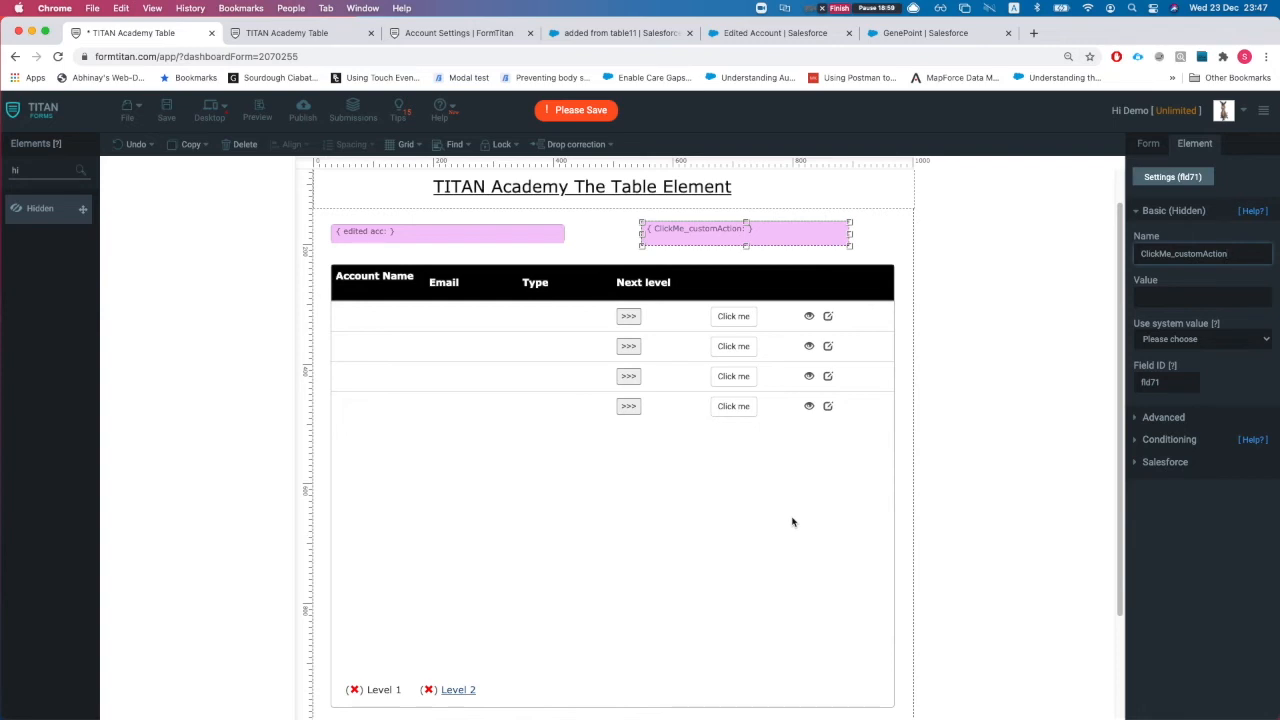
Step: Set the Click me action's Hidden field to ClickMe_customAction and apply the change
{"action": "left_click", "coordinate": [778, 368]}
{"action": "left_click", "coordinate": [1183, 578]}
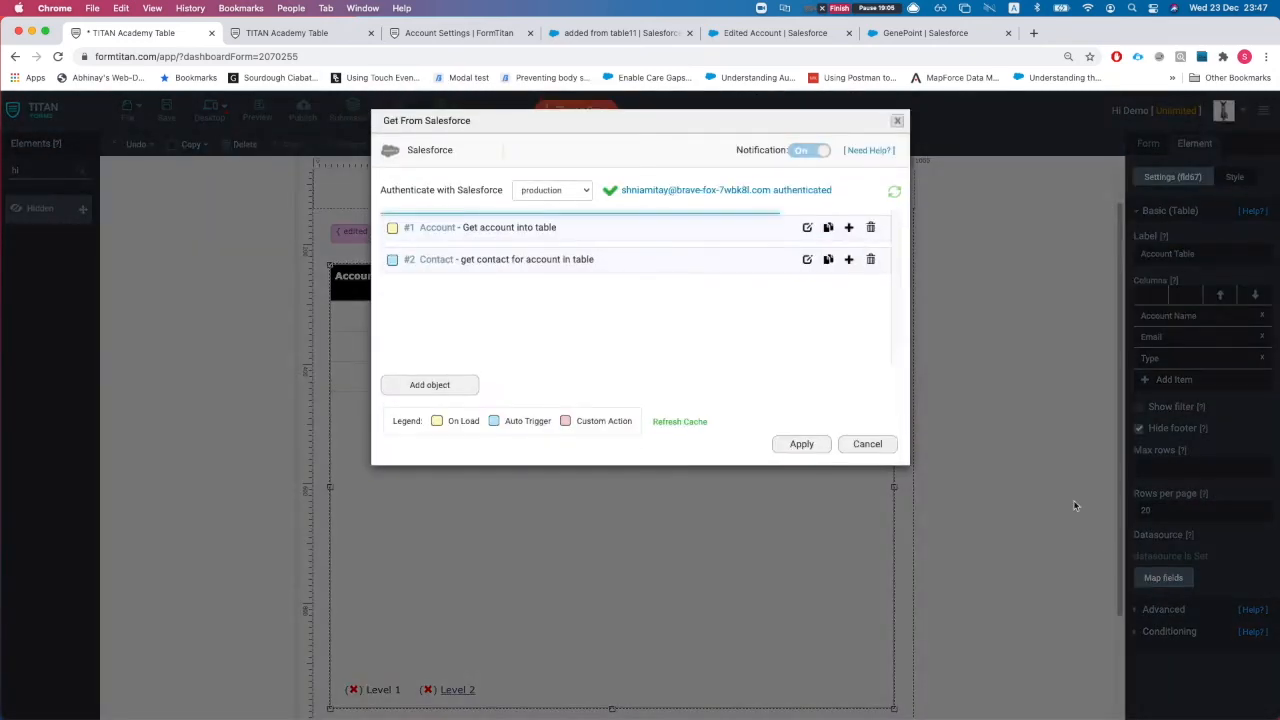
{"action": "left_click", "coordinate": [862, 447]}
{"action": "left_click", "coordinate": [1165, 609]}
{"action": "scroll", "coordinate": [1180, 580], "scroll_direction": "down", "scroll_amount": 5}
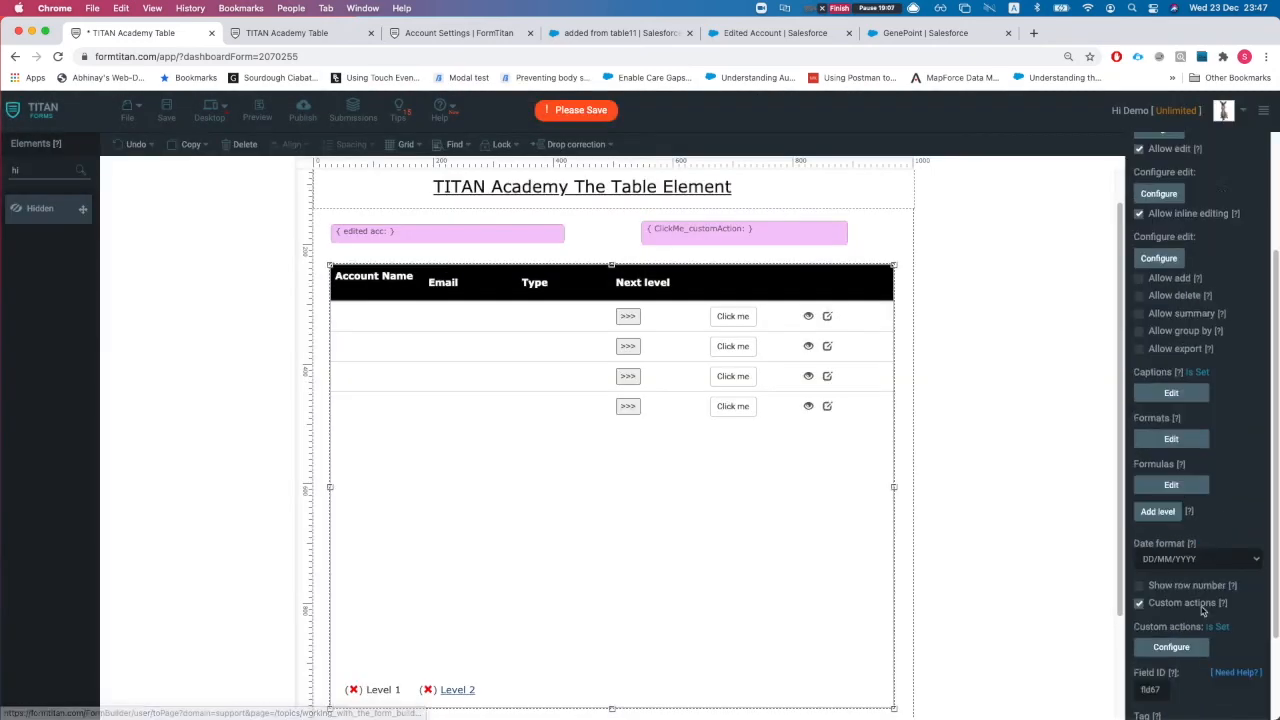
{"action": "left_click", "coordinate": [1171, 529]}
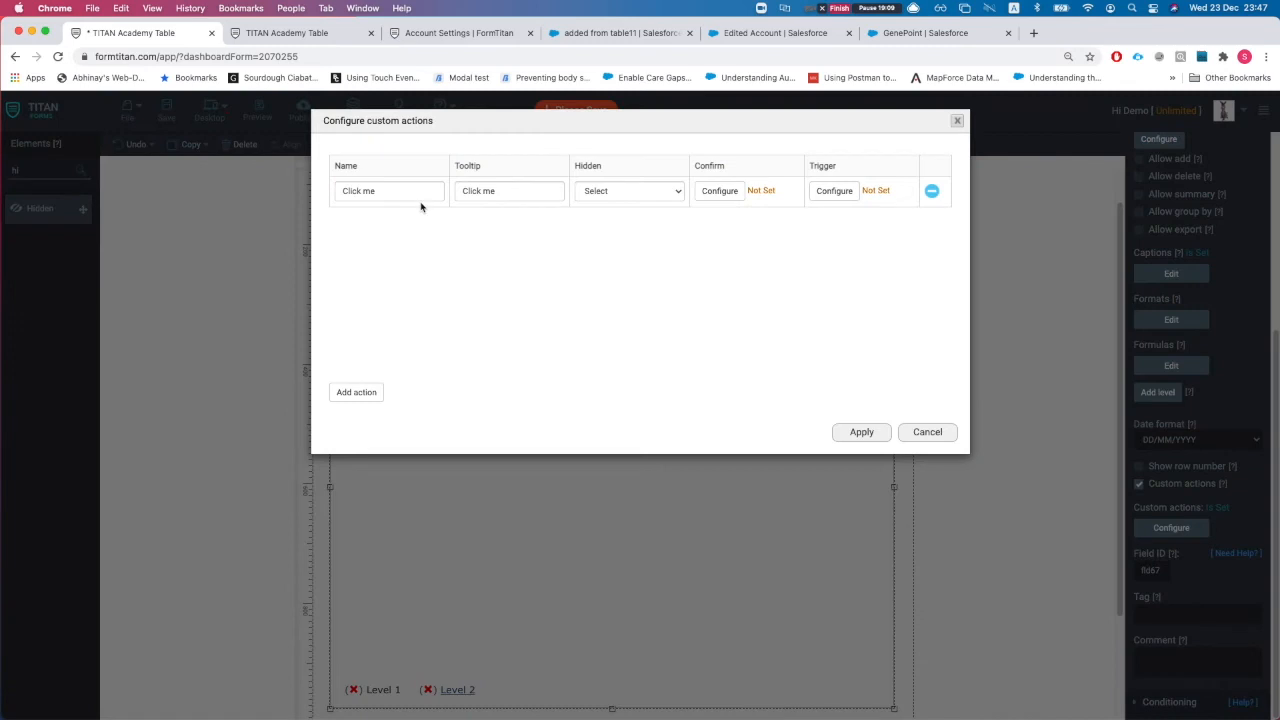
{"action": "left_click", "coordinate": [628, 191]}
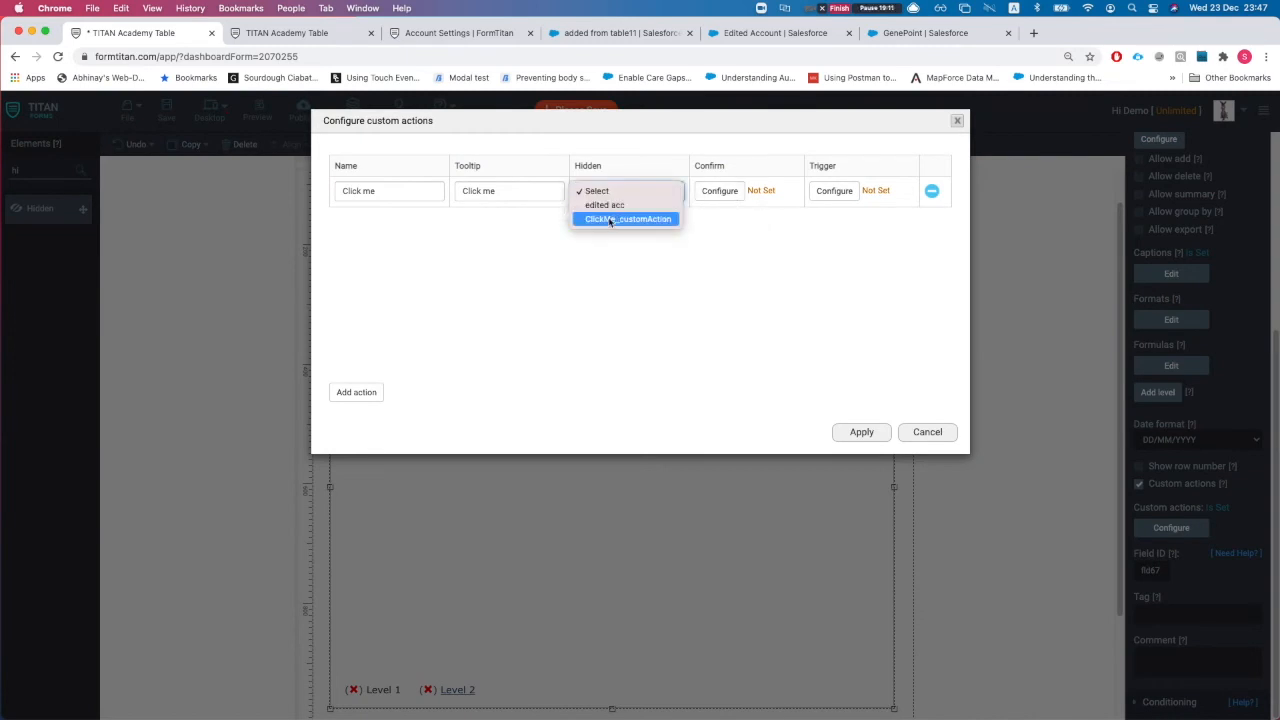
{"action": "left_click", "coordinate": [612, 220]}
{"action": "left_click", "coordinate": [847, 438]}
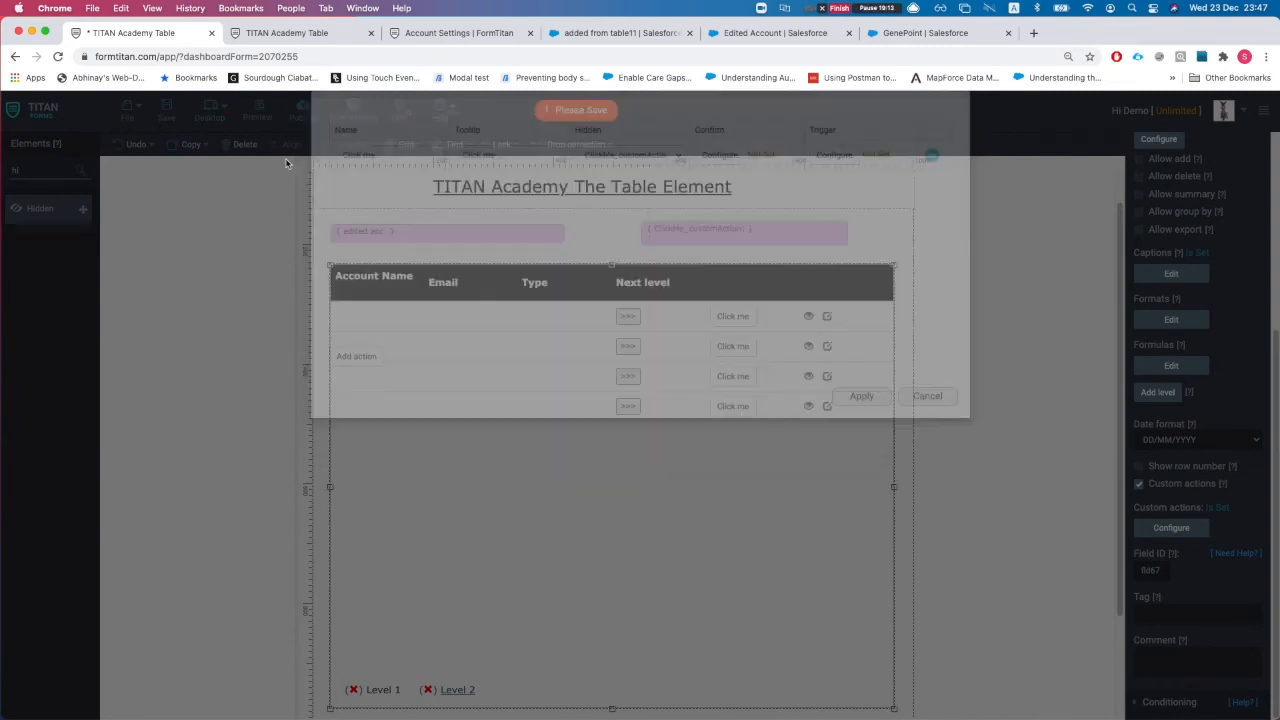
{"action": "left_click", "coordinate": [287, 33]}
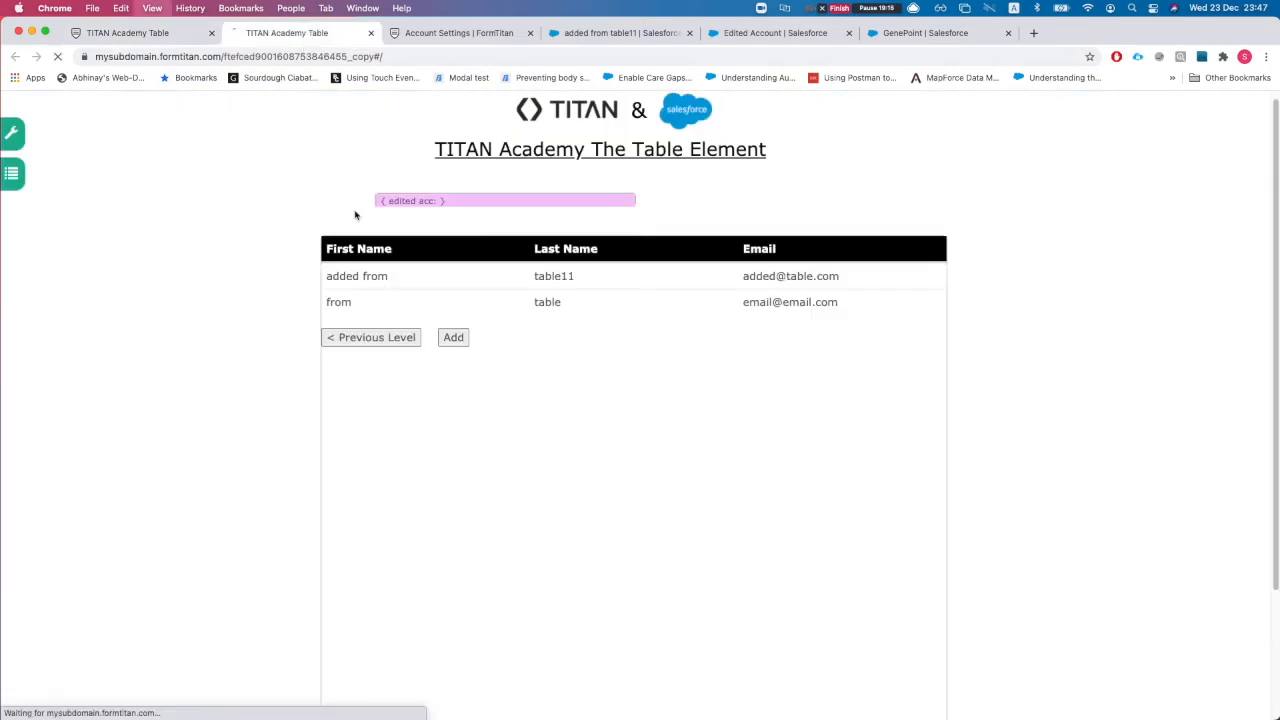
Step: On the reloaded live form, press Click me for Edge C, Burlington Textiles and Pyramid Construction rows
{"action": "key", "text": "super+r"}
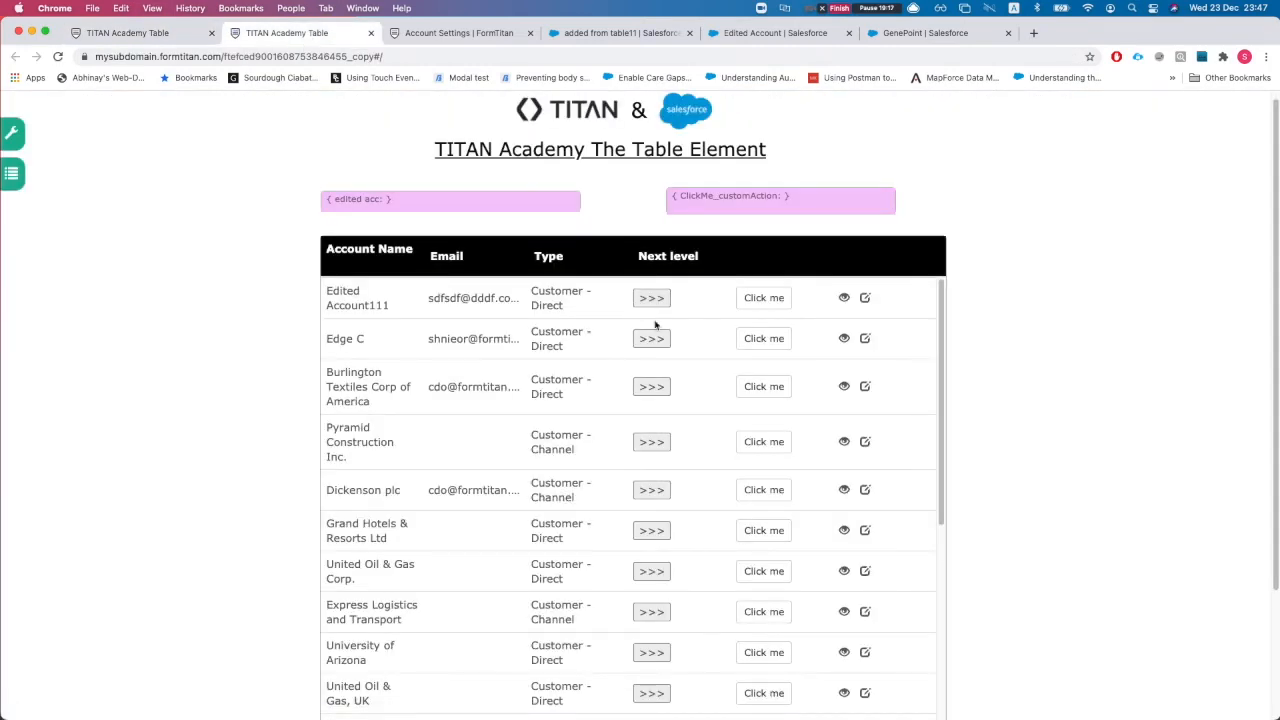
{"action": "left_click", "coordinate": [766, 300]}
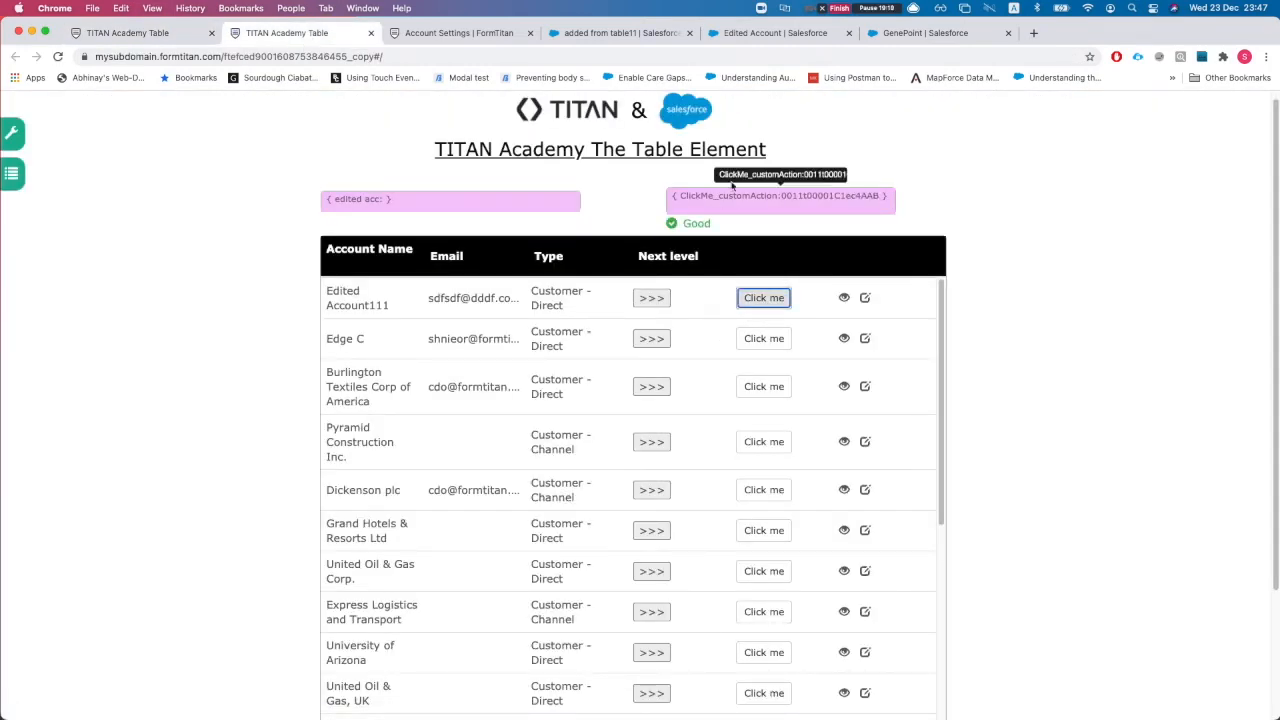
{"action": "left_click", "coordinate": [810, 199]}
{"action": "left_click", "coordinate": [766, 338]}
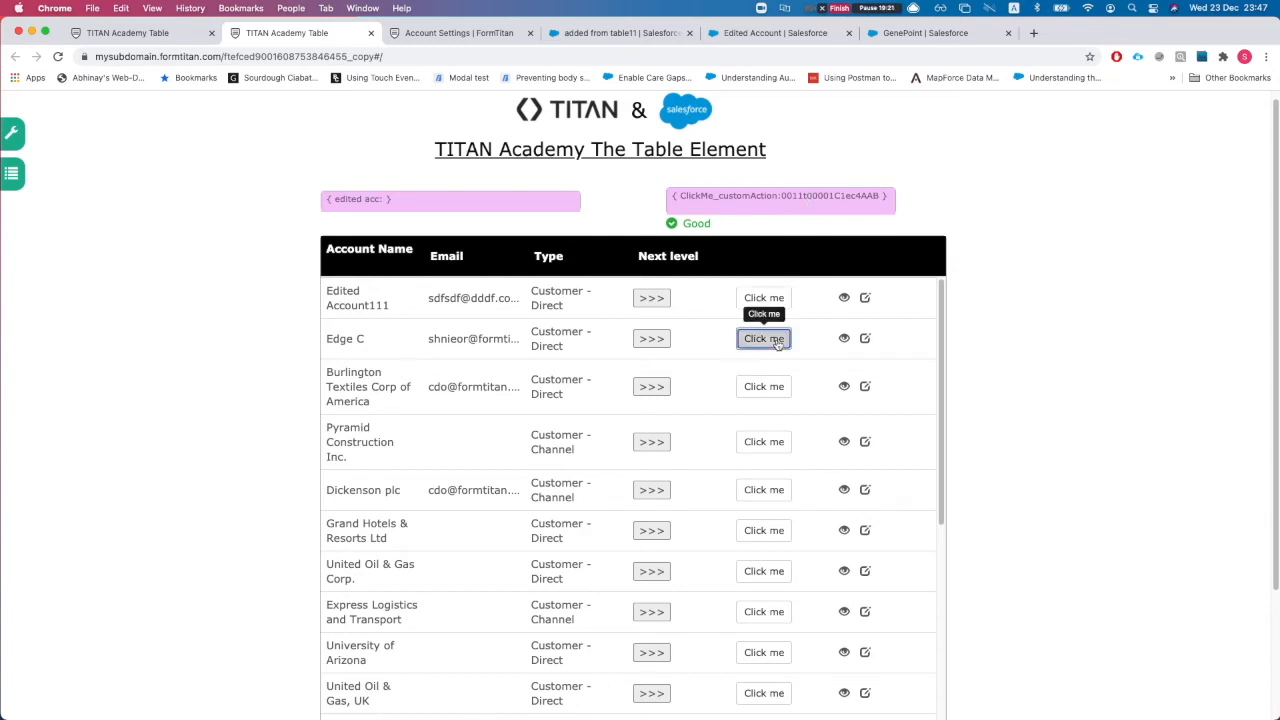
{"action": "left_click", "coordinate": [766, 386]}
{"action": "left_click", "coordinate": [764, 441]}
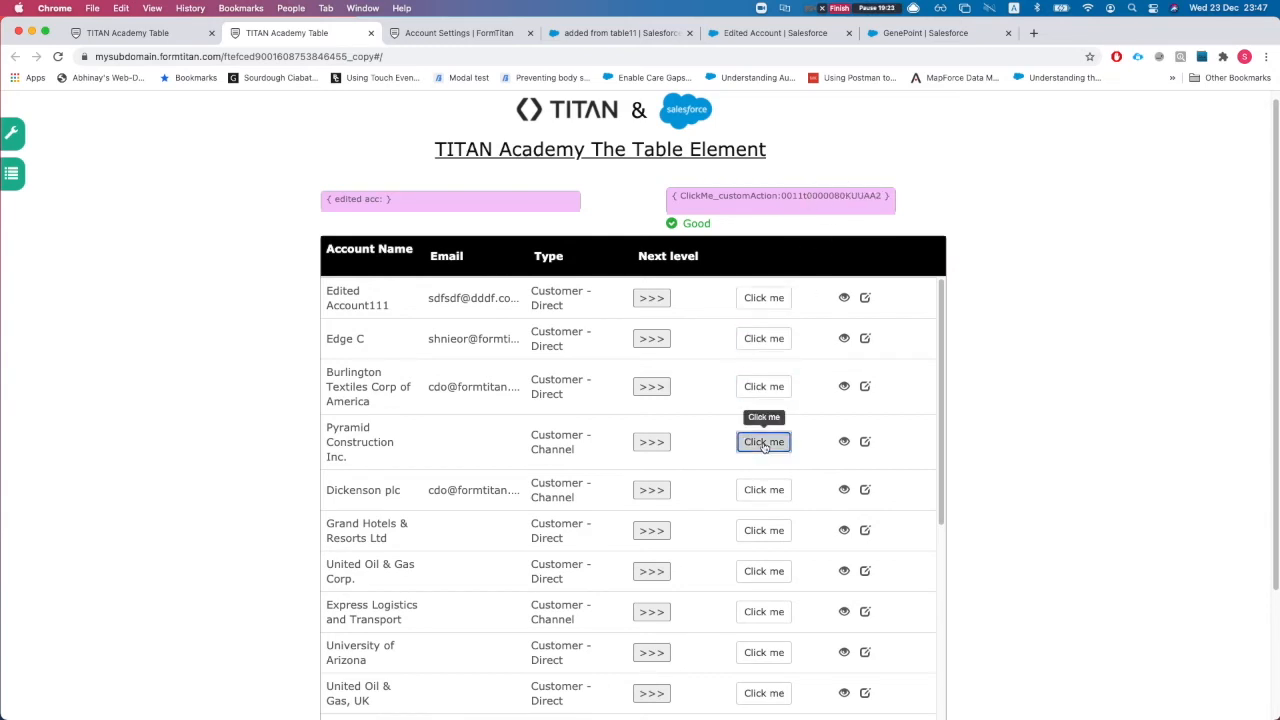
{"action": "left_click", "coordinate": [135, 33]}
{"action": "scroll", "coordinate": [660, 488], "scroll_direction": "down", "scroll_amount": 3}
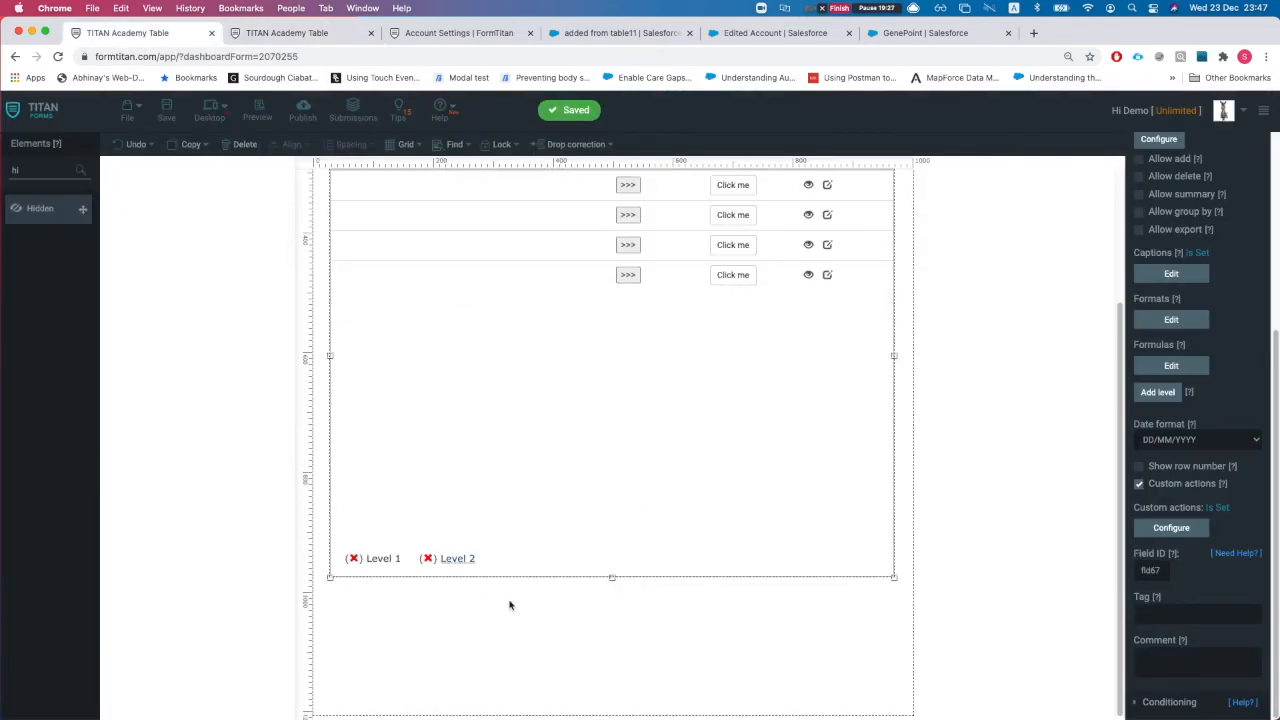
Step: Place a new Section below the table and resize it wider and shorter
{"action": "left_click", "coordinate": [483, 602]}
{"action": "double_click", "coordinate": [58, 168]}
{"action": "type", "text": "sec"}
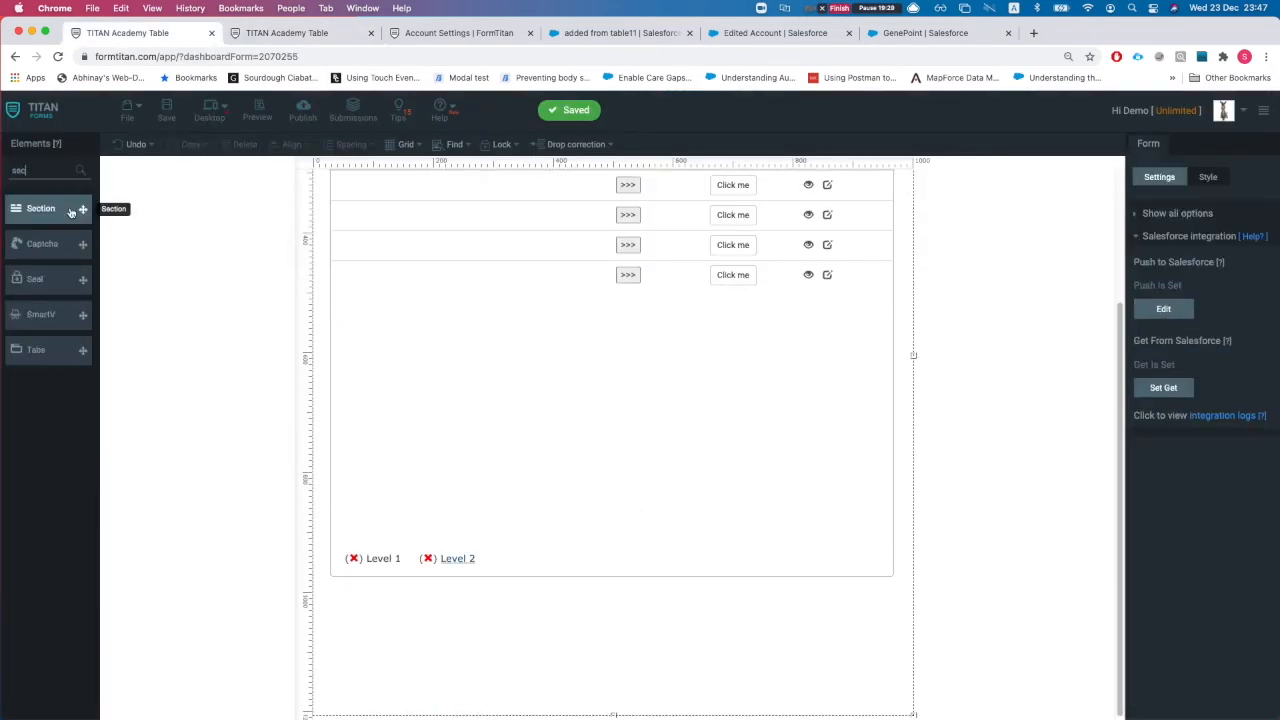
{"action": "left_click_drag", "start_coordinate": [60, 208], "coordinate": [500, 617]}
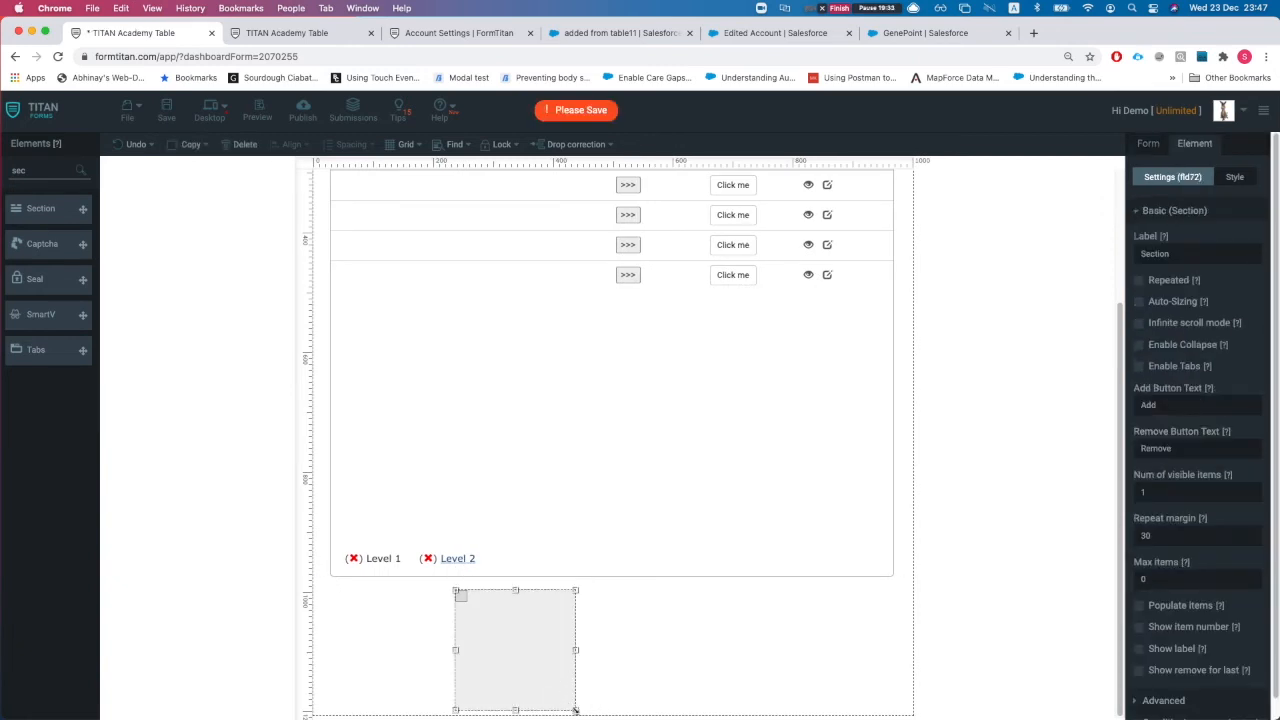
{"action": "left_click_drag", "start_coordinate": [575, 710], "coordinate": [760, 686]}
Step: Drop a Textbox into the new section and label it casenUmber
{"action": "key", "text": "BackSpace"}
{"action": "key", "text": "BackSpace"}
{"action": "key", "text": "BackSpace"}
{"action": "type", "text": "text"}
{"action": "left_click_drag", "start_coordinate": [45, 243], "coordinate": [567, 644]}
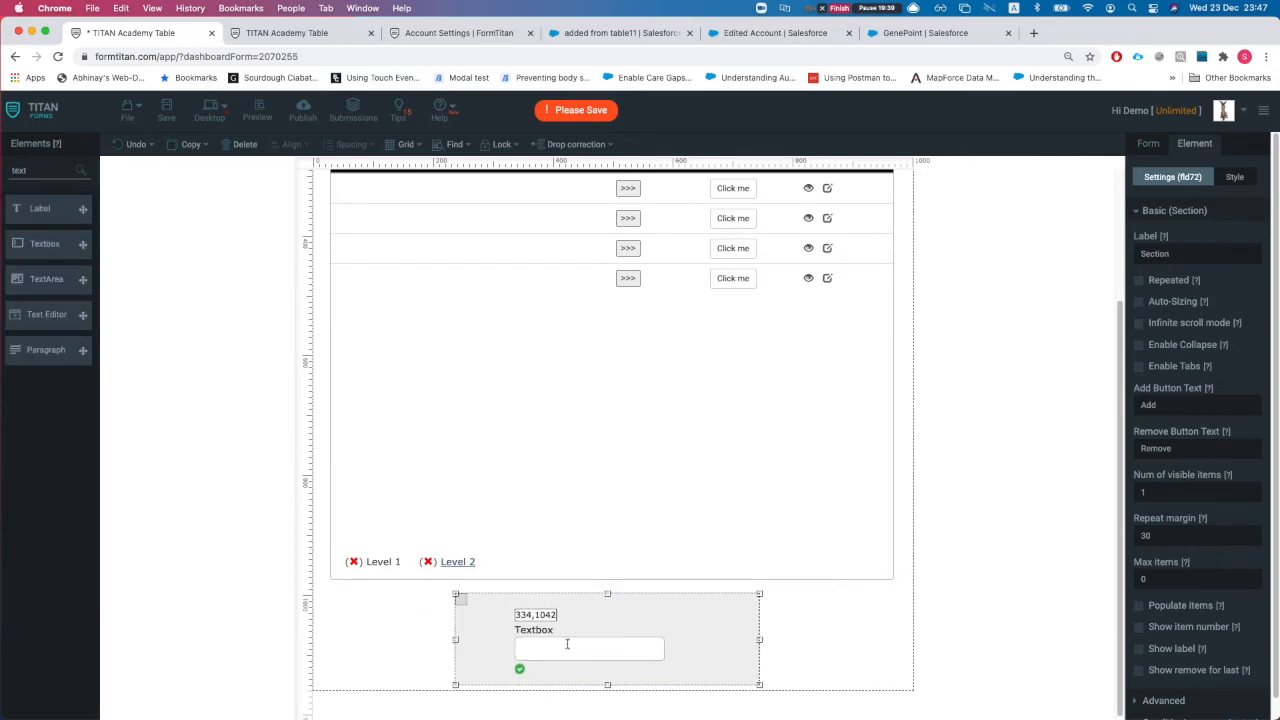
{"action": "double_click", "coordinate": [1200, 253]}
{"action": "type", "text": "casenUmber"}
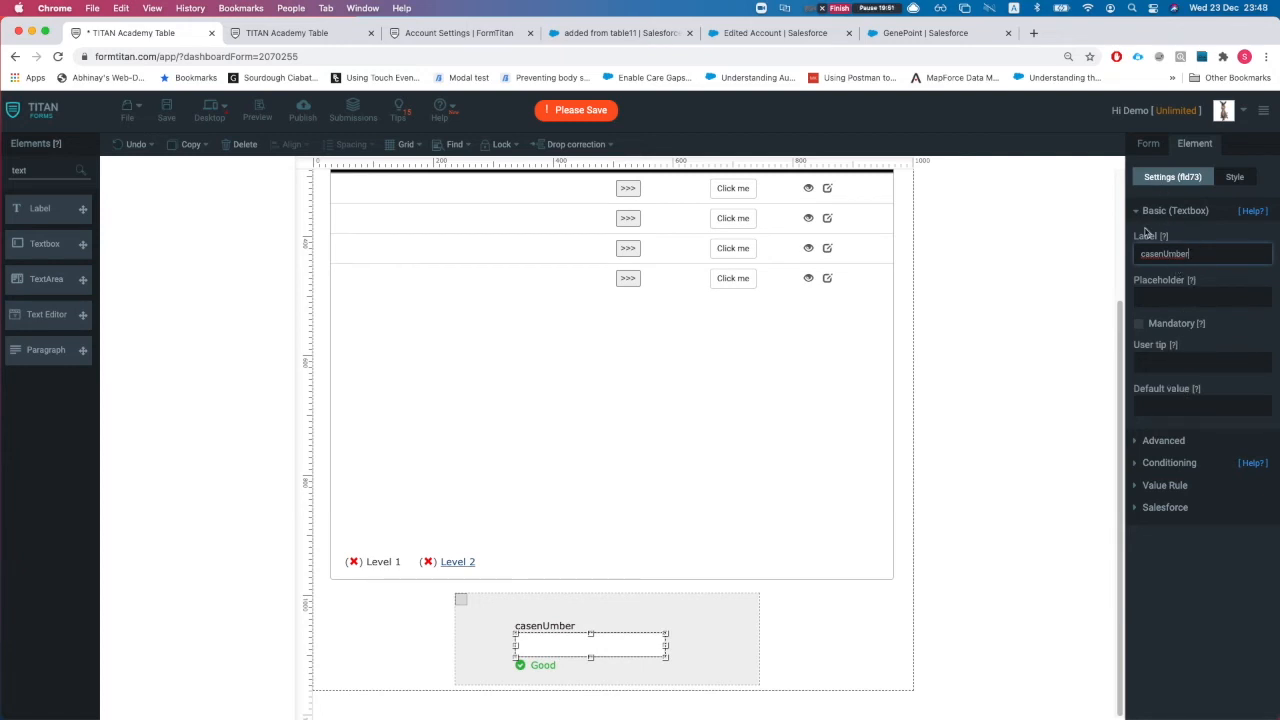
Step: Add Case as a new object in the form's Salesforce Get, with a comment
{"action": "left_click", "coordinate": [1152, 142]}
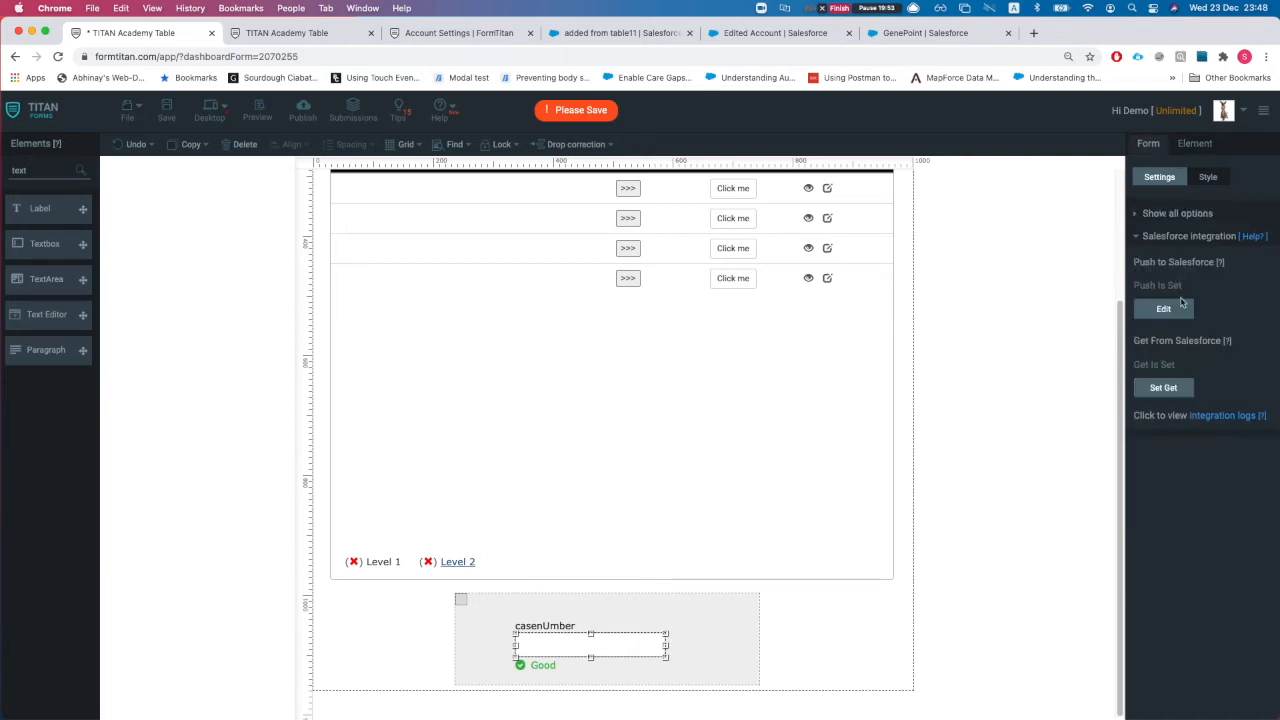
{"action": "left_click", "coordinate": [1163, 390]}
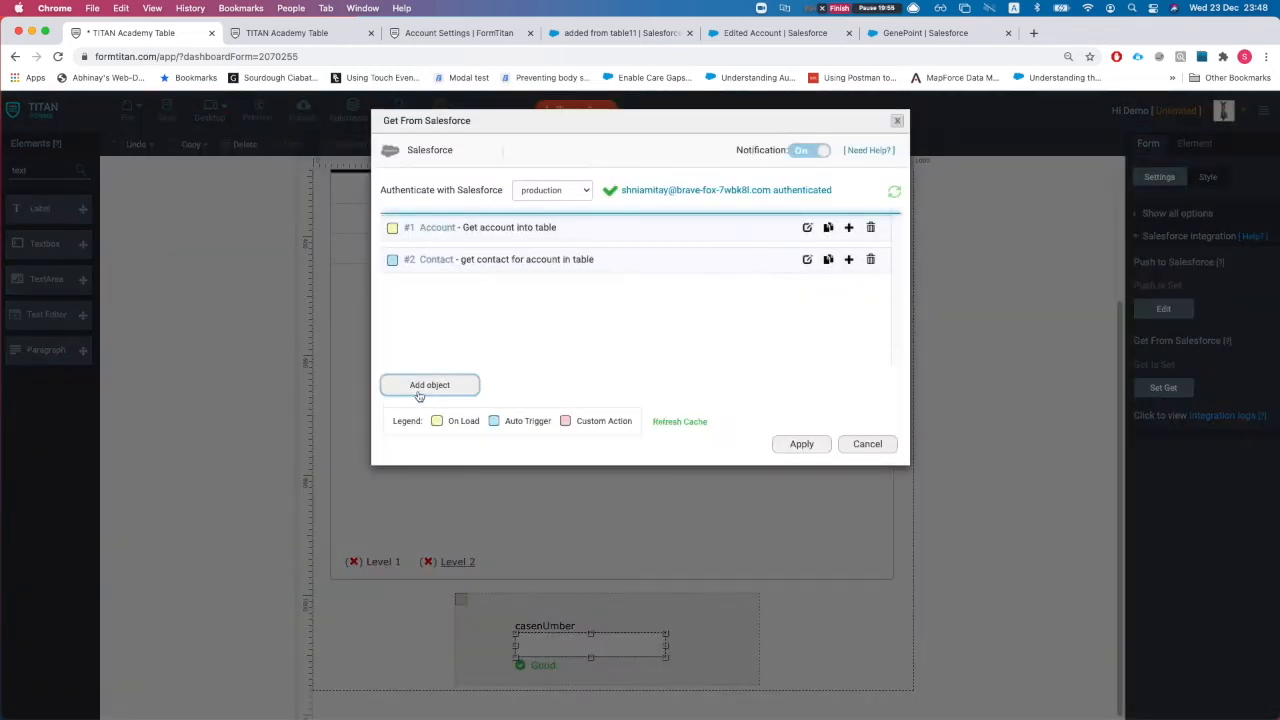
{"action": "left_click", "coordinate": [420, 386]}
{"action": "left_click", "coordinate": [475, 195]}
{"action": "left_click", "coordinate": [475, 198]}
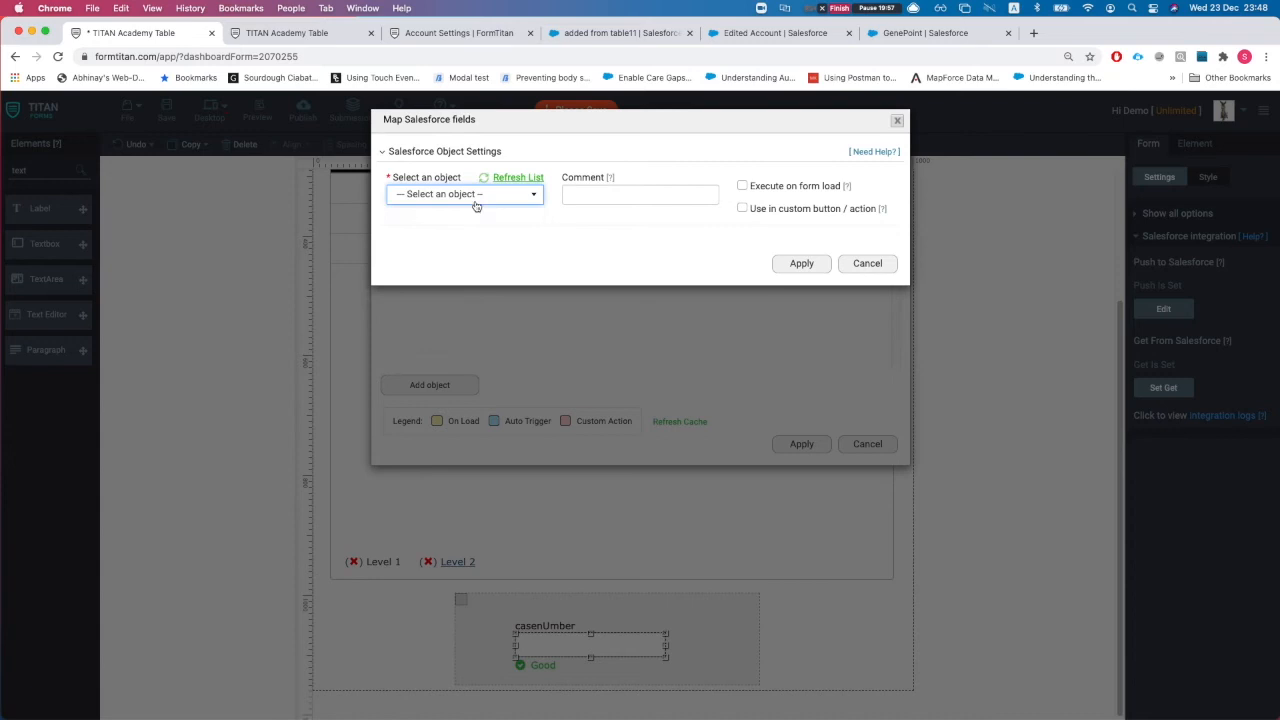
{"action": "left_click", "coordinate": [470, 196]}
{"action": "type", "text": "case"}
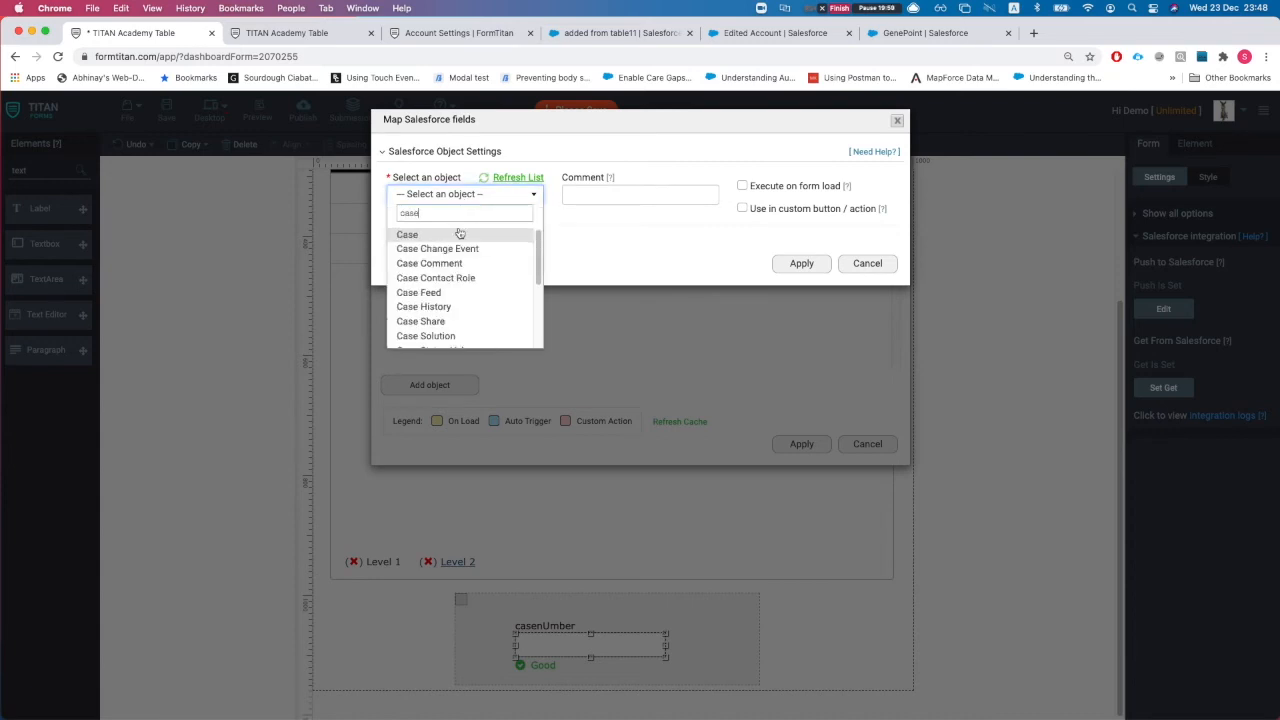
{"action": "left_click", "coordinate": [457, 235]}
{"action": "left_click", "coordinate": [620, 195]}
{"action": "type", "text": "get all cases from the acc c"}
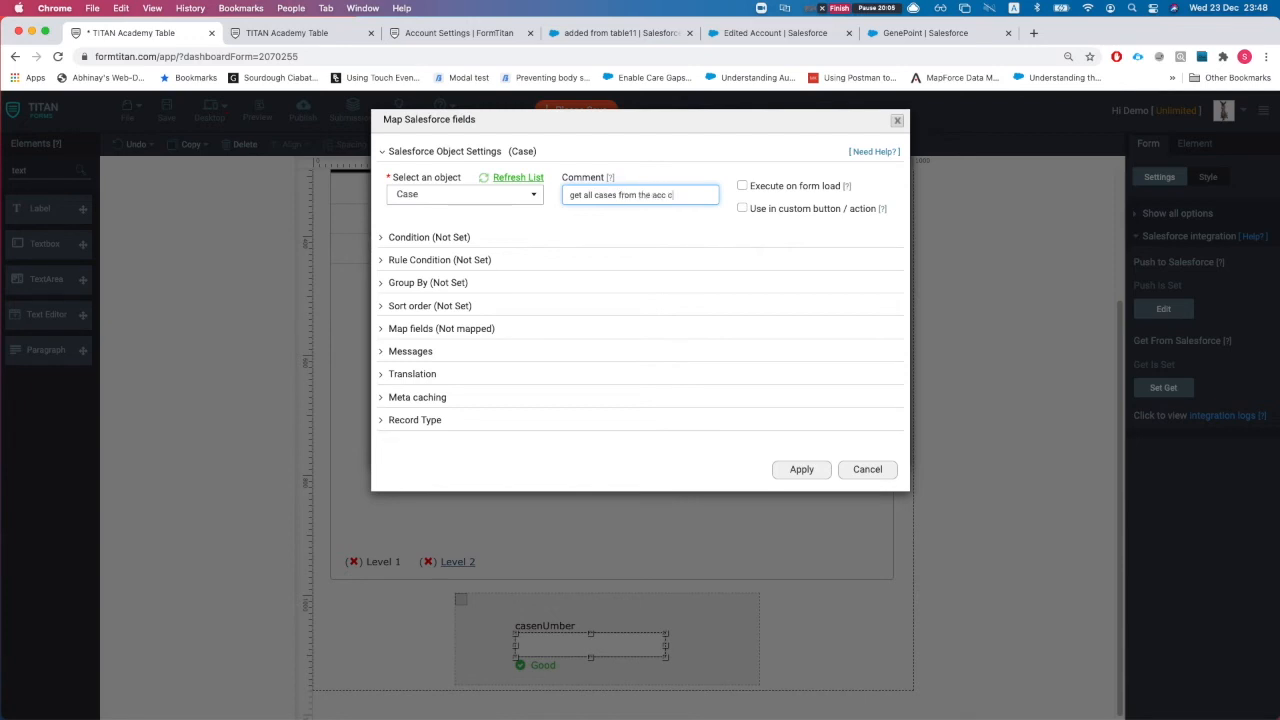
{"action": "type", "text": "tion"}
Step: Filter Cases where Account ID equals ClickMe_customAction, fetching all matches up to 20
{"action": "left_click", "coordinate": [429, 237]}
{"action": "left_click", "coordinate": [443, 320]}
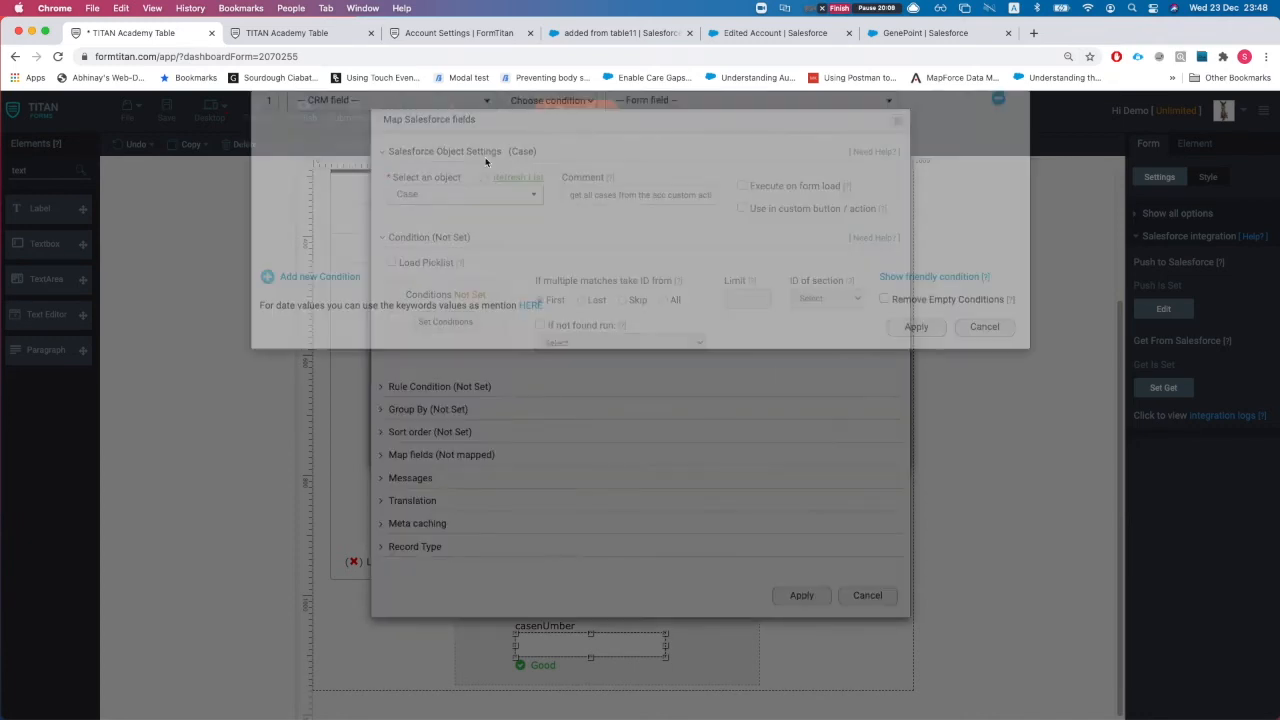
{"action": "left_click", "coordinate": [324, 162]}
{"action": "type", "text": "a"}
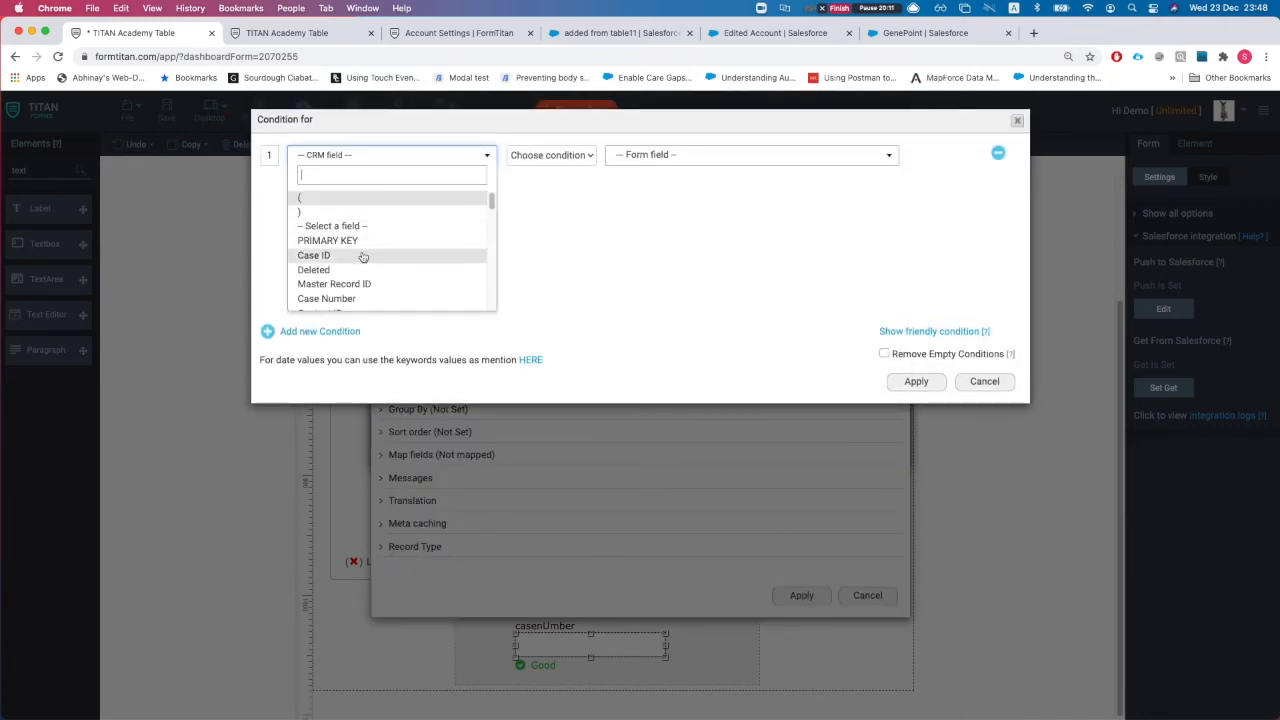
{"action": "type", "text": "cc"}
{"action": "left_click", "coordinate": [362, 200]}
{"action": "left_click", "coordinate": [545, 158]}
{"action": "left_click", "coordinate": [545, 171]}
{"action": "left_click", "coordinate": [655, 160]}
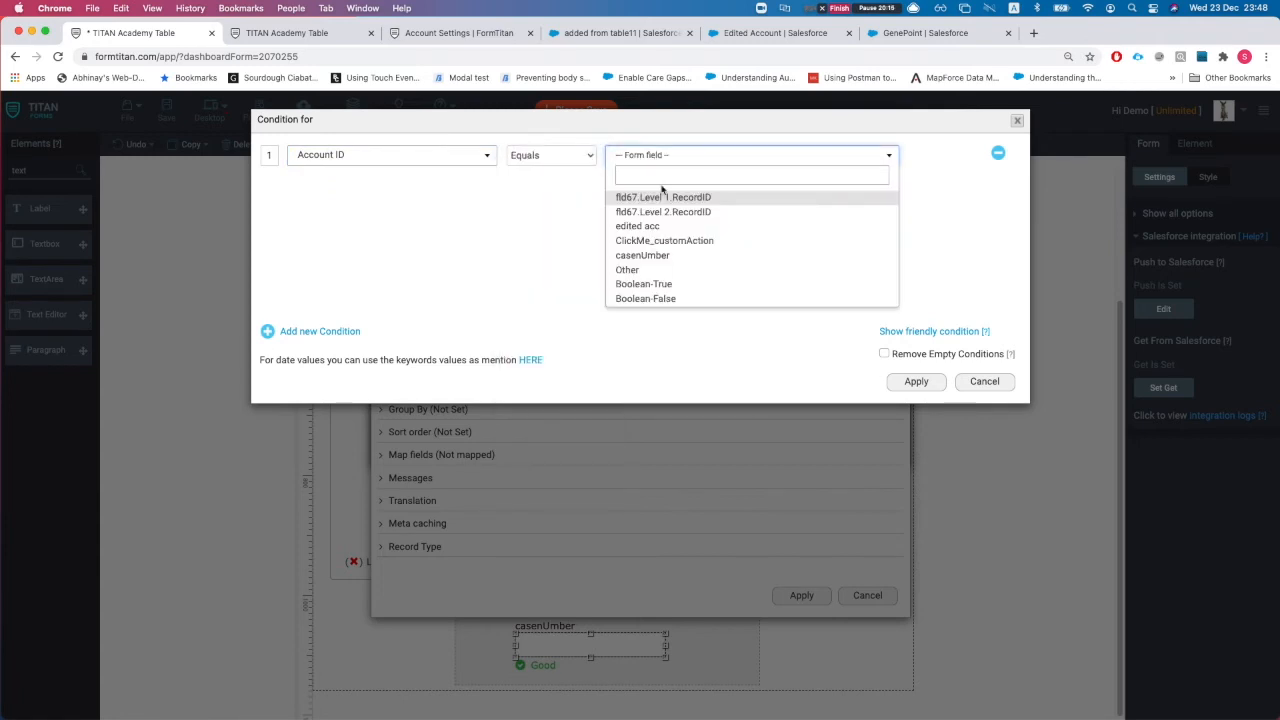
{"action": "type", "text": "cli"}
{"action": "left_click", "coordinate": [664, 197]}
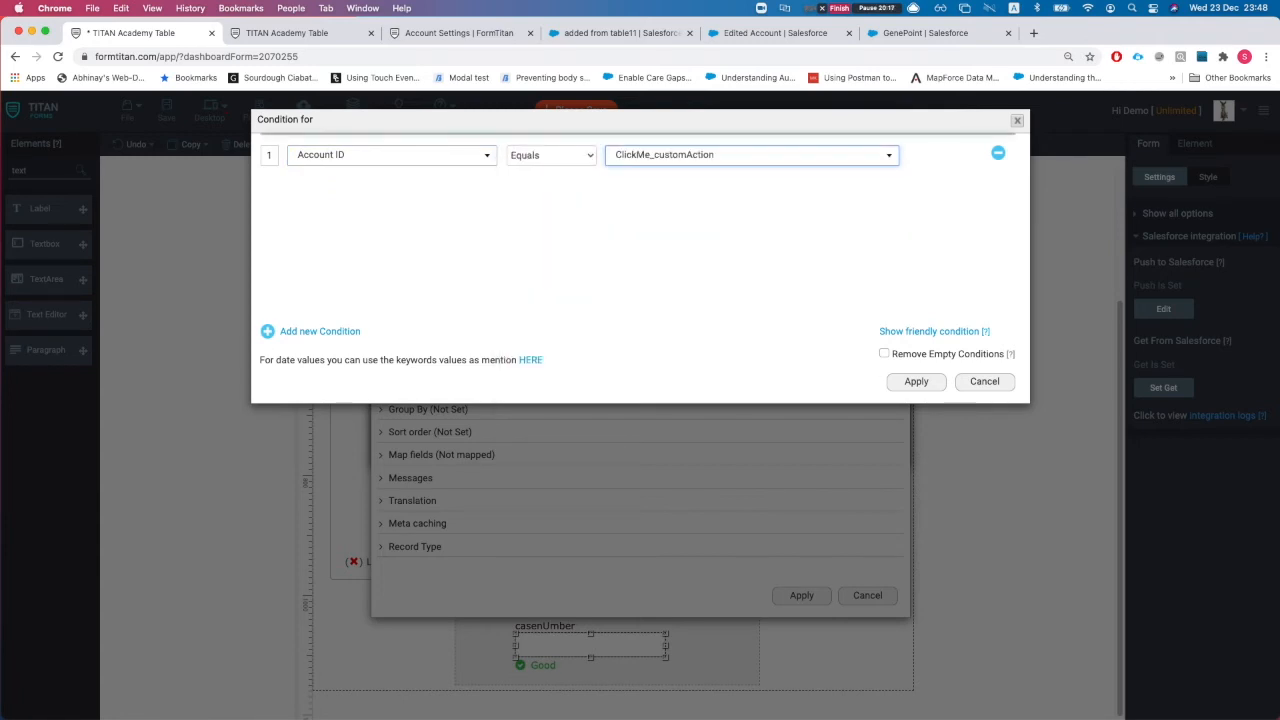
{"action": "left_click", "coordinate": [932, 385]}
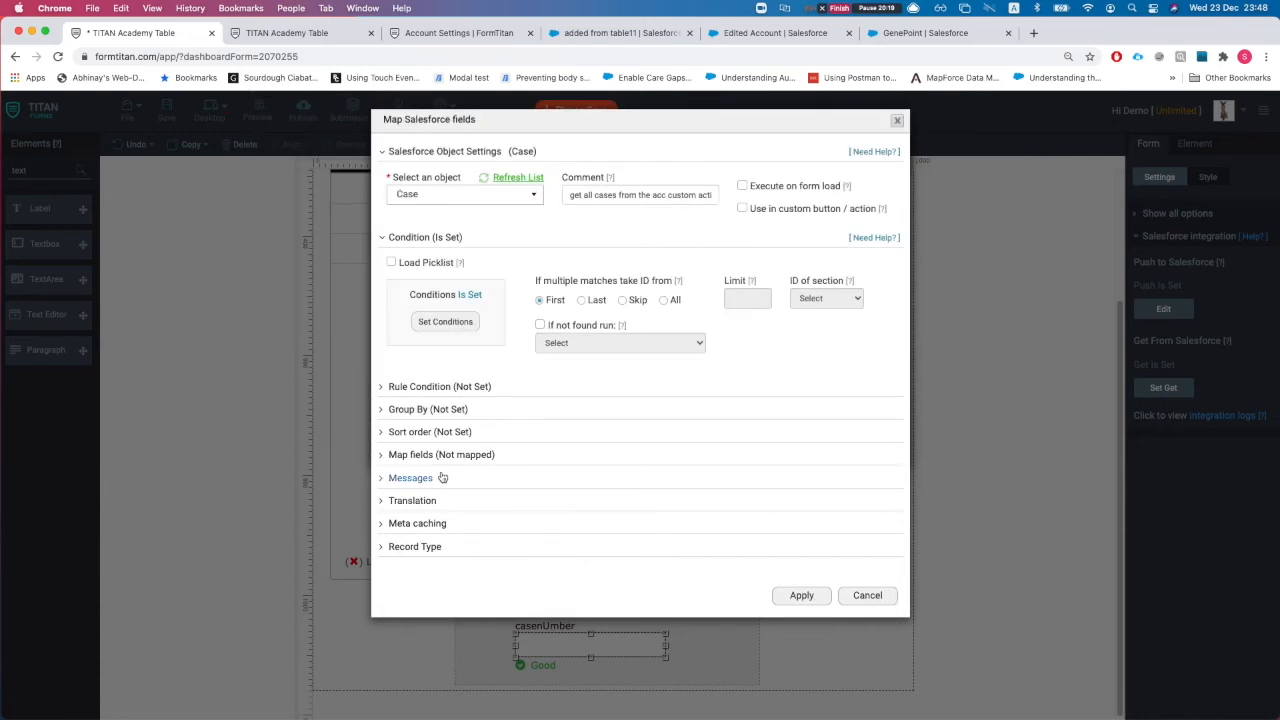
{"action": "left_click", "coordinate": [668, 301]}
{"action": "left_click", "coordinate": [746, 304]}
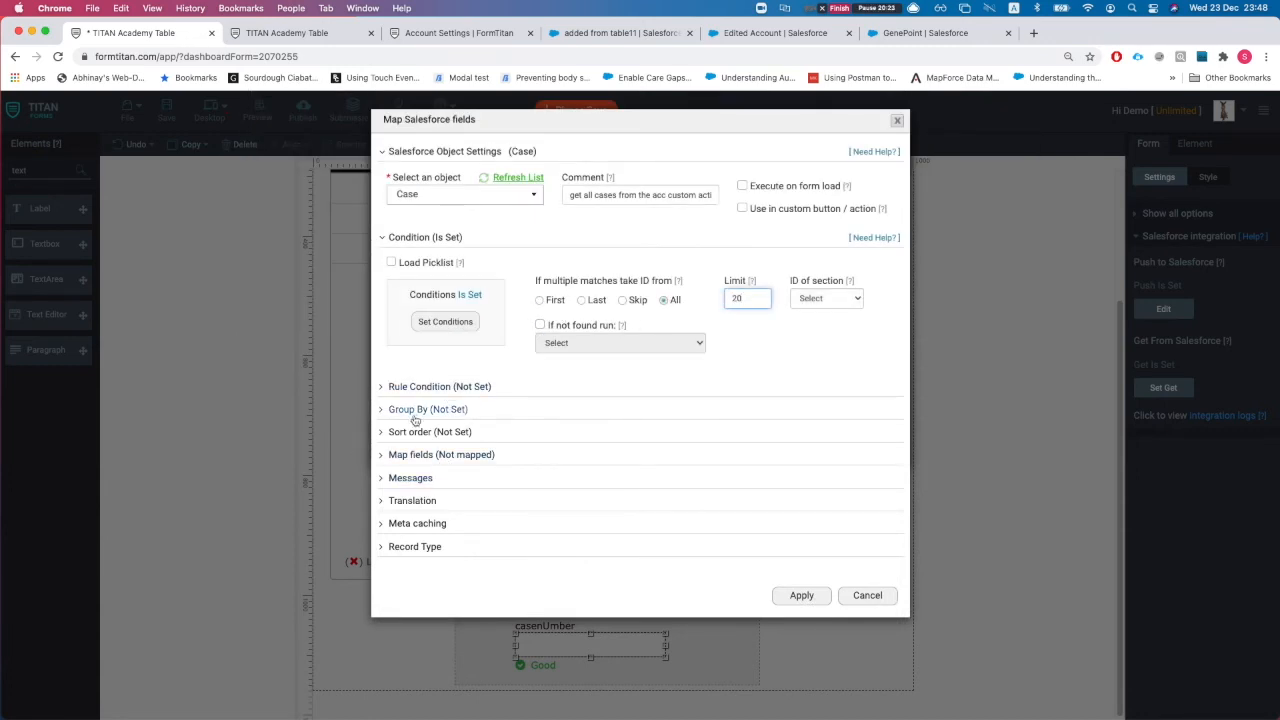
Step: Map the casenUmber field to Case Number and confirm the Get settings
{"action": "left_click", "coordinate": [430, 455]}
{"action": "left_click", "coordinate": [440, 517]}
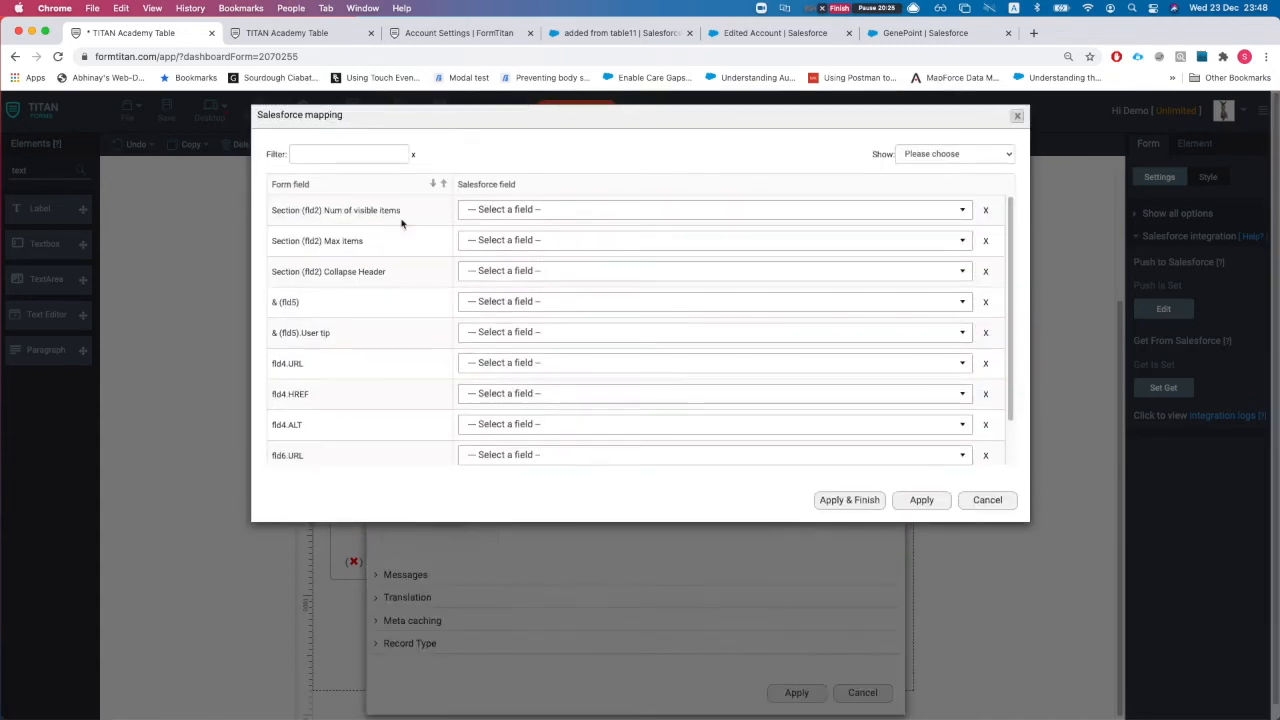
{"action": "left_click", "coordinate": [350, 160]}
{"action": "type", "text": "cas"}
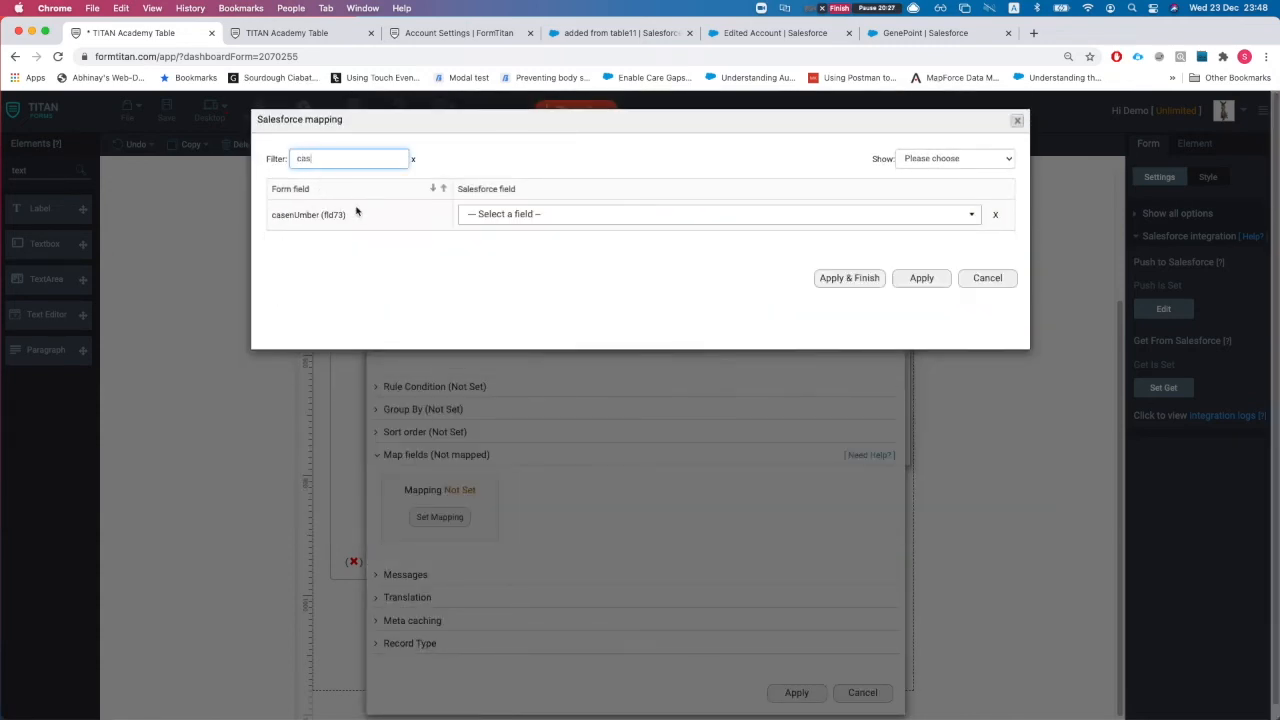
{"action": "left_click", "coordinate": [523, 214]}
{"action": "type", "text": "case"}
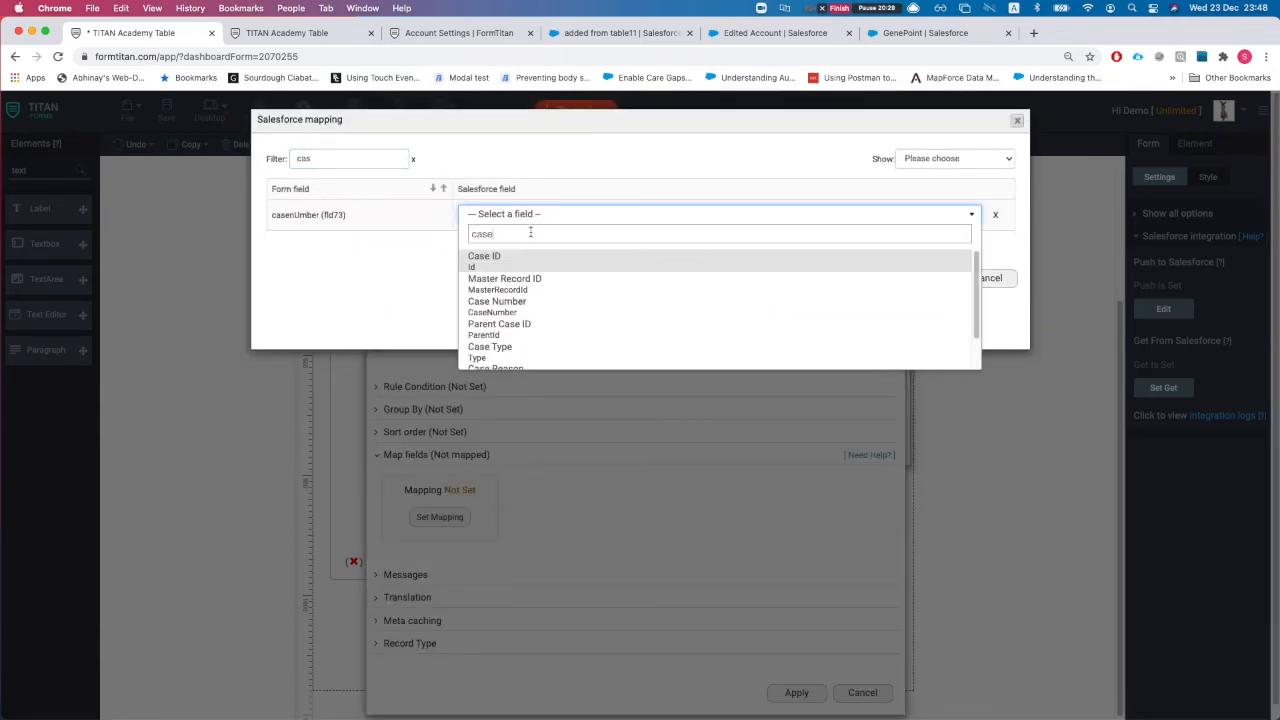
{"action": "type", "text": " nu"}
{"action": "key", "text": "Return"}
{"action": "left_click", "coordinate": [836, 280]}
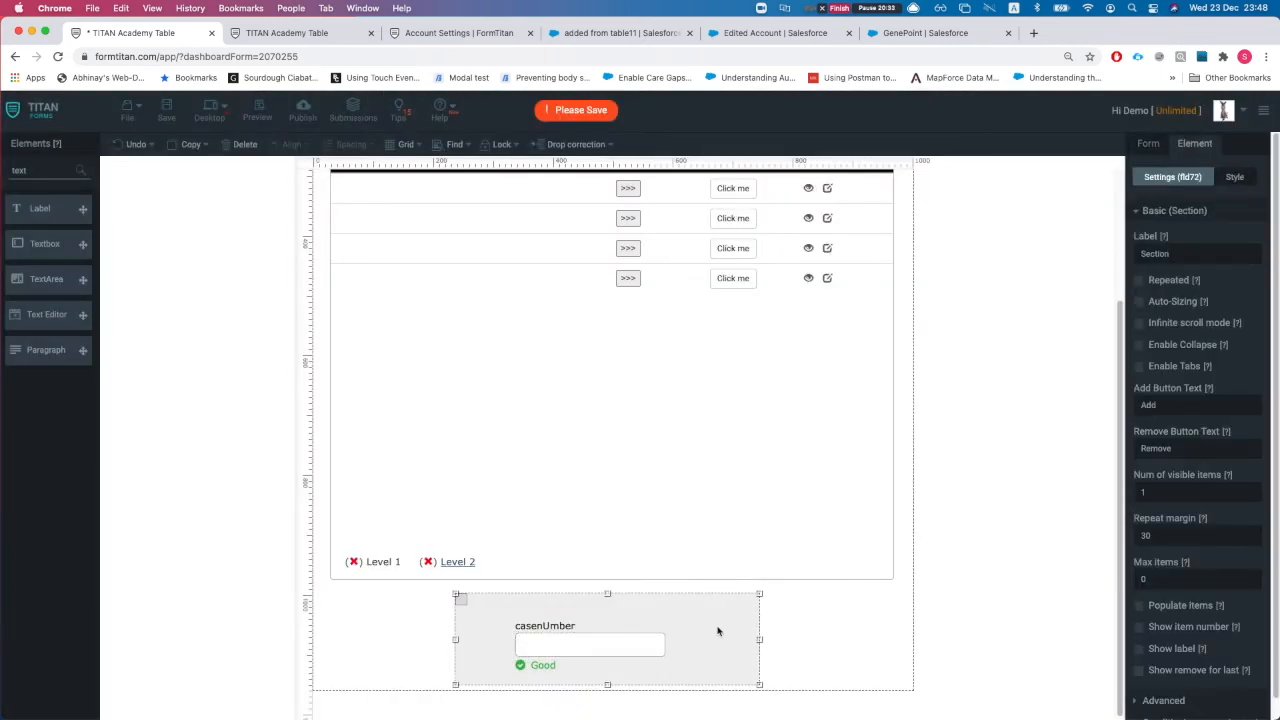
Step: Auto-size the section, save, and check Edge C's case numbers on the reloaded live form
{"action": "left_click", "coordinate": [1139, 302]}
{"action": "left_click", "coordinate": [164, 110]}
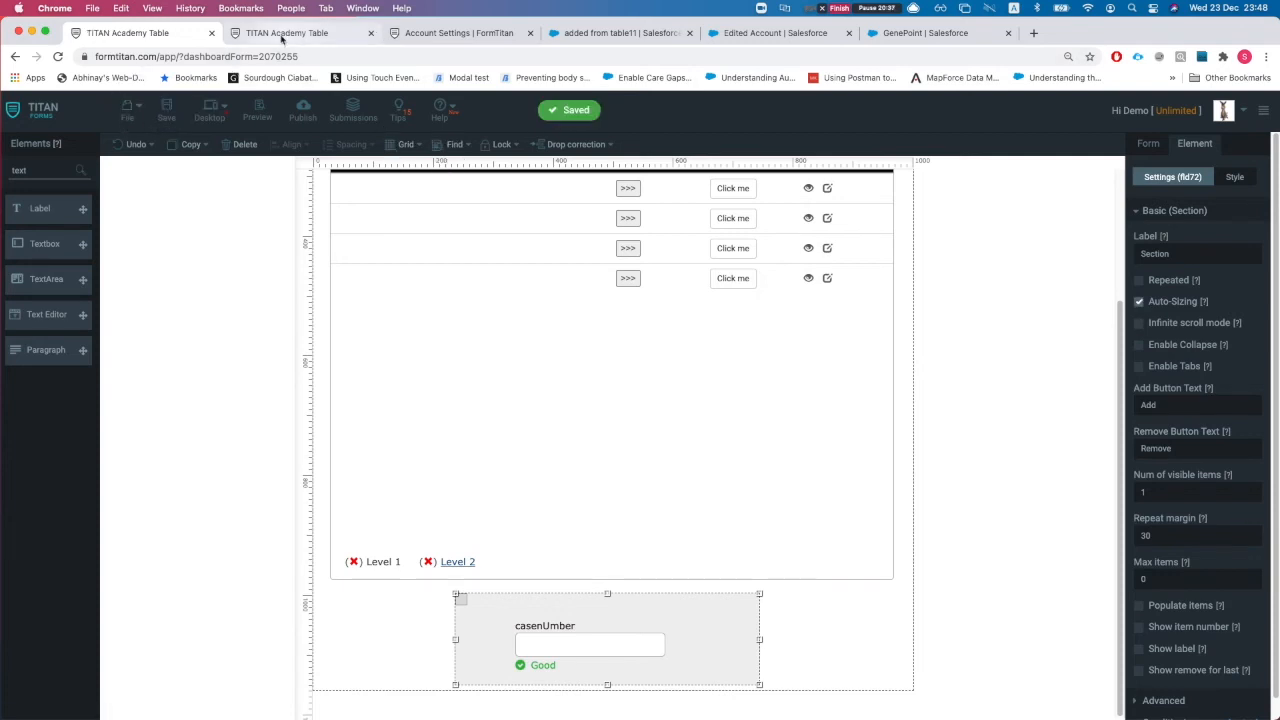
{"action": "left_click", "coordinate": [288, 36]}
{"action": "key", "text": "super+r"}
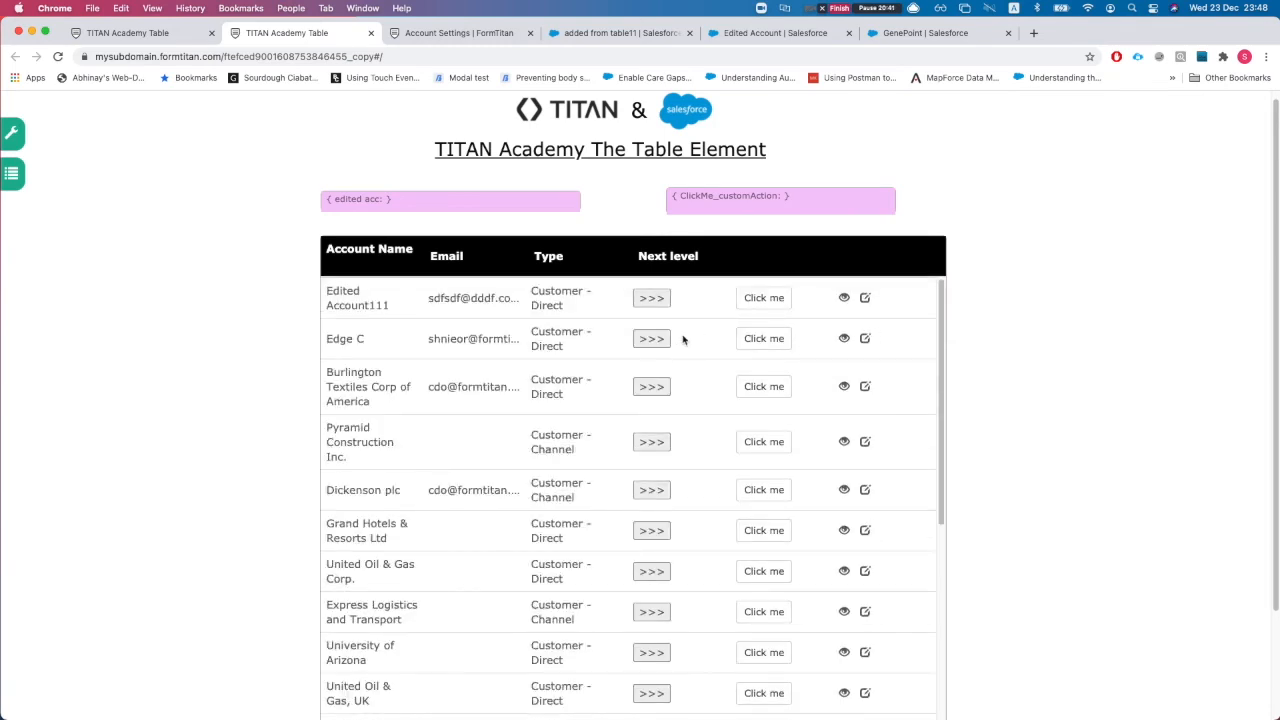
{"action": "left_click", "coordinate": [765, 341]}
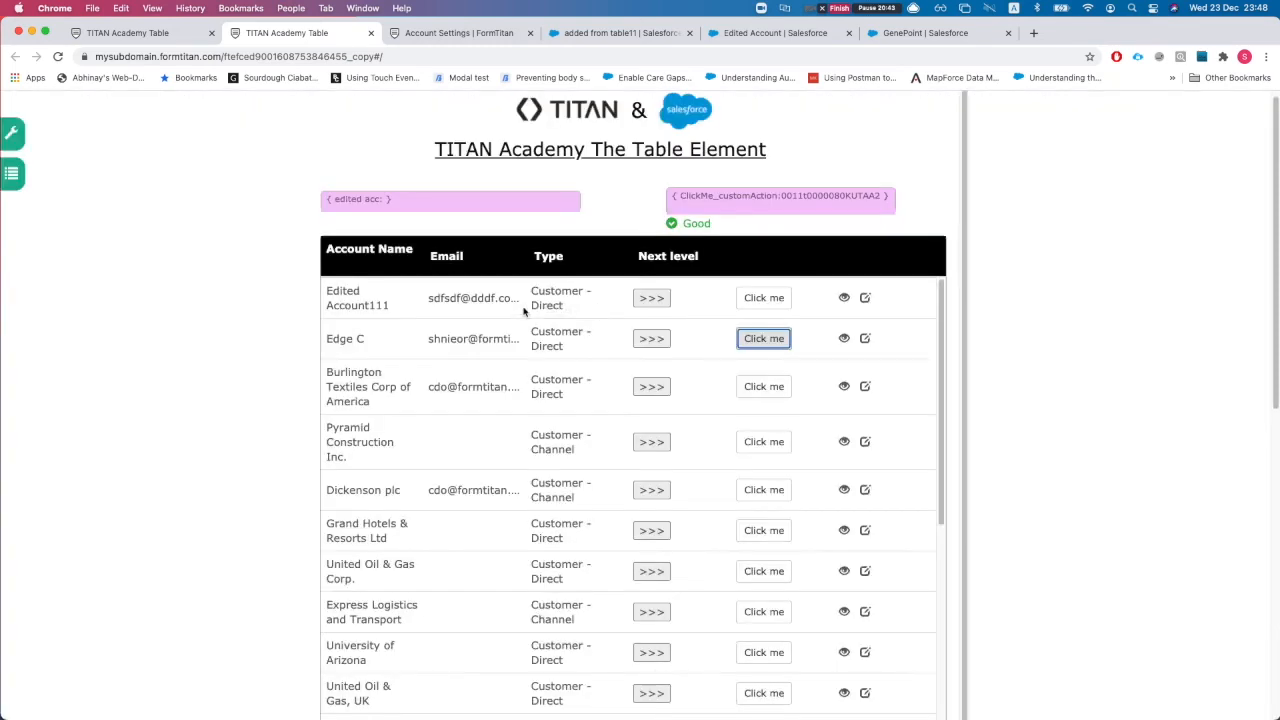
{"action": "scroll", "coordinate": [891, 423], "scroll_direction": "down", "scroll_amount": 10}
{"action": "scroll", "coordinate": [937, 498], "scroll_direction": "down", "scroll_amount": 10}
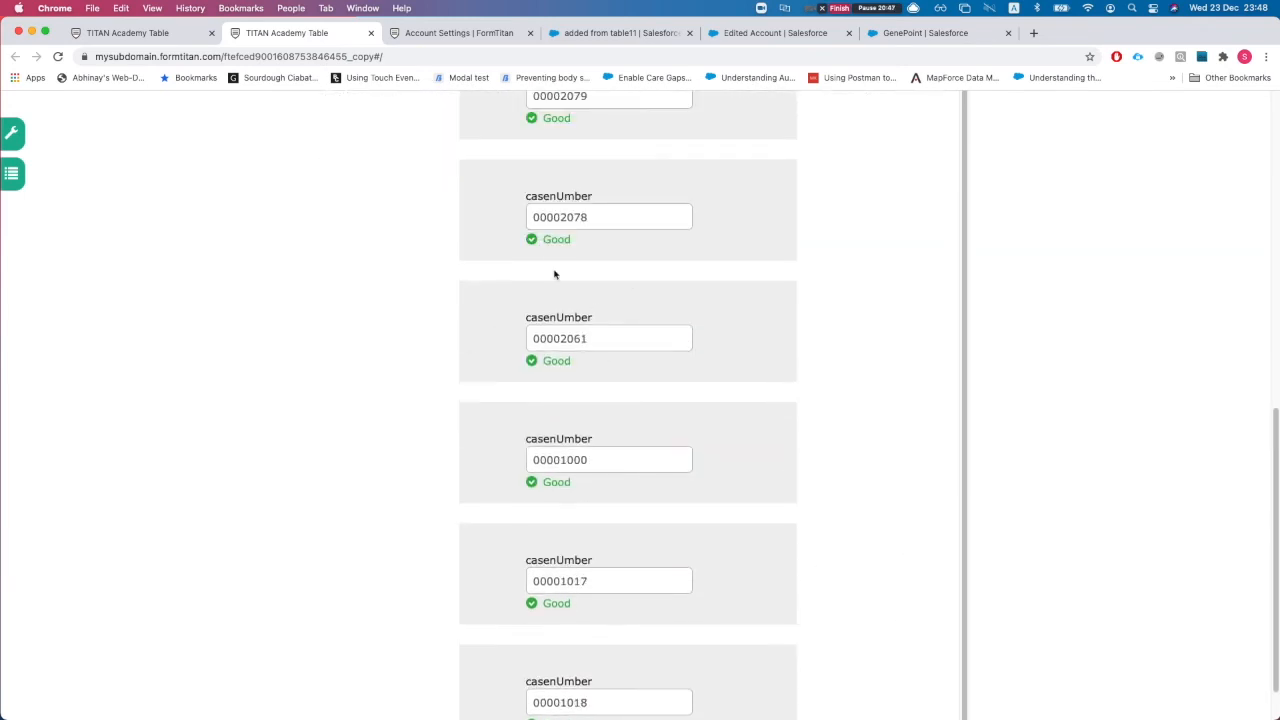
{"action": "scroll", "coordinate": [600, 330], "scroll_direction": "up", "scroll_amount": 3}
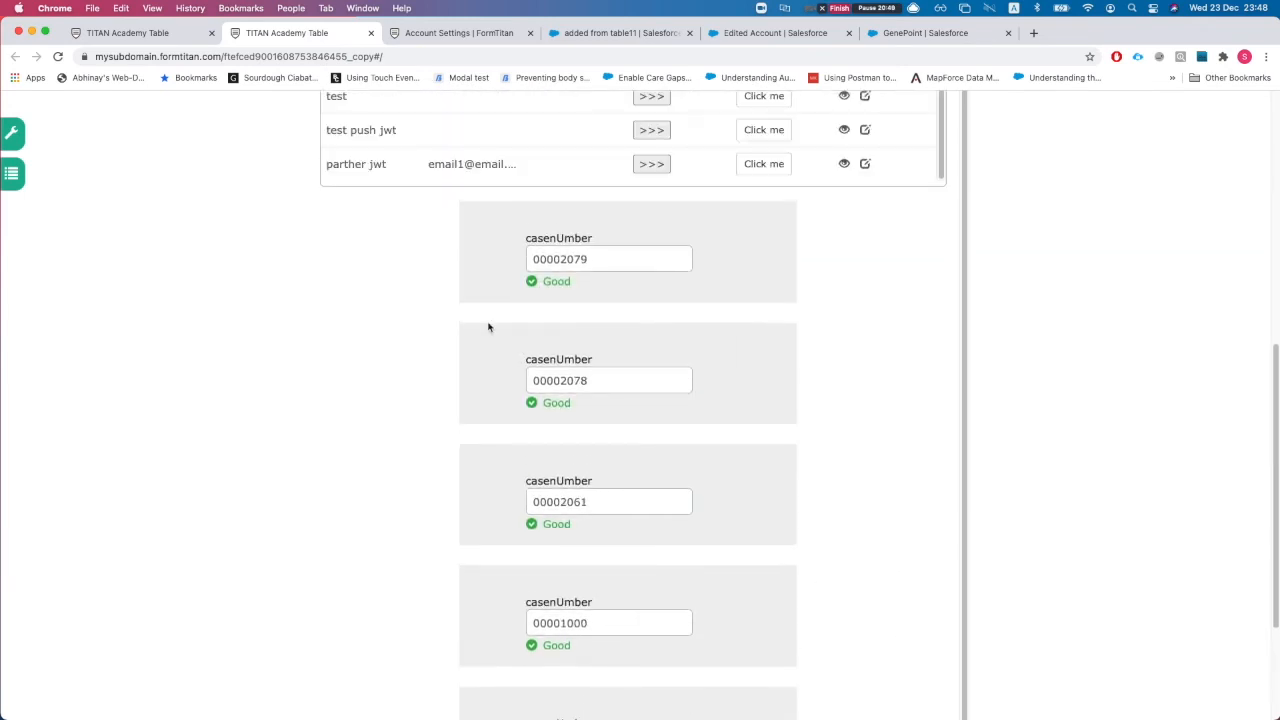
Step: Delete the casenUmber field and save the form
{"action": "left_click", "coordinate": [150, 33]}
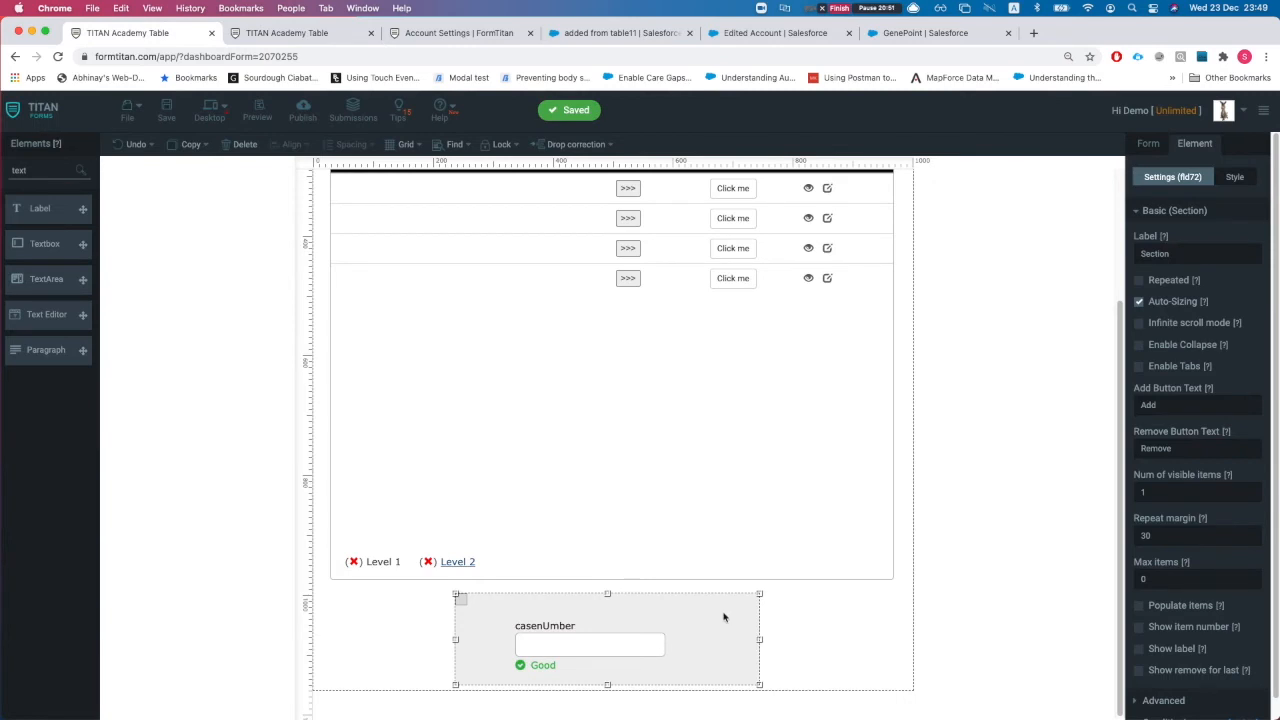
{"action": "left_click", "coordinate": [255, 148]}
{"action": "scroll", "coordinate": [697, 323], "scroll_direction": "up", "scroll_amount": 3}
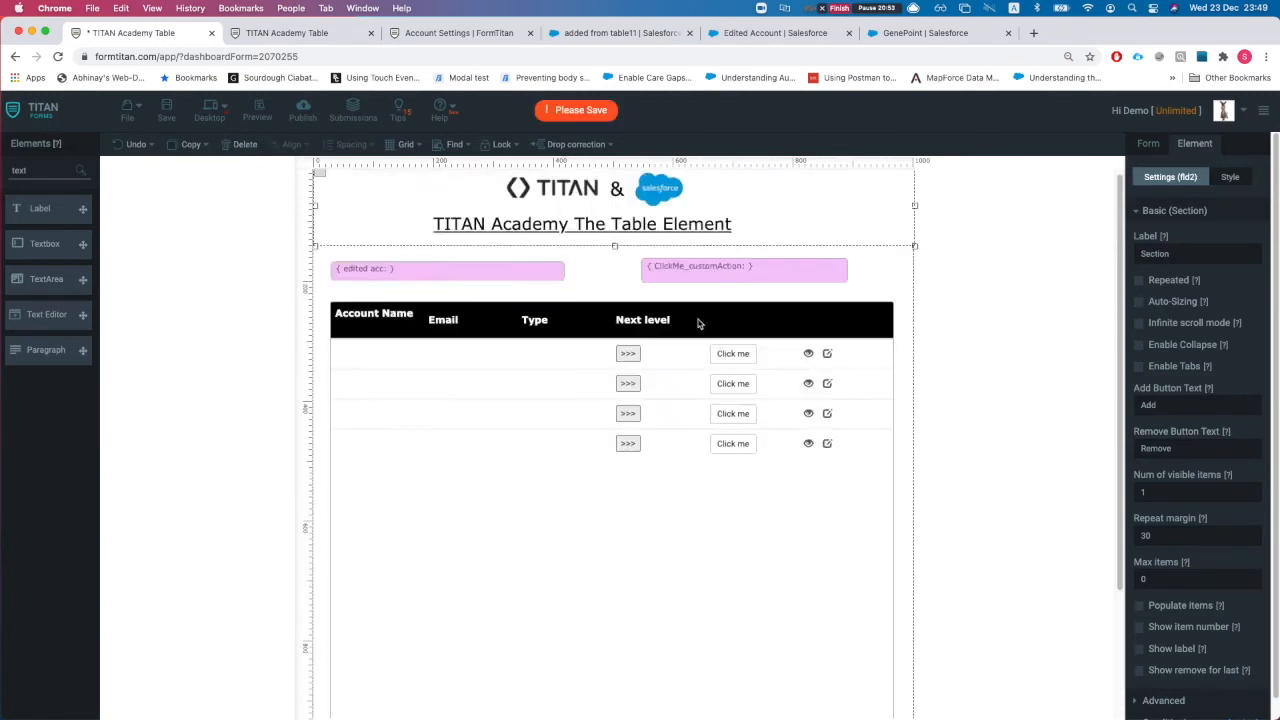
{"action": "left_click", "coordinate": [166, 113]}
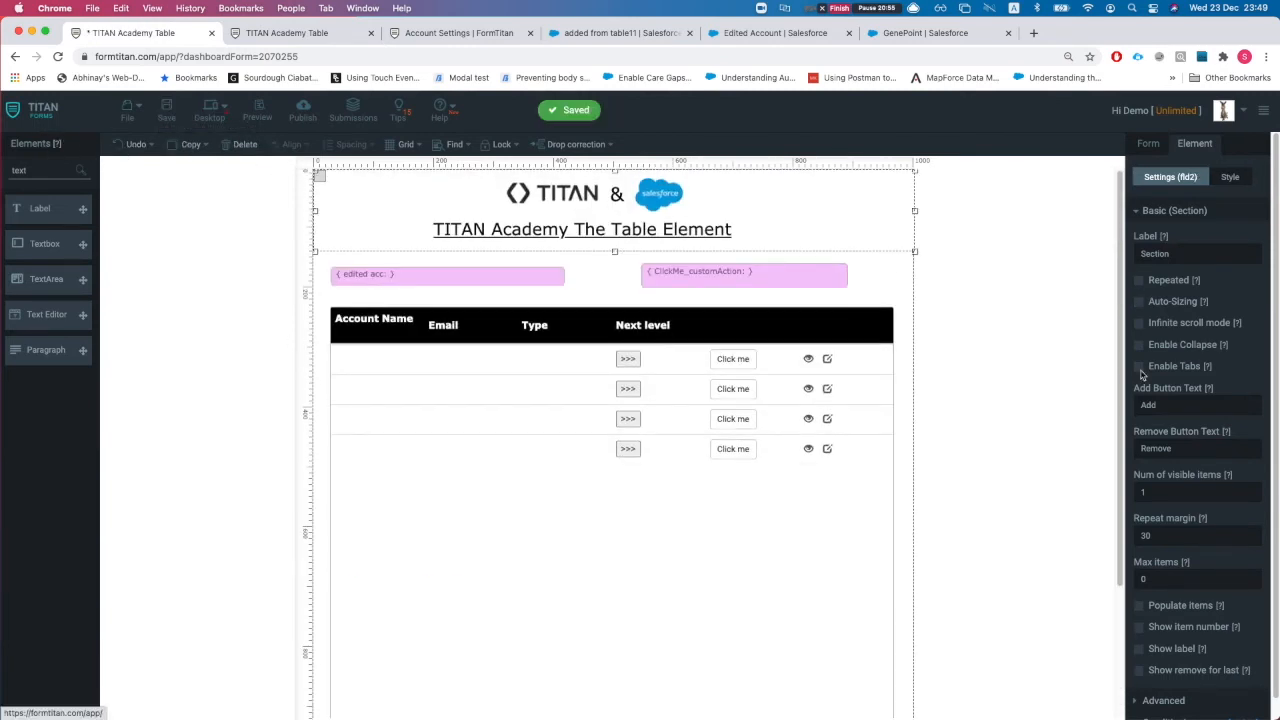
Step: Remove the Case retrieval from the Salesforce Get and apply the change
{"action": "left_click", "coordinate": [1152, 146]}
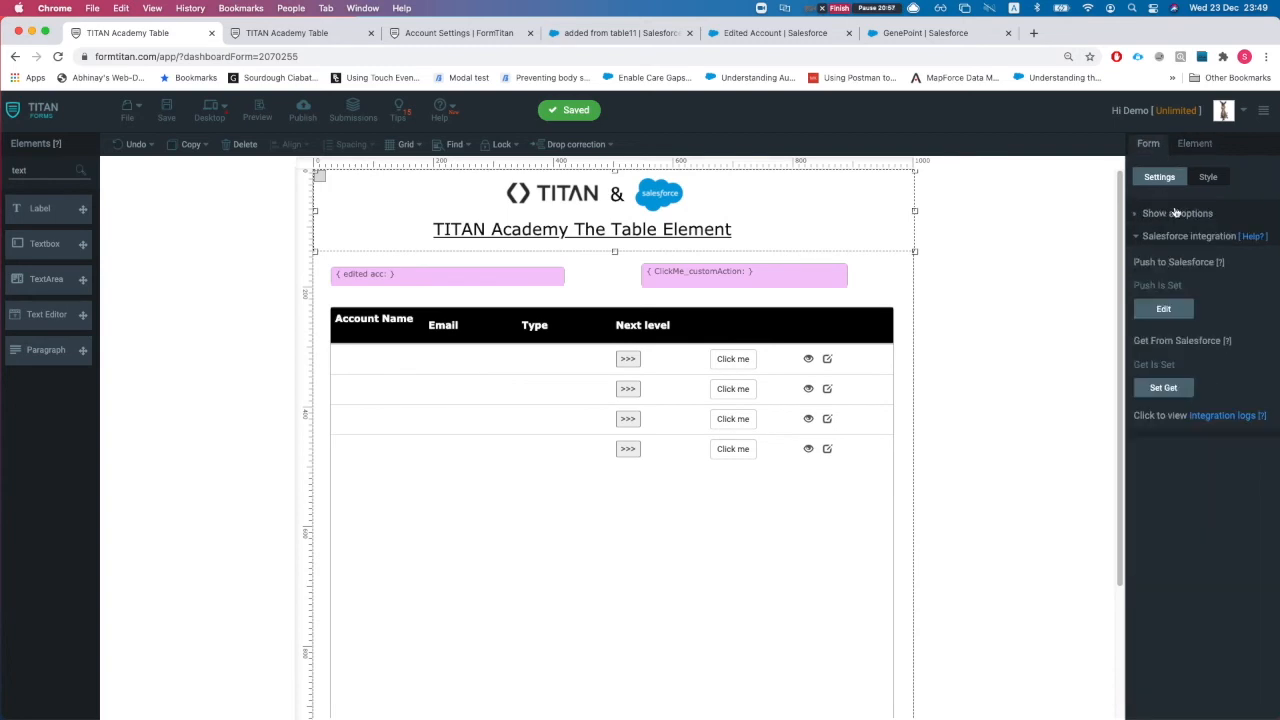
{"action": "left_click", "coordinate": [1163, 387]}
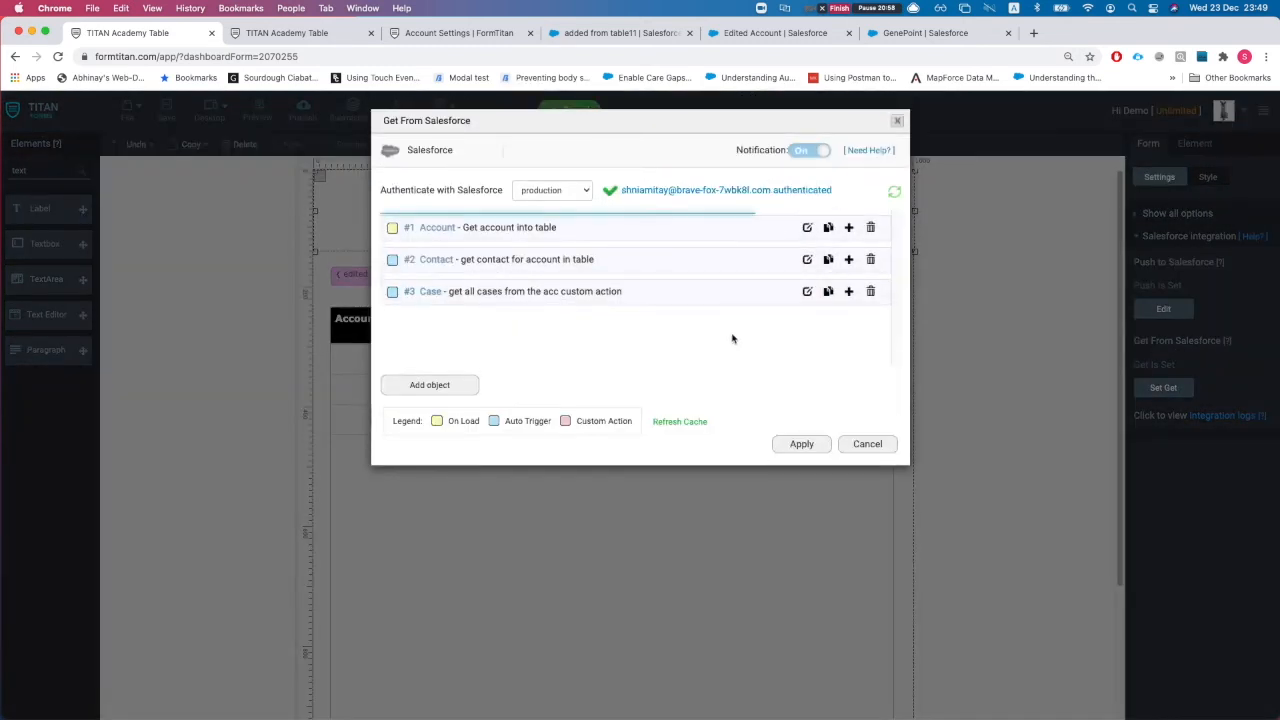
{"action": "left_click", "coordinate": [870, 291]}
{"action": "left_click", "coordinate": [801, 443]}
Step: Save the Account table form and start a new blank form from the dashboard in a new tab
{"action": "left_click", "coordinate": [675, 572]}
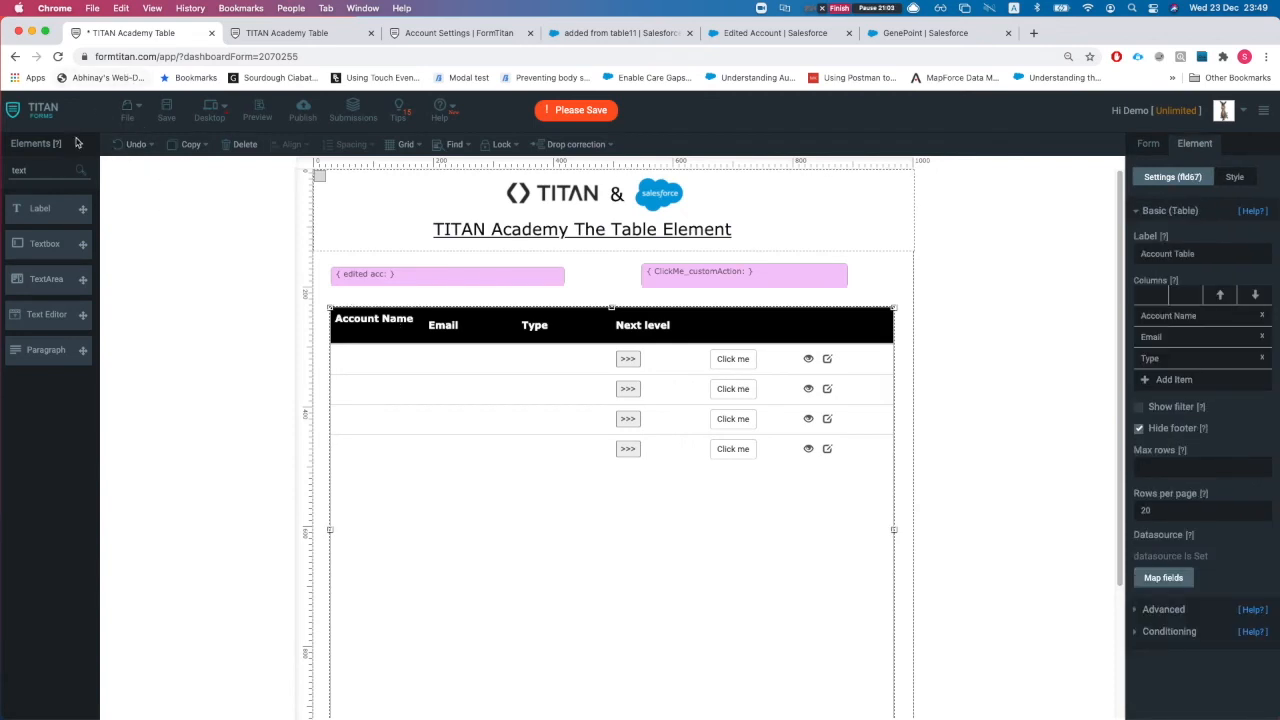
{"action": "key", "text": "super+s"}
{"action": "right_click", "coordinate": [47, 116]}
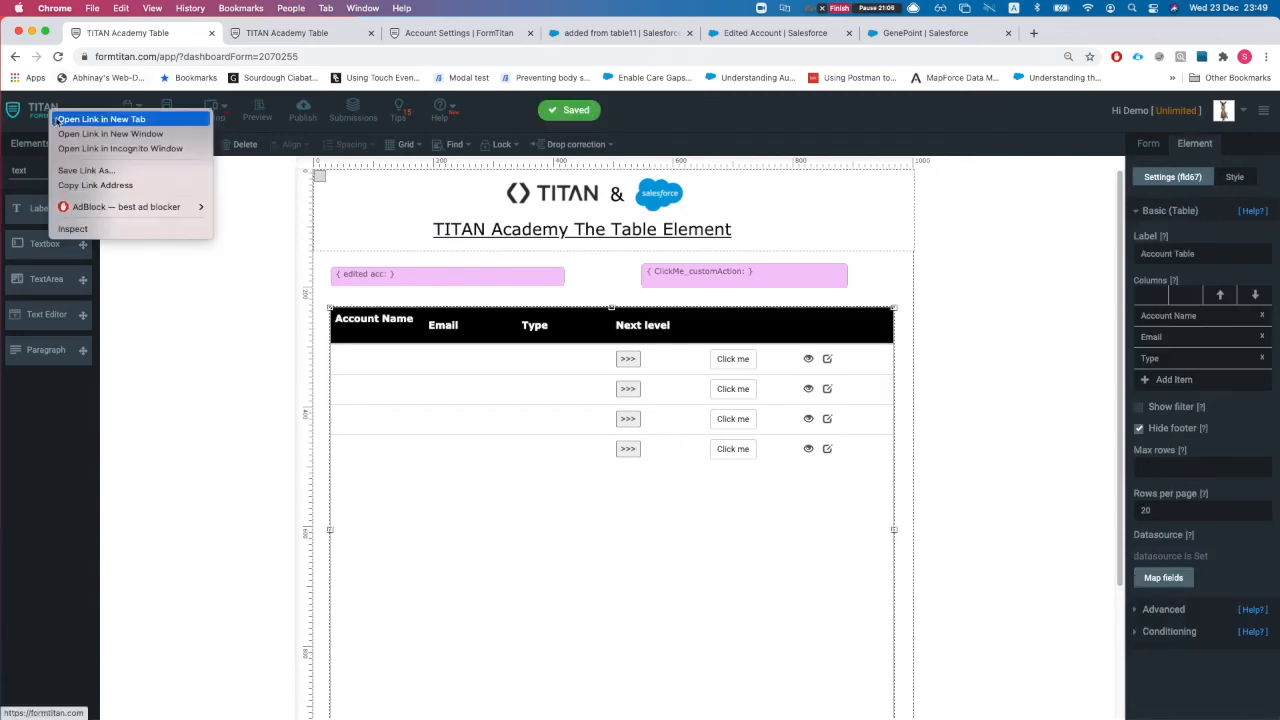
{"action": "left_click", "coordinate": [100, 119]}
{"action": "left_click", "coordinate": [275, 35]}
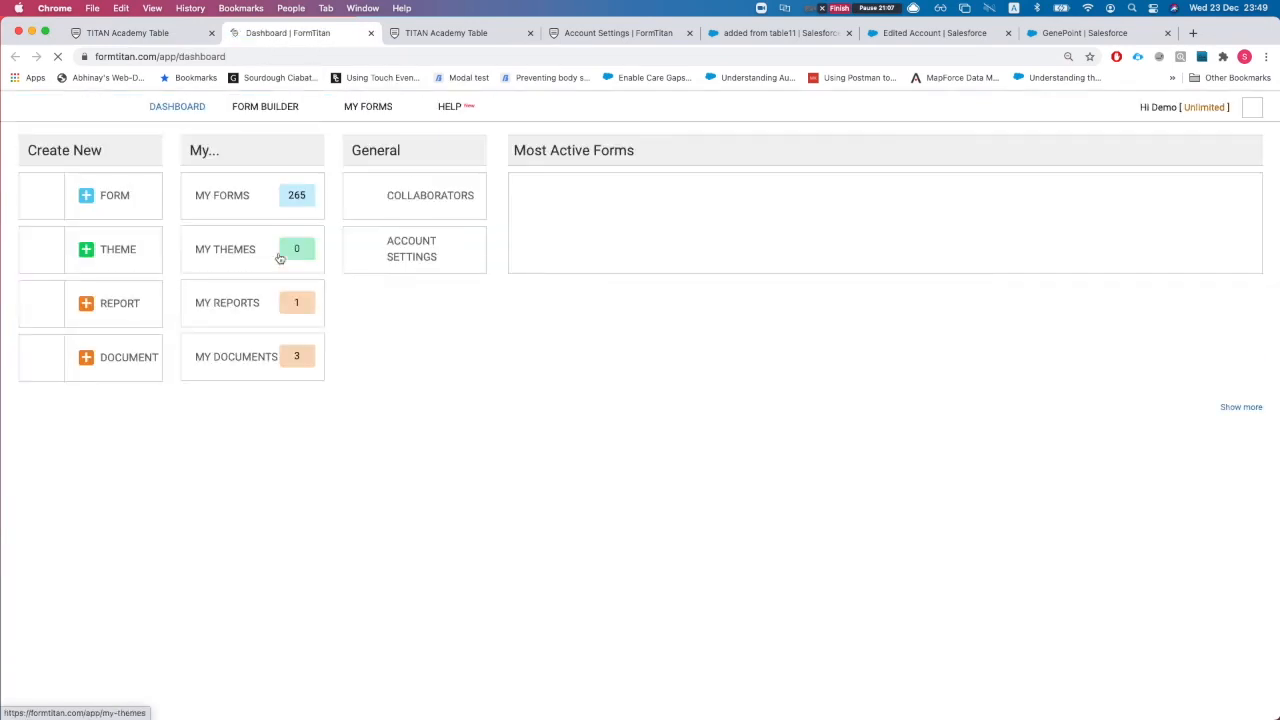
{"action": "left_click", "coordinate": [107, 199]}
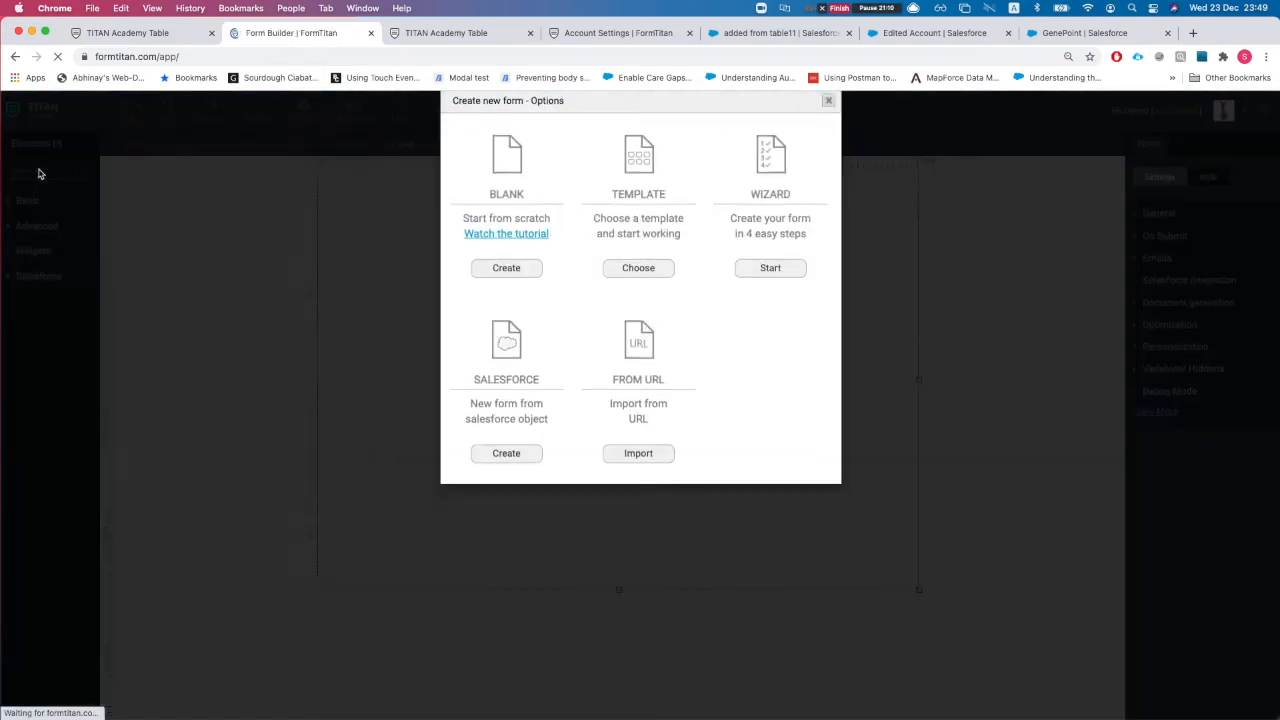
{"action": "left_click", "coordinate": [830, 123]}
Step: Move Submit down and add a hidden field near the top named accId
{"action": "left_click_drag", "start_coordinate": [486, 246], "coordinate": [611, 466]}
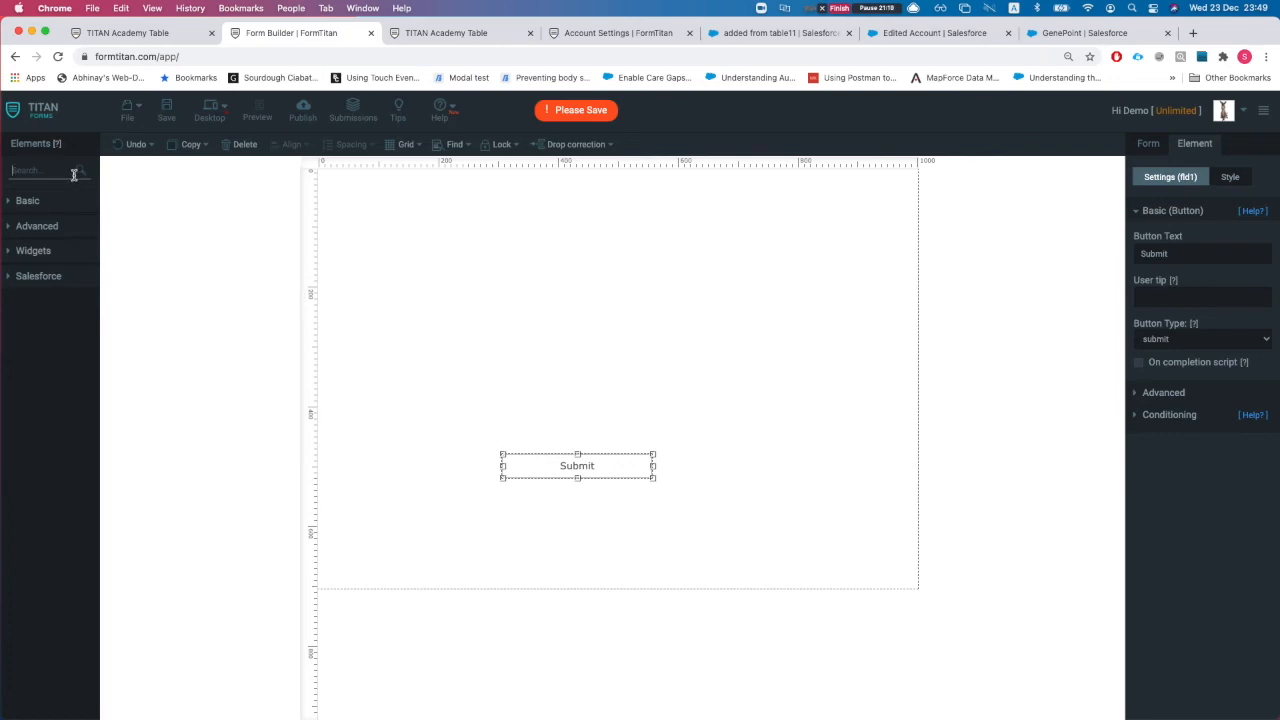
{"action": "type", "text": "hid"}
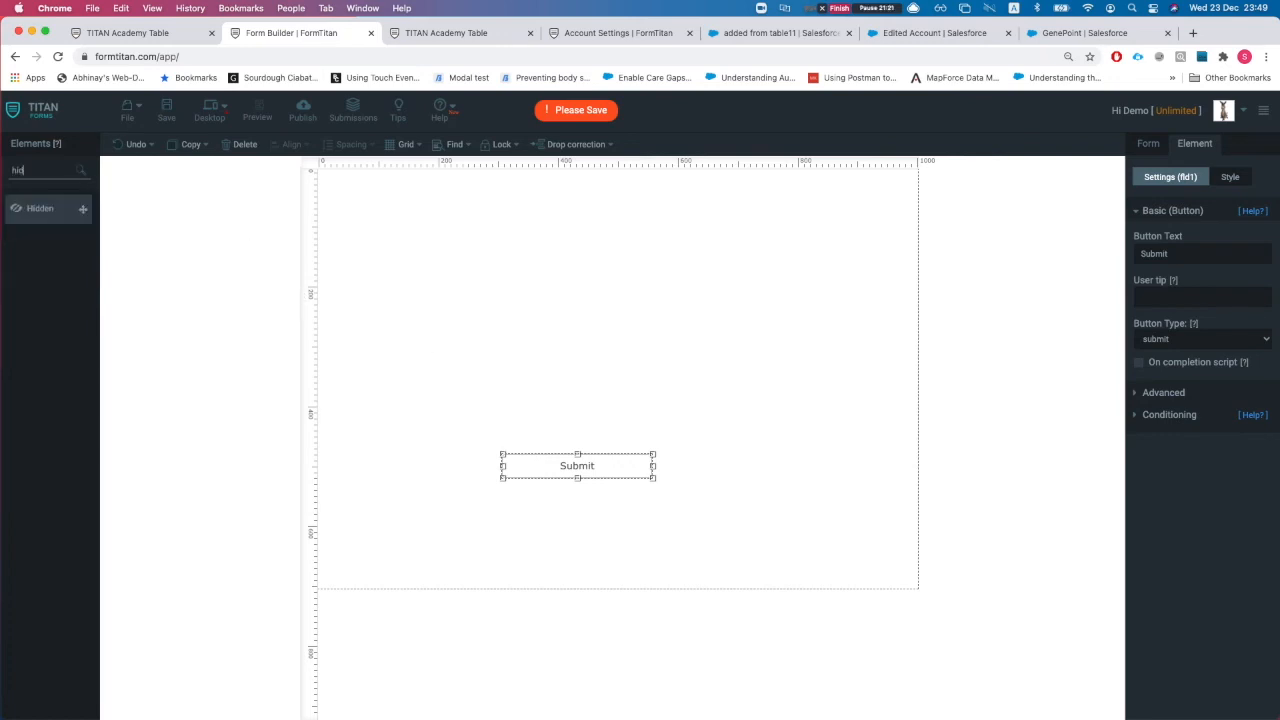
{"action": "left_click_drag", "start_coordinate": [40, 208], "coordinate": [350, 228]}
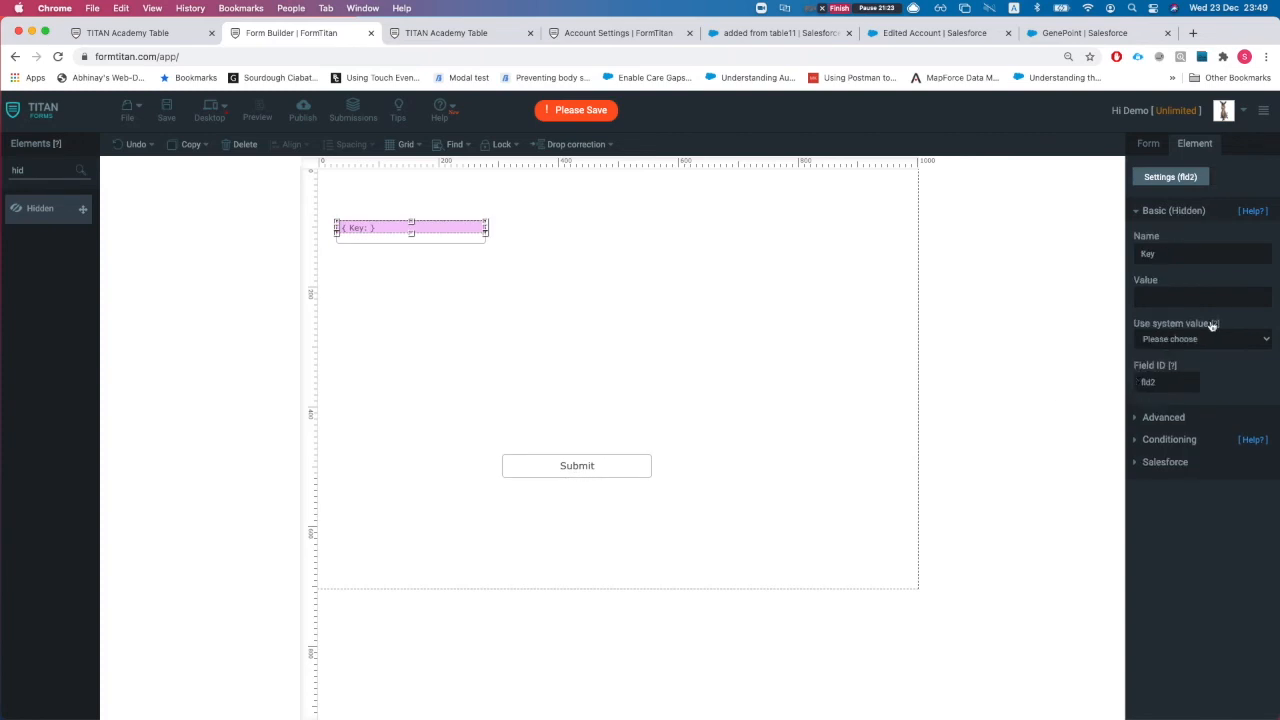
{"action": "double_click", "coordinate": [1166, 381]}
{"action": "double_click", "coordinate": [1180, 257]}
{"action": "type", "text": "accId"}
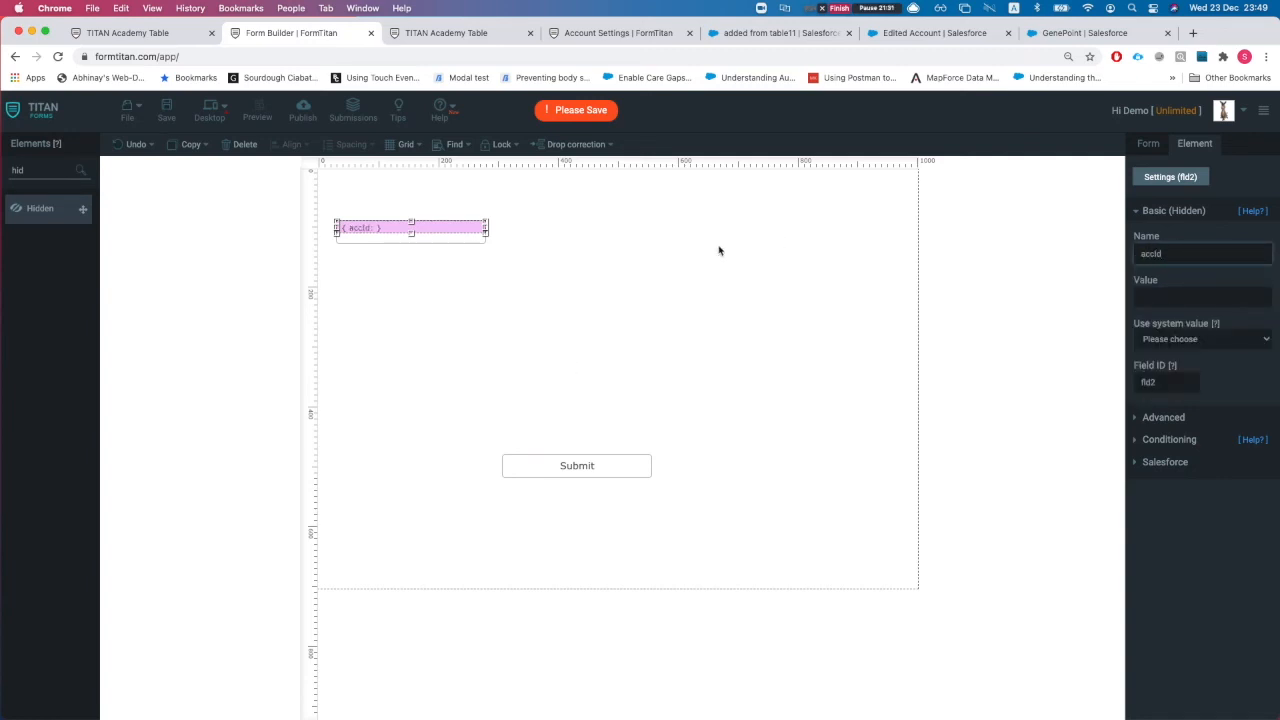
{"action": "left_click", "coordinate": [721, 249]}
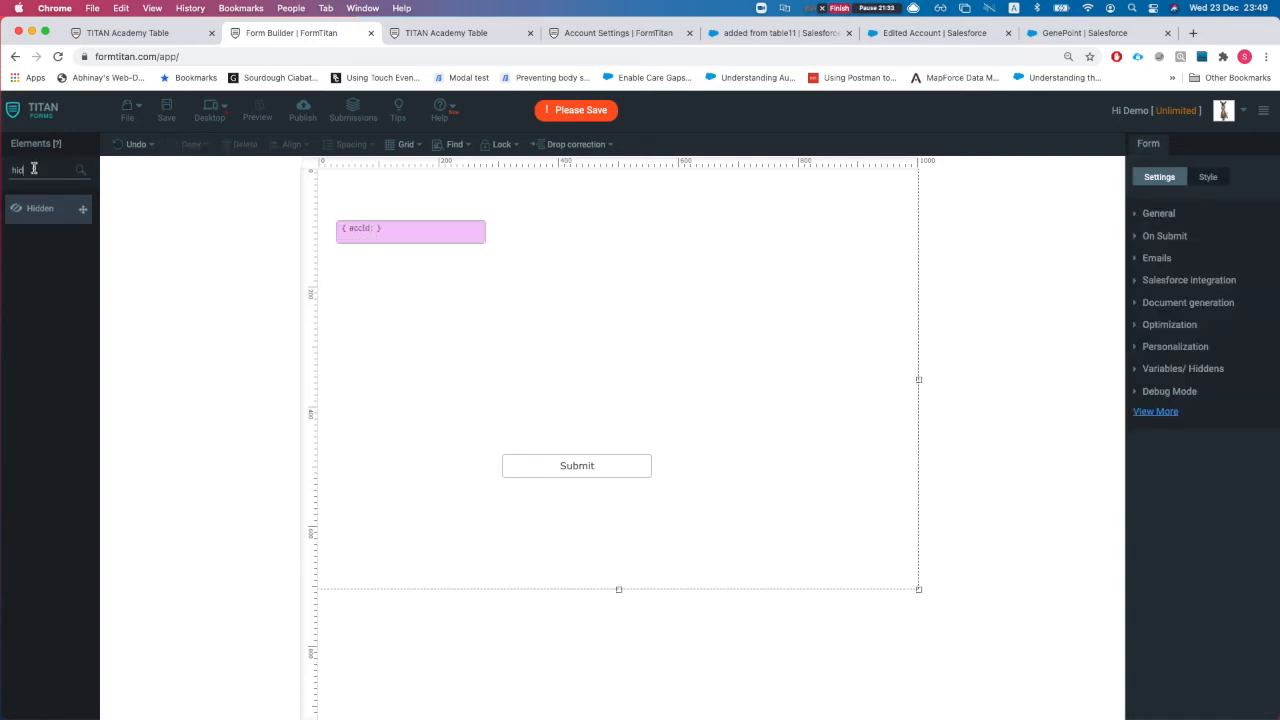
{"action": "key", "text": "BackSpace"}
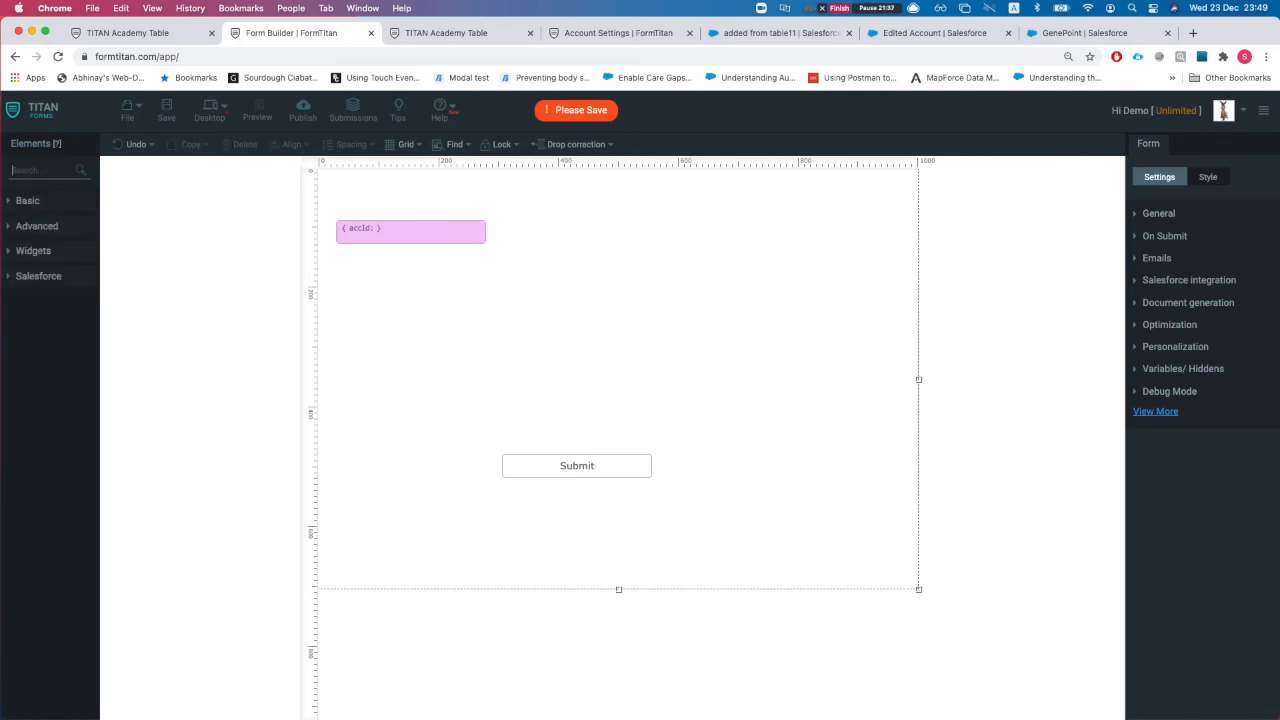
Step: Try adding a table to the new form, then delete it again
{"action": "type", "text": "table"}
{"action": "left_click_drag", "start_coordinate": [40, 244], "coordinate": [491, 289]}
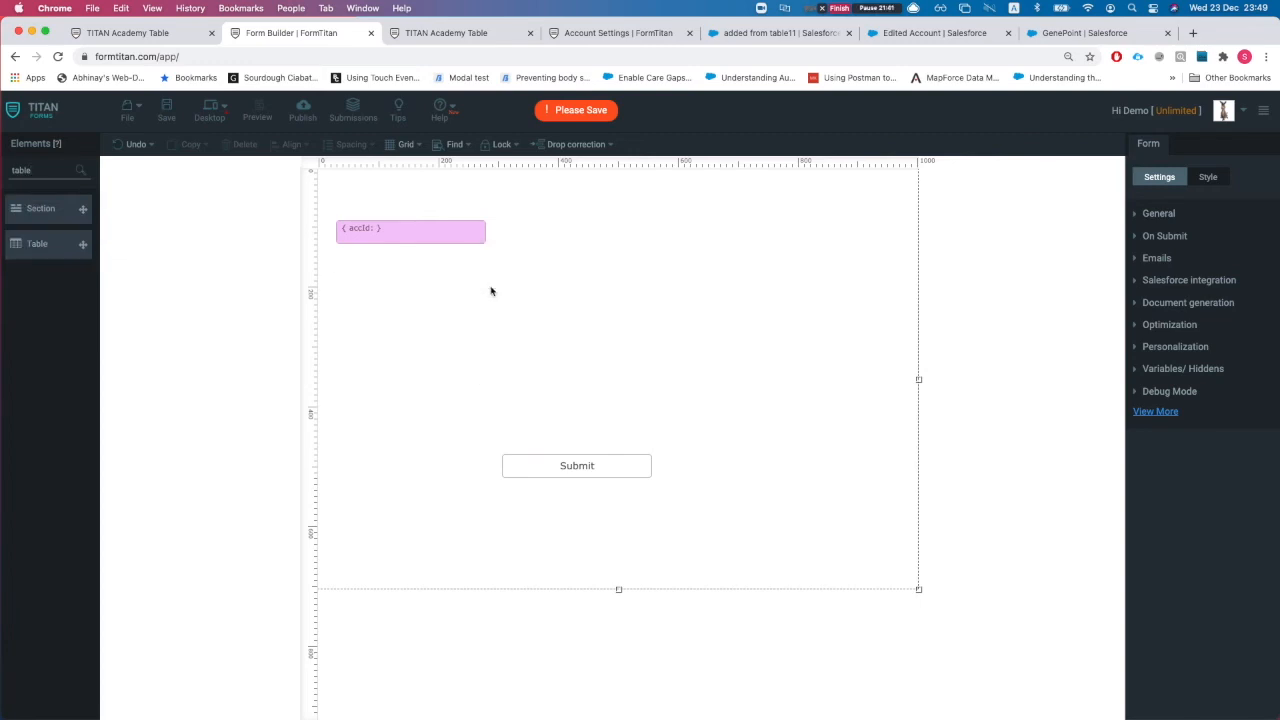
{"action": "left_click_drag", "start_coordinate": [610, 470], "coordinate": [652, 528]}
{"action": "left_click", "coordinate": [511, 341]}
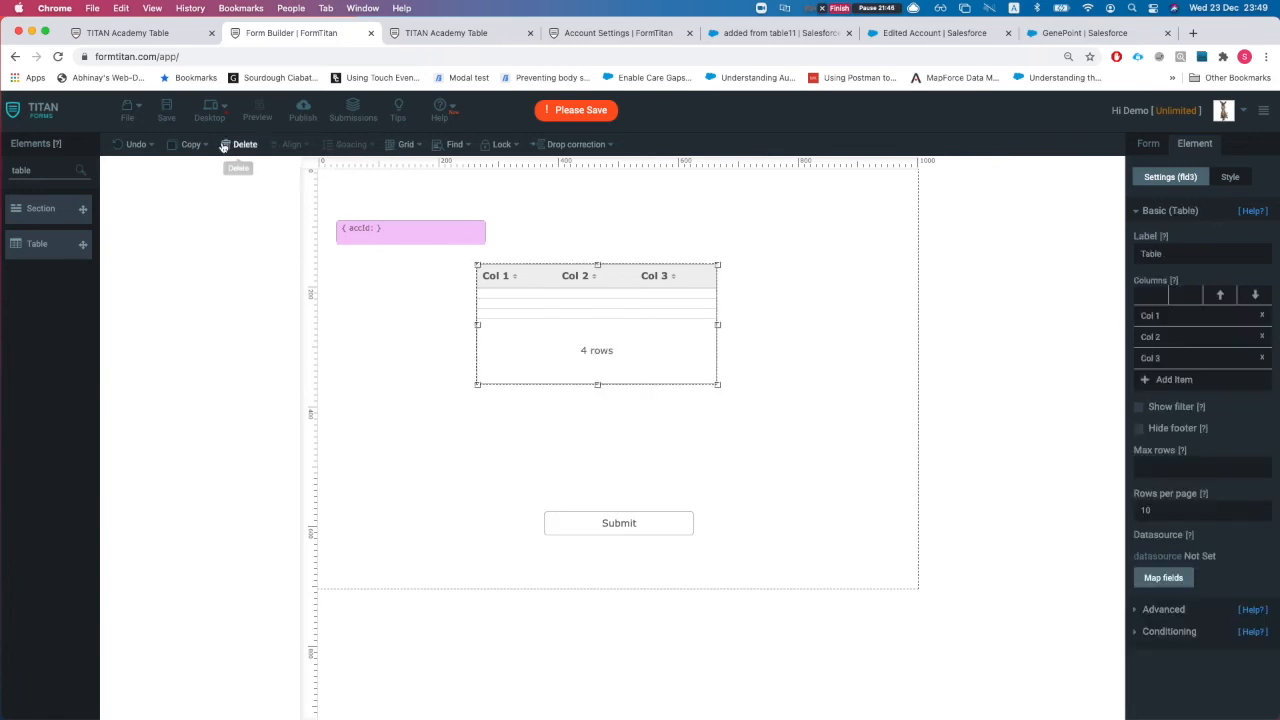
{"action": "left_click", "coordinate": [238, 145]}
Step: Add a textbox labelled 'Case Number' with the Submit button just below it
{"action": "double_click", "coordinate": [38, 176]}
{"action": "type", "text": "text"}
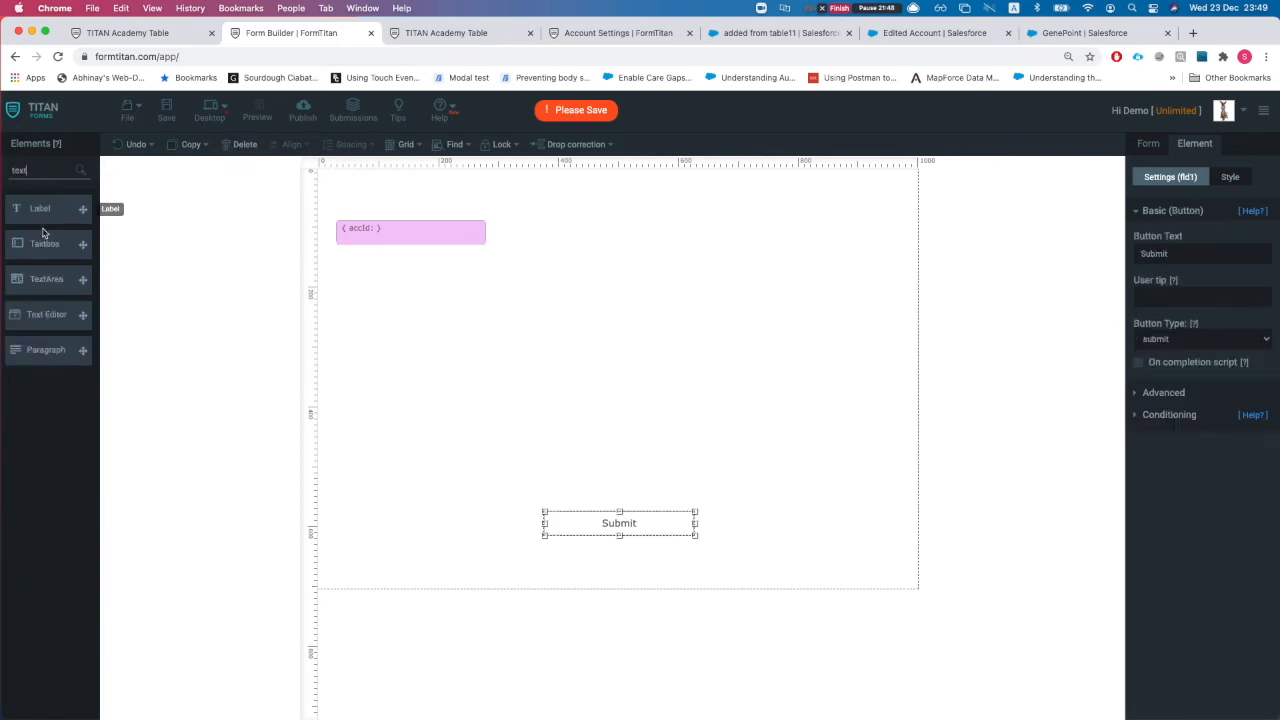
{"action": "left_click_drag", "start_coordinate": [43, 240], "coordinate": [576, 279]}
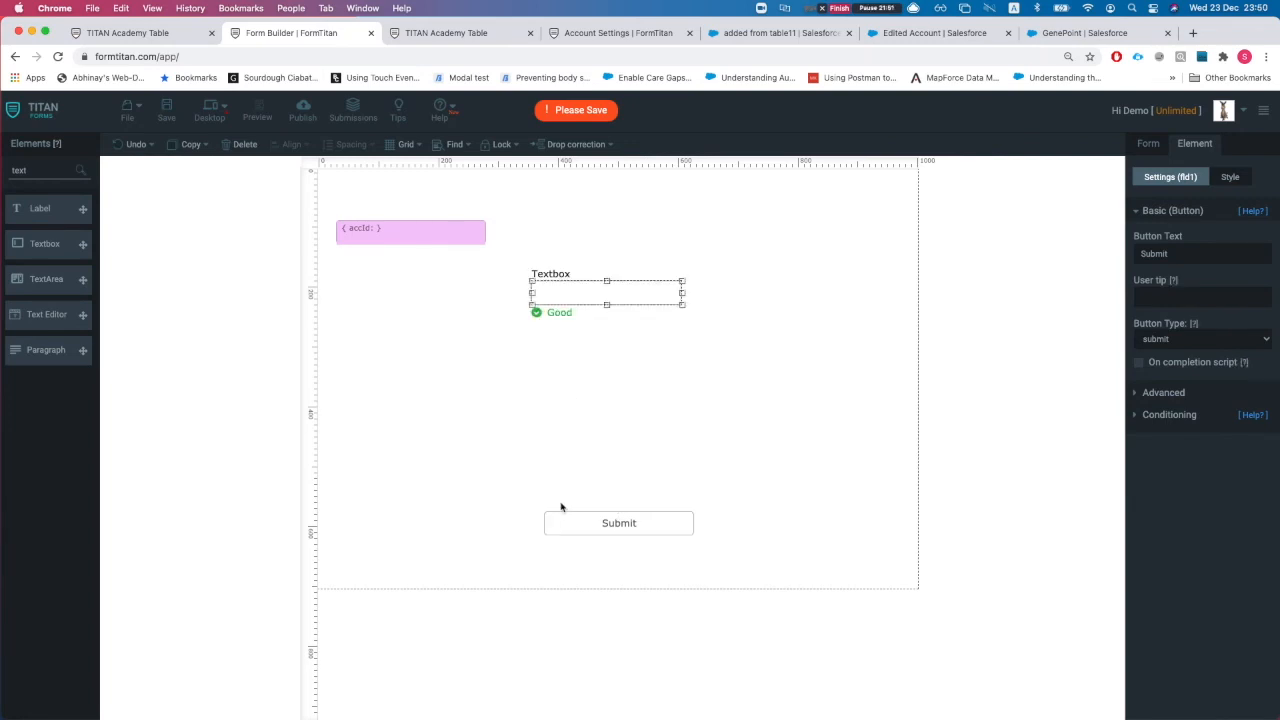
{"action": "left_click_drag", "start_coordinate": [566, 522], "coordinate": [558, 432]}
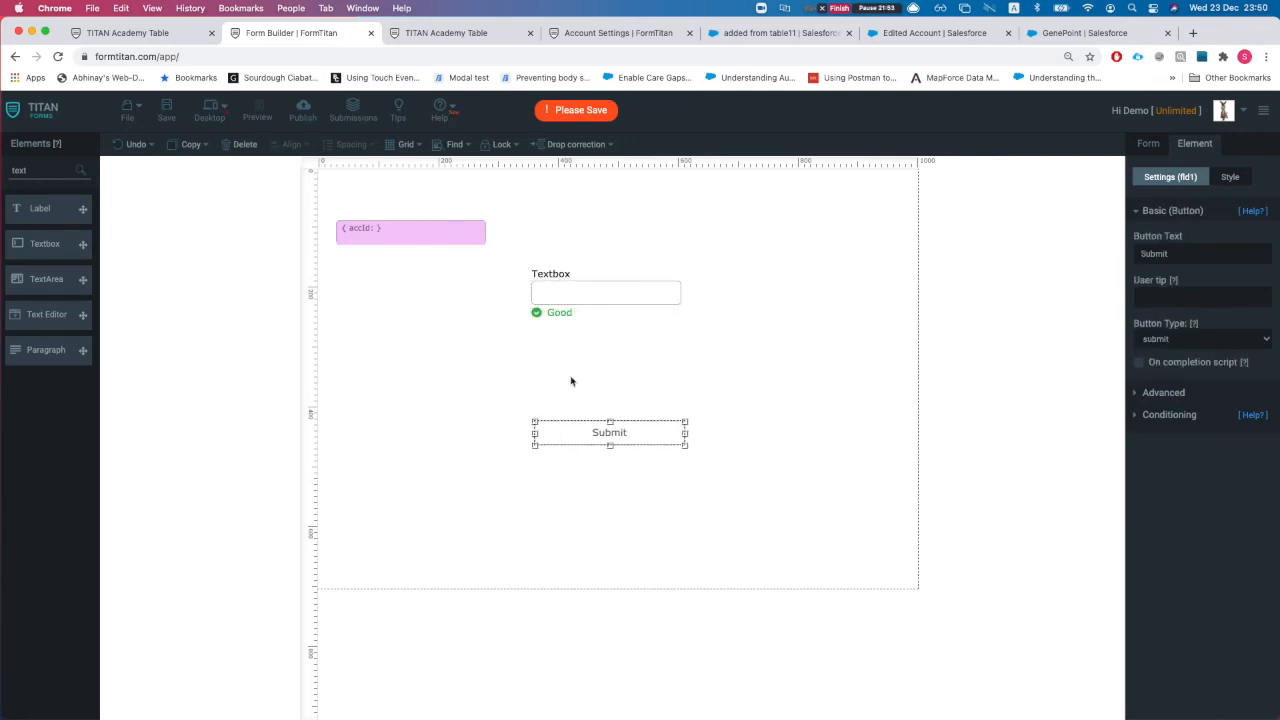
{"action": "left_click", "coordinate": [565, 274]}
{"action": "double_click", "coordinate": [565, 274]}
{"action": "type", "text": "Cas"}
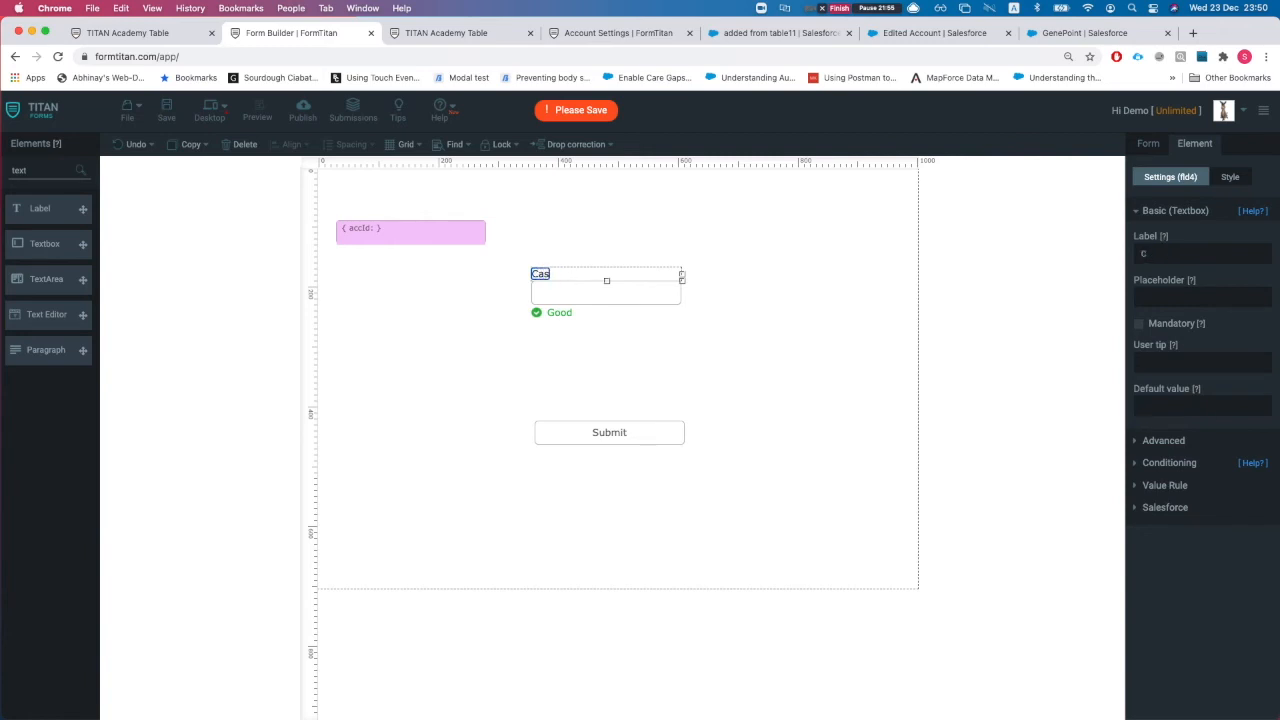
{"action": "type", "text": "e Number"}
Step: Open the form's Salesforce Get setup and add a new object to retrieve
{"action": "left_click", "coordinate": [1145, 151]}
{"action": "left_click", "coordinate": [1154, 277]}
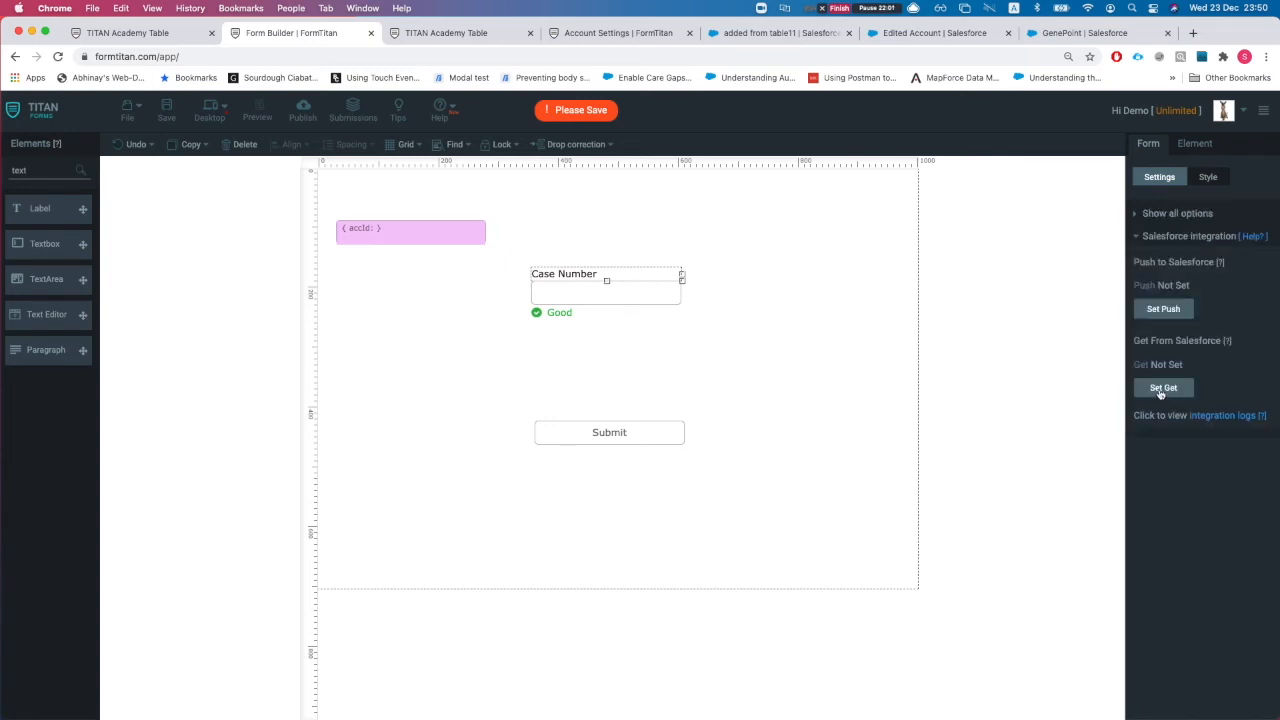
{"action": "left_click", "coordinate": [1162, 388]}
{"action": "left_click", "coordinate": [438, 262]}
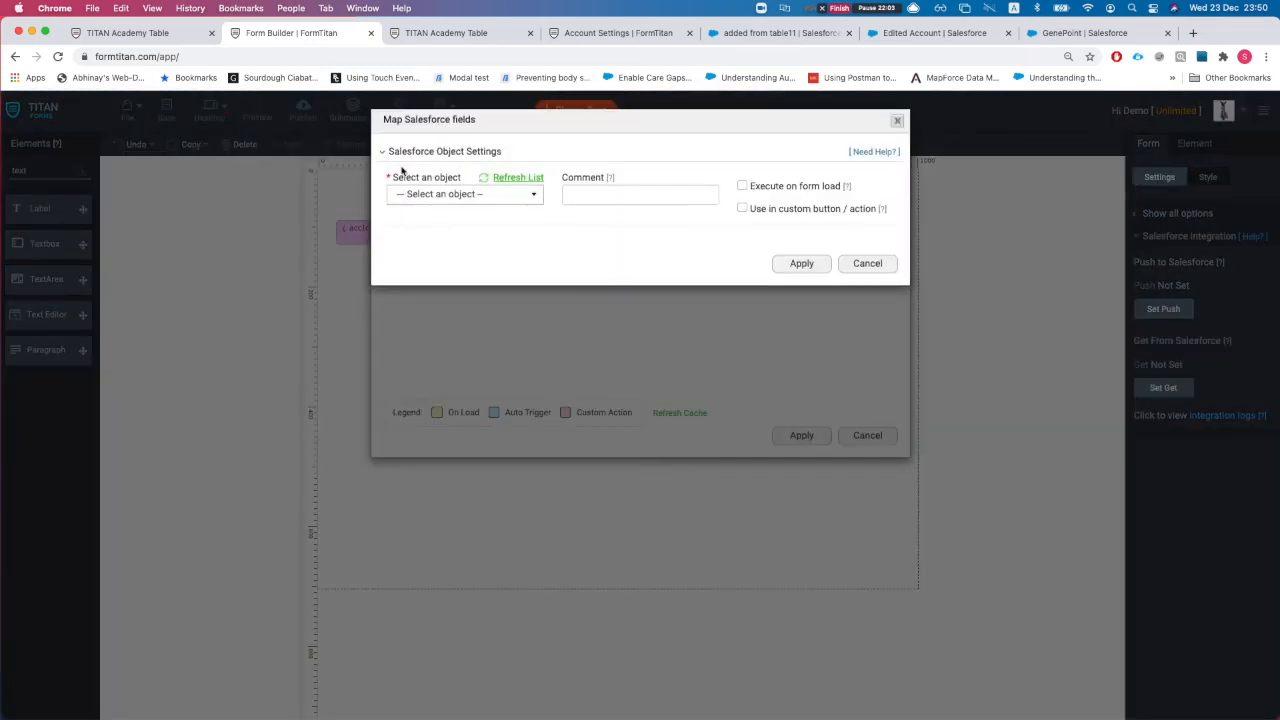
Step: Choose Case as the Salesforce object to retrieve, with the comment 'get'
{"action": "left_click", "coordinate": [414, 194]}
{"action": "type", "text": "case"}
{"action": "left_click", "coordinate": [424, 240]}
{"action": "left_click", "coordinate": [636, 197]}
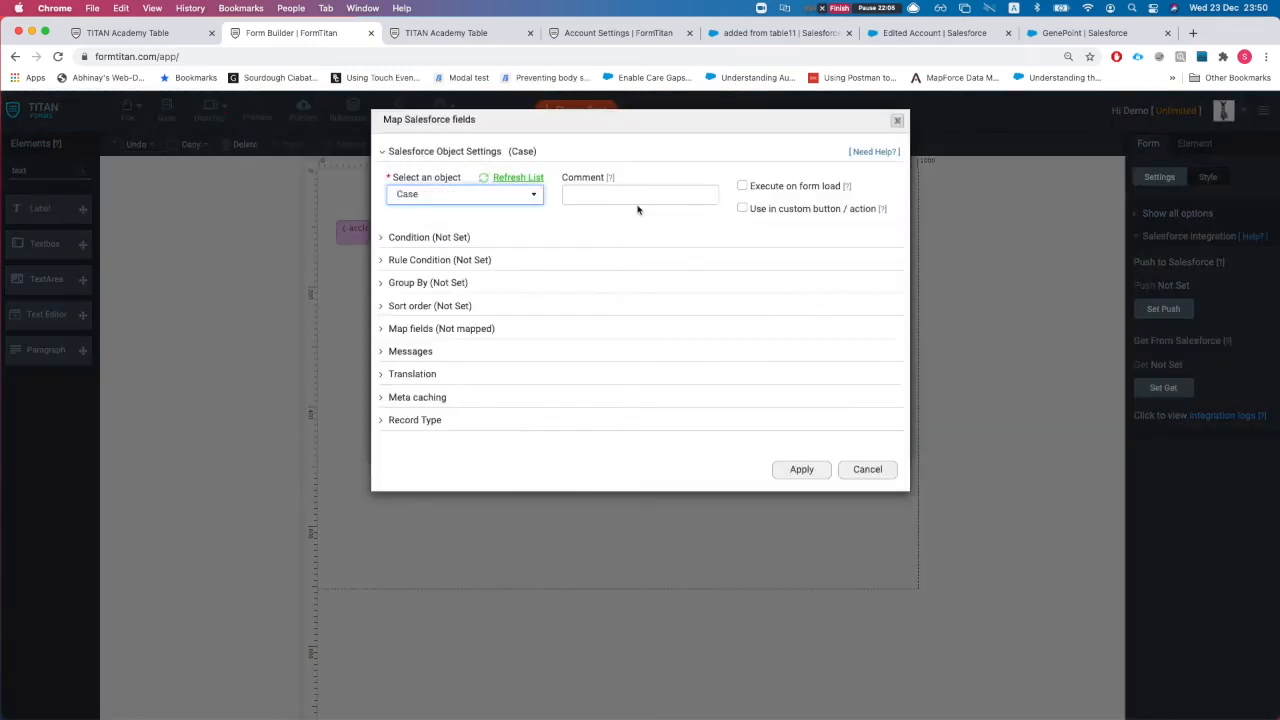
{"action": "type", "text": "get first case of the acc"}
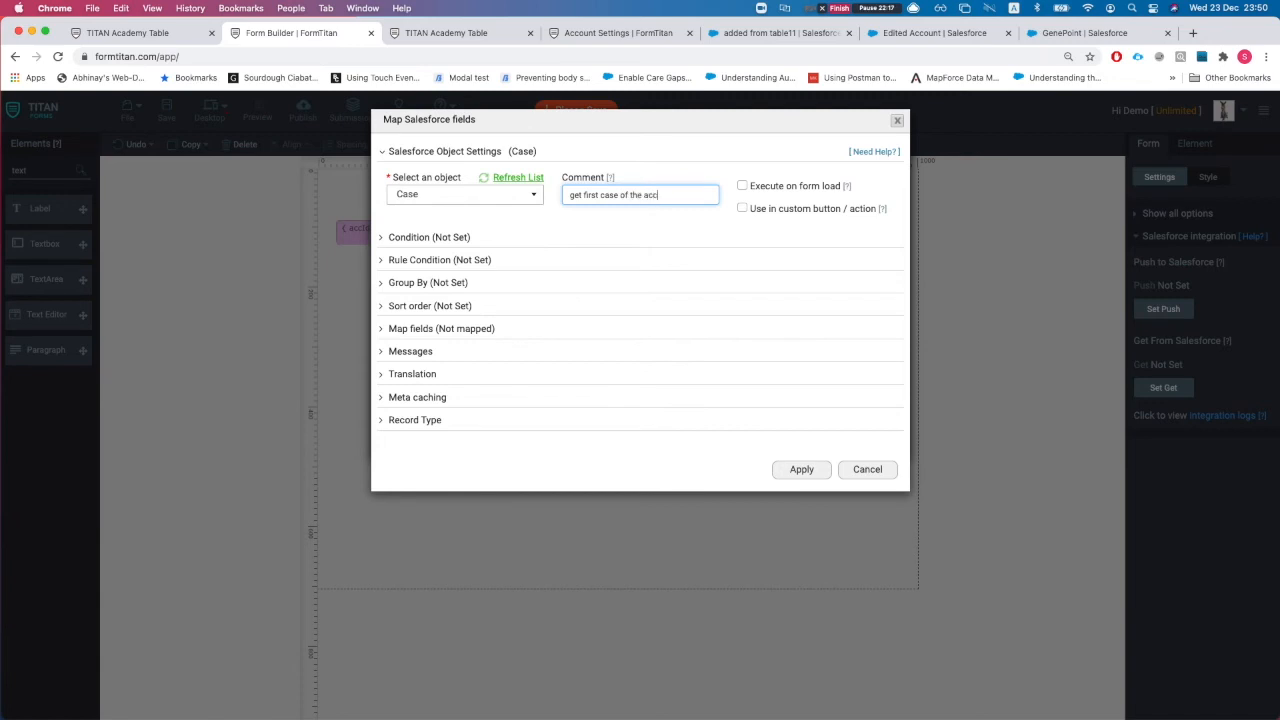
Step: Add the condition Account ID Equals the accId form field
{"action": "left_click", "coordinate": [430, 237]}
{"action": "left_click", "coordinate": [443, 320]}
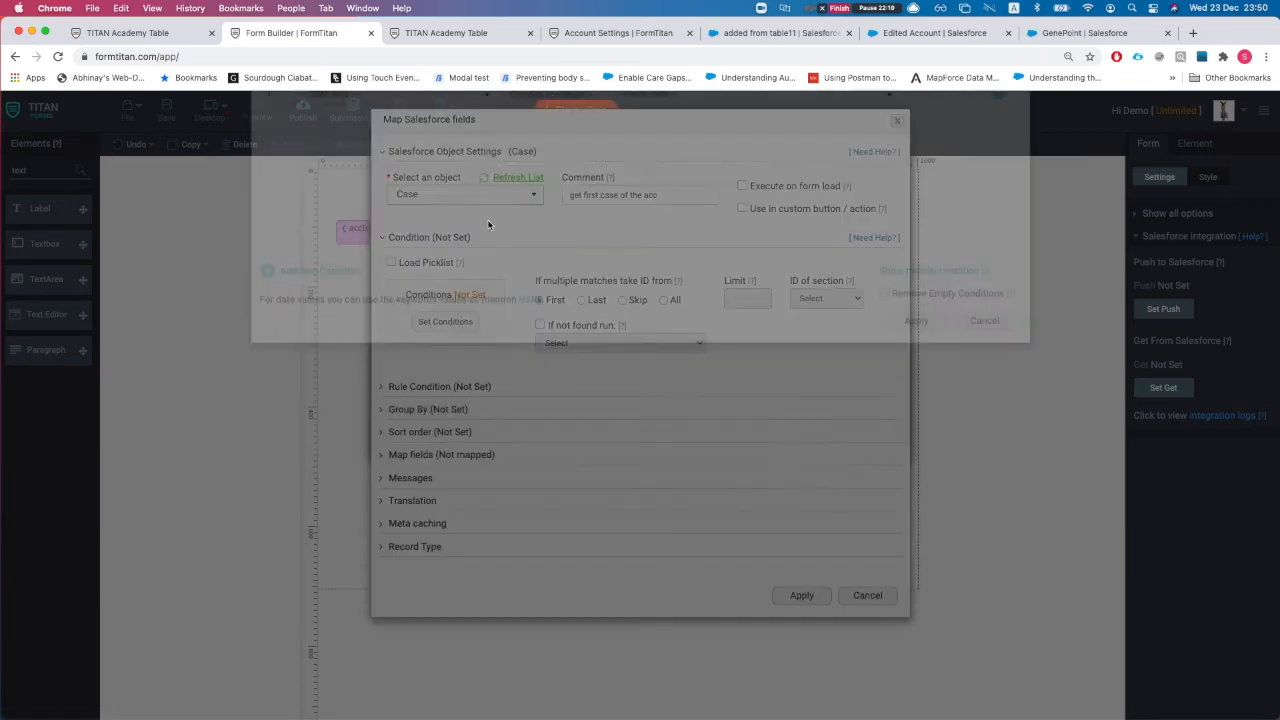
{"action": "left_click", "coordinate": [353, 154]}
{"action": "type", "text": "account"}
{"action": "left_click", "coordinate": [360, 200]}
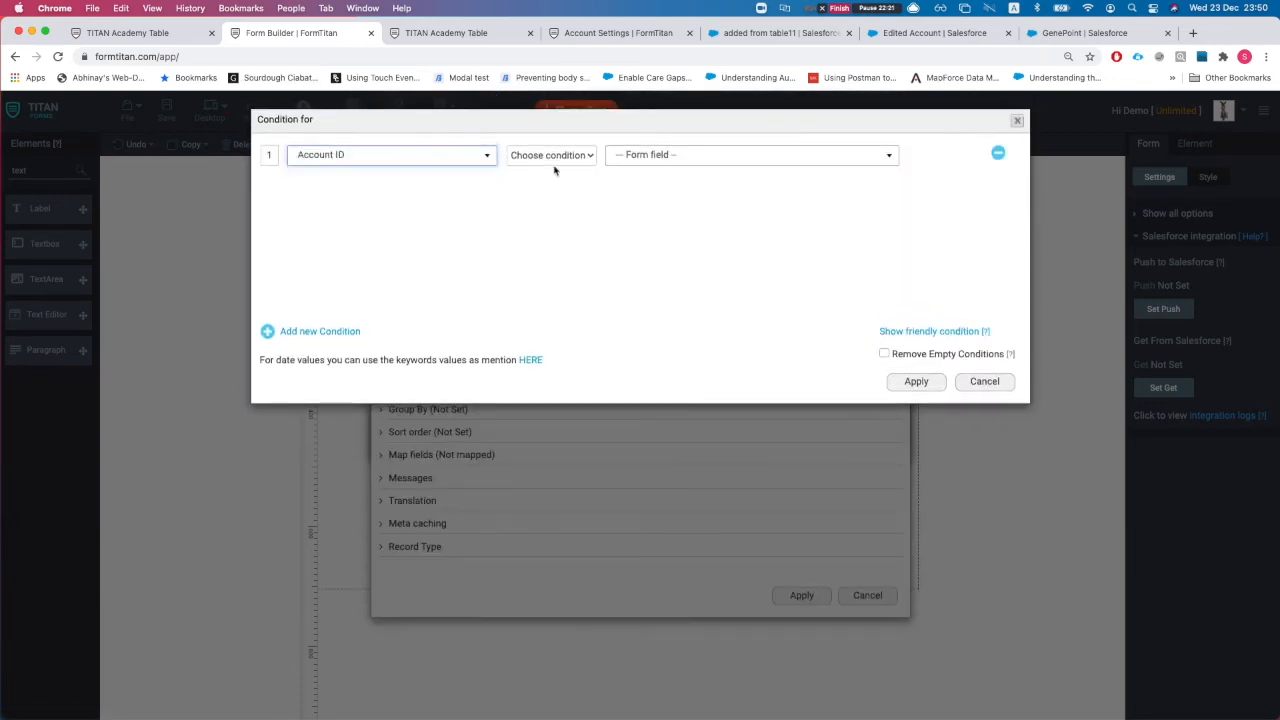
{"action": "left_click", "coordinate": [541, 160]}
{"action": "left_click", "coordinate": [531, 171]}
{"action": "left_click", "coordinate": [714, 157]}
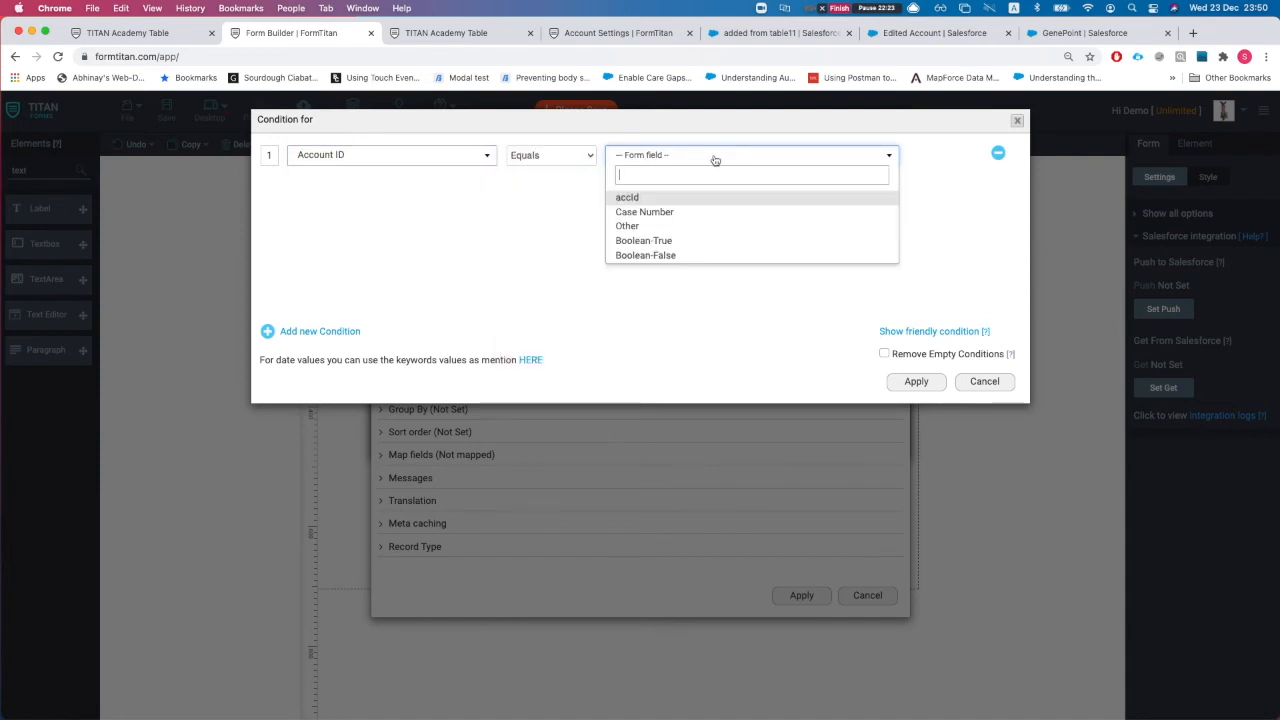
{"action": "left_click", "coordinate": [660, 197]}
{"action": "left_click", "coordinate": [912, 386]}
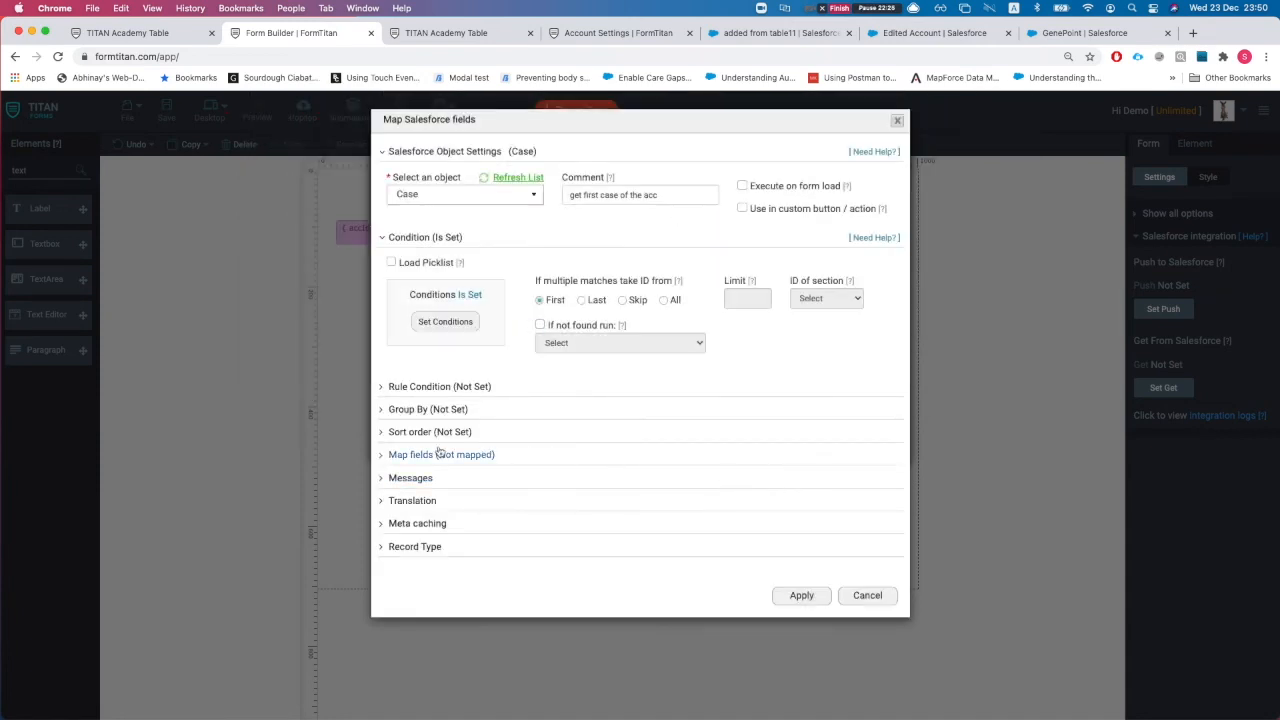
Step: Map the Case Number field to Salesforce CaseNumber and finish the Get setup
{"action": "left_click", "coordinate": [430, 456]}
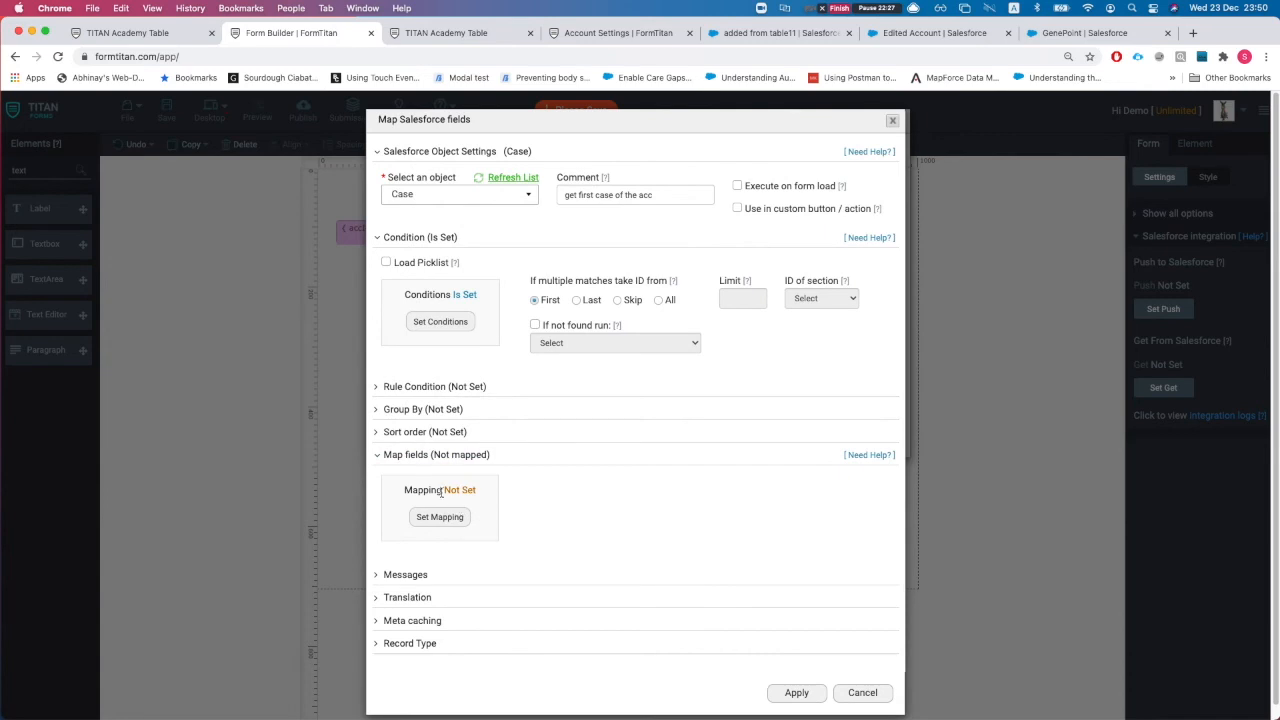
{"action": "left_click", "coordinate": [440, 517]}
{"action": "left_click", "coordinate": [337, 160]}
{"action": "type", "text": "case"}
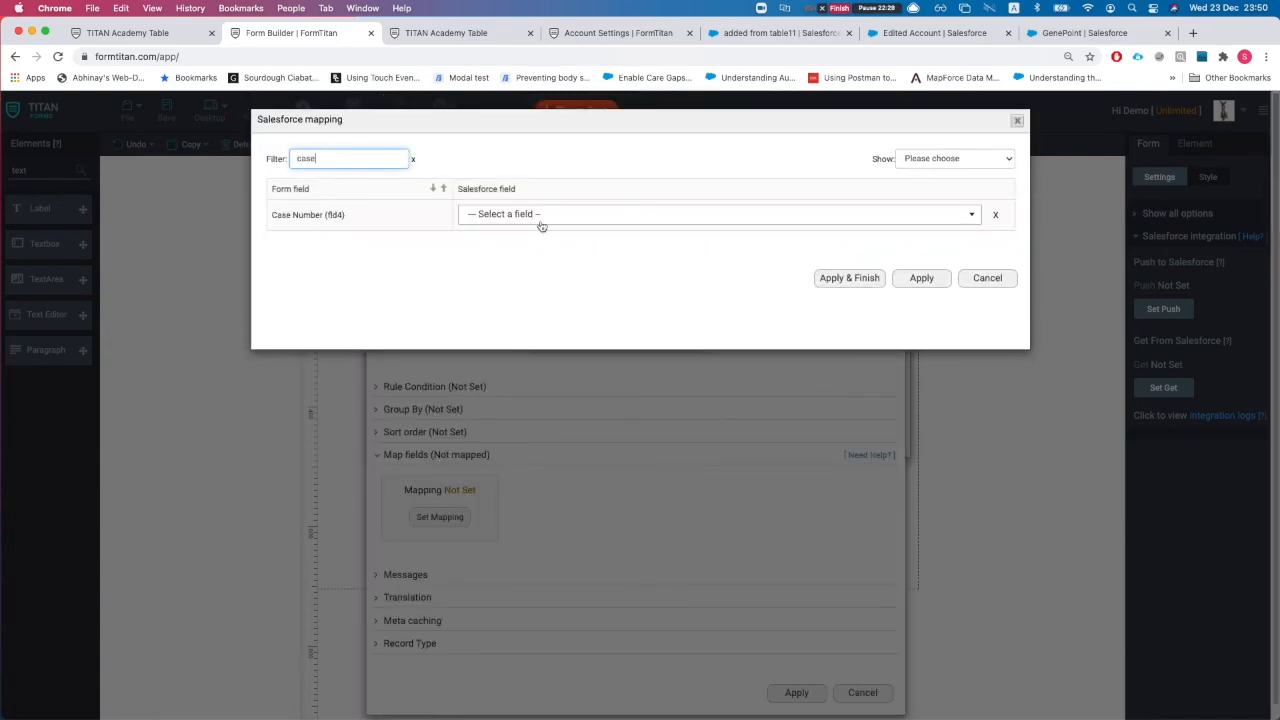
{"action": "left_click", "coordinate": [541, 215]}
{"action": "type", "text": "case"}
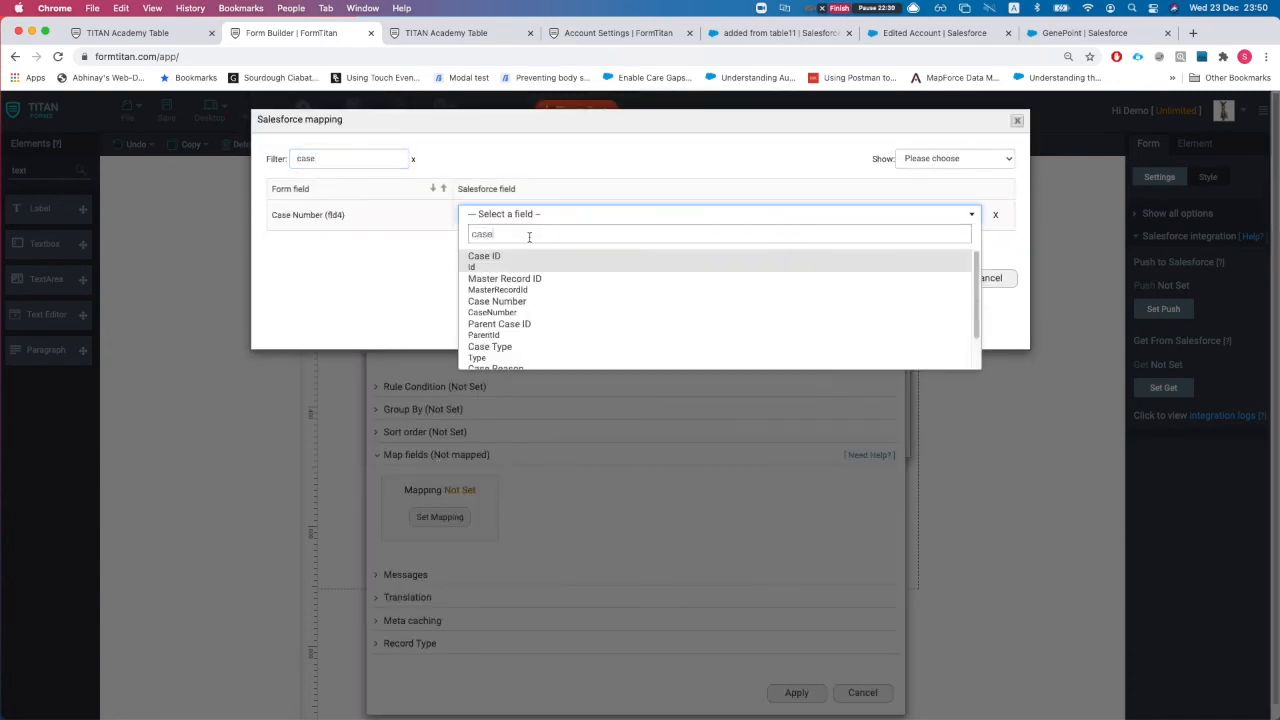
{"action": "left_click", "coordinate": [540, 306]}
{"action": "left_click", "coordinate": [849, 279]}
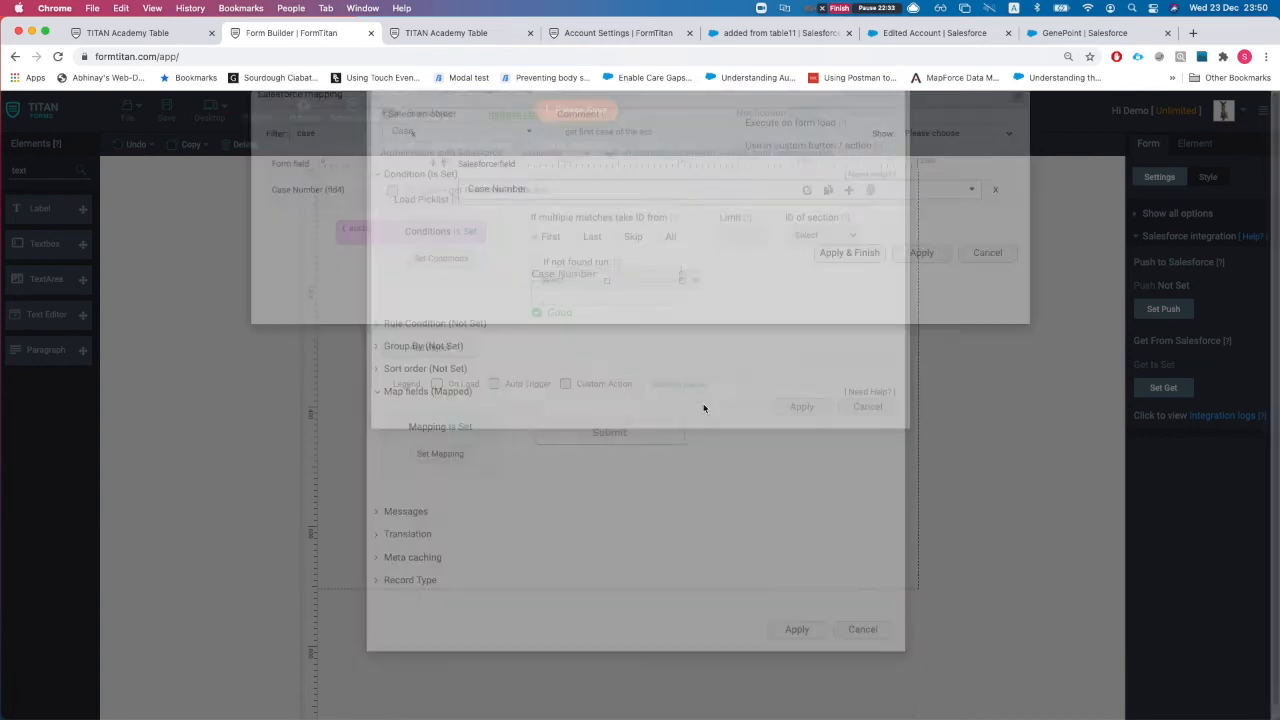
Step: Move Submit up under Case Number, save the form and show its publish URL
{"action": "left_click_drag", "start_coordinate": [664, 437], "coordinate": [674, 381]}
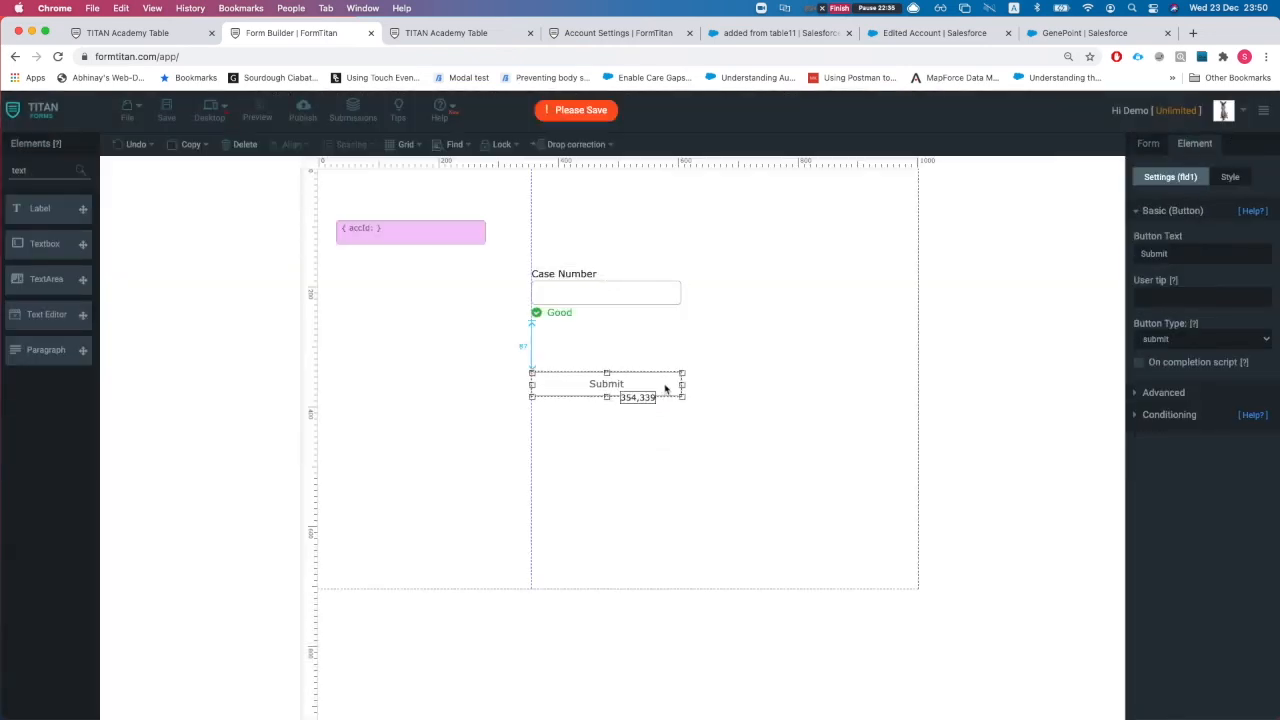
{"action": "left_click", "coordinate": [714, 363]}
{"action": "left_click", "coordinate": [167, 112]}
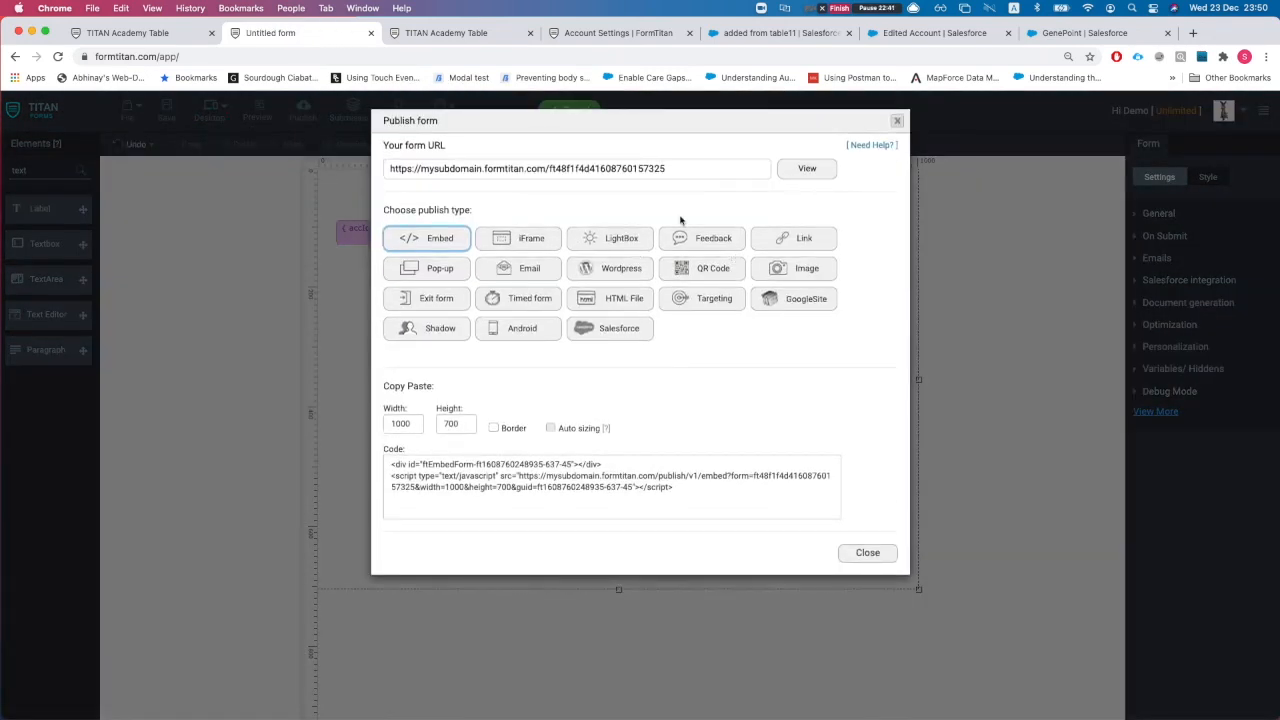
{"action": "left_click", "coordinate": [628, 171]}
Step: Copy the published URL and give ClickMe_customAction an 'Is not empty' condition
{"action": "key", "text": "super+c"}
{"action": "left_click", "coordinate": [174, 40]}
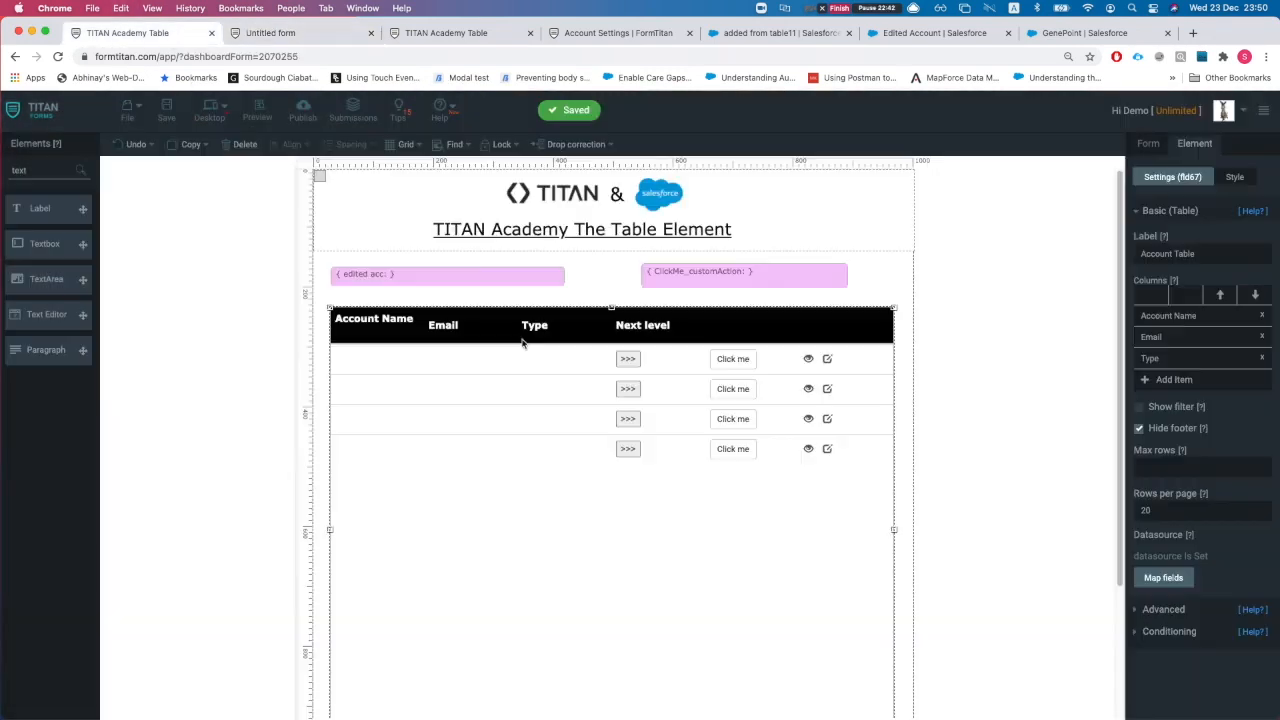
{"action": "left_click", "coordinate": [442, 281]}
{"action": "left_click", "coordinate": [758, 281]}
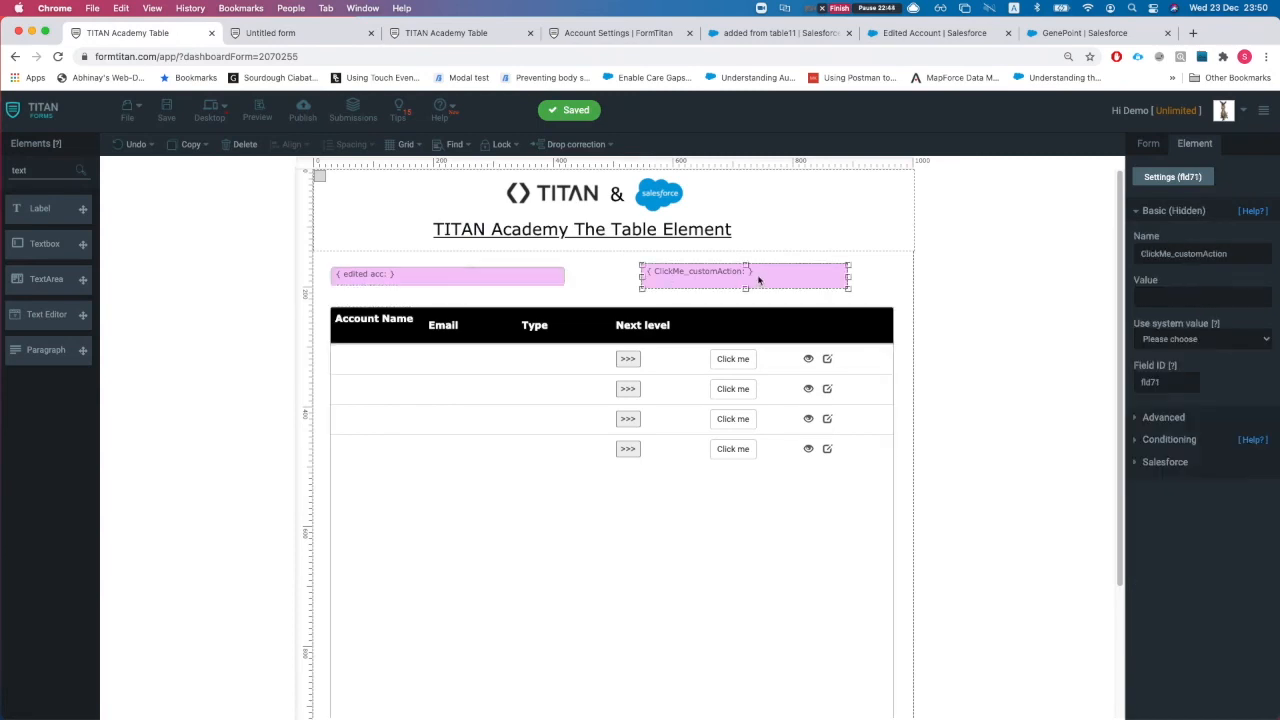
{"action": "left_click", "coordinate": [1203, 441]}
{"action": "left_click", "coordinate": [1170, 319]}
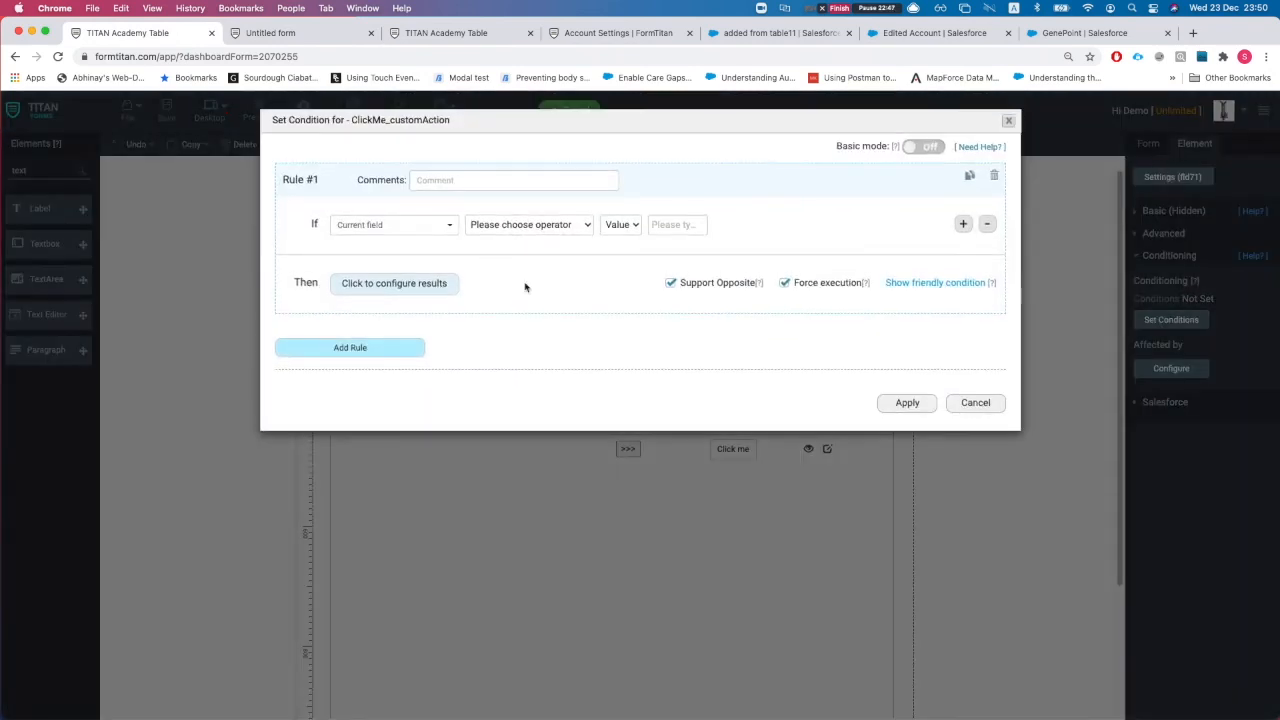
{"action": "left_click", "coordinate": [531, 224]}
{"action": "left_click", "coordinate": [500, 455]}
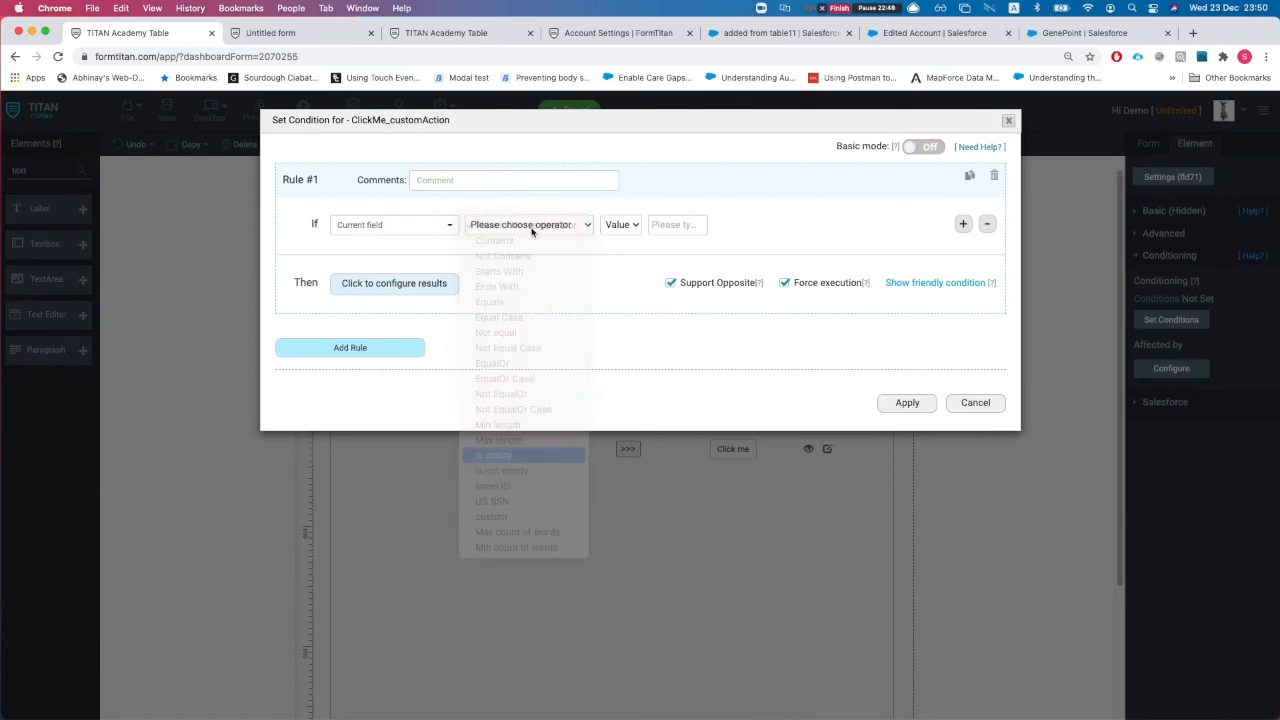
{"action": "left_click", "coordinate": [493, 226]}
{"action": "left_click", "coordinate": [500, 241]}
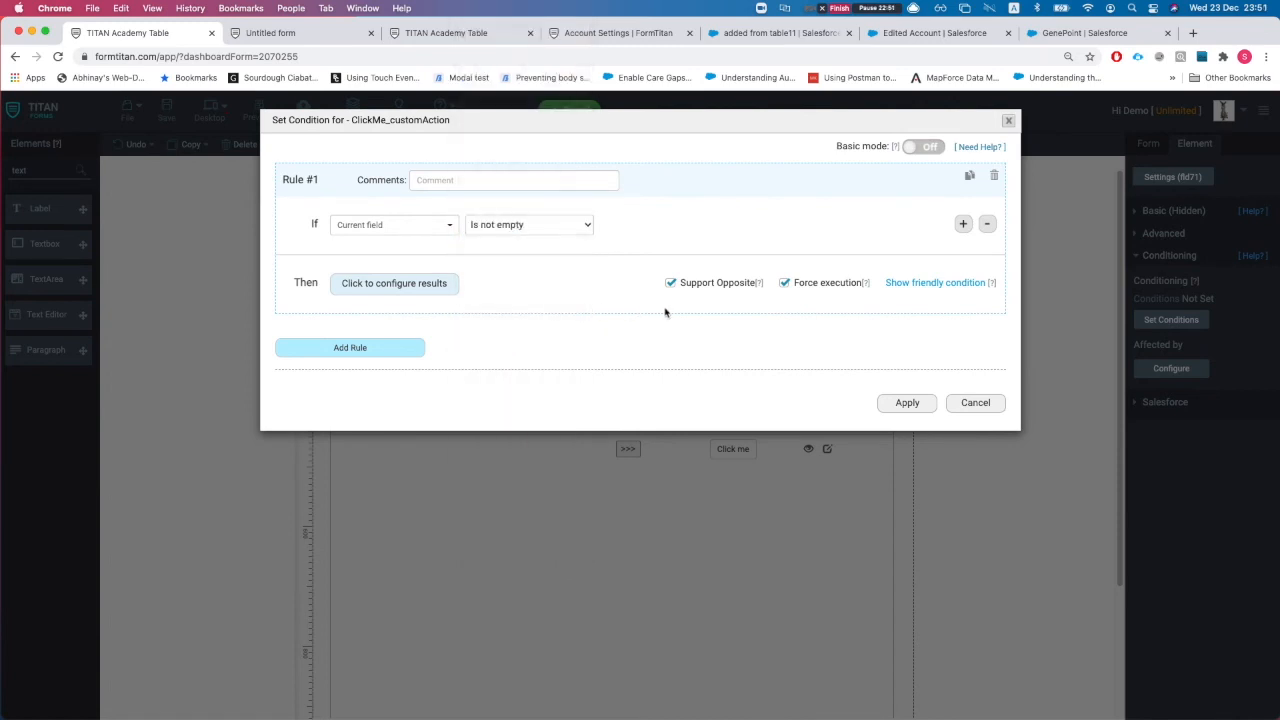
Step: Make the condition redirect to an Other URL opened in a 975×975 modal
{"action": "left_click", "coordinate": [400, 284]}
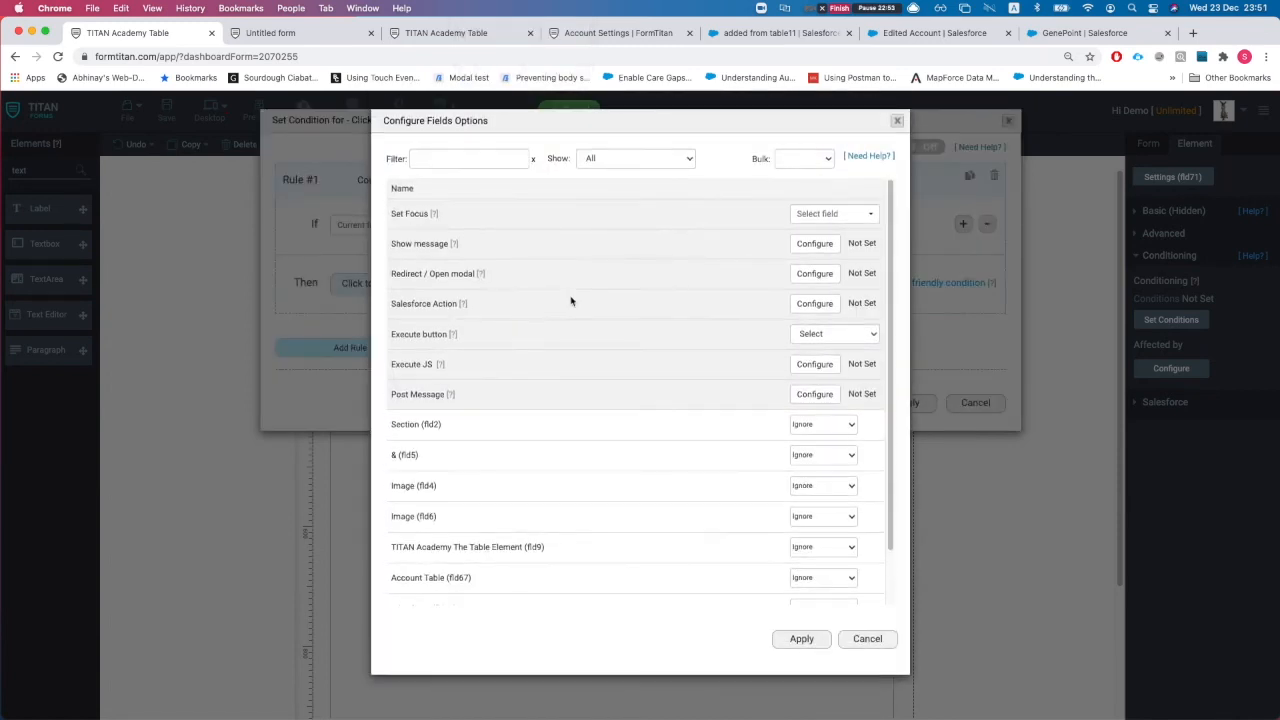
{"action": "left_click", "coordinate": [814, 273]}
{"action": "left_click", "coordinate": [535, 166]}
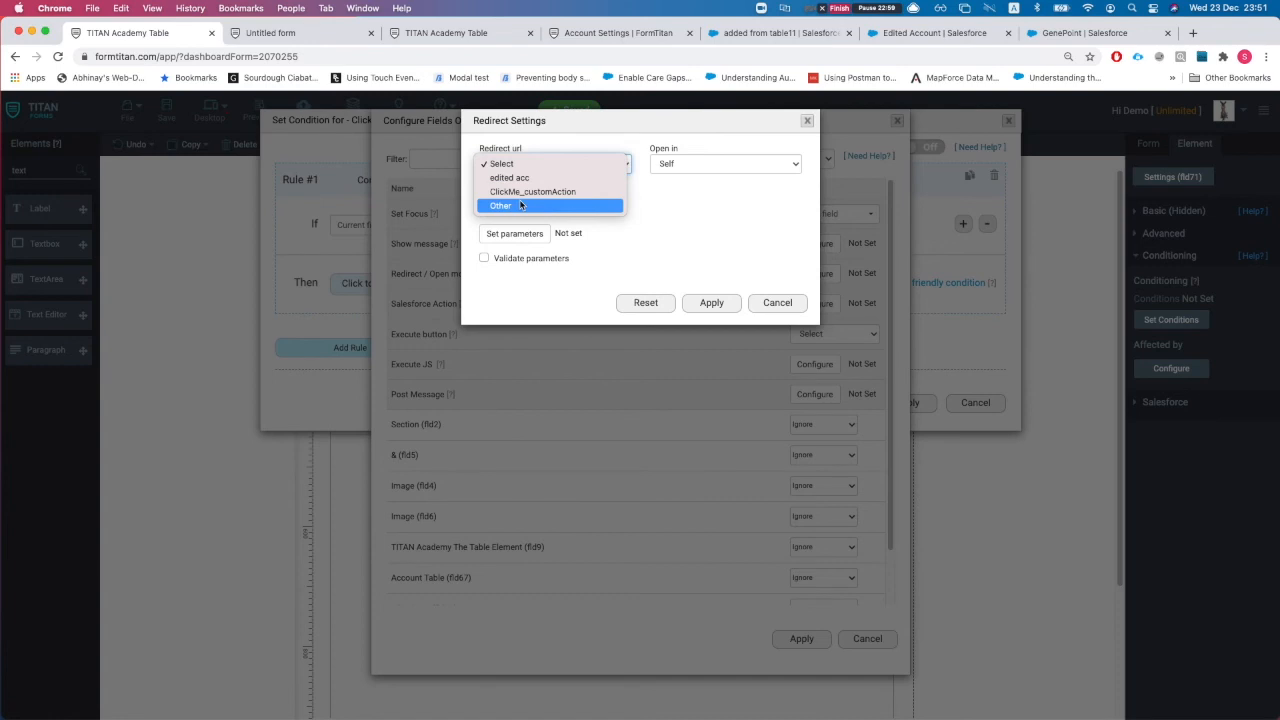
{"action": "left_click", "coordinate": [519, 206]}
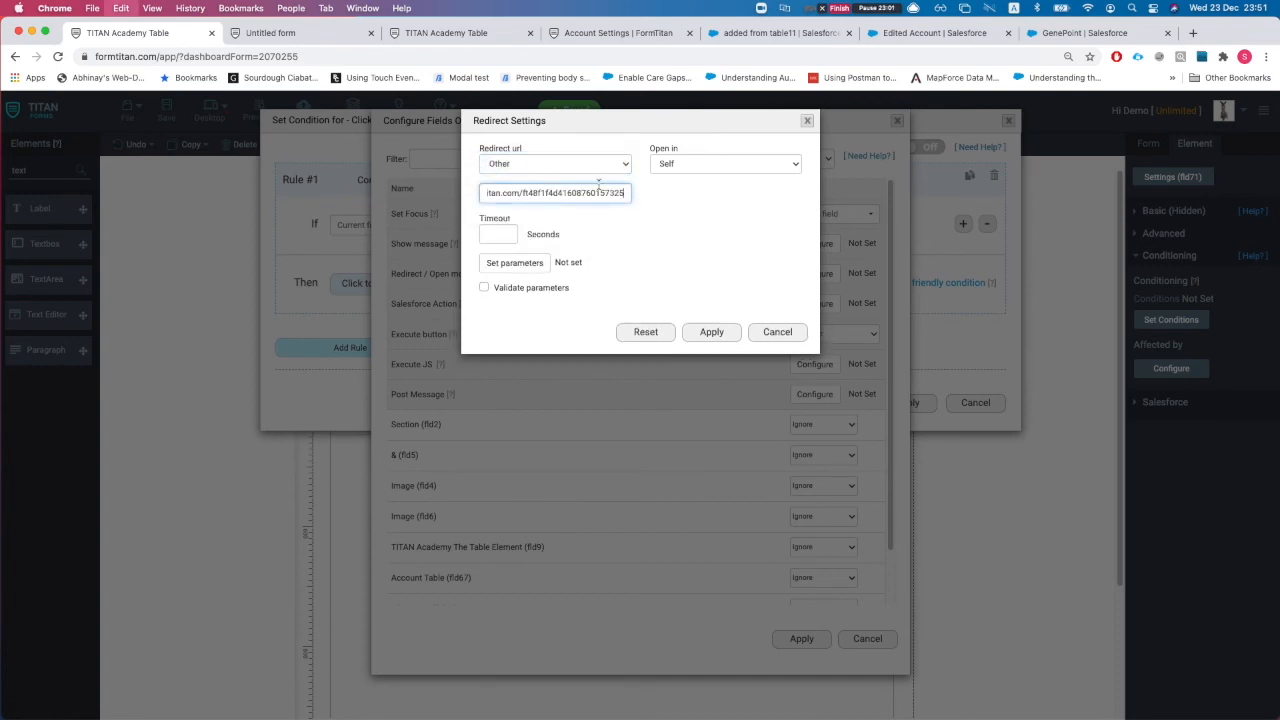
{"action": "left_click", "coordinate": [670, 168]}
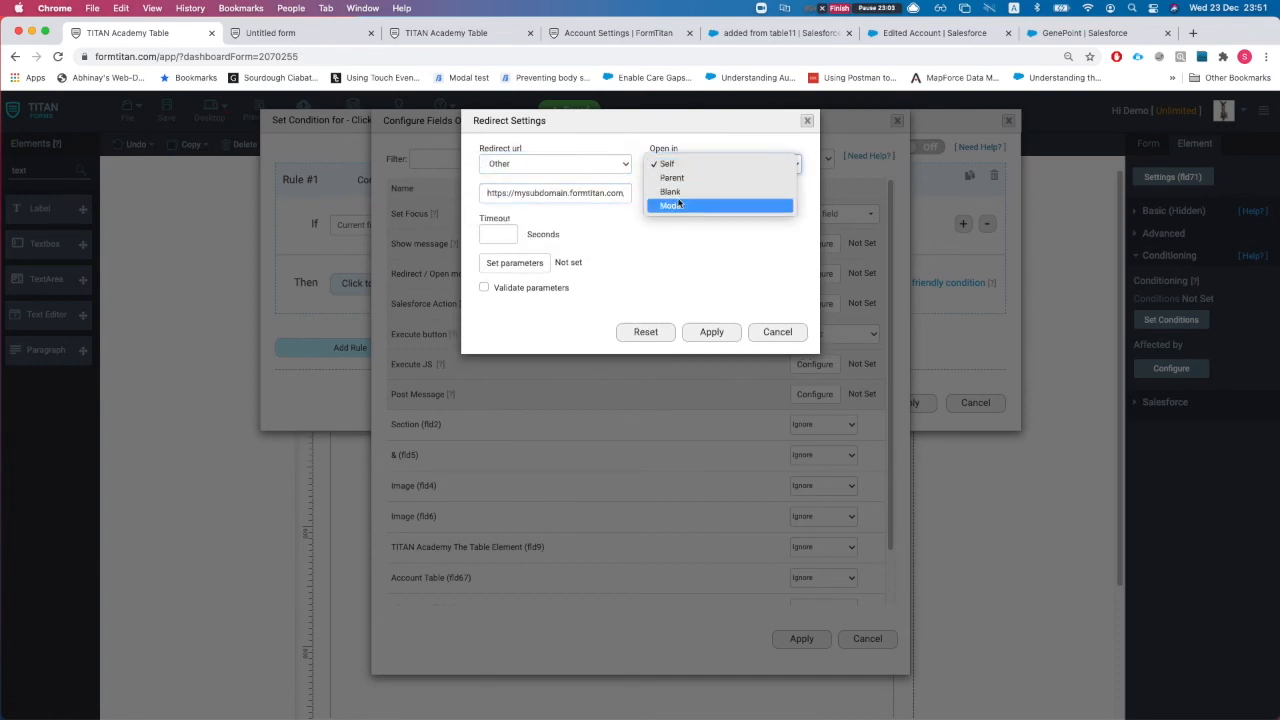
{"action": "left_click", "coordinate": [675, 206]}
{"action": "left_click", "coordinate": [531, 234]}
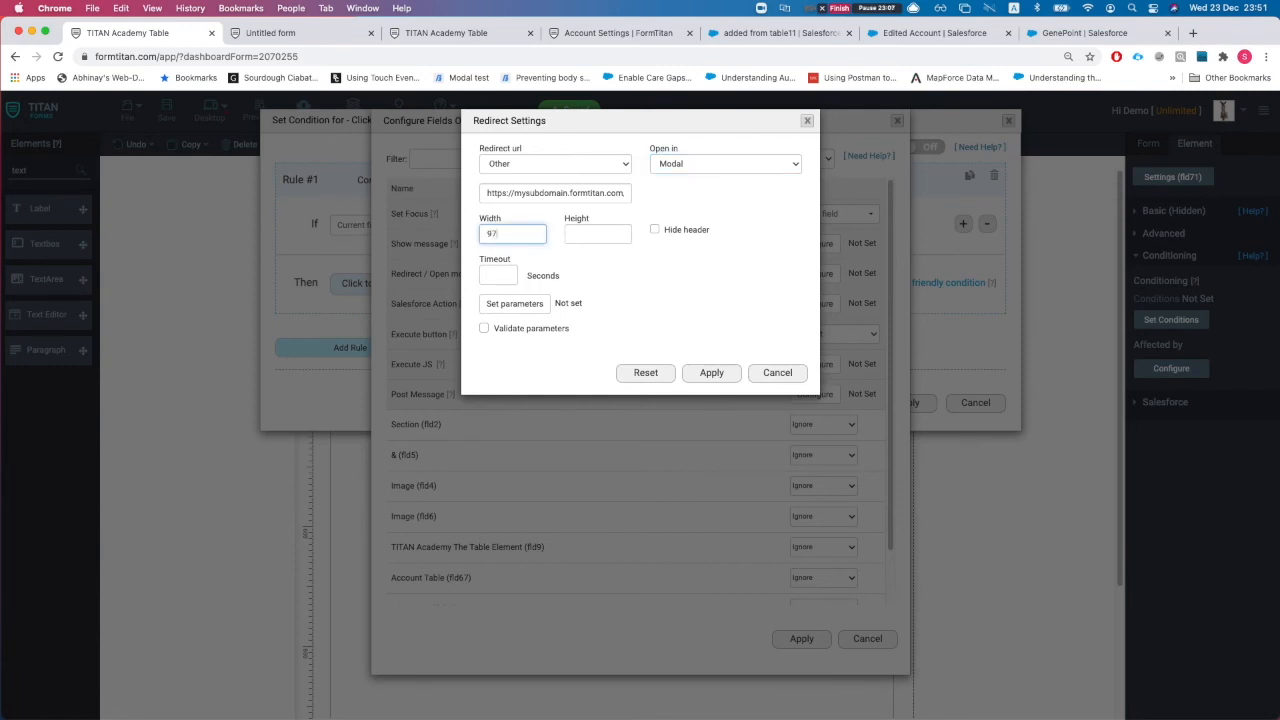
{"action": "type", "text": "975"}
{"action": "key", "text": "super+a"}
{"action": "key", "text": "super+c"}
{"action": "left_click", "coordinate": [576, 234]}
{"action": "key", "text": "super+v"}
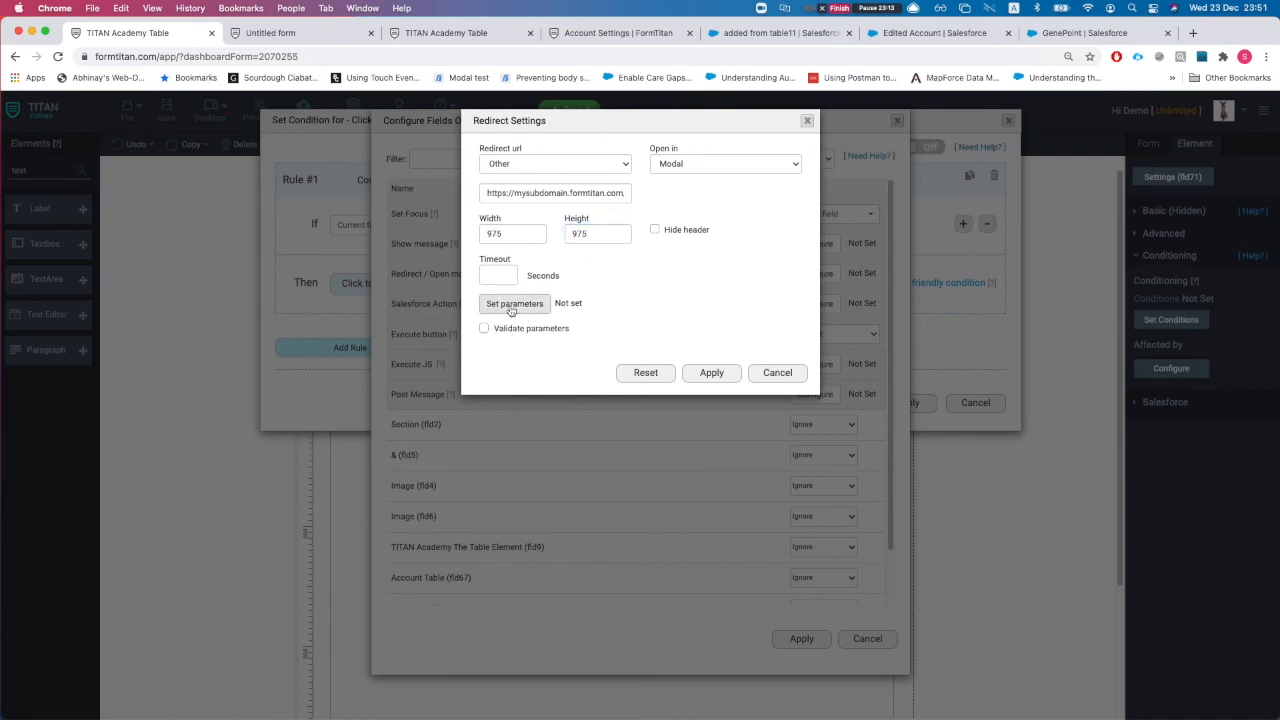
Step: Pass ClickMe_customAction as URL parameter fld2, apply all settings and save
{"action": "left_click", "coordinate": [512, 307]}
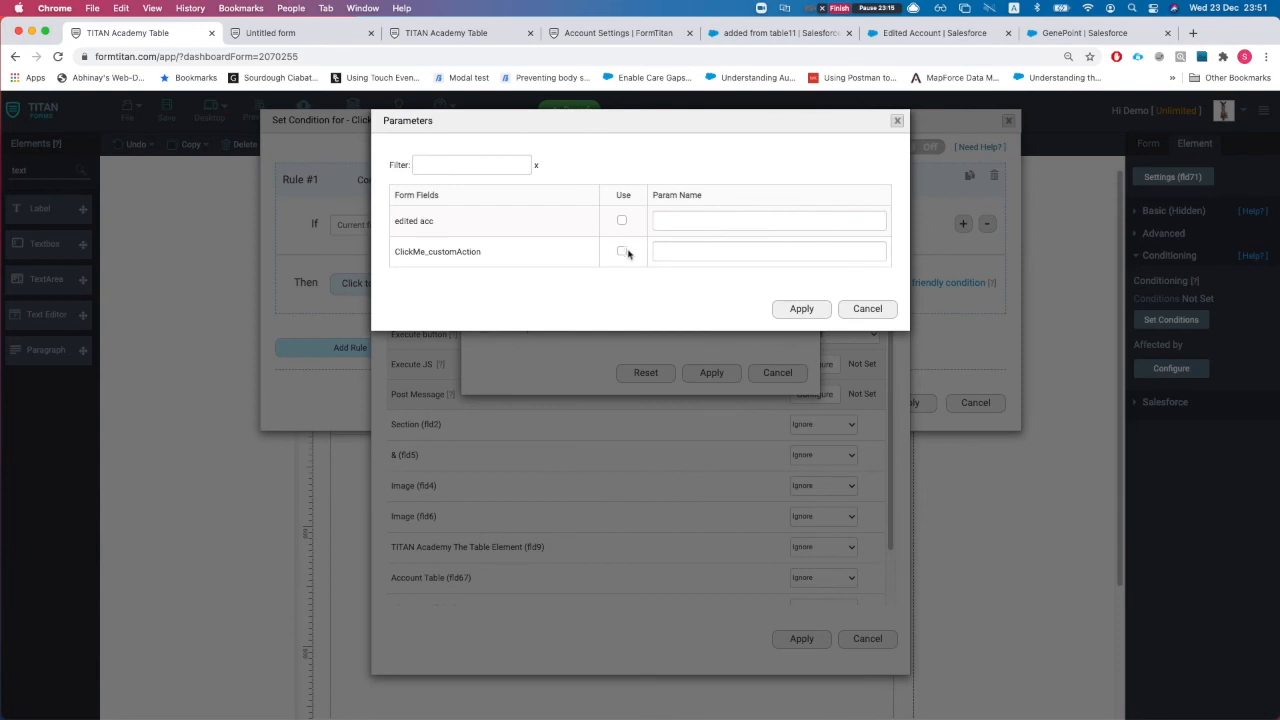
{"action": "left_click_drag", "start_coordinate": [402, 251], "coordinate": [480, 262]}
{"action": "left_click", "coordinate": [676, 251]}
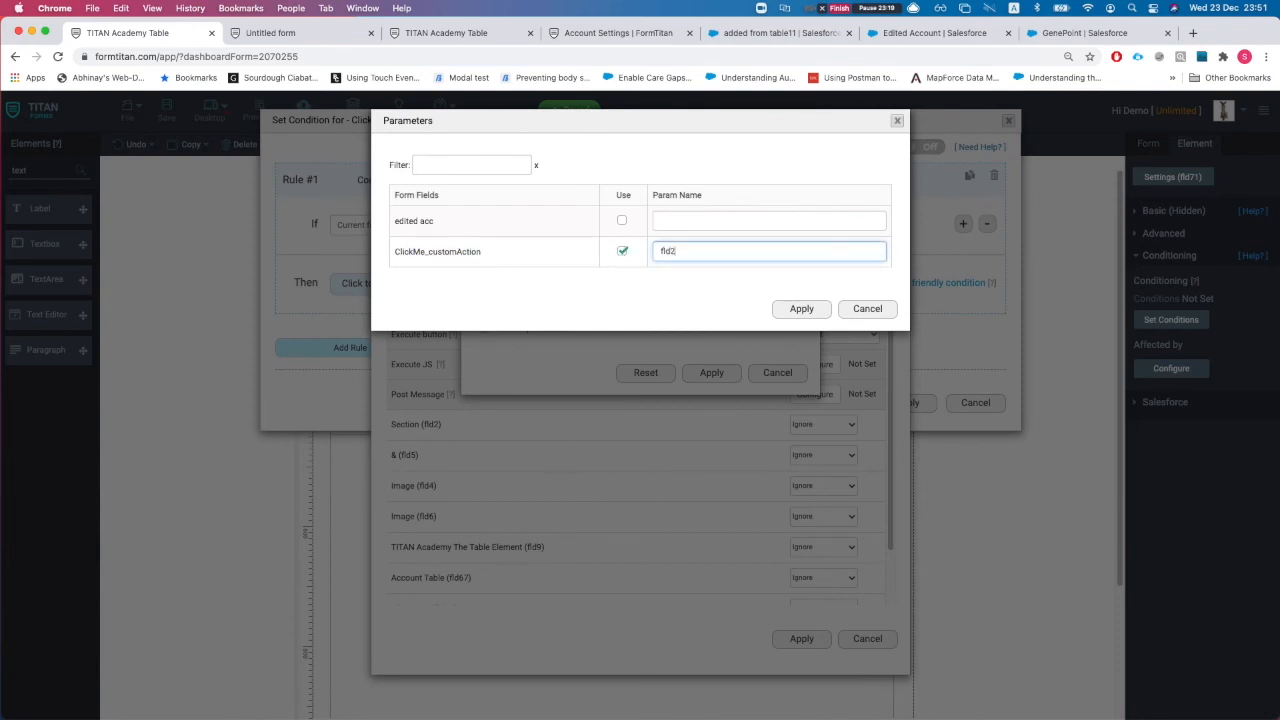
{"action": "type", "text": "fld2"}
{"action": "left_click", "coordinate": [801, 308]}
{"action": "left_click", "coordinate": [711, 372]}
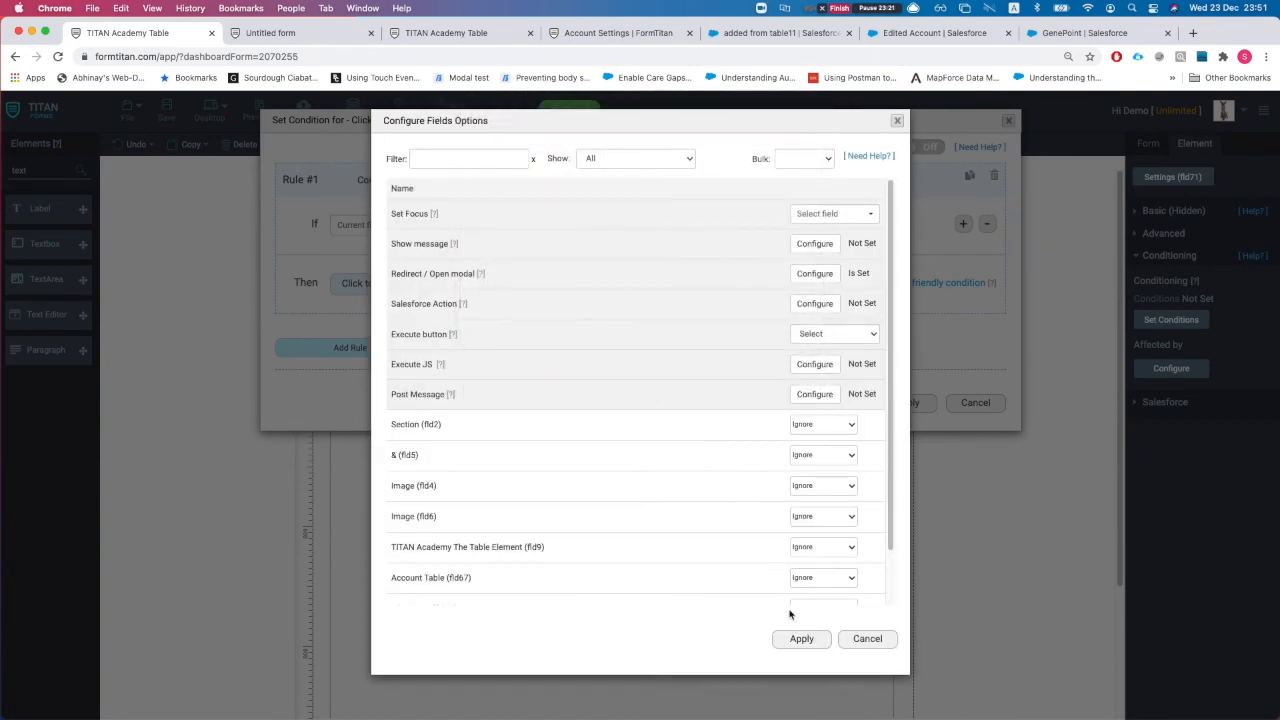
{"action": "left_click", "coordinate": [801, 638]}
{"action": "left_click", "coordinate": [903, 401]}
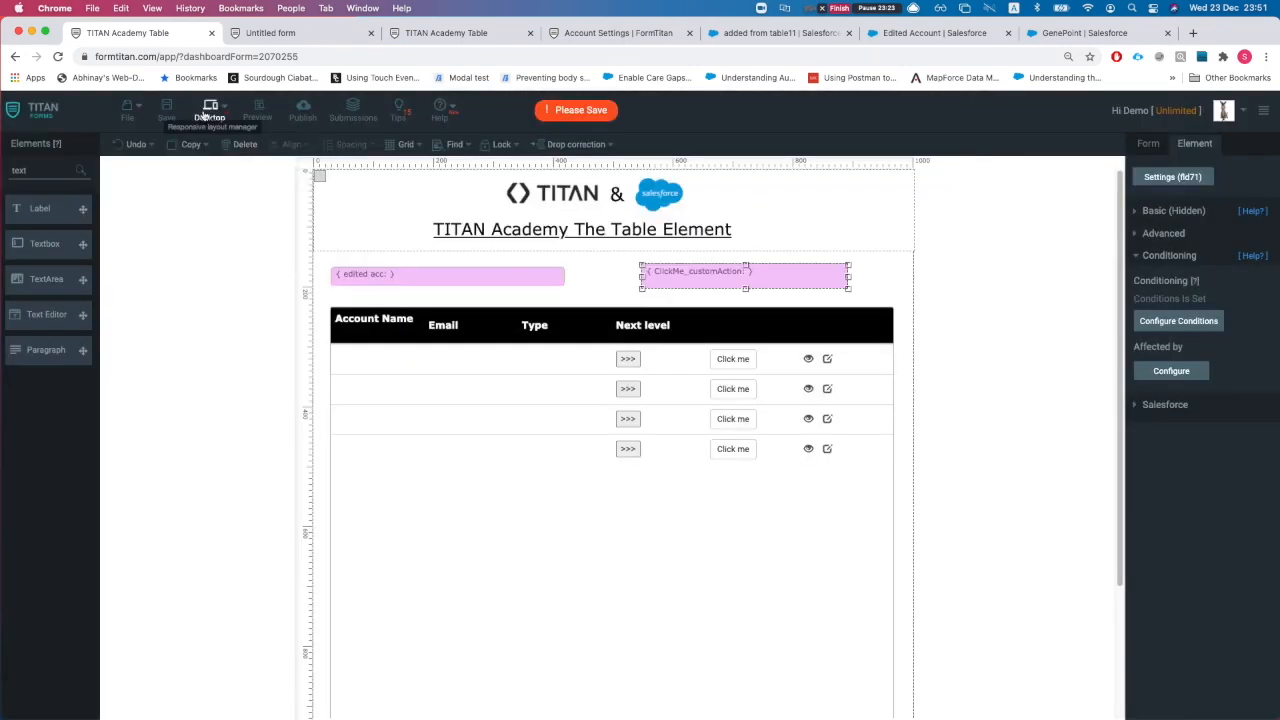
{"action": "left_click", "coordinate": [167, 110]}
Step: Reload both live pages, drill into Edge C's contacts and return to the accounts list
{"action": "left_click", "coordinate": [270, 33]}
{"action": "key", "text": "super+r"}
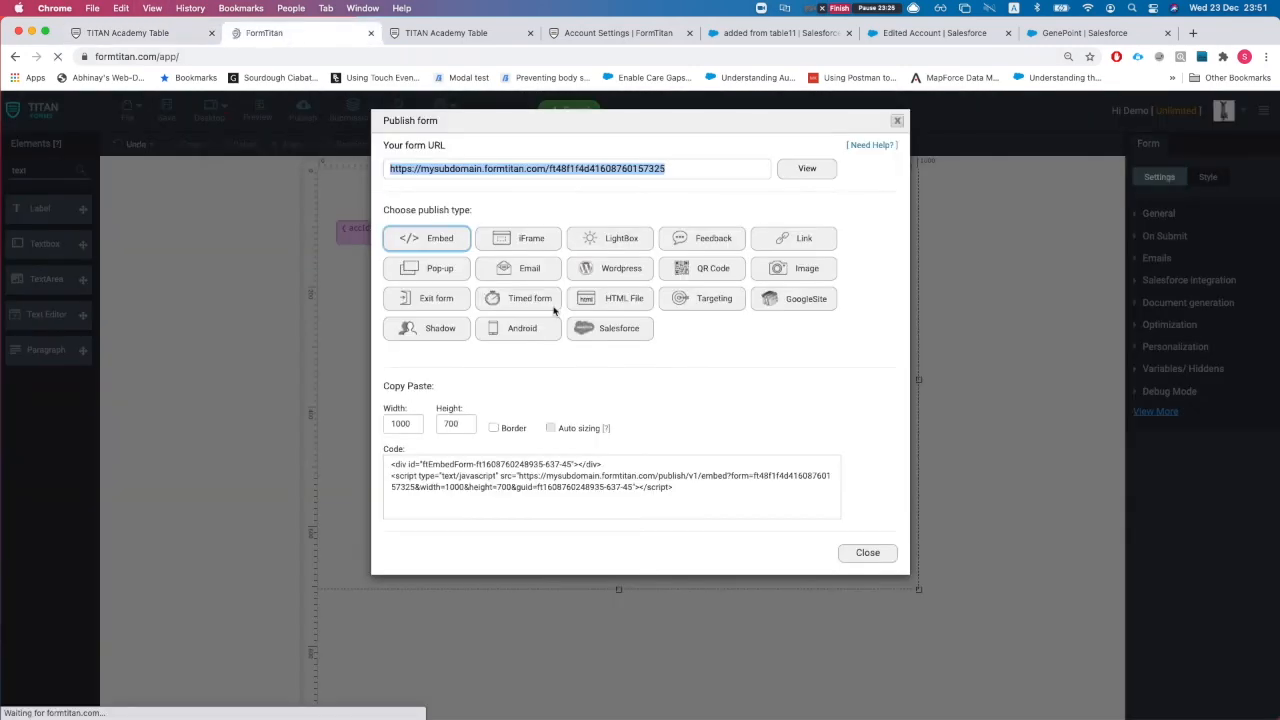
{"action": "left_click", "coordinate": [445, 33]}
{"action": "key", "text": "super+r"}
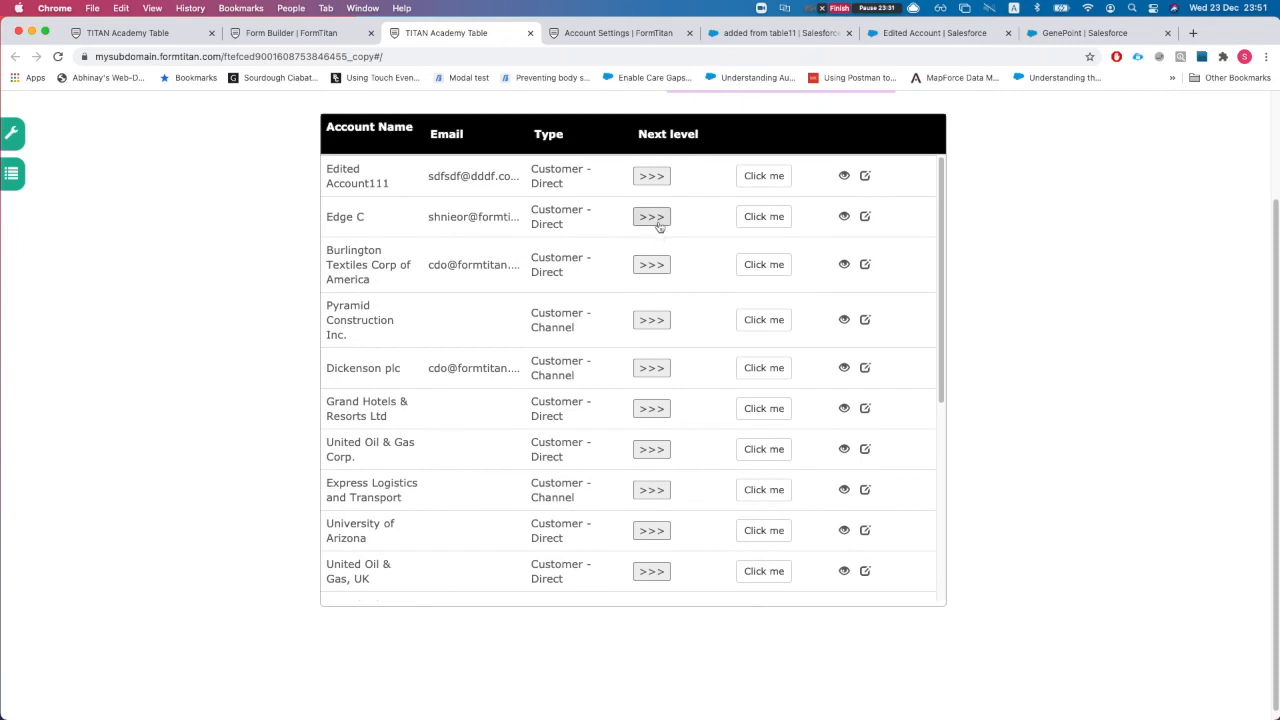
{"action": "left_click", "coordinate": [651, 212]}
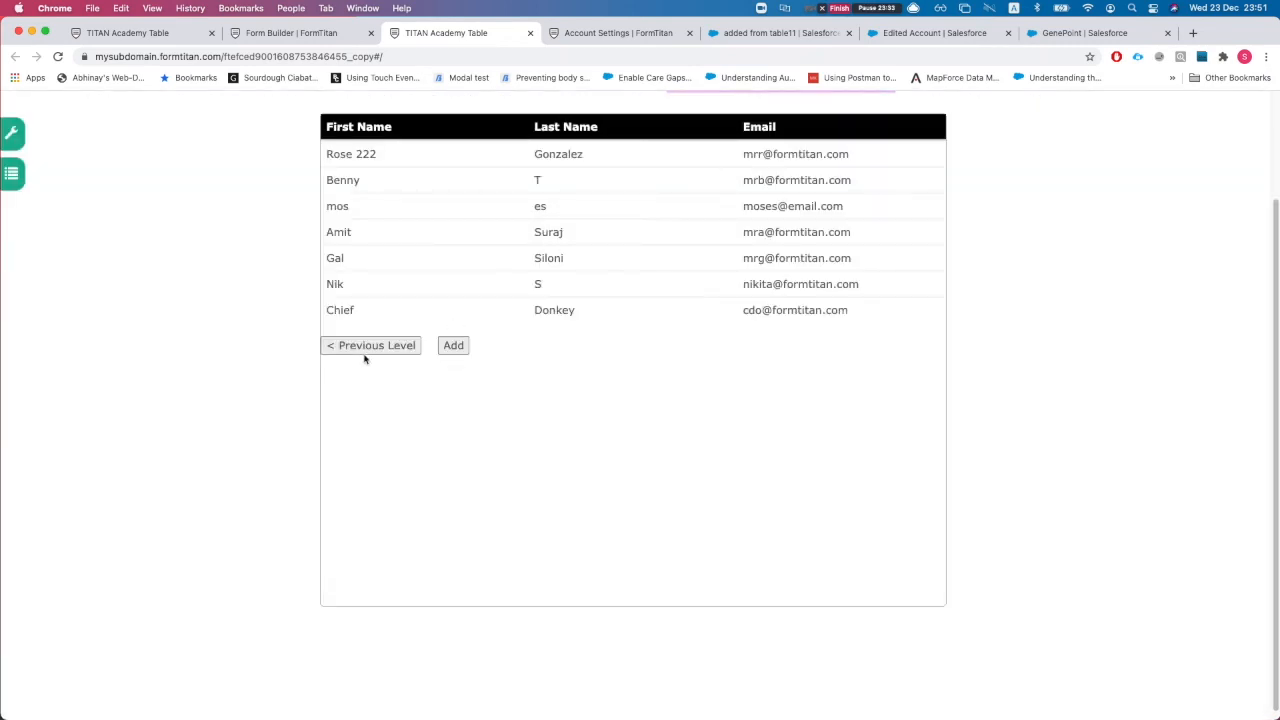
{"action": "left_click", "coordinate": [366, 350]}
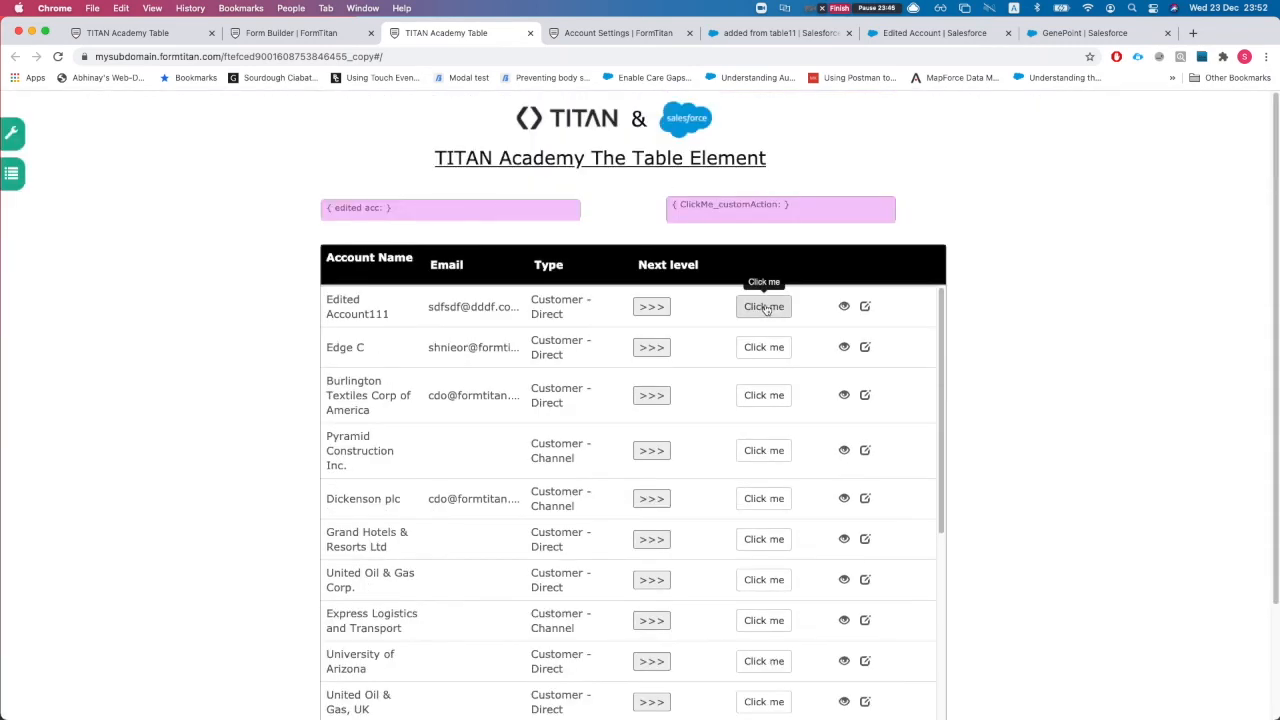
Step: Run an account's Click me to load Case Number 00002079, close the modal, reselect the table
{"action": "left_click", "coordinate": [764, 347]}
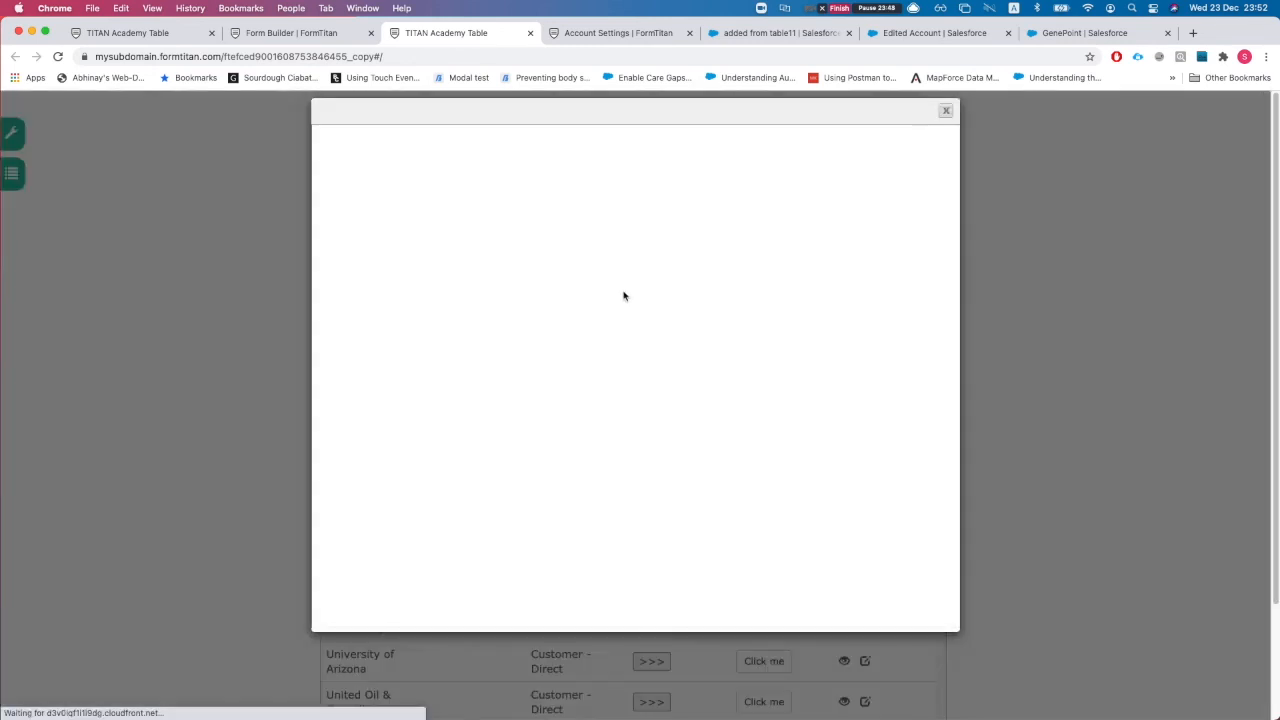
{"action": "left_click_drag", "start_coordinate": [556, 263], "coordinate": [667, 265]}
{"action": "left_click", "coordinate": [667, 265]}
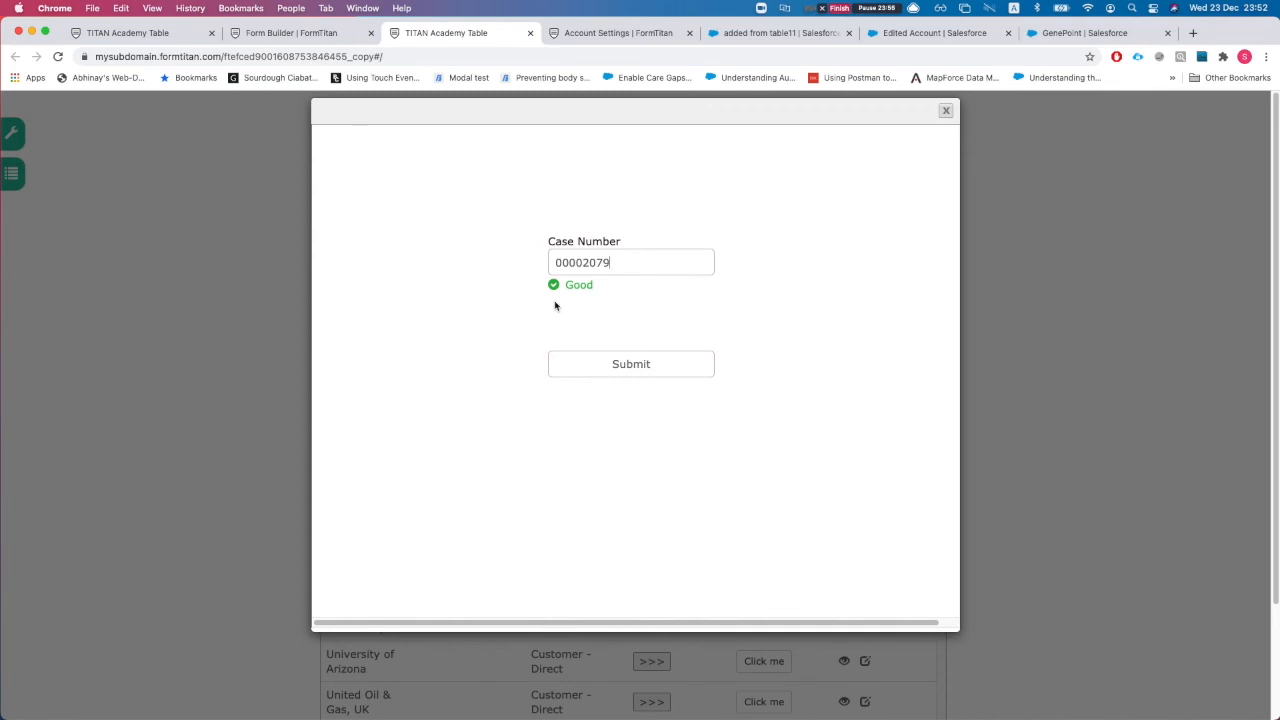
{"action": "left_click", "coordinate": [945, 110]}
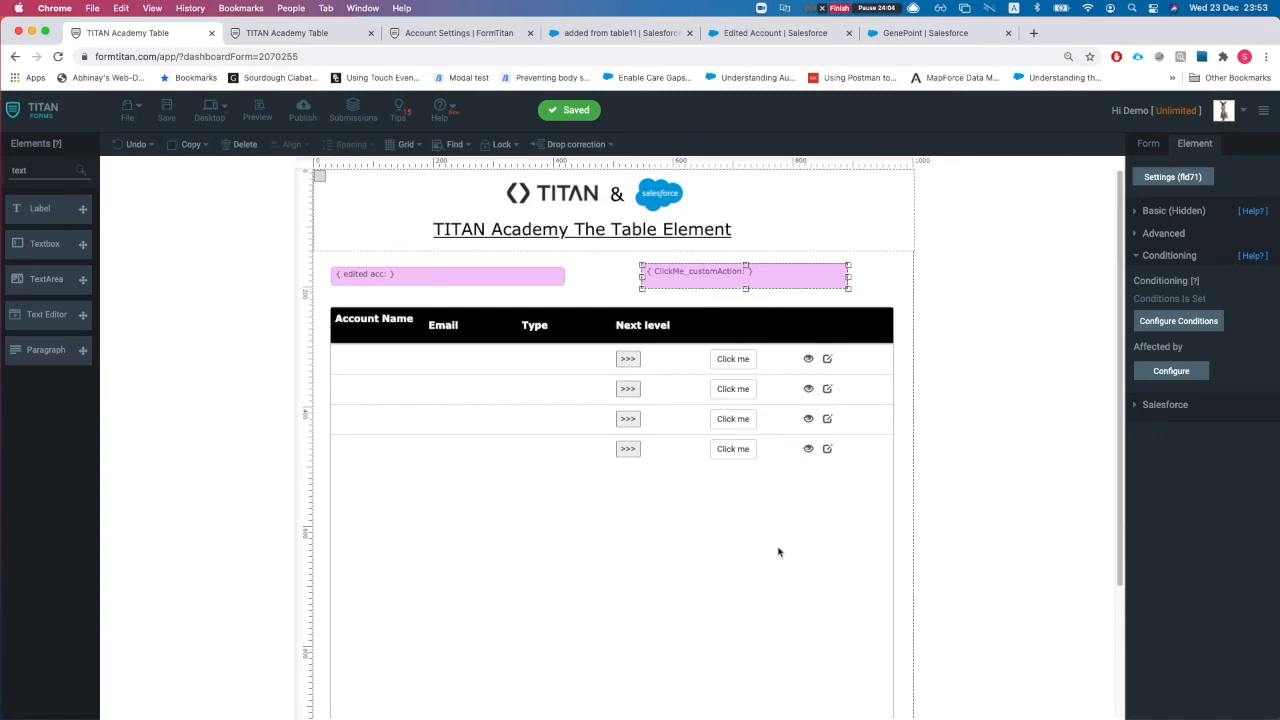
{"action": "left_click", "coordinate": [779, 551]}
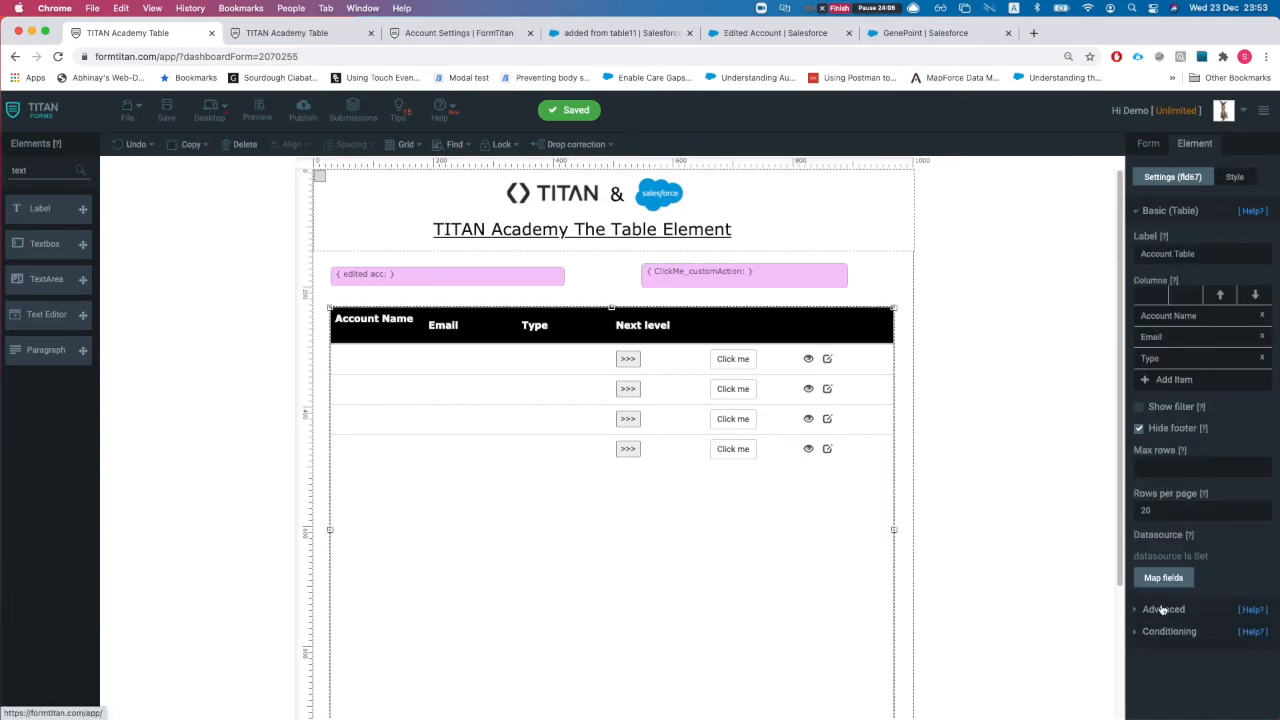
Step: Open the Account table's Captions settings from its advanced options
{"action": "left_click", "coordinate": [1162, 607]}
{"action": "scroll", "coordinate": [1219, 610], "scroll_direction": "down", "scroll_amount": 2}
{"action": "scroll", "coordinate": [1216, 618], "scroll_direction": "down", "scroll_amount": 1}
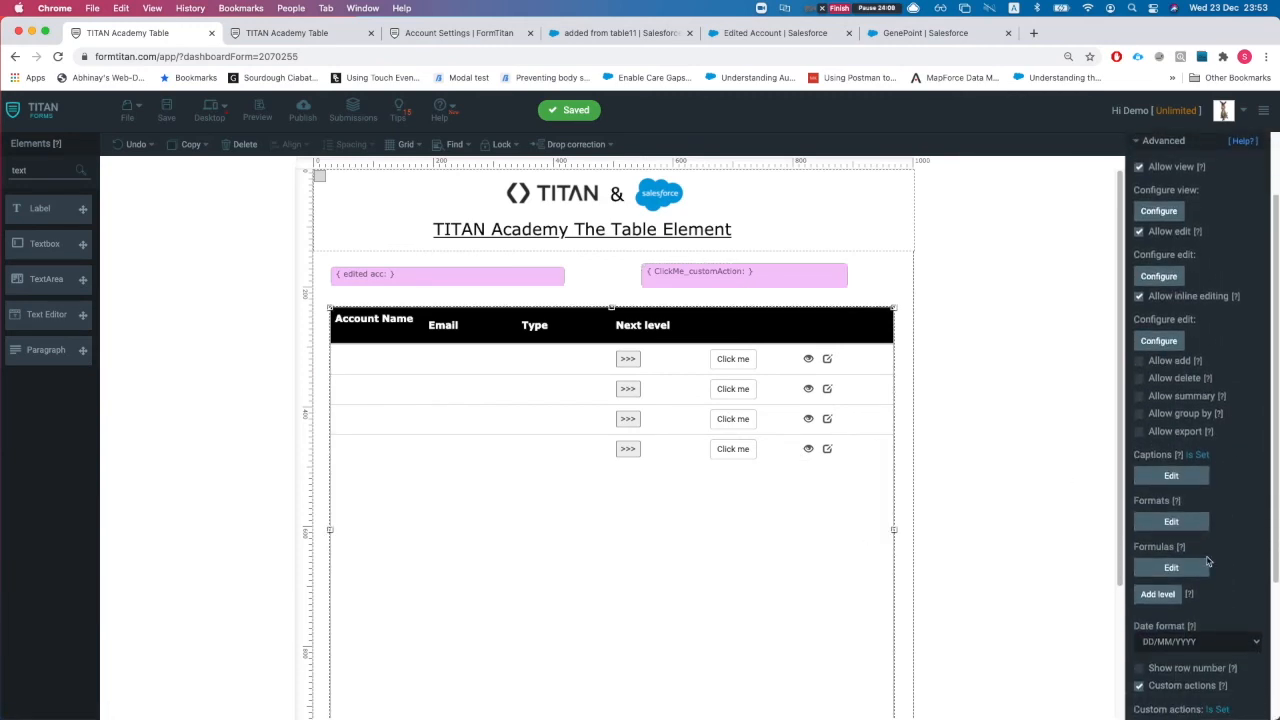
{"action": "left_click", "coordinate": [1171, 476]}
{"action": "scroll", "coordinate": [498, 232], "scroll_direction": "down", "scroll_amount": 3}
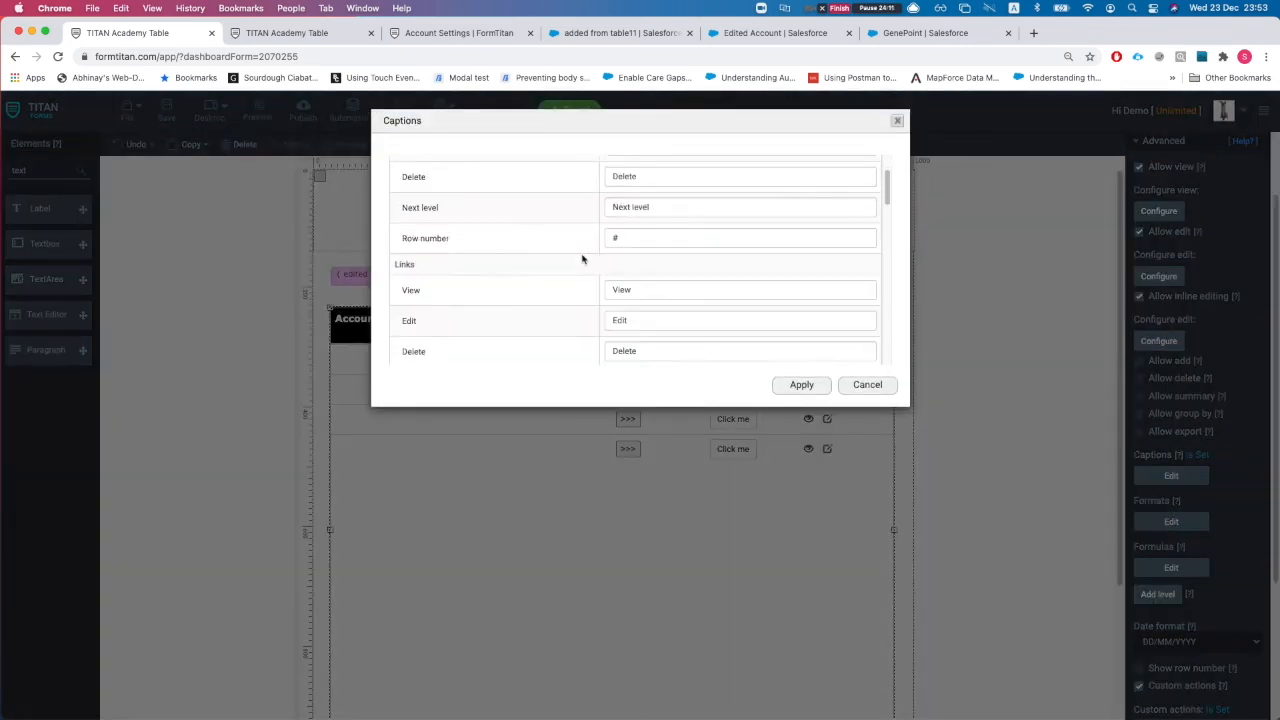
{"action": "scroll", "coordinate": [650, 293], "scroll_direction": "down", "scroll_amount": 10}
{"action": "scroll", "coordinate": [614, 290], "scroll_direction": "up", "scroll_amount": 15}
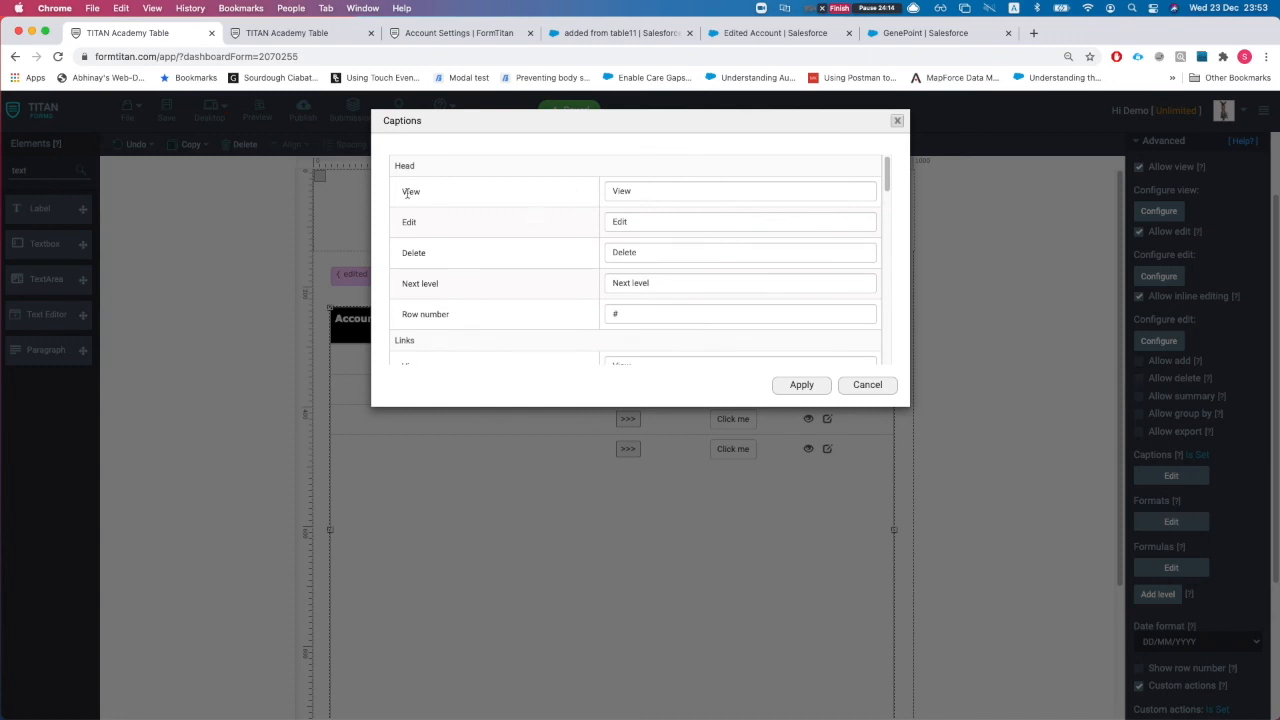
Step: Review the View, Edit, Next level and Previous Level captions, then cancel unchanged
{"action": "double_click", "coordinate": [644, 190]}
{"action": "double_click", "coordinate": [646, 221]}
{"action": "left_click_drag", "start_coordinate": [409, 284], "coordinate": [461, 286]}
{"action": "double_click", "coordinate": [677, 283]}
{"action": "scroll", "coordinate": [558, 321], "scroll_direction": "down", "scroll_amount": 3}
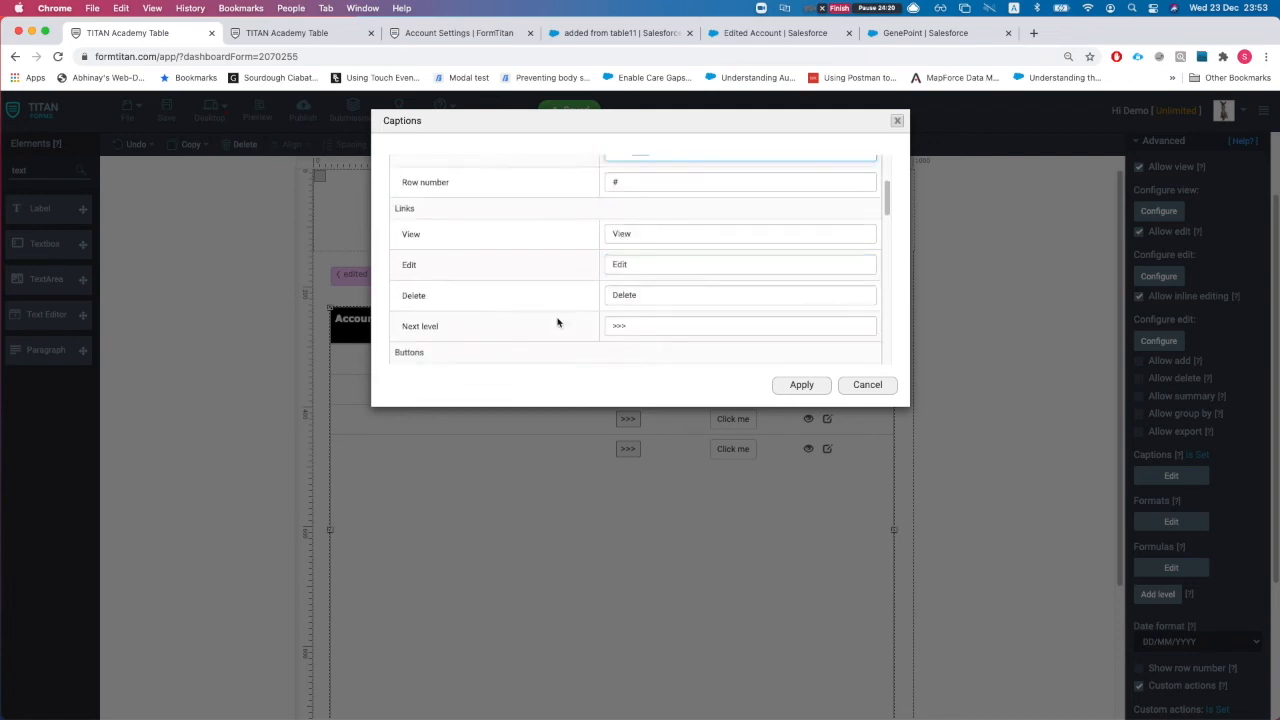
{"action": "scroll", "coordinate": [600, 268], "scroll_direction": "down", "scroll_amount": 5}
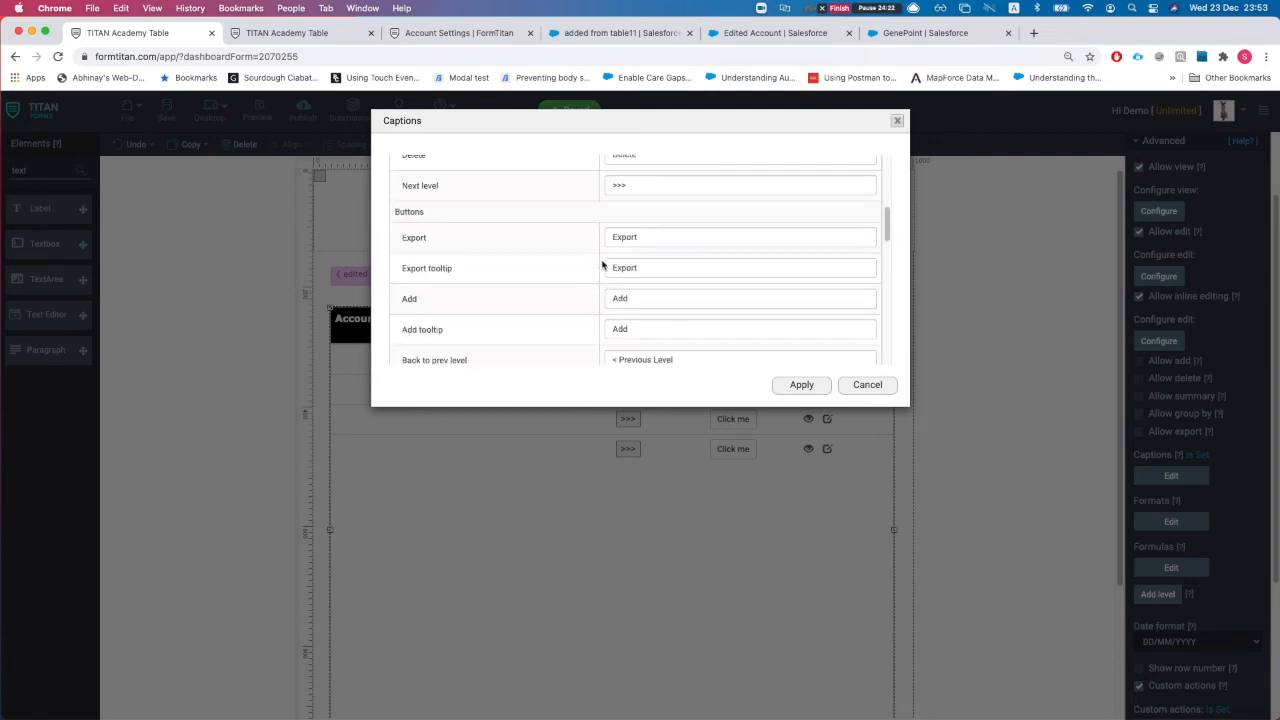
{"action": "scroll", "coordinate": [662, 295], "scroll_direction": "down", "scroll_amount": 4}
{"action": "scroll", "coordinate": [662, 295], "scroll_direction": "up", "scroll_amount": 2}
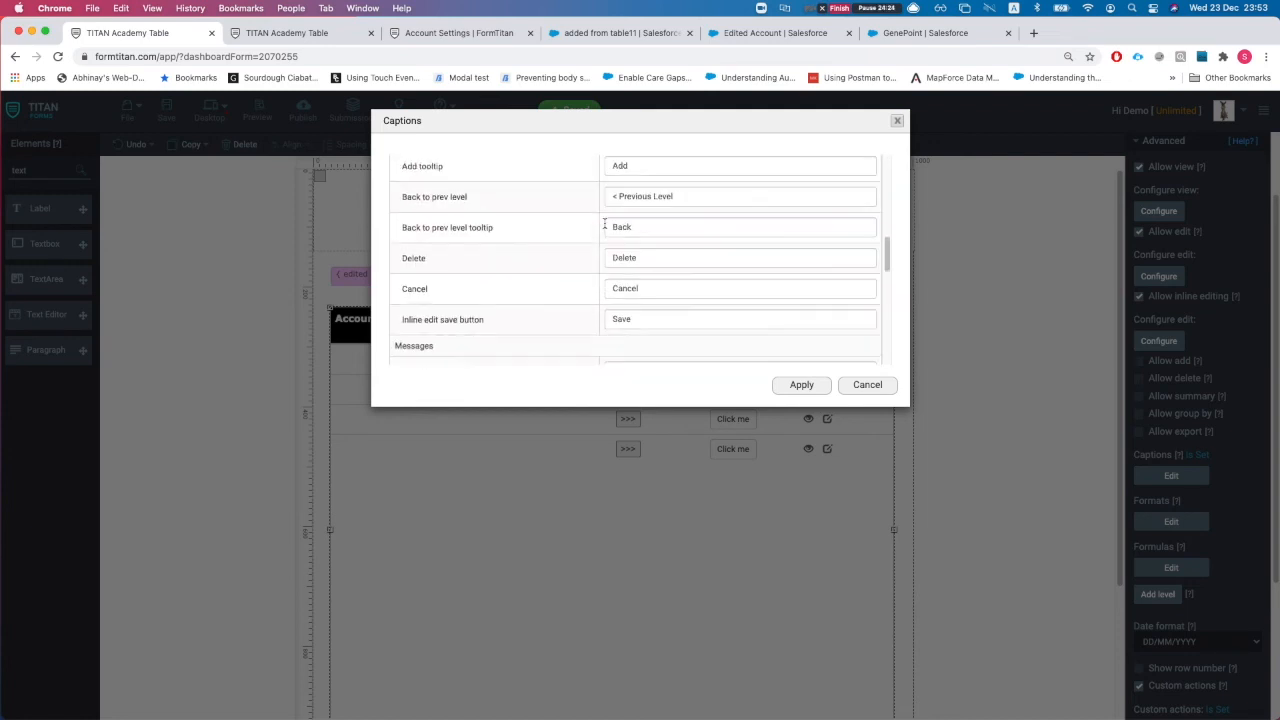
{"action": "triple_click", "coordinate": [633, 214]}
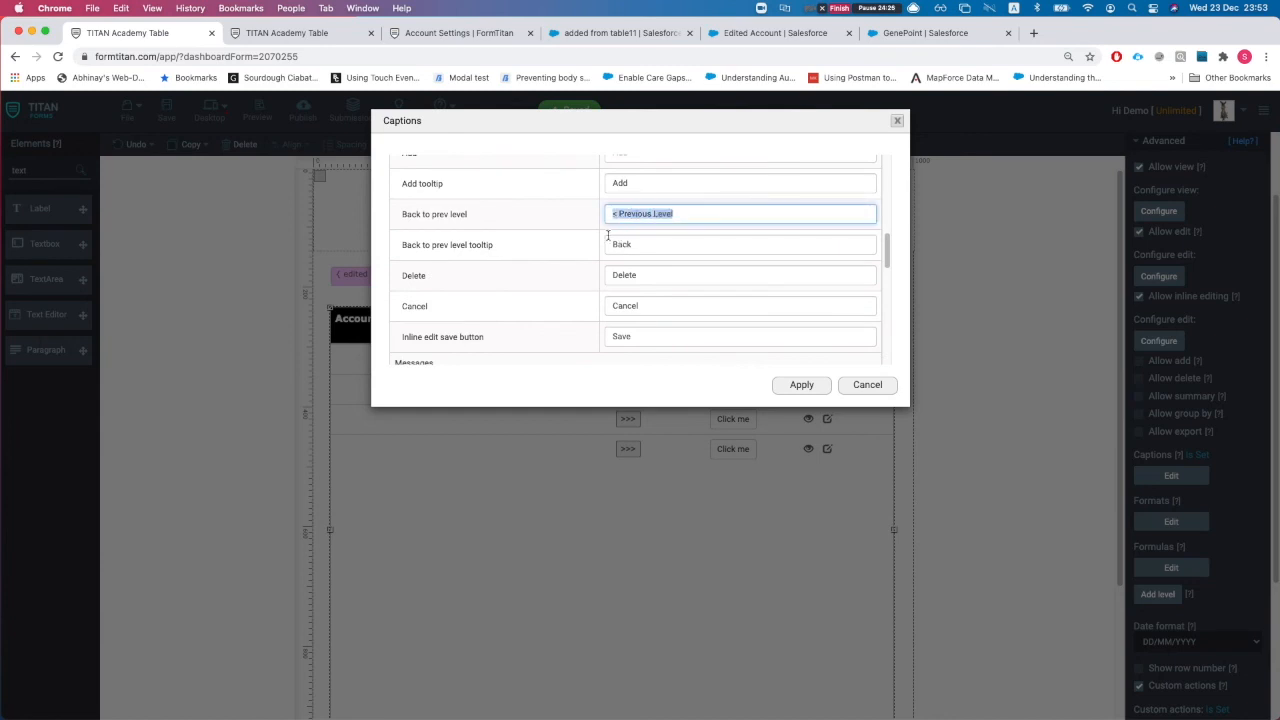
{"action": "scroll", "coordinate": [620, 310], "scroll_direction": "down", "scroll_amount": 1}
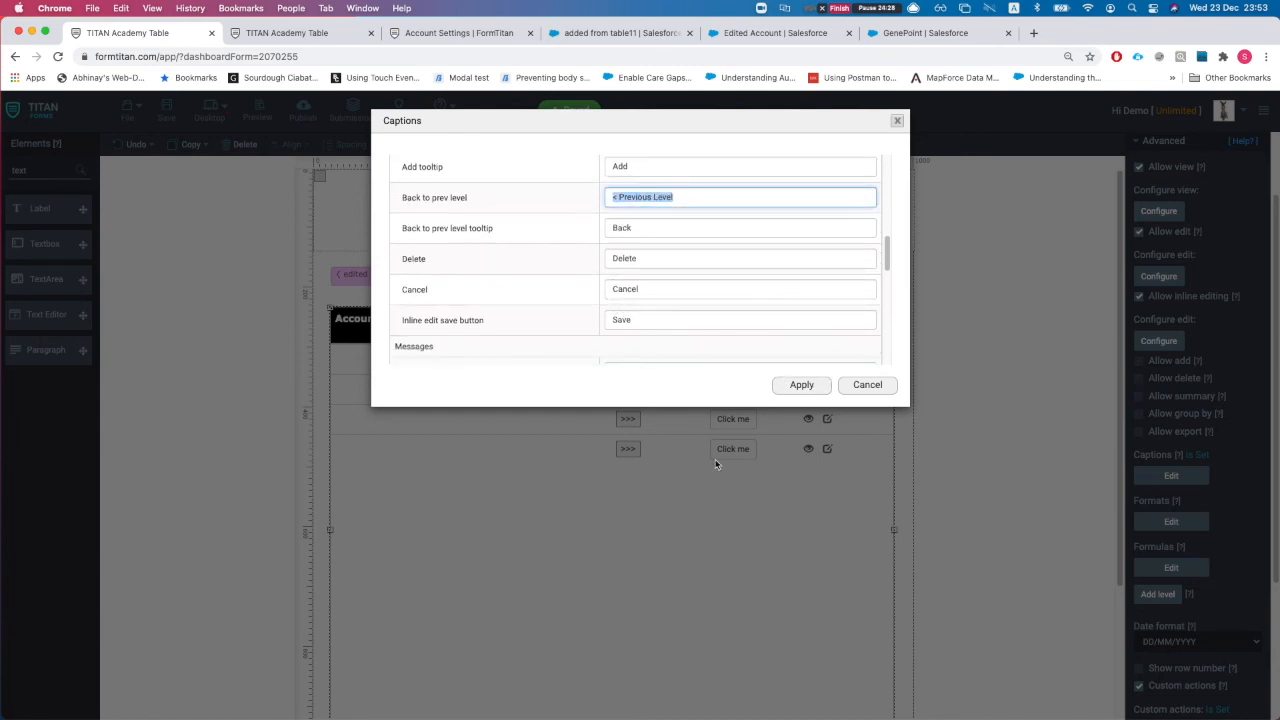
{"action": "scroll", "coordinate": [720, 320], "scroll_direction": "down", "scroll_amount": 6}
{"action": "scroll", "coordinate": [640, 320], "scroll_direction": "down", "scroll_amount": 1}
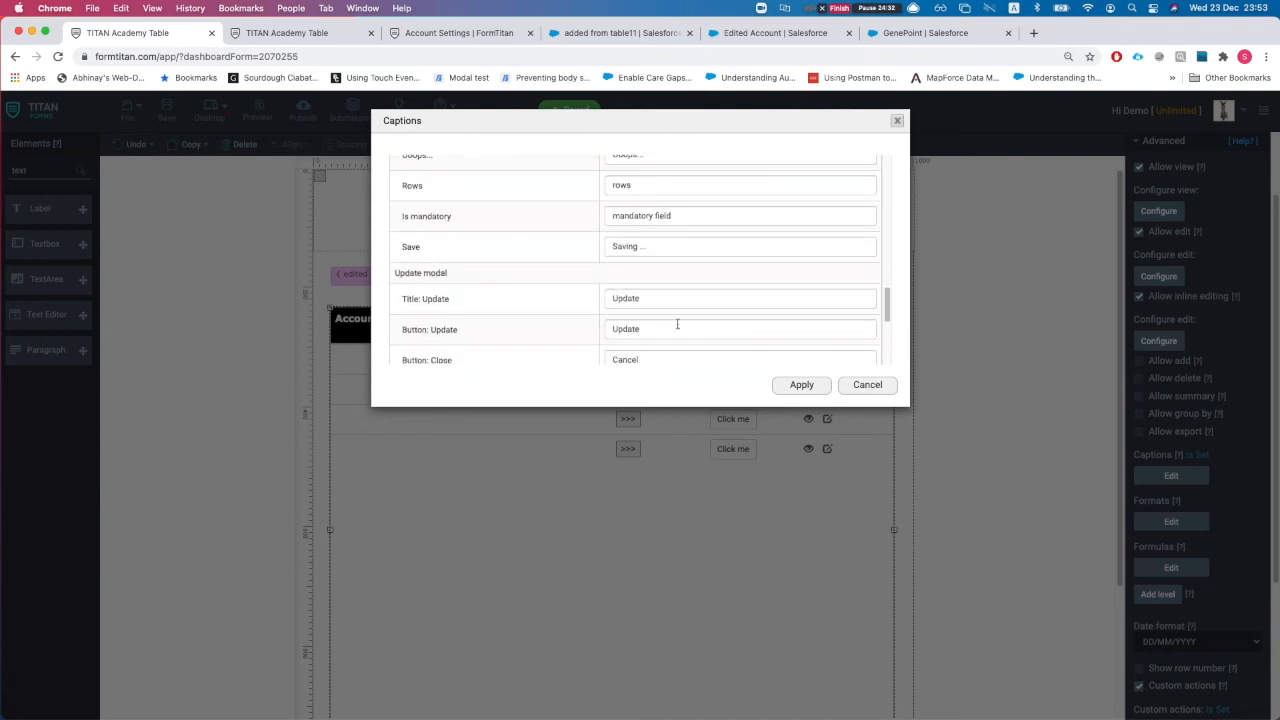
{"action": "scroll", "coordinate": [636, 330], "scroll_direction": "down", "scroll_amount": 5}
{"action": "left_click", "coordinate": [866, 388]}
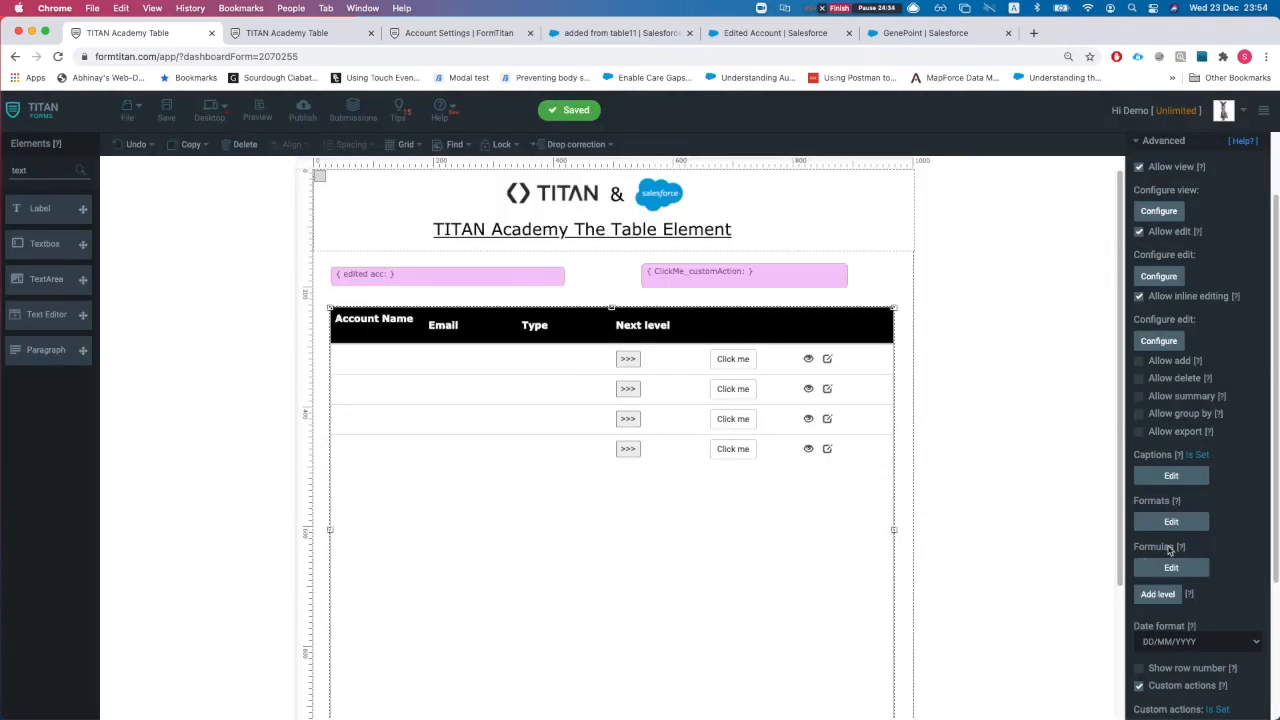
{"action": "left_click", "coordinate": [1169, 520]}
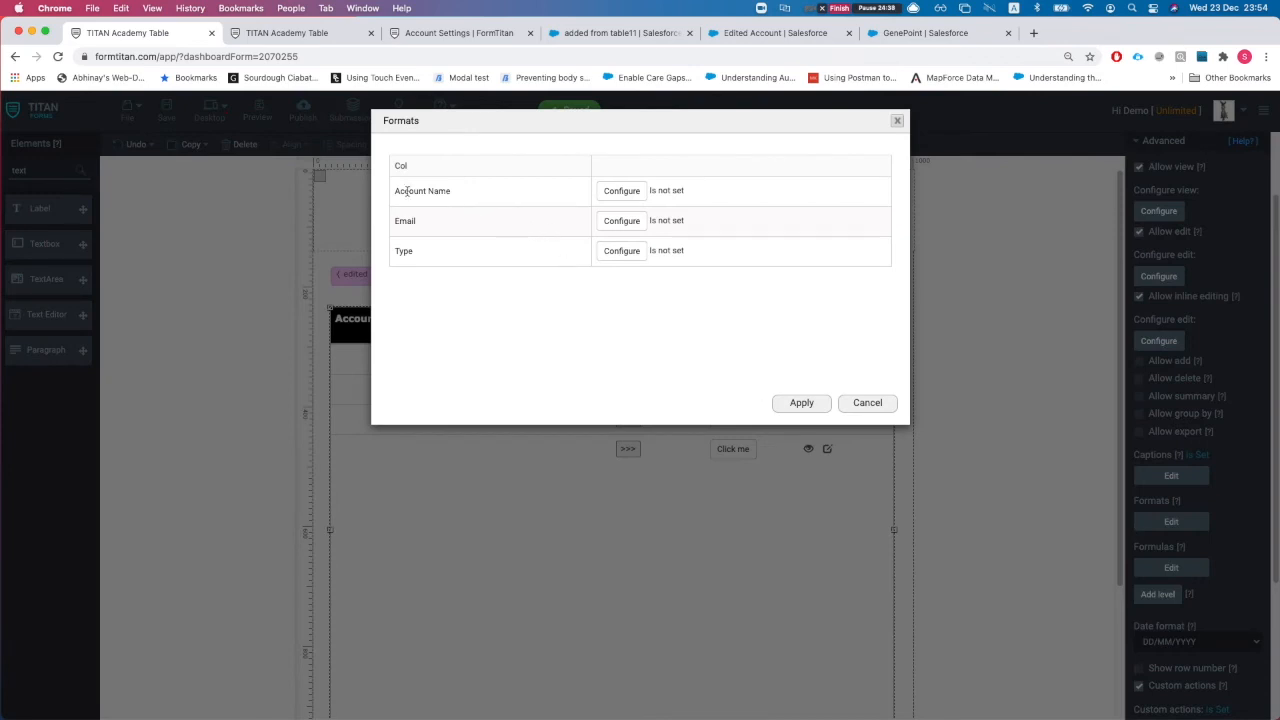
{"action": "left_click", "coordinate": [621, 221]}
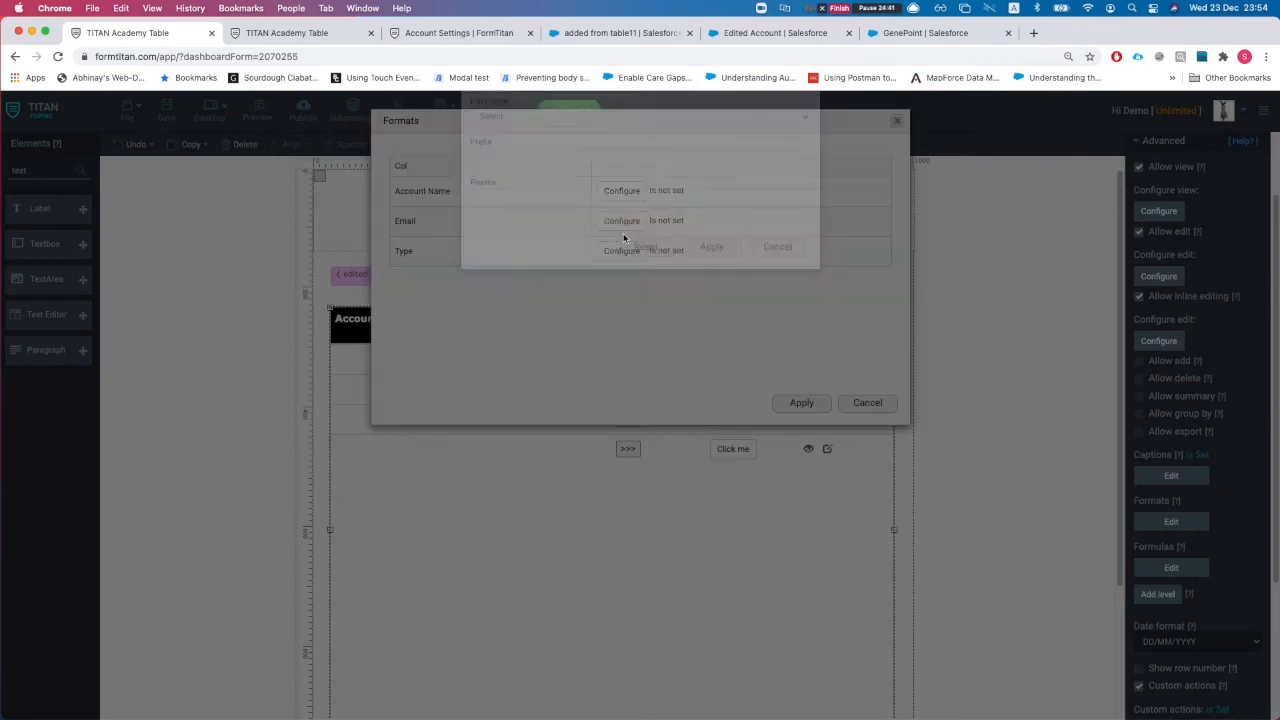
{"action": "left_click", "coordinate": [511, 166]}
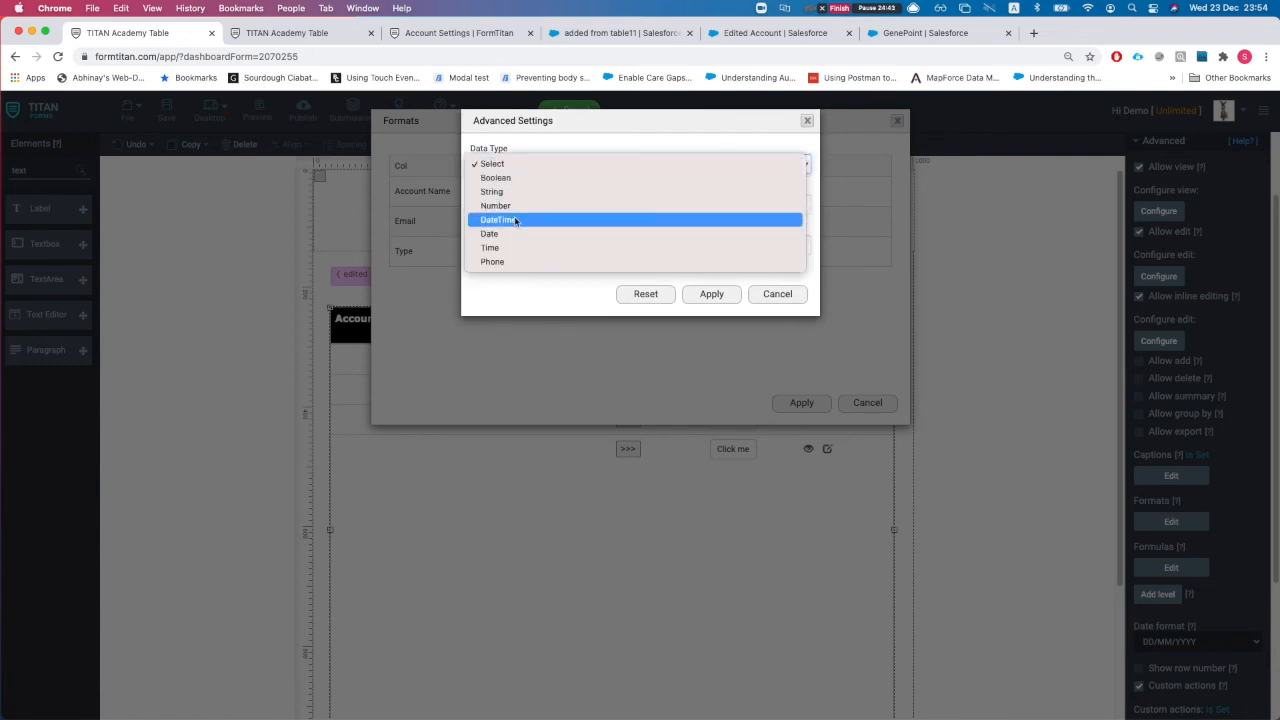
{"action": "left_click", "coordinate": [510, 206]}
{"action": "left_click", "coordinate": [506, 205]}
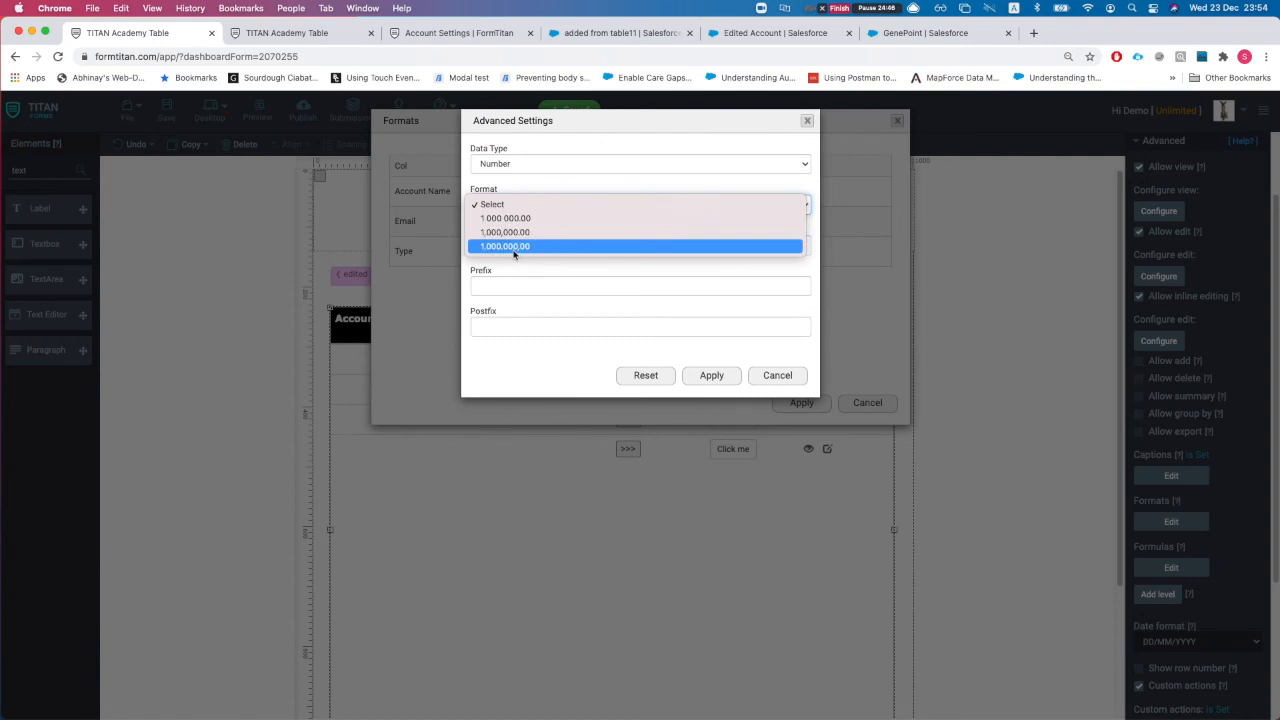
{"action": "left_click", "coordinate": [511, 247]}
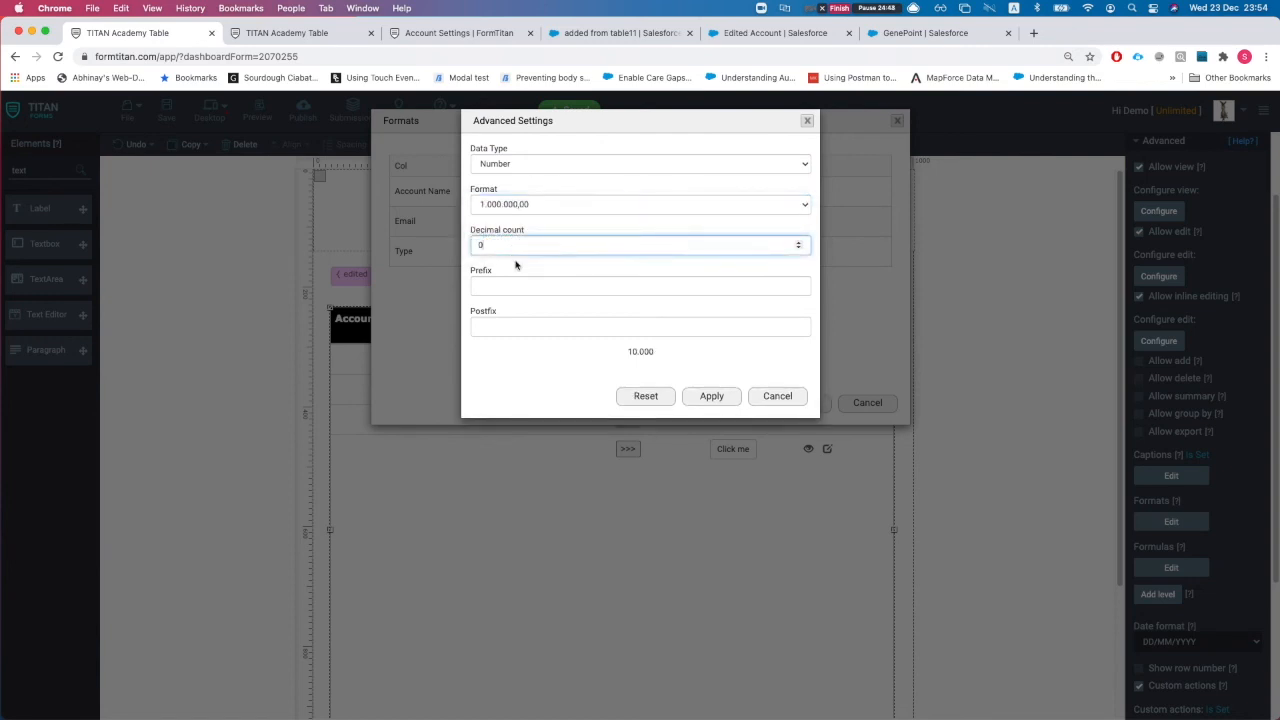
{"action": "left_click", "coordinate": [511, 206]}
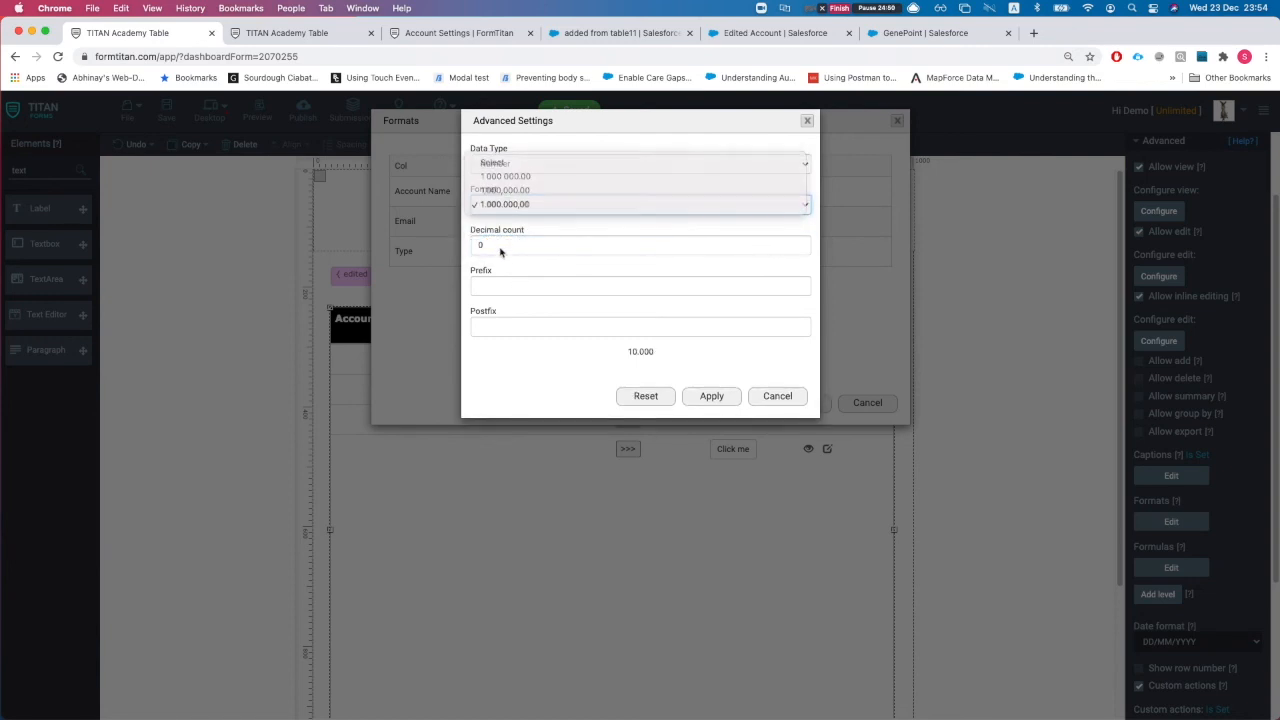
{"action": "left_click", "coordinate": [501, 249]}
{"action": "left_click", "coordinate": [496, 286]}
{"action": "left_click", "coordinate": [494, 329]}
{"action": "left_click", "coordinate": [501, 283]}
{"action": "type", "text": "USD"}
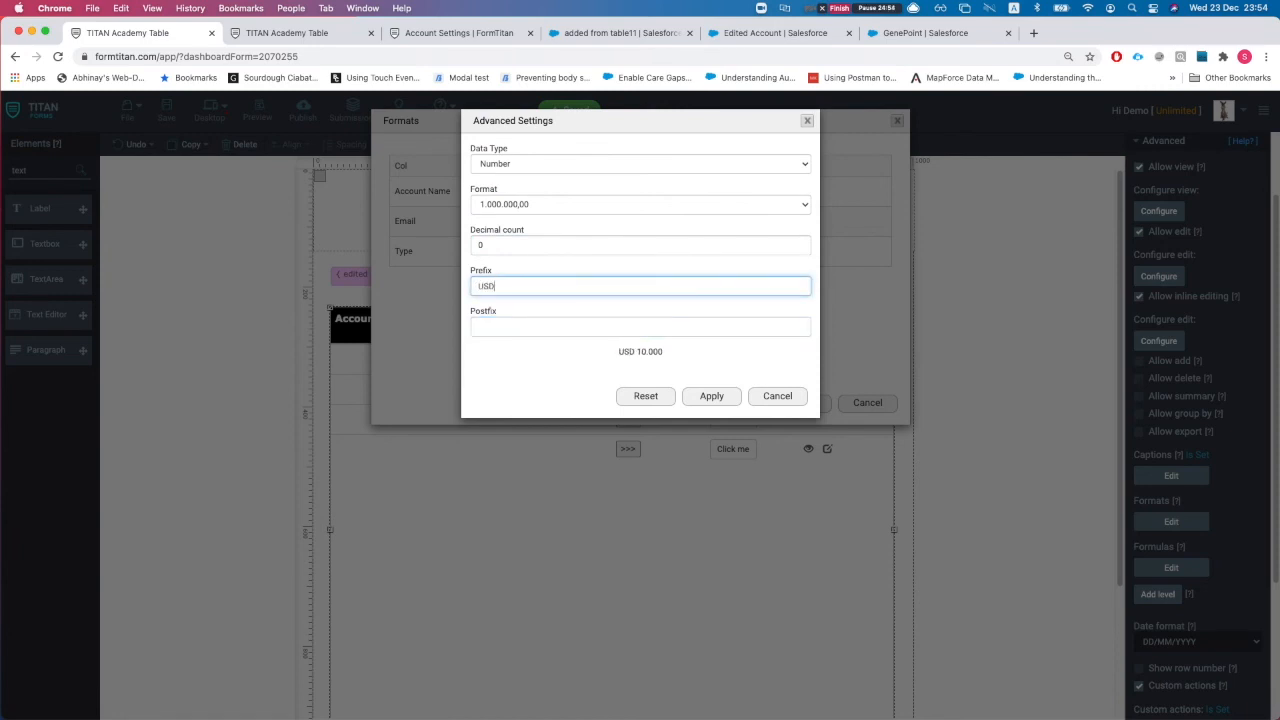
{"action": "left_click_drag", "start_coordinate": [620, 350], "coordinate": [675, 364]}
{"action": "left_click", "coordinate": [633, 374]}
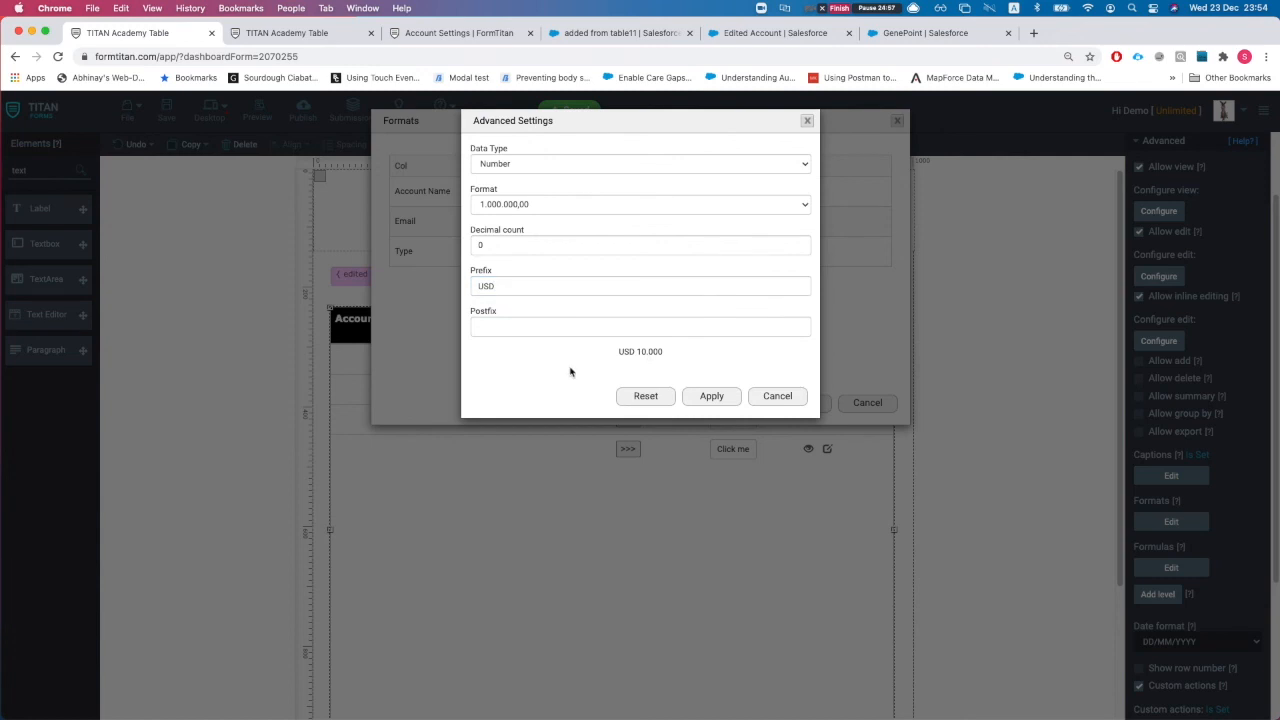
{"action": "left_click", "coordinate": [540, 162]}
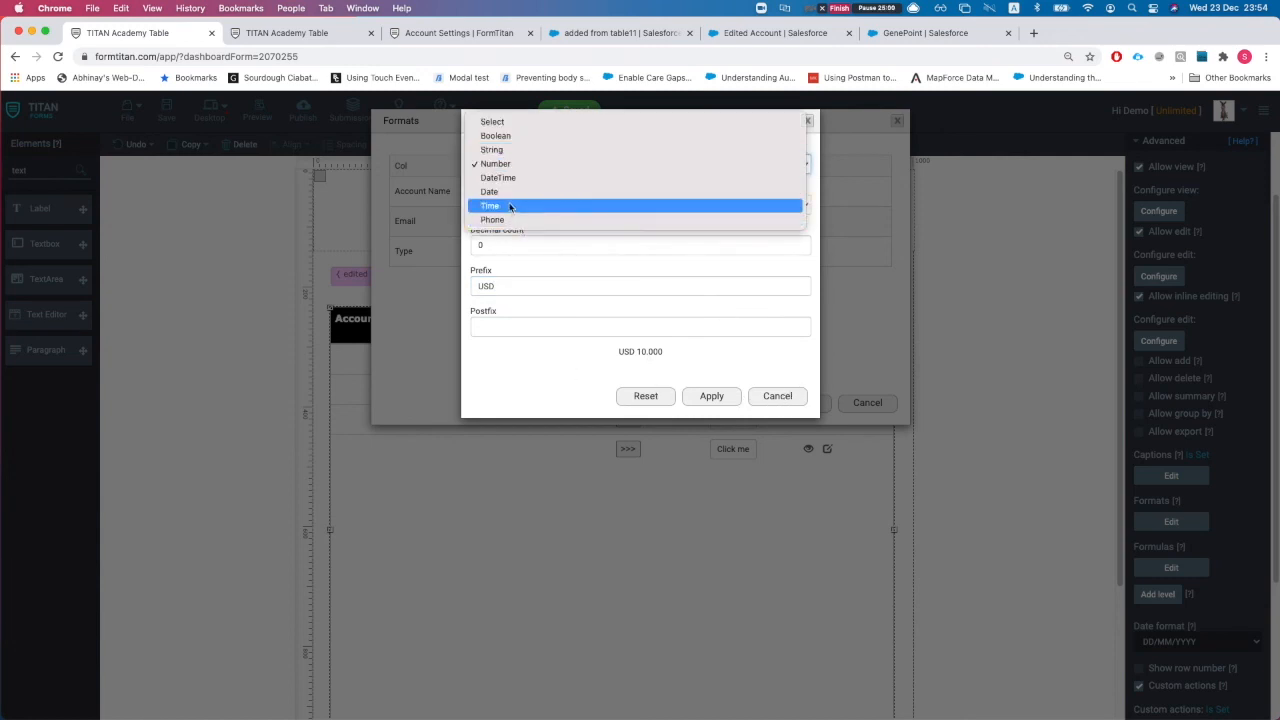
{"action": "left_click", "coordinate": [510, 207]}
{"action": "left_click", "coordinate": [498, 204]}
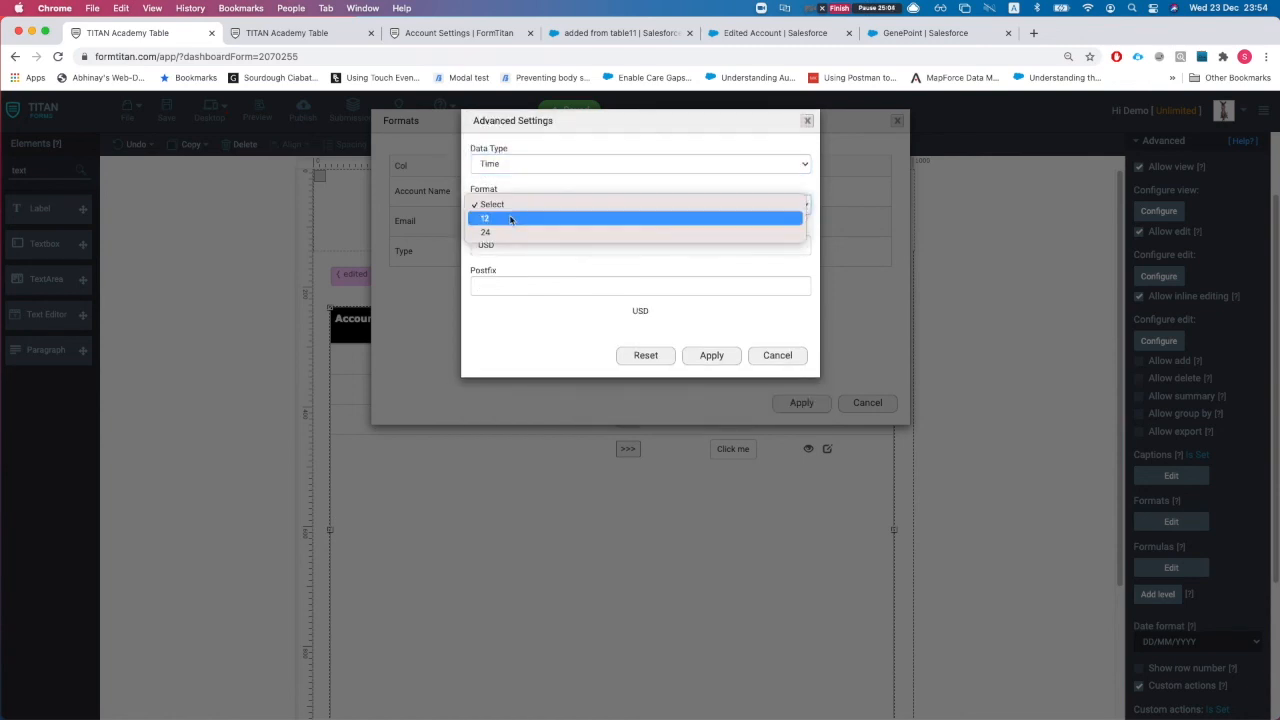
{"action": "left_click", "coordinate": [490, 162]}
{"action": "left_click", "coordinate": [494, 166]}
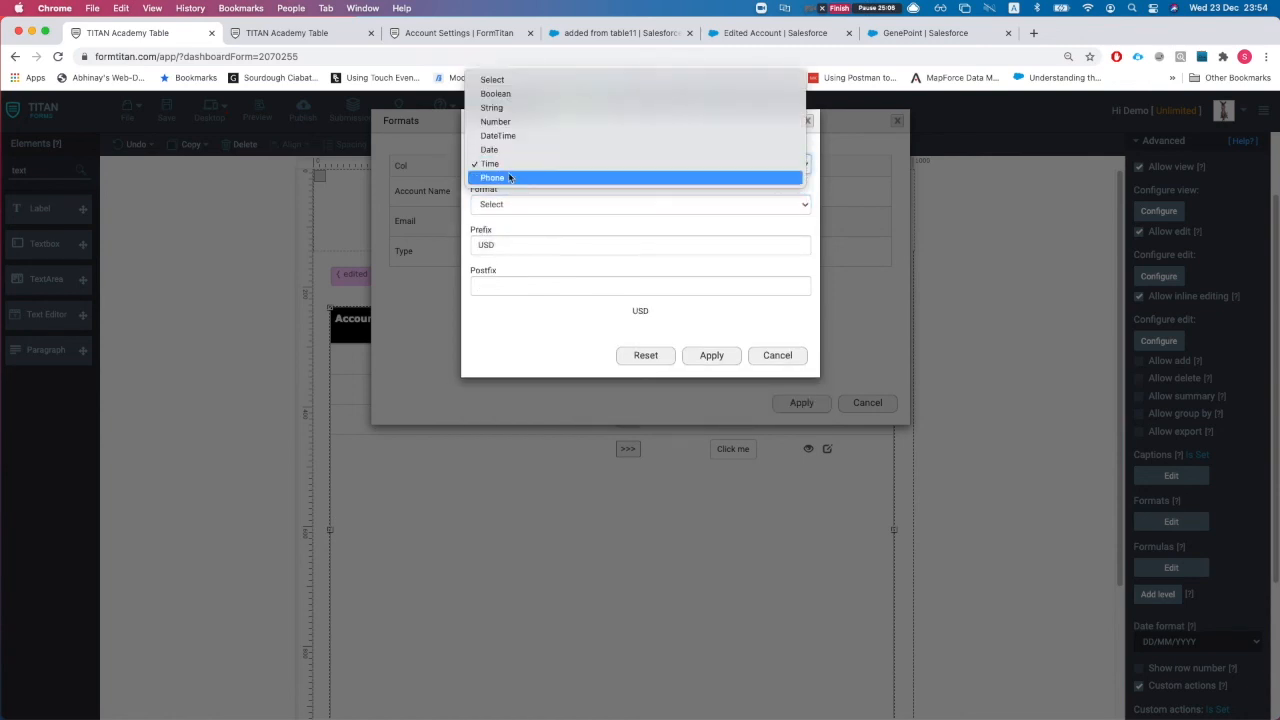
{"action": "left_click", "coordinate": [775, 358]}
{"action": "left_click", "coordinate": [769, 360]}
{"action": "left_click", "coordinate": [864, 400]}
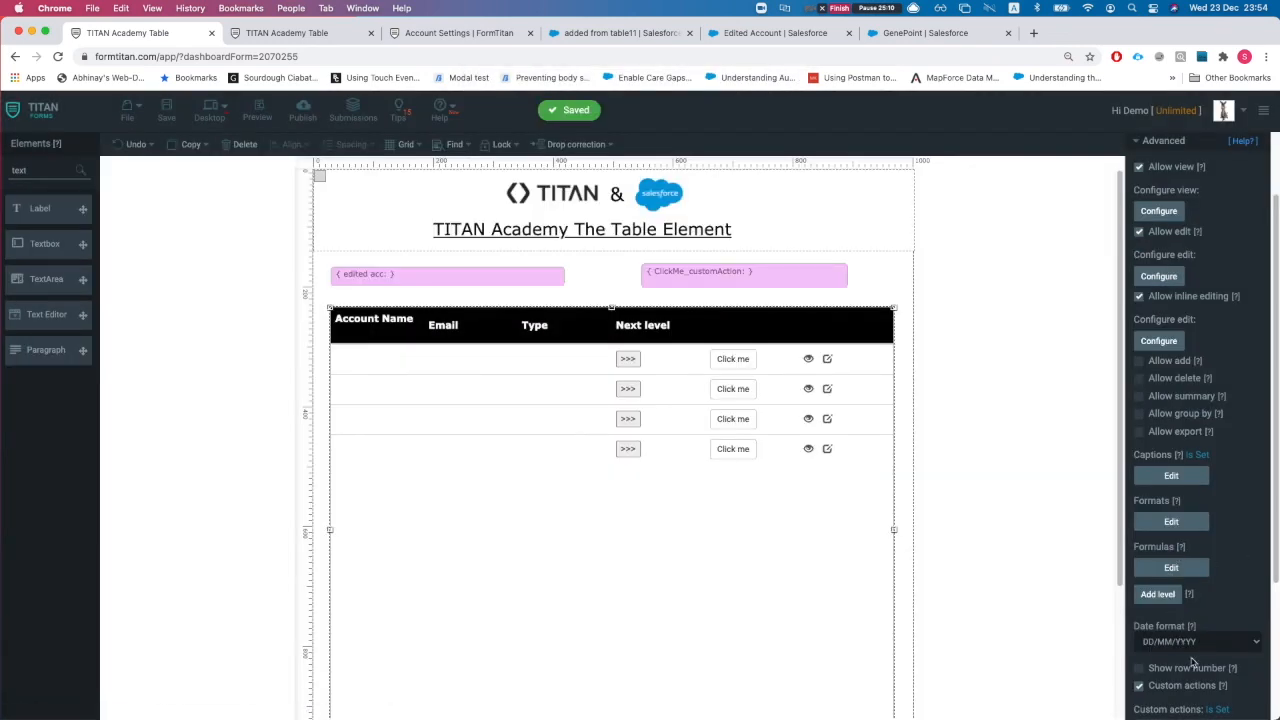
{"action": "left_click", "coordinate": [1194, 650]}
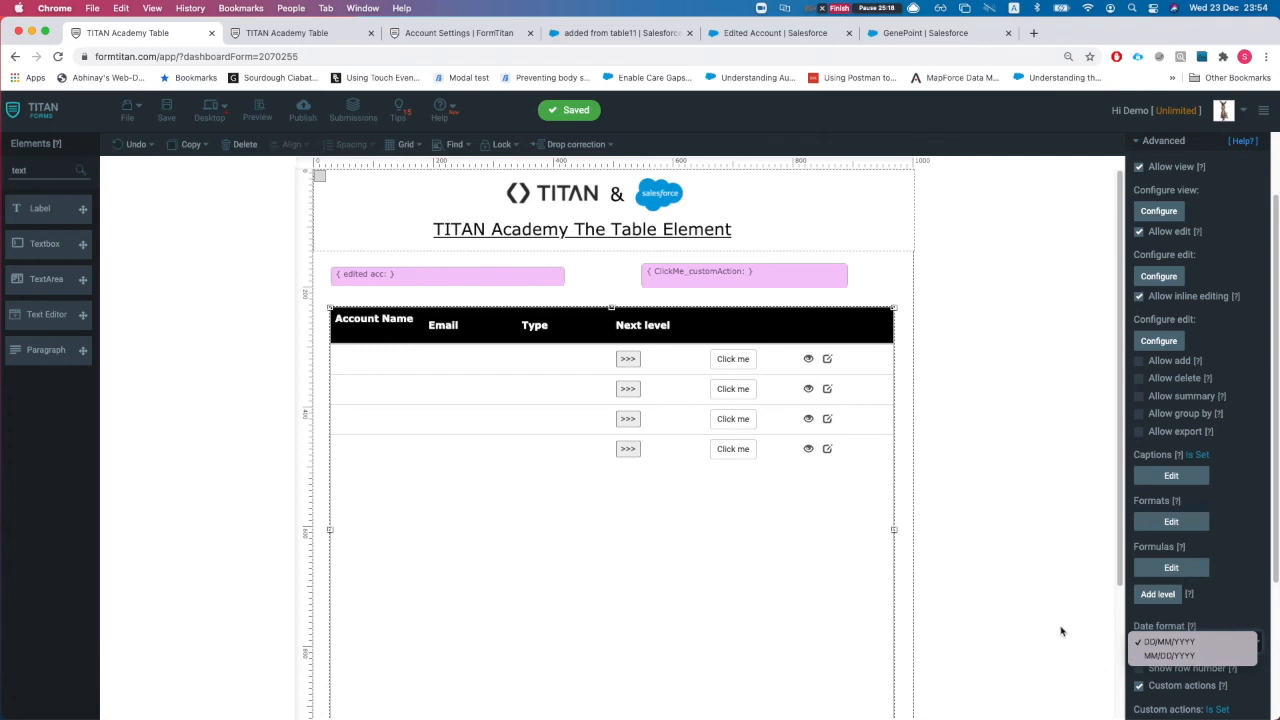
Step: Leave the Date format at DD/MM/YYYY and collapse the Account table's Advanced section
{"action": "left_click", "coordinate": [1168, 642]}
{"action": "scroll", "coordinate": [1200, 650], "scroll_direction": "down", "scroll_amount": 2}
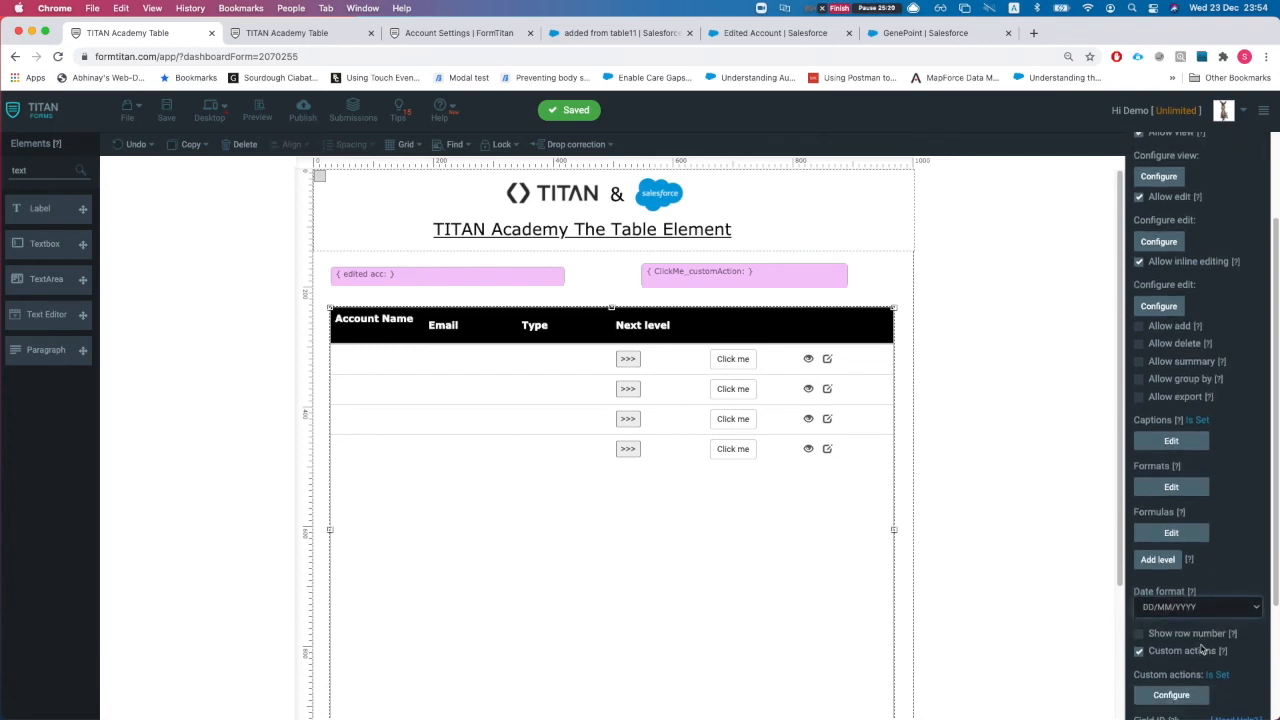
{"action": "left_click", "coordinate": [876, 8]}
{"action": "scroll", "coordinate": [1190, 160], "scroll_direction": "up", "scroll_amount": 3}
{"action": "left_click", "coordinate": [1163, 234]}
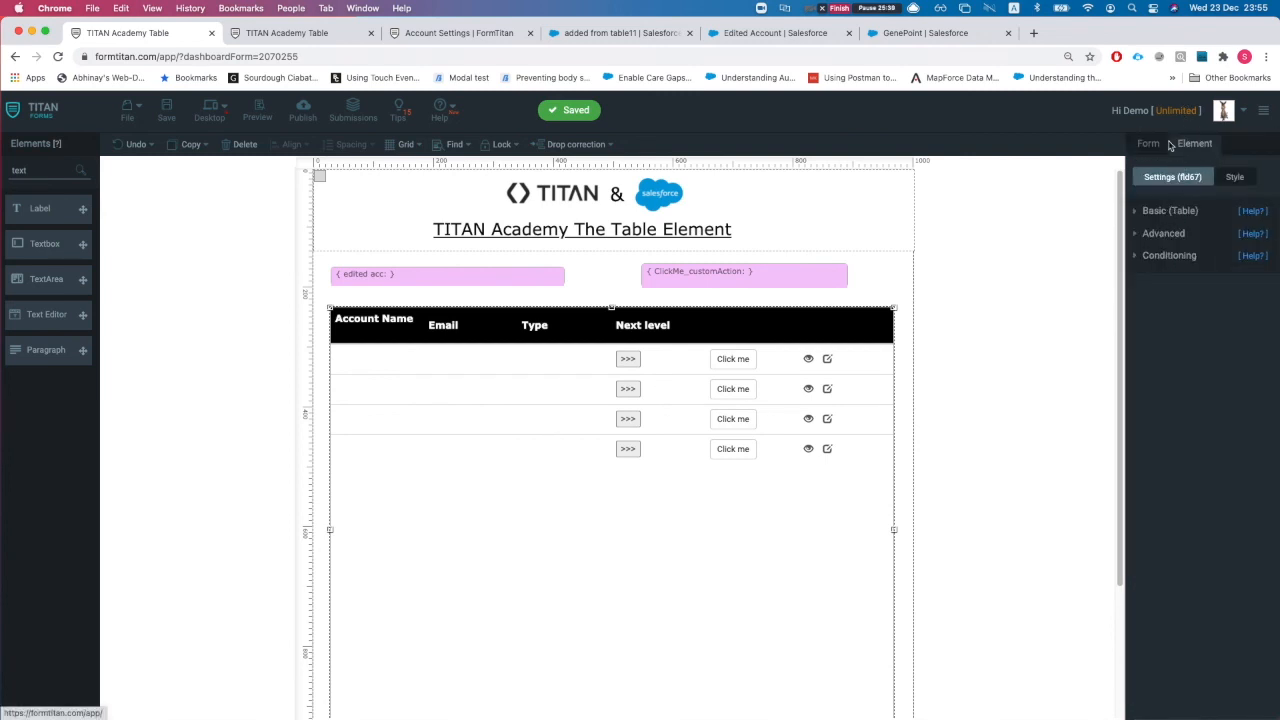
Step: Add a new Get From Salesforce entry with Contact as the object
{"action": "left_click", "coordinate": [1150, 143]}
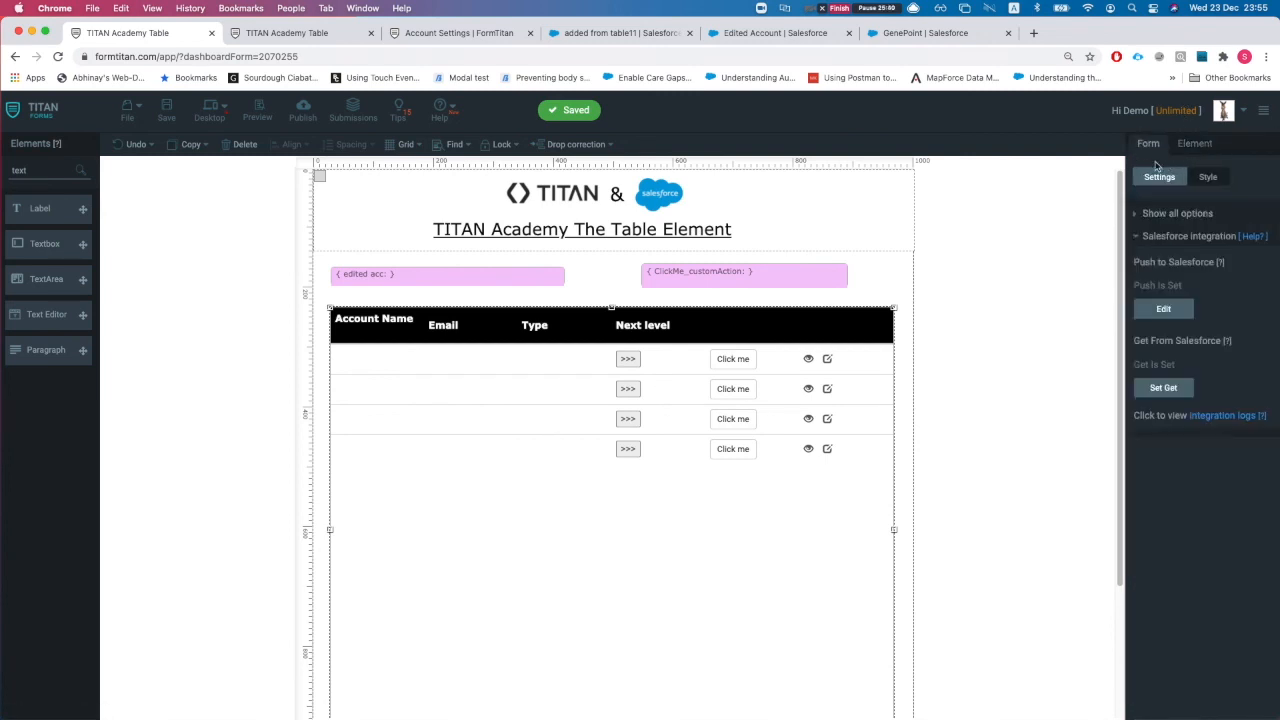
{"action": "left_click", "coordinate": [1163, 387]}
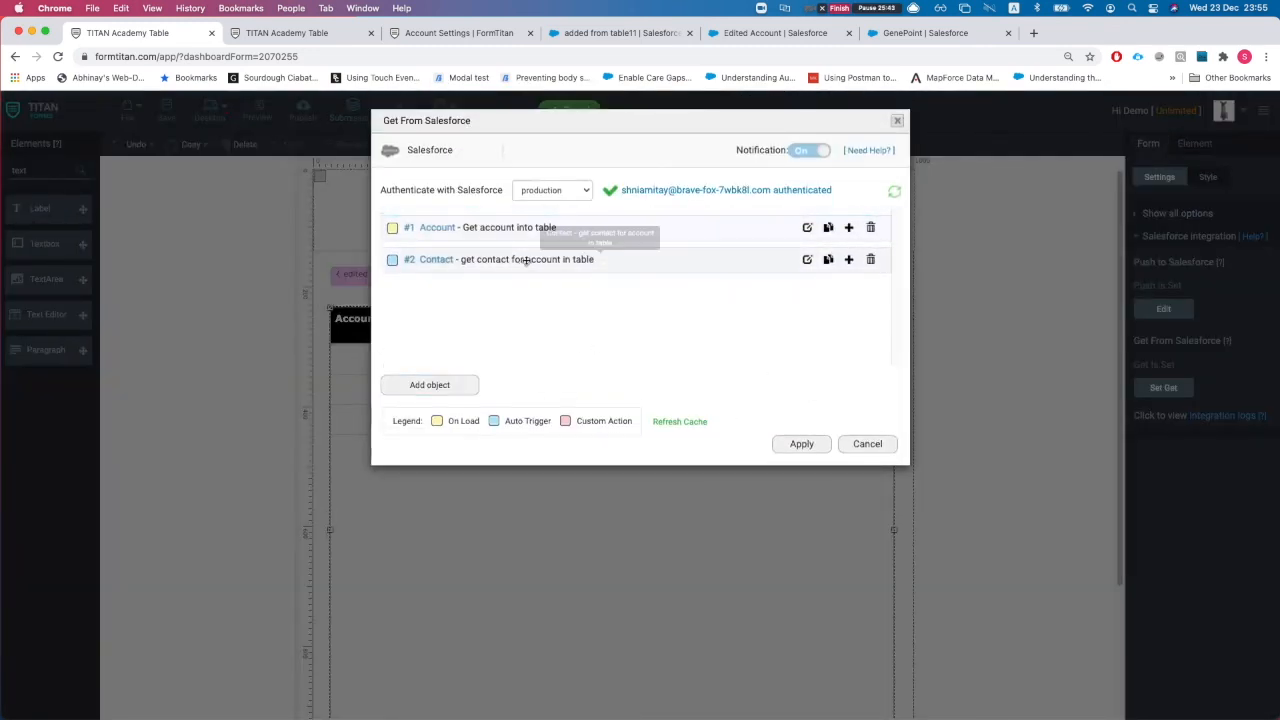
{"action": "left_click", "coordinate": [458, 386]}
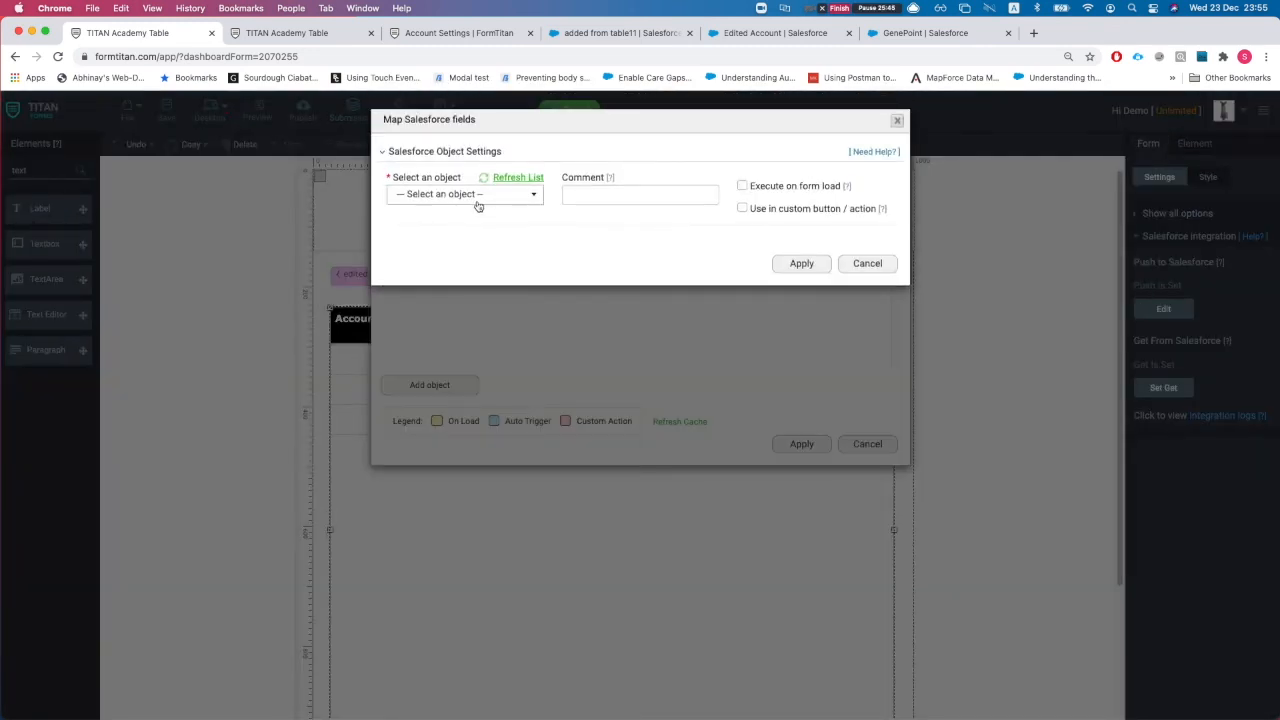
{"action": "left_click", "coordinate": [477, 196]}
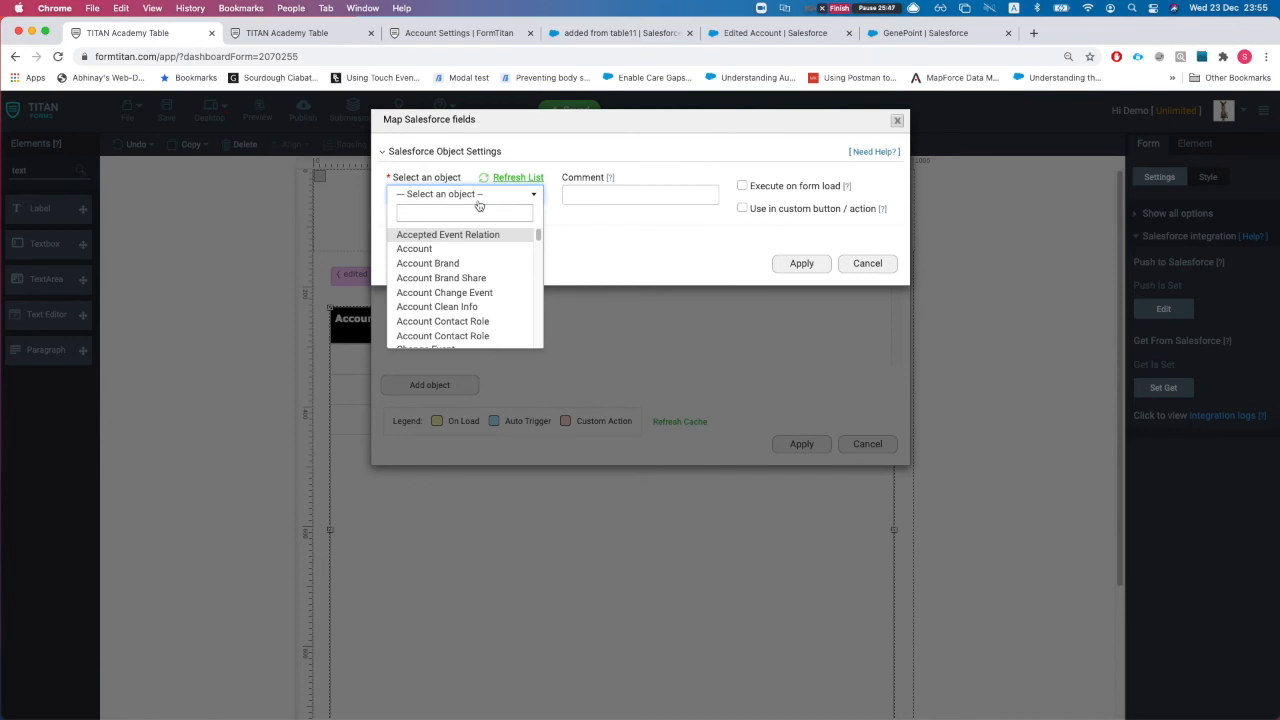
{"action": "type", "text": "cctna"}
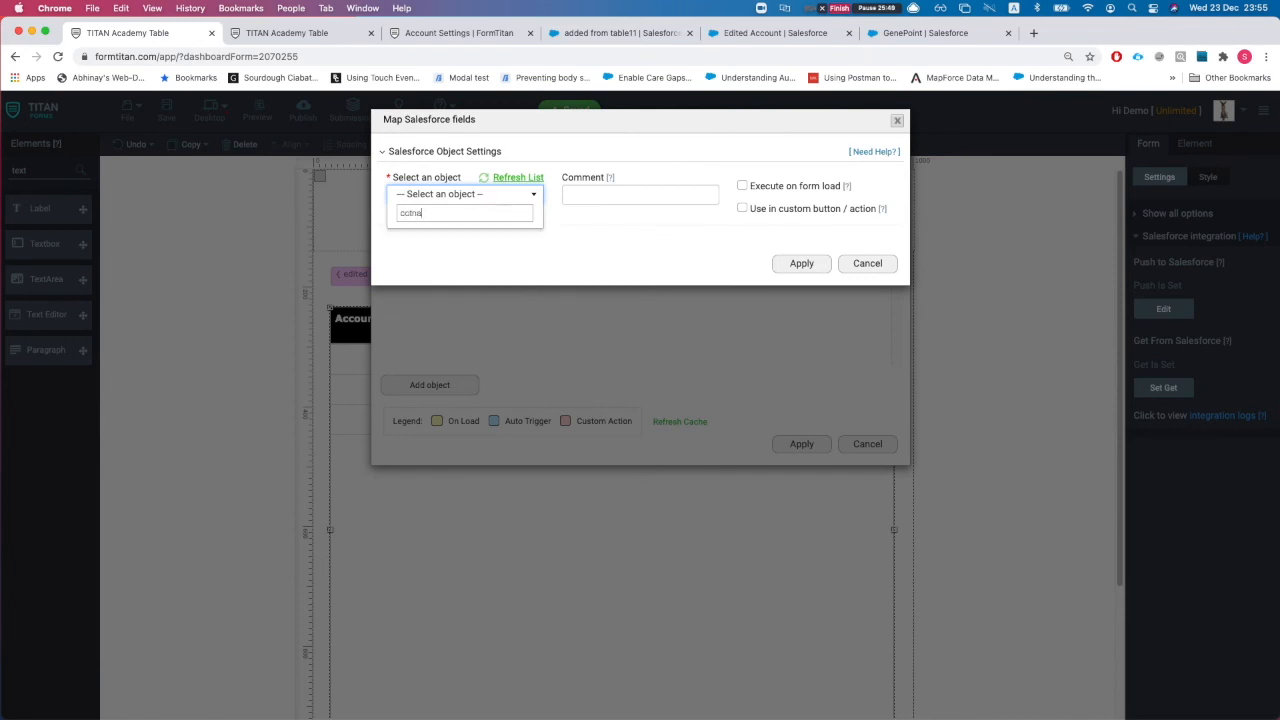
{"action": "key", "text": "BackSpace"}
{"action": "type", "text": "nta"}
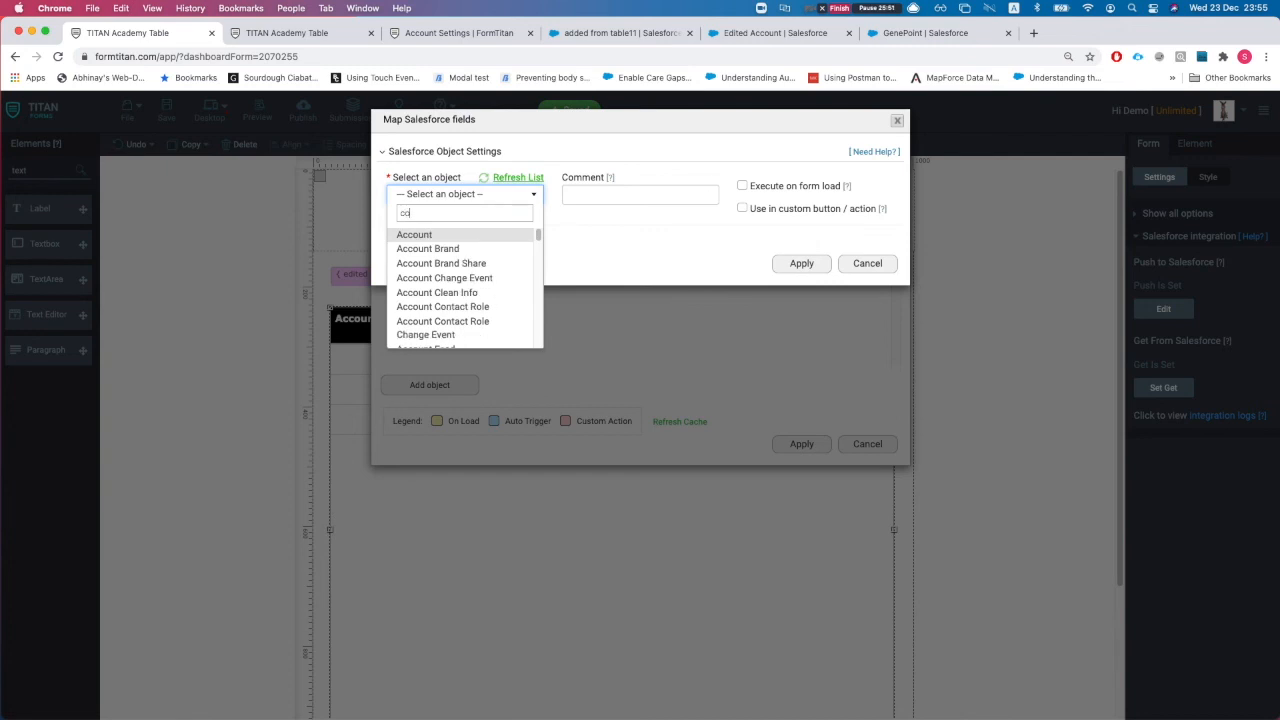
{"action": "key", "text": "Down"}
{"action": "key", "text": "Down"}
{"action": "key", "text": "Down"}
{"action": "key", "text": "Down"}
{"action": "key", "text": "Return"}
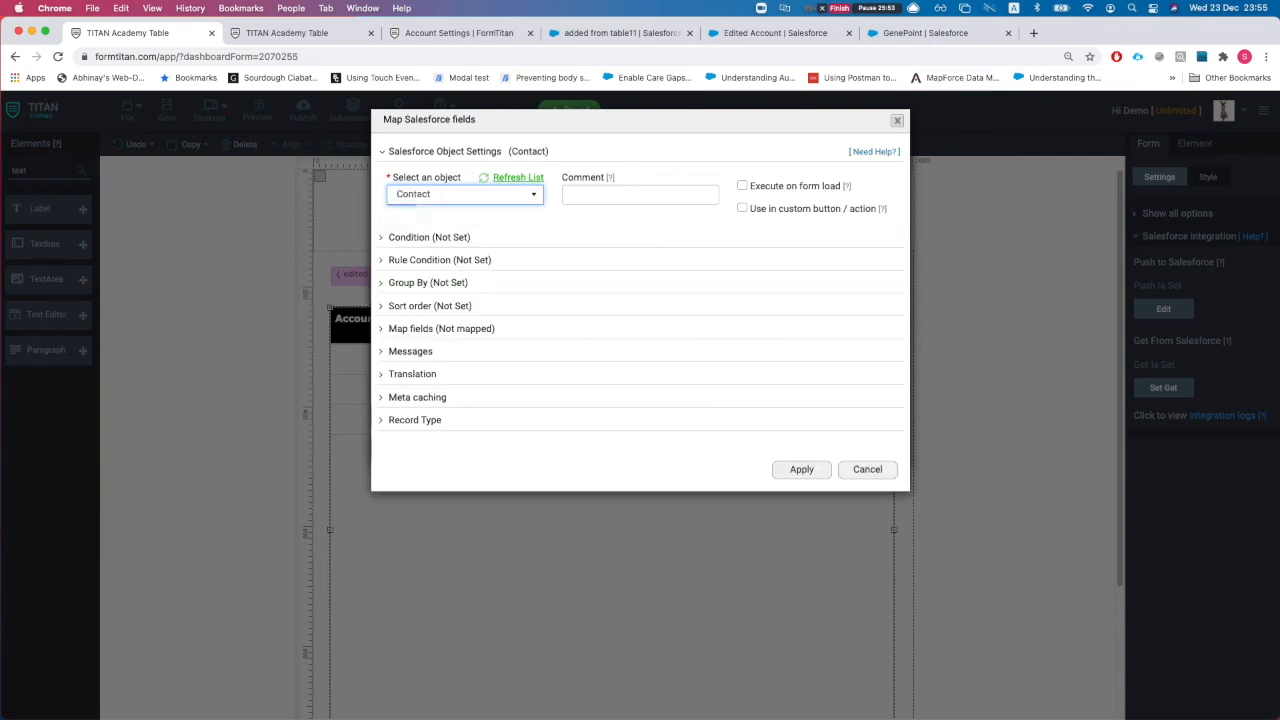
Step: Comment the Contact get 'get', run it on form load, and fetch All records up to 500
{"action": "left_click", "coordinate": [601, 190]}
{"action": "type", "text": "get all contacts with accid"}
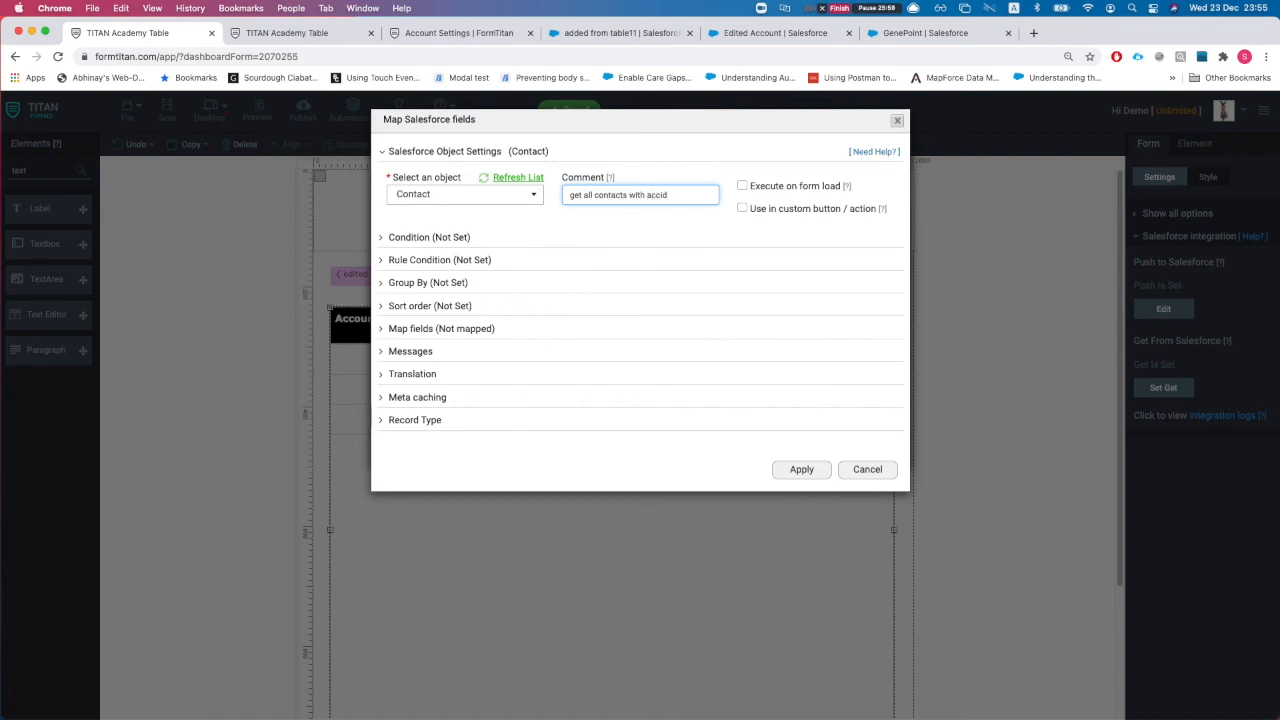
{"action": "left_click", "coordinate": [636, 218]}
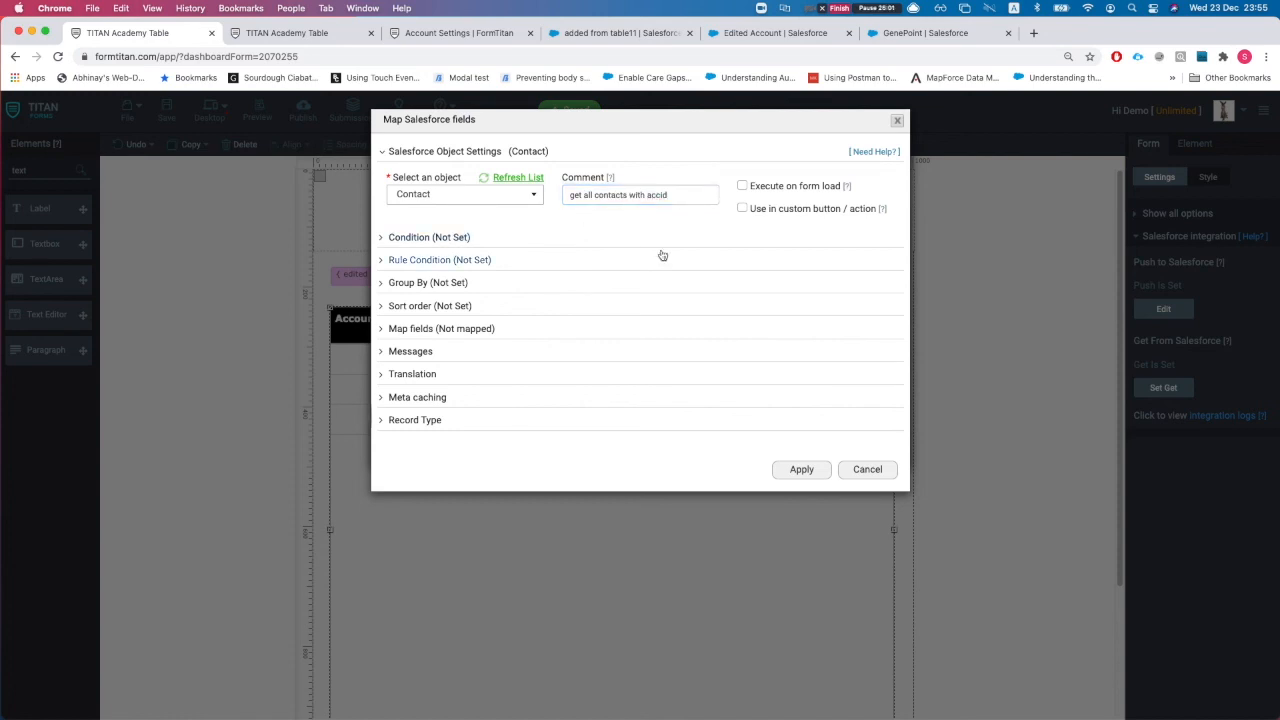
{"action": "left_click", "coordinate": [743, 187]}
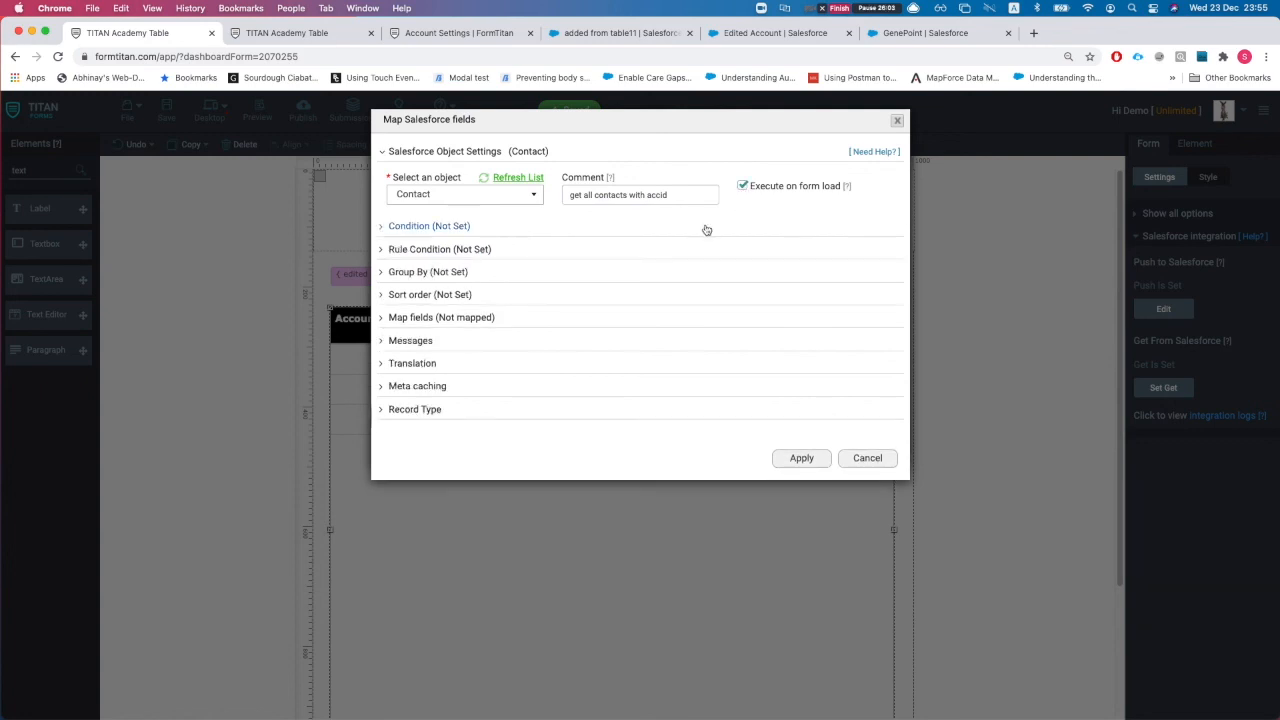
{"action": "left_click", "coordinate": [455, 235]}
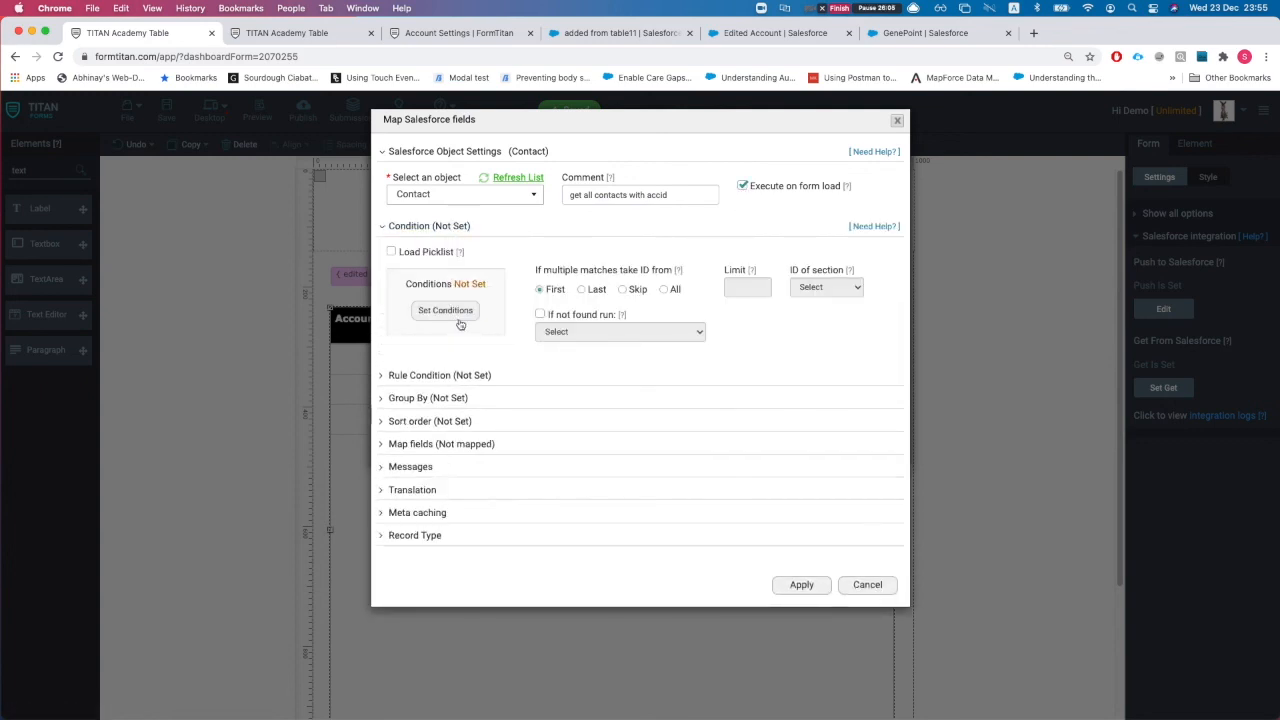
{"action": "left_click", "coordinate": [663, 290]}
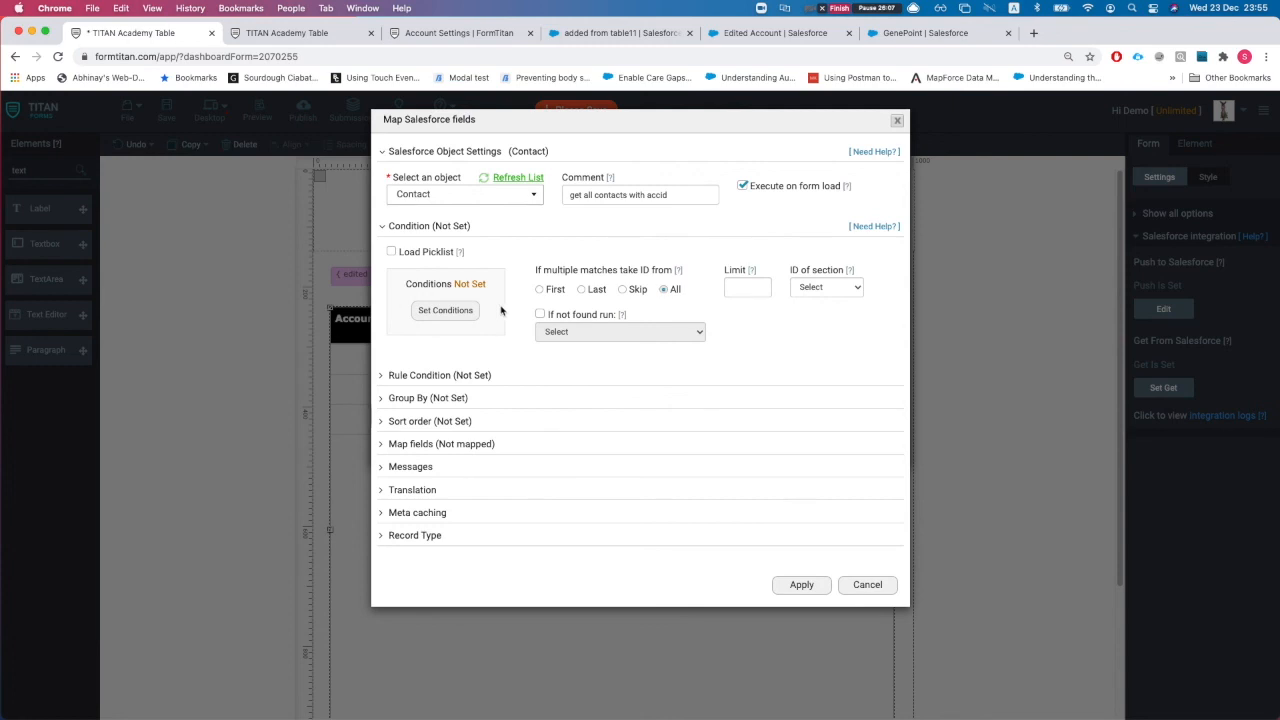
{"action": "left_click", "coordinate": [748, 290]}
Step: Add the condition Account ID Is not empty to the Contact get and save it
{"action": "left_click", "coordinate": [447, 310]}
{"action": "left_click", "coordinate": [415, 160]}
{"action": "type", "text": "account"}
{"action": "left_click", "coordinate": [380, 197]}
{"action": "left_click", "coordinate": [560, 160]}
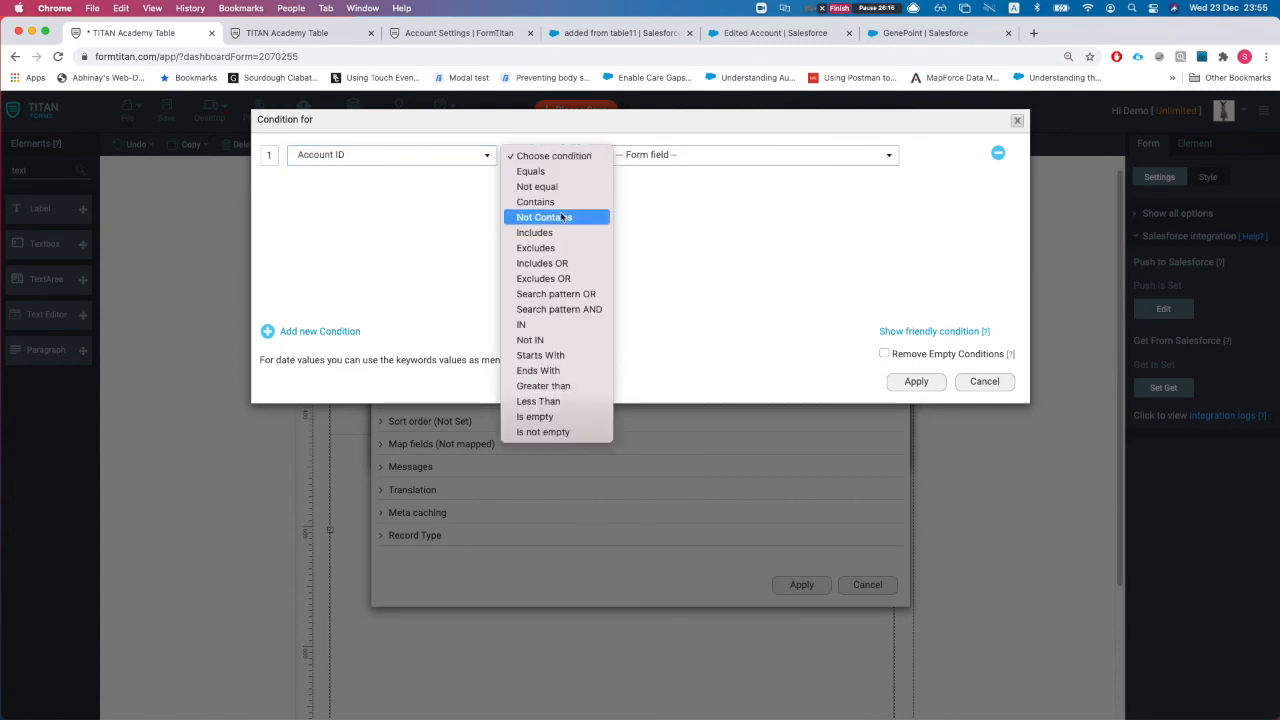
{"action": "left_click", "coordinate": [563, 432]}
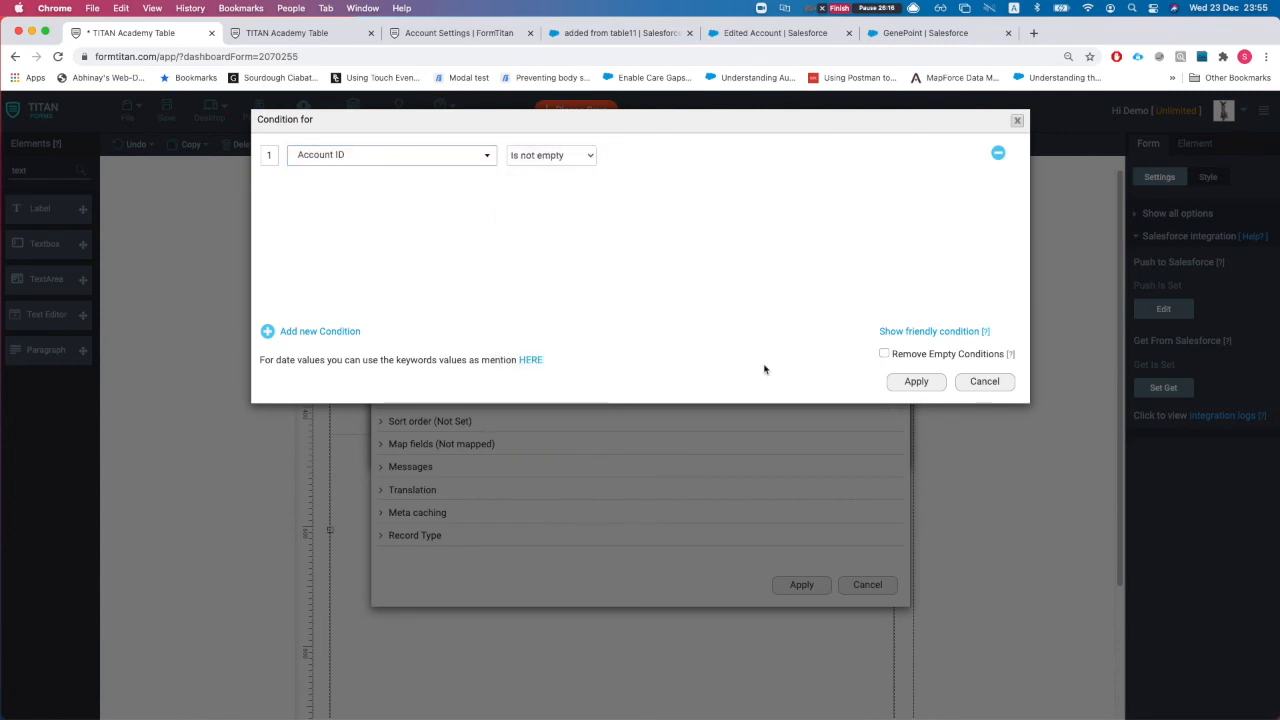
{"action": "left_click", "coordinate": [914, 381]}
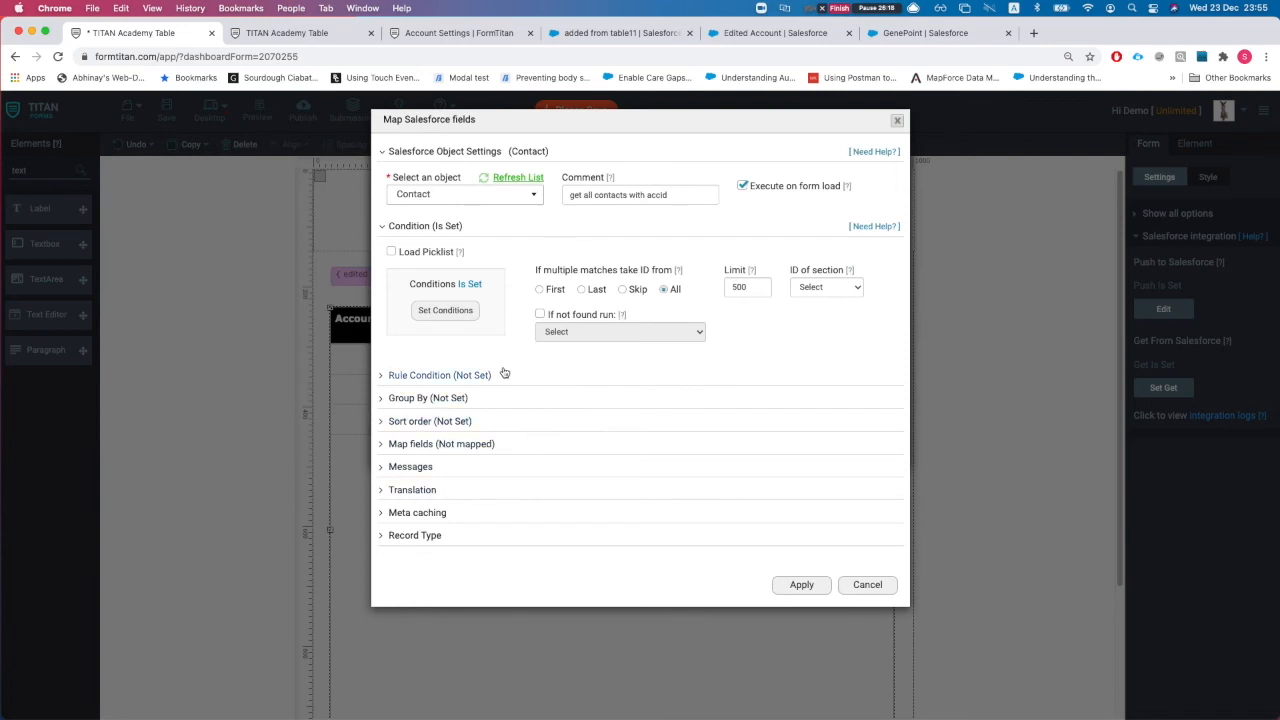
{"action": "left_click", "coordinate": [801, 584]}
Step: Accept the on-load warning and move the Account get lower in the list
{"action": "left_click_drag", "start_coordinate": [542, 236], "coordinate": [500, 162]}
{"action": "left_click", "coordinate": [634, 260]}
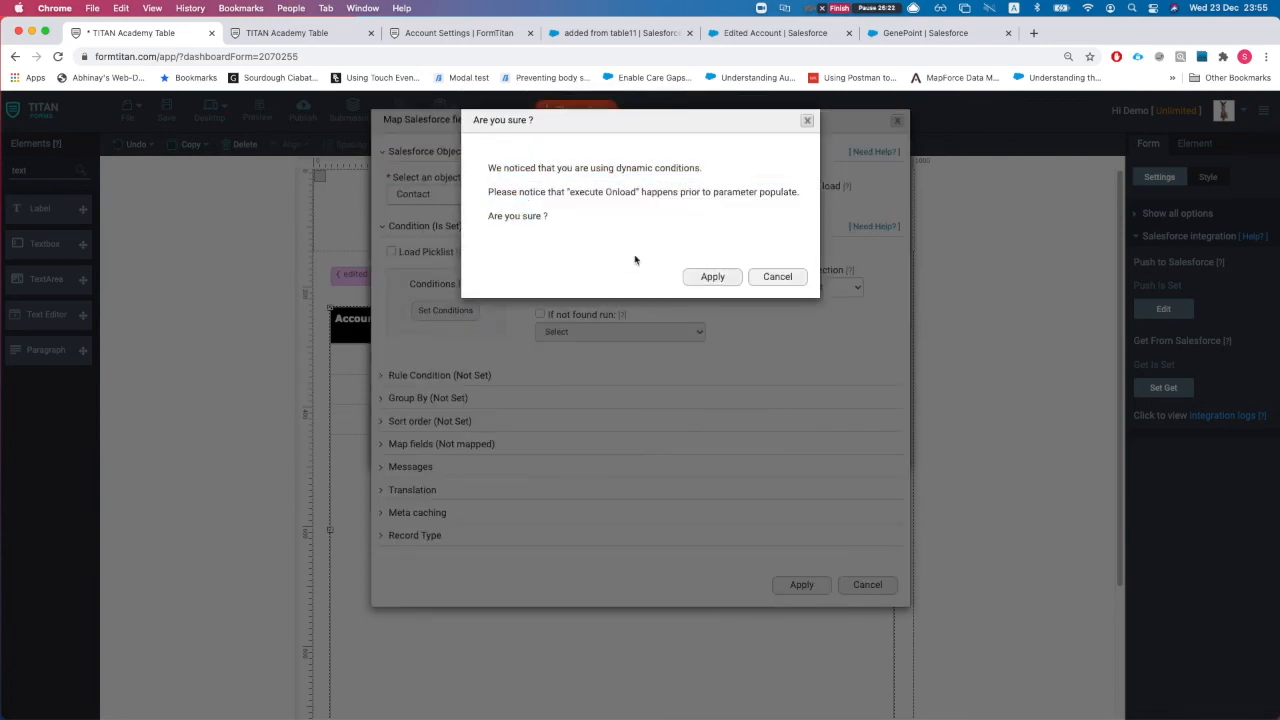
{"action": "left_click", "coordinate": [725, 284]}
{"action": "left_click_drag", "start_coordinate": [514, 237], "coordinate": [516, 312]}
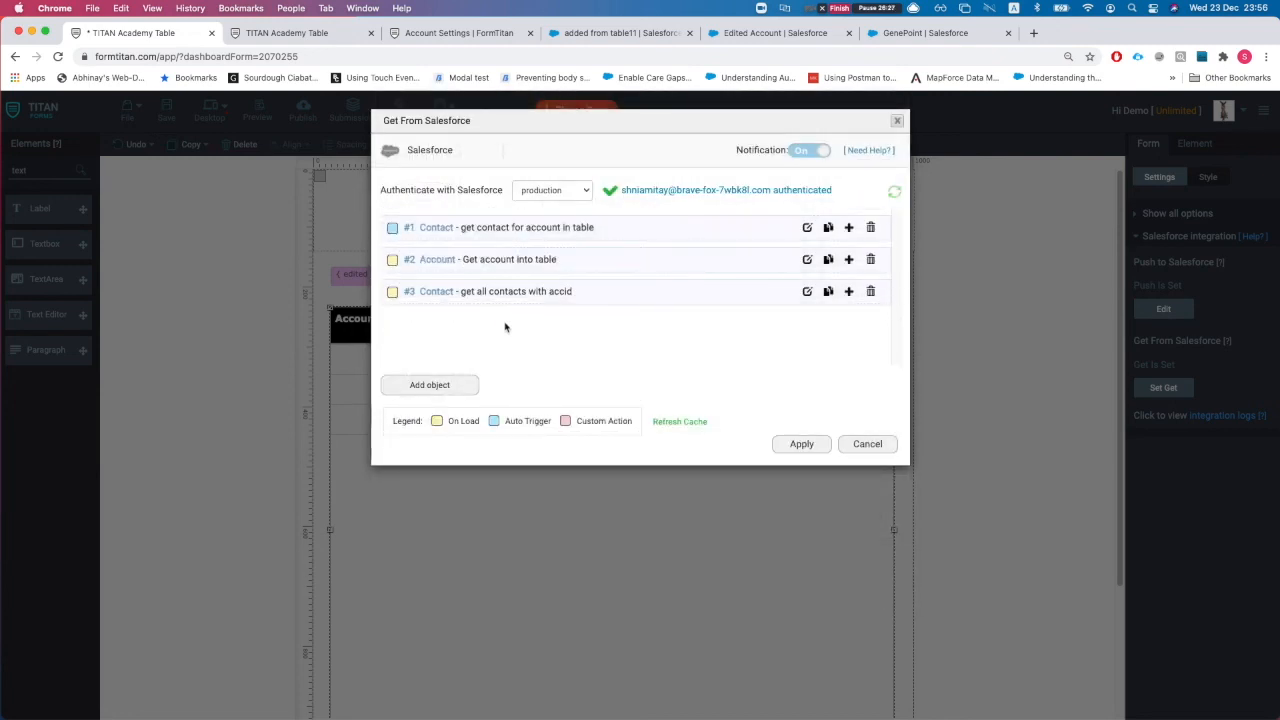
Step: Nest the Account get under #1 Contact and start a condition on its Account ID field
{"action": "left_click_drag", "start_coordinate": [477, 269], "coordinate": [488, 226]}
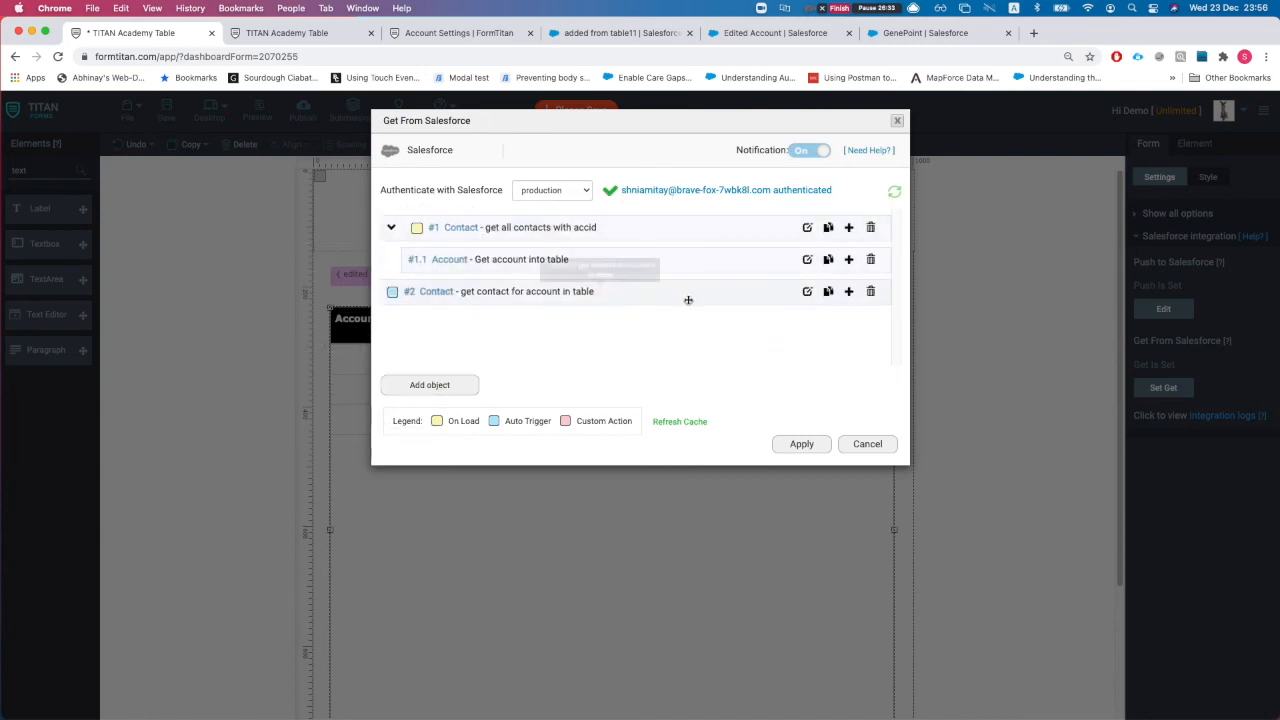
{"action": "left_click", "coordinate": [806, 260]}
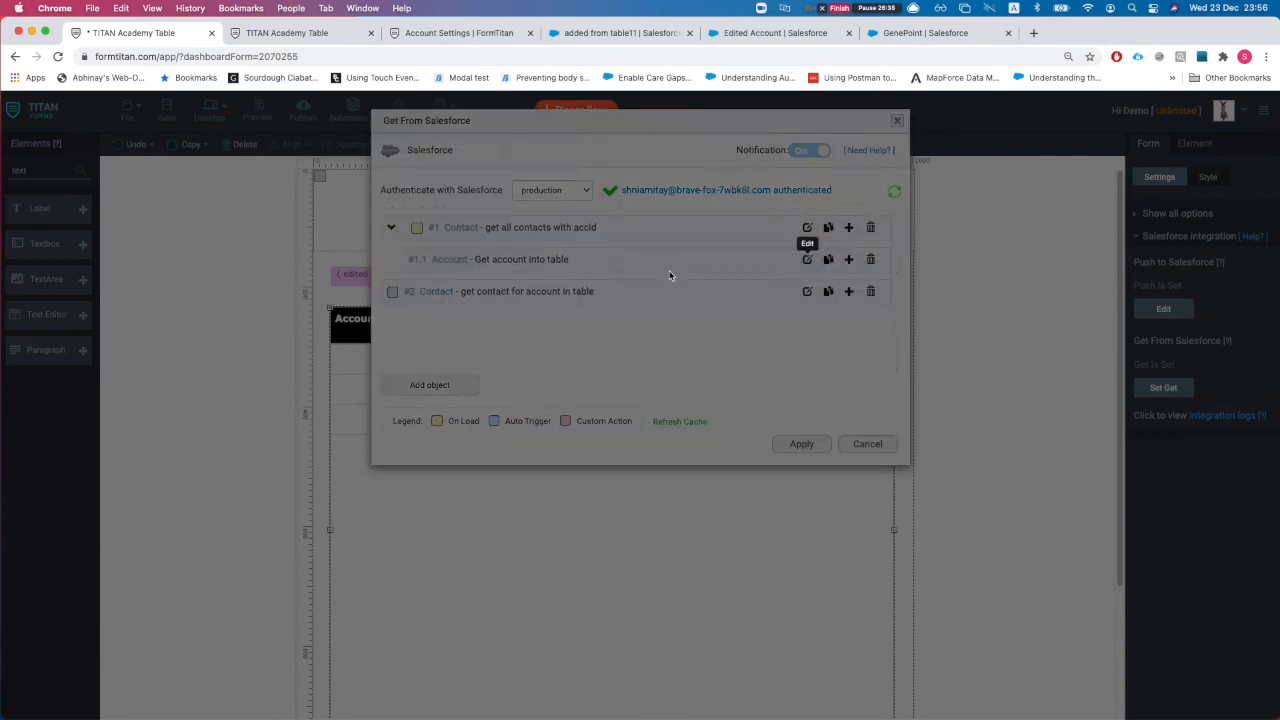
{"action": "left_click", "coordinate": [445, 307]}
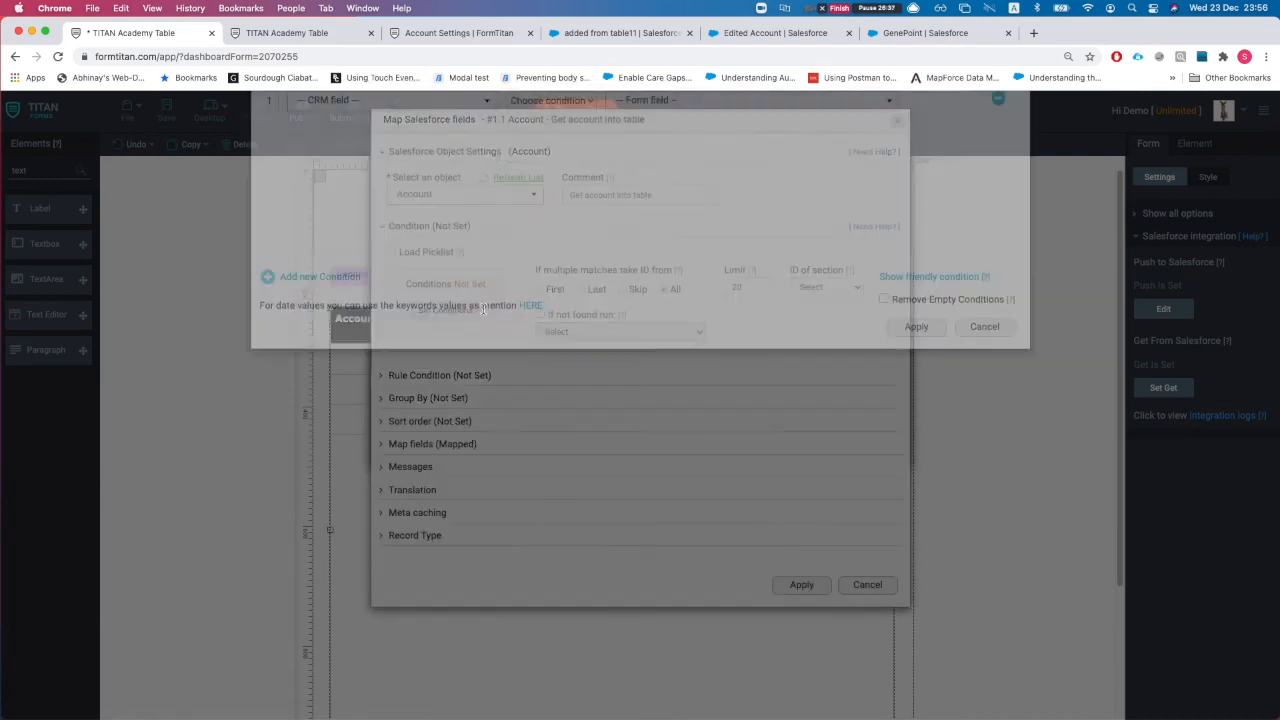
{"action": "left_click", "coordinate": [400, 160]}
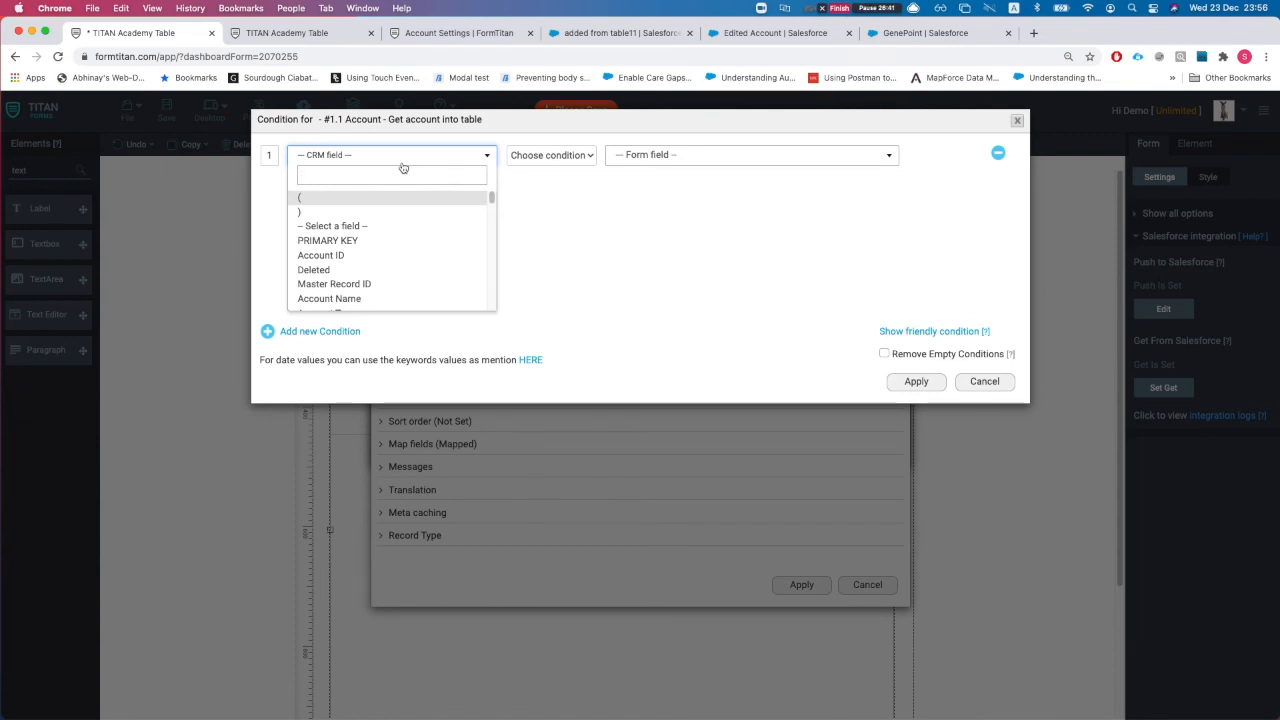
{"action": "type", "text": "acc"}
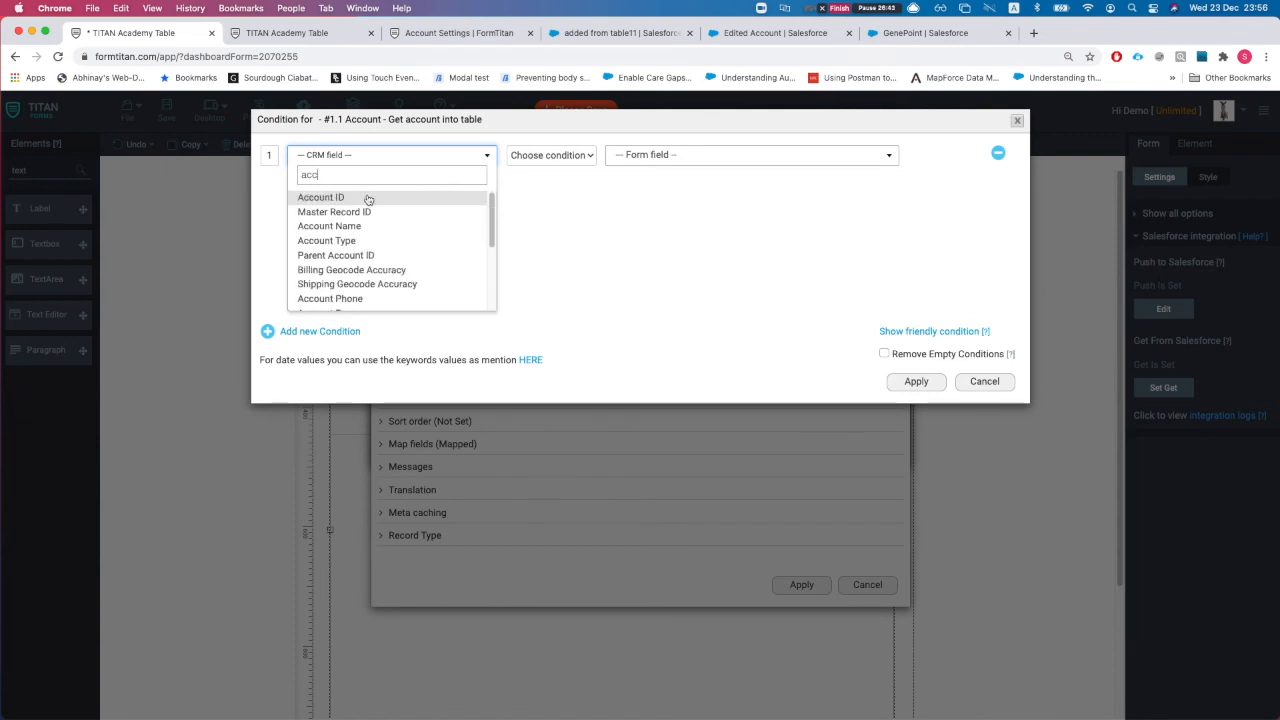
{"action": "left_click", "coordinate": [368, 199]}
Step: Set the Account condition to Account ID IN #1 Contact → Account ID, then save and apply the setup
{"action": "left_click", "coordinate": [552, 155]}
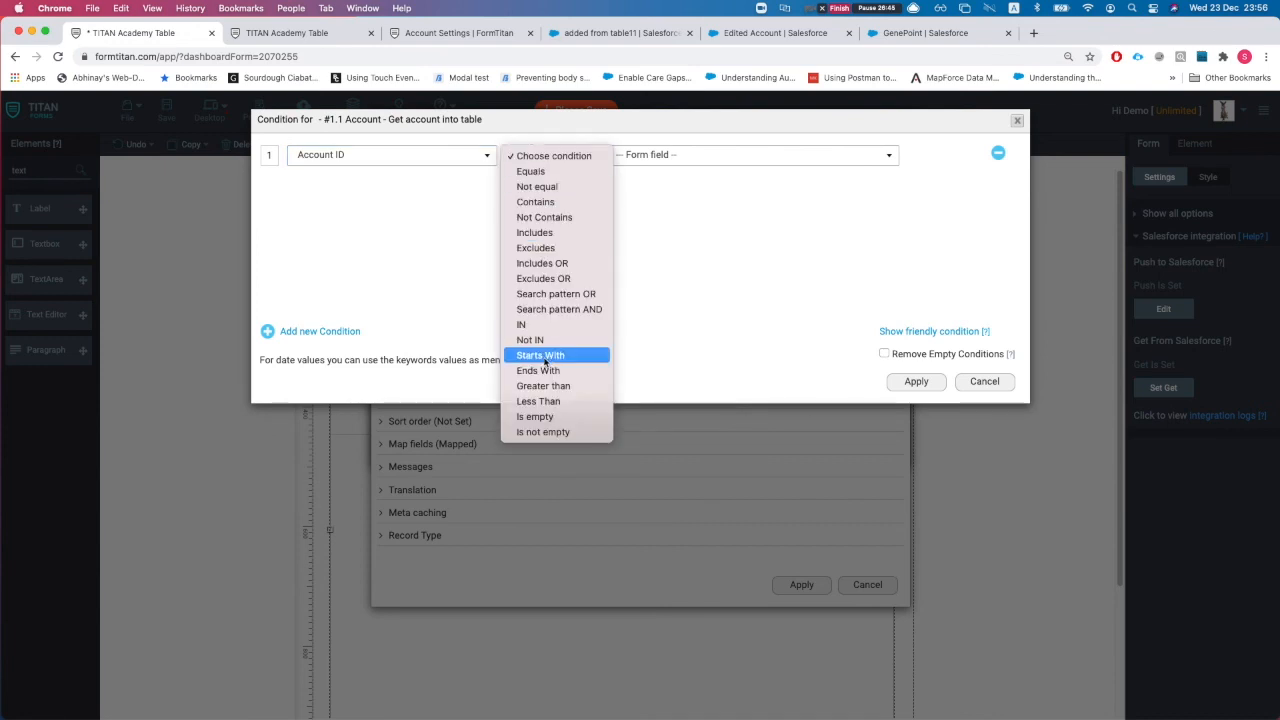
{"action": "left_click", "coordinate": [521, 325]}
{"action": "left_click", "coordinate": [672, 155]}
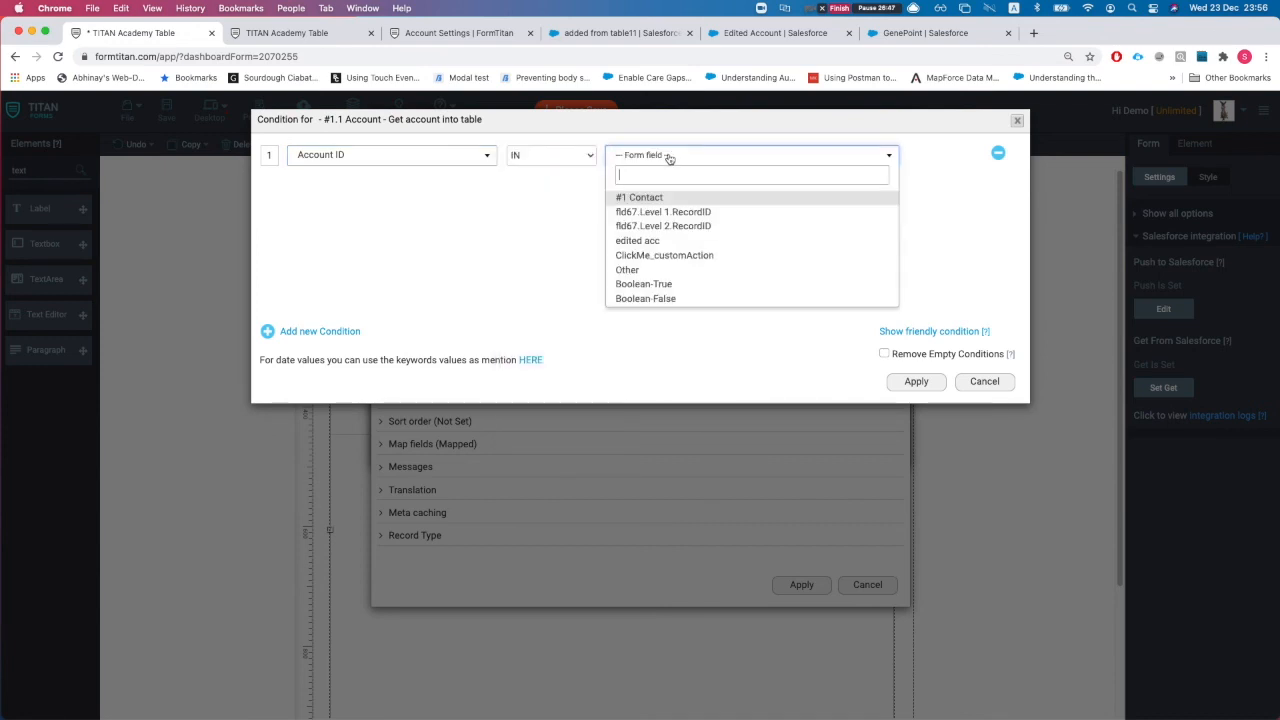
{"action": "left_click", "coordinate": [663, 198]}
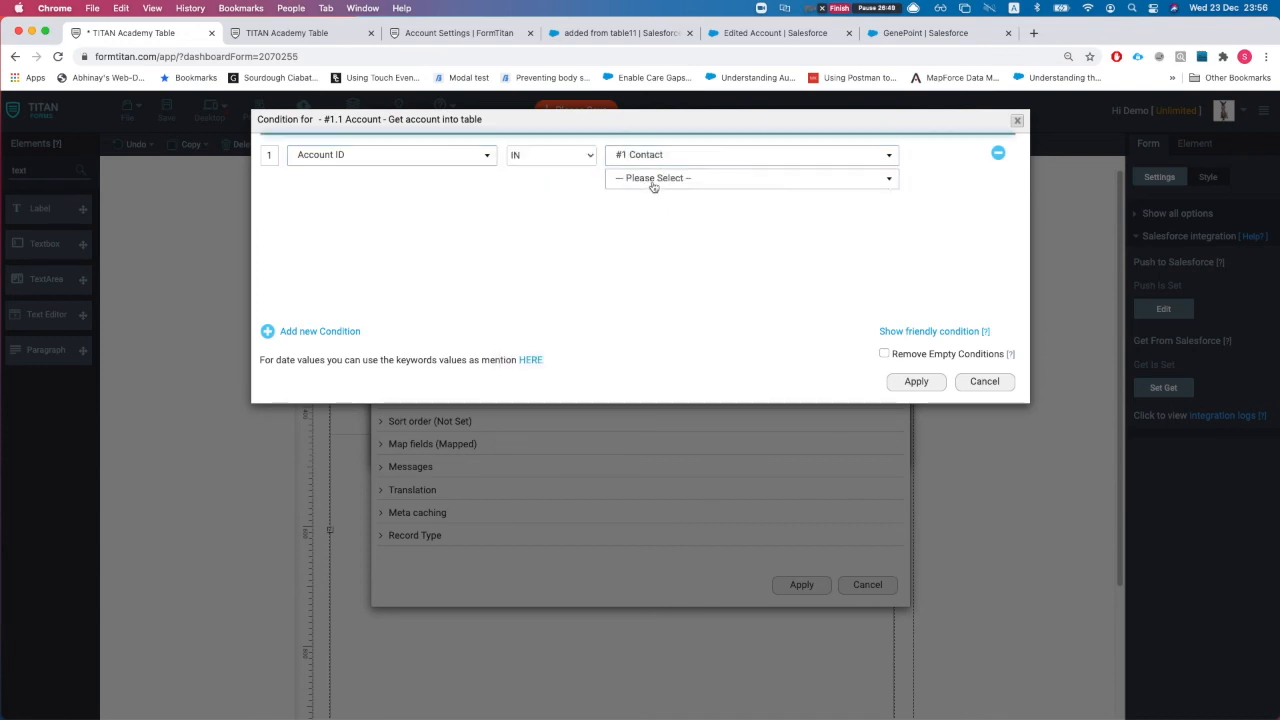
{"action": "left_click", "coordinate": [651, 179]}
{"action": "type", "text": "acc"}
{"action": "left_click", "coordinate": [642, 221]}
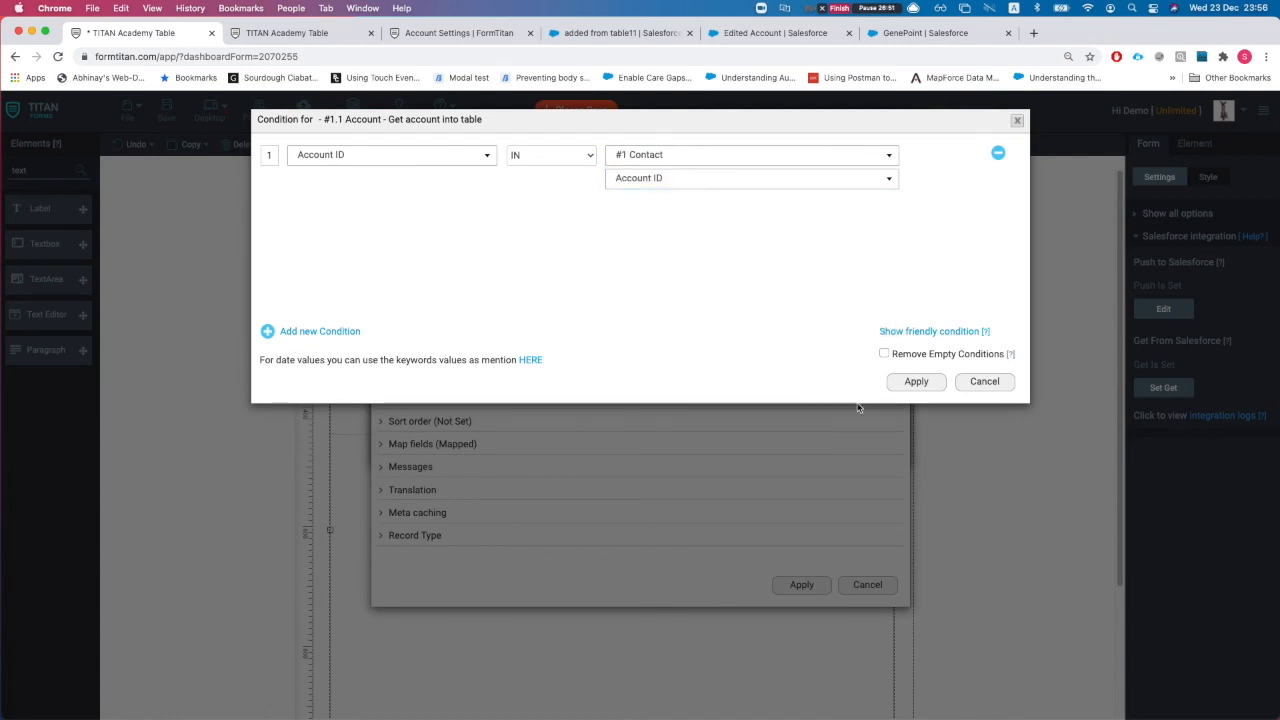
{"action": "left_click", "coordinate": [914, 381]}
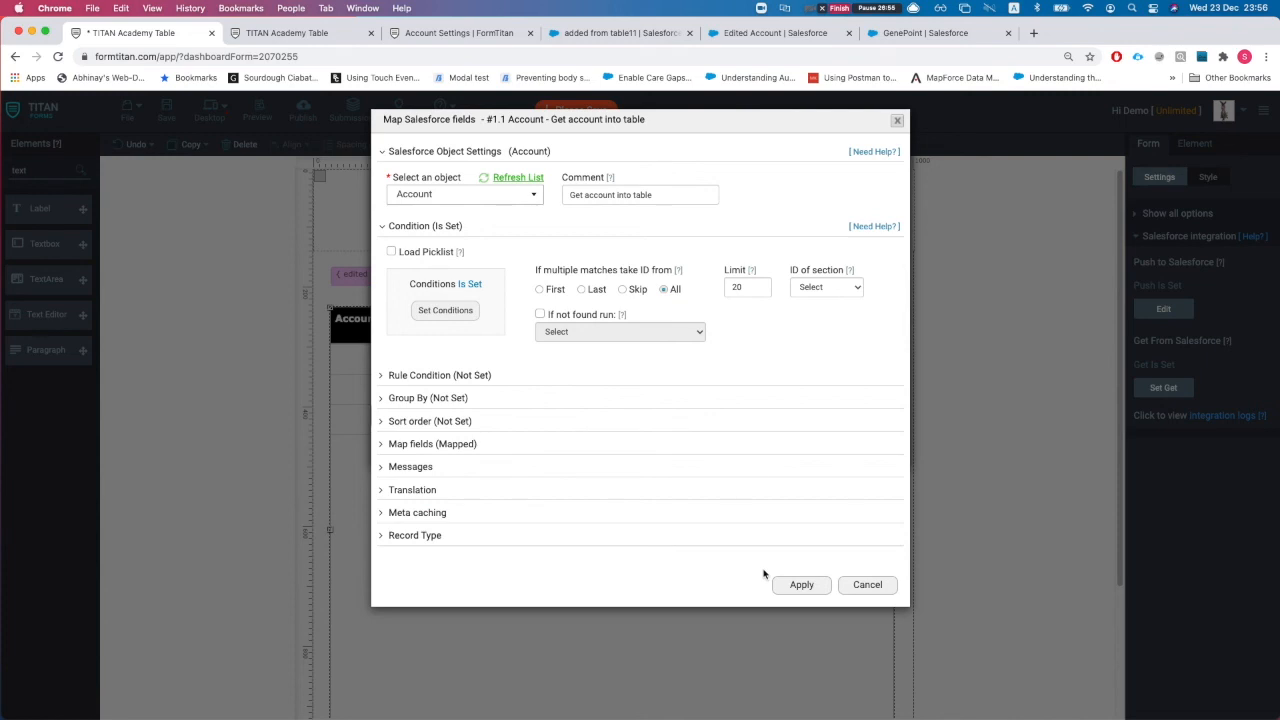
{"action": "double_click", "coordinate": [744, 285]}
{"action": "left_click", "coordinate": [794, 585]}
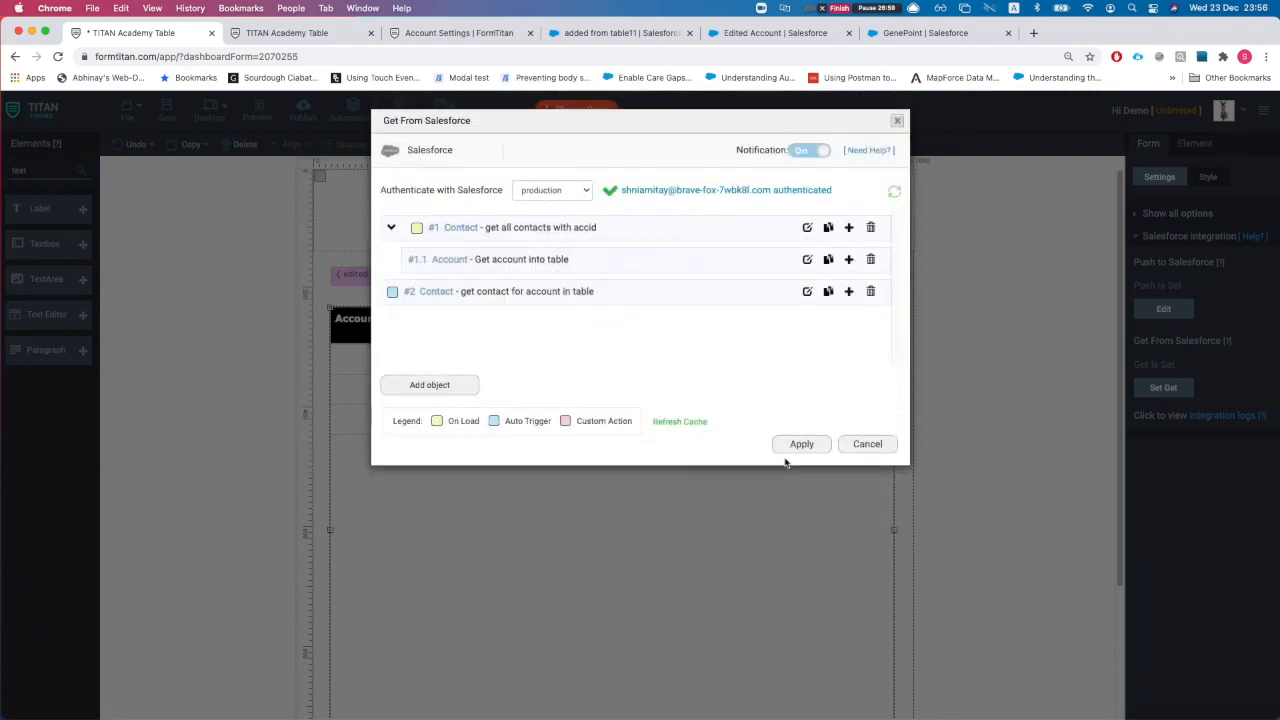
{"action": "left_click", "coordinate": [802, 442]}
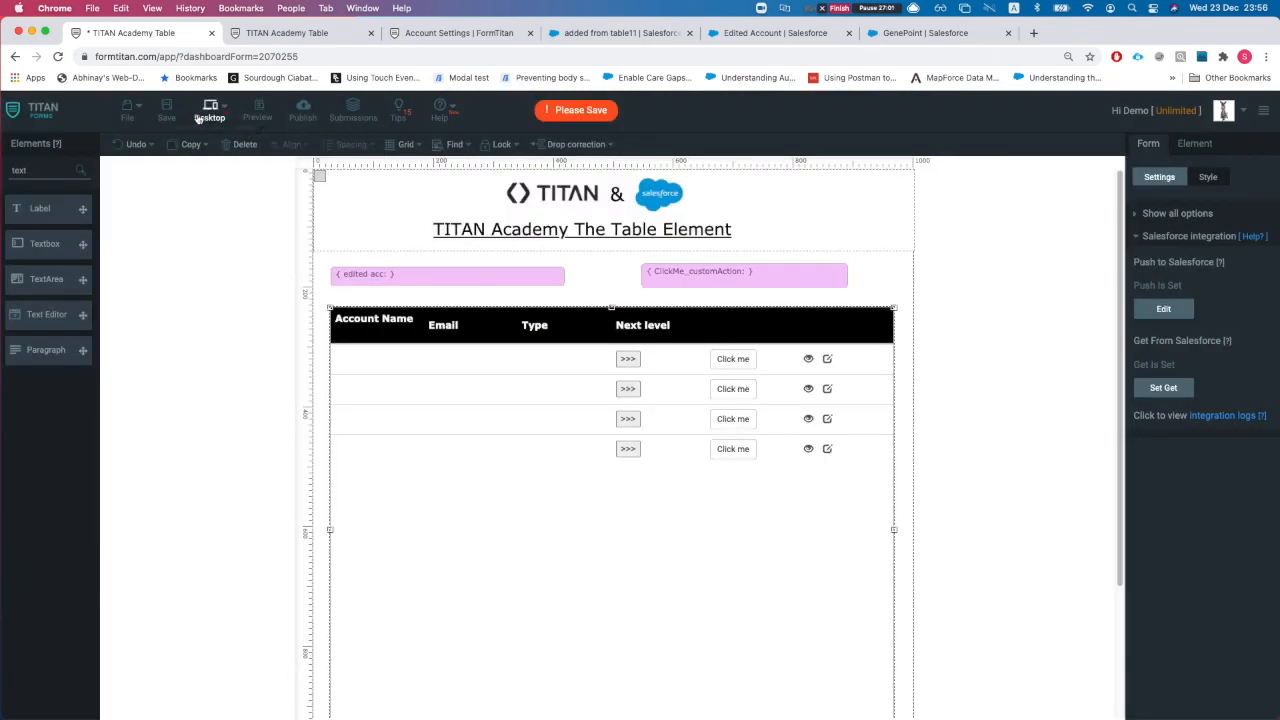
Step: Save the form, reload the preview and scroll through the filled accounts table, then return to the editor
{"action": "left_click", "coordinate": [166, 112]}
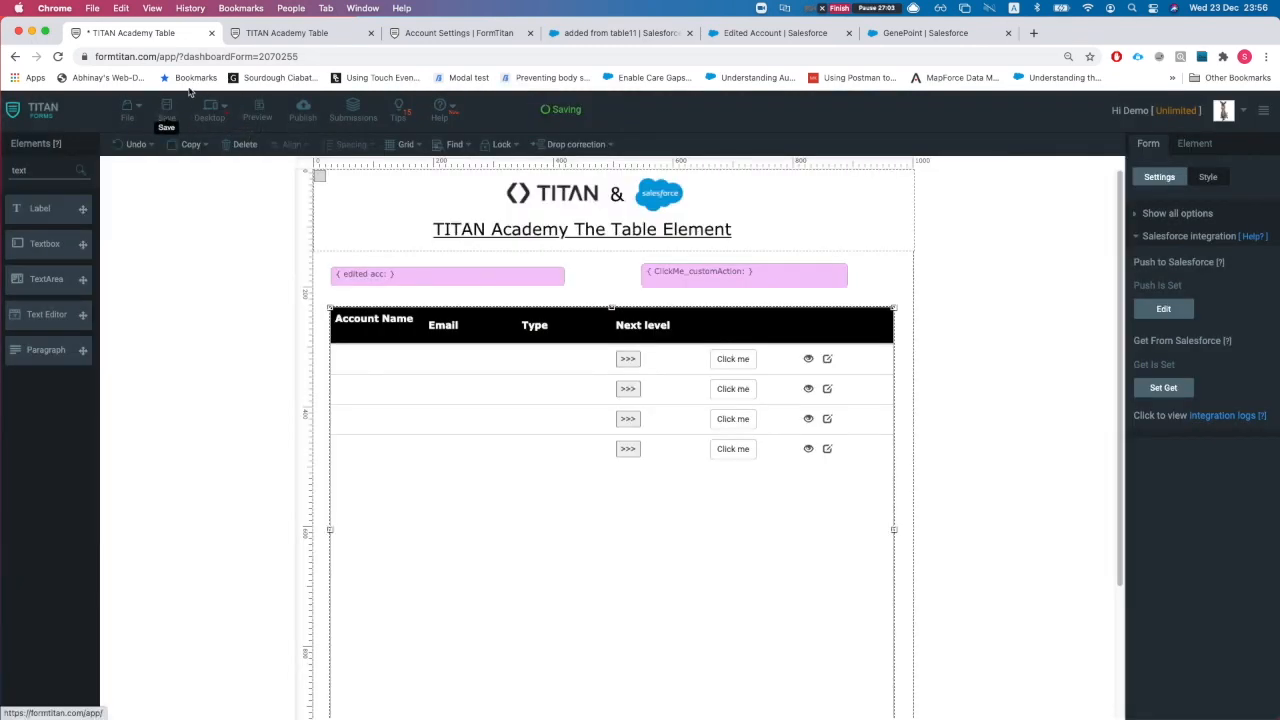
{"action": "left_click", "coordinate": [290, 34]}
{"action": "key", "text": "super+r"}
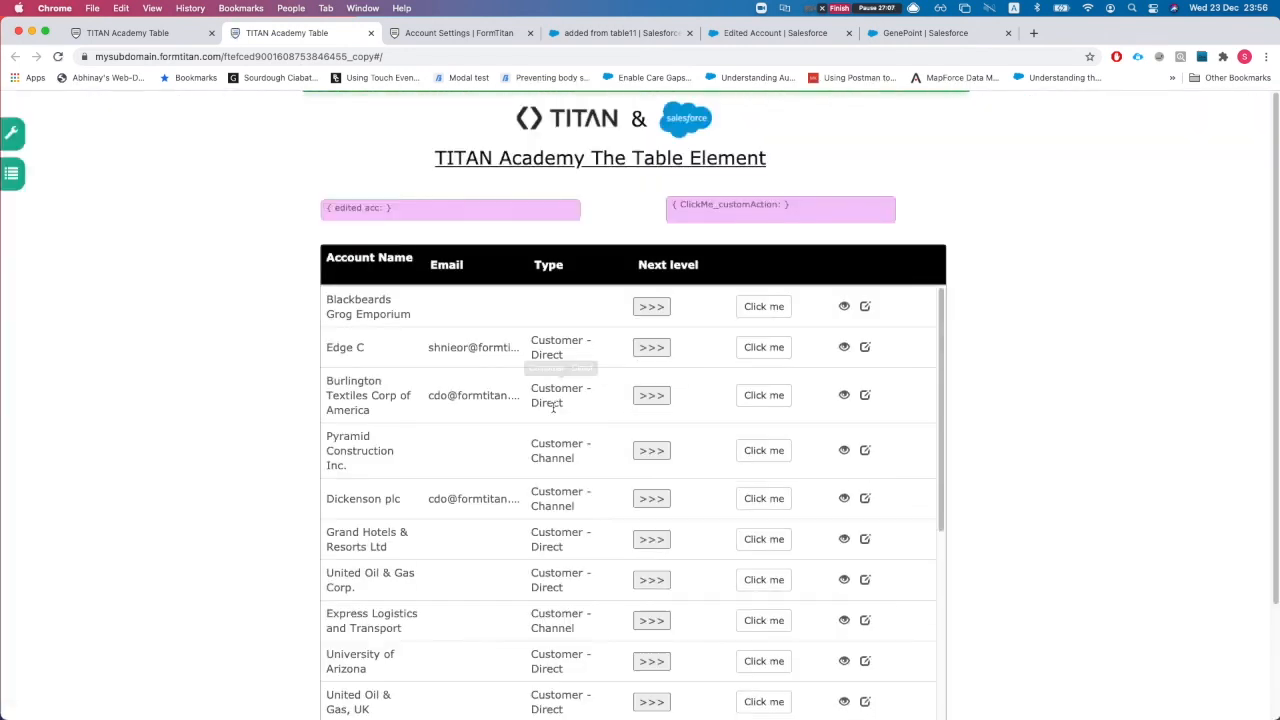
{"action": "scroll", "coordinate": [507, 378], "scroll_direction": "down", "scroll_amount": 5}
{"action": "scroll", "coordinate": [507, 378], "scroll_direction": "down", "scroll_amount": 5}
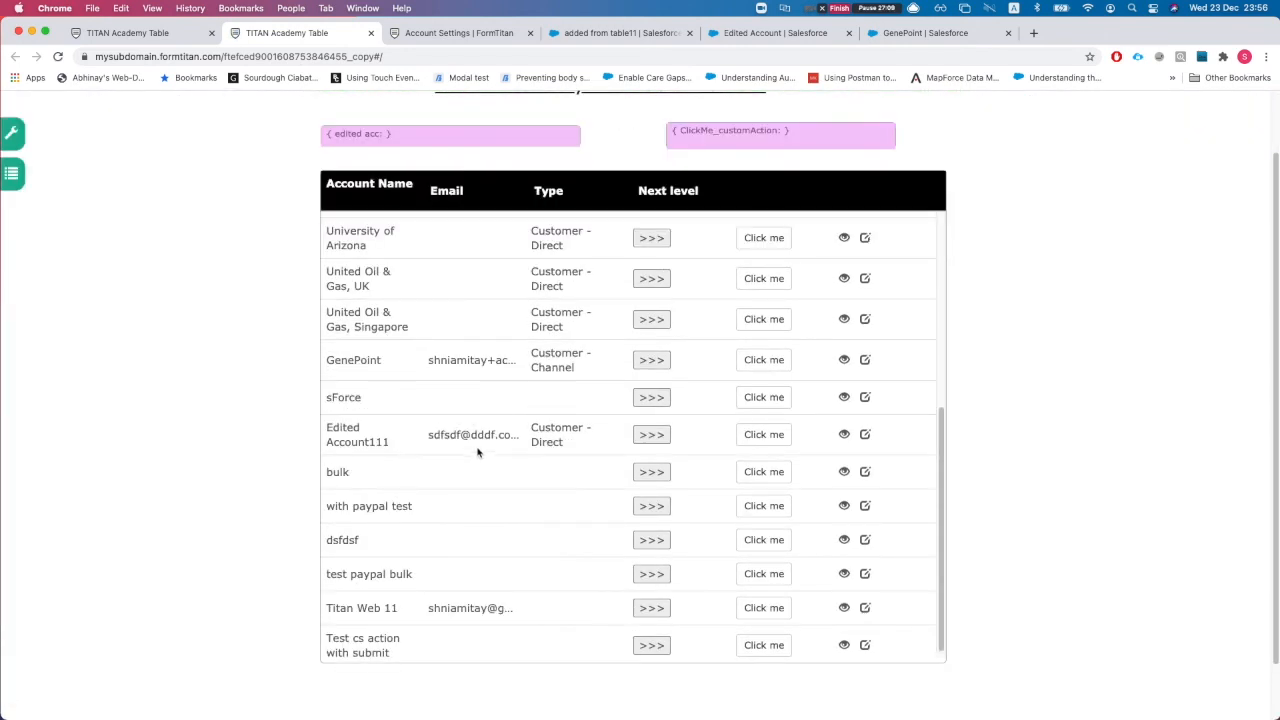
{"action": "scroll", "coordinate": [492, 473], "scroll_direction": "up", "scroll_amount": 5}
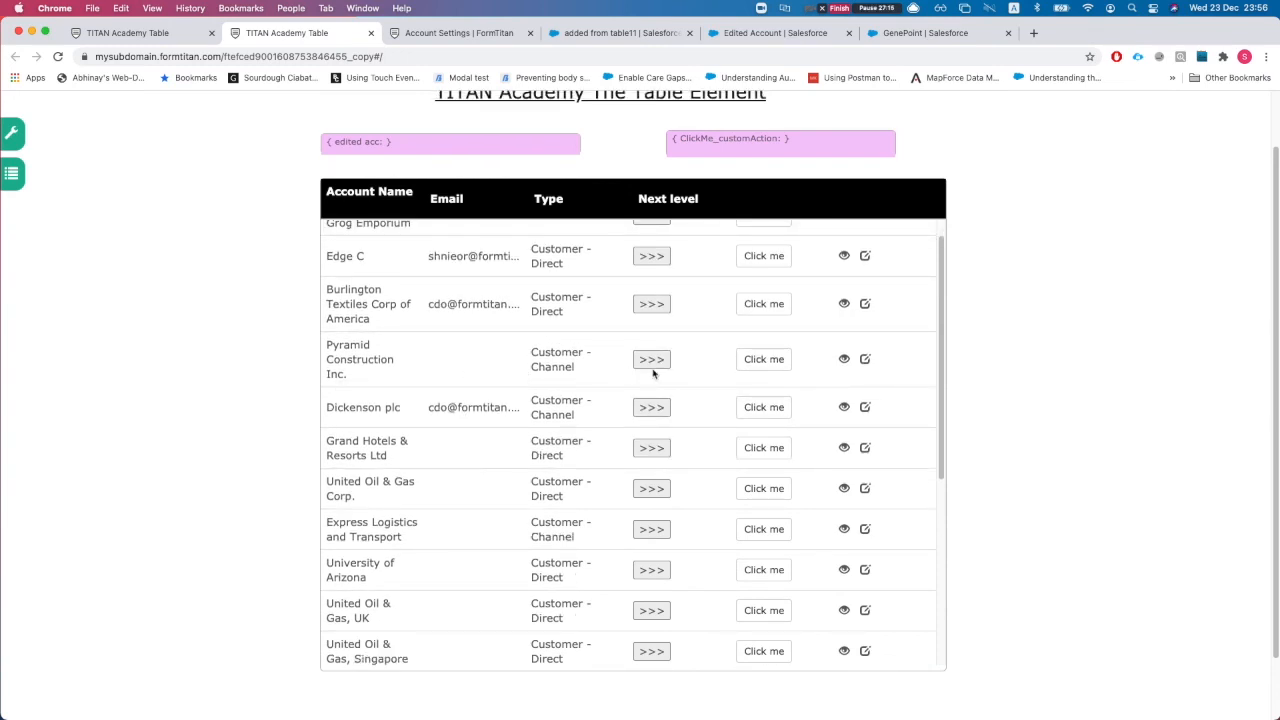
{"action": "scroll", "coordinate": [572, 381], "scroll_direction": "up", "scroll_amount": 1}
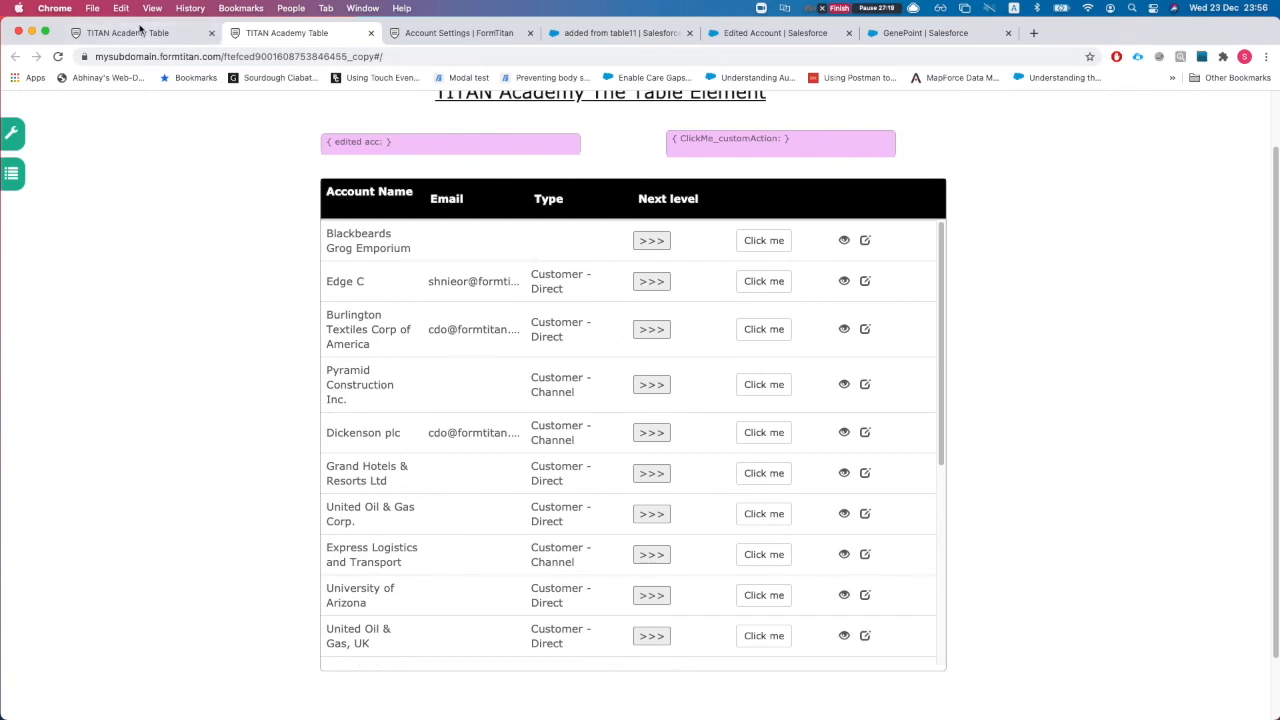
{"action": "left_click", "coordinate": [141, 32]}
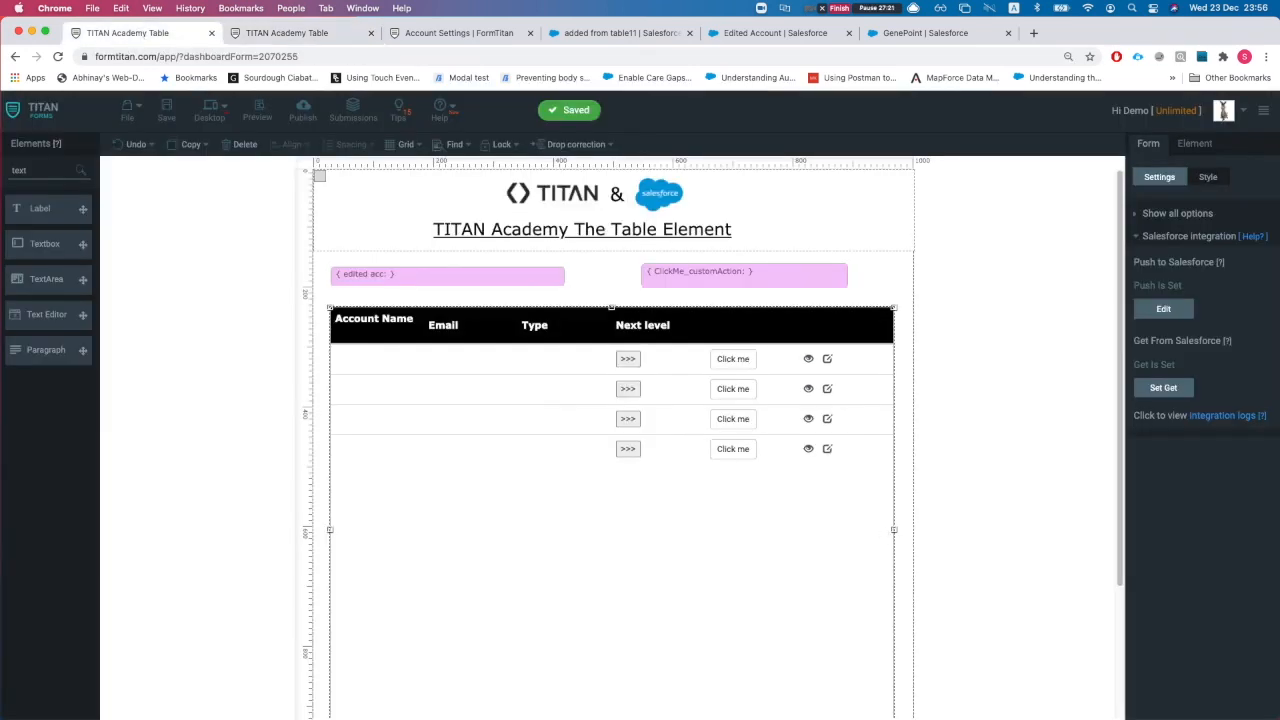
Step: Check the form in the Mobile layout, then go back to Desktop
{"action": "scroll", "coordinate": [806, 509], "scroll_direction": "down", "scroll_amount": 1}
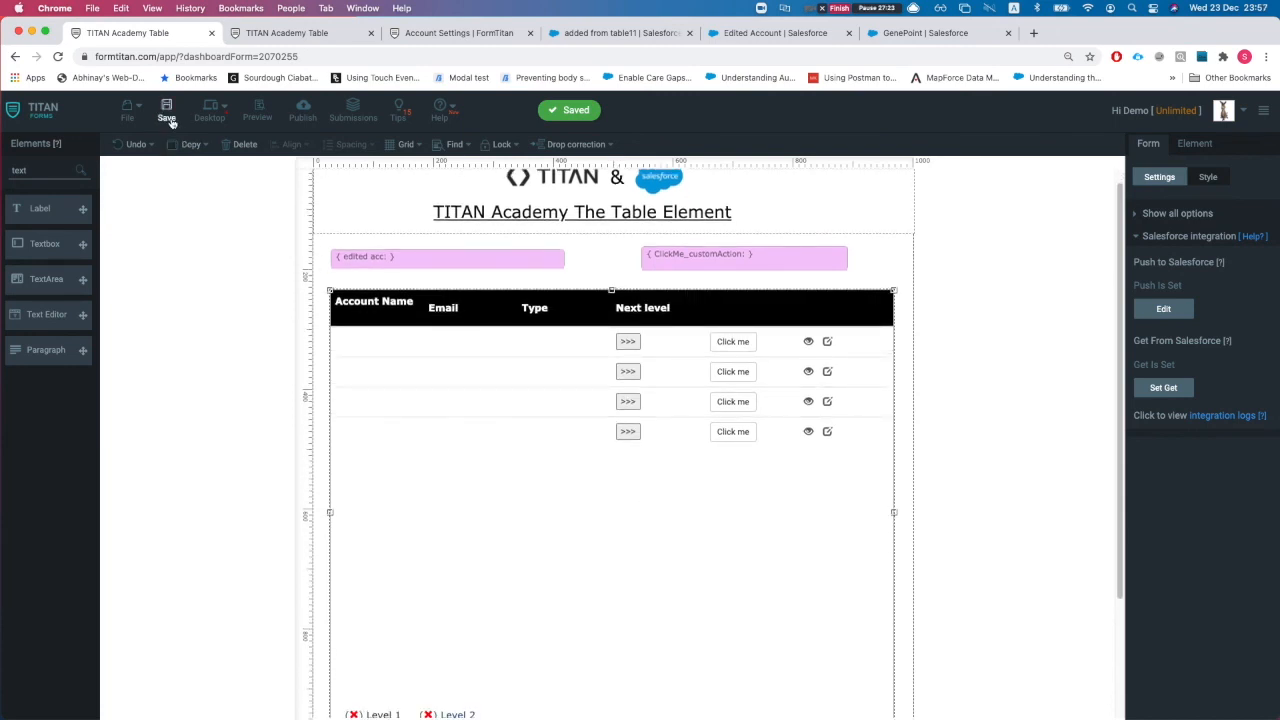
{"action": "left_click", "coordinate": [218, 115]}
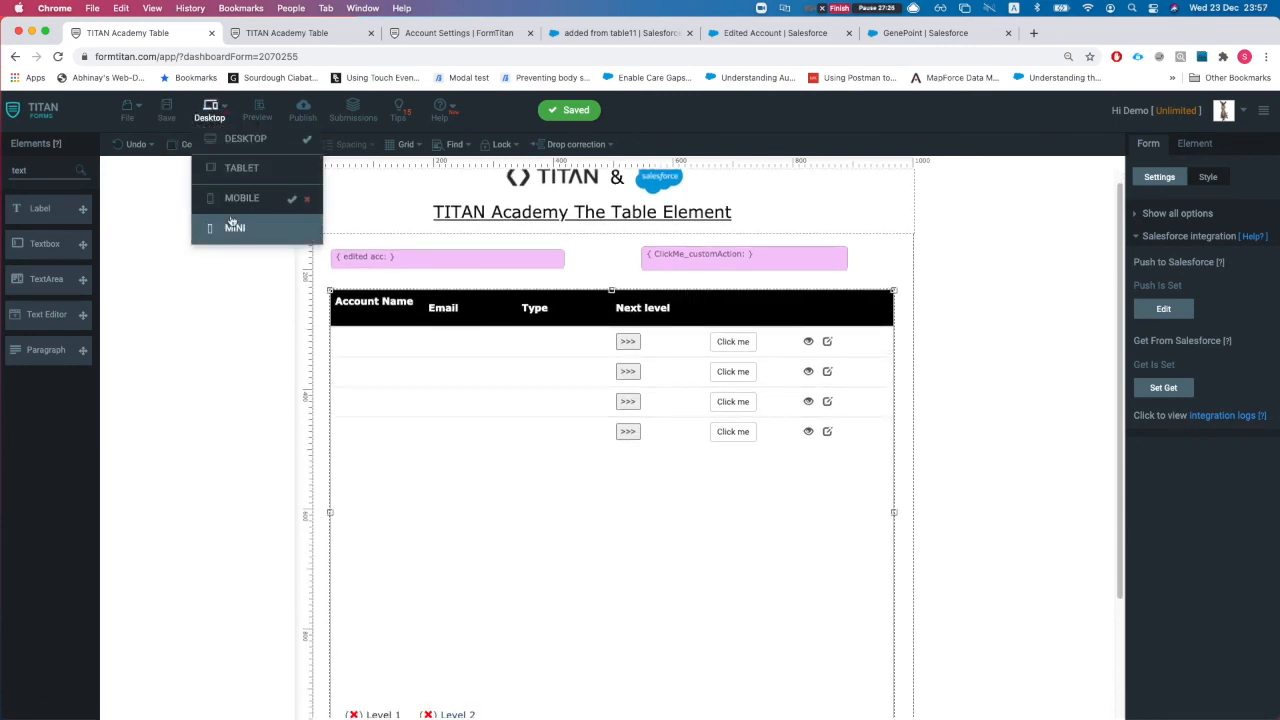
{"action": "left_click", "coordinate": [243, 206]}
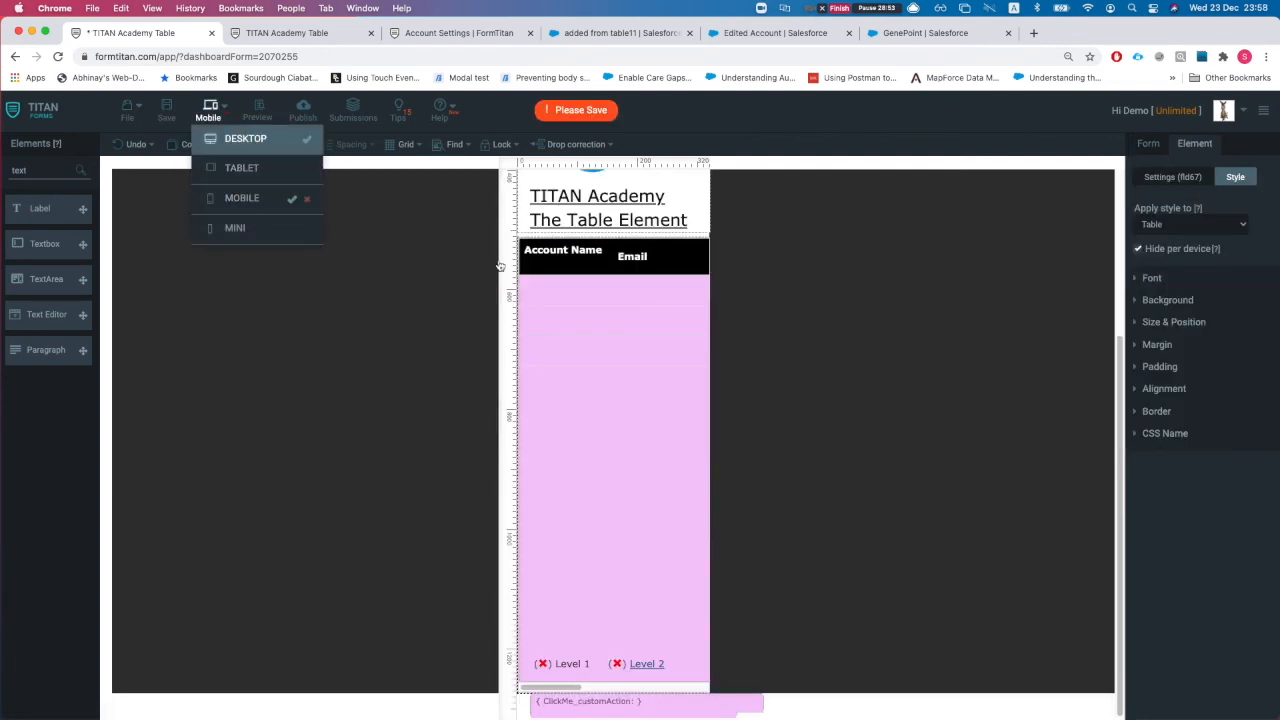
{"action": "left_click", "coordinate": [220, 137]}
Step: Delete the old Account table and drag in a new, enlarged Table element below the pink fields
{"action": "scroll", "coordinate": [420, 308], "scroll_direction": "up", "scroll_amount": 3}
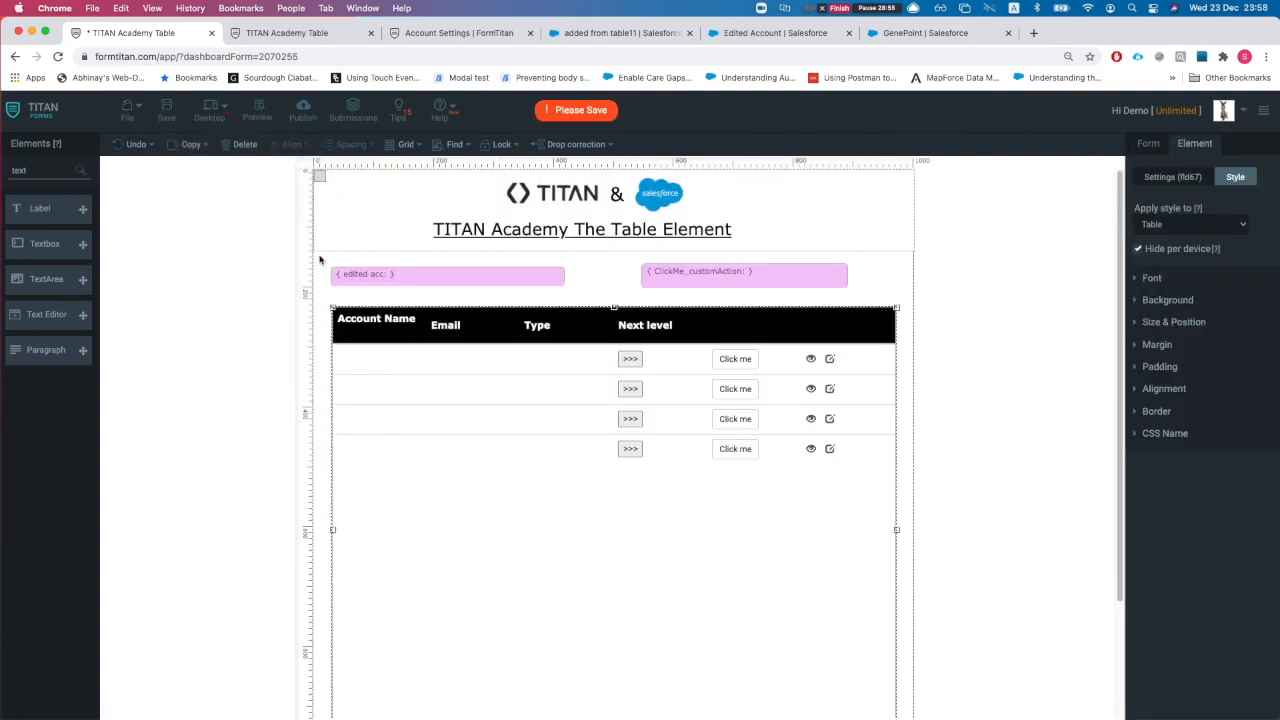
{"action": "left_click", "coordinate": [226, 147]}
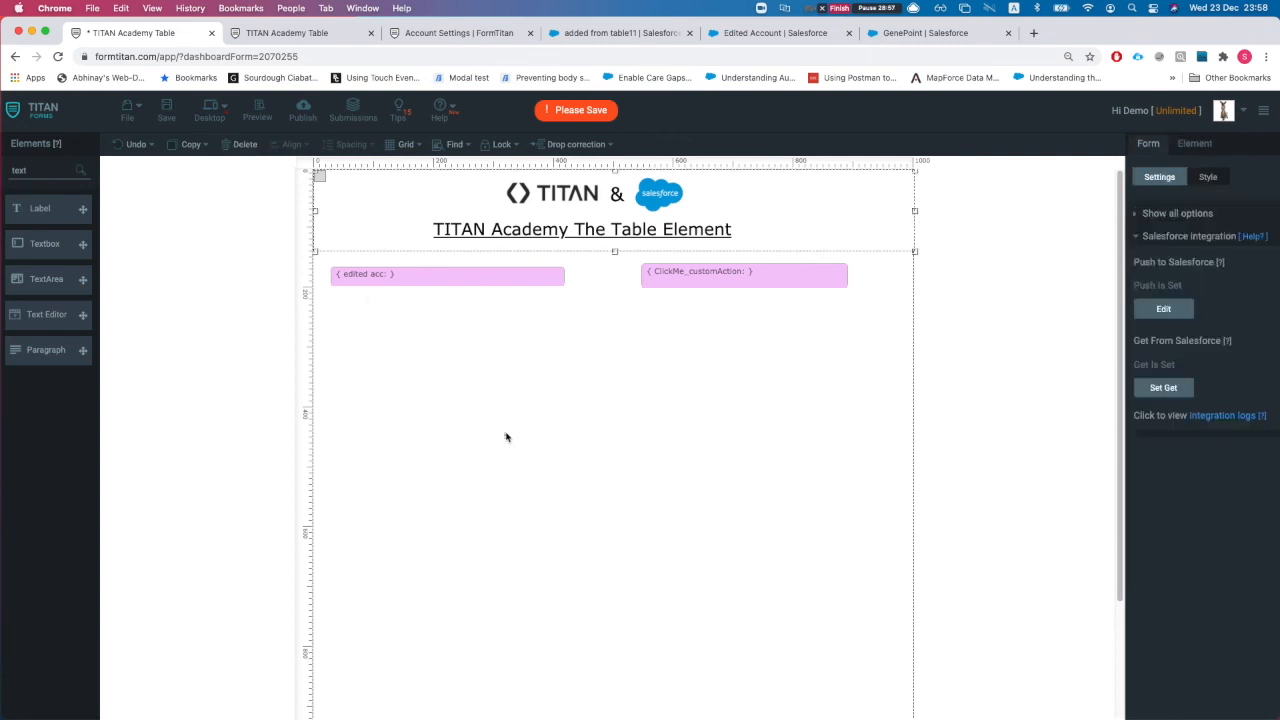
{"action": "double_click", "coordinate": [33, 173]}
{"action": "type", "text": "ta"}
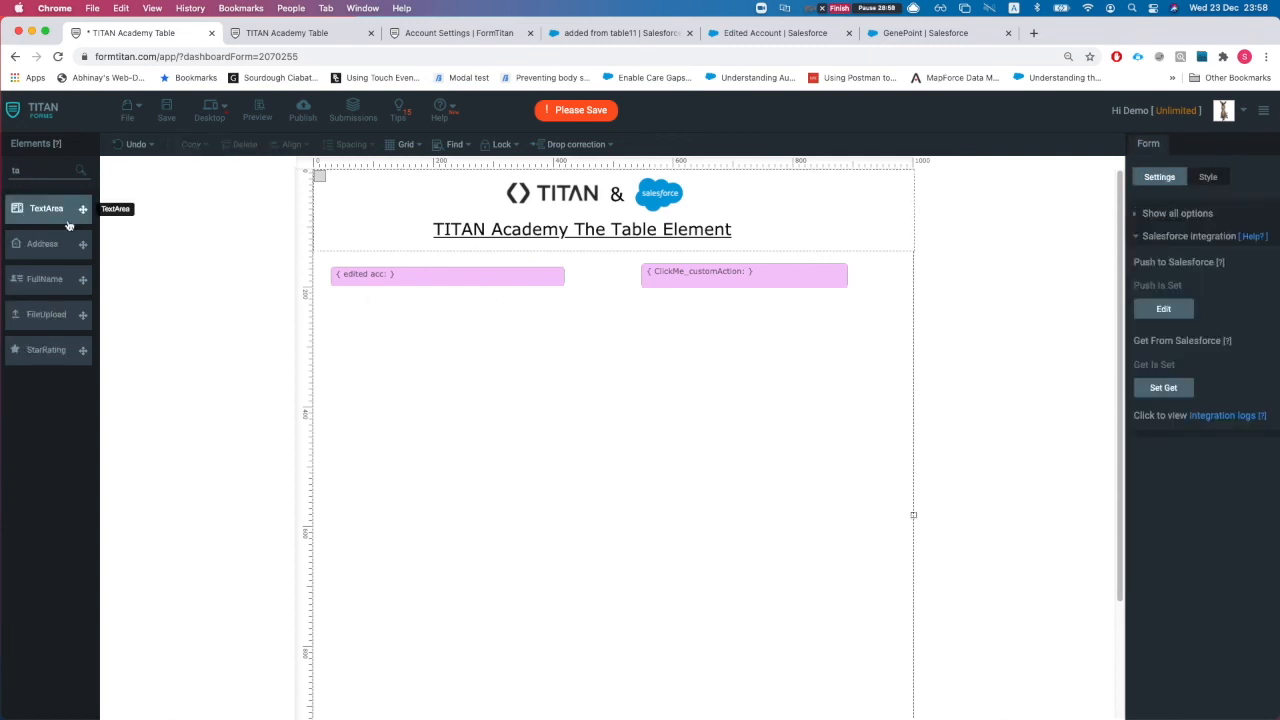
{"action": "type", "text": "ble"}
{"action": "left_click_drag", "start_coordinate": [40, 244], "coordinate": [474, 410]}
{"action": "left_click_drag", "start_coordinate": [673, 494], "coordinate": [753, 570]}
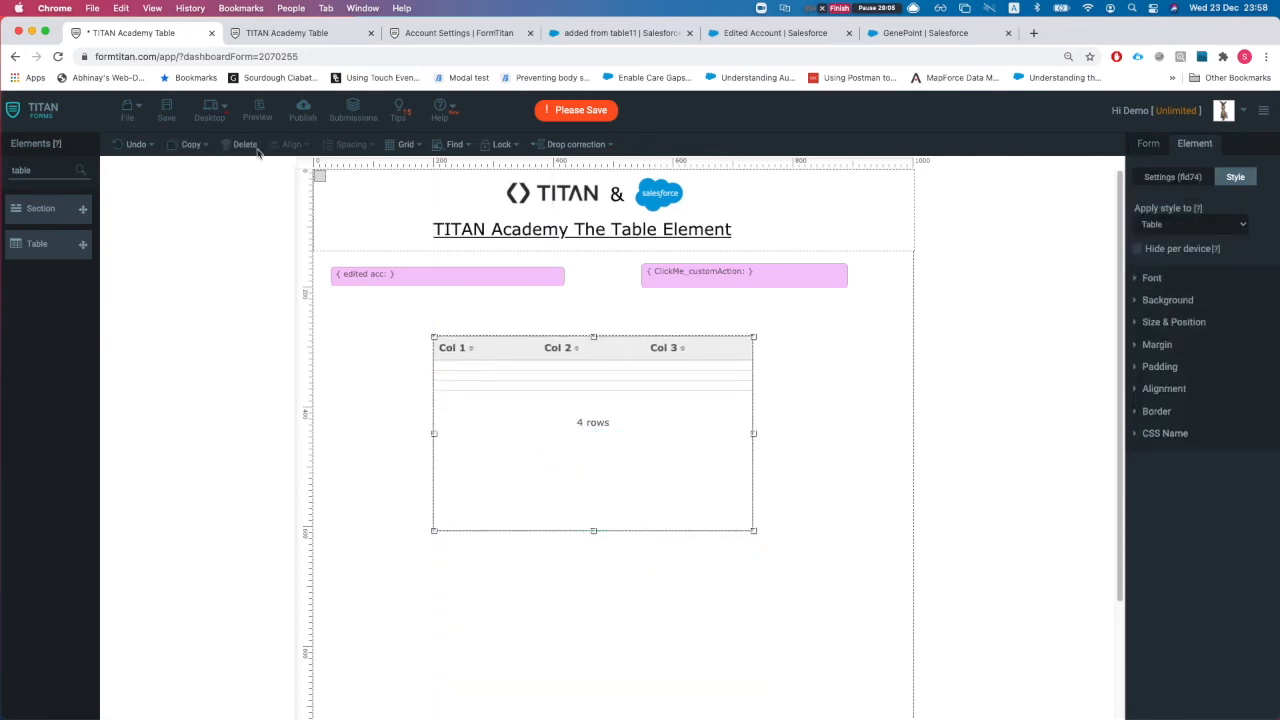
Step: Reset the old mobile layout and switch to Mobile with auto-arrange accepted
{"action": "left_click", "coordinate": [214, 110]}
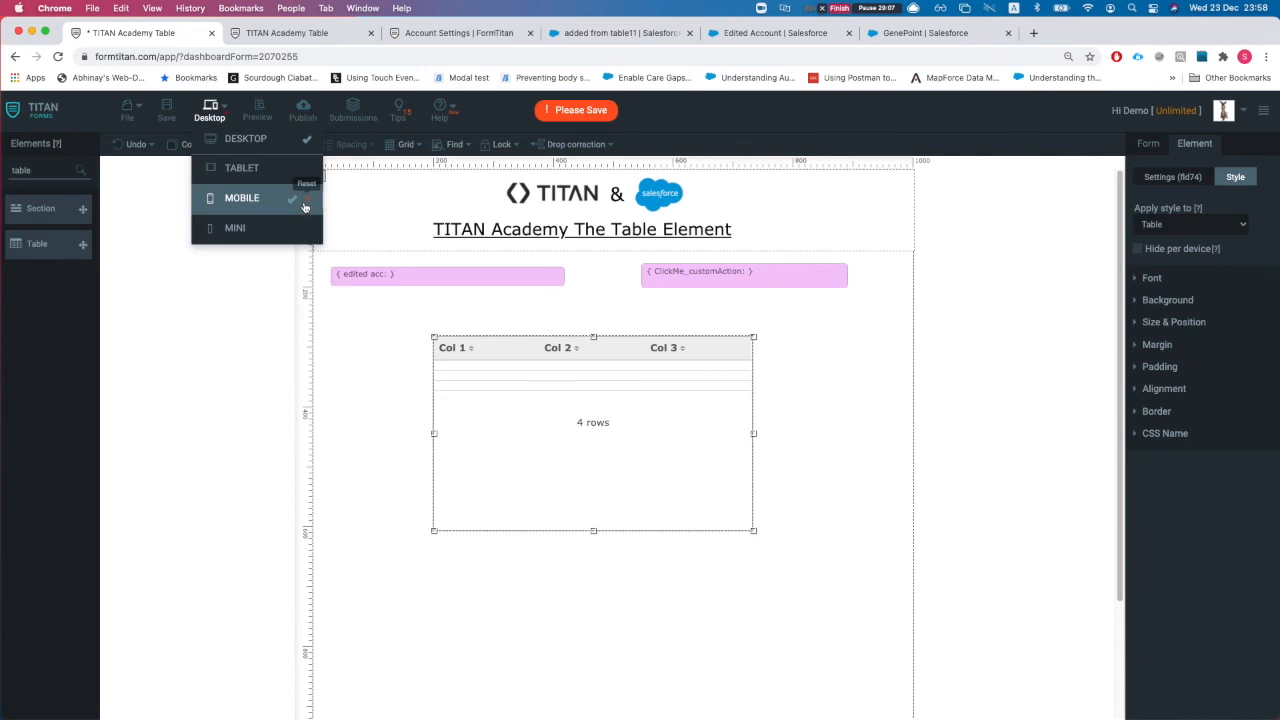
{"action": "left_click", "coordinate": [305, 206]}
{"action": "left_click", "coordinate": [700, 232]}
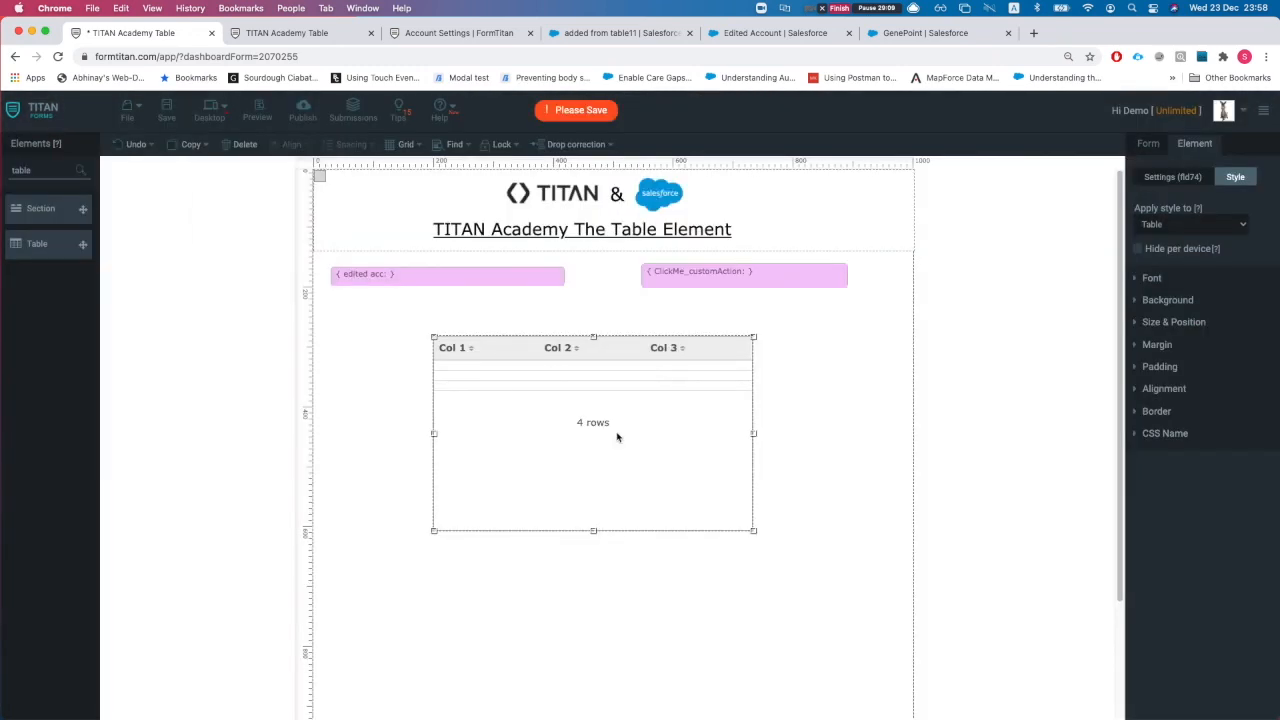
{"action": "left_click", "coordinate": [212, 110]}
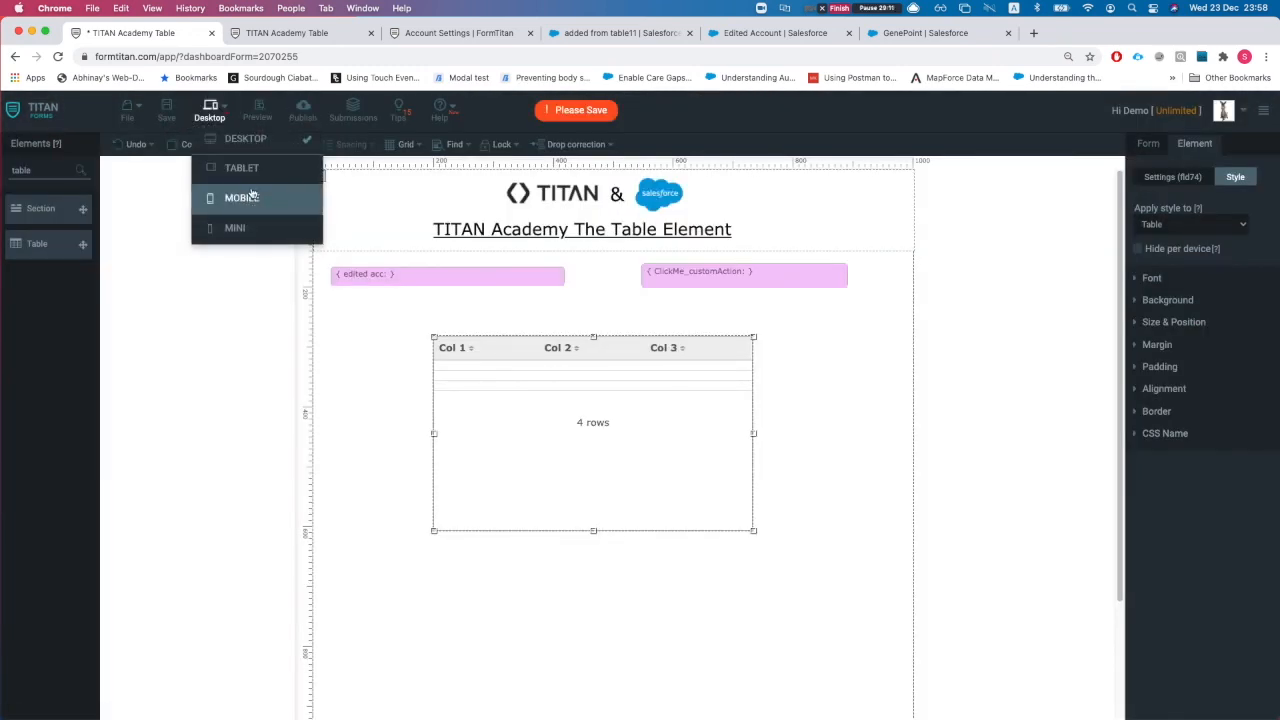
{"action": "left_click", "coordinate": [250, 197]}
{"action": "left_click", "coordinate": [686, 230]}
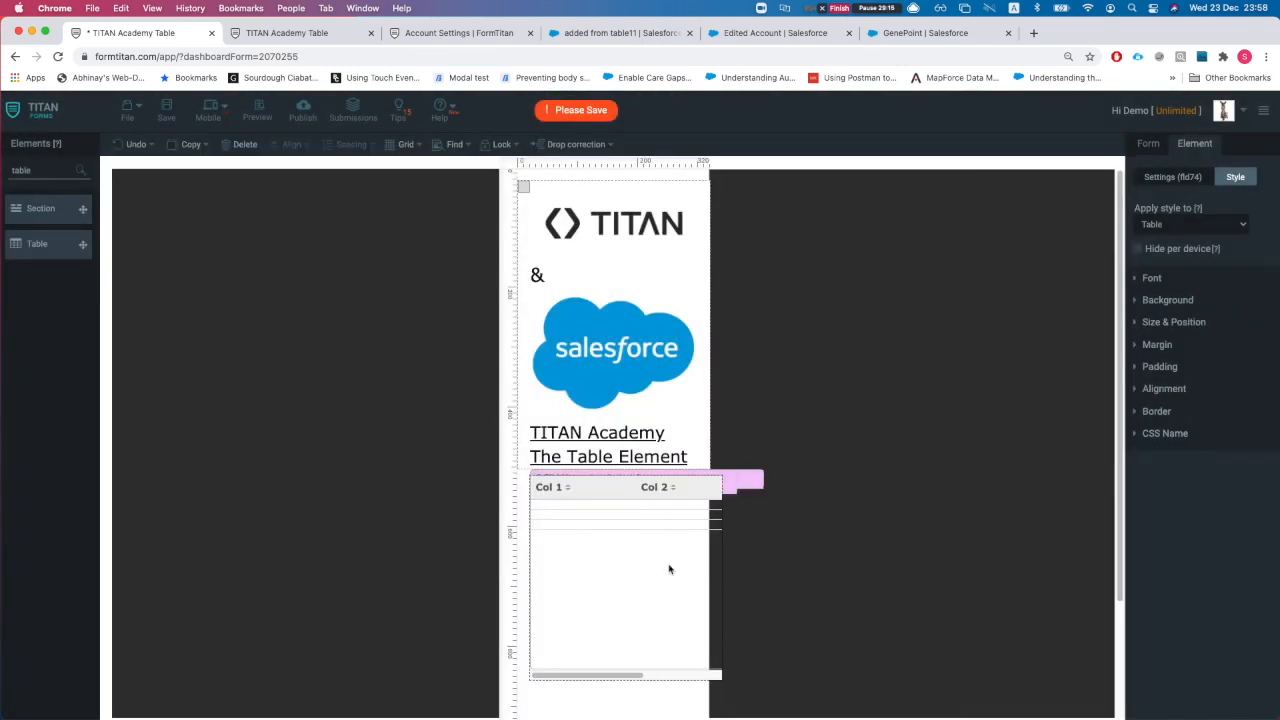
Step: Narrow and stack edited acc above ClickMe_customAction near the logo, and move the table up under the title
{"action": "left_click_drag", "start_coordinate": [645, 490], "coordinate": [639, 291]}
{"action": "left_click_drag", "start_coordinate": [732, 282], "coordinate": [663, 282]}
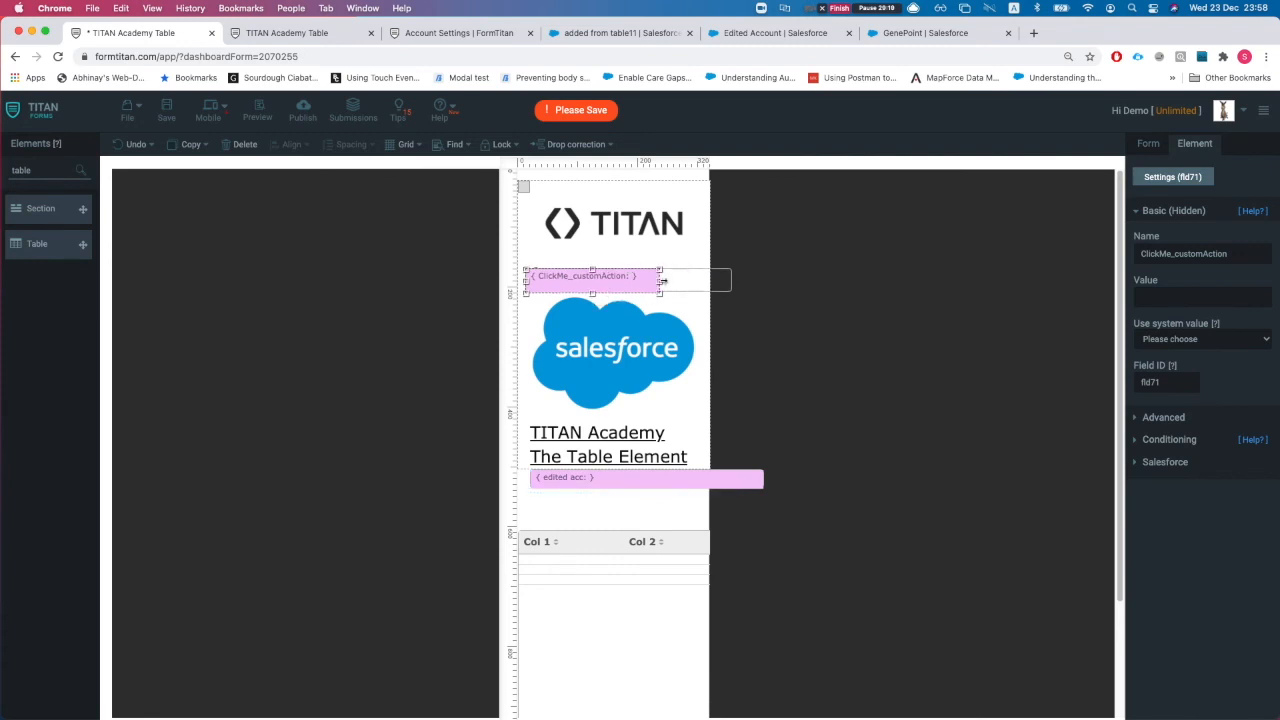
{"action": "left_click_drag", "start_coordinate": [674, 477], "coordinate": [678, 332]}
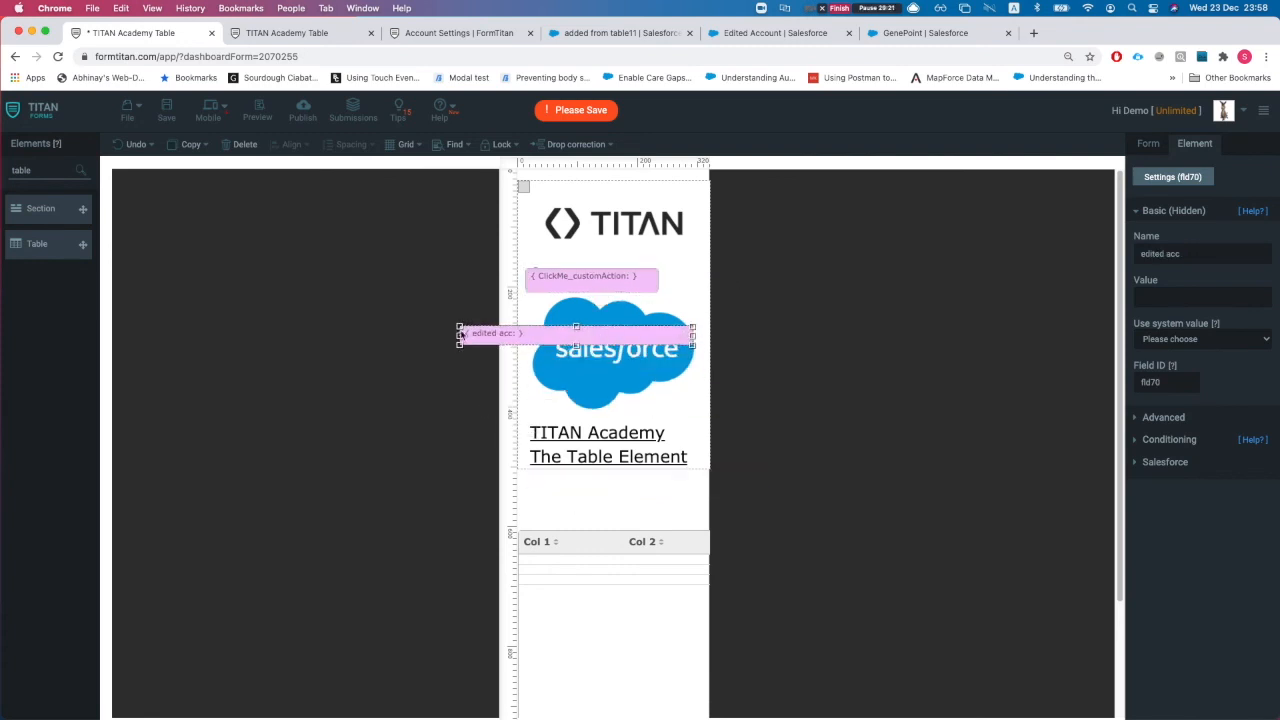
{"action": "left_click_drag", "start_coordinate": [460, 336], "coordinate": [591, 258]}
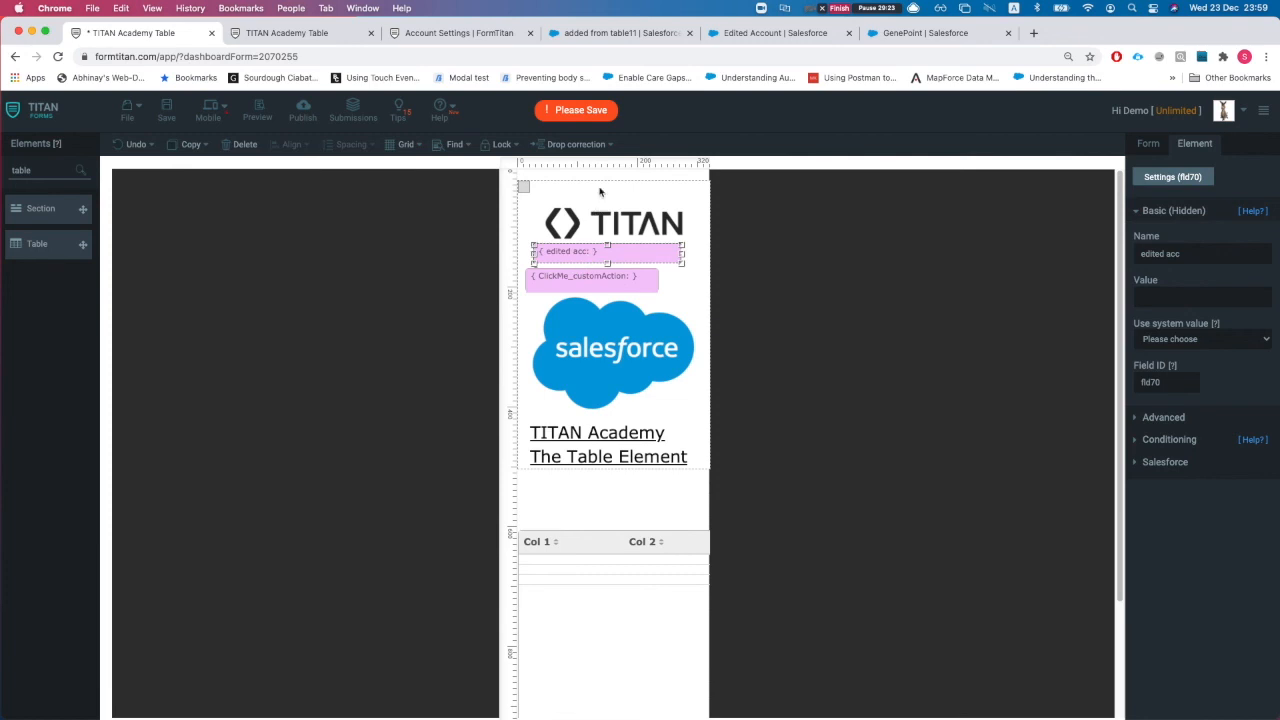
{"action": "scroll", "coordinate": [586, 580], "scroll_direction": "down", "scroll_amount": 3}
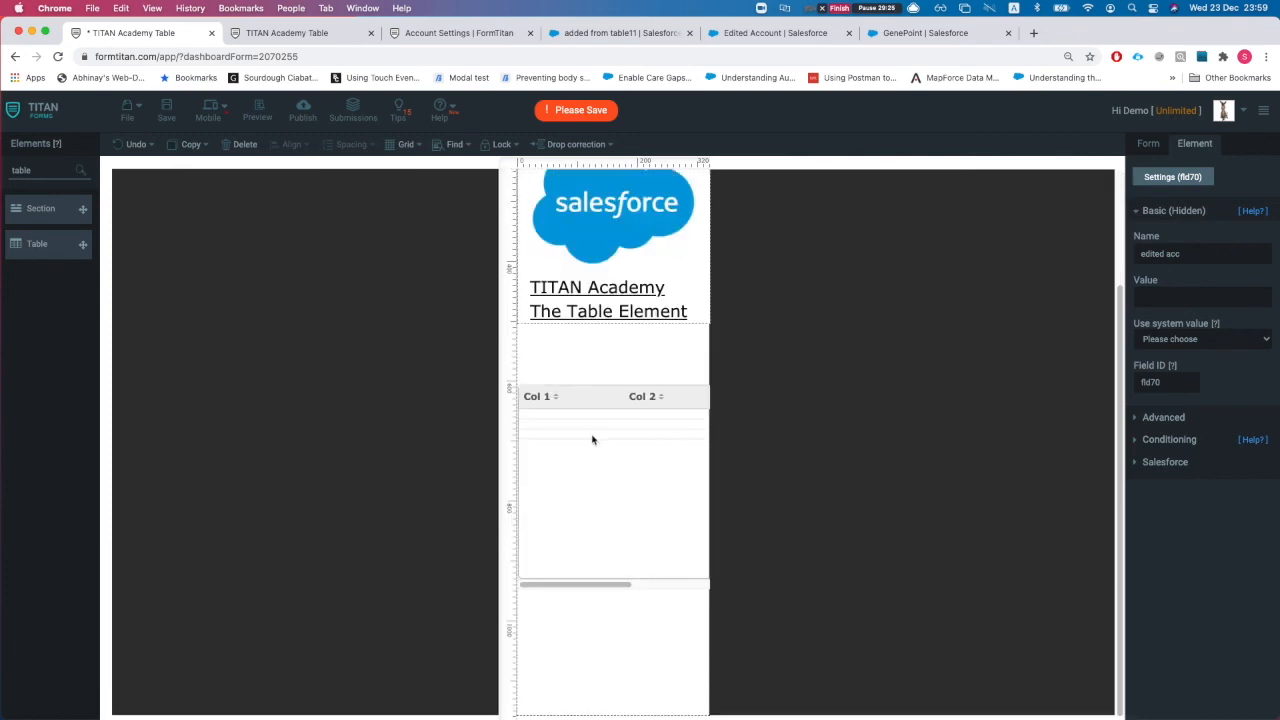
{"action": "left_click", "coordinate": [567, 455]}
{"action": "left_click_drag", "start_coordinate": [574, 450], "coordinate": [604, 422]}
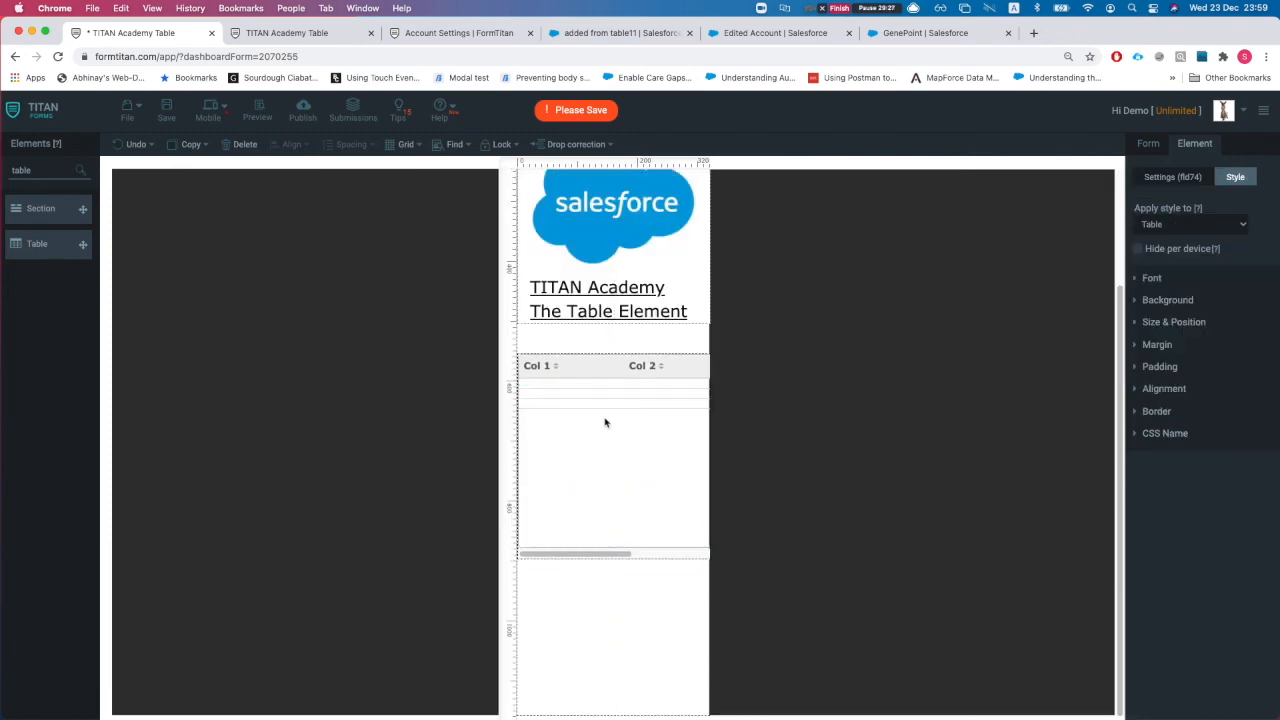
Step: Tick Hide on mobile for Col 1 and Col 2, then set Apply style to back to Table
{"action": "left_click", "coordinate": [1196, 226]}
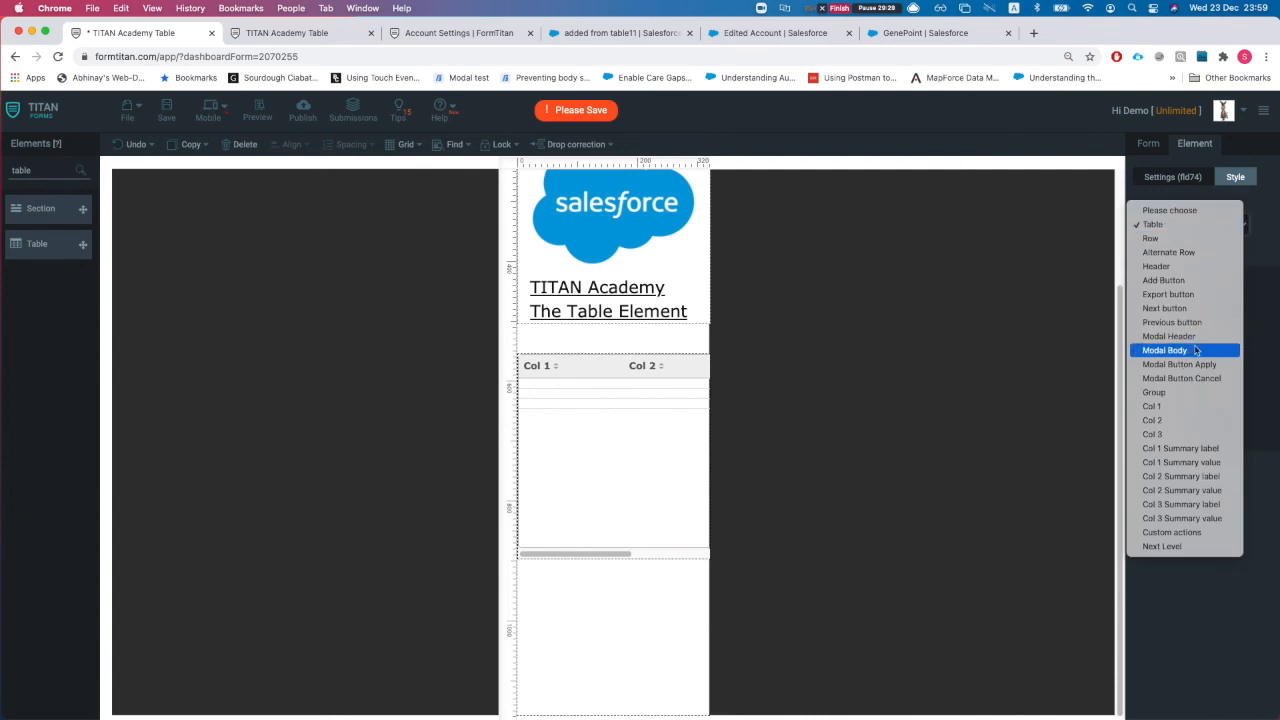
{"action": "left_click", "coordinate": [1180, 406]}
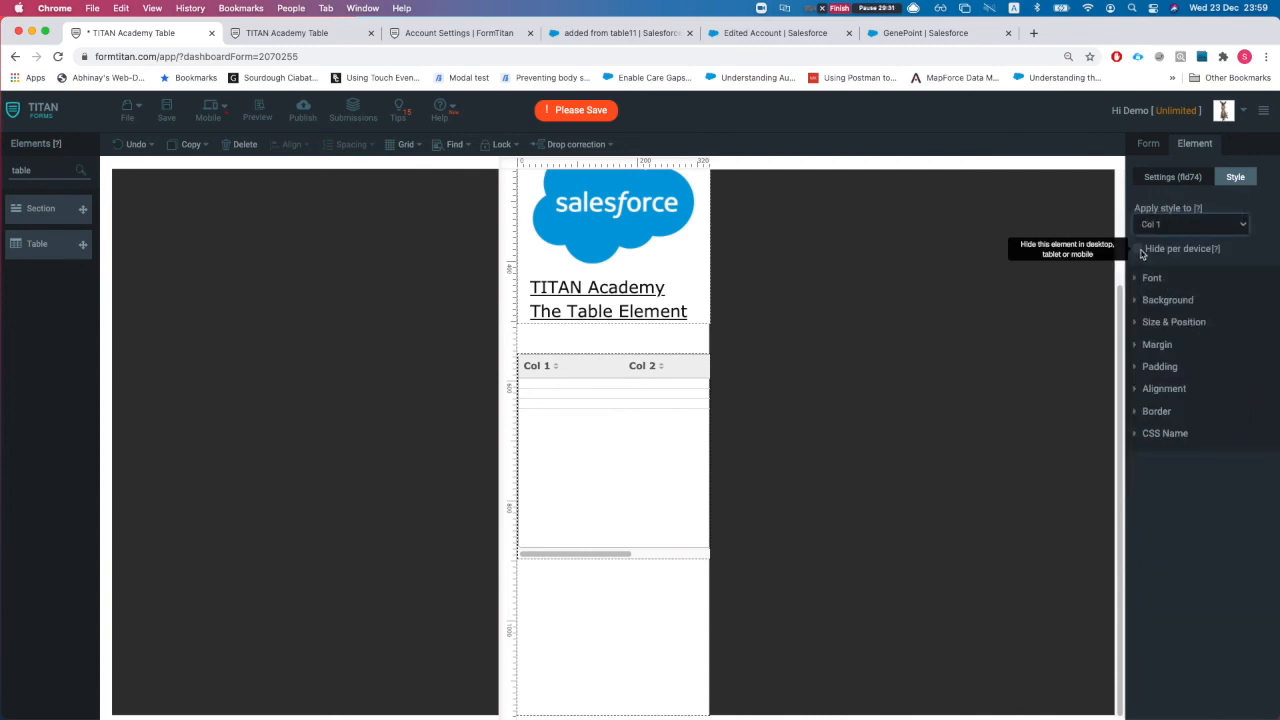
{"action": "left_click", "coordinate": [1178, 225]}
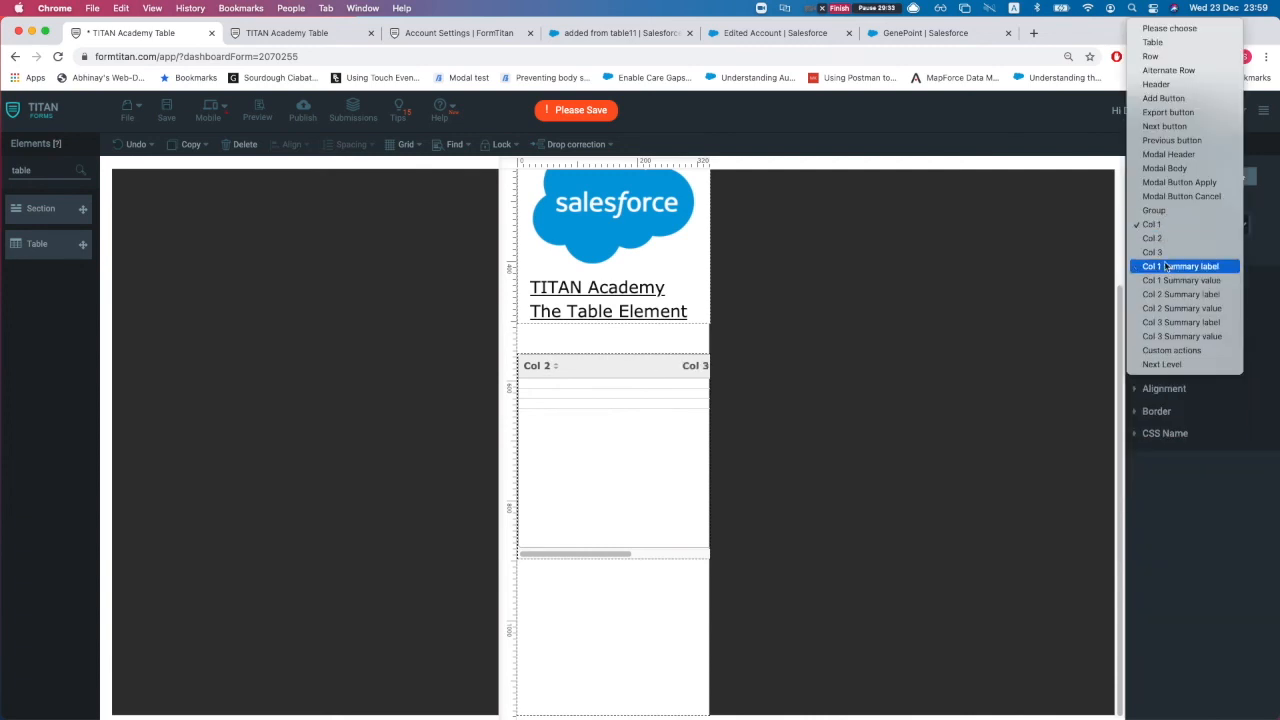
{"action": "left_click", "coordinate": [1166, 239]}
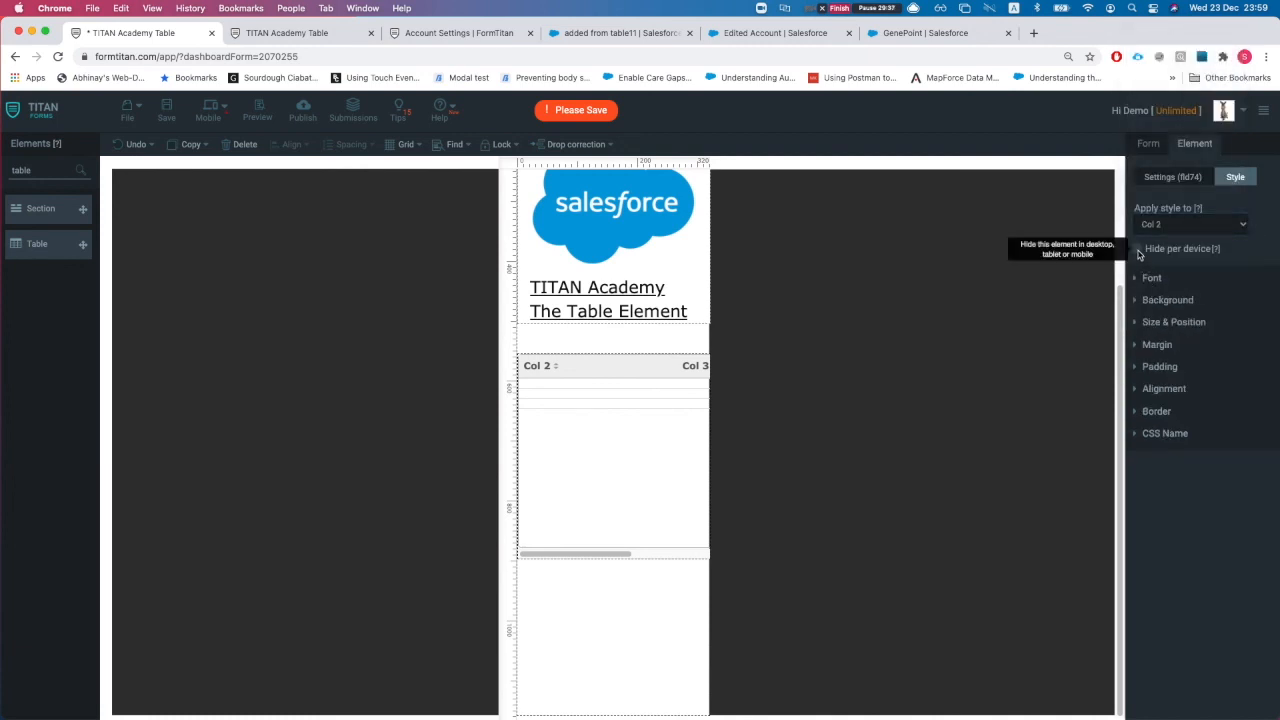
{"action": "left_click", "coordinate": [577, 348]}
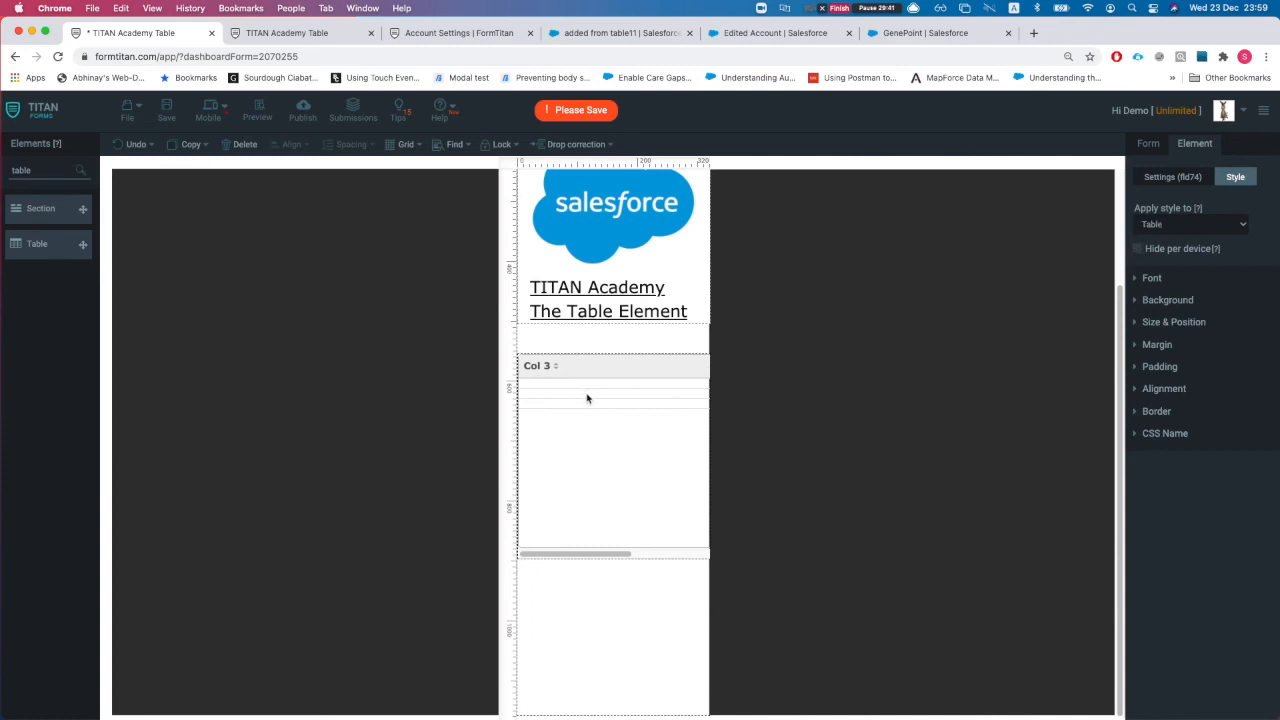